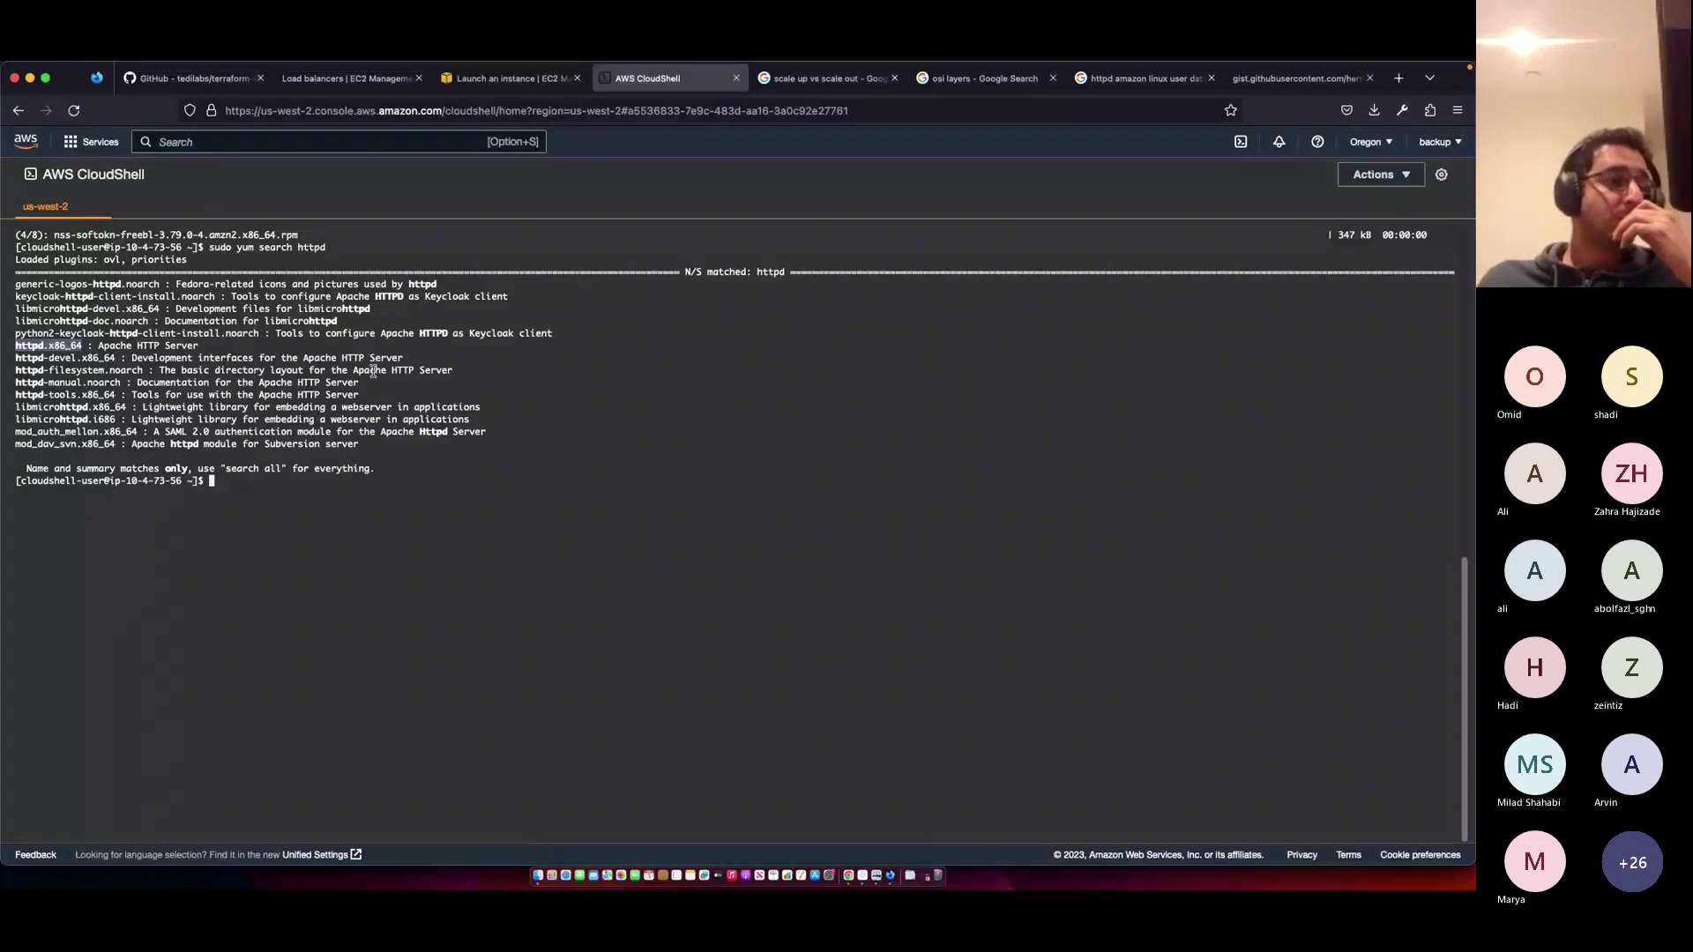
# - Highlight the hostname command in the instance's user data script and run hostname in CloudShell
pyautogui.hotkey('ctrl', 'shift', 'Tab')
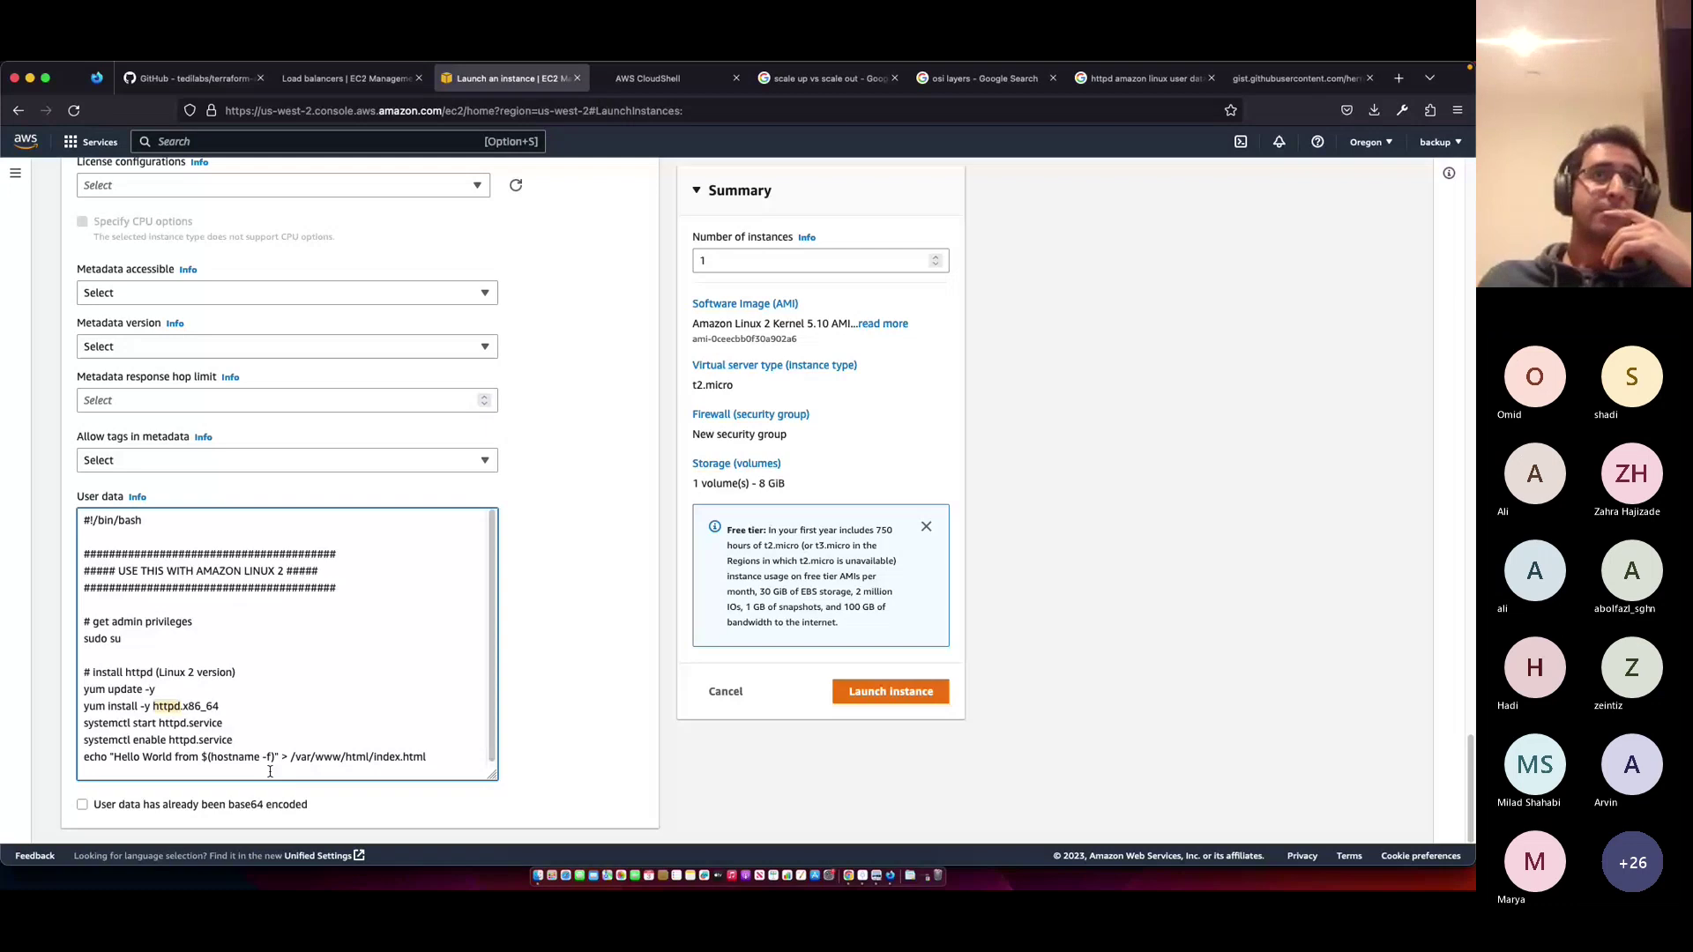
pyautogui.doubleClick(234, 757)
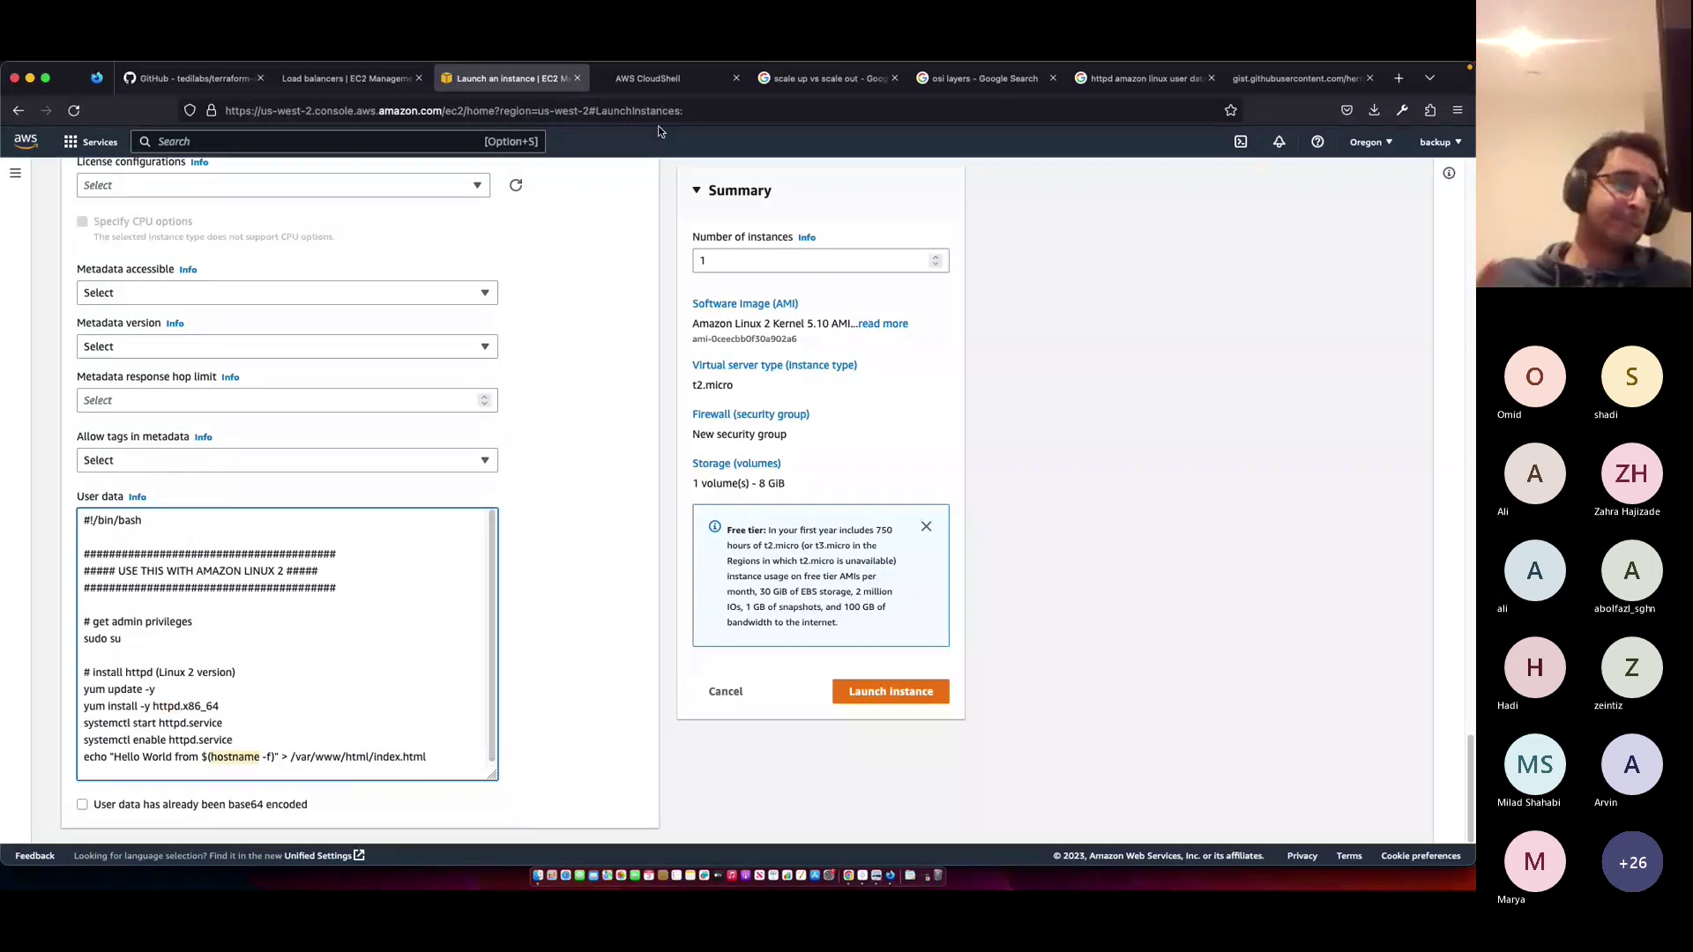
pyautogui.hotkey('ctrl', 'Tab')
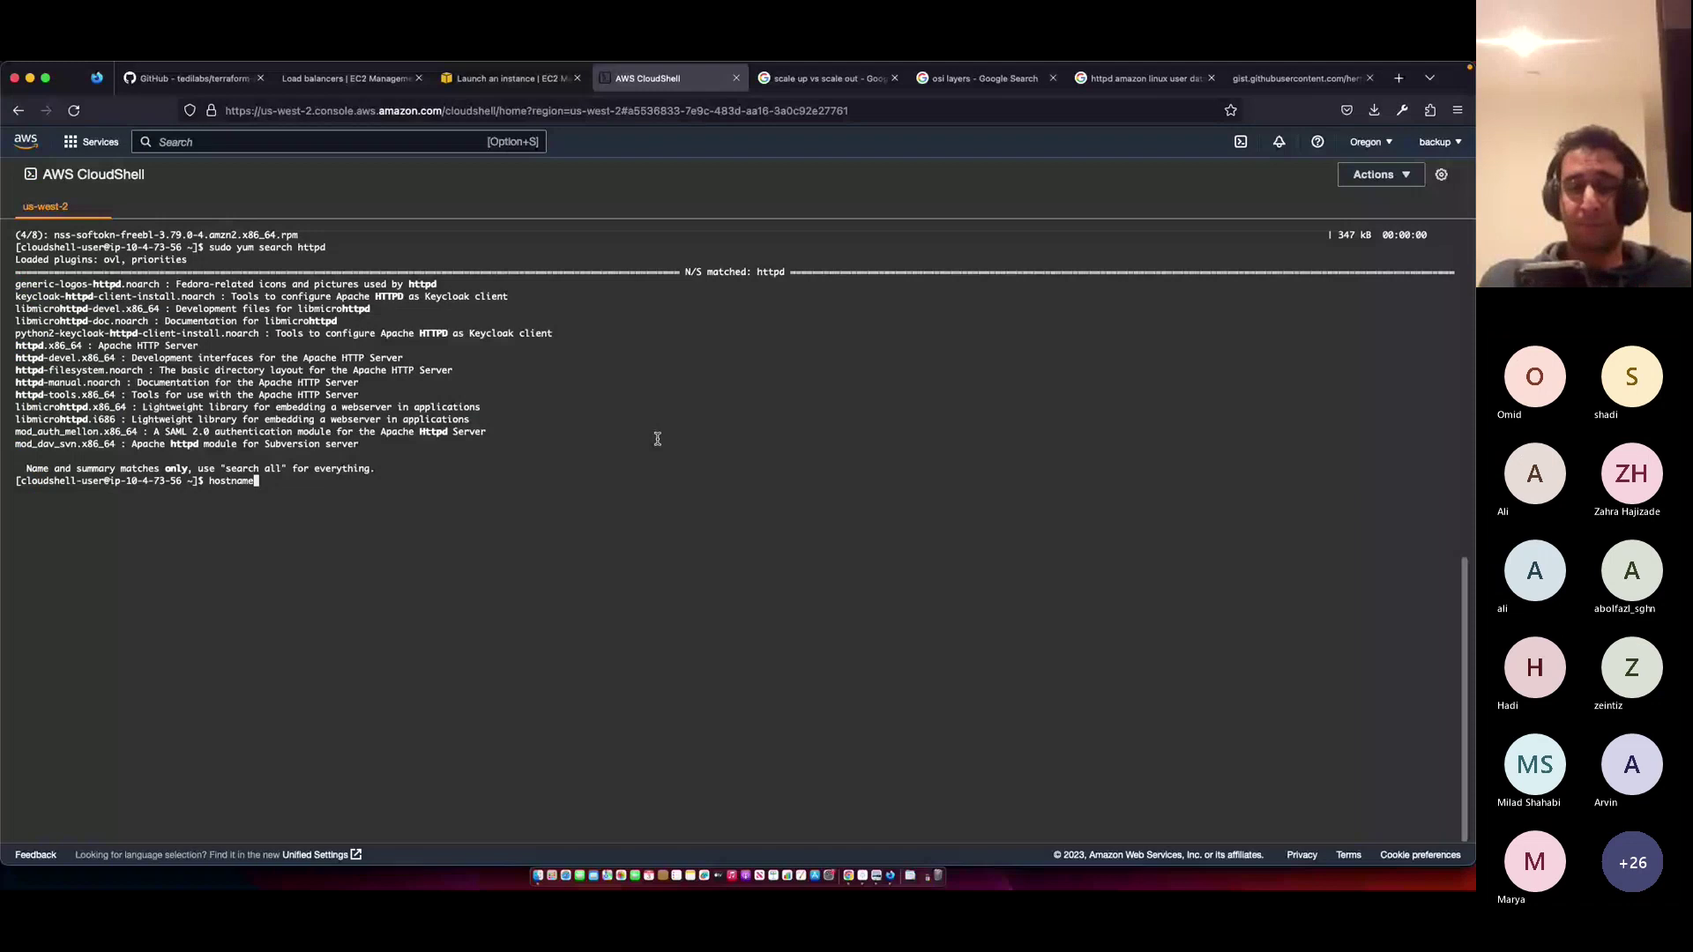
pyautogui.press('Return')
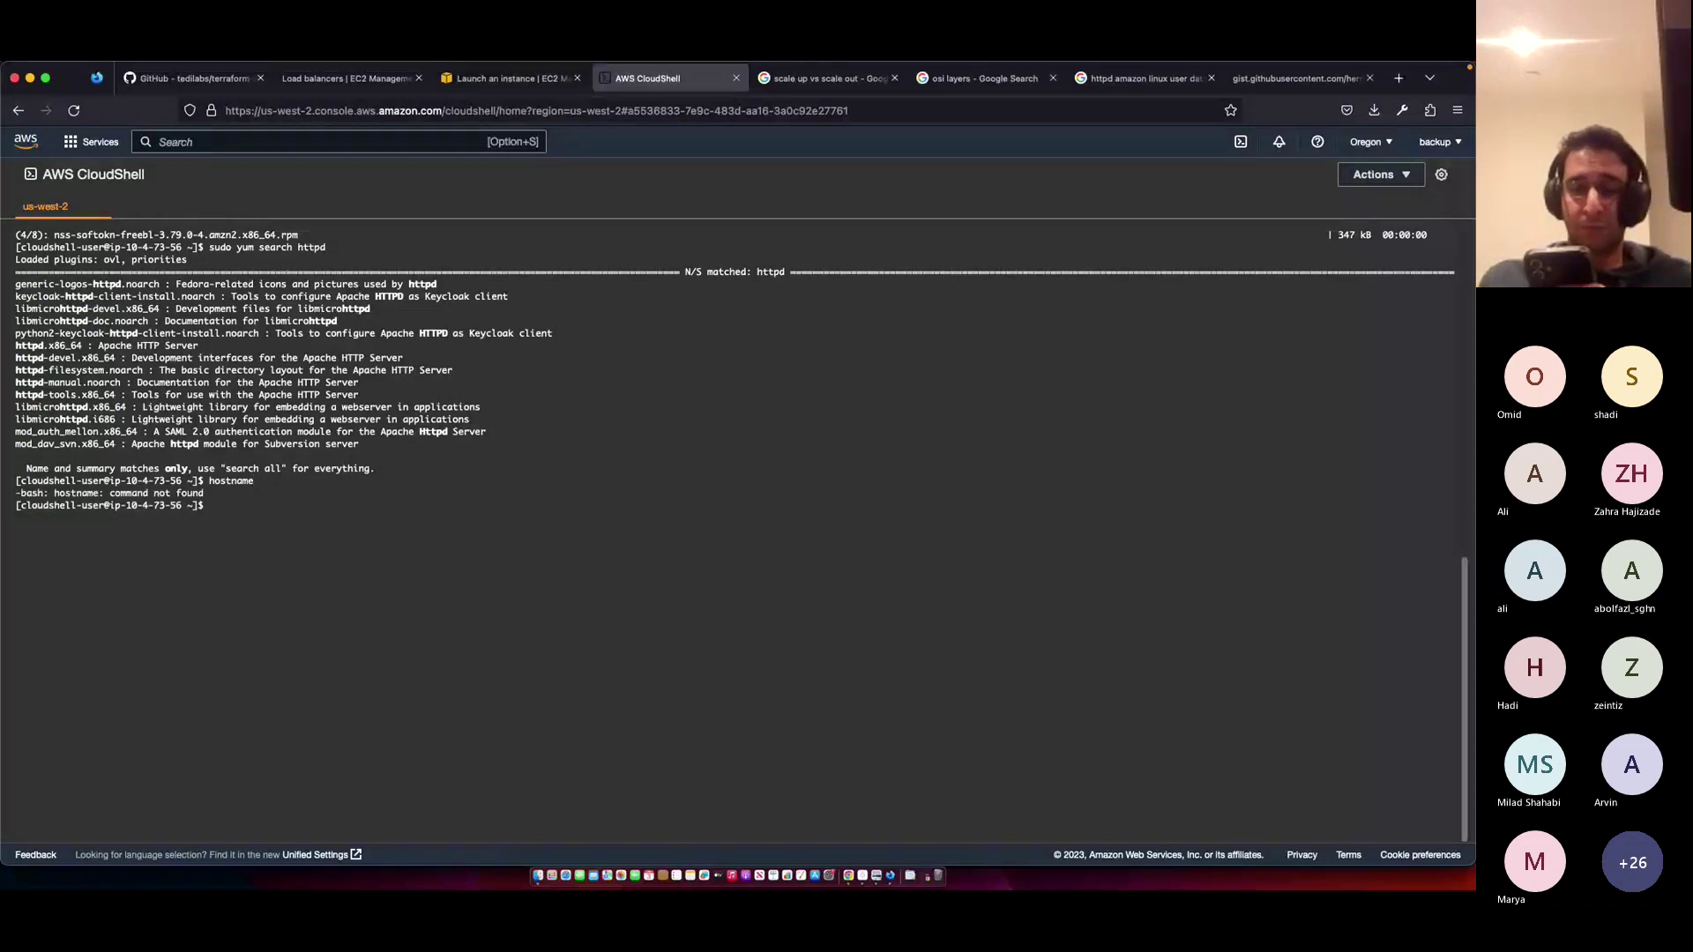
# - Try to install the hostname package in CloudShell with yum install hostname
pyautogui.write('yum install')
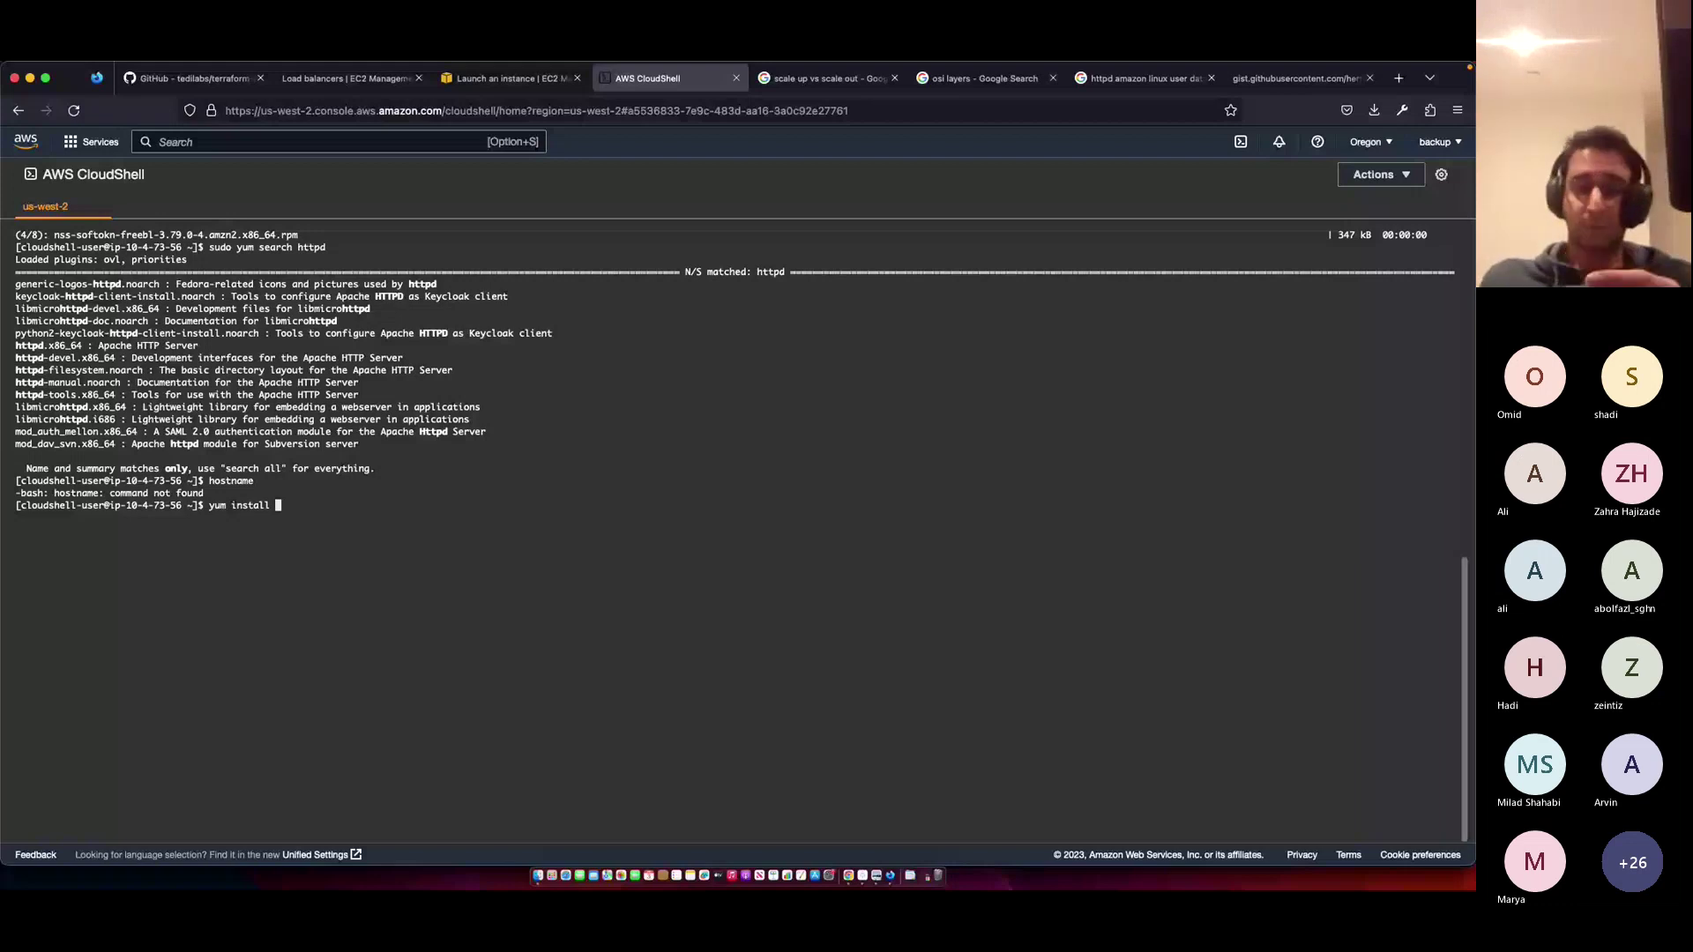
pyautogui.write('hos')
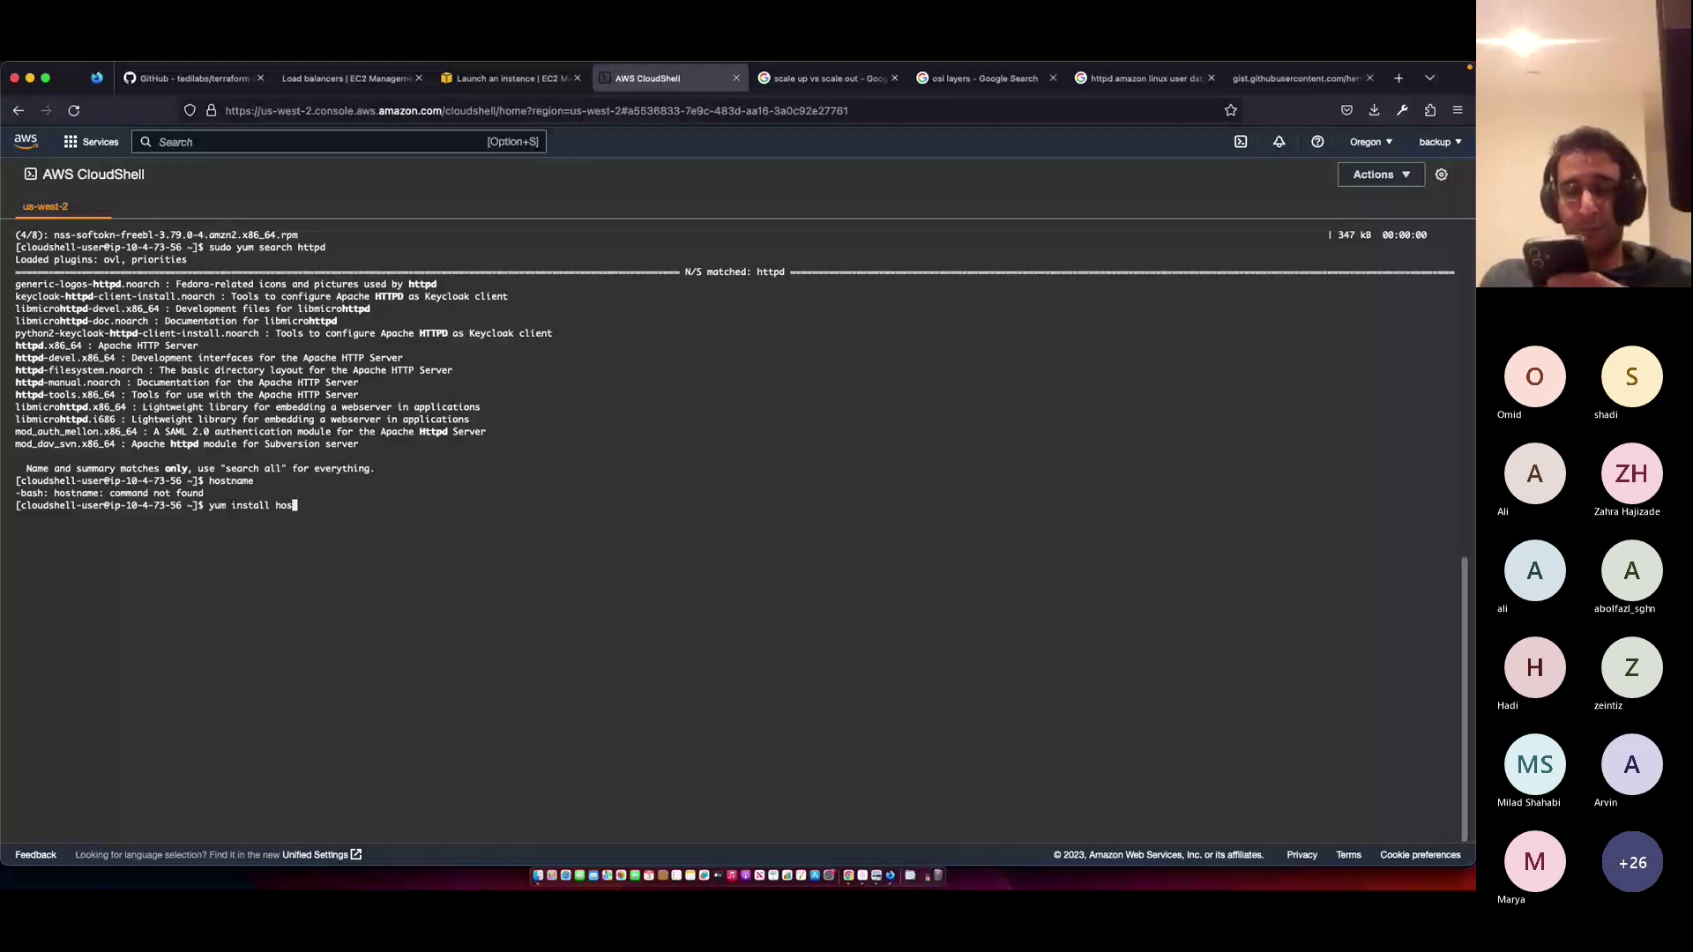
pyautogui.write('tname')
pyautogui.press('Return')
# - Install the hostname package with sudo yum install hostname and accept the installation
pyautogui.press('Up')
pyautogui.hotkey('ctrl', 'a')
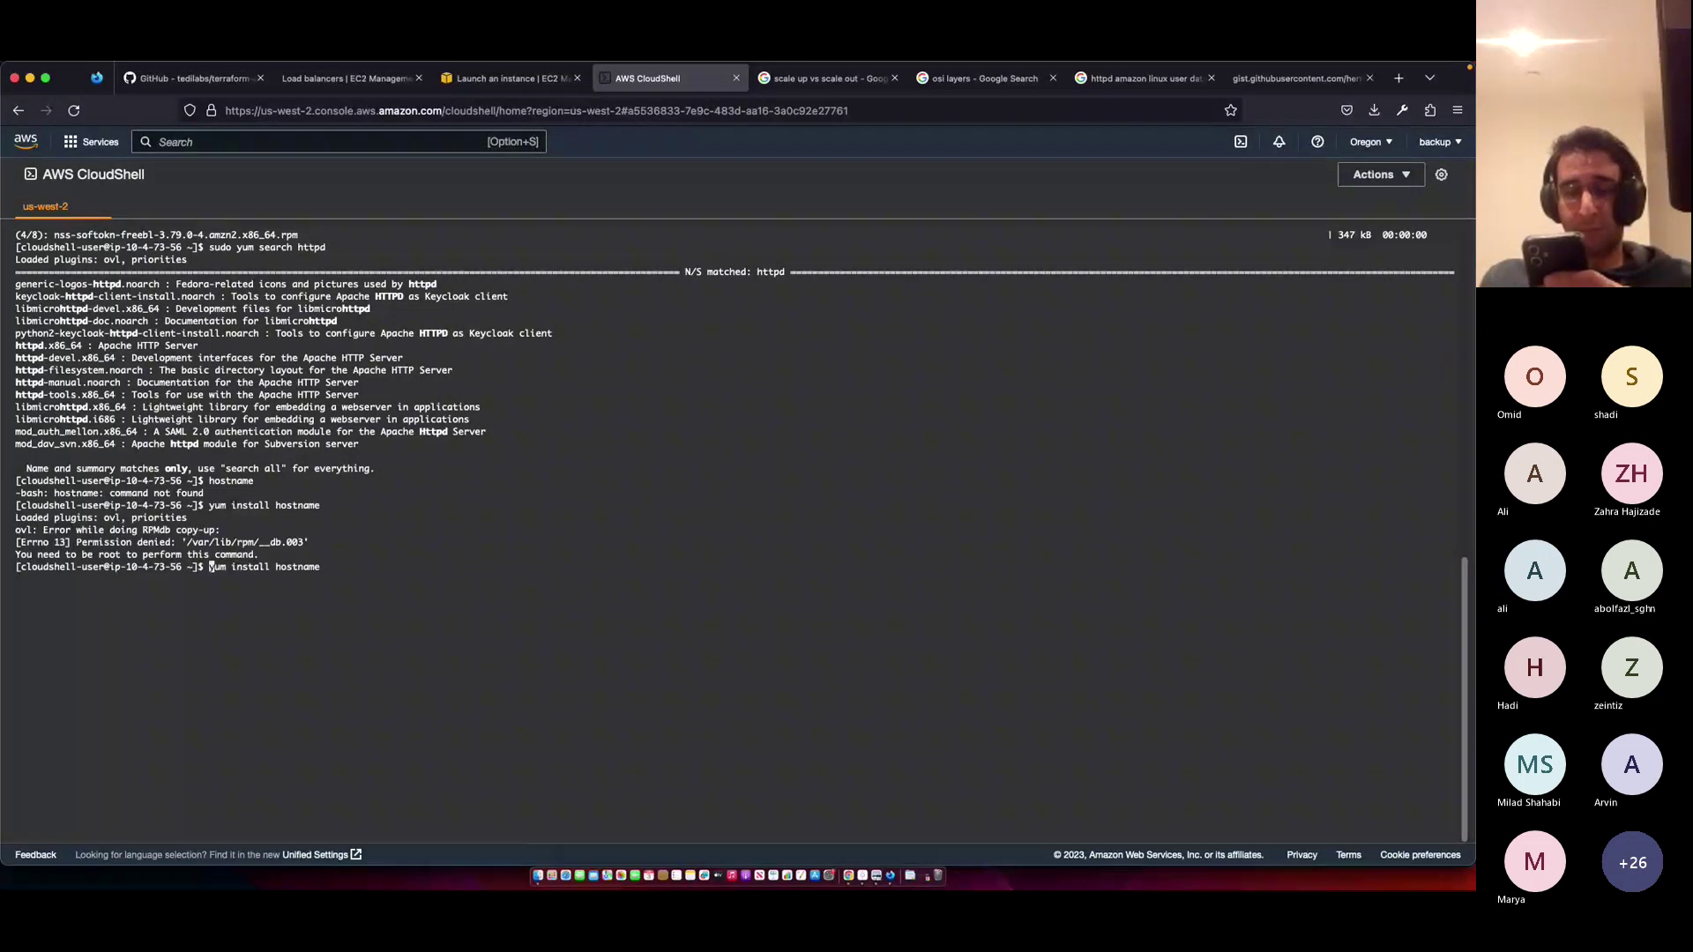
pyautogui.write('sudo')
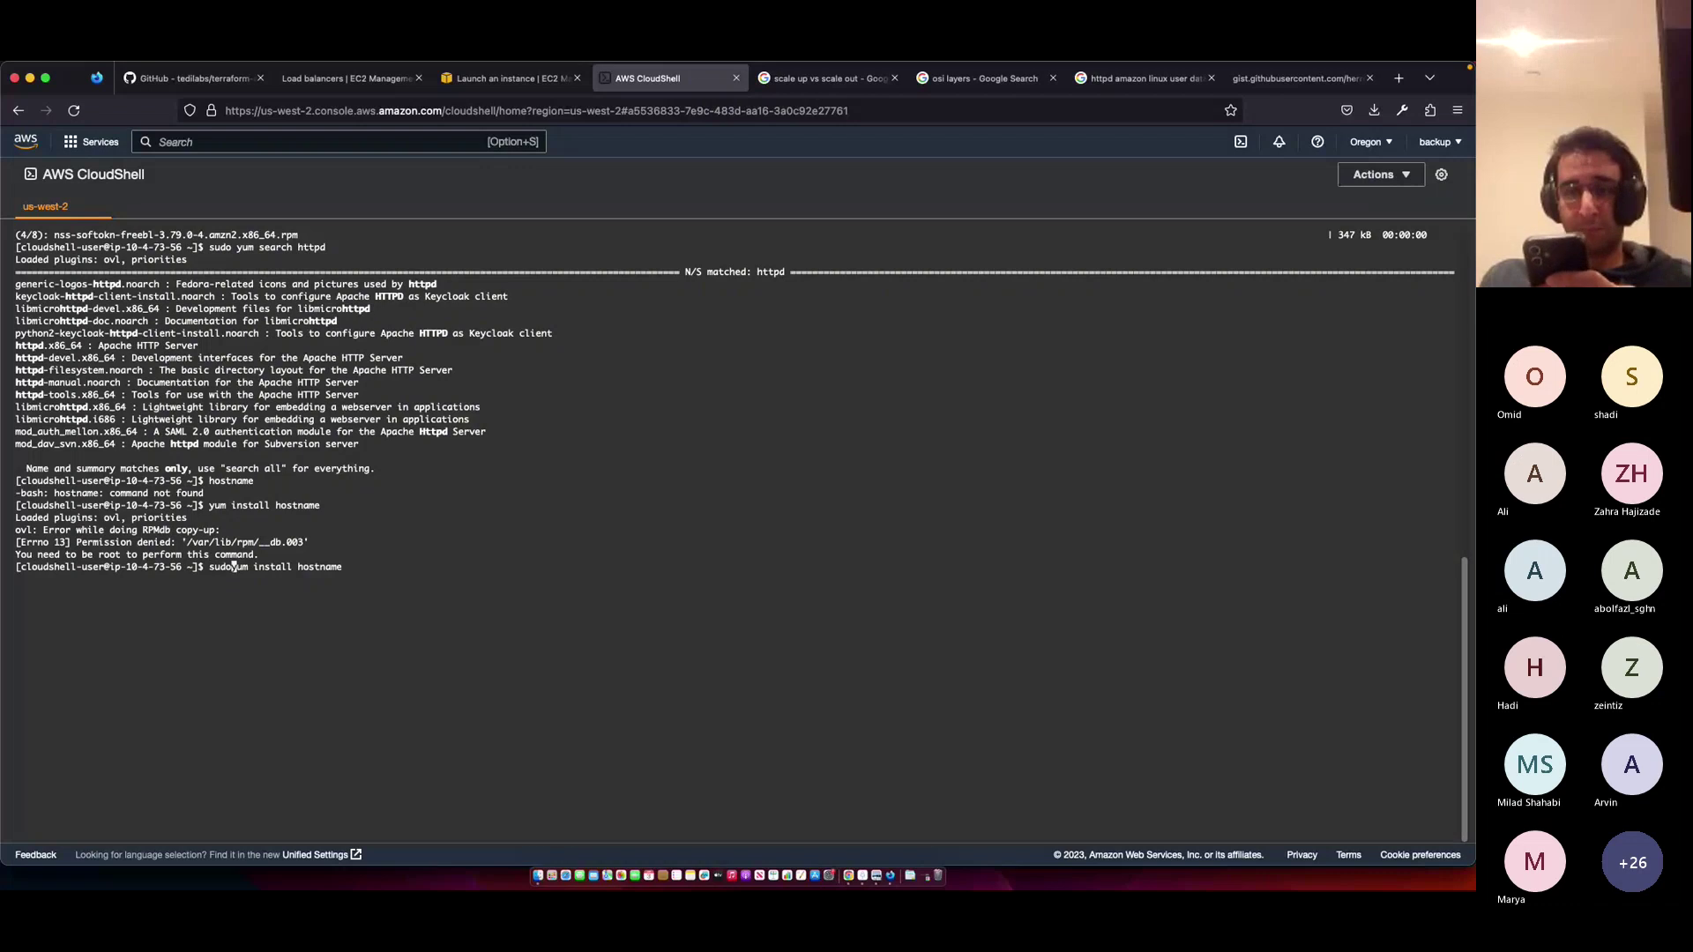
pyautogui.press('Return')
pyautogui.write('y')
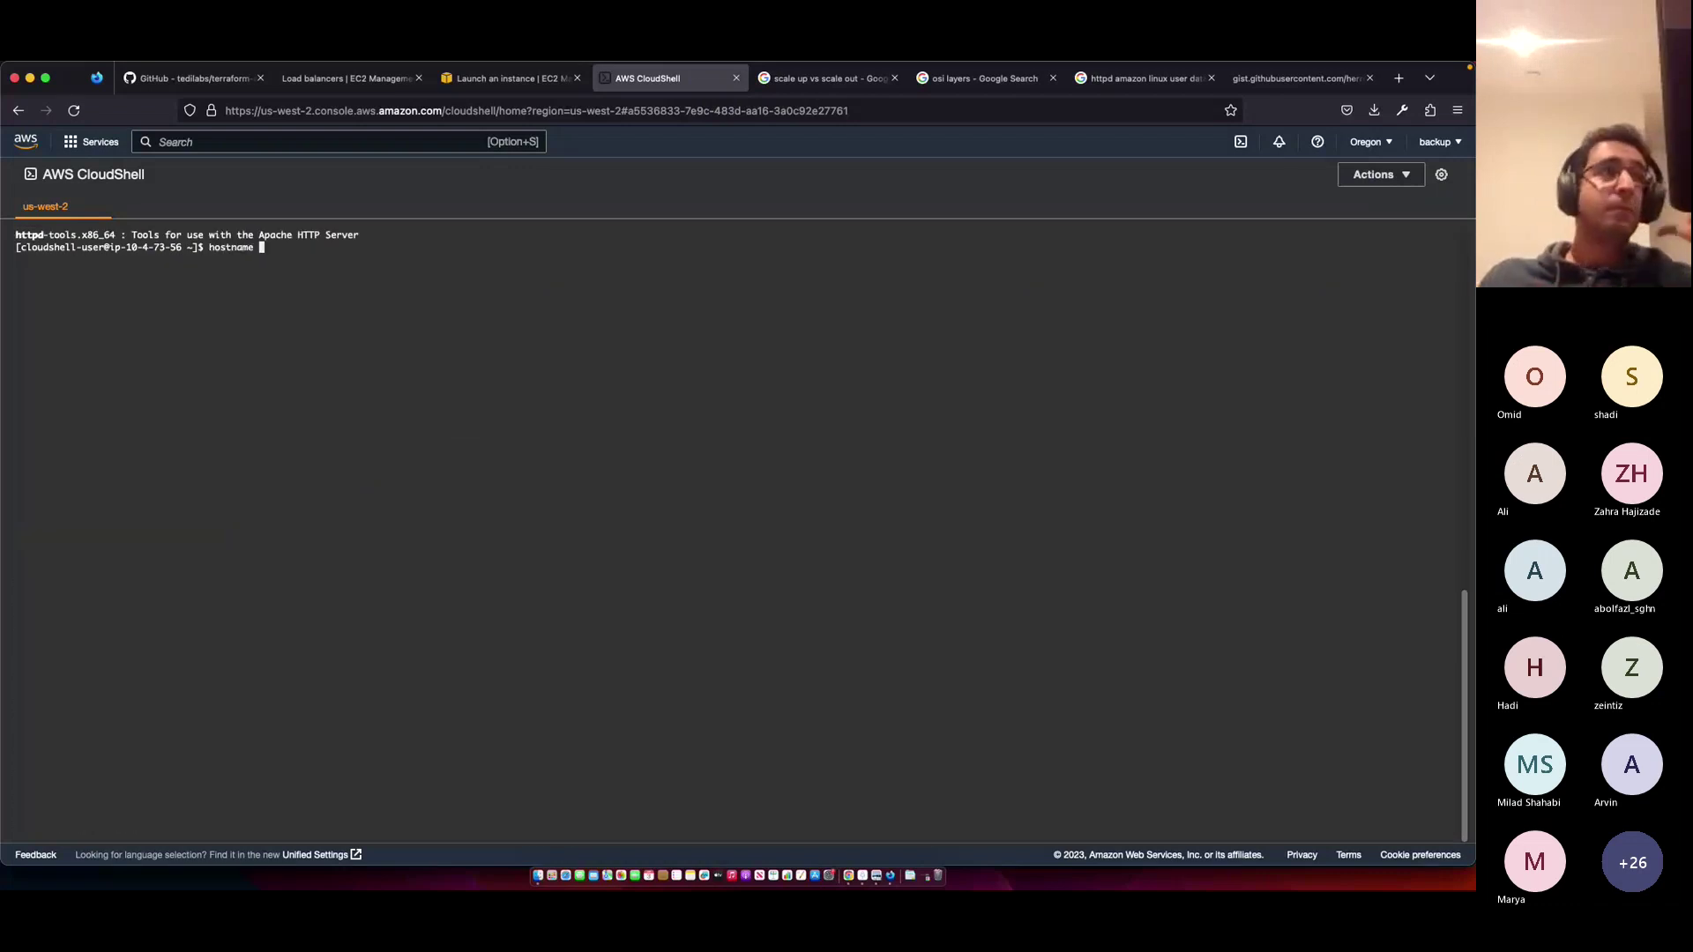
# - Run hostname, hostname -f and hostname -i to compare the output of each form
pyautogui.press('Return')
pyautogui.press('Up')
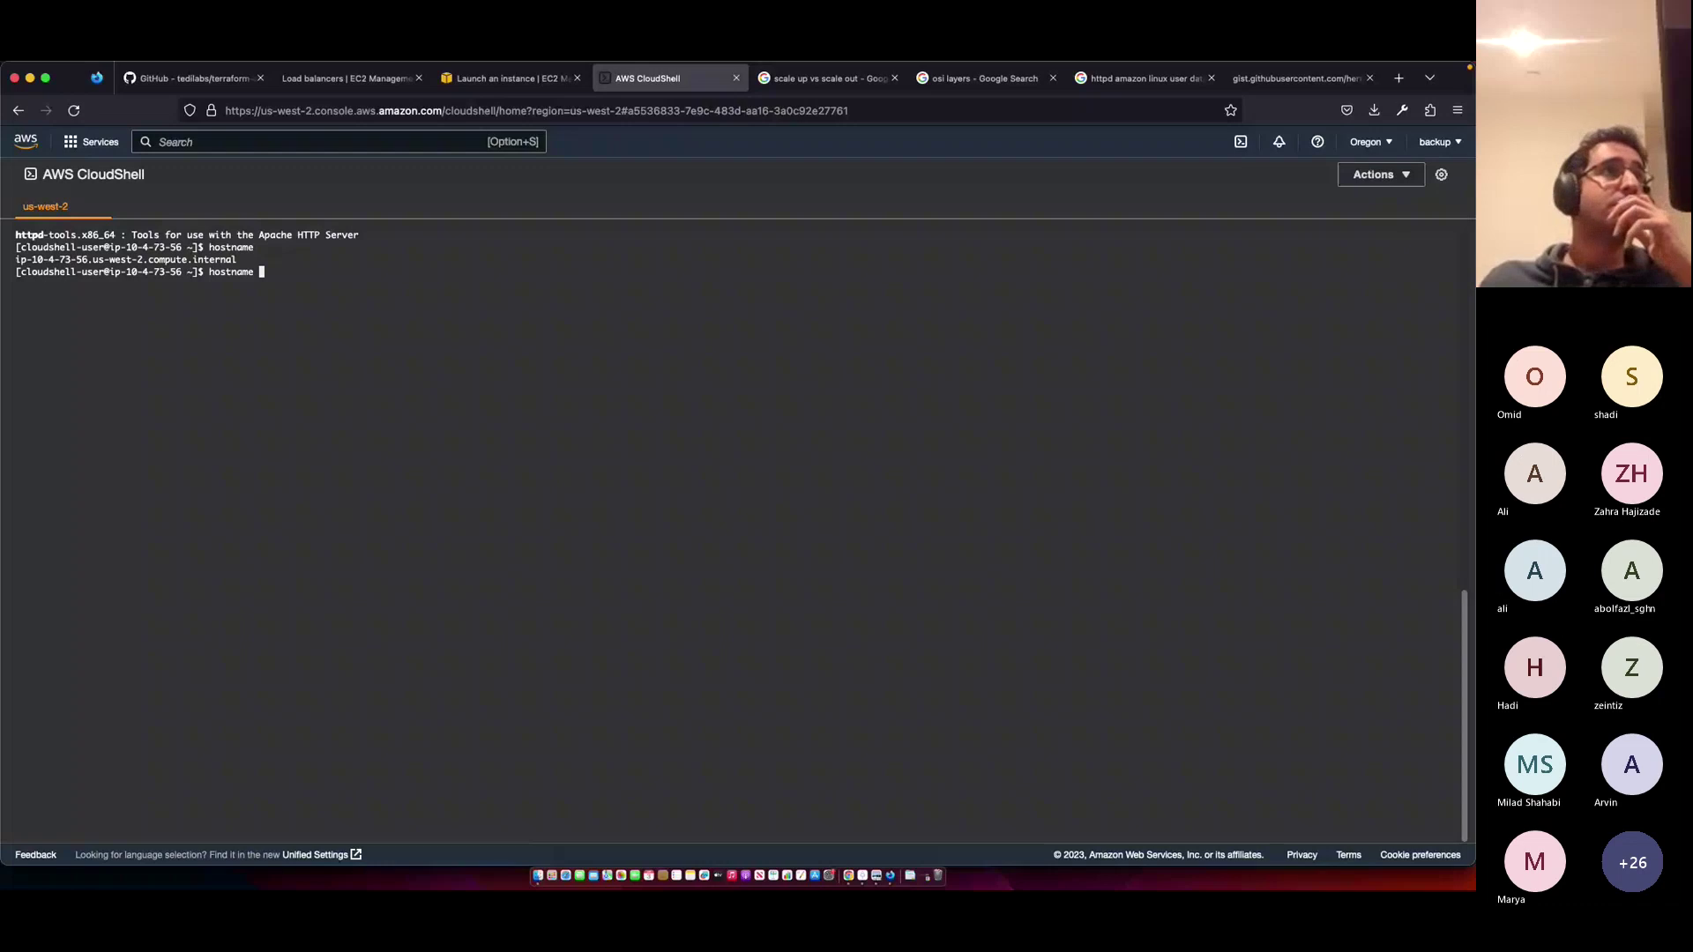
pyautogui.write('-f')
pyautogui.press('Return')
pyautogui.press('Up')
pyautogui.press('BackSpace')
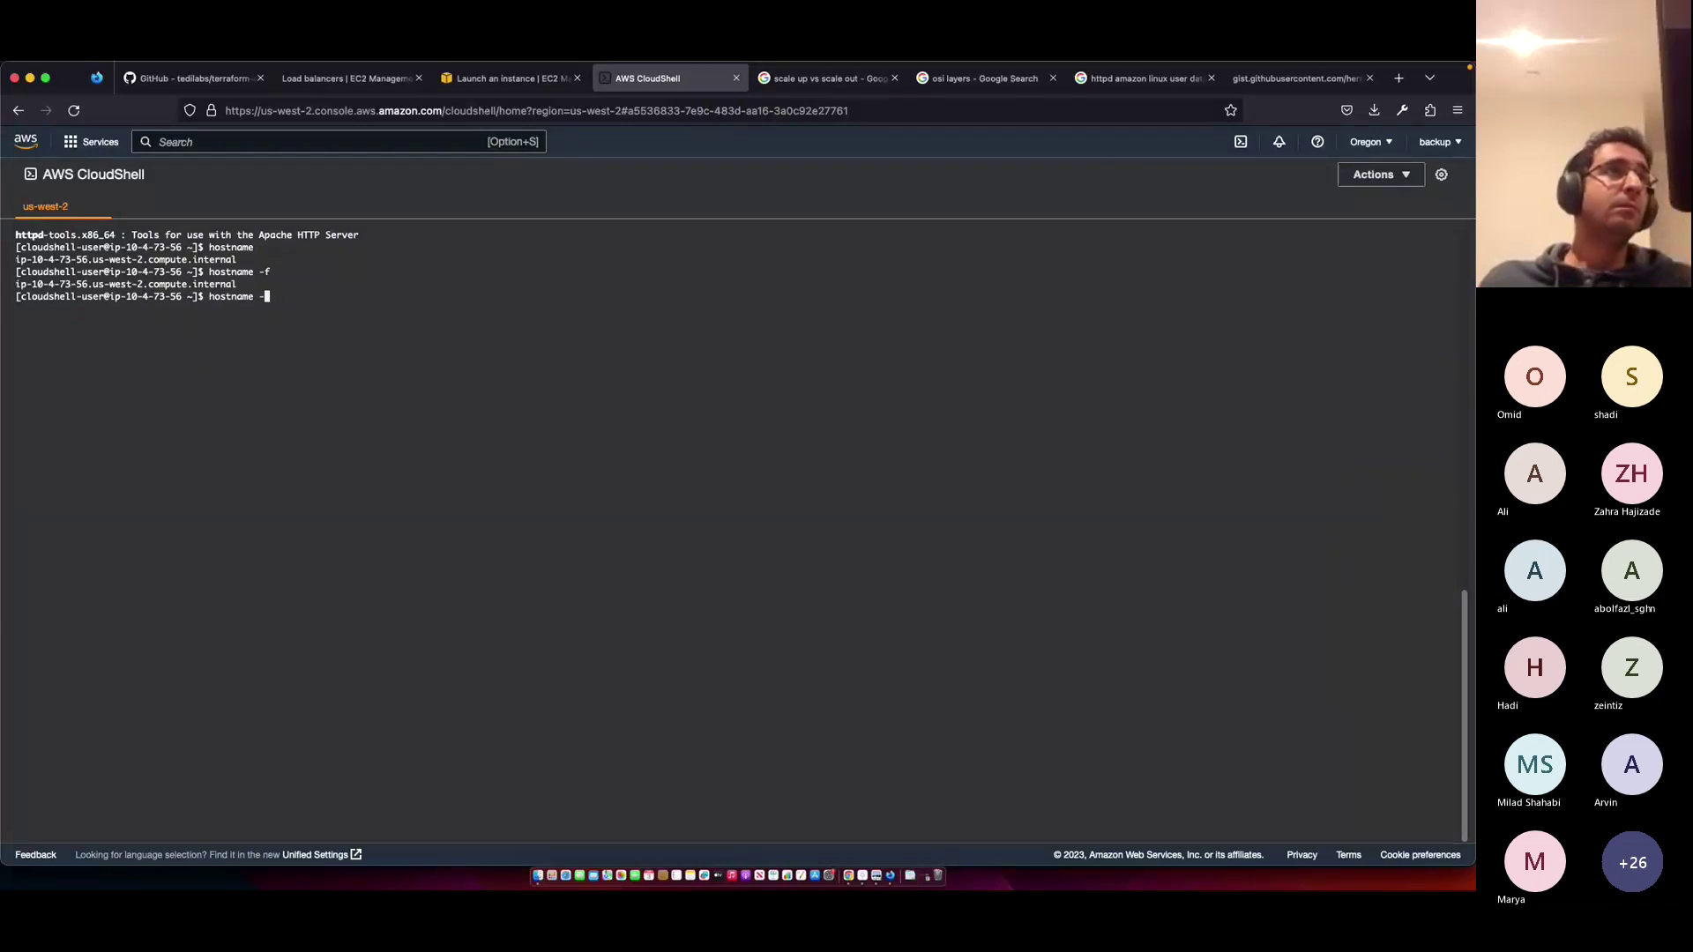
pyautogui.write('i')
pyautogui.press('Return')
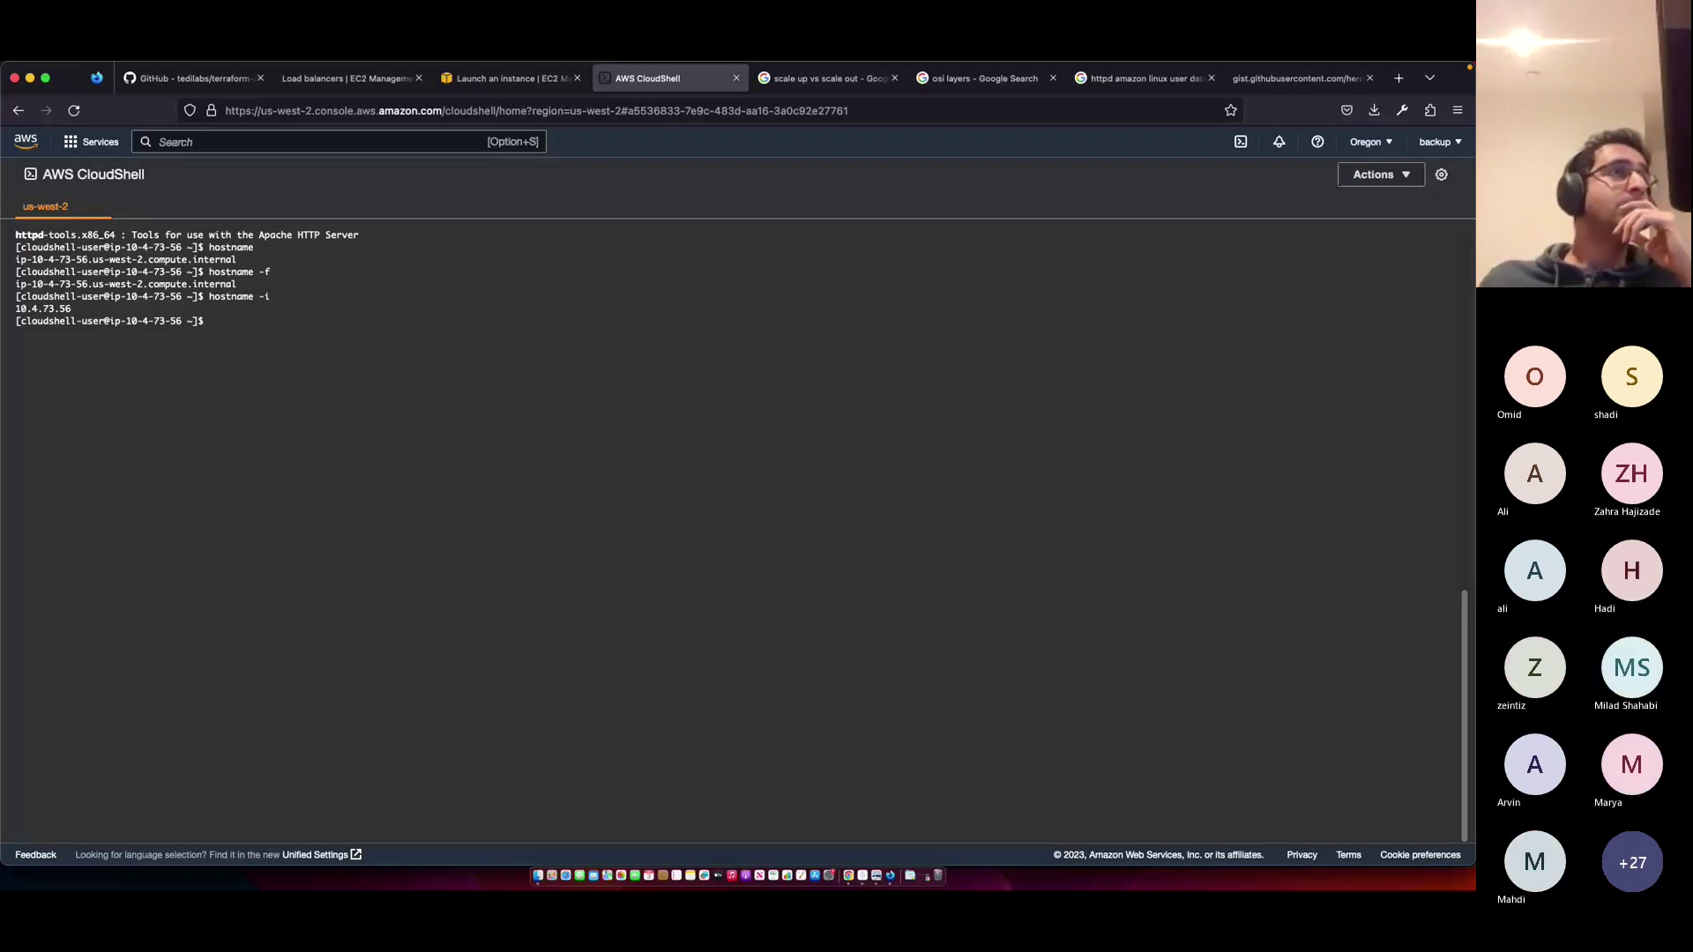
# - Launch the configured EC2 instance and show a refreshed list of instances
pyautogui.click(510, 84)
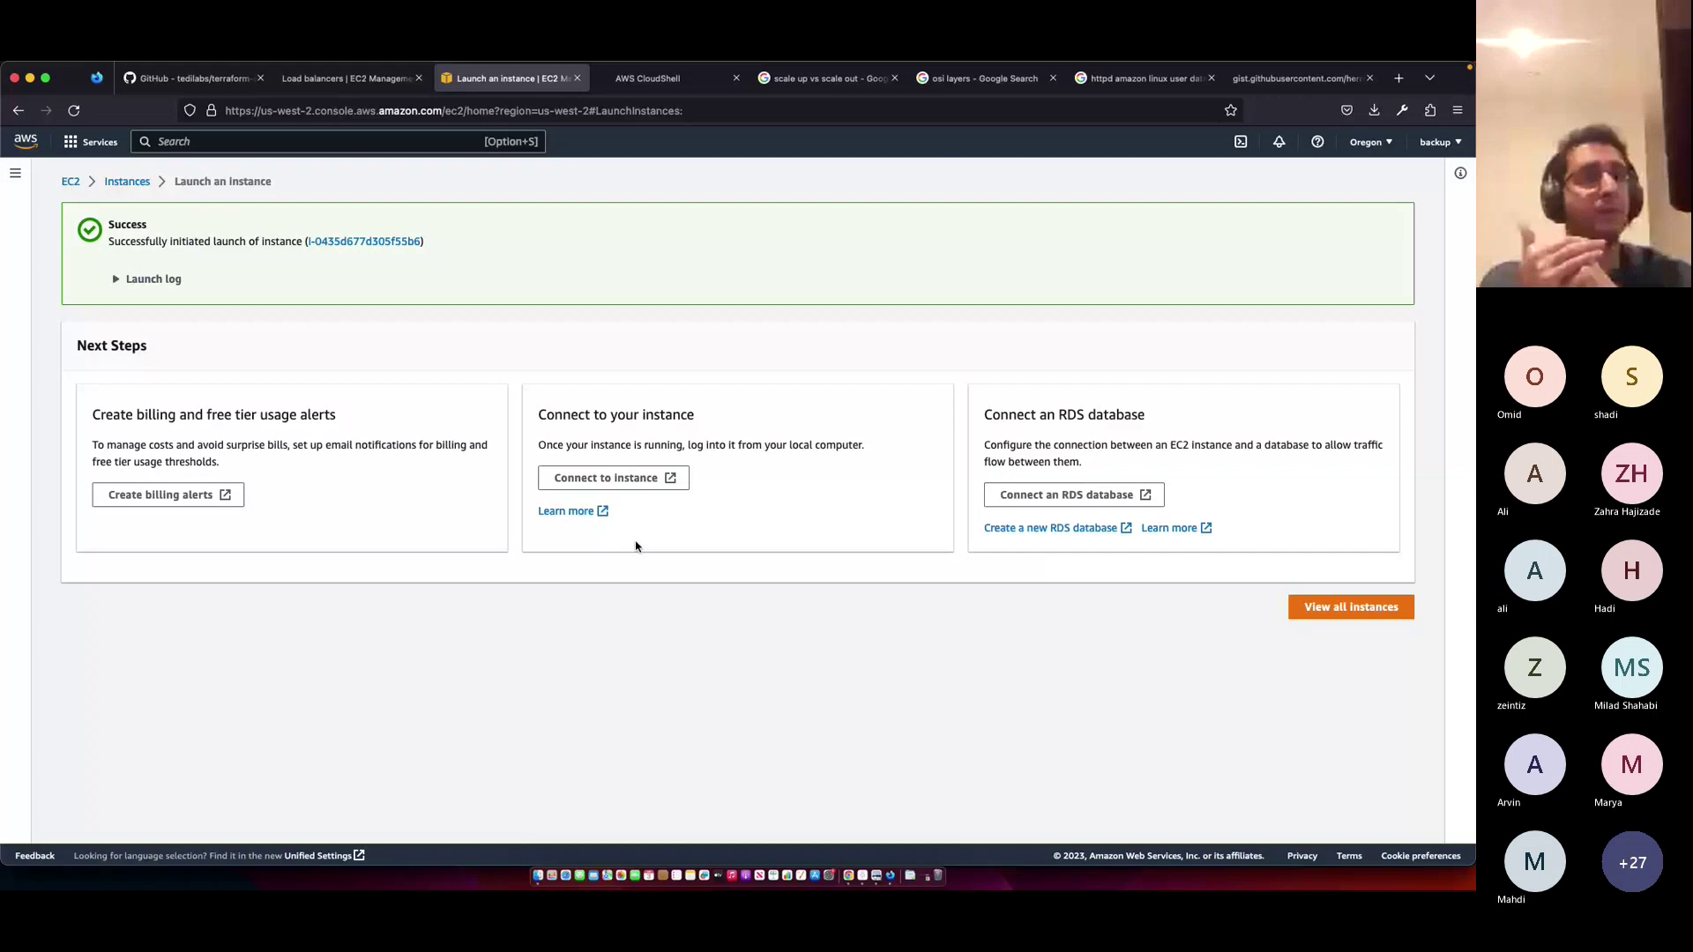
pyautogui.click(115, 184)
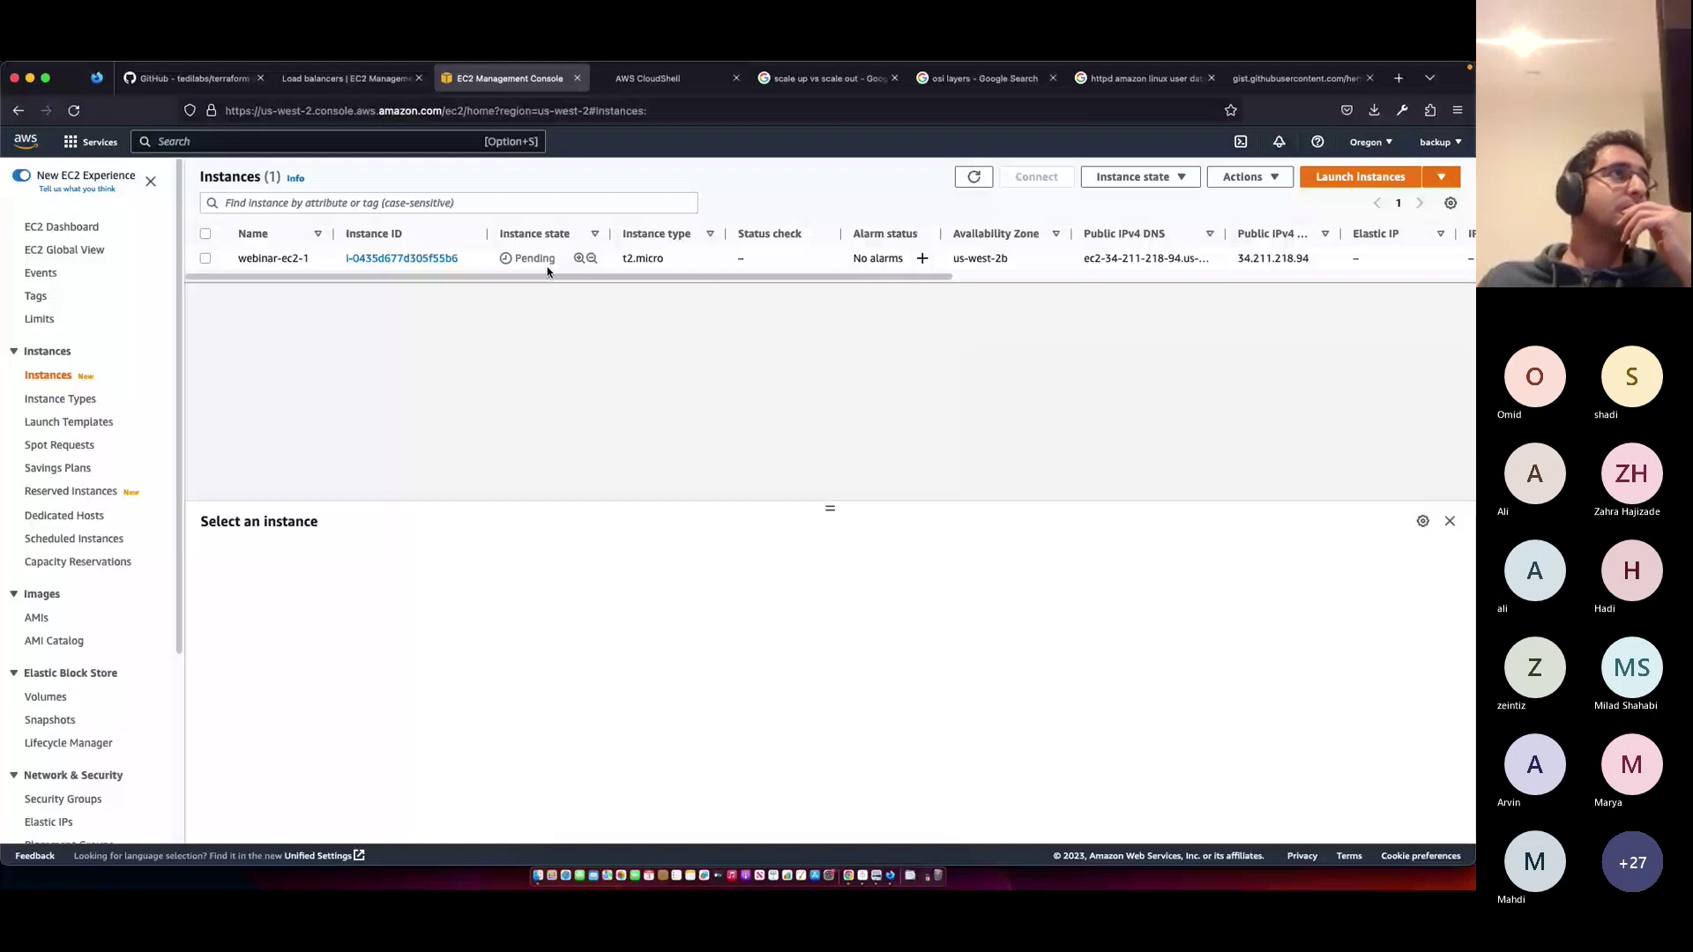
pyautogui.click(986, 183)
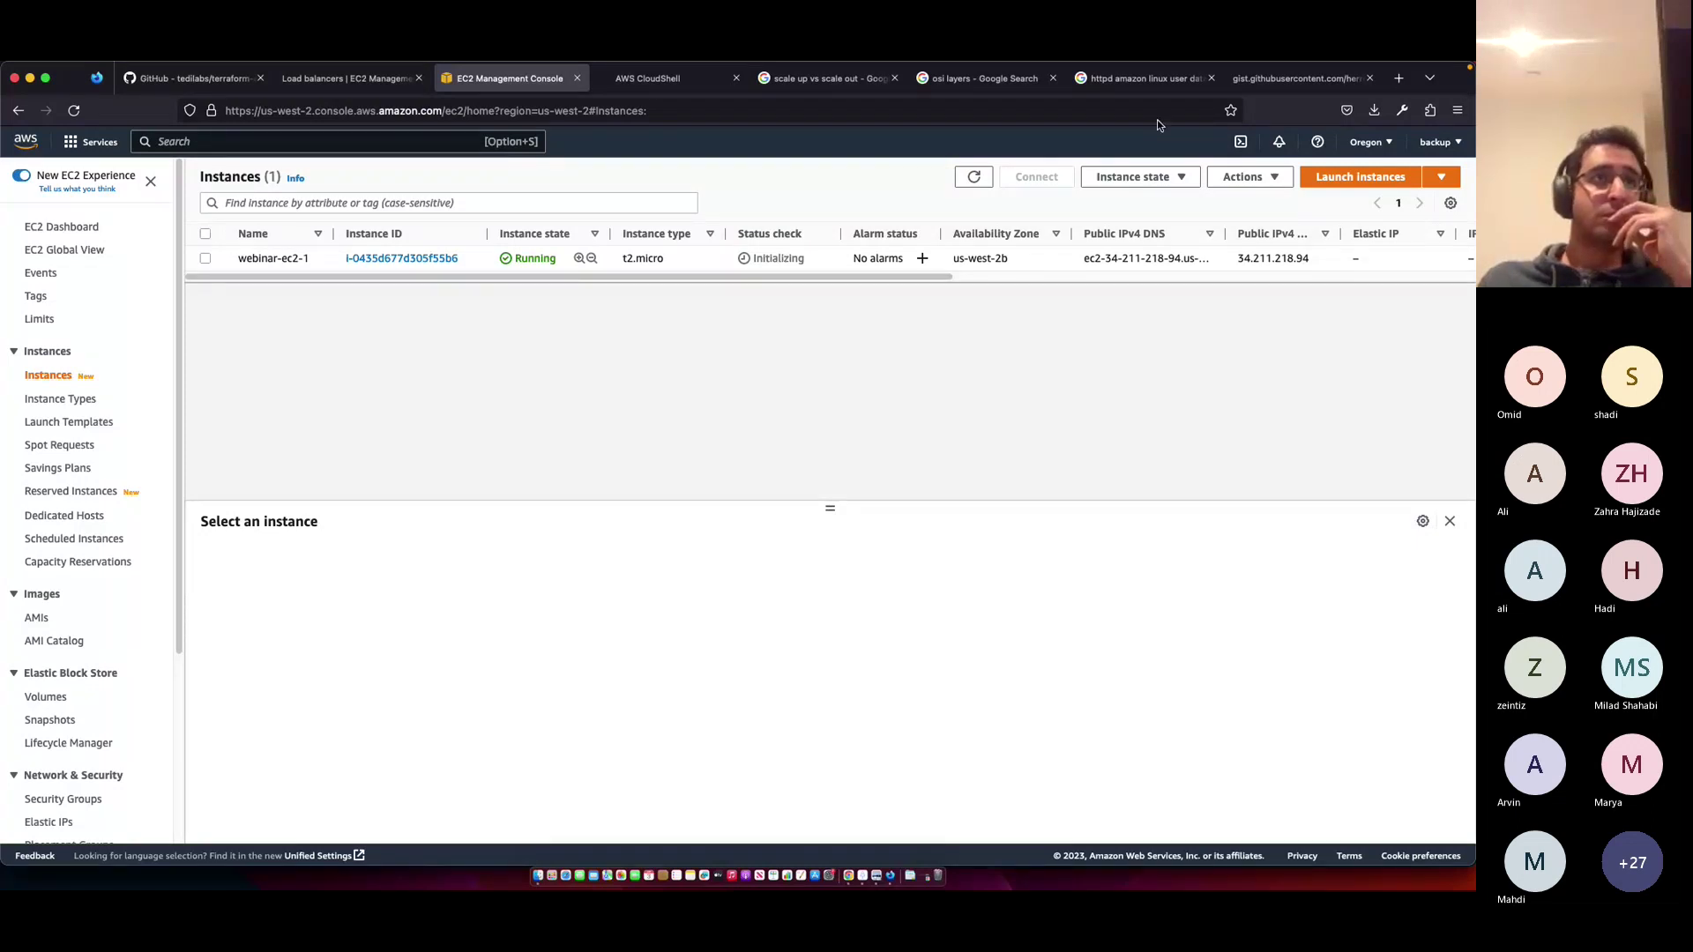
# - Open another CloudShell tab and close both CloudShell tabs
pyautogui.click(1240, 142)
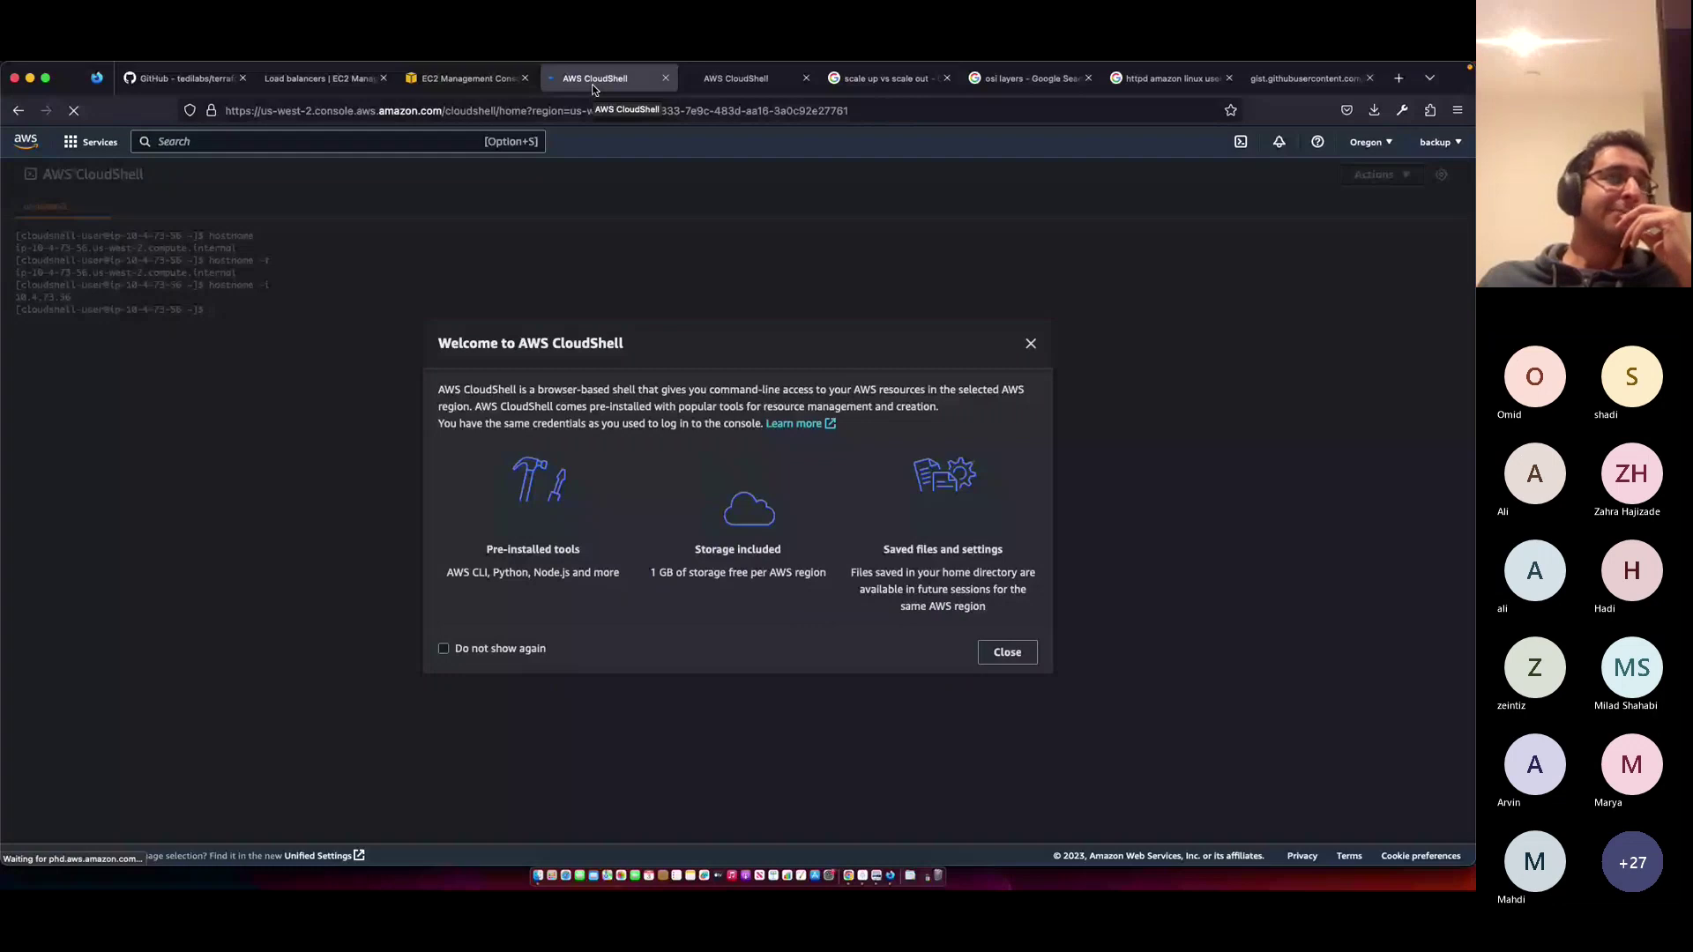
pyautogui.press('super+w')
pyautogui.press('super+w')
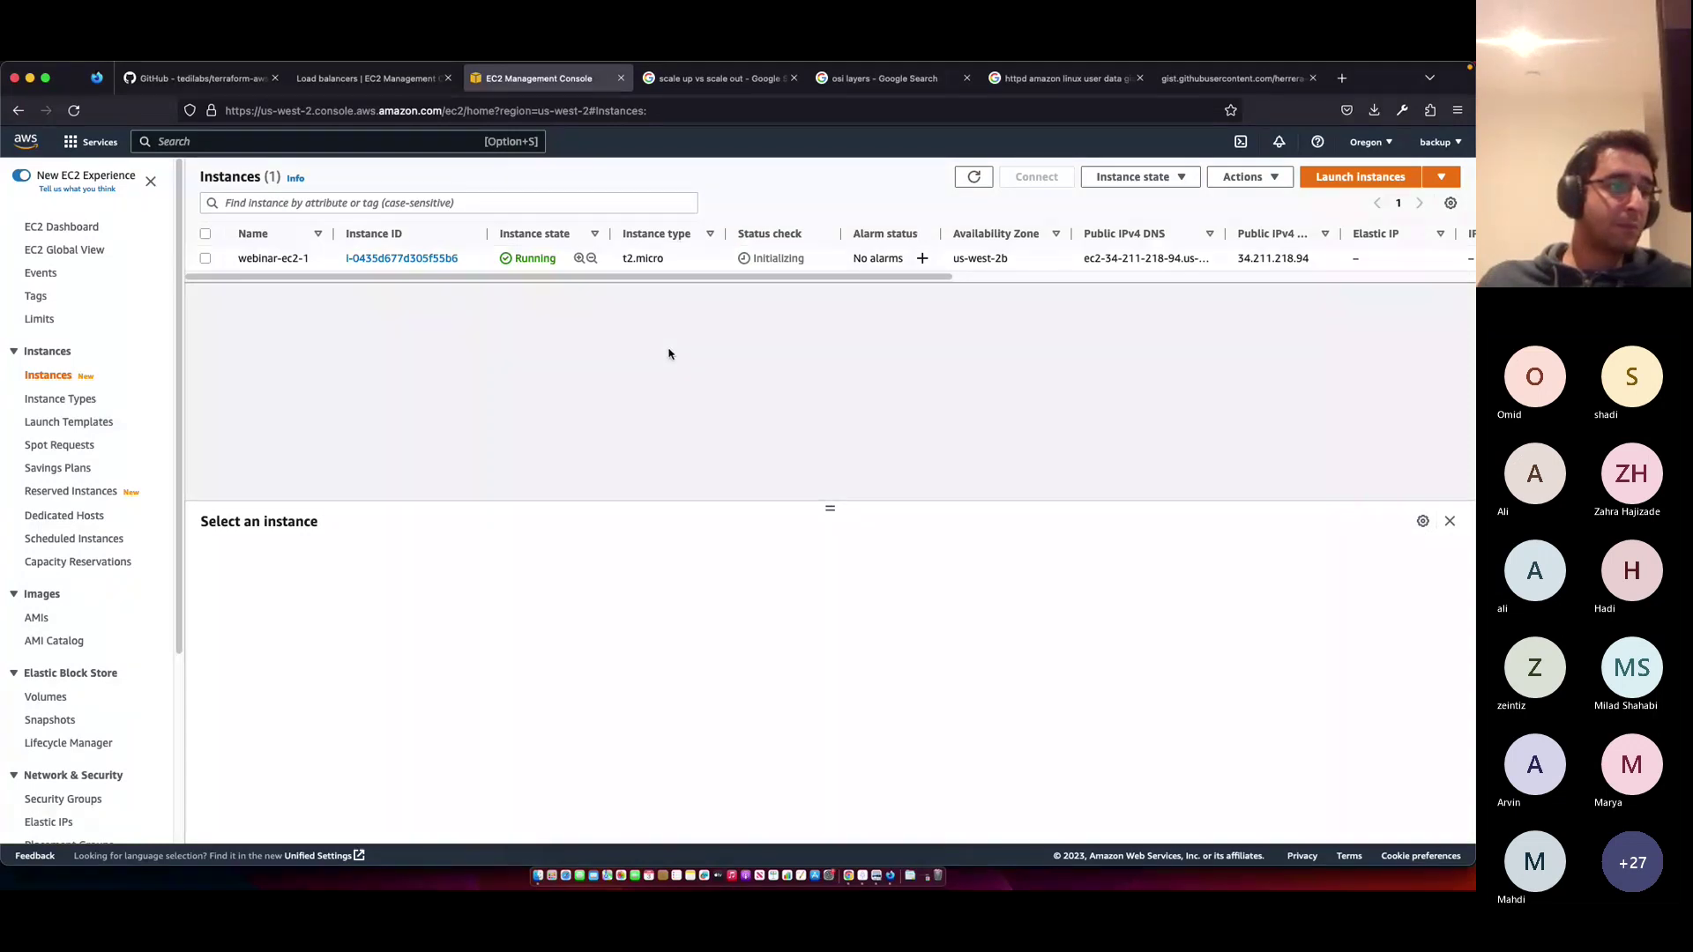
# - Refresh the instances list repeatedly to check the status of webinar-ec2-1
pyautogui.click(979, 178)
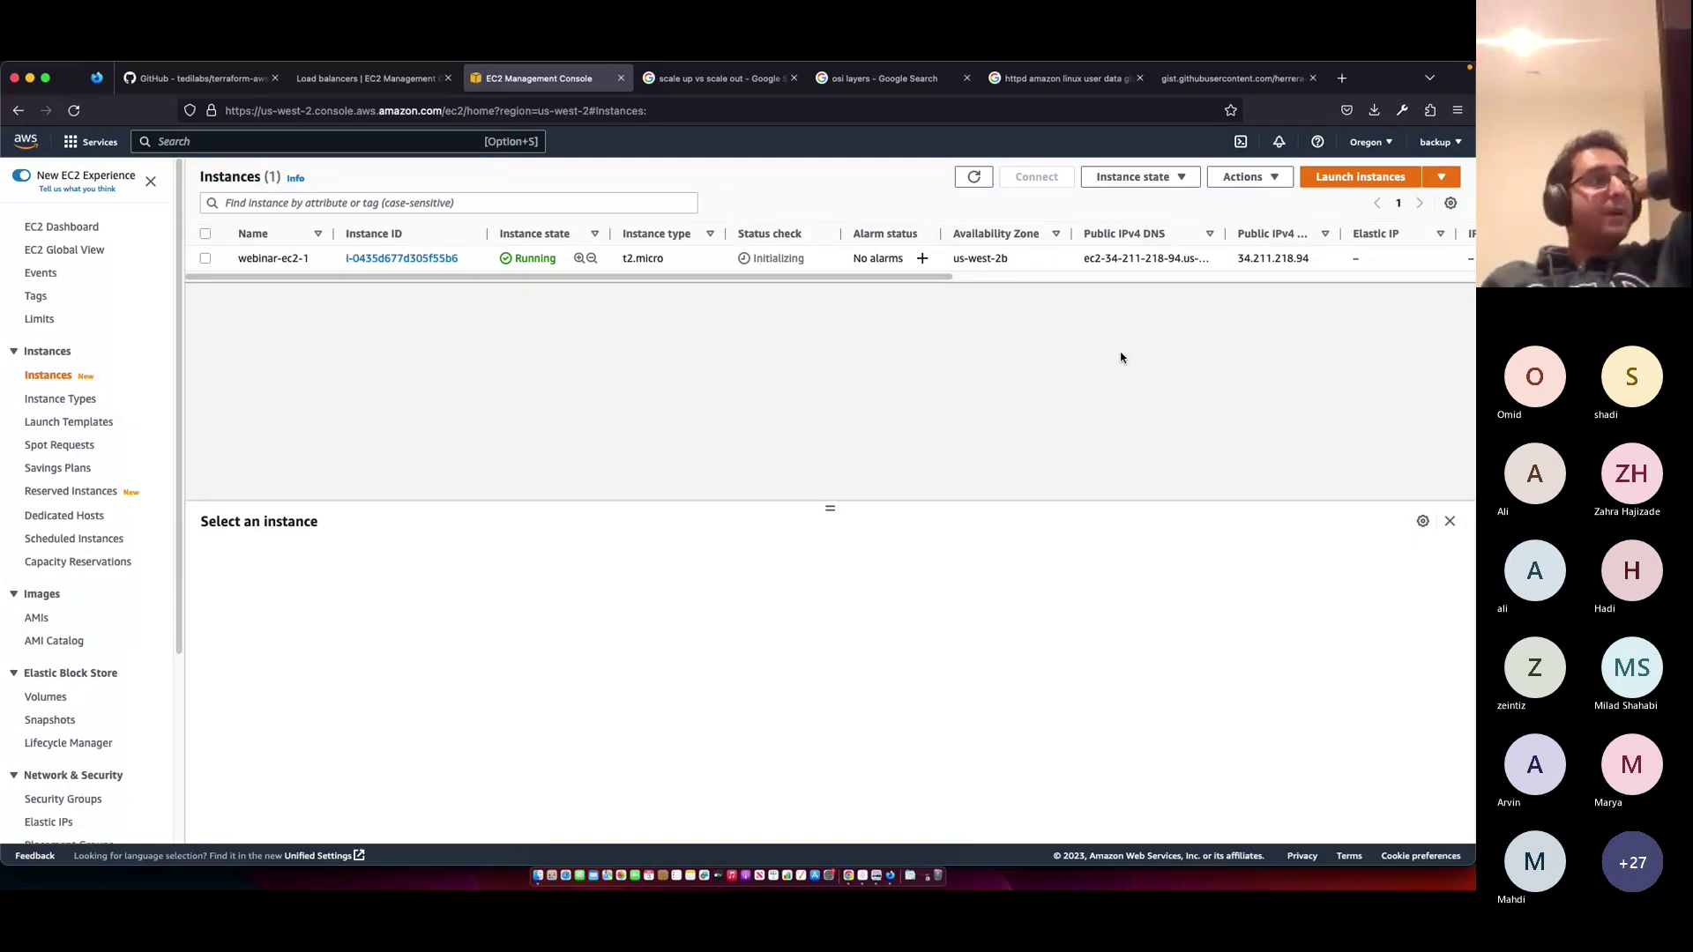
pyautogui.click(974, 176)
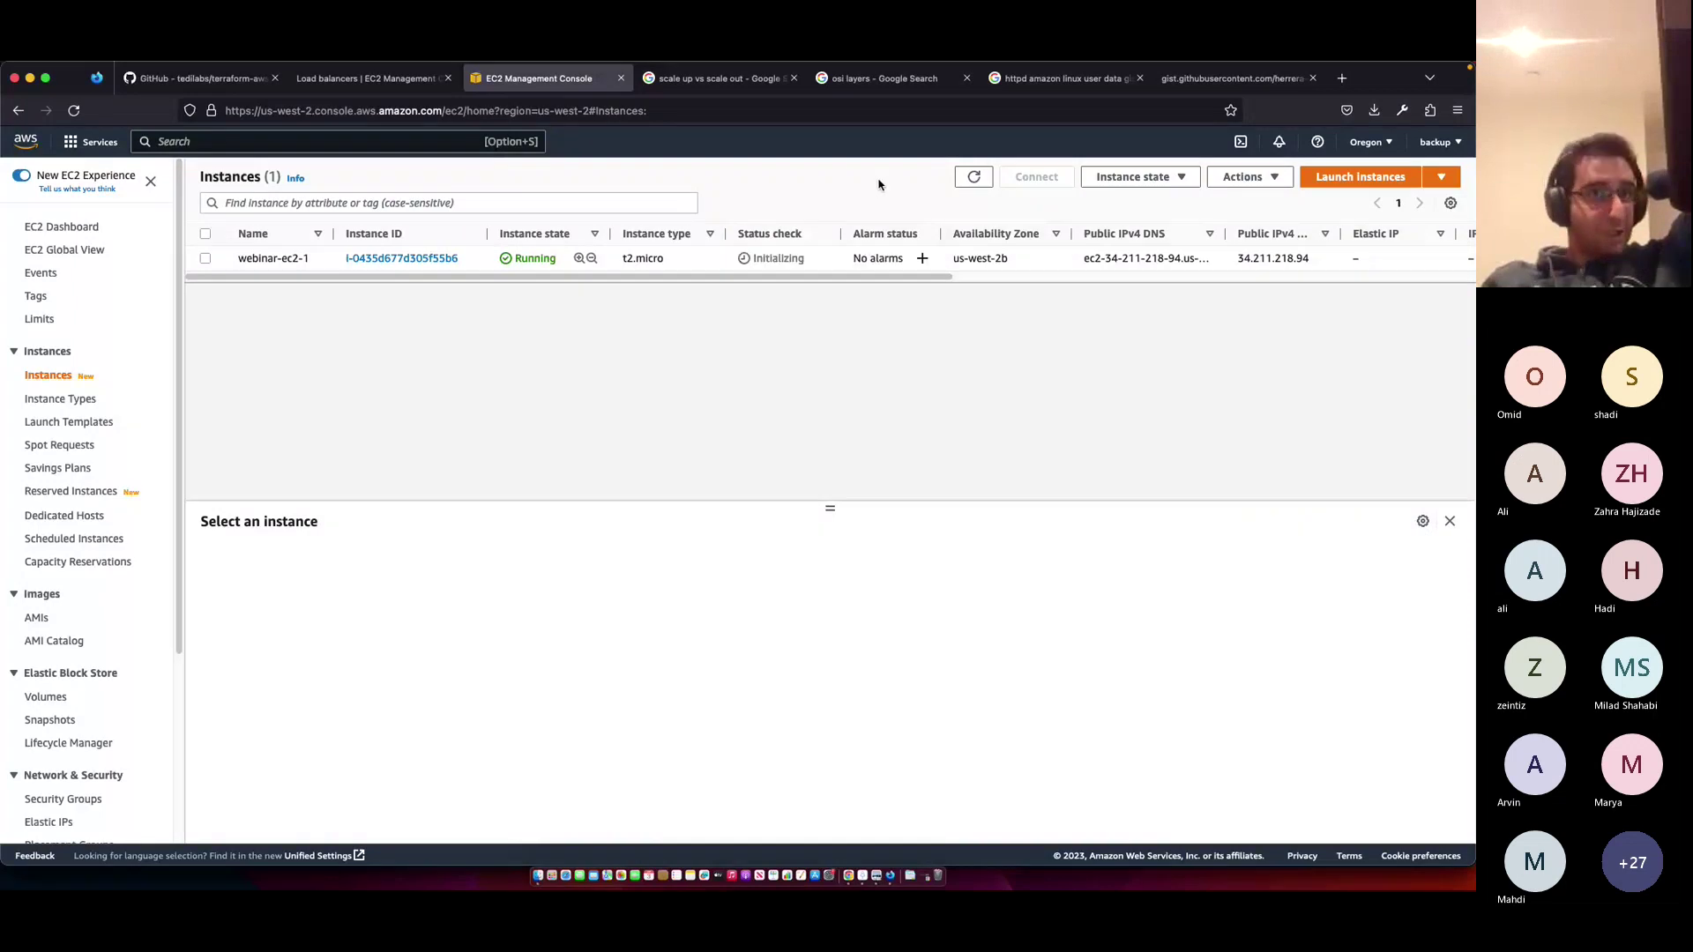
pyautogui.click(972, 175)
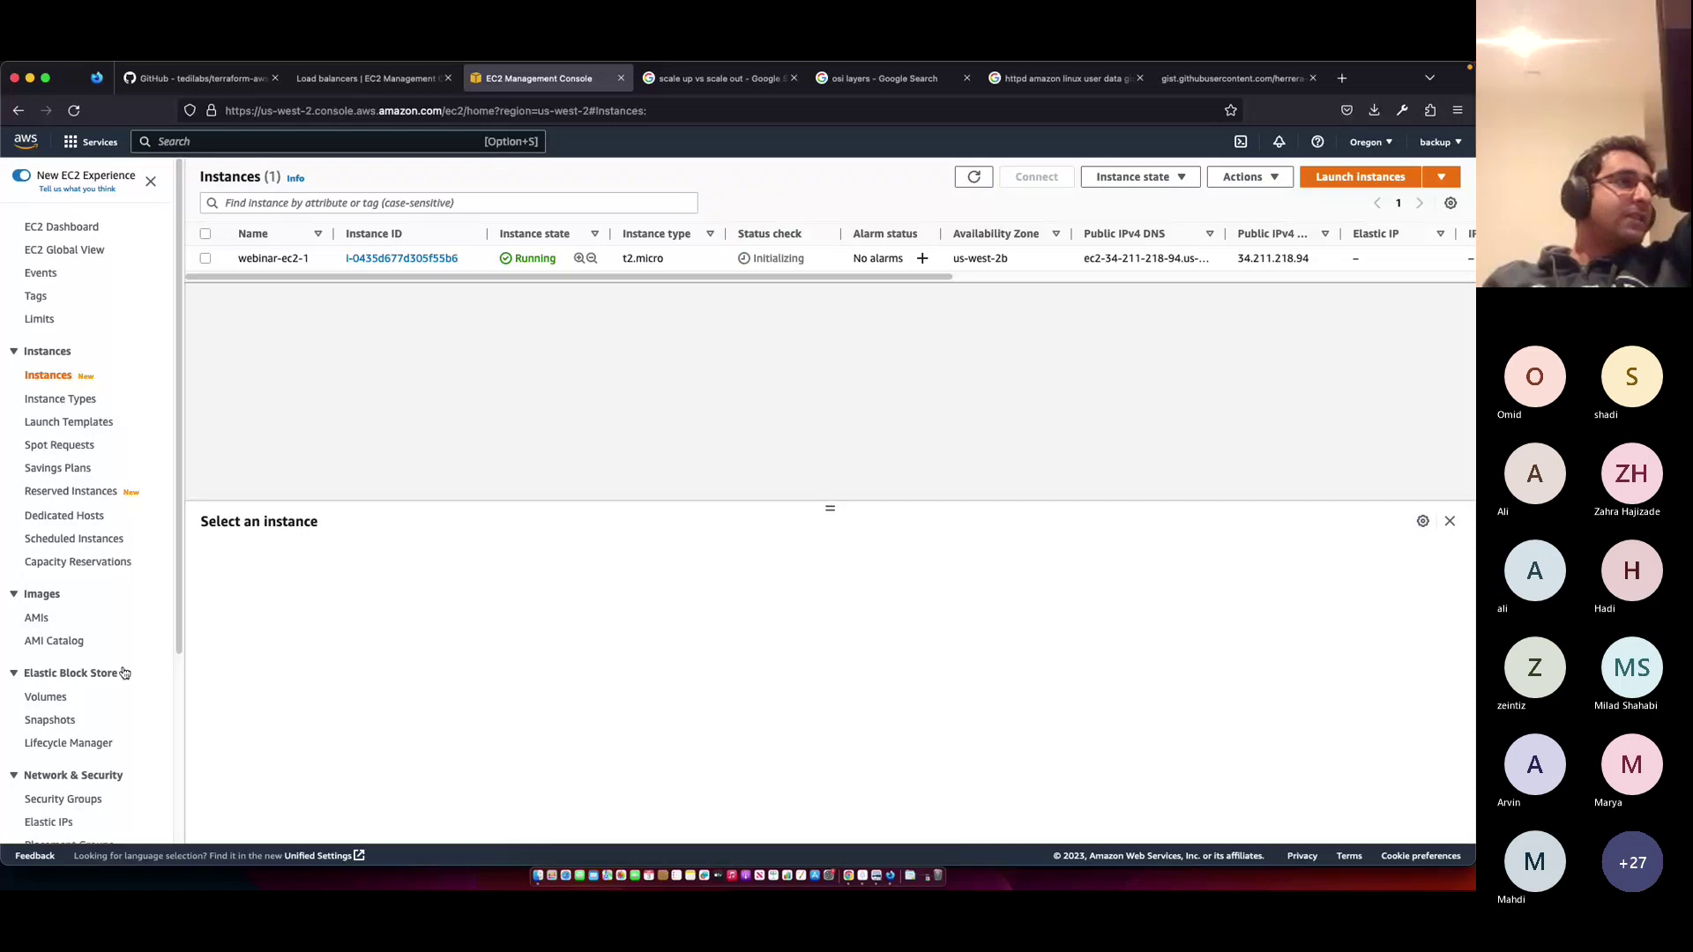
# - Open the Elastic IPs page in a new browser tab and switch to it
pyautogui.scroll(-5, 84, 588)
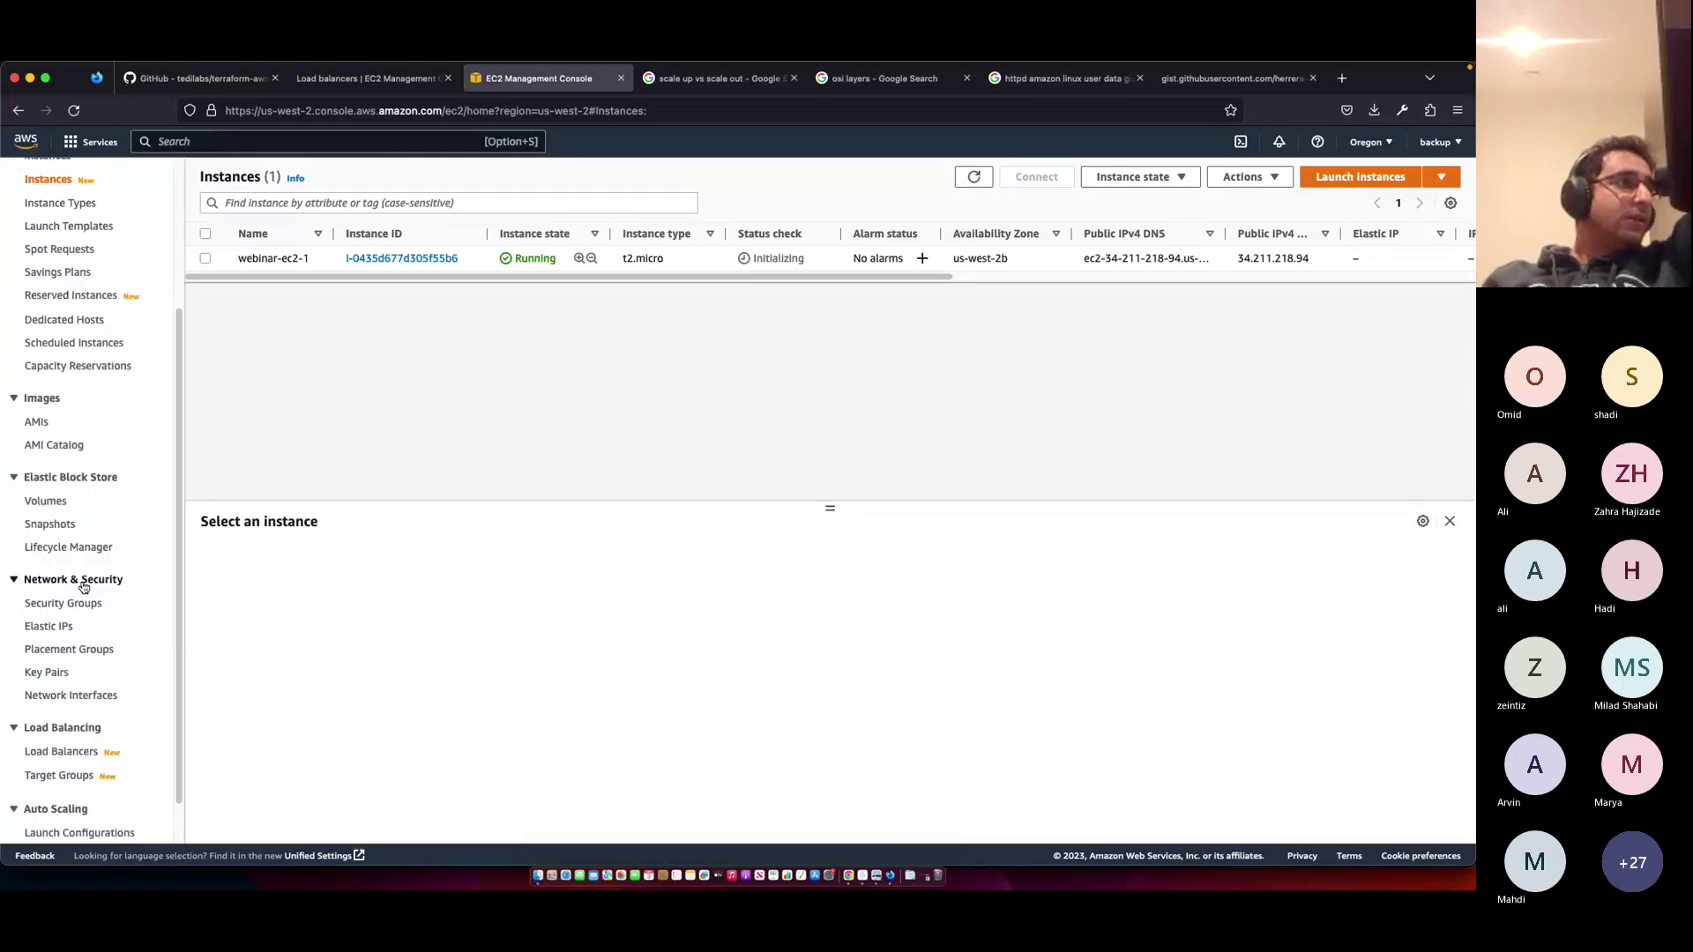
pyautogui.scroll(-1, 60, 488)
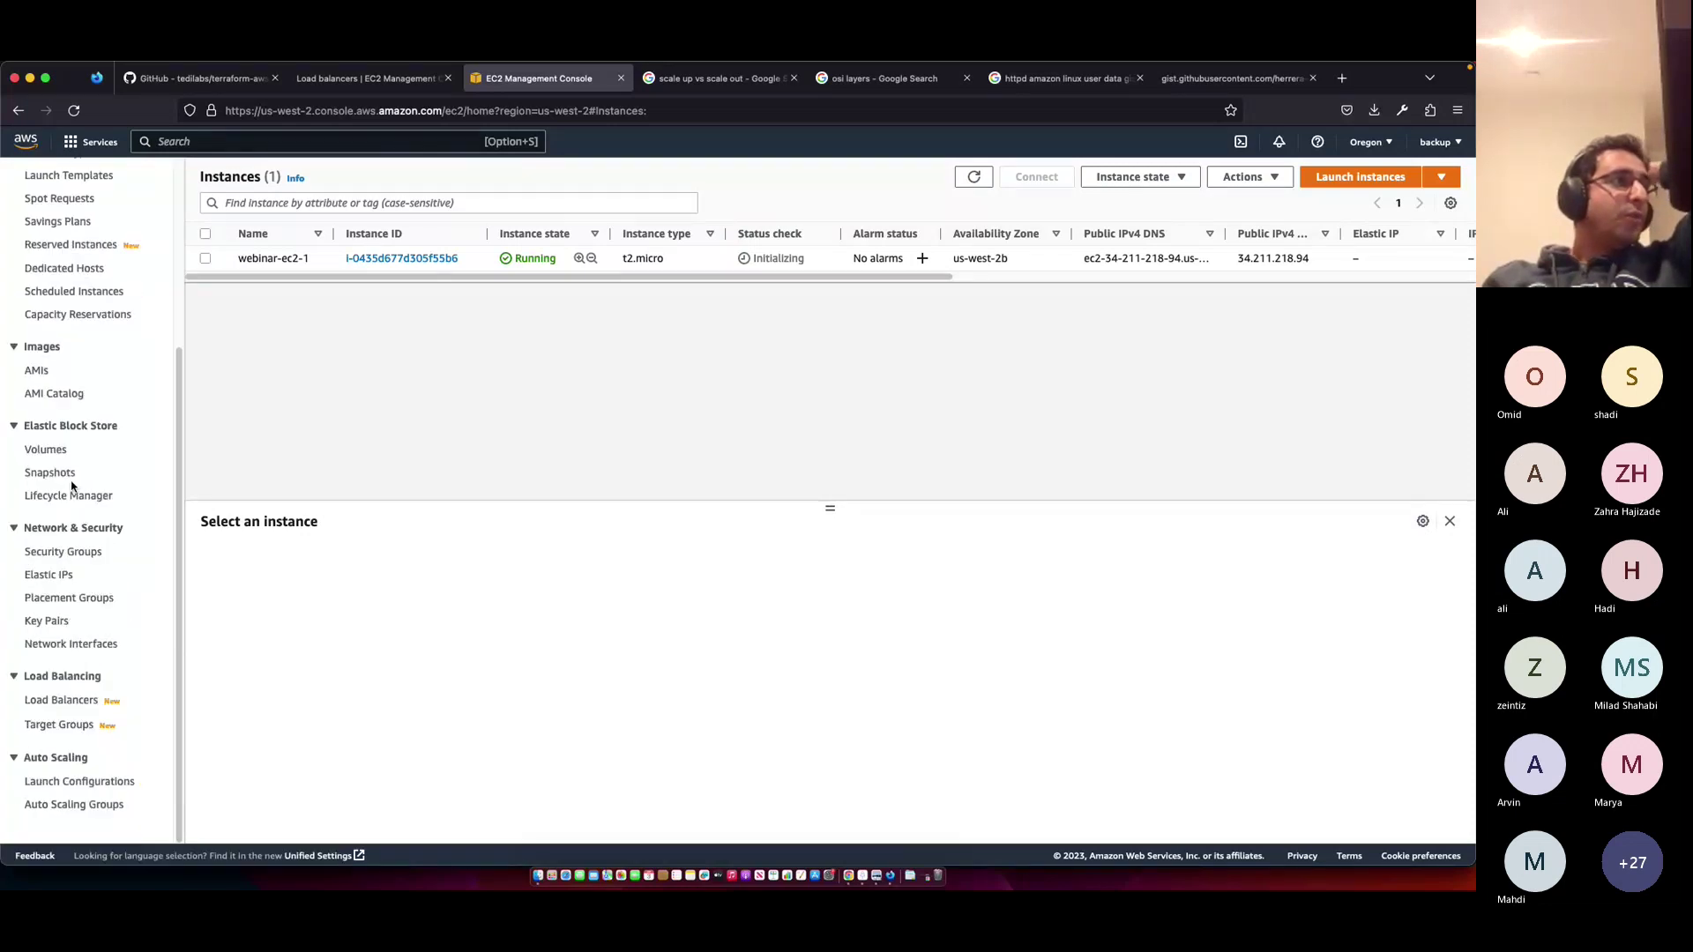
pyautogui.keyDown('super'); pyautogui.click(48, 574); pyautogui.keyUp('super')
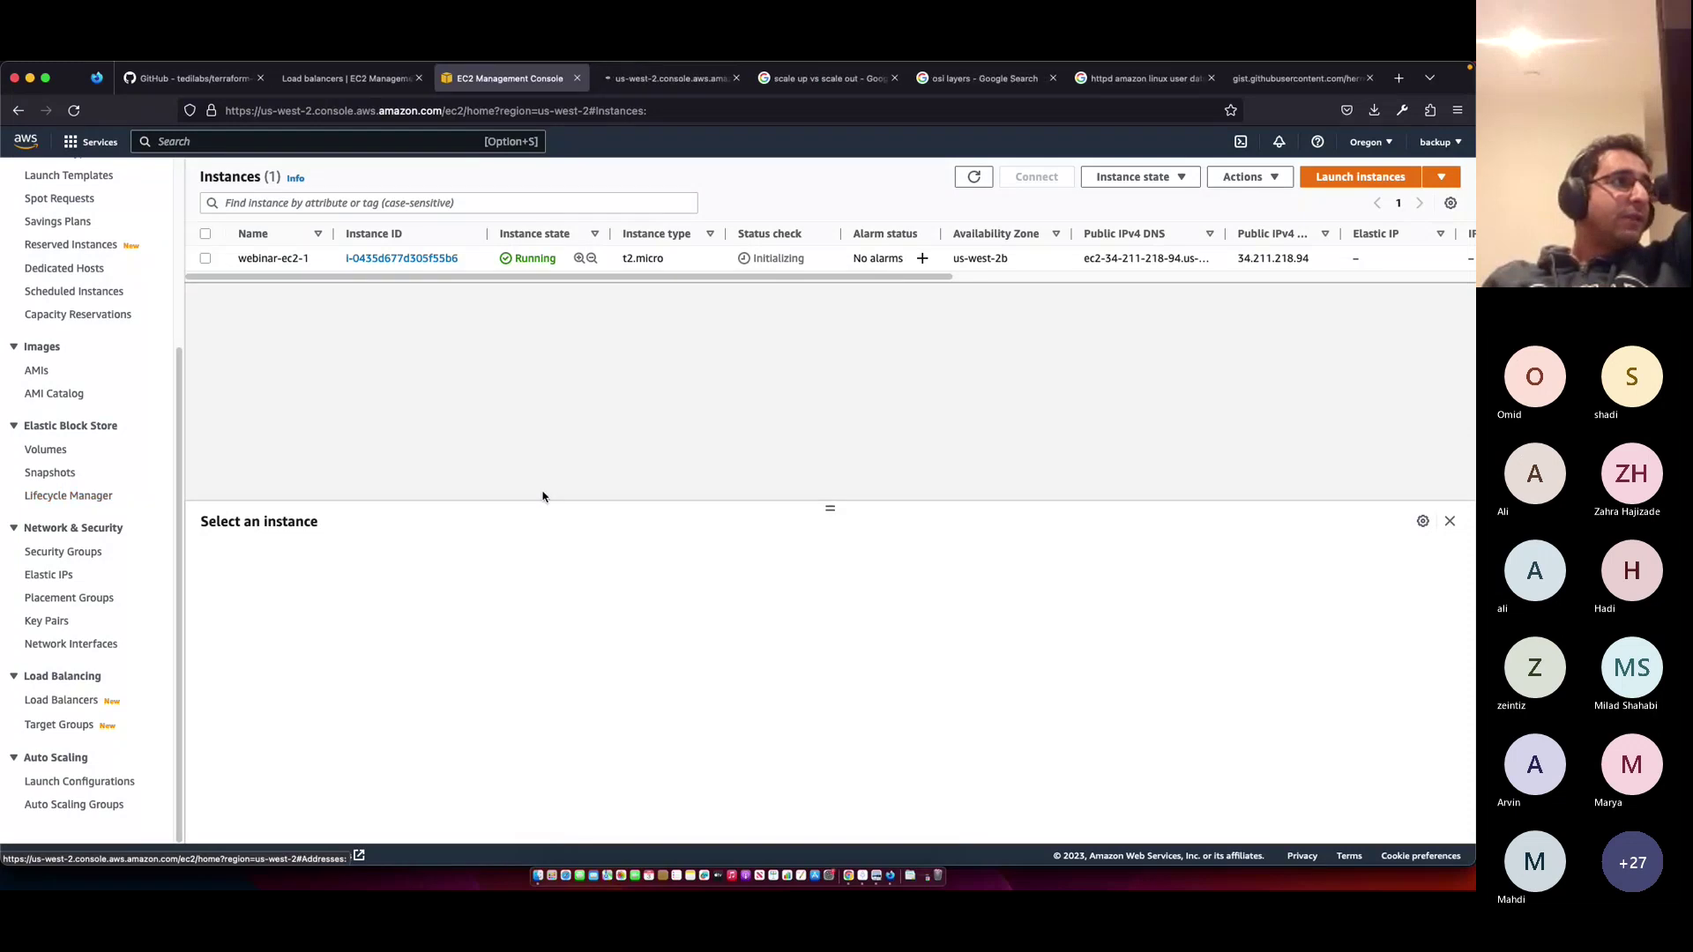
pyautogui.click(667, 78)
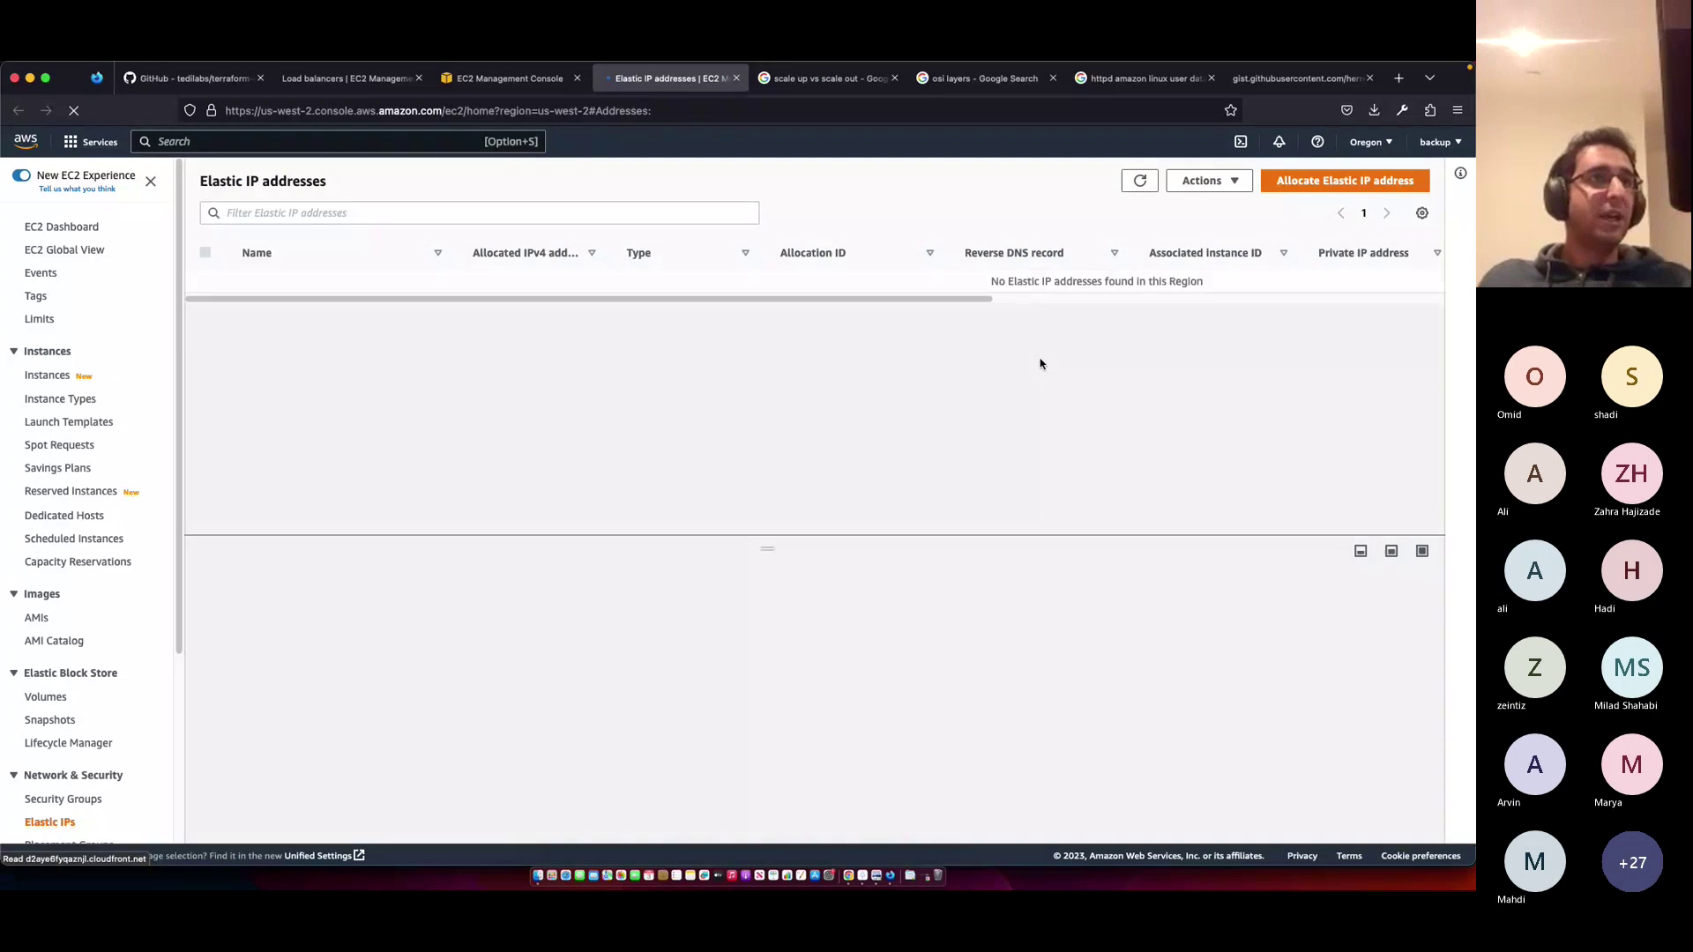
# - Examine the Elastic IP allocation settings and the available address actions without allocating an address
pyautogui.click(1345, 180)
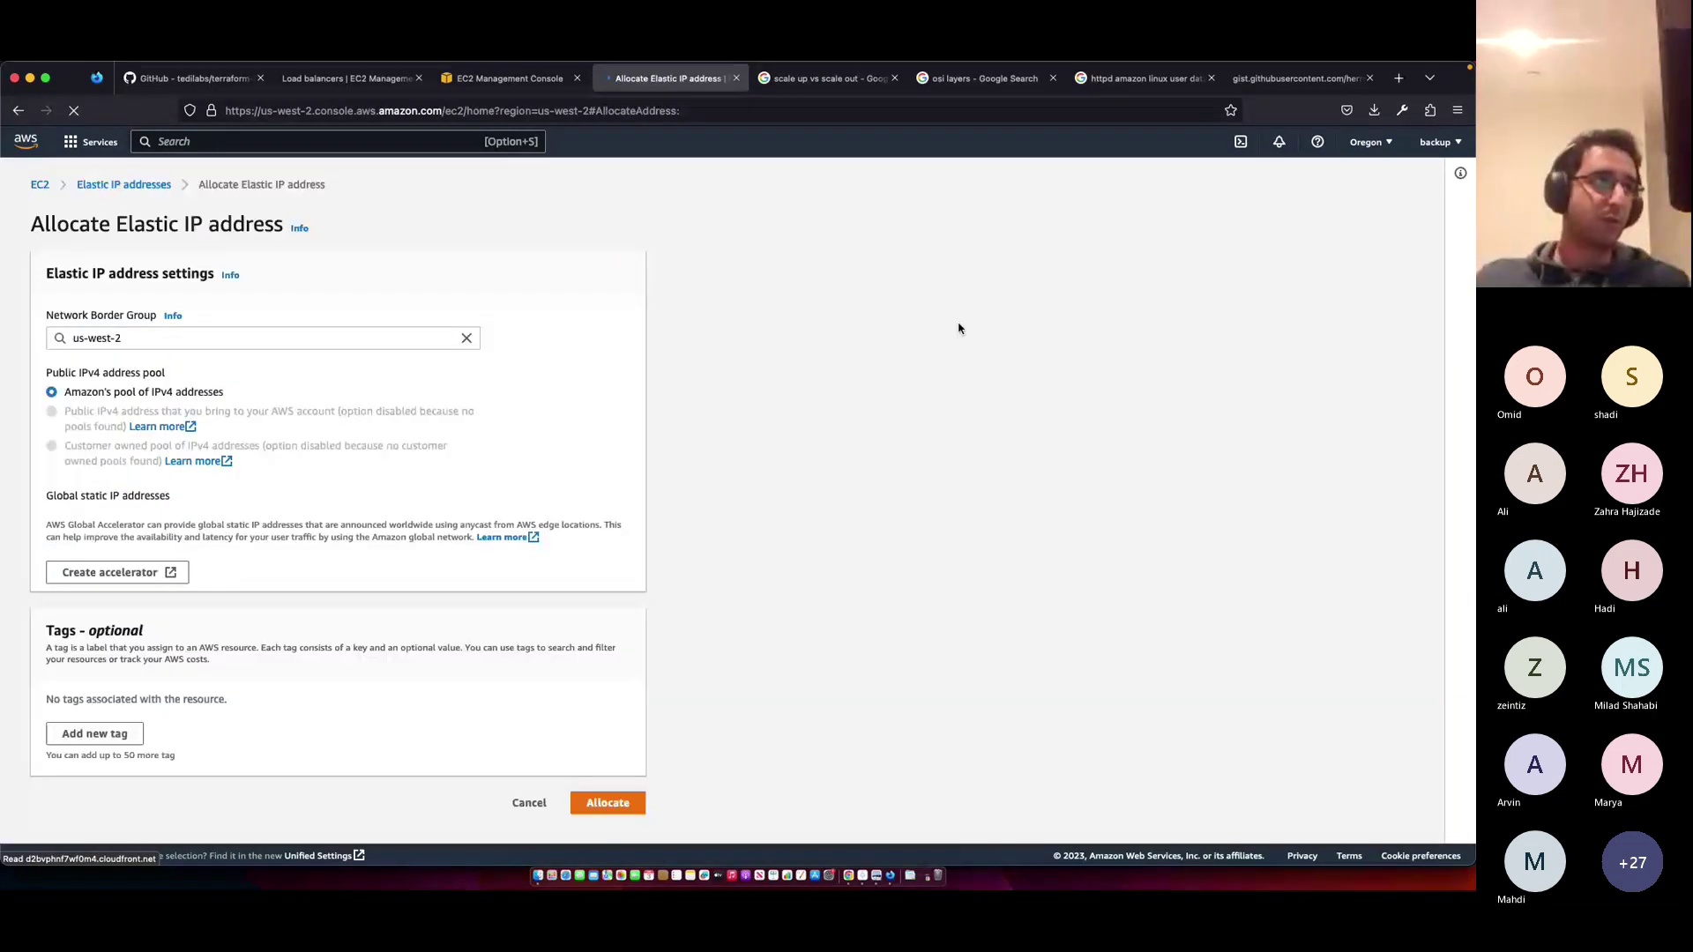
pyautogui.press('super+bracketleft')
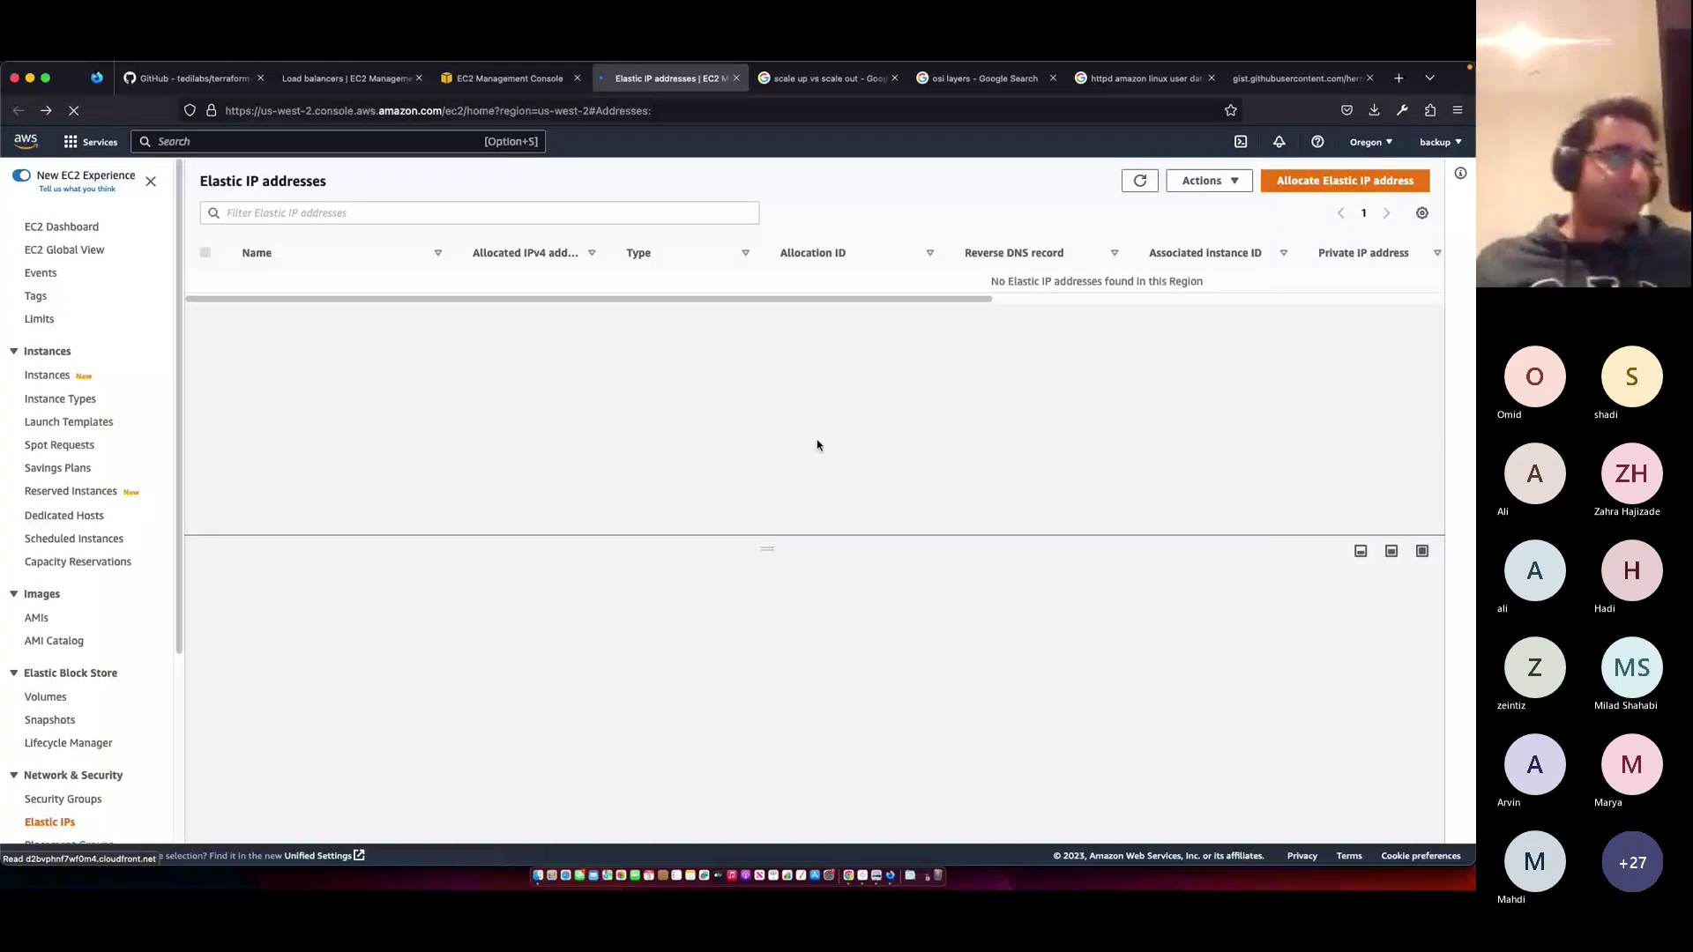
pyautogui.click(1332, 173)
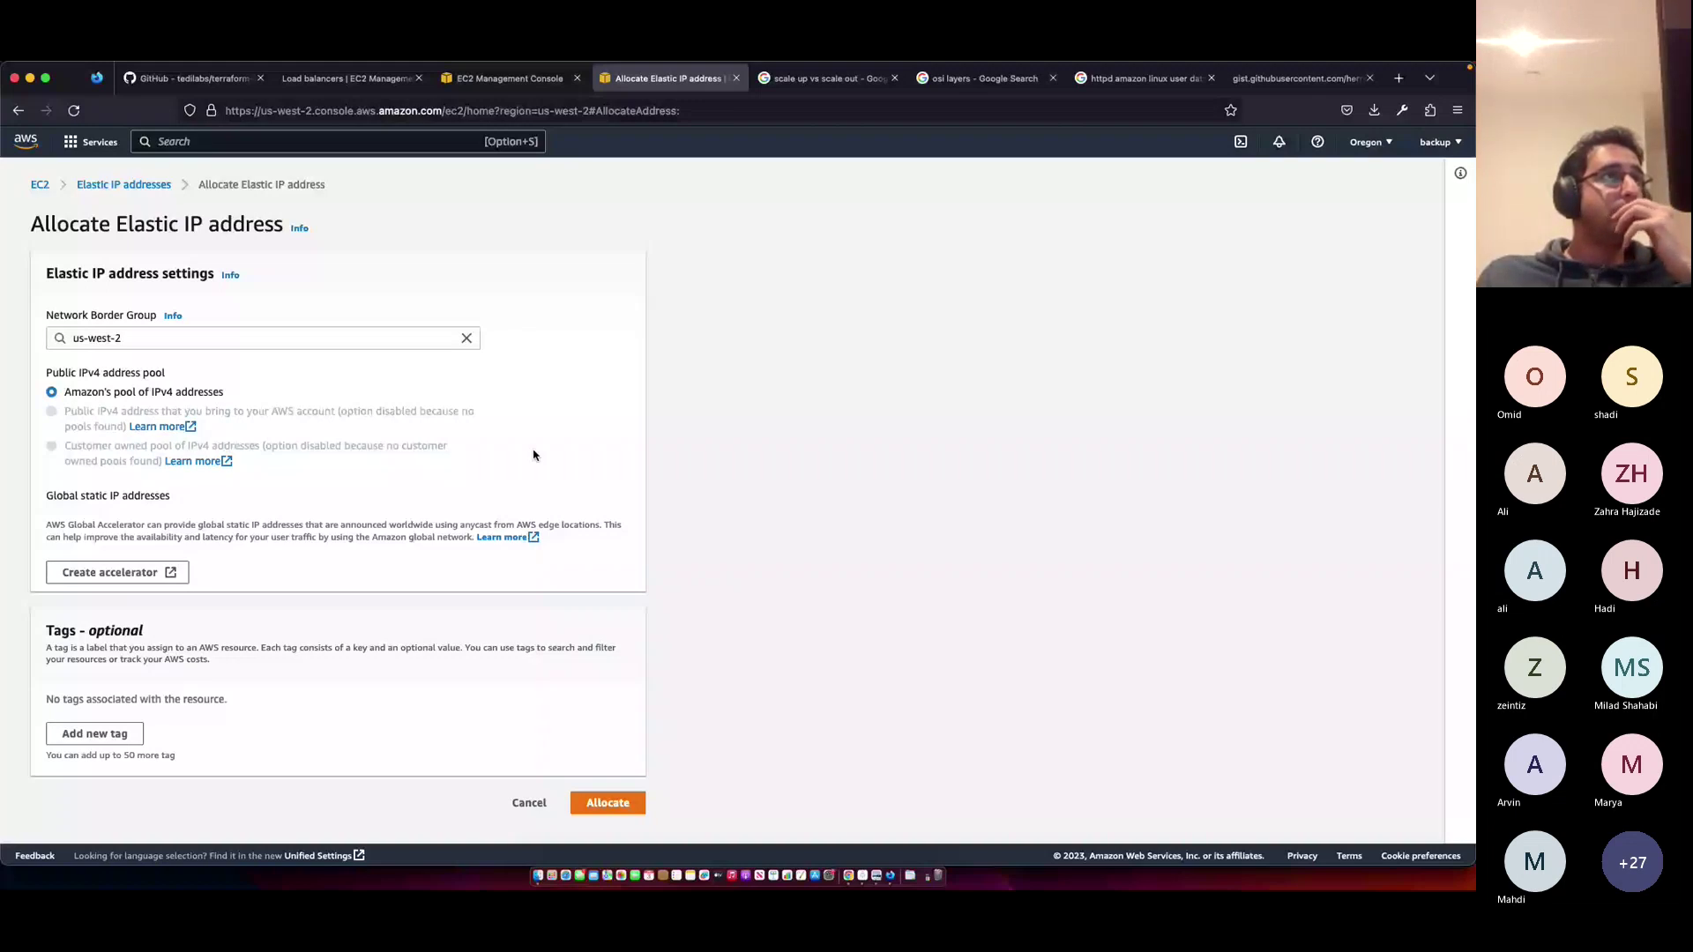
pyautogui.press('super+bracketleft')
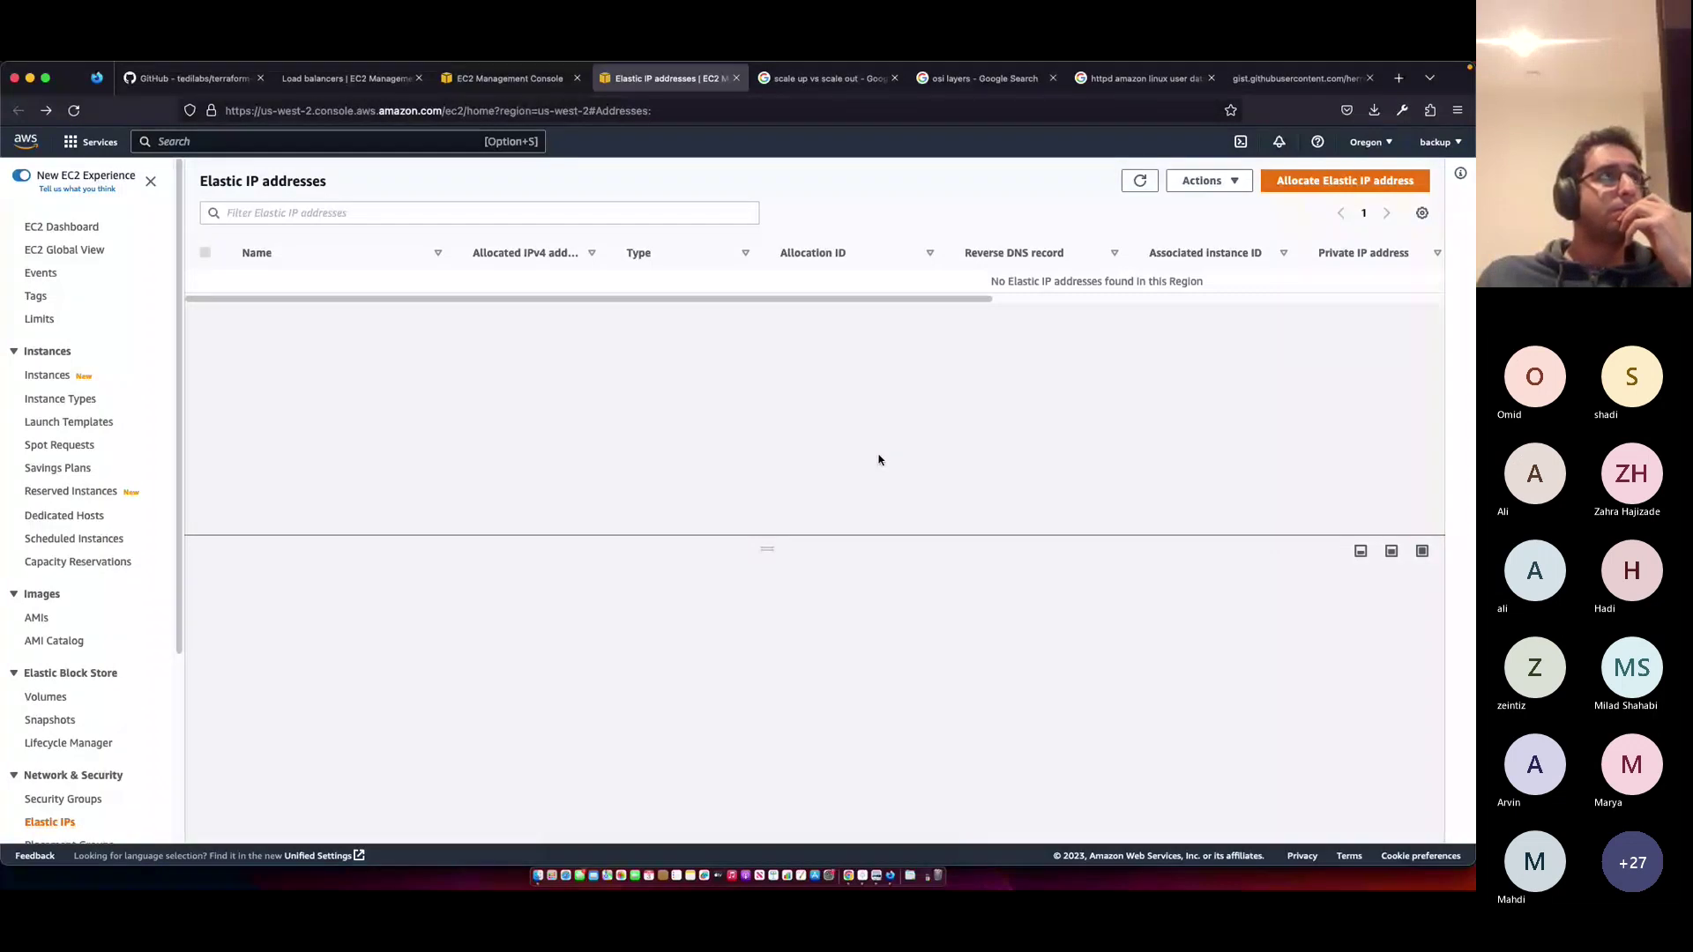
pyautogui.click(1204, 181)
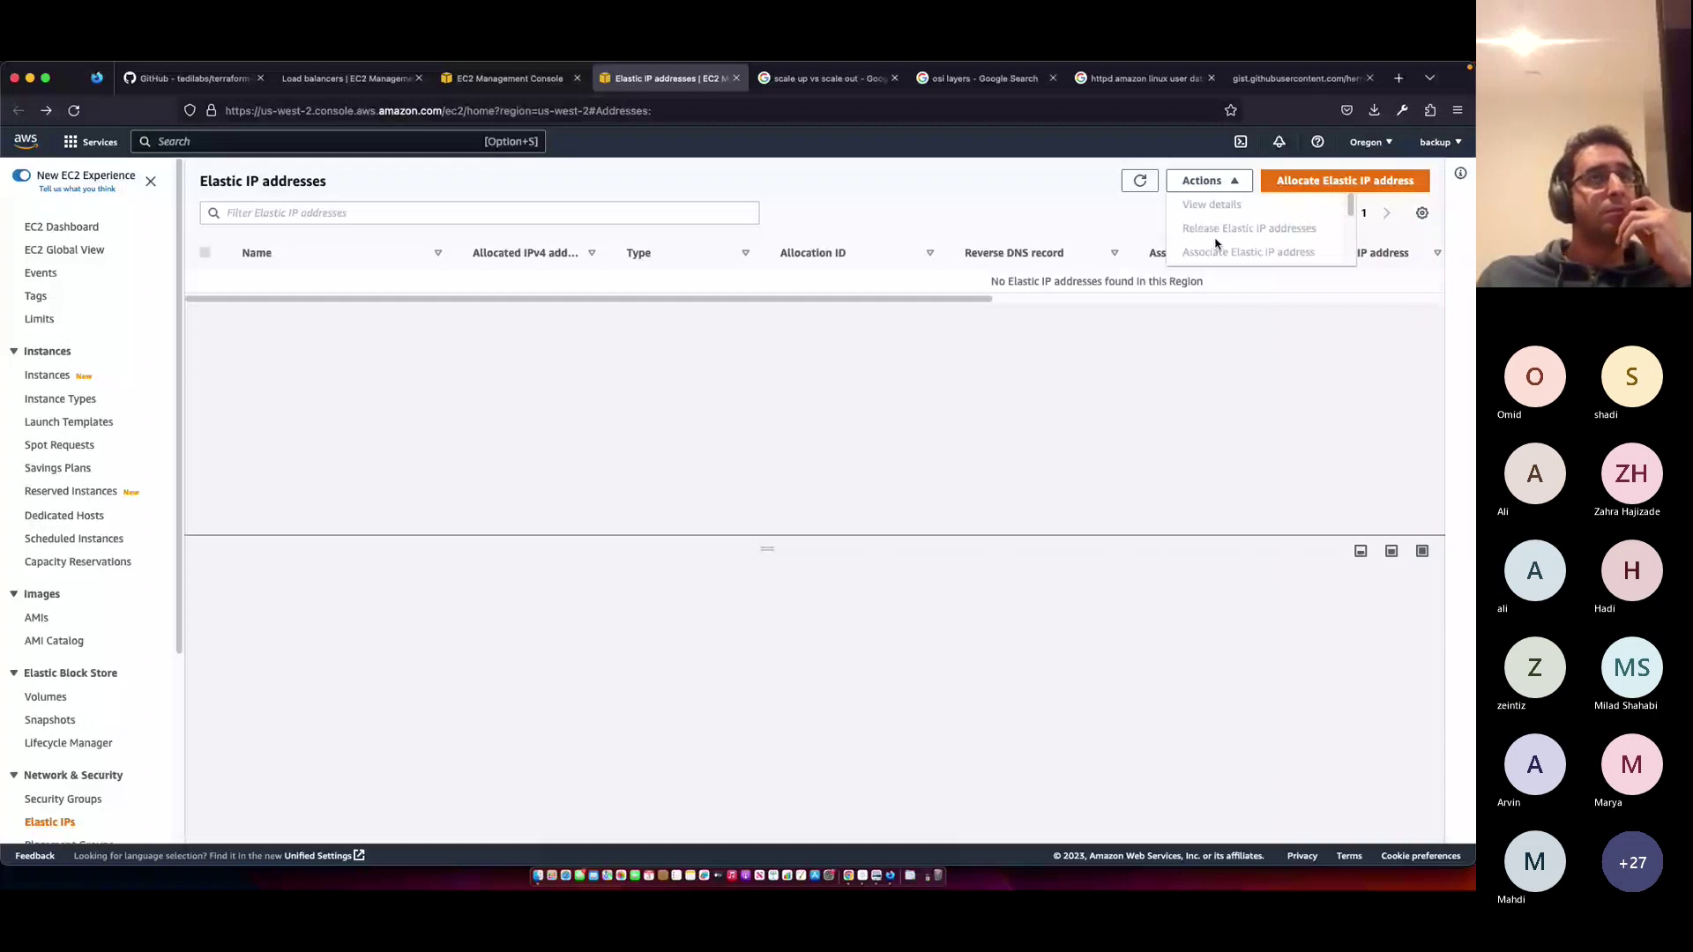
pyautogui.click(1183, 376)
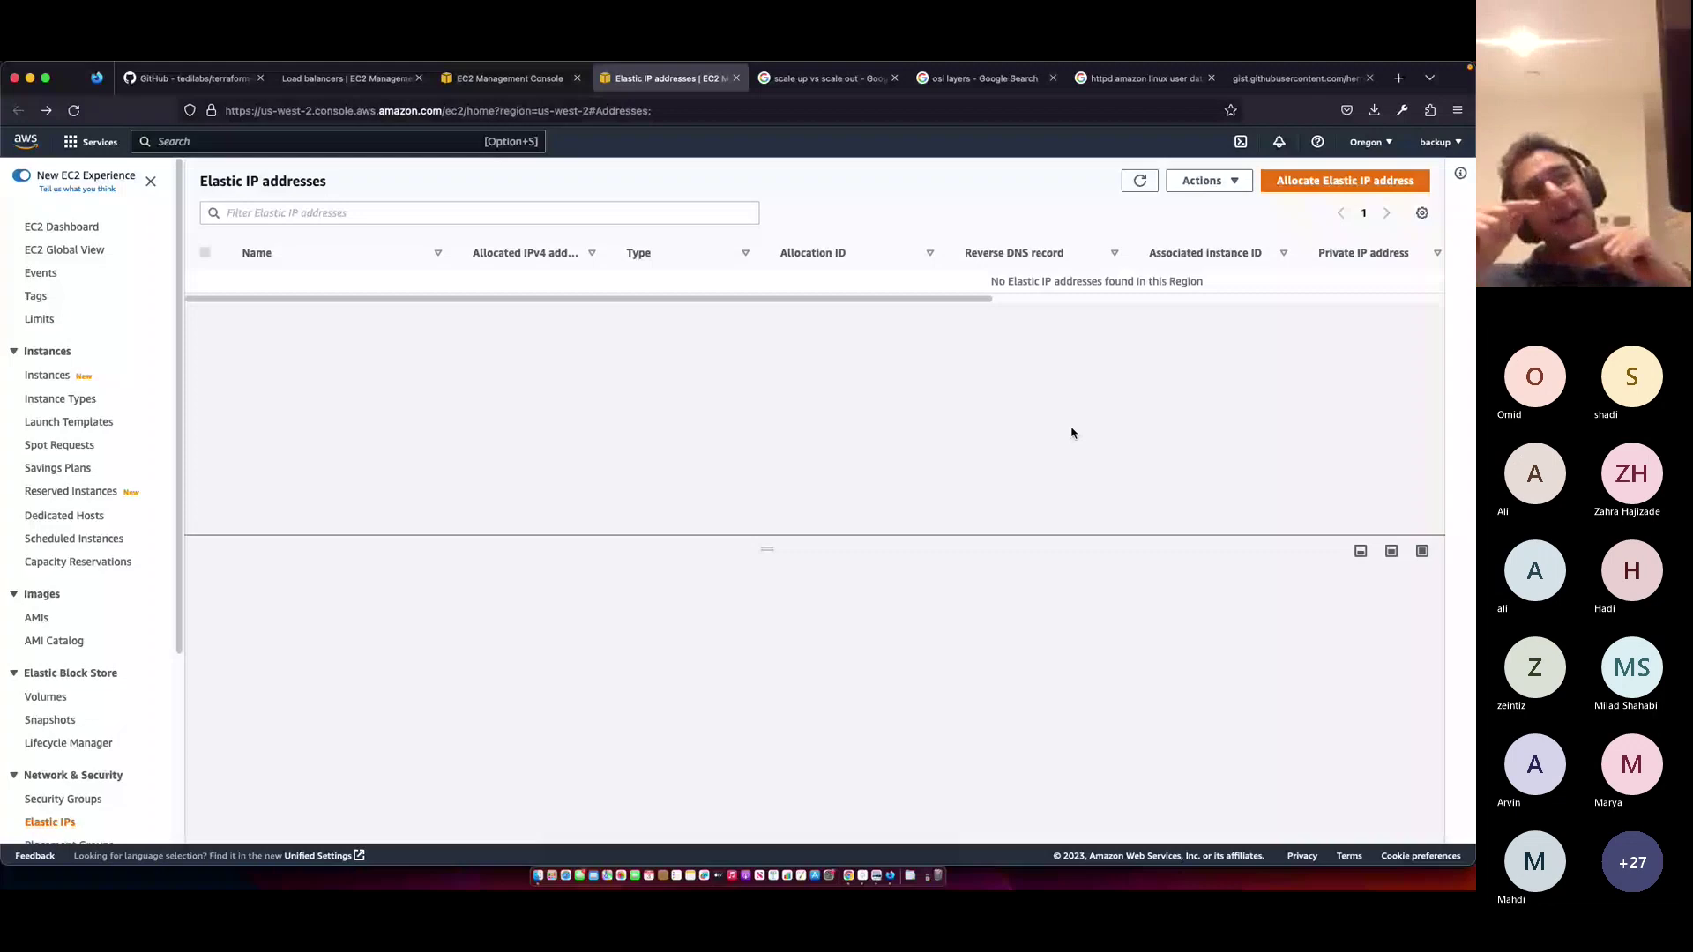
# - Open the details of webinar-ec2-1 in a new tab and copy its public IPv4 address
pyautogui.hotkey('ctrl', 'shift', 'Tab')
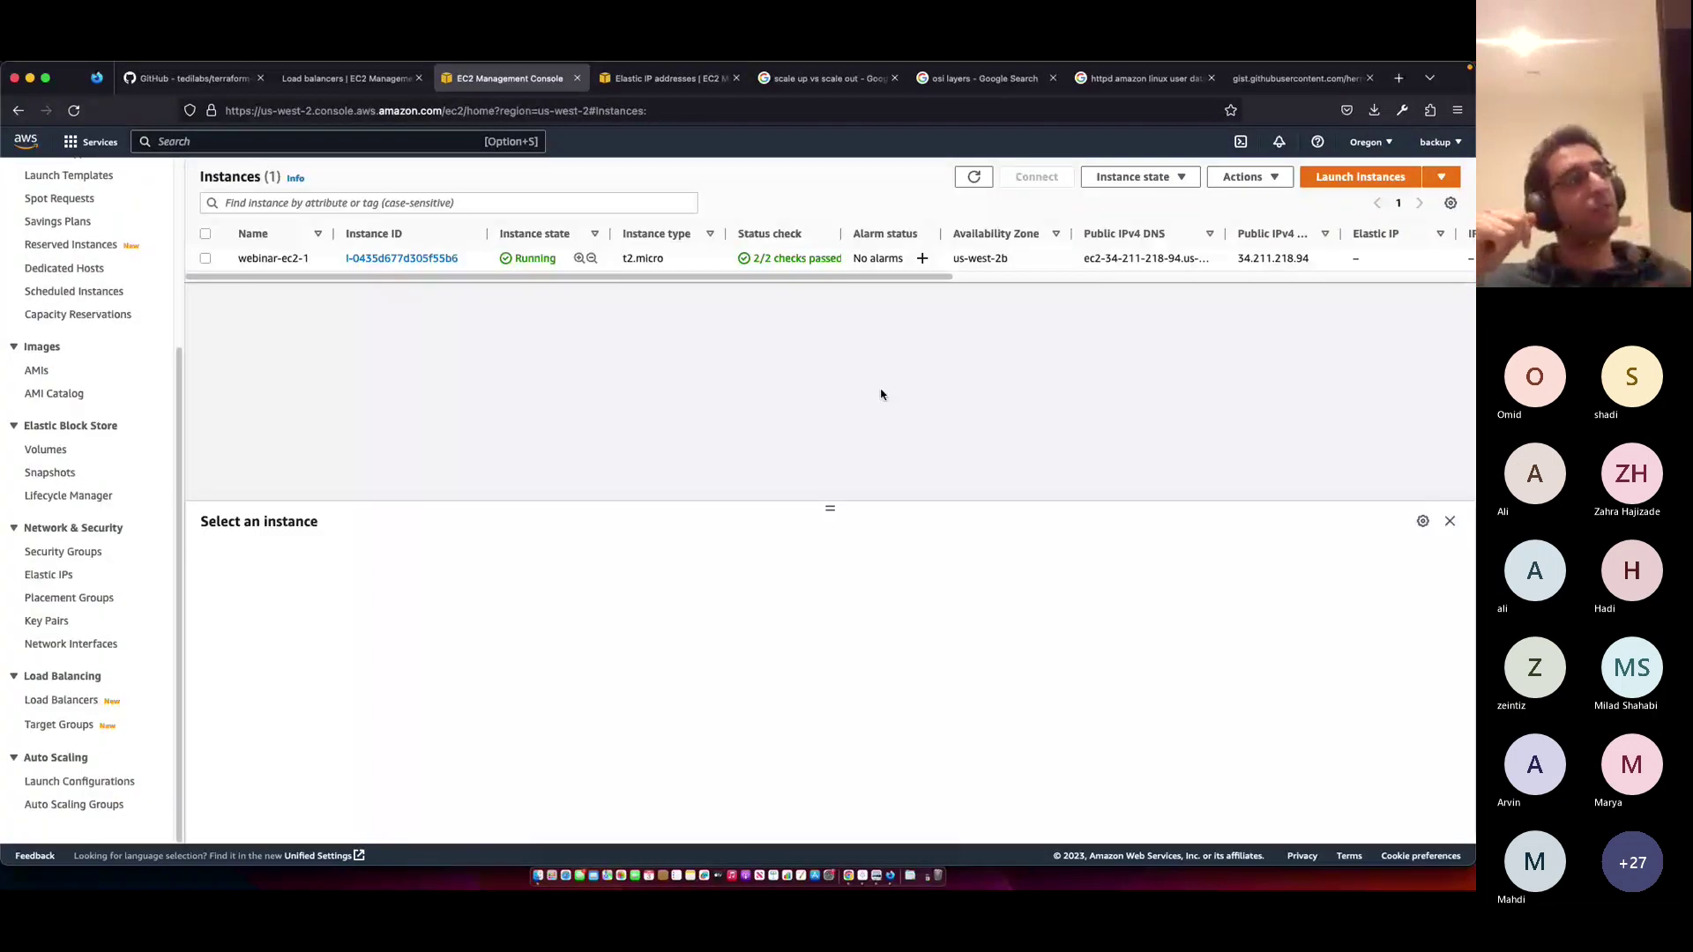
pyautogui.click(401, 258)
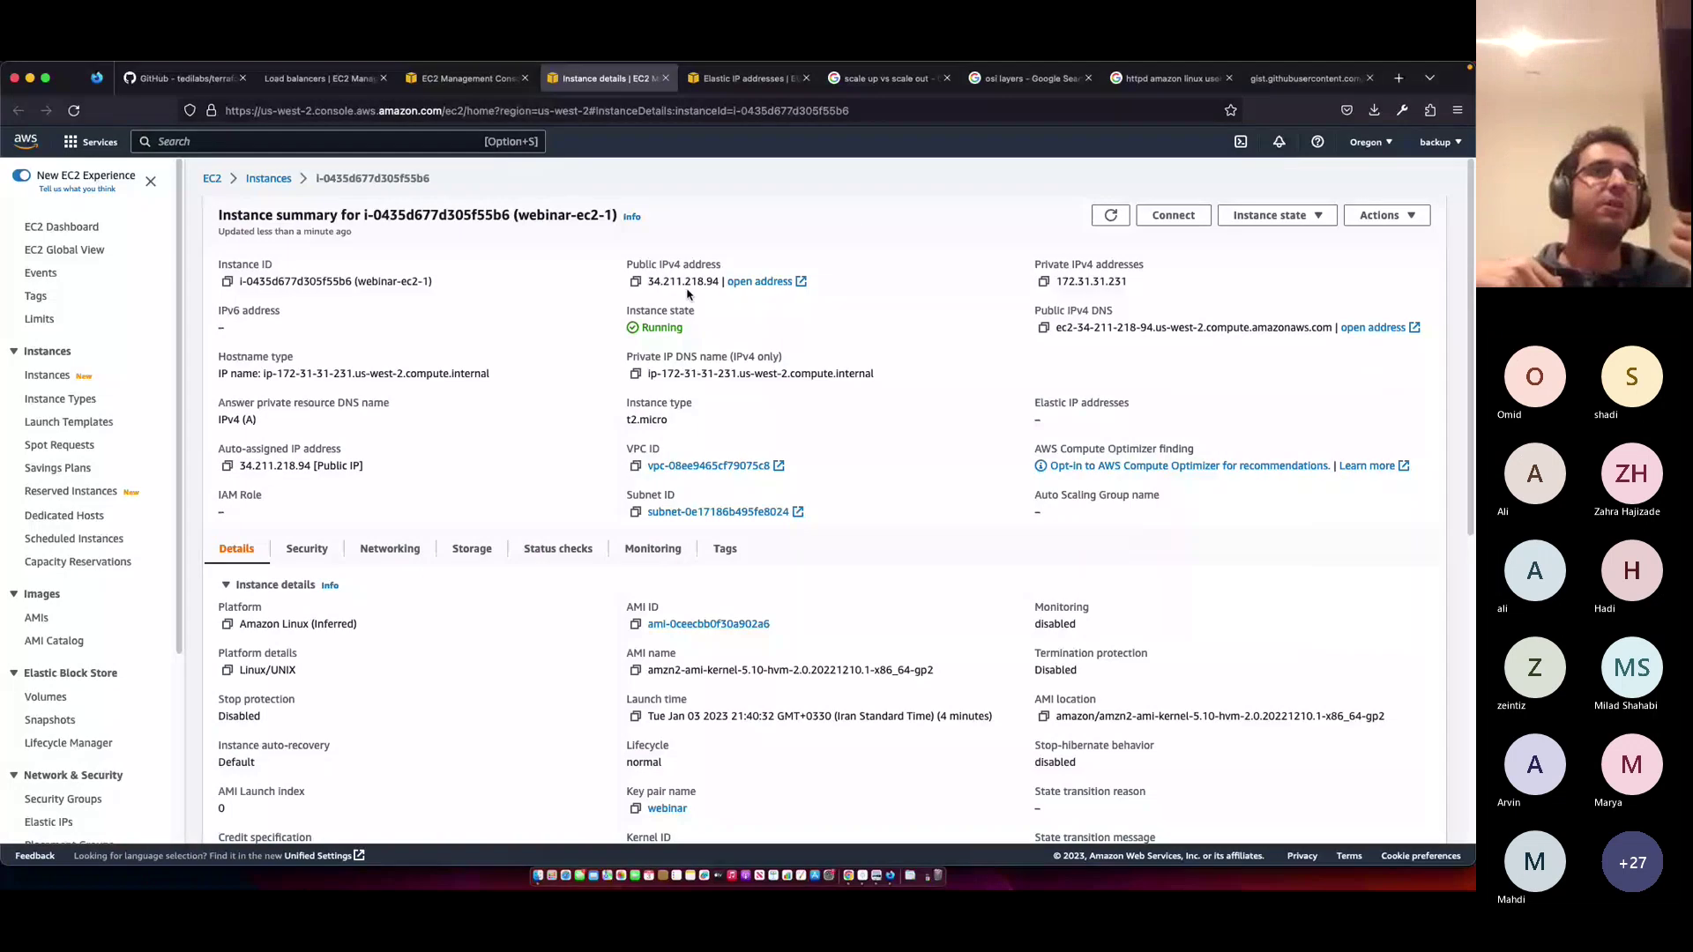
pyautogui.click(636, 281)
# - Load the copied public IP in a new tab beside the Elastic IP tab and enlarge the page to 240%
pyautogui.press('super+t')
pyautogui.press('super+v')
pyautogui.press('Return')
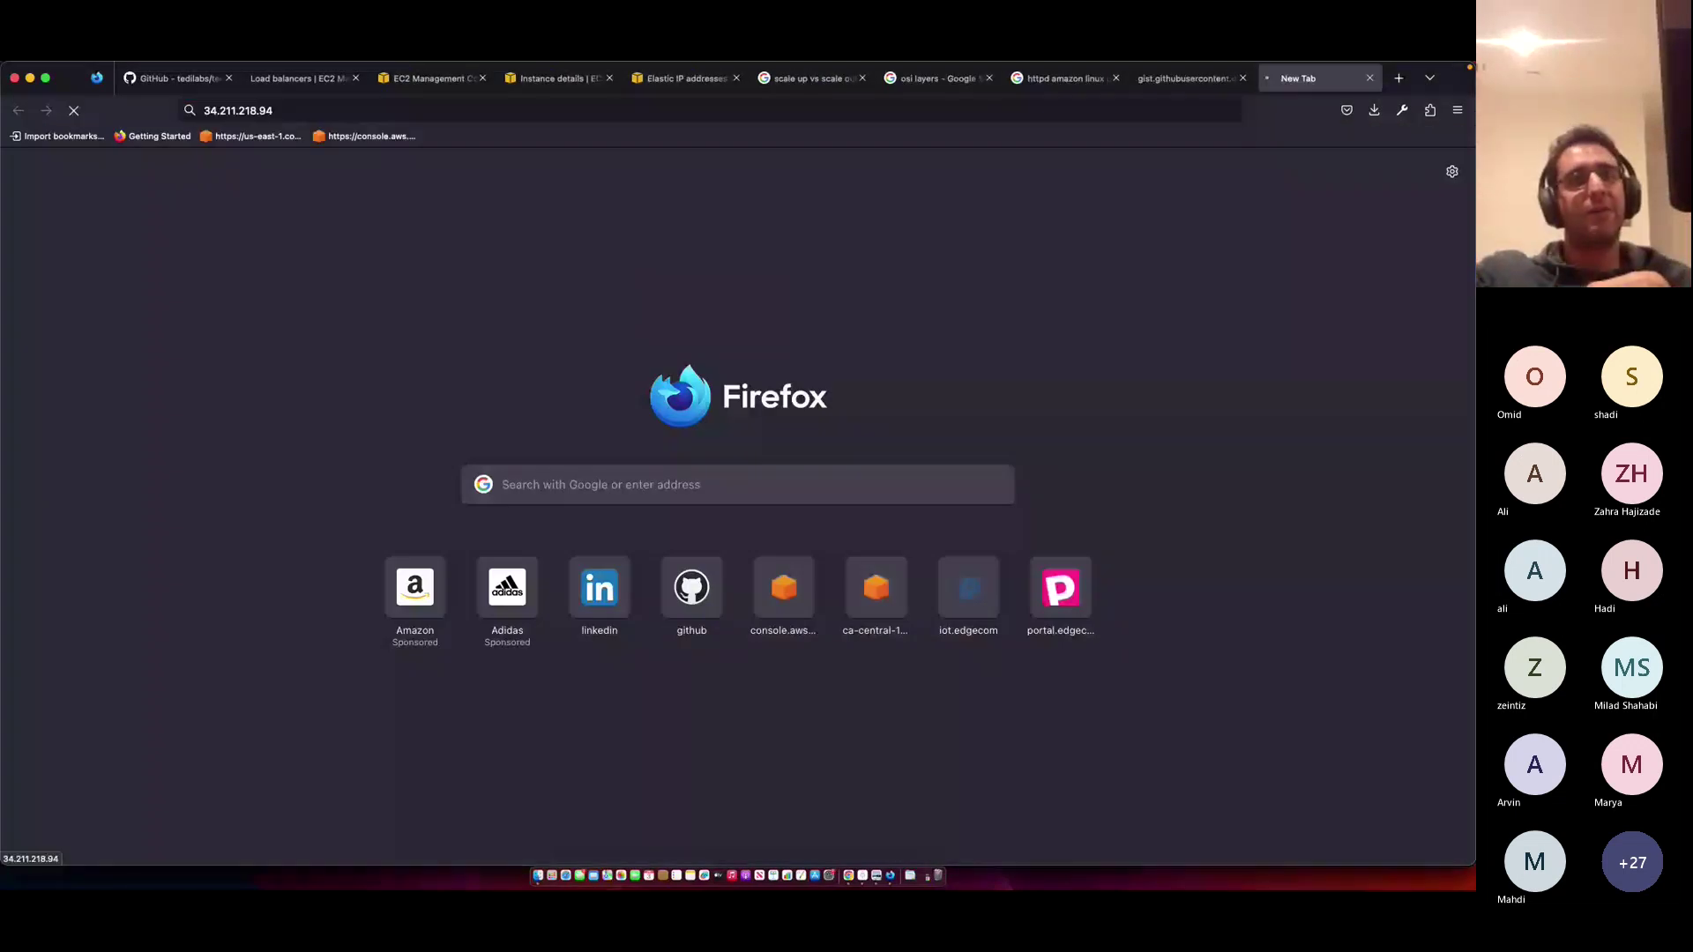
pyautogui.moveTo(1305, 77); pyautogui.dragTo(785, 88)
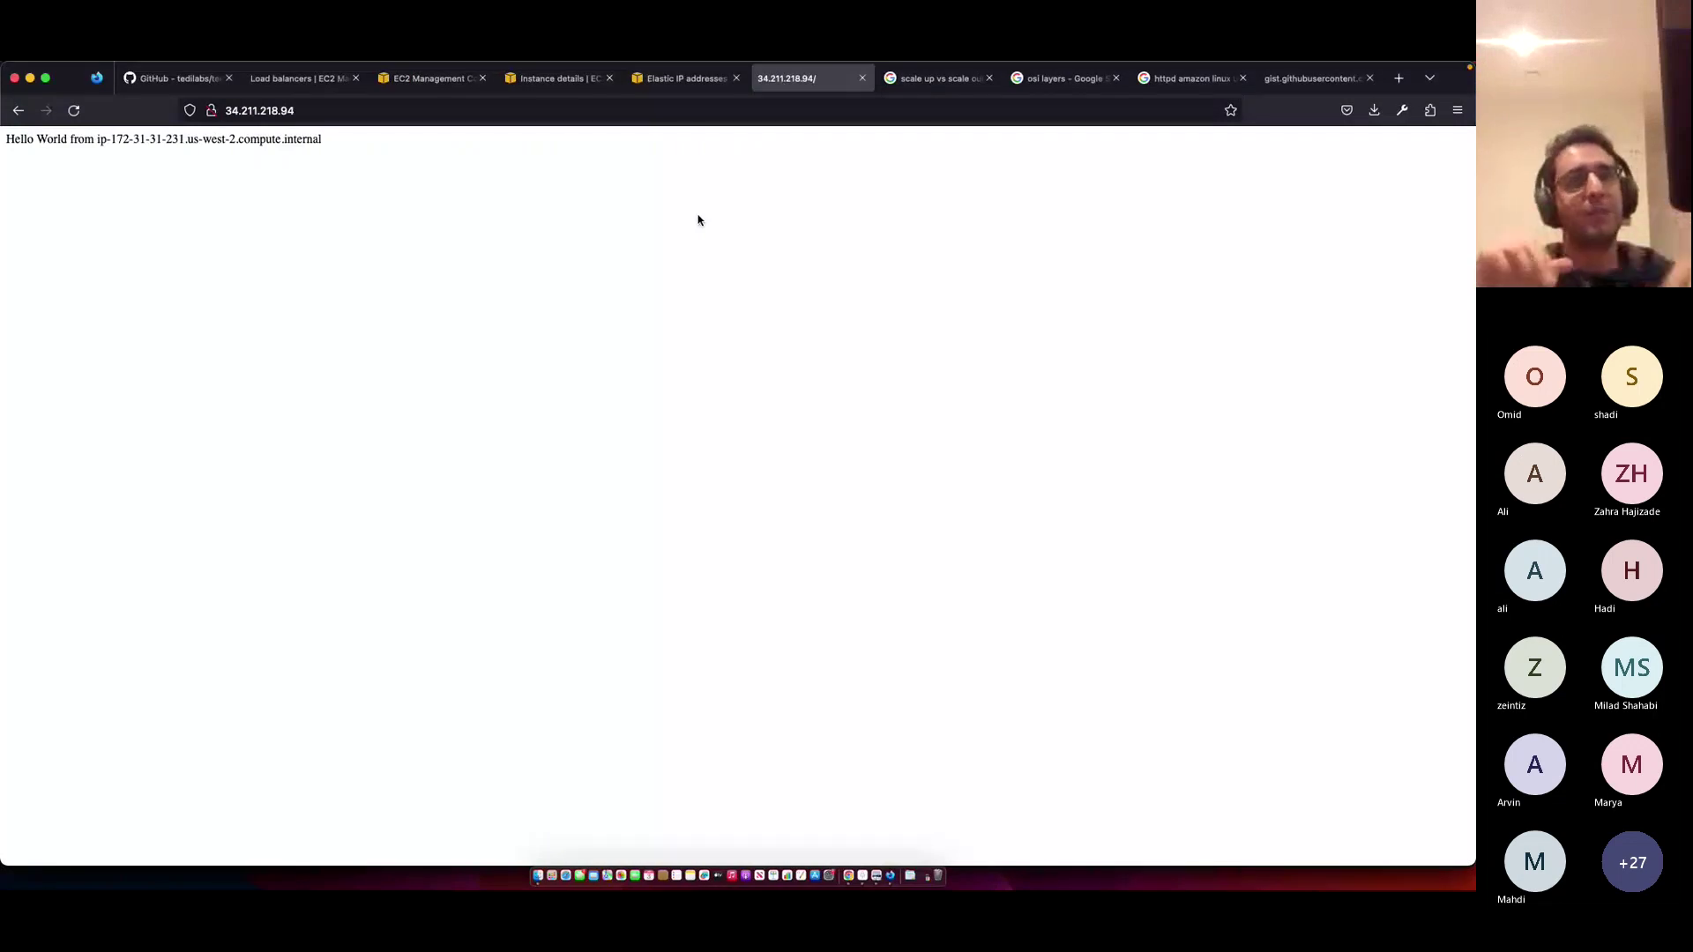
pyautogui.scroll(7, 698, 220)
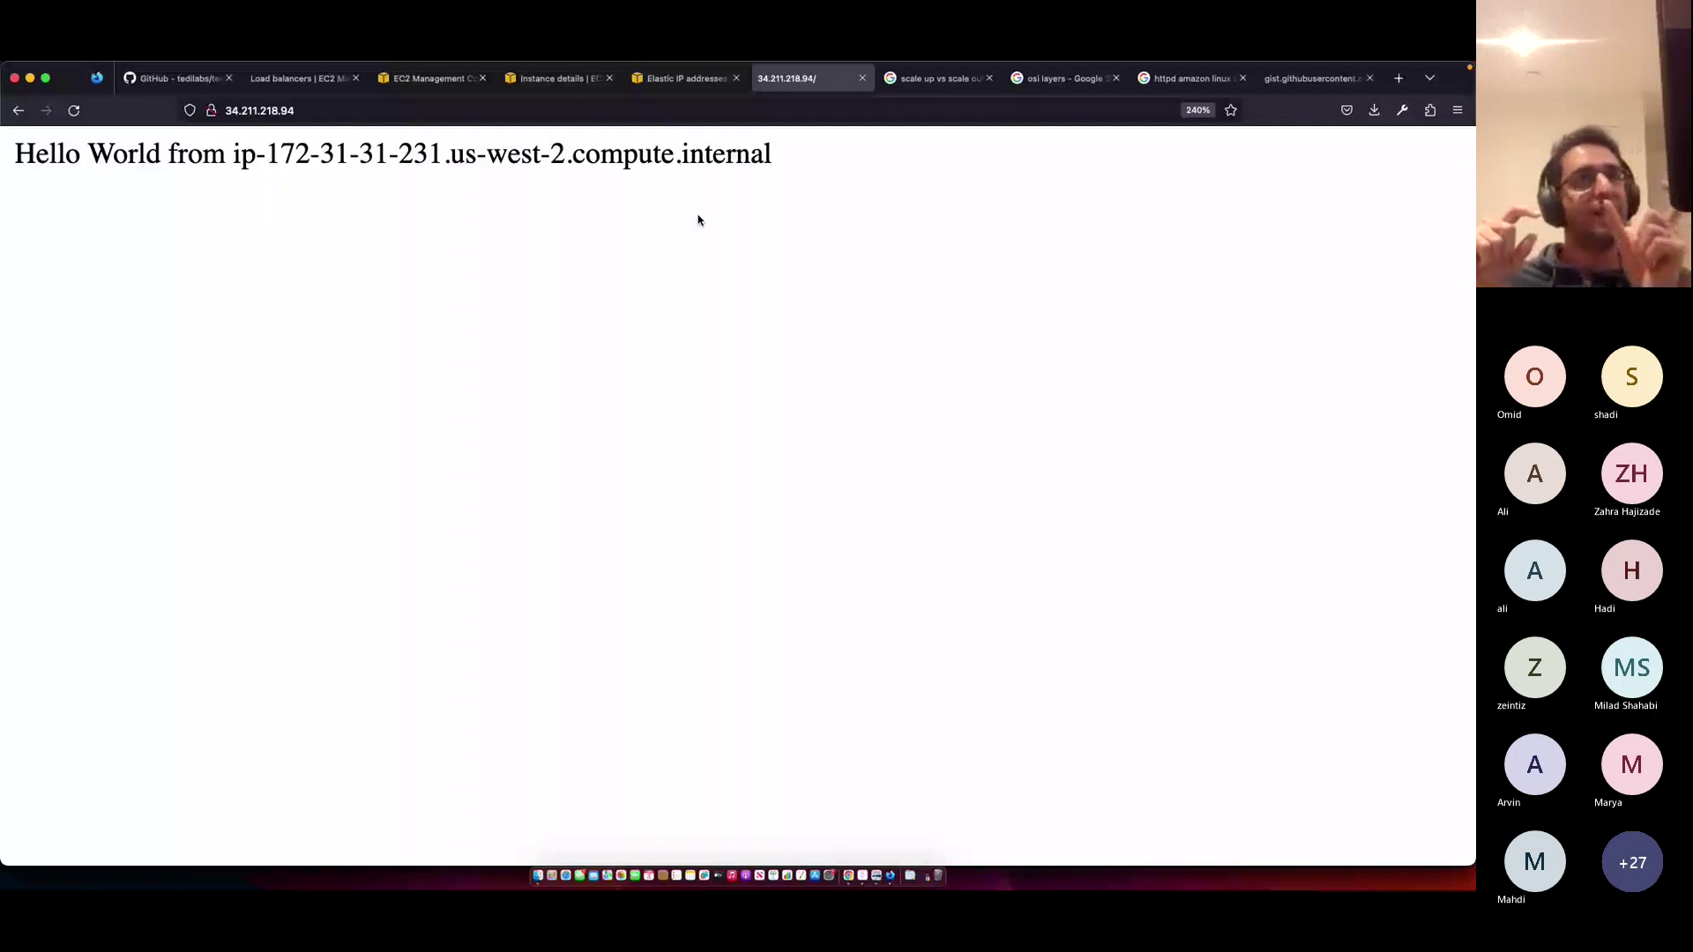
# - Switch to the terminal, clear its screen and request 34.211.218.94/index.html with curl
pyautogui.press('super+Tab')
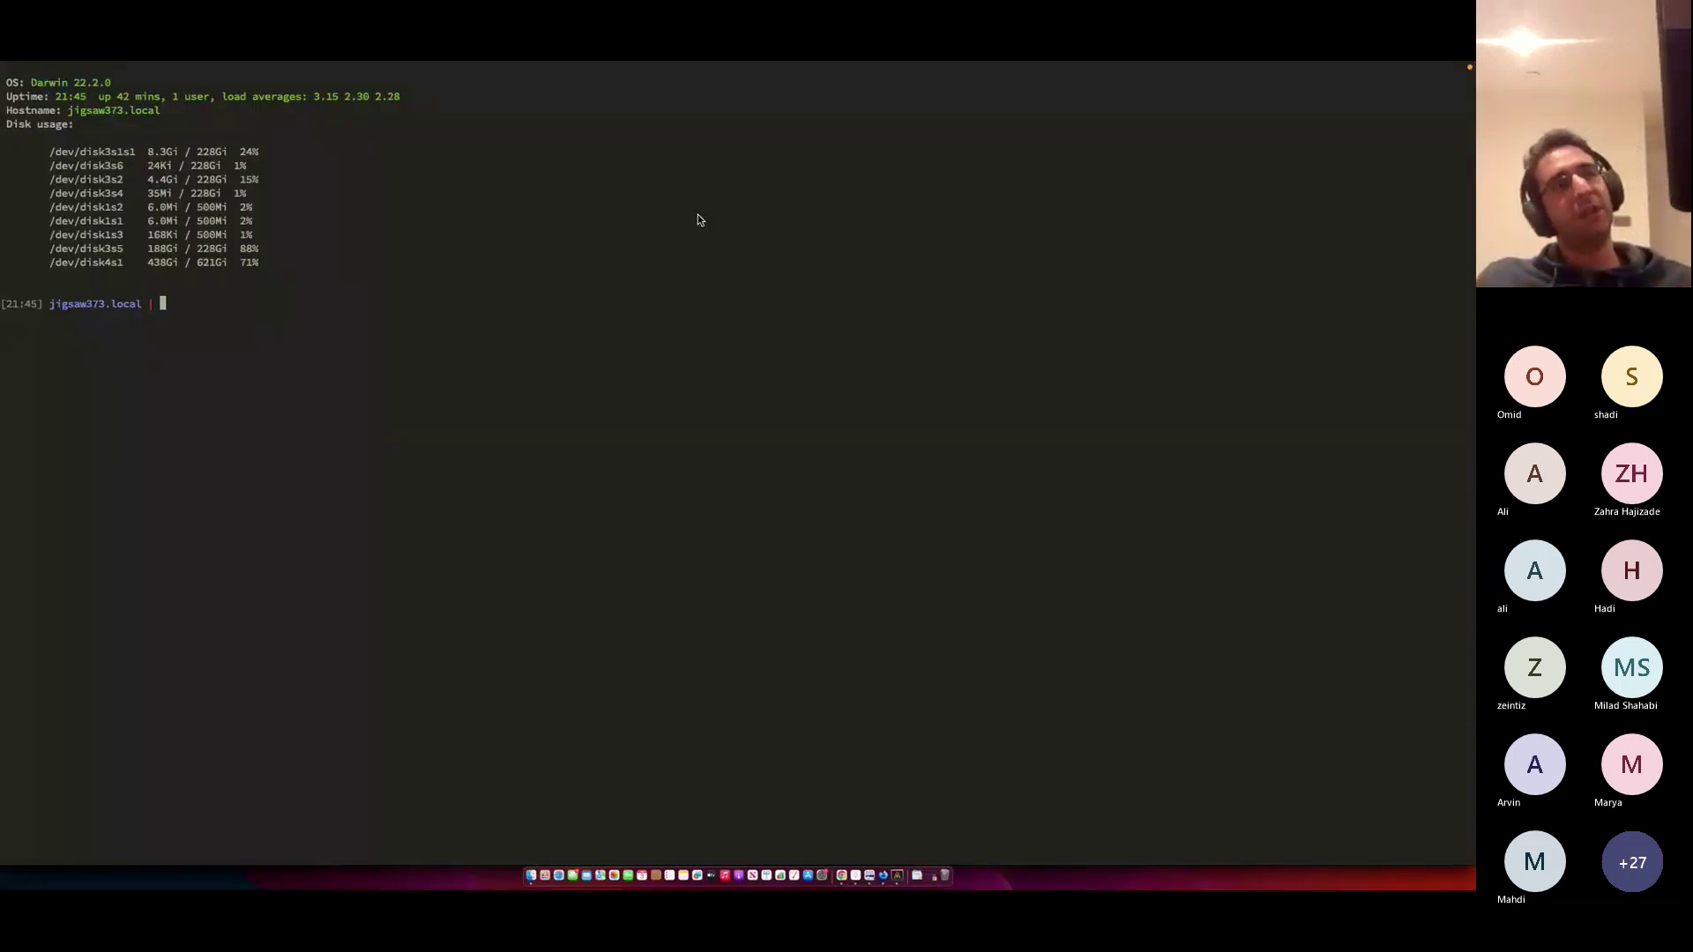
pyautogui.hotkey('ctrl', 'l')
pyautogui.write('cu')
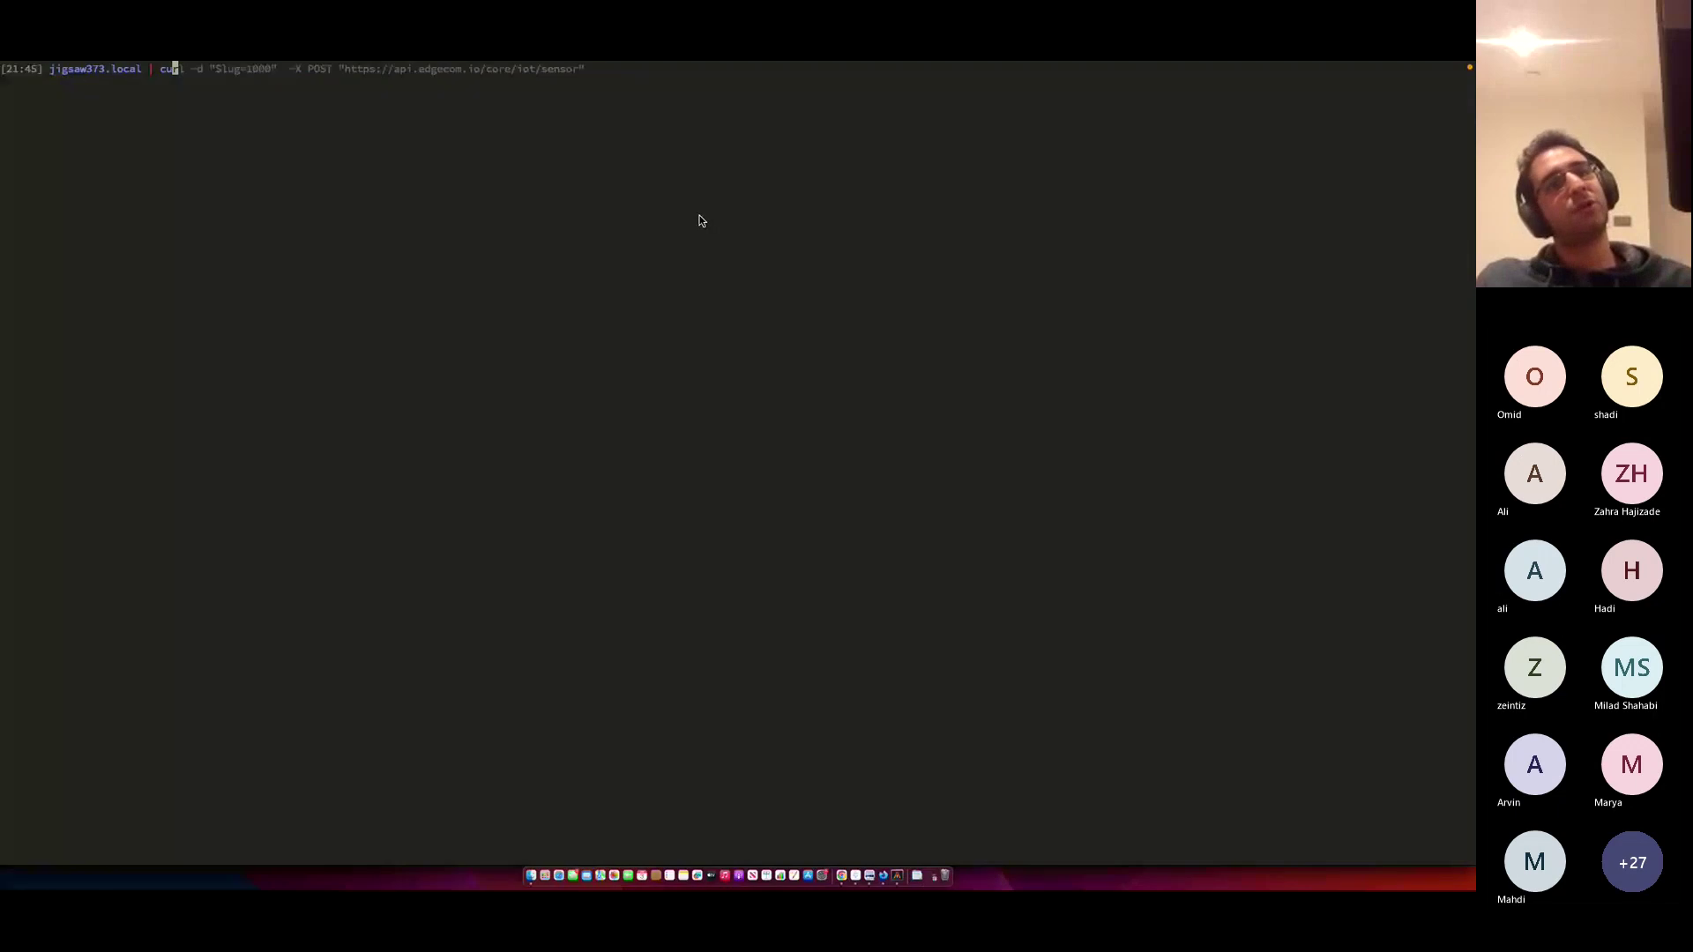
pyautogui.write('rl 34.211.218.94/')
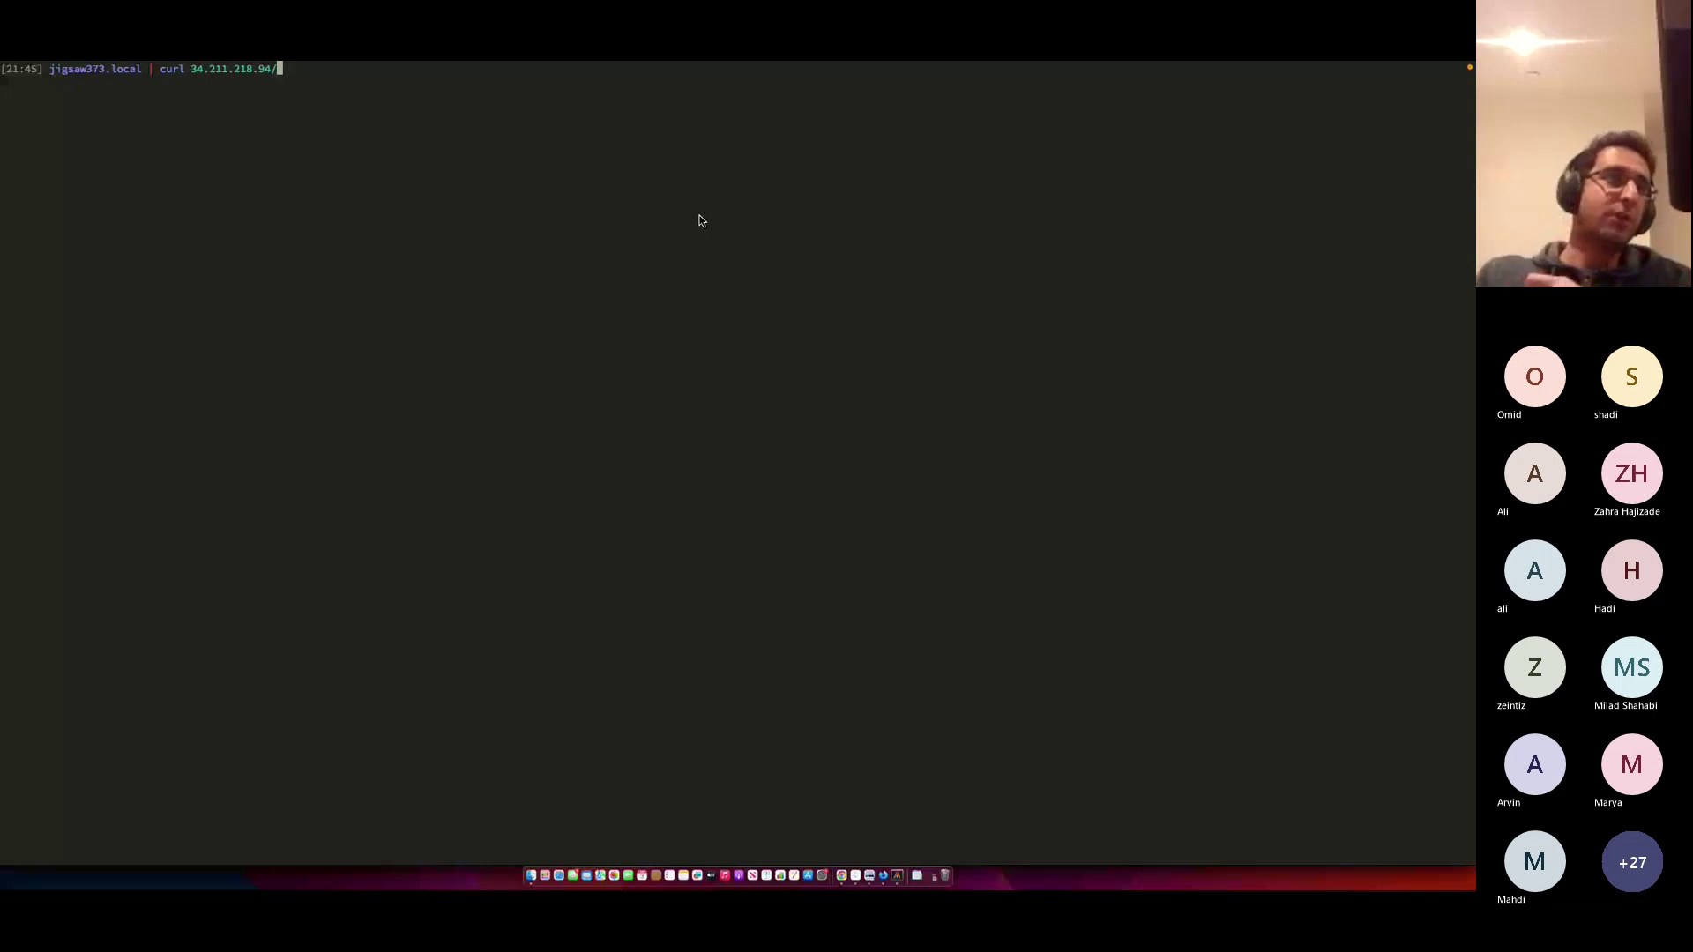
# - Copy the private IP DNS name from the webinar-ec2-1 details and try to request it with curl in the terminal
pyautogui.press('super+Tab')
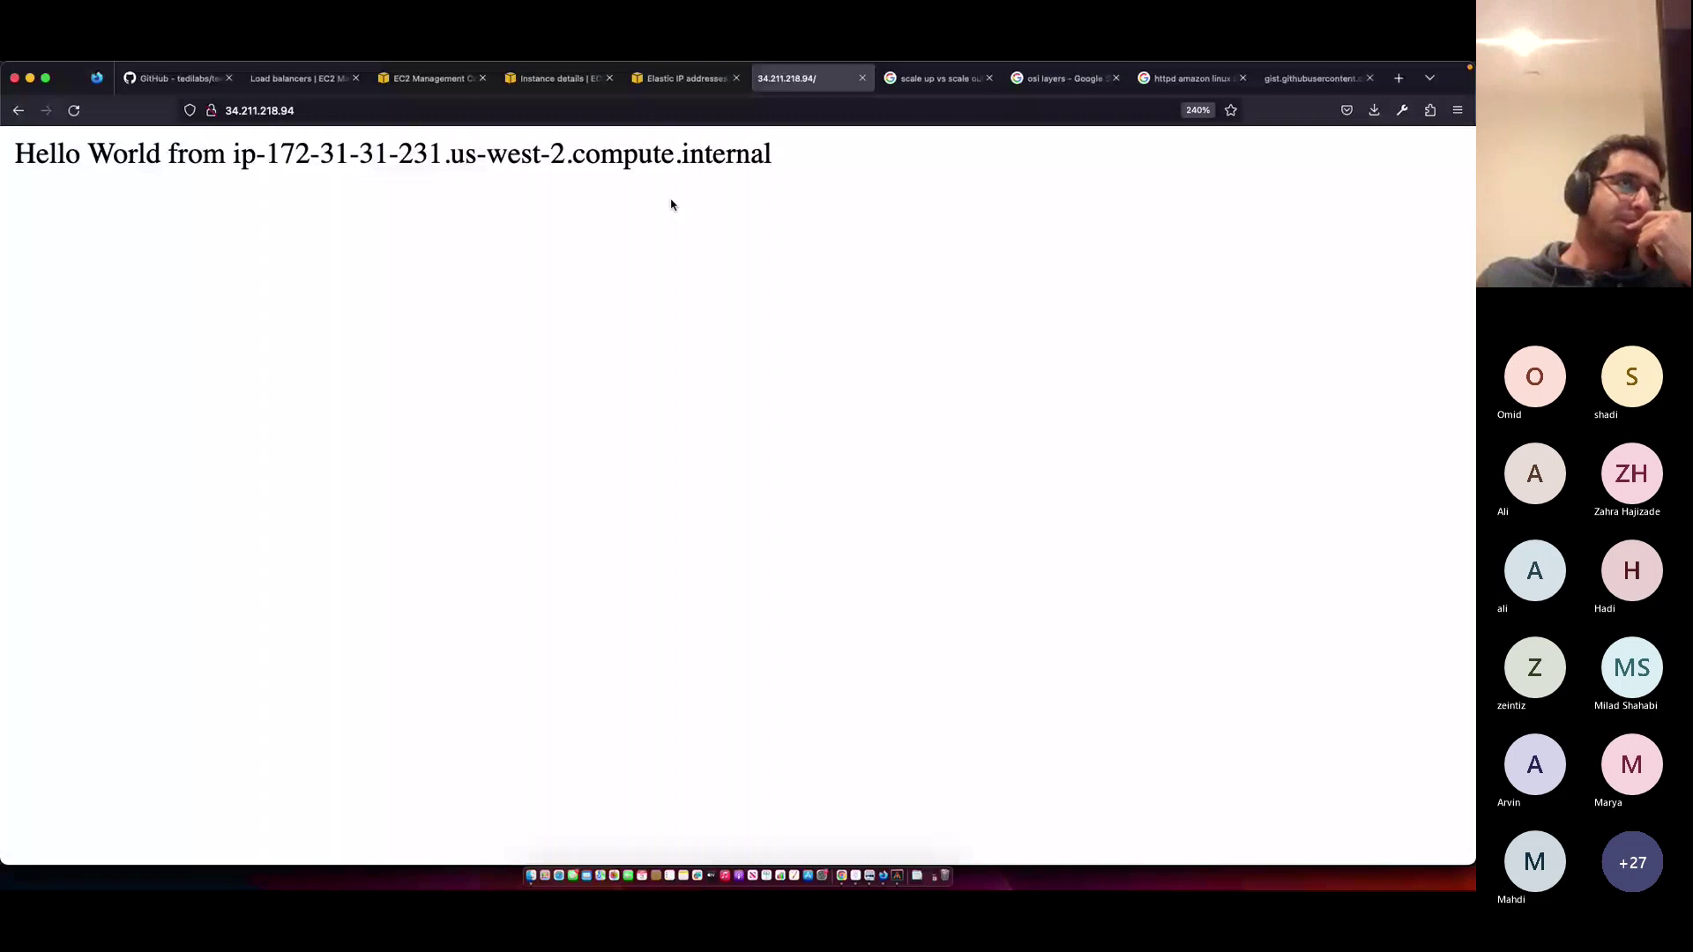
pyautogui.press('super+4')
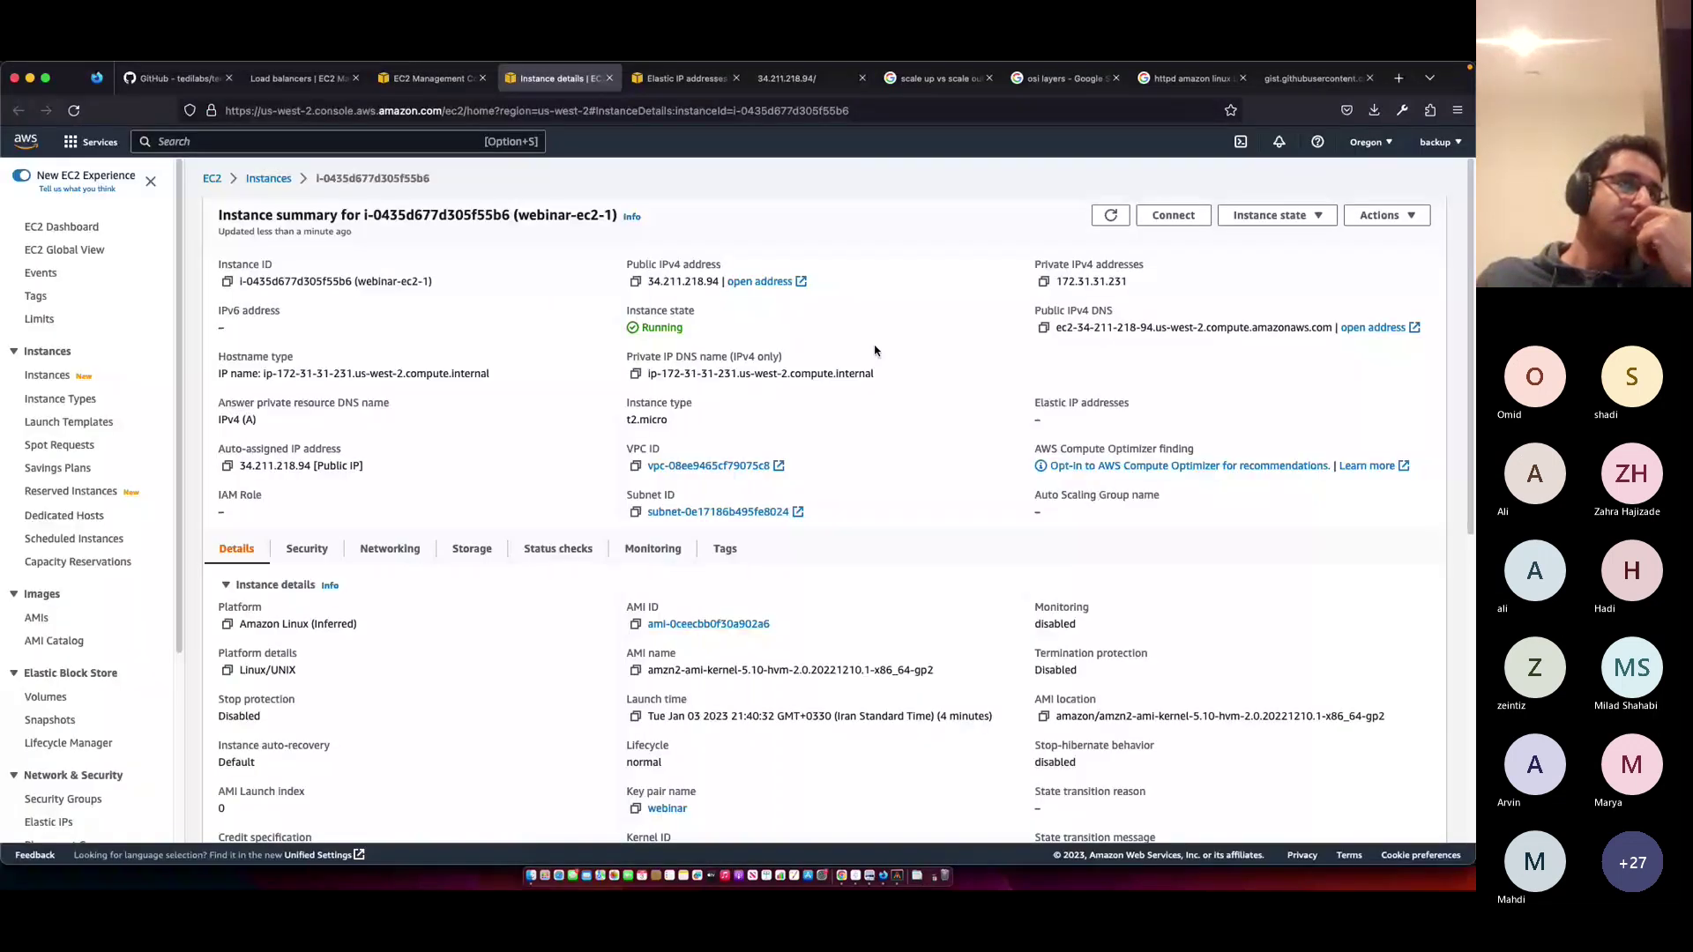
pyautogui.click(635, 373)
pyautogui.press('super+Tab')
pyautogui.write('curl')
pyautogui.press('super+v')
pyautogui.press('Return')
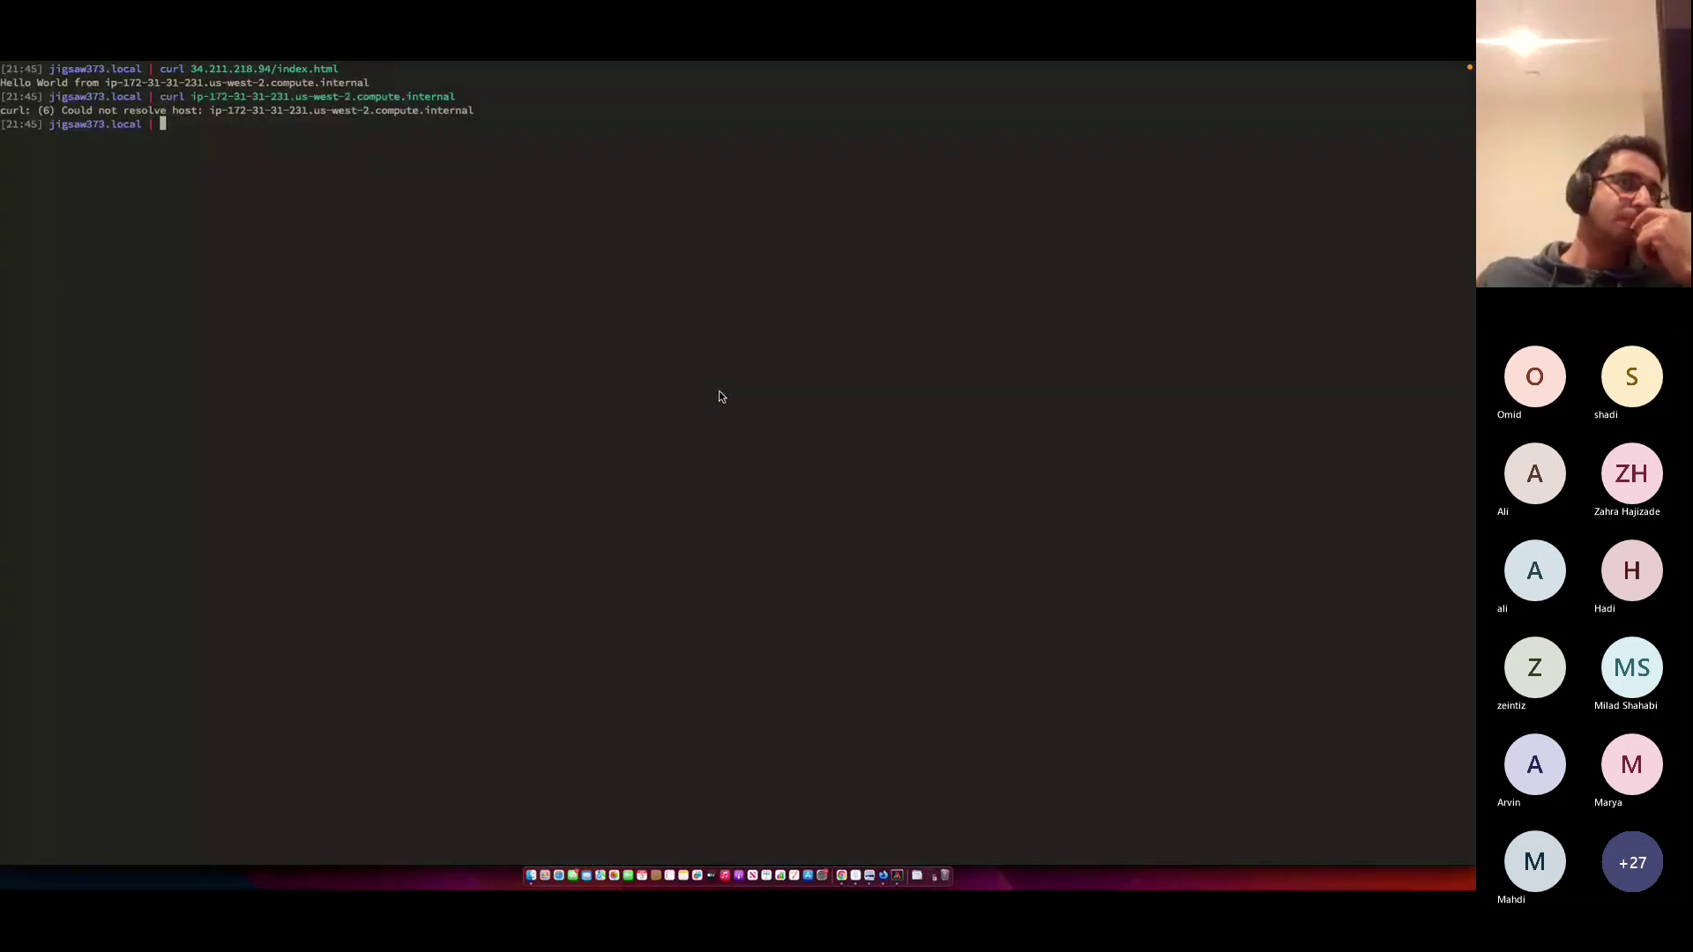
pyautogui.press('super+v')
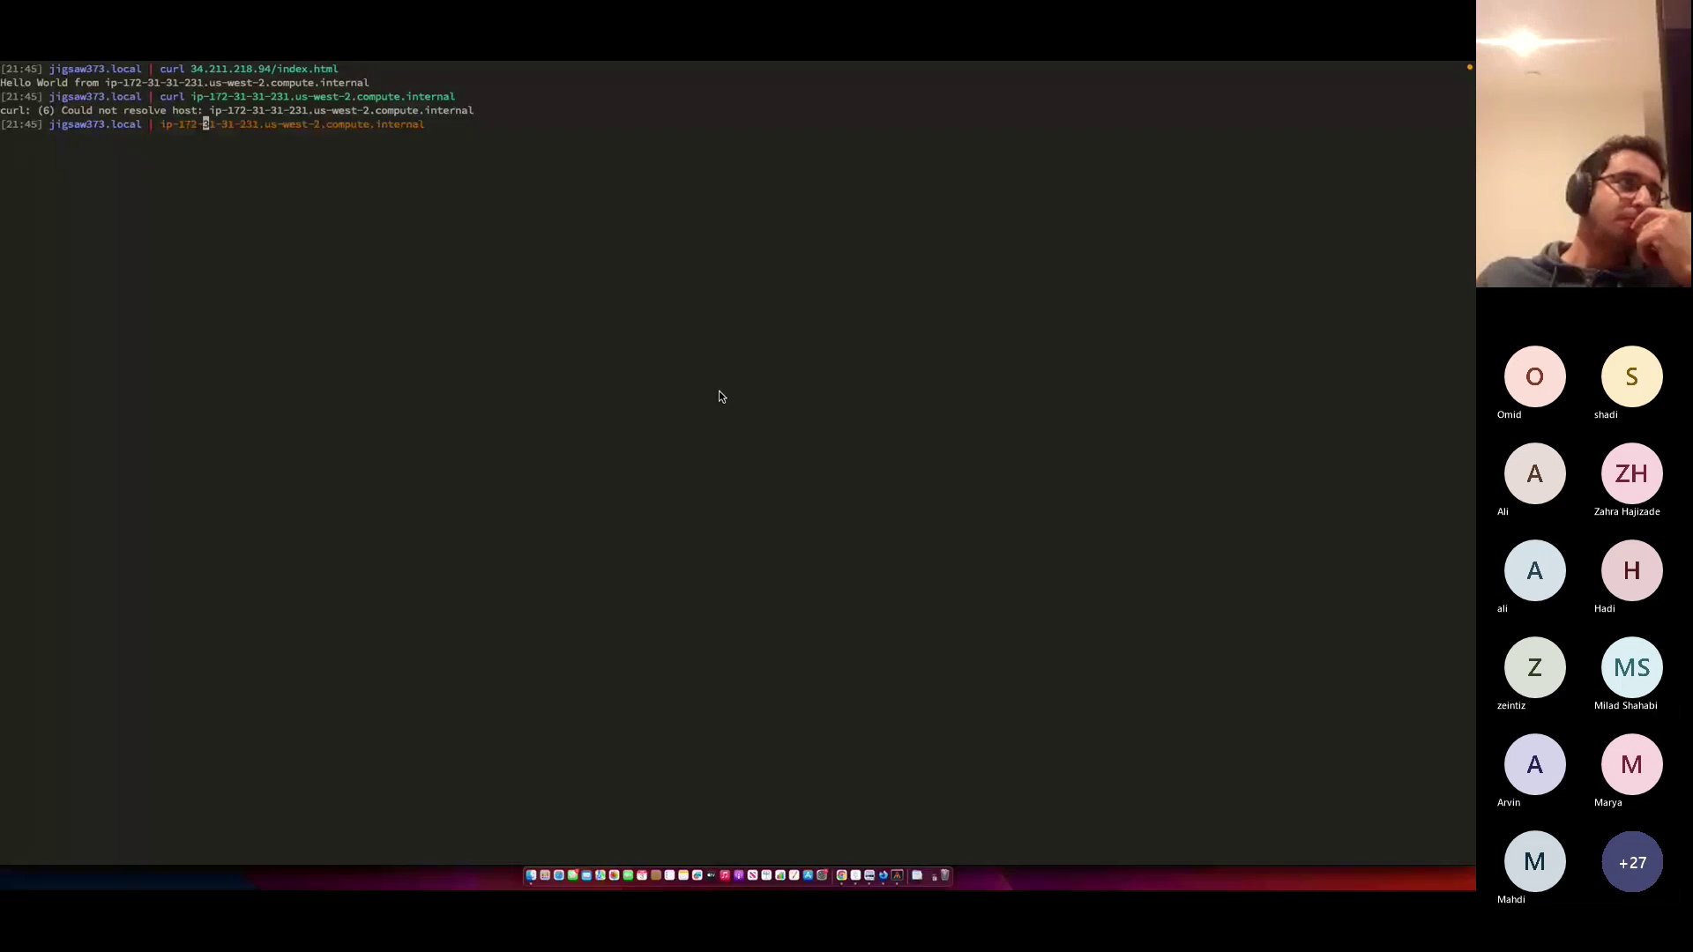
pyautogui.hotkey('ctrl', 'a')
pyautogui.write('curl')
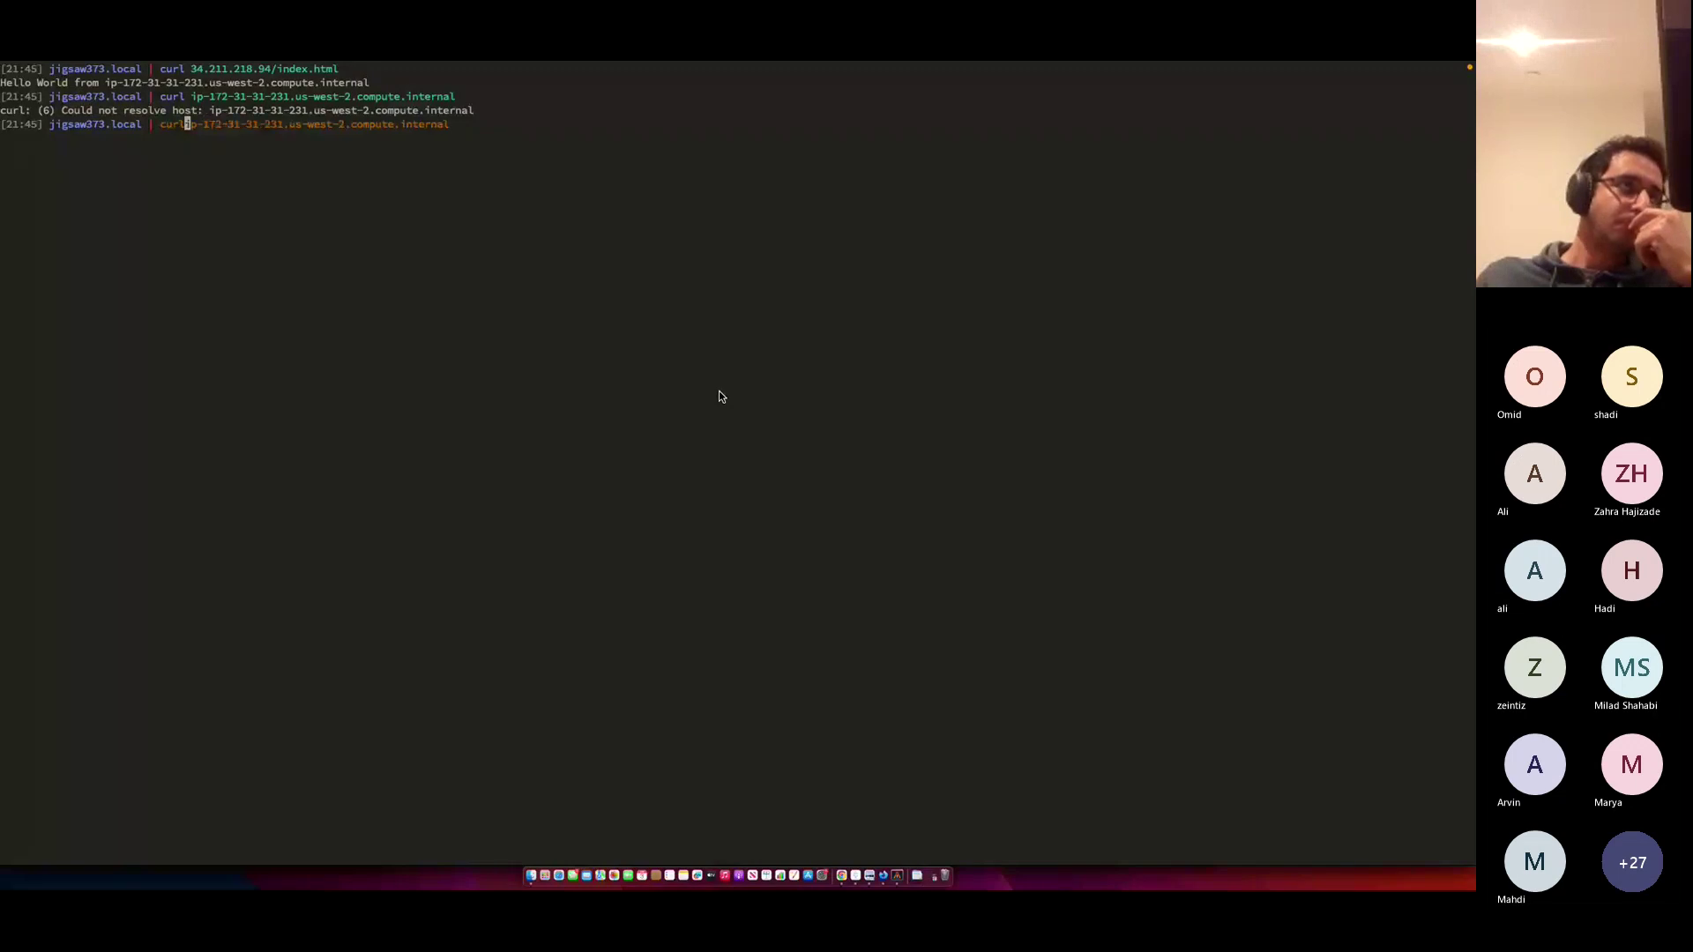
pyautogui.hotkey('ctrl', 'c')
# - Clear the terminal and request 34.211.218.94/index.html with curl again
pyautogui.hotkey('ctrl', 'l')
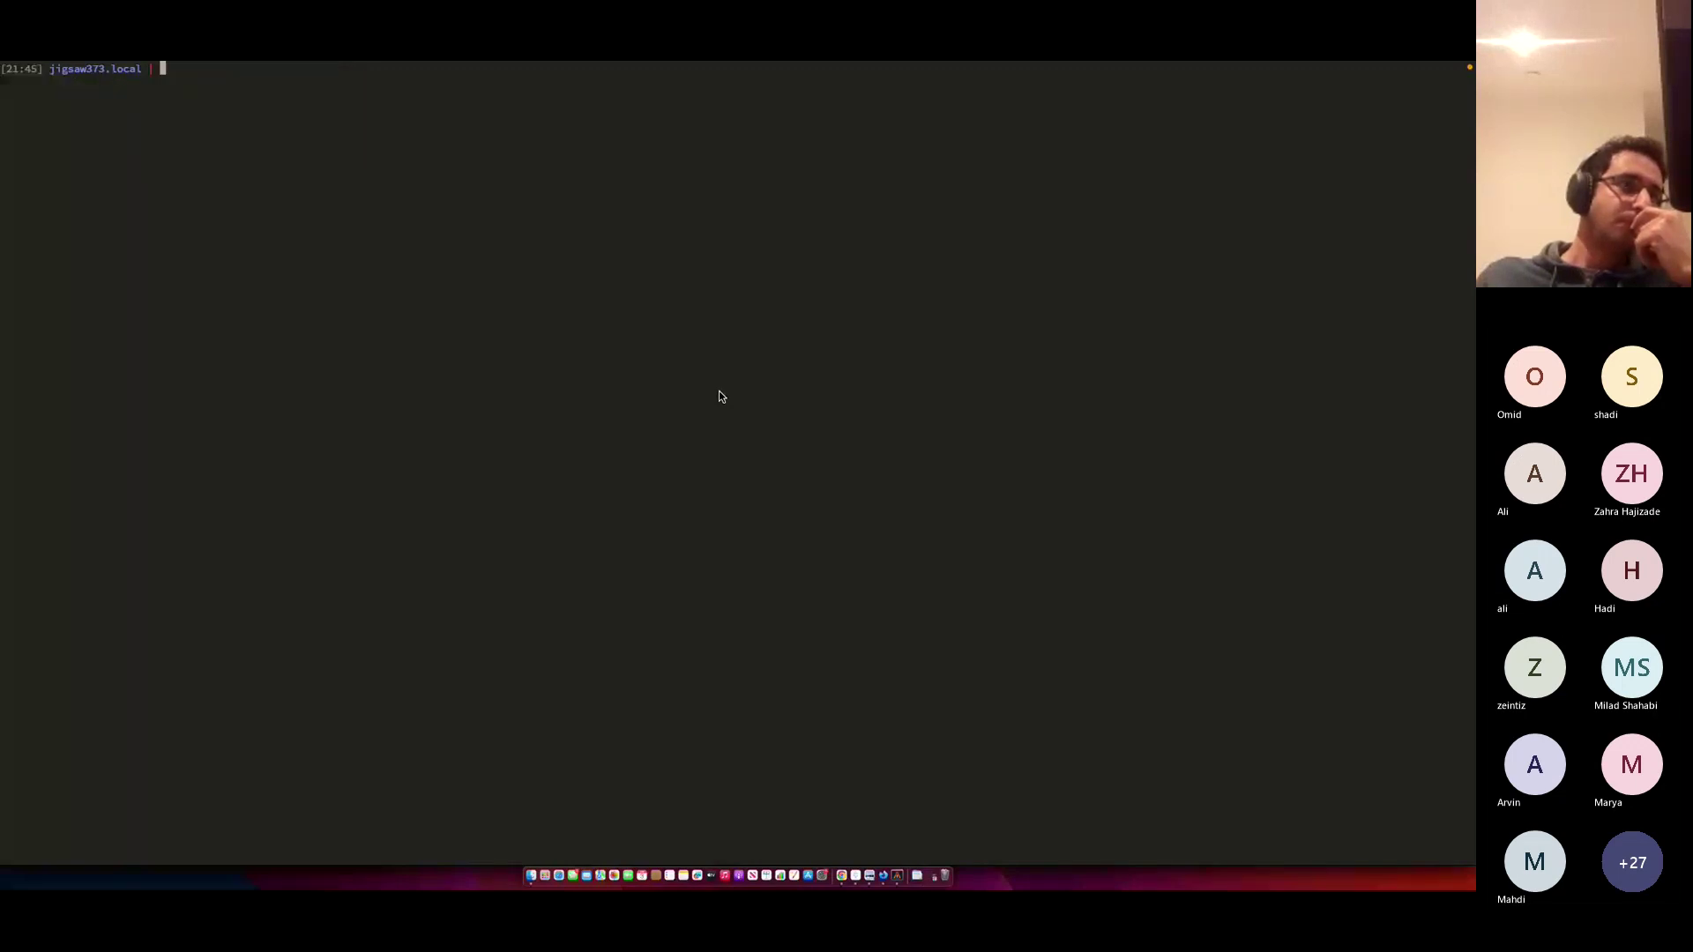
pyautogui.press('super+v')
pyautogui.press('Return')
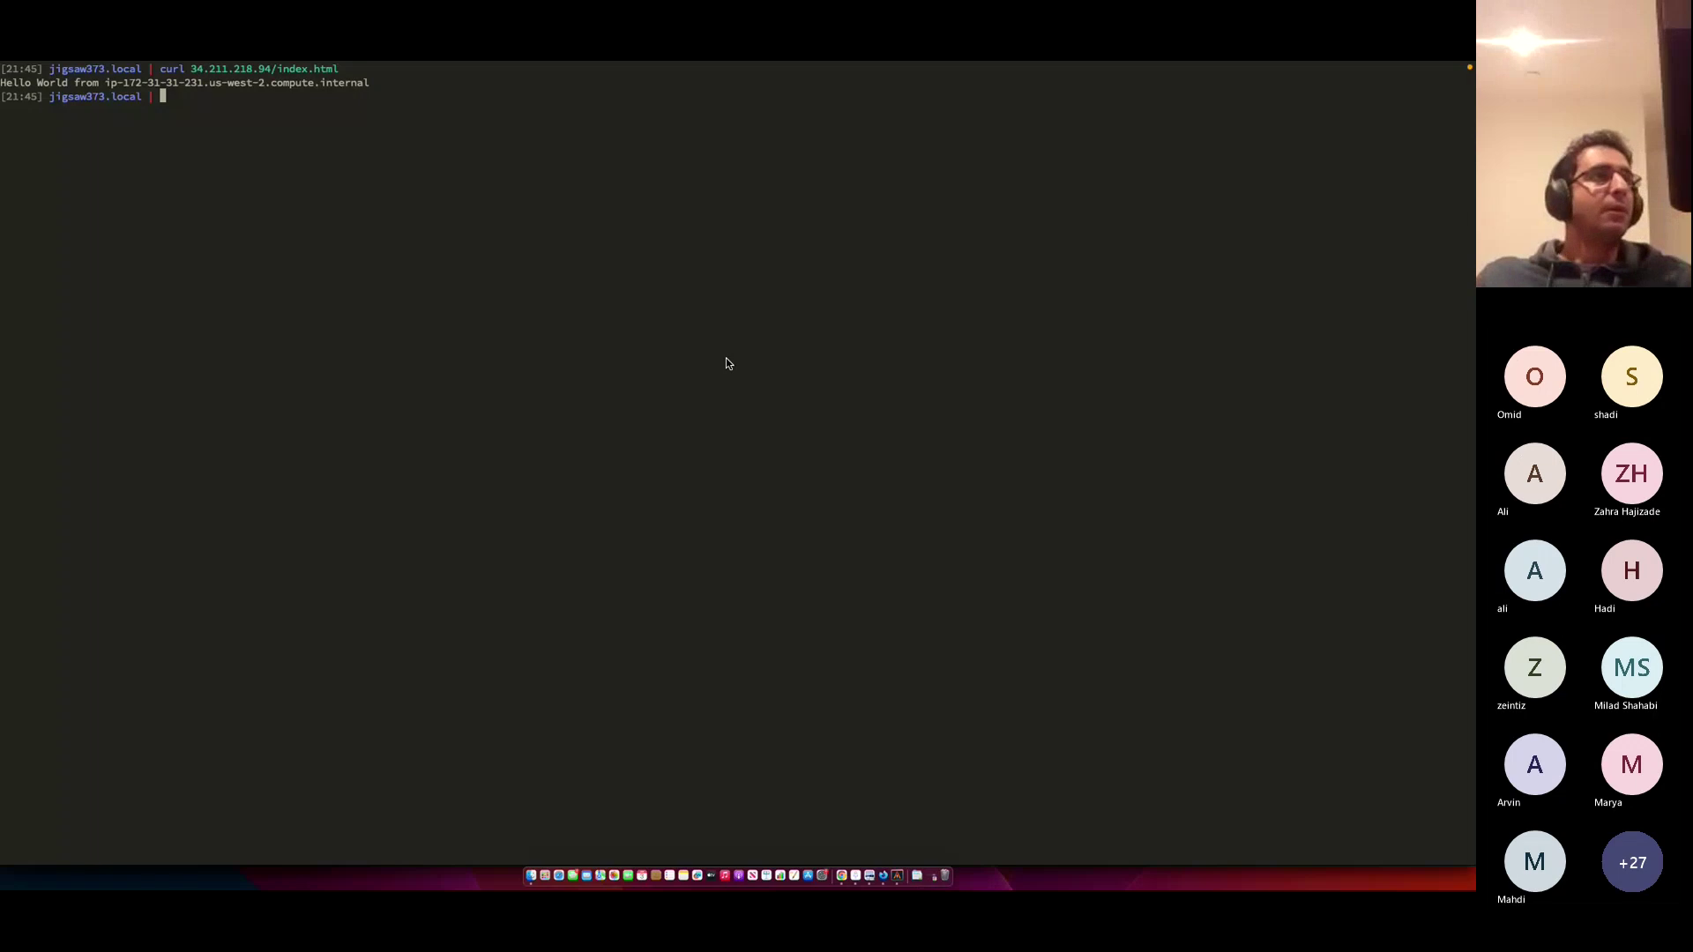
pyautogui.press('super+Tab')
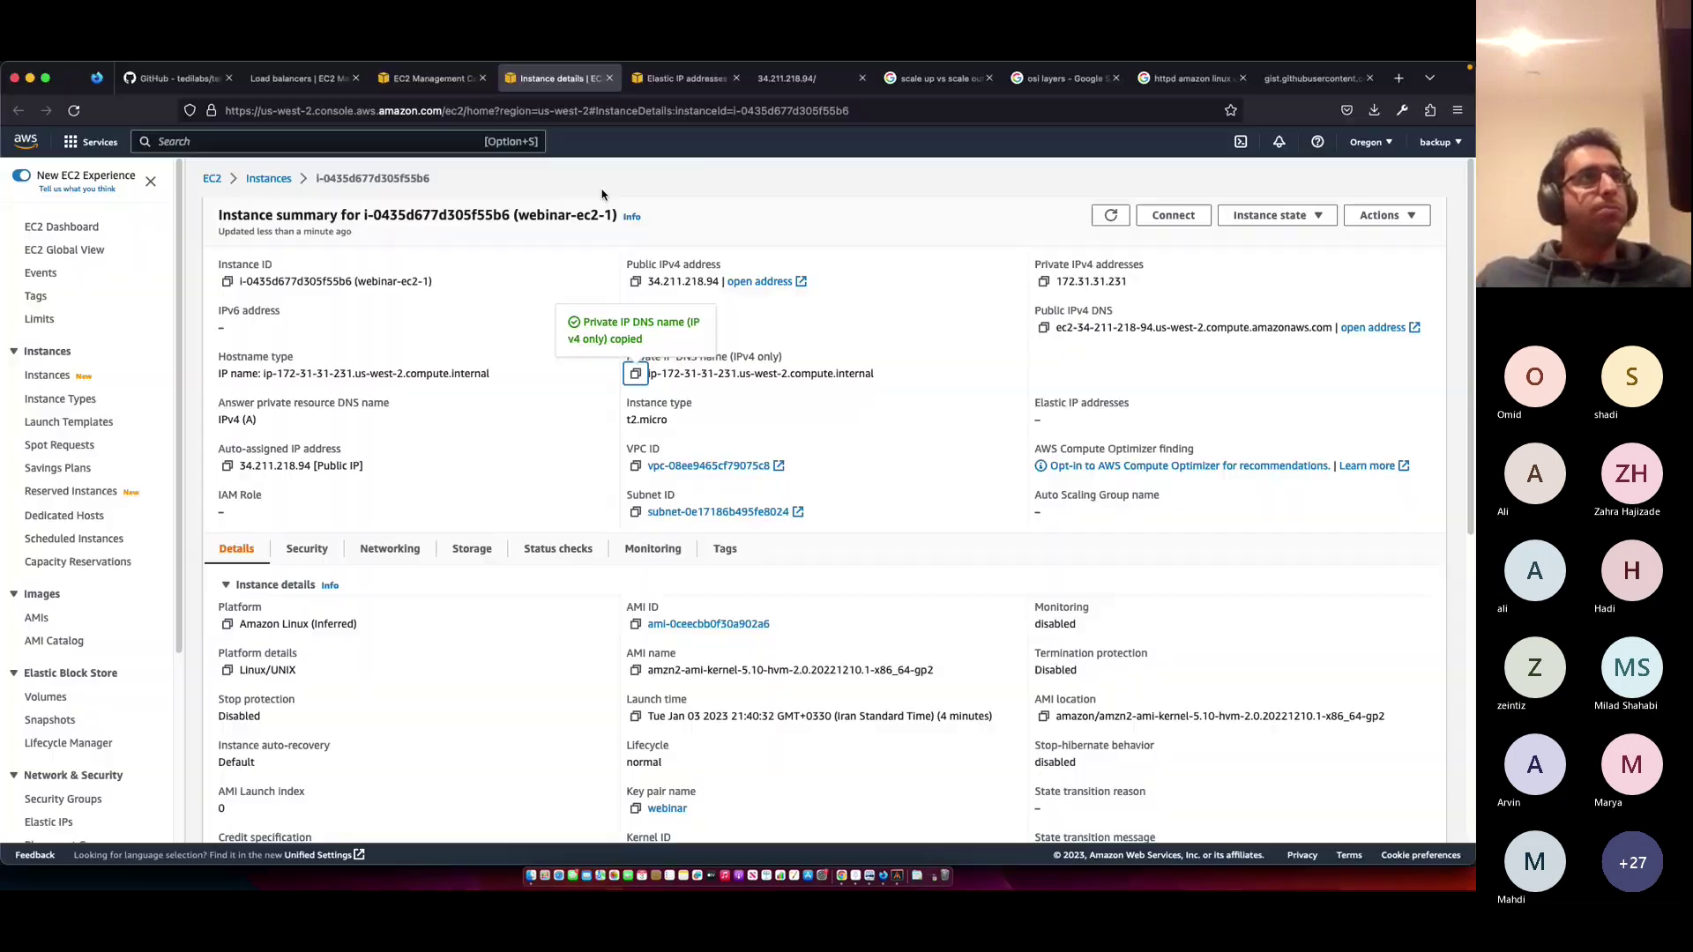
pyautogui.press('super+Tab')
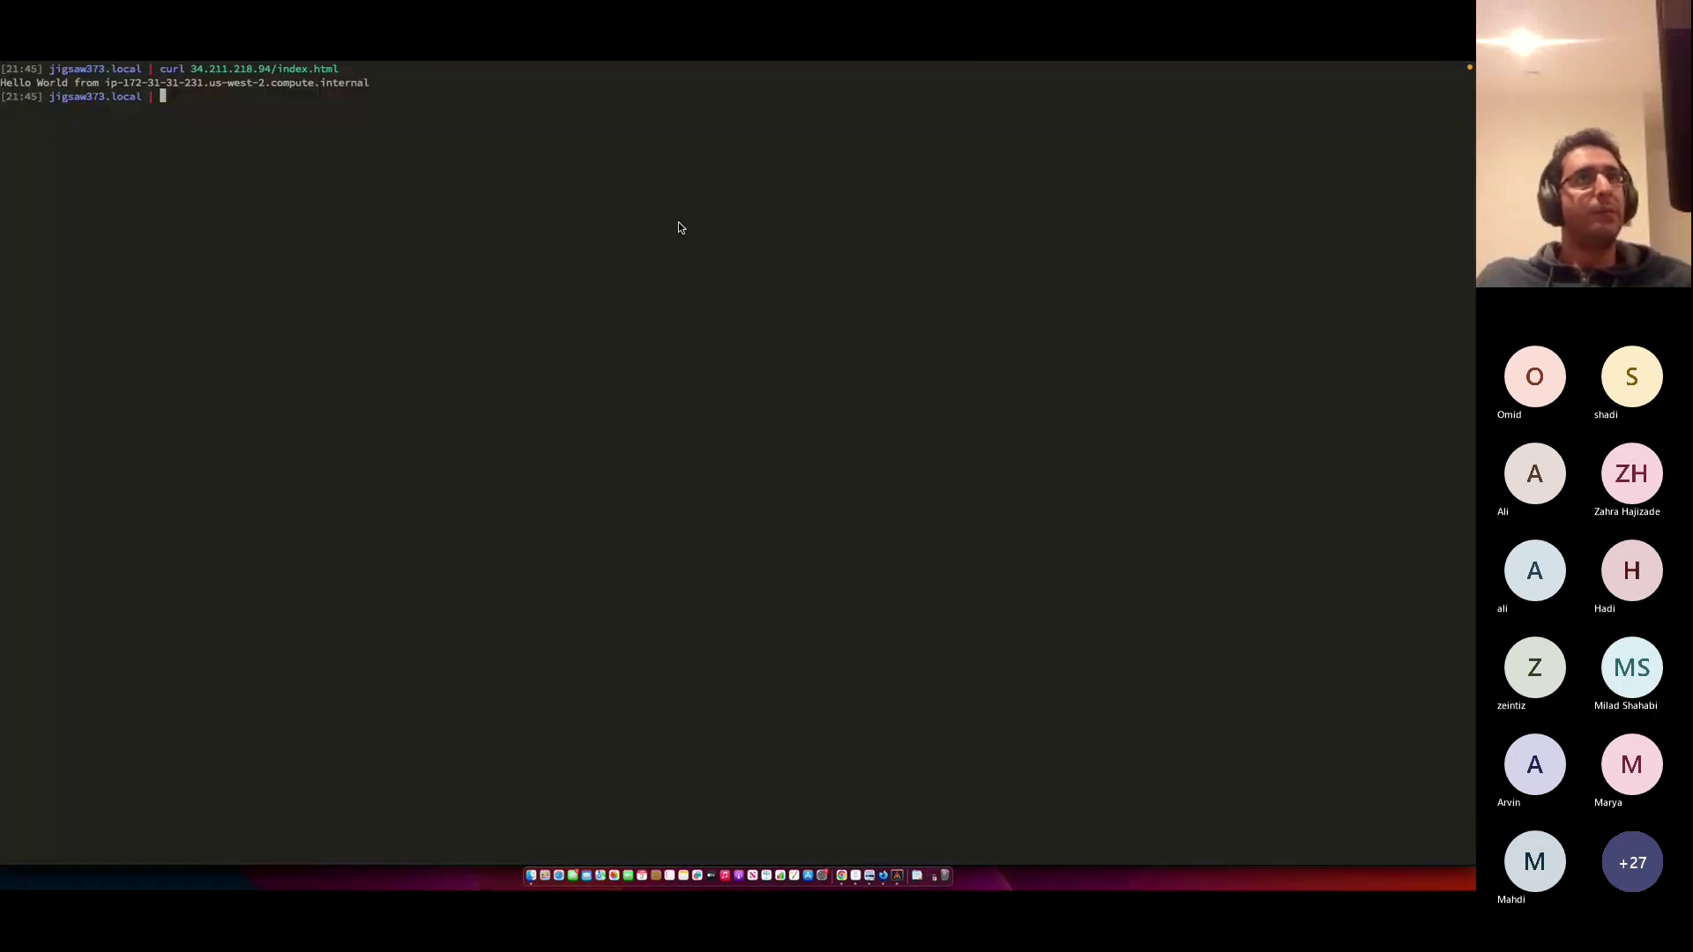
# - Return to the browser's Hello World page and highlight the internal hostname in its text
pyautogui.press('super+Tab')
pyautogui.click(794, 77)
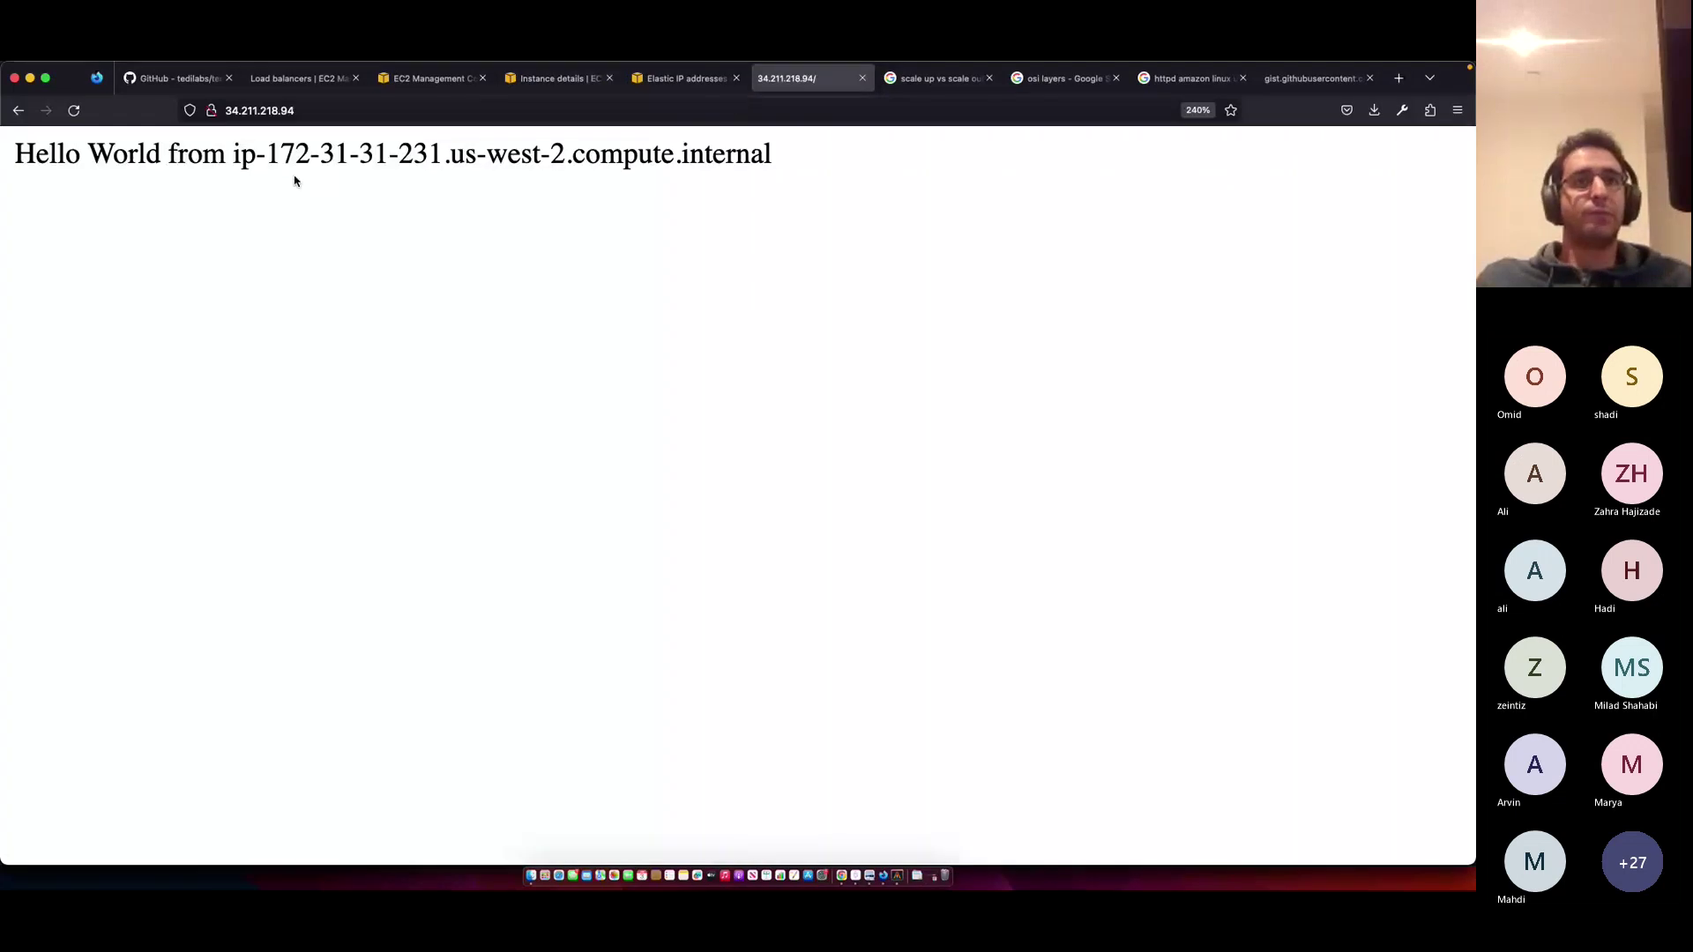
pyautogui.moveTo(234, 157); pyautogui.dragTo(393, 187)
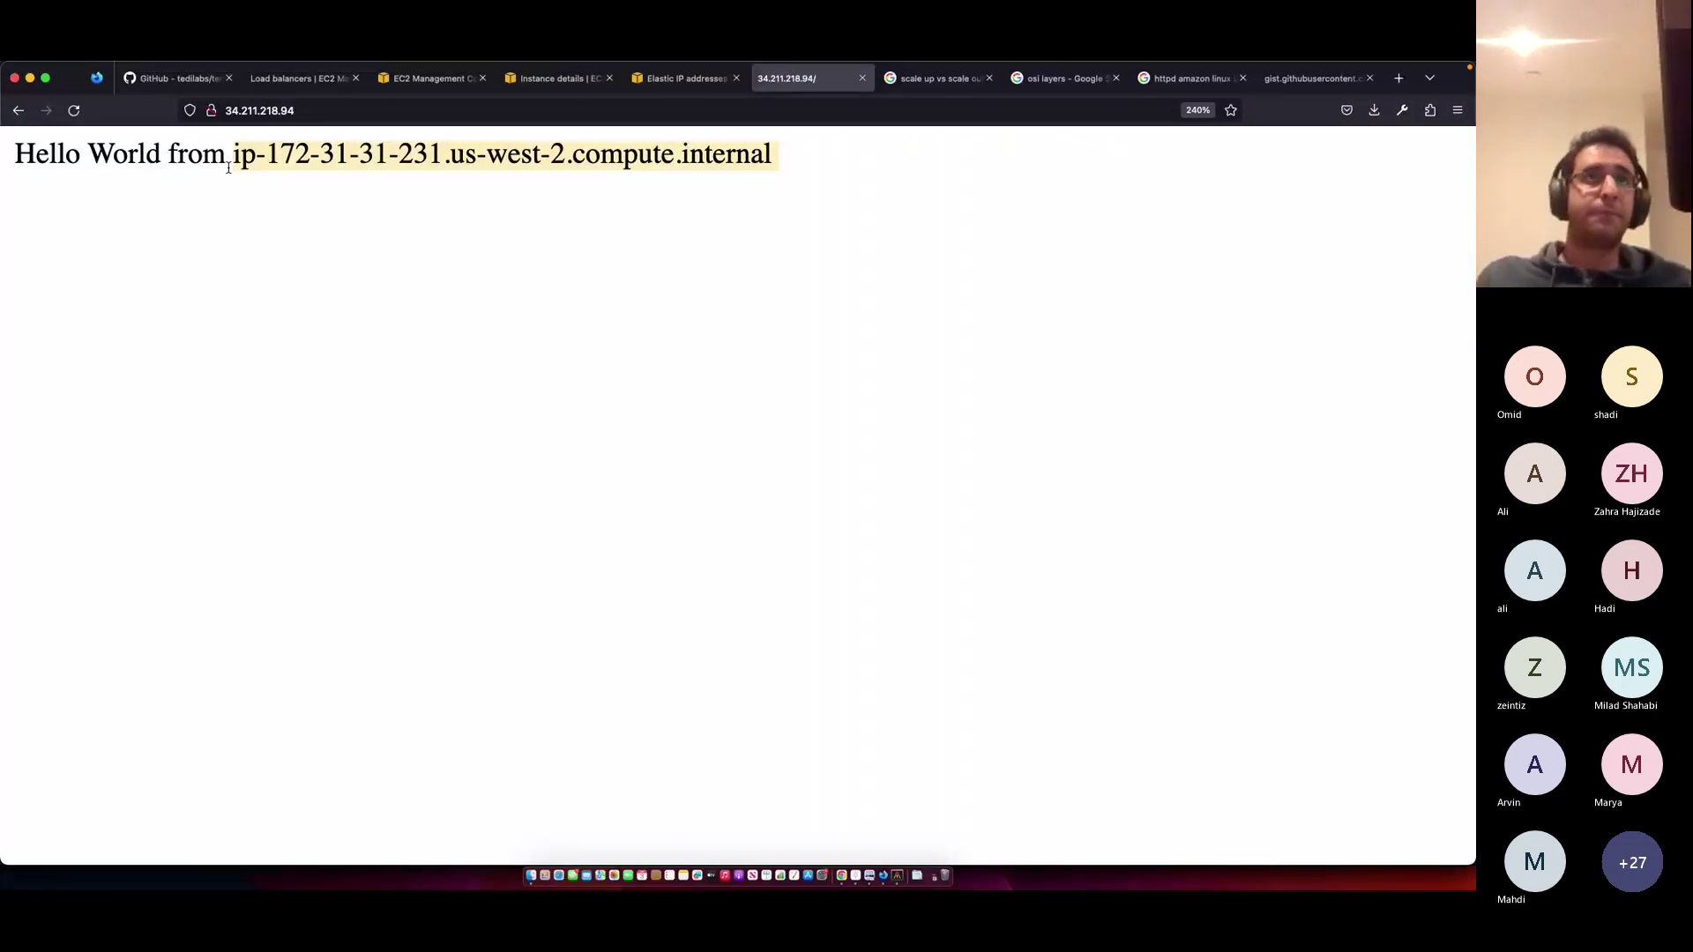
# - Go back to the EC2 Instances list and view the launch form without launching another instance
pyautogui.click(683, 79)
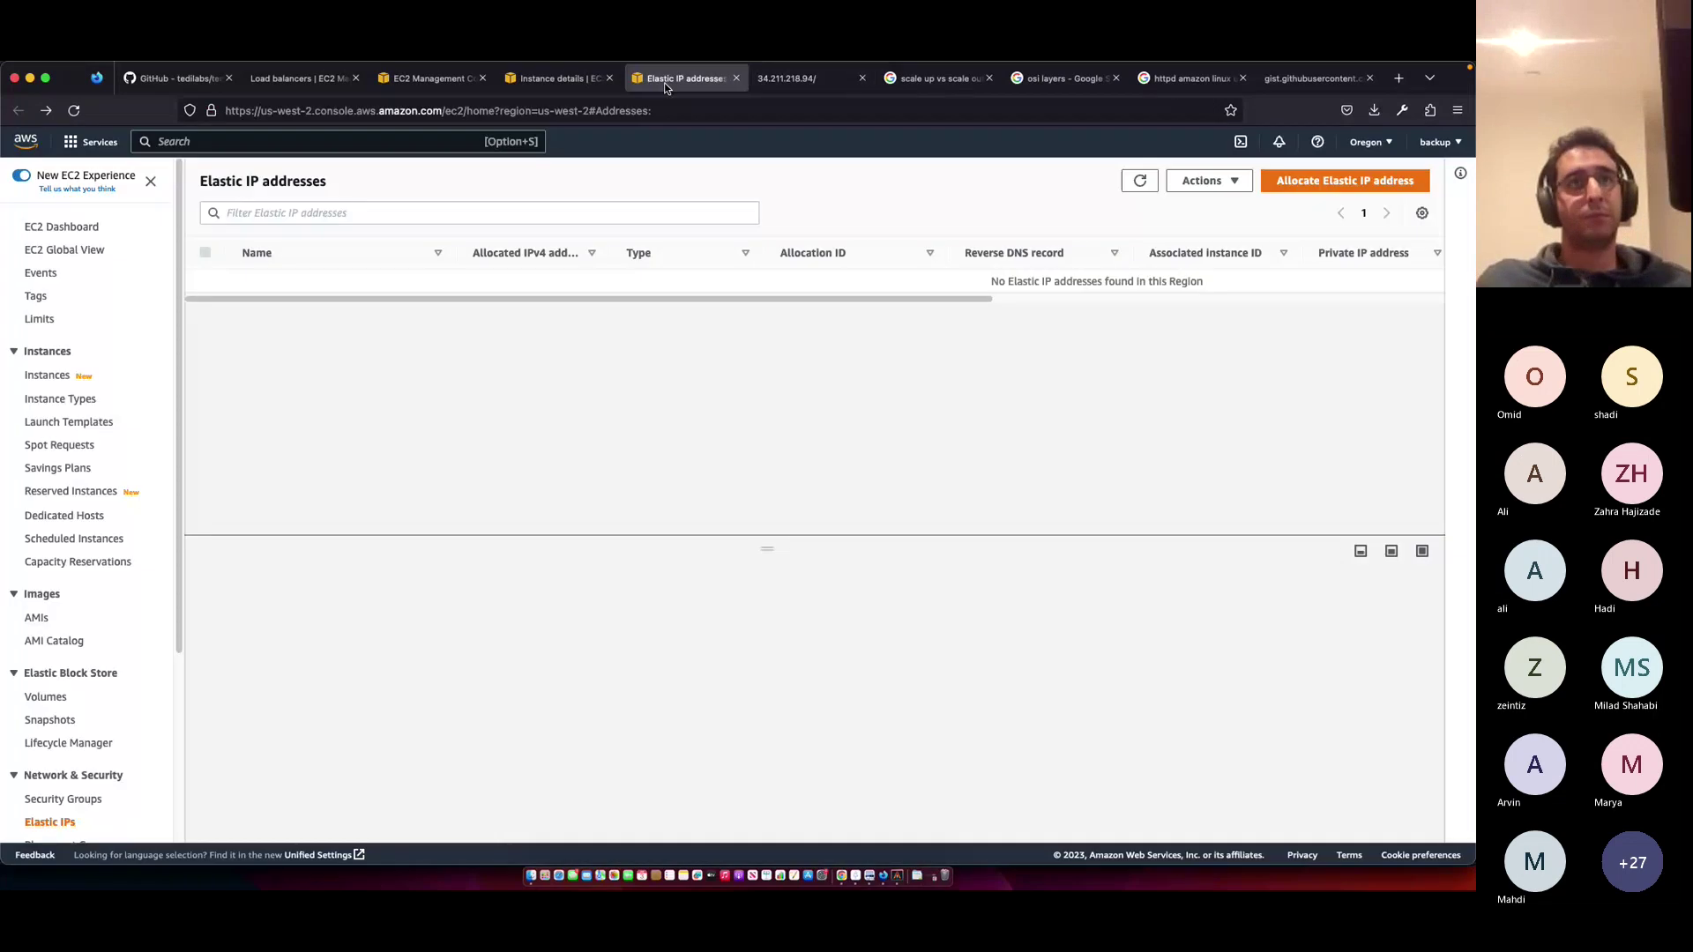
pyautogui.click(547, 78)
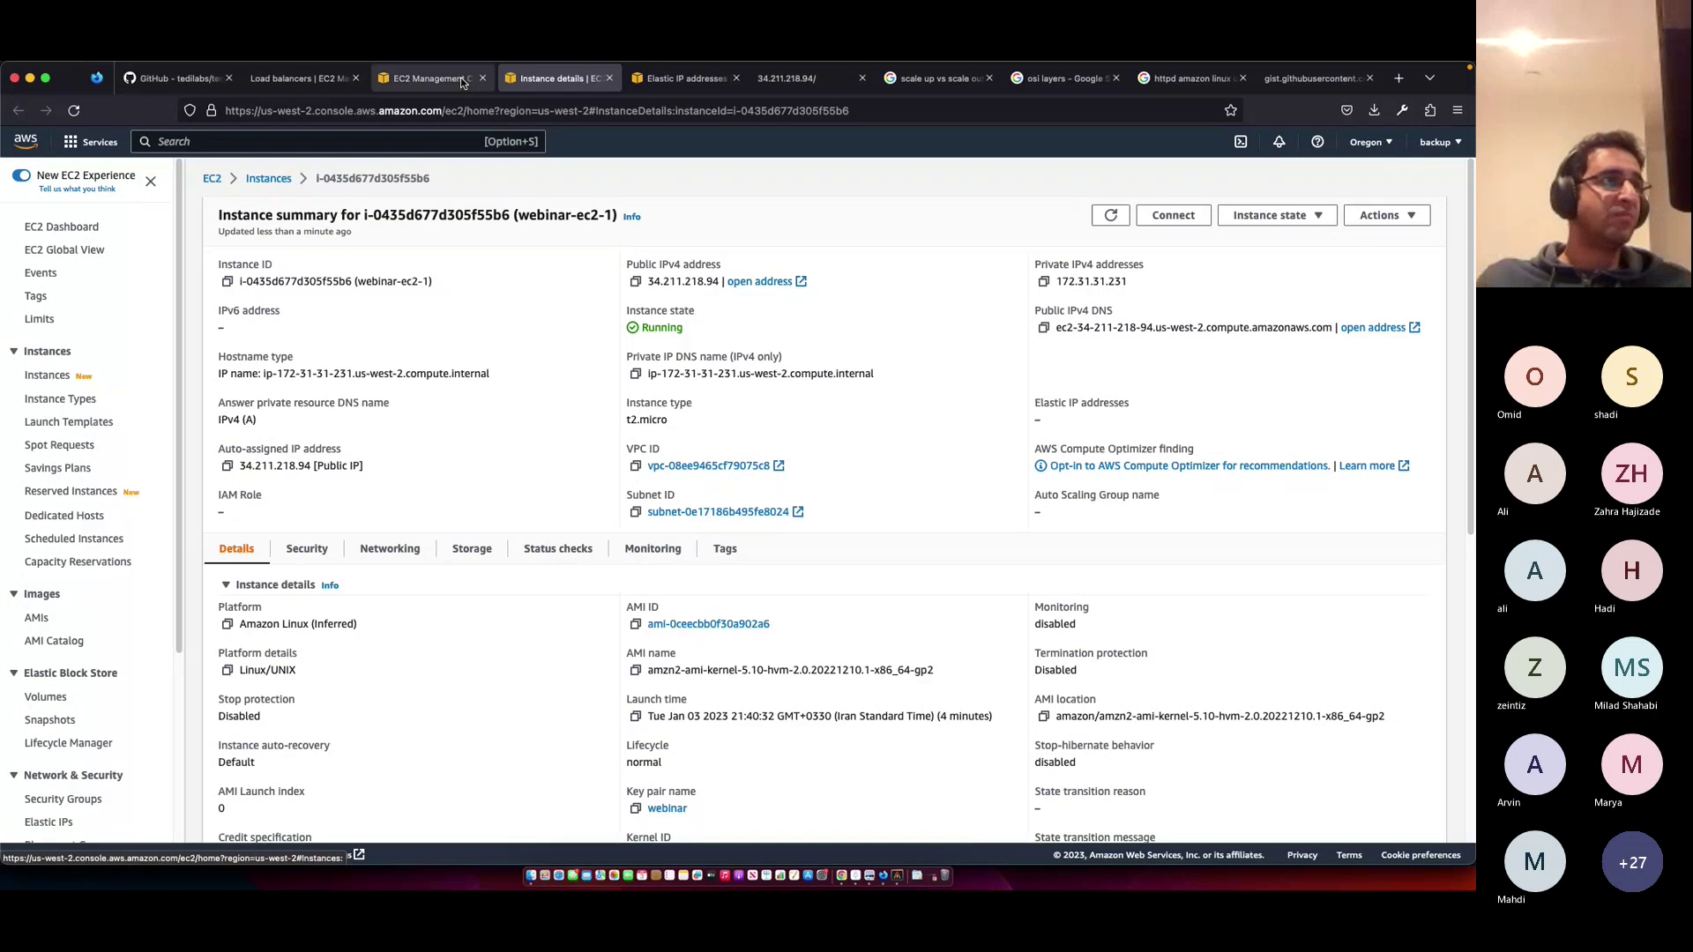
pyautogui.click(432, 78)
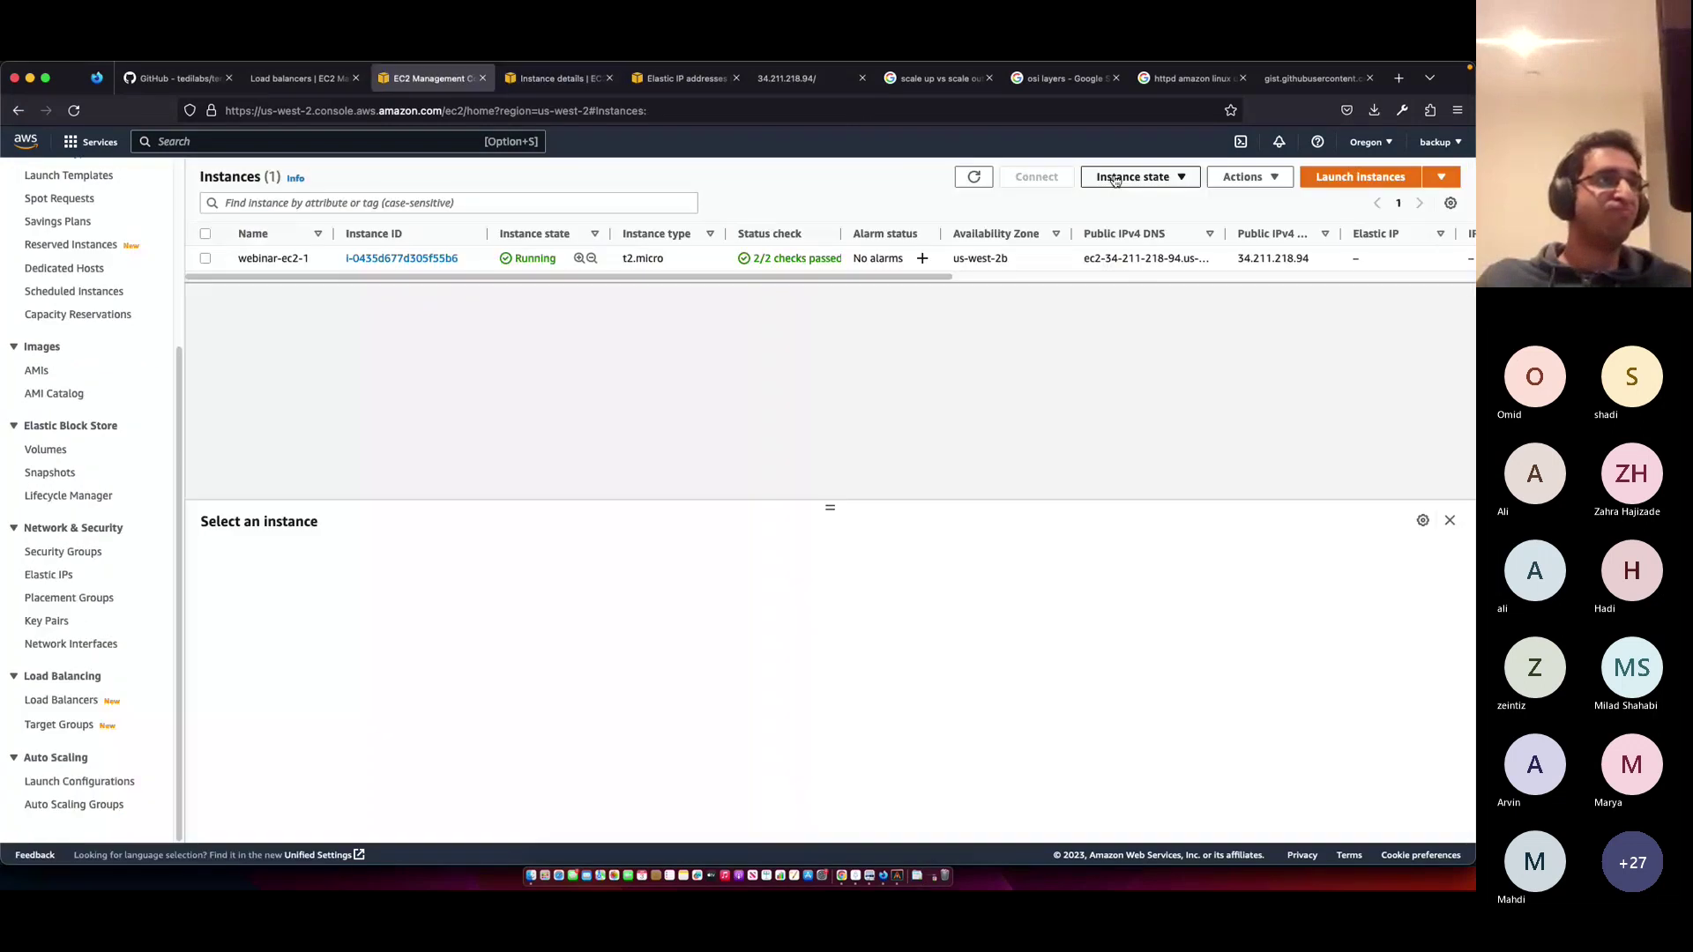
pyautogui.click(1361, 178)
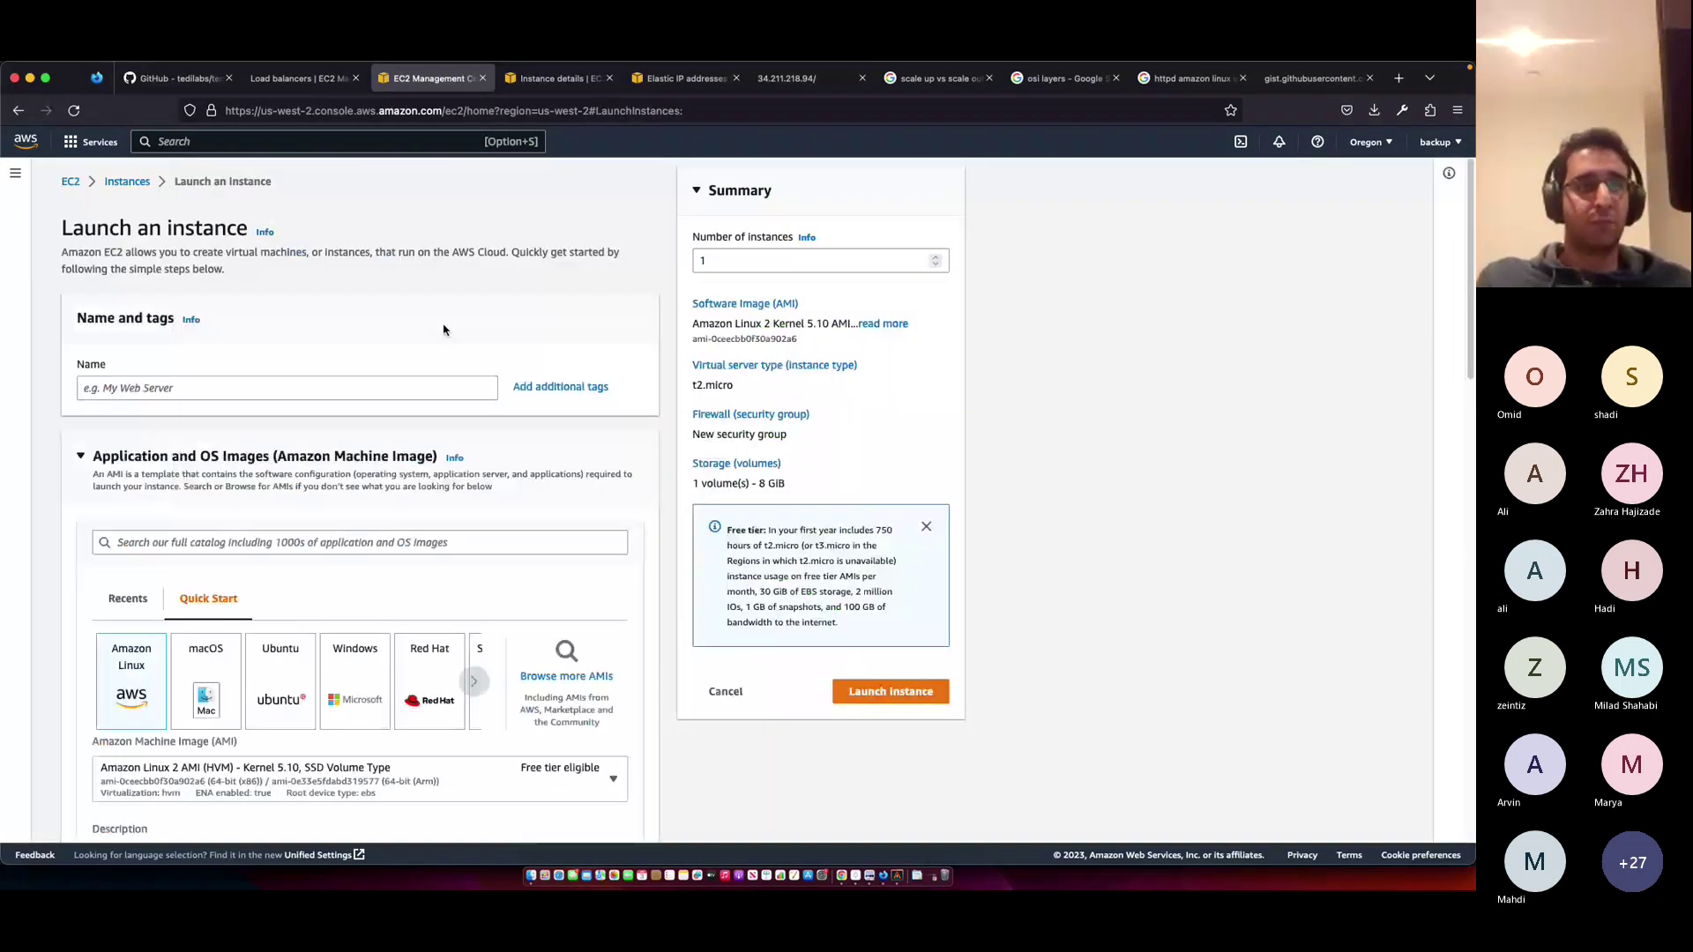
pyautogui.press('super+bracketleft')
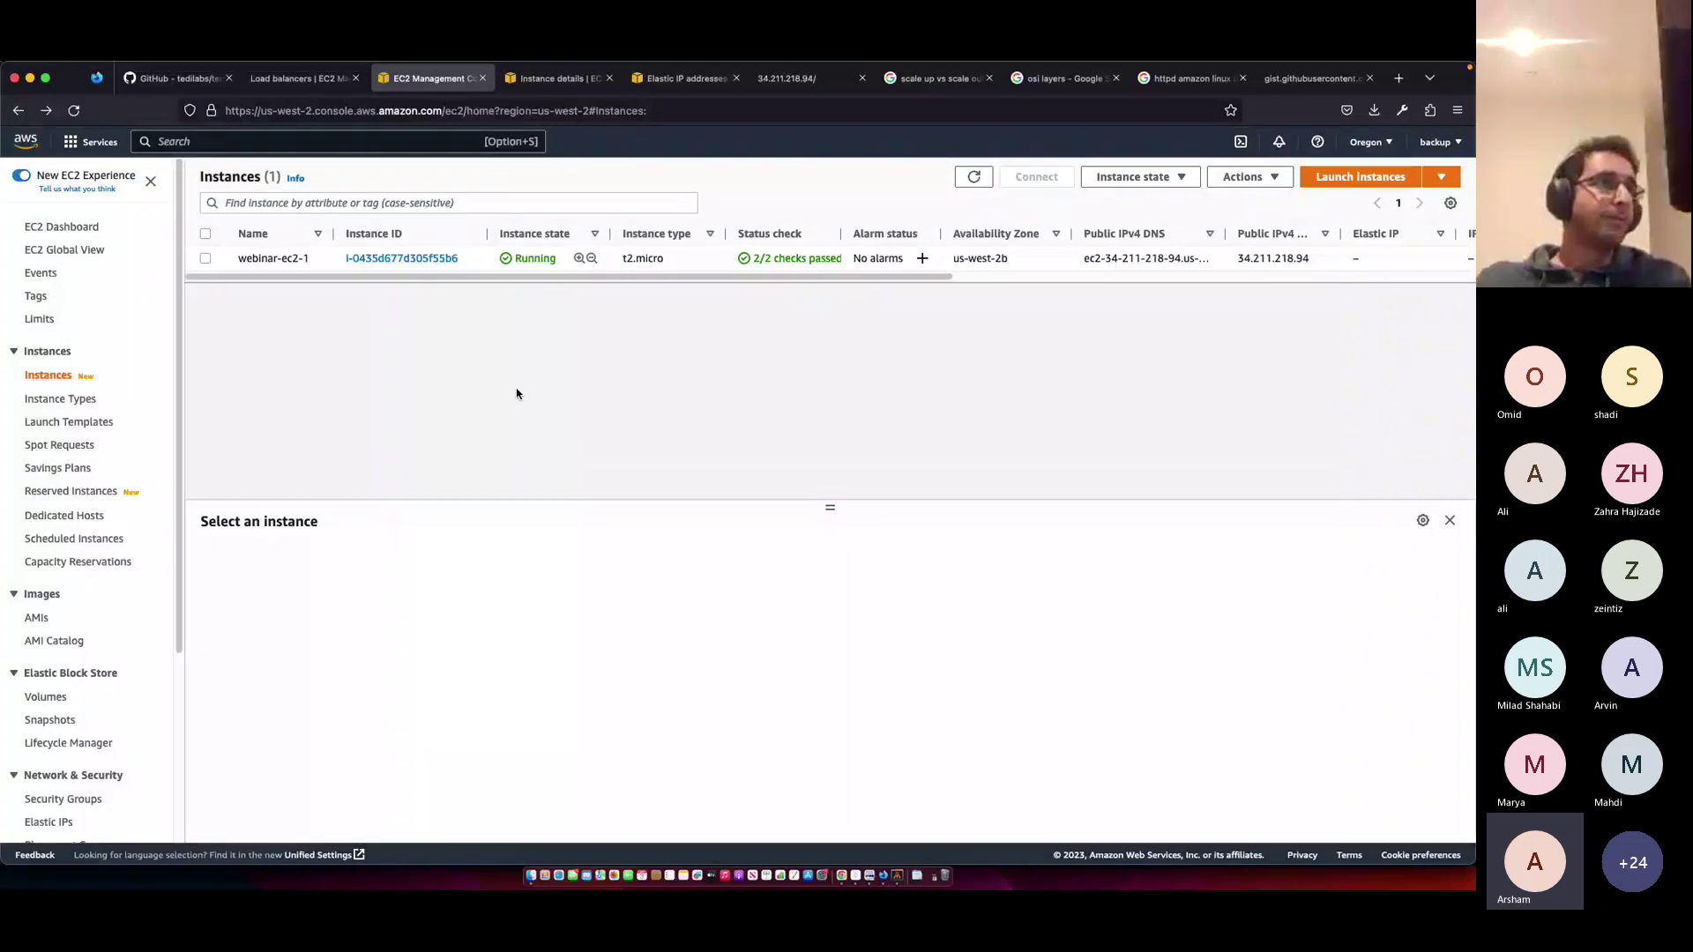
# - Open the EC2 Load Balancers page and start creating a load balancer to see the available types
pyautogui.scroll(-5, 78, 601)
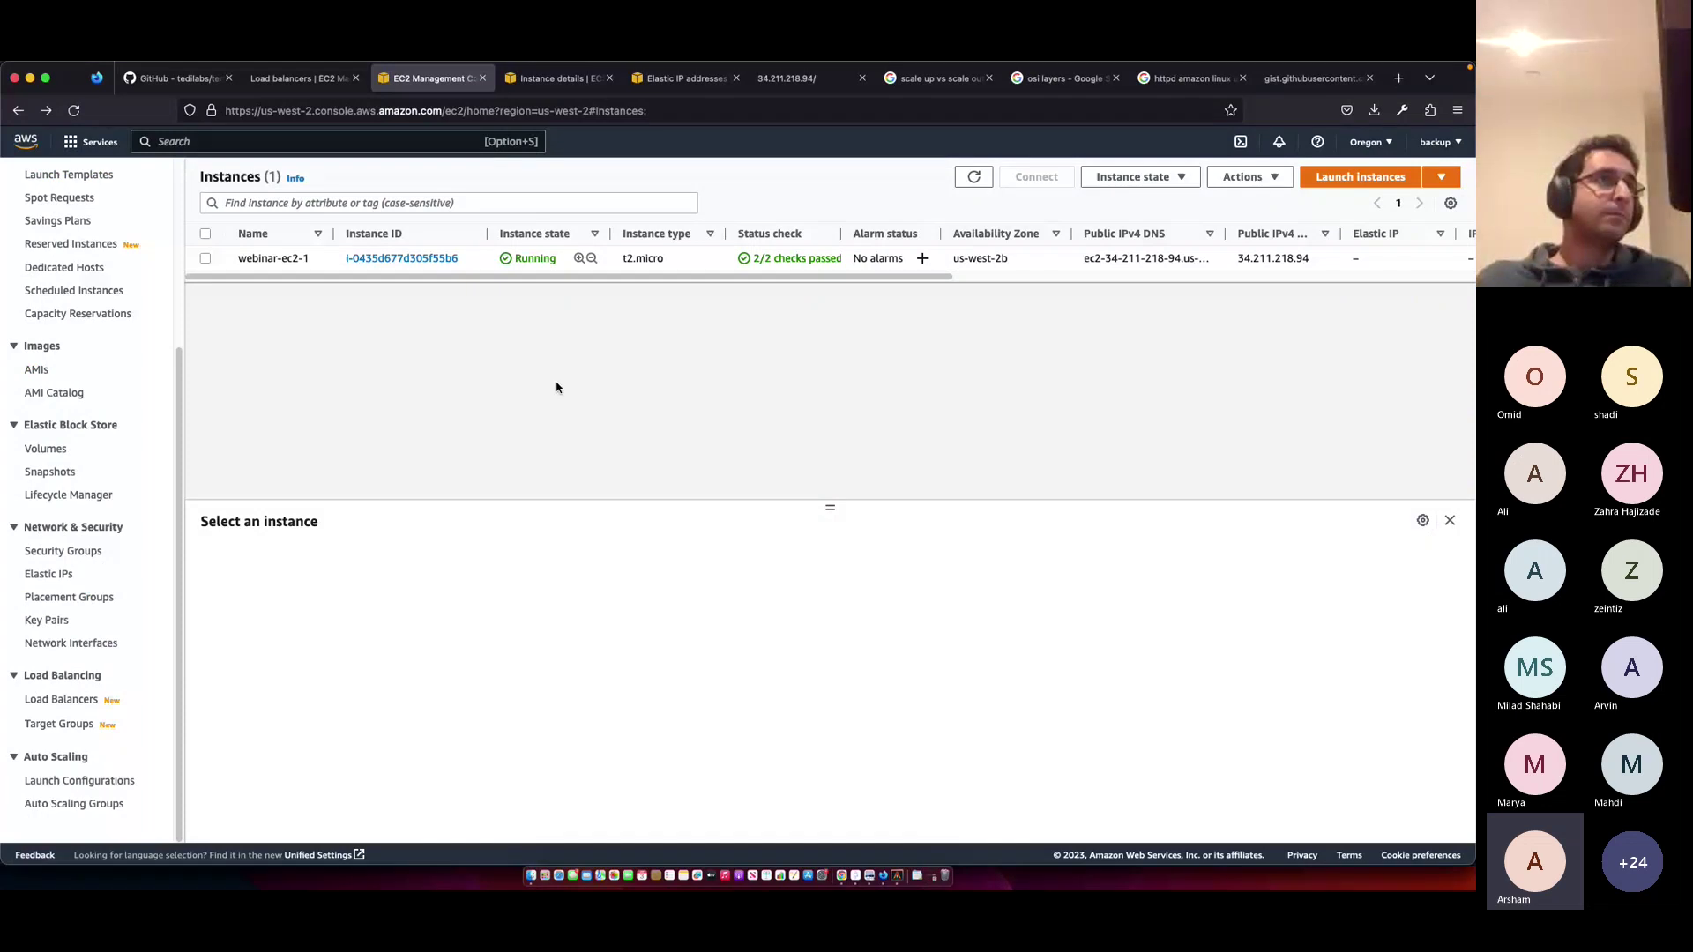
pyautogui.click(80, 705)
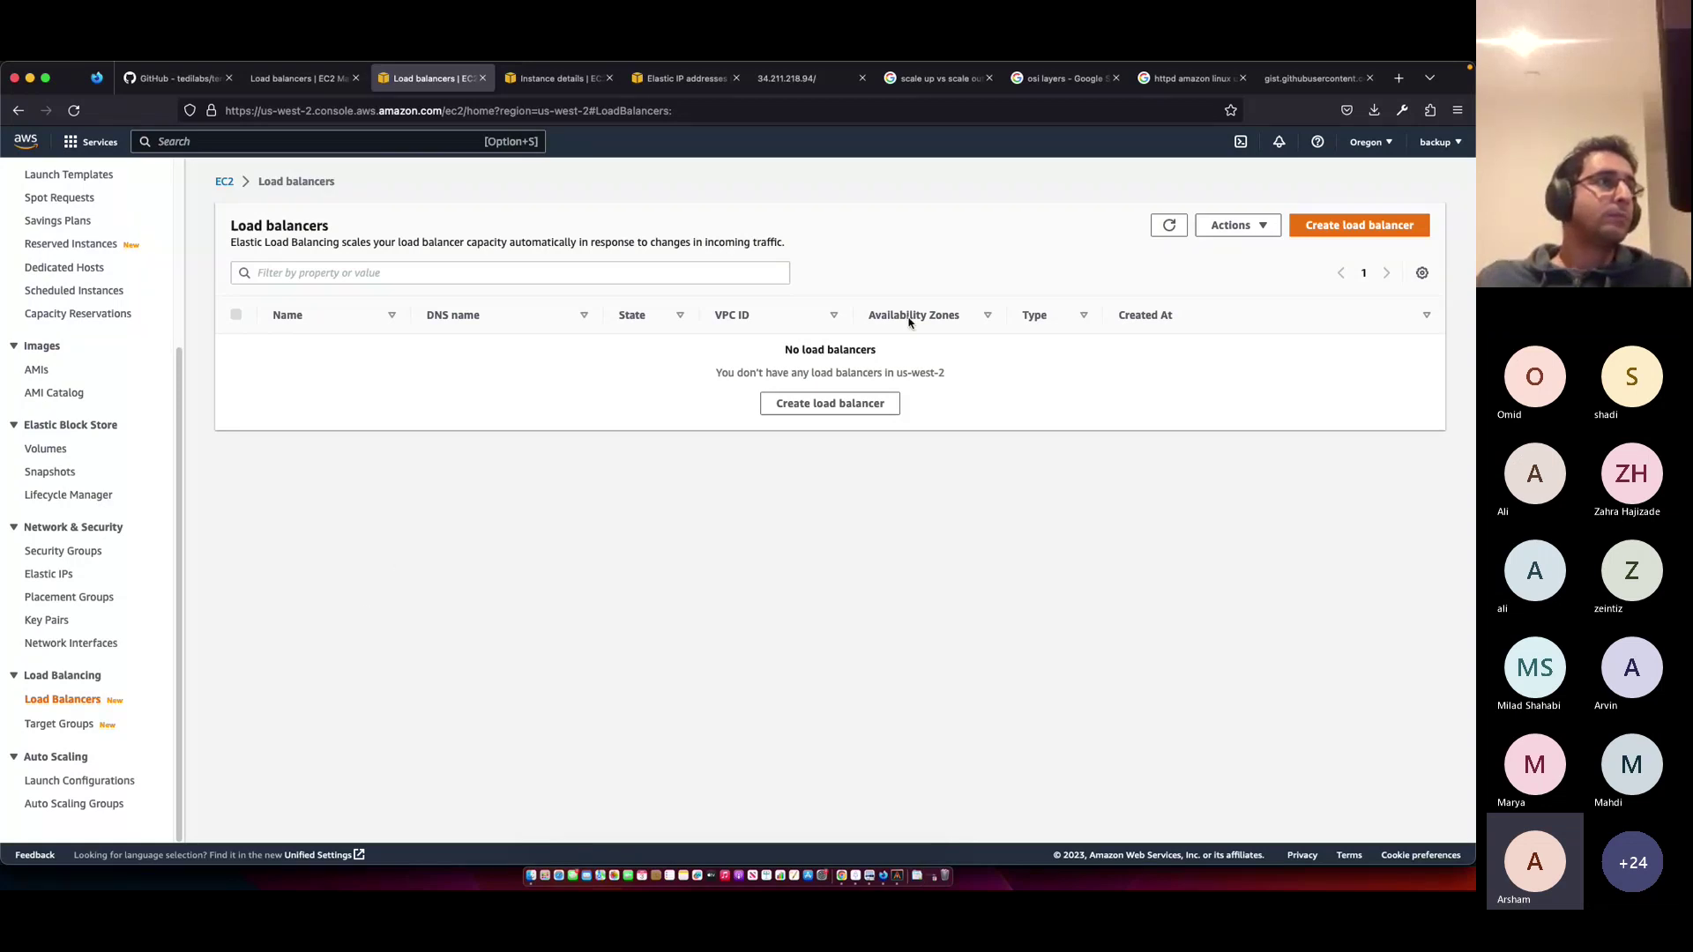
pyautogui.click(830, 403)
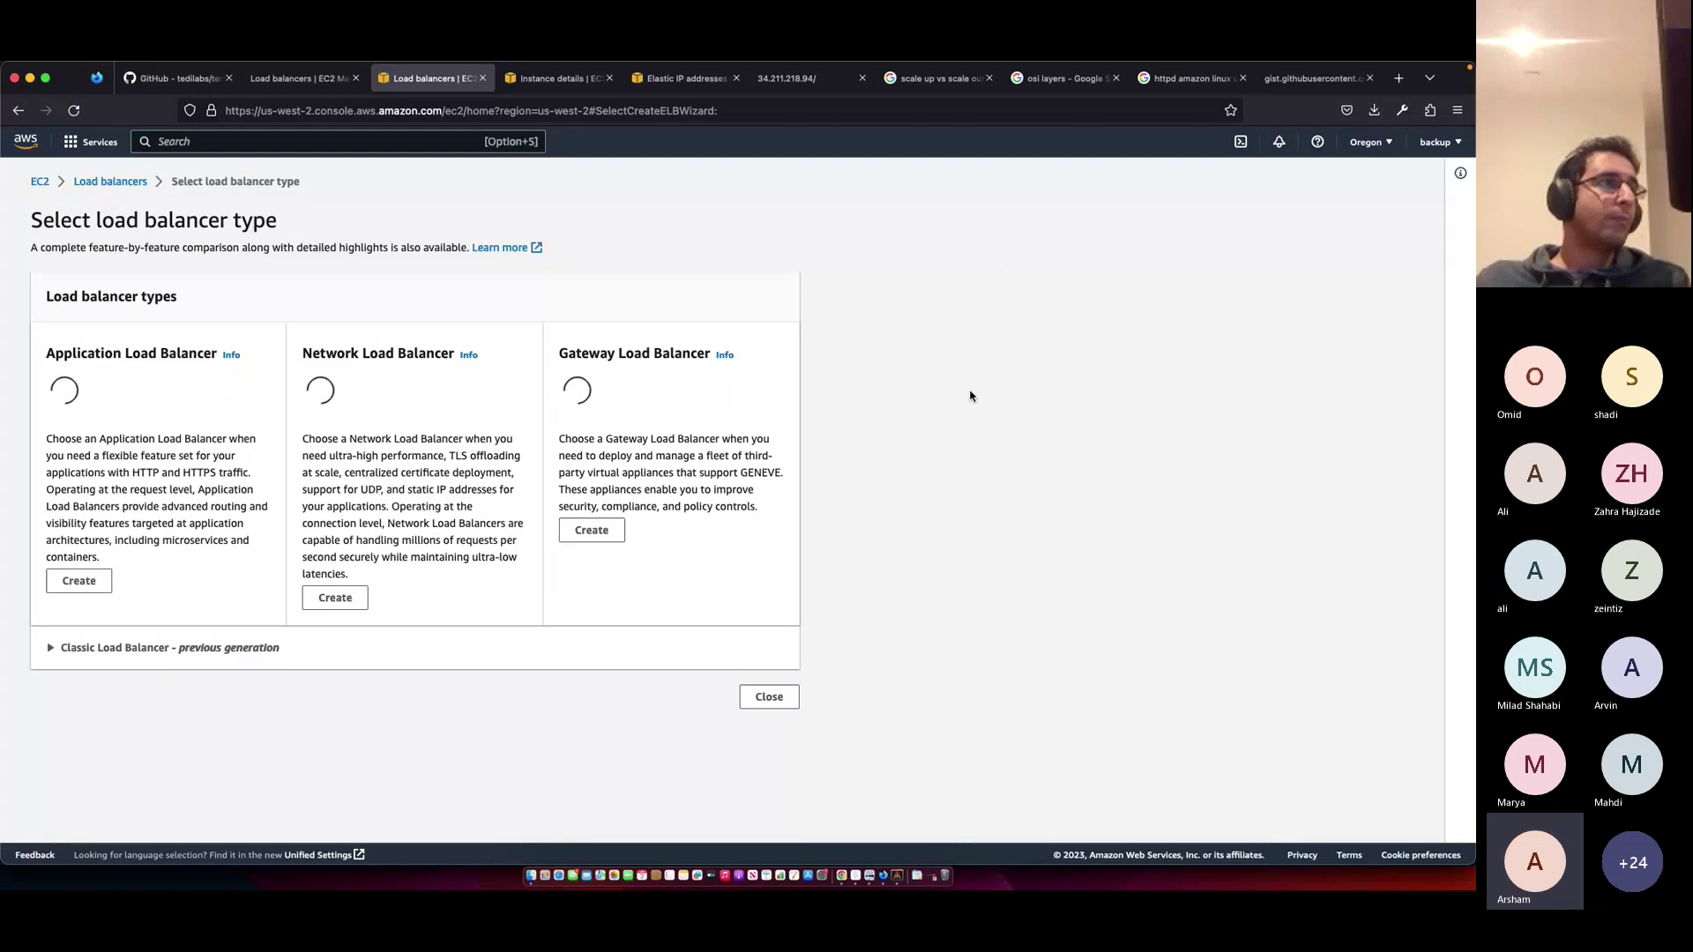
pyautogui.scroll(-3, 842, 559)
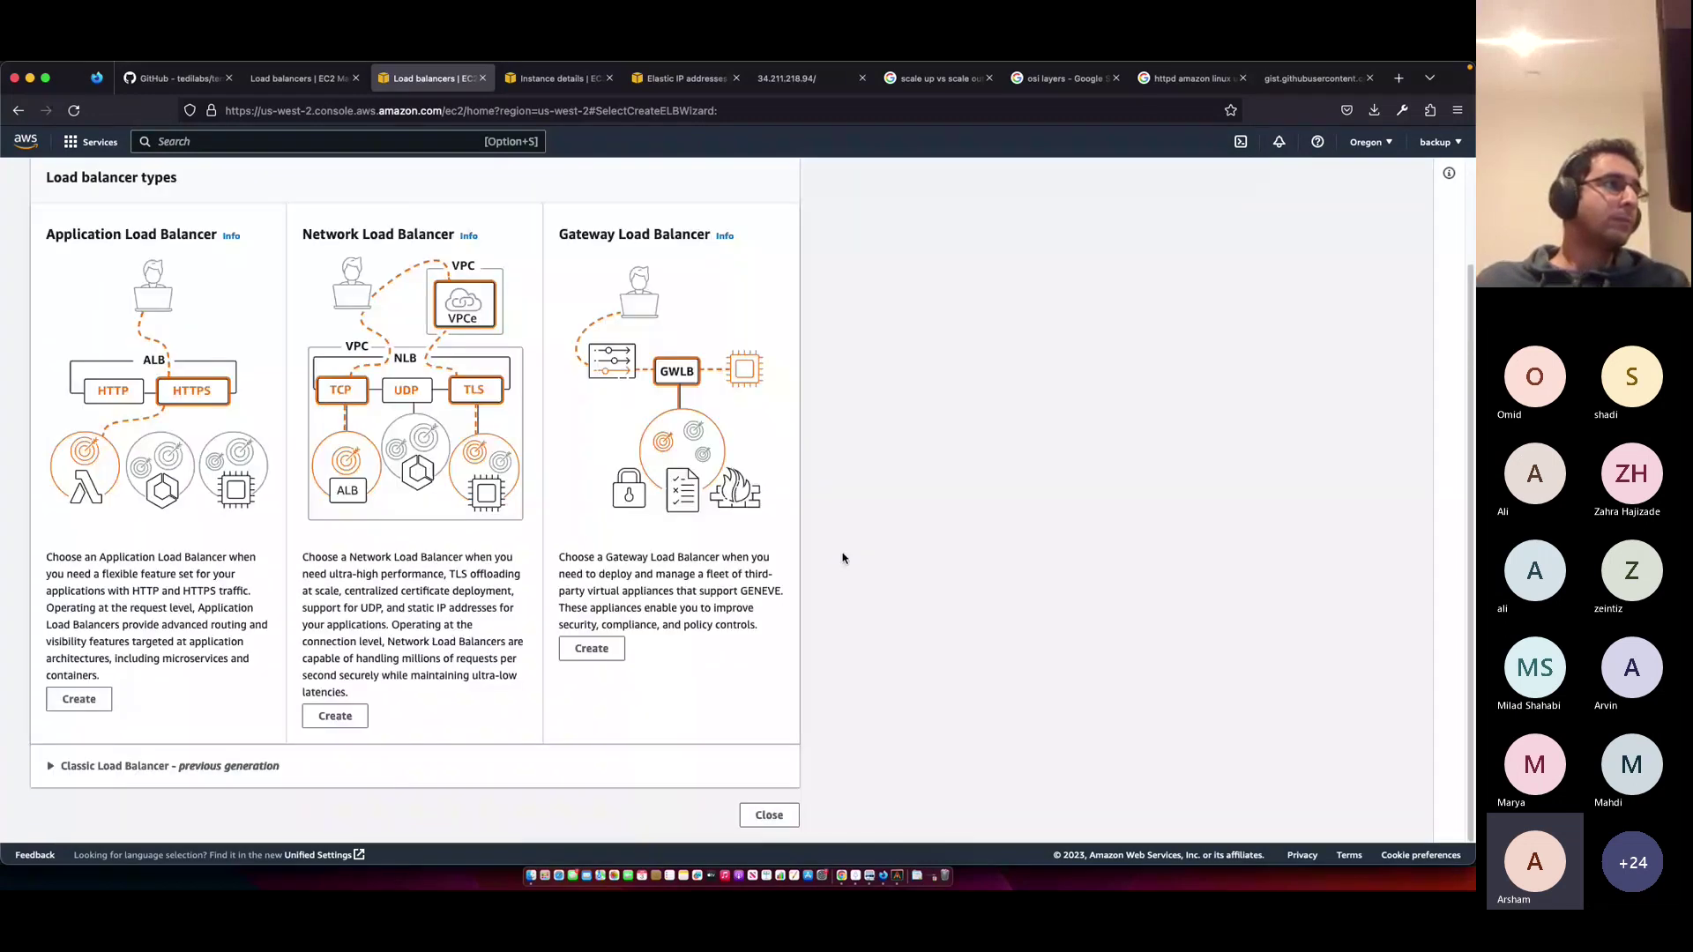
# - Expand the previous-generation Classic Load Balancer option and start its creation wizard
pyautogui.click(484, 766)
pyautogui.scroll(-2, 483, 594)
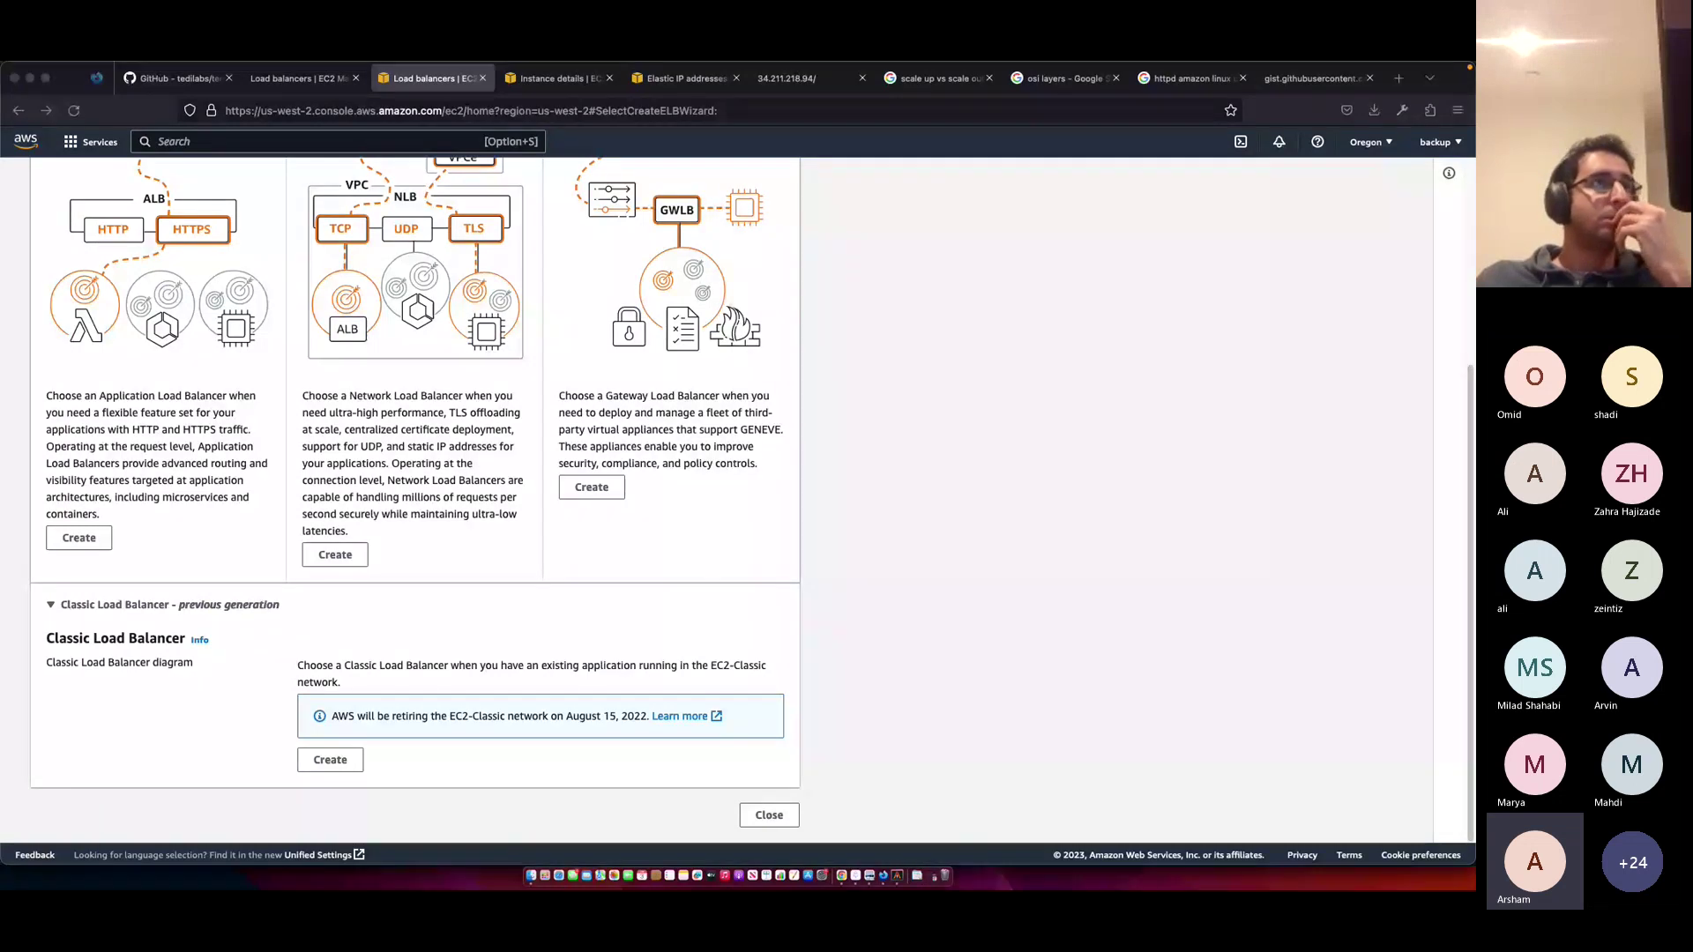
pyautogui.click(801, 576)
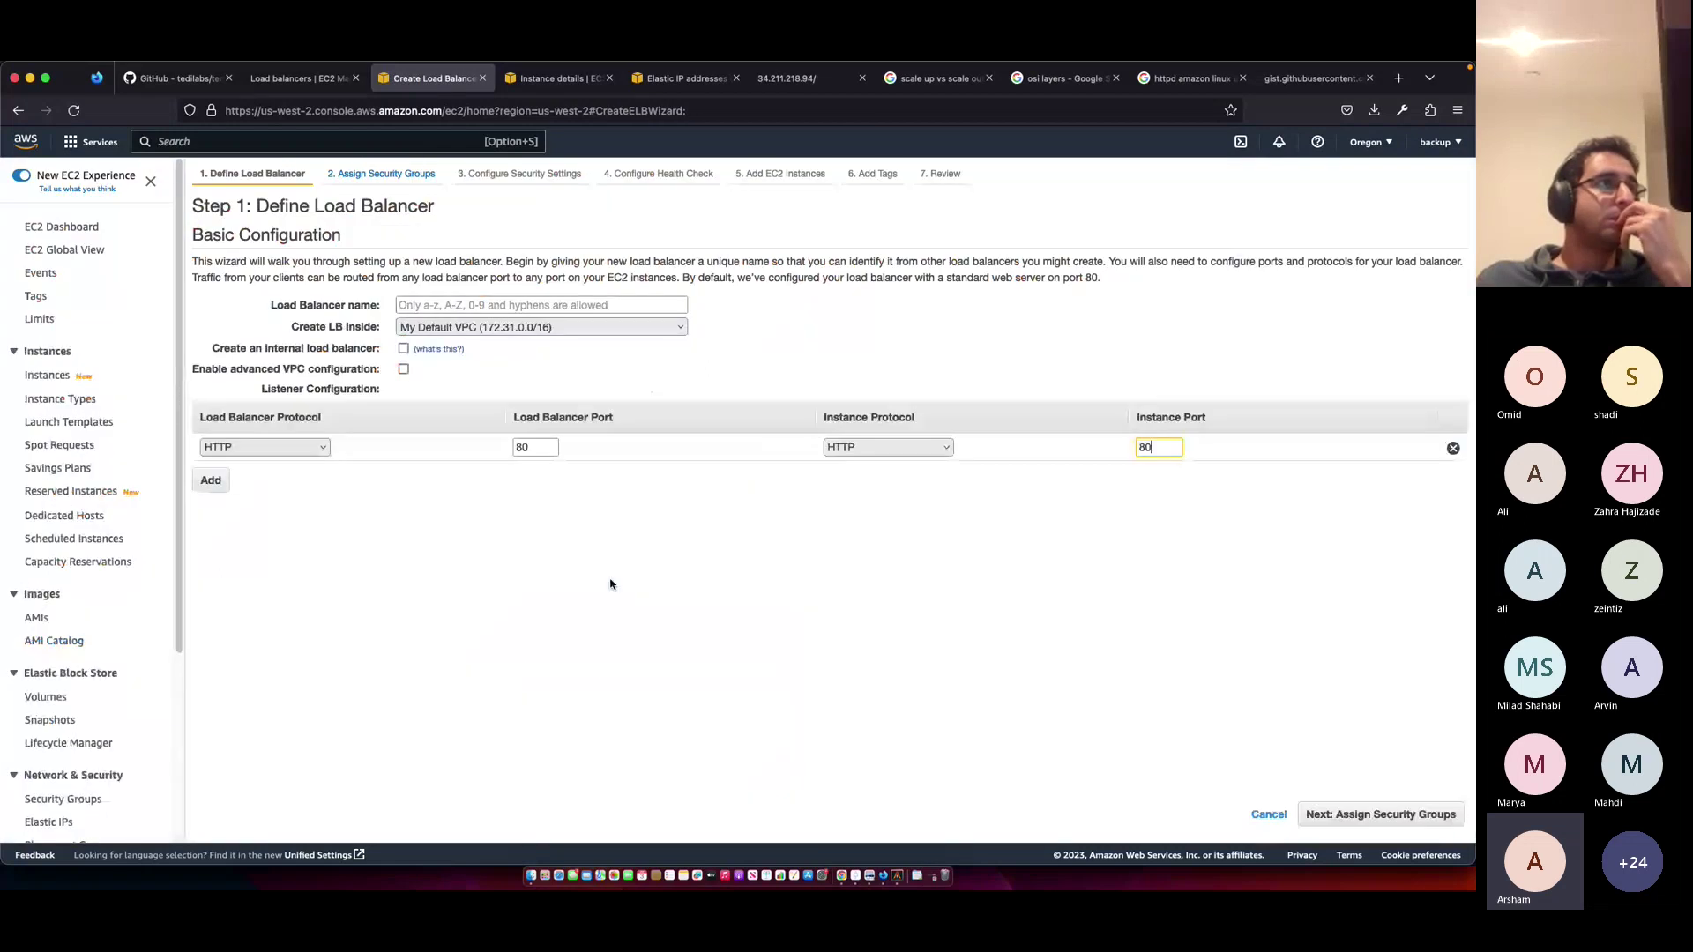
# - Name the load balancer webinar-clb and review the listener protocol, keeping HTTP
pyautogui.click(529, 305)
pyautogui.write('w')
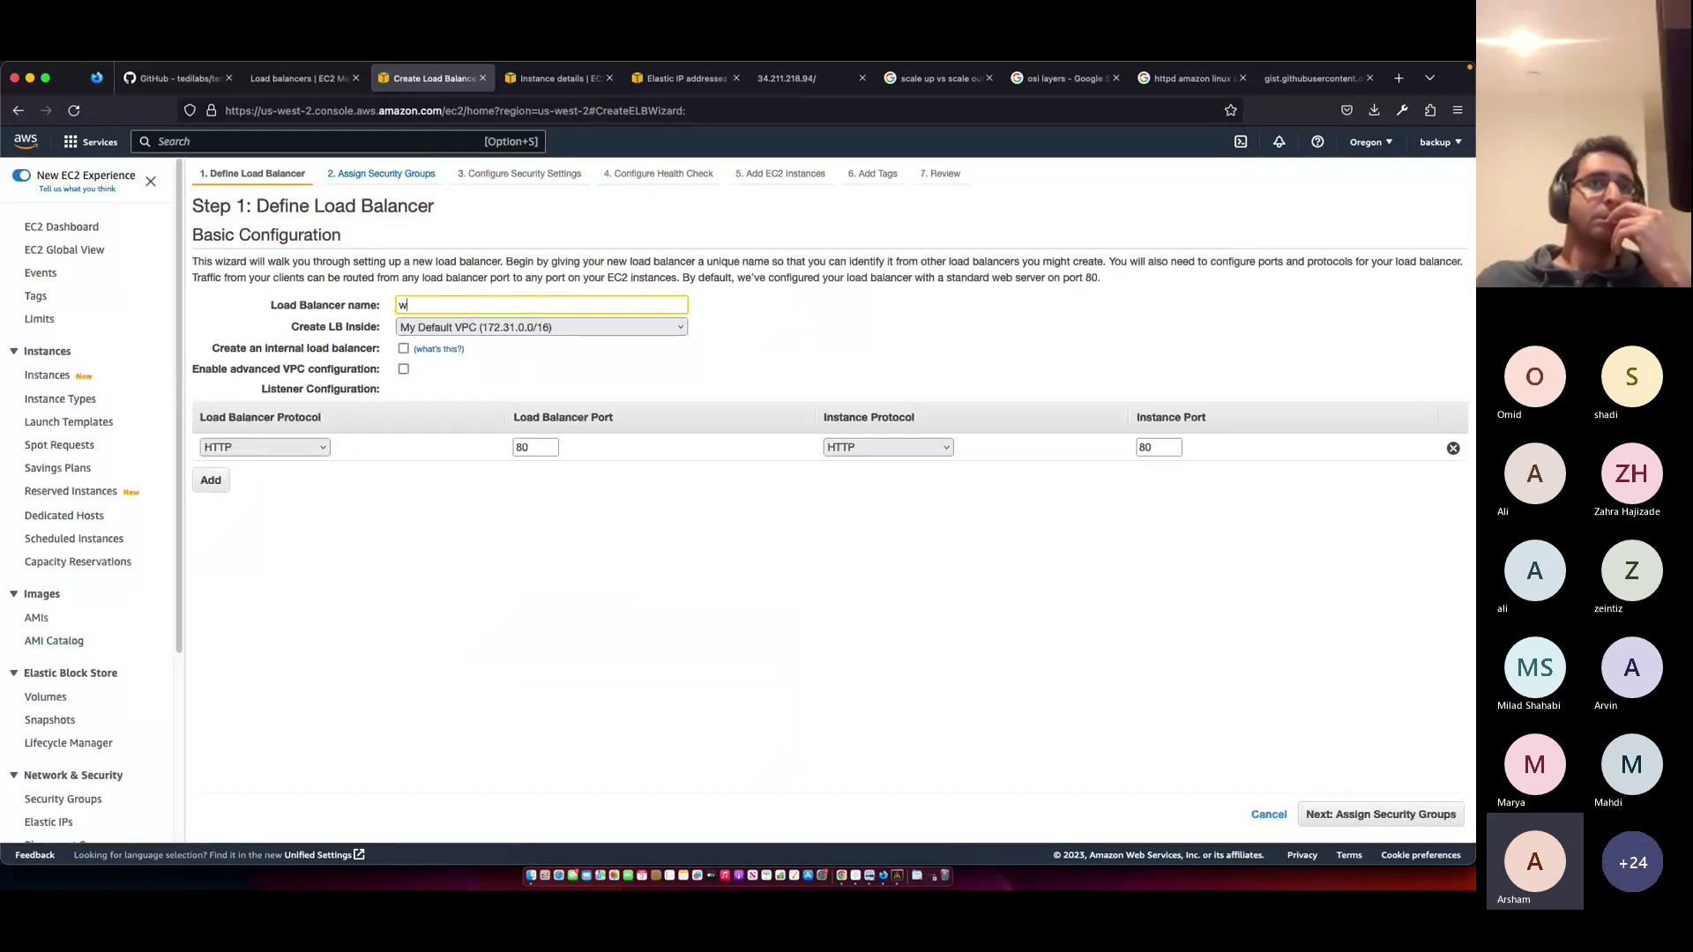
pyautogui.write('ebinar-')
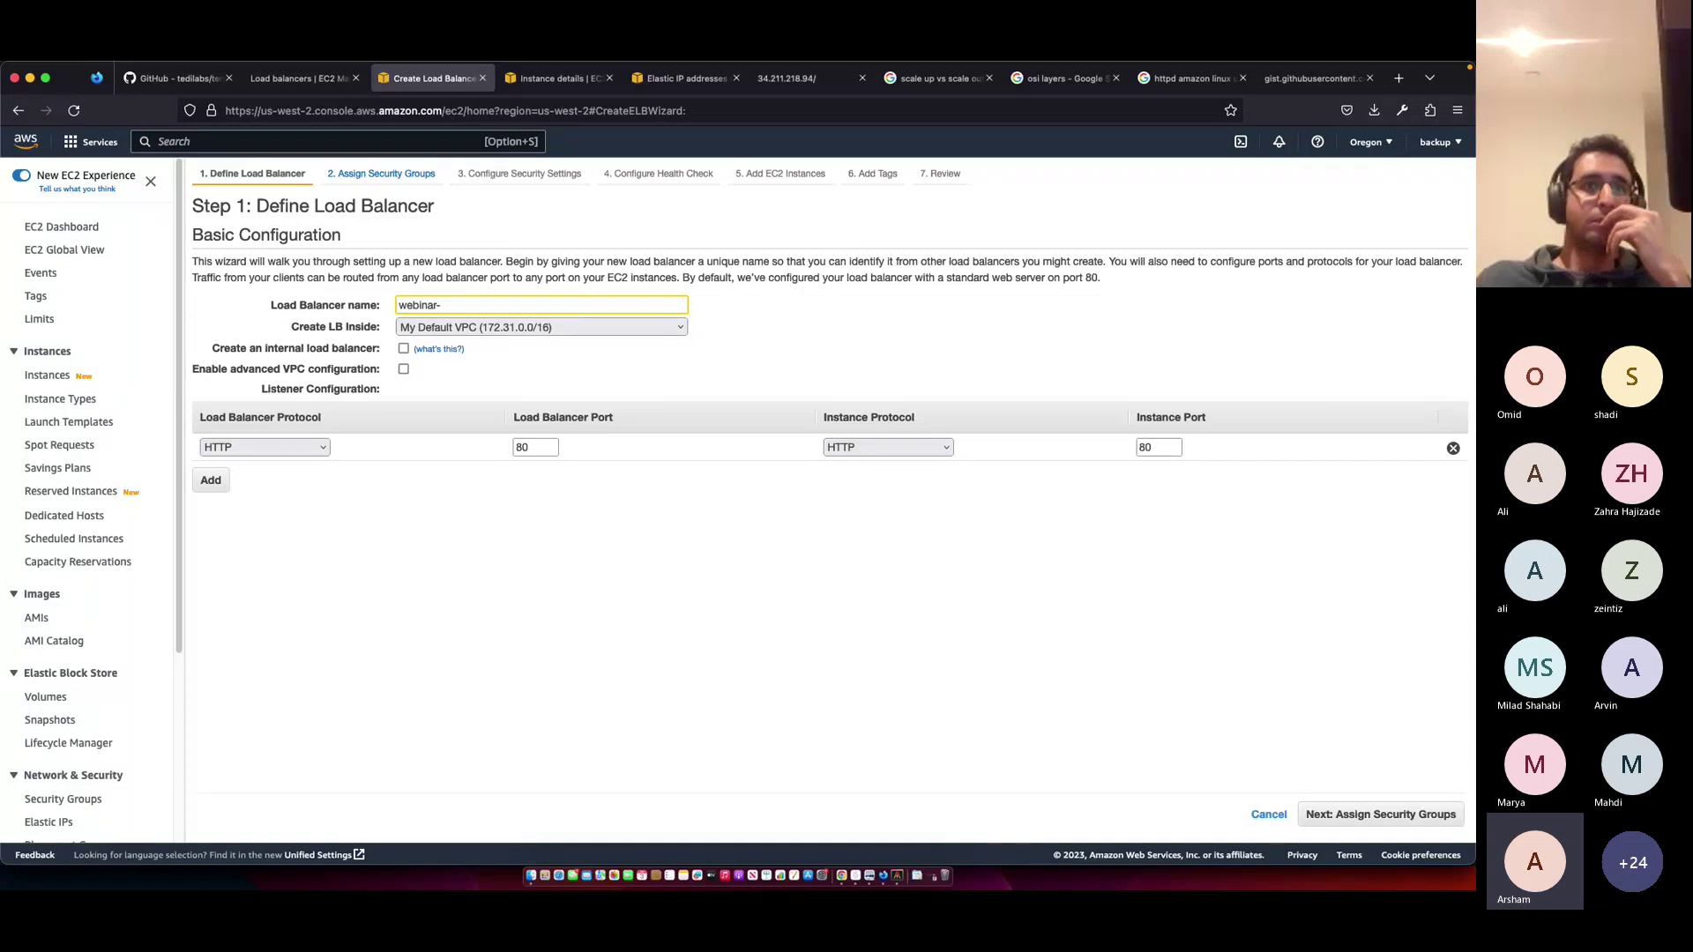
pyautogui.write('c')
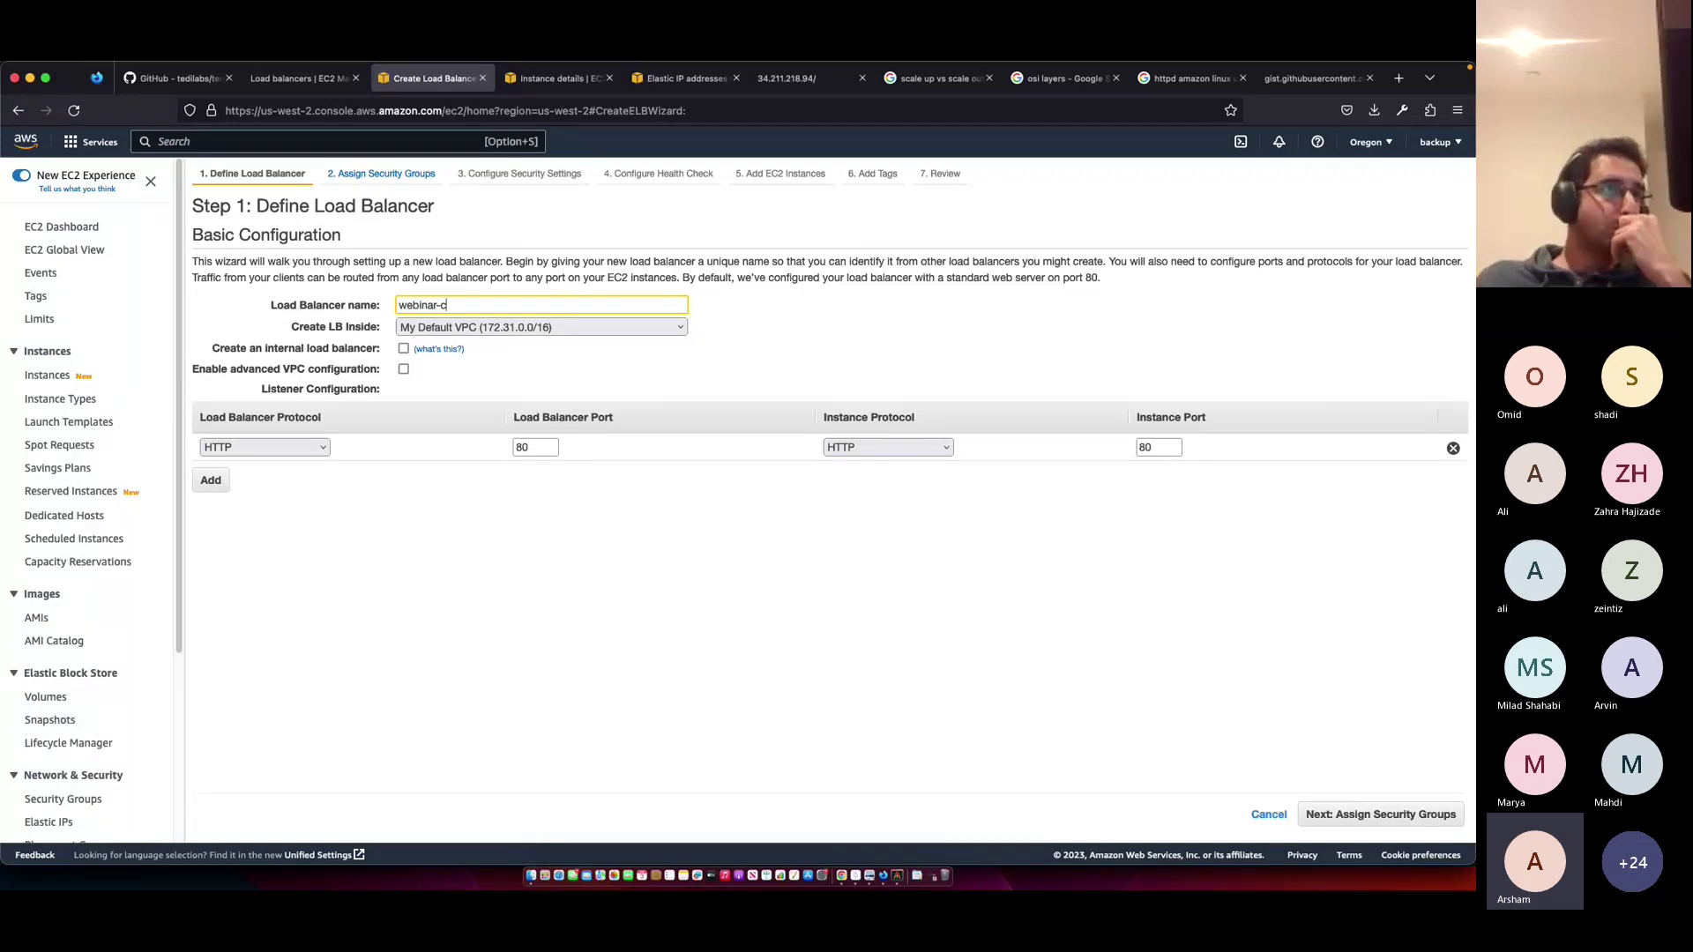
pyautogui.write('lb')
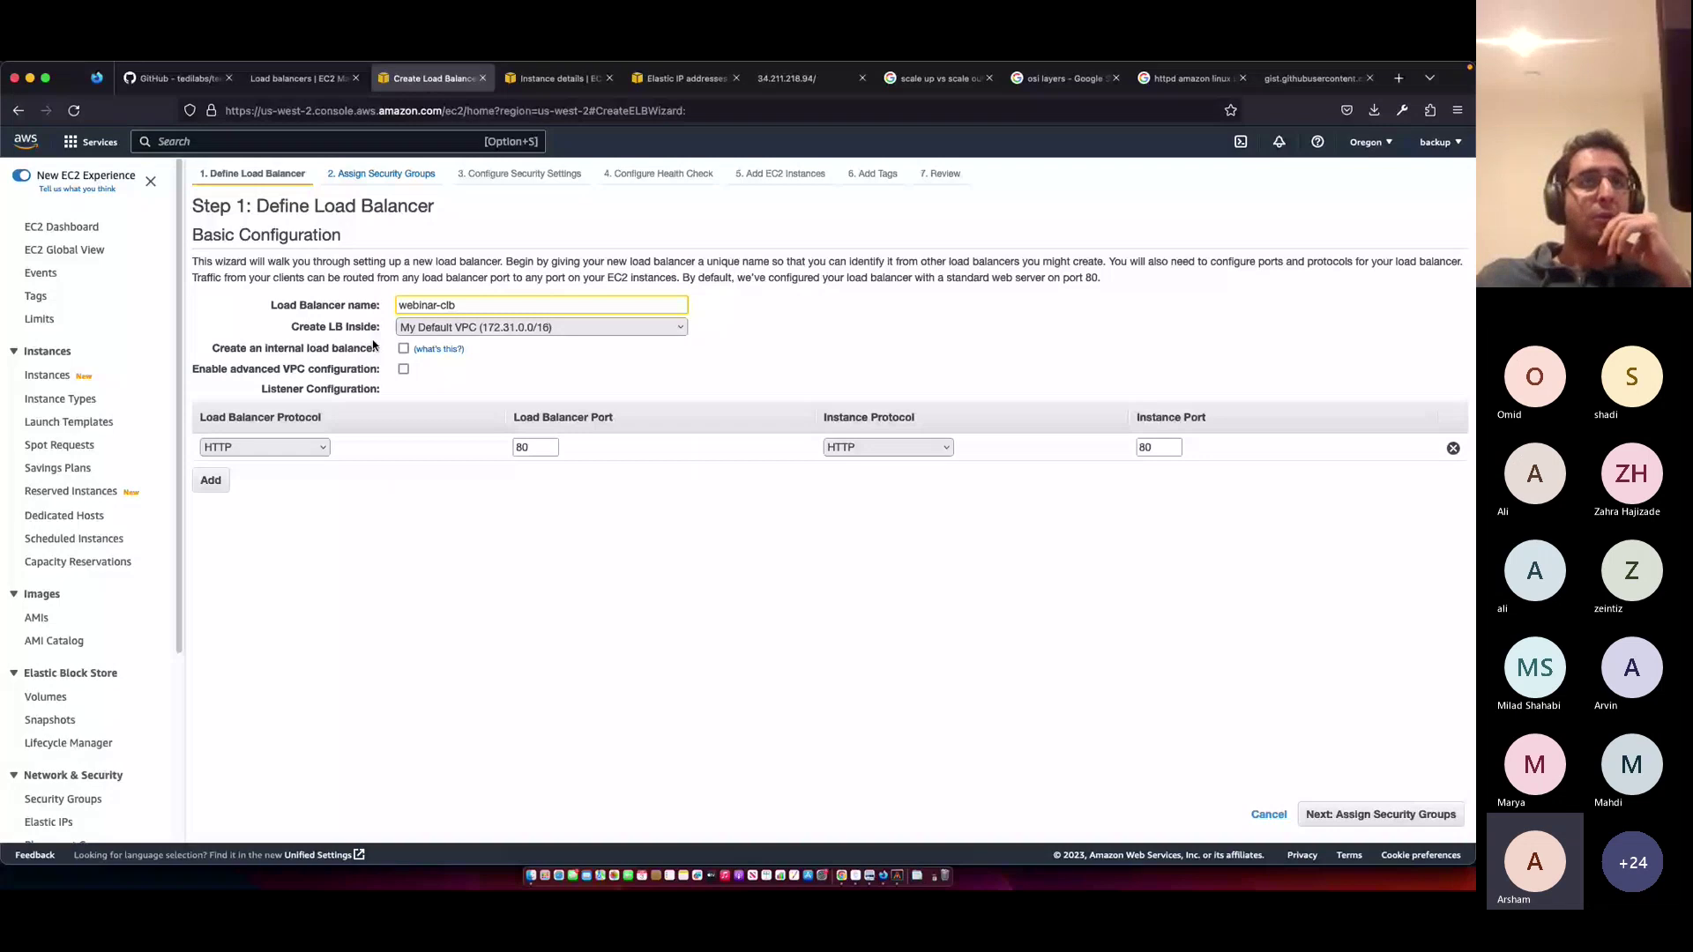
pyautogui.click(309, 448)
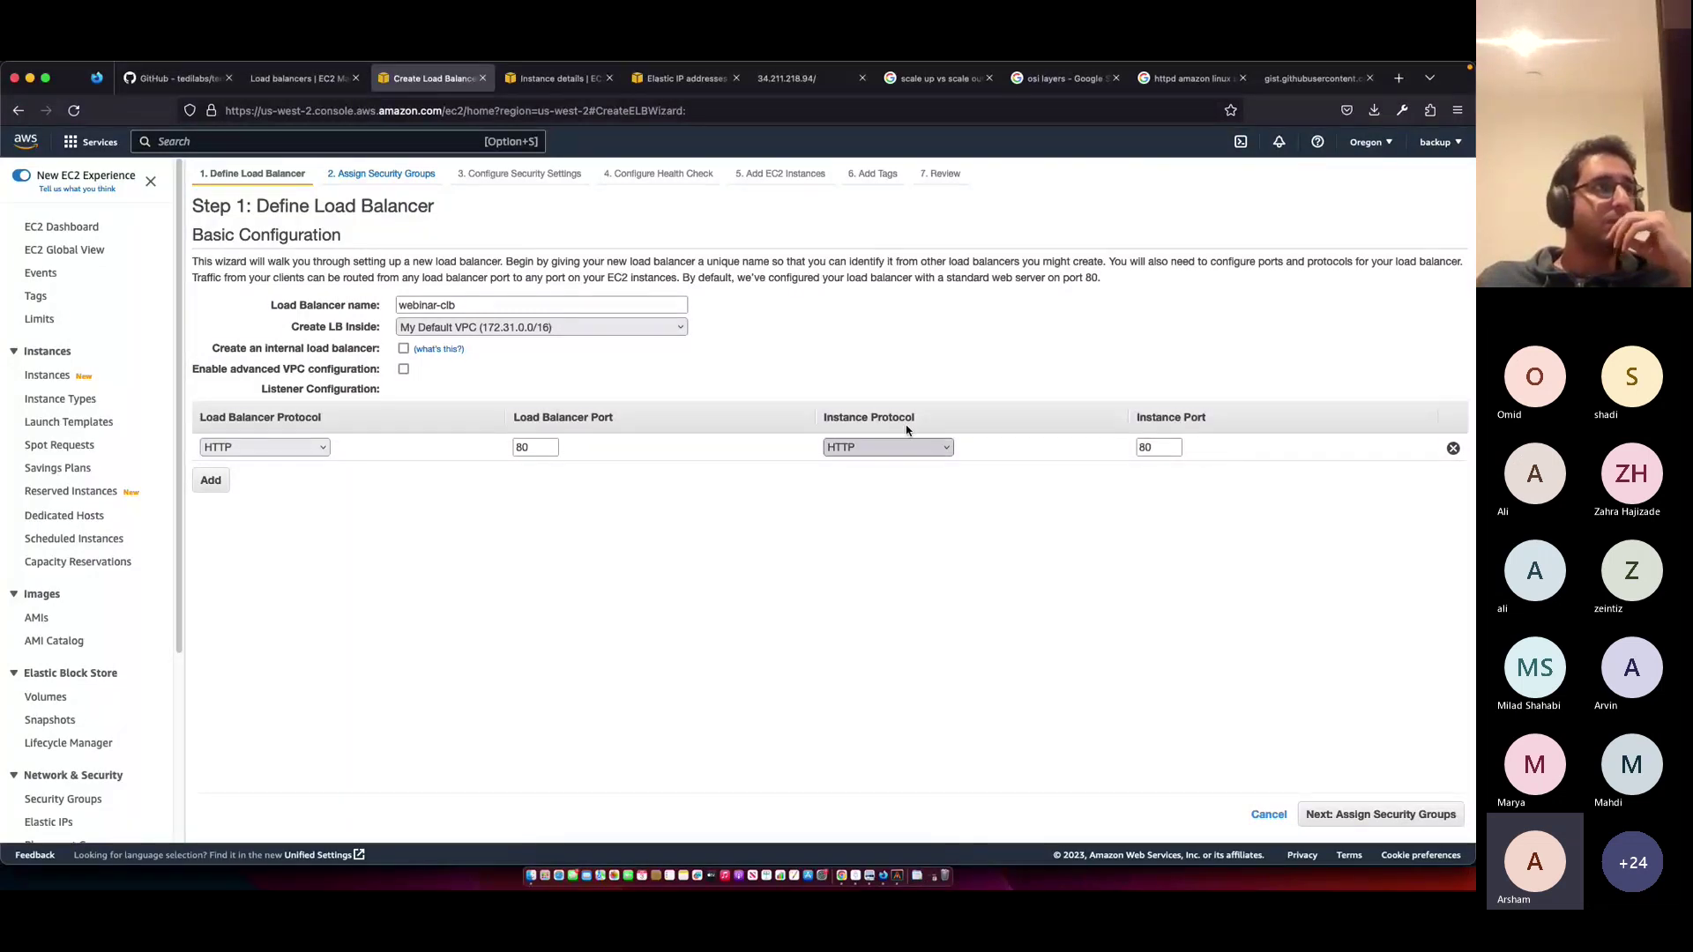
# - Open kleki.com in a new tab and sketch a tall freehand rectangle near the middle of the canvas
pyautogui.click(1402, 79)
pyautogui.write('kleki.com')
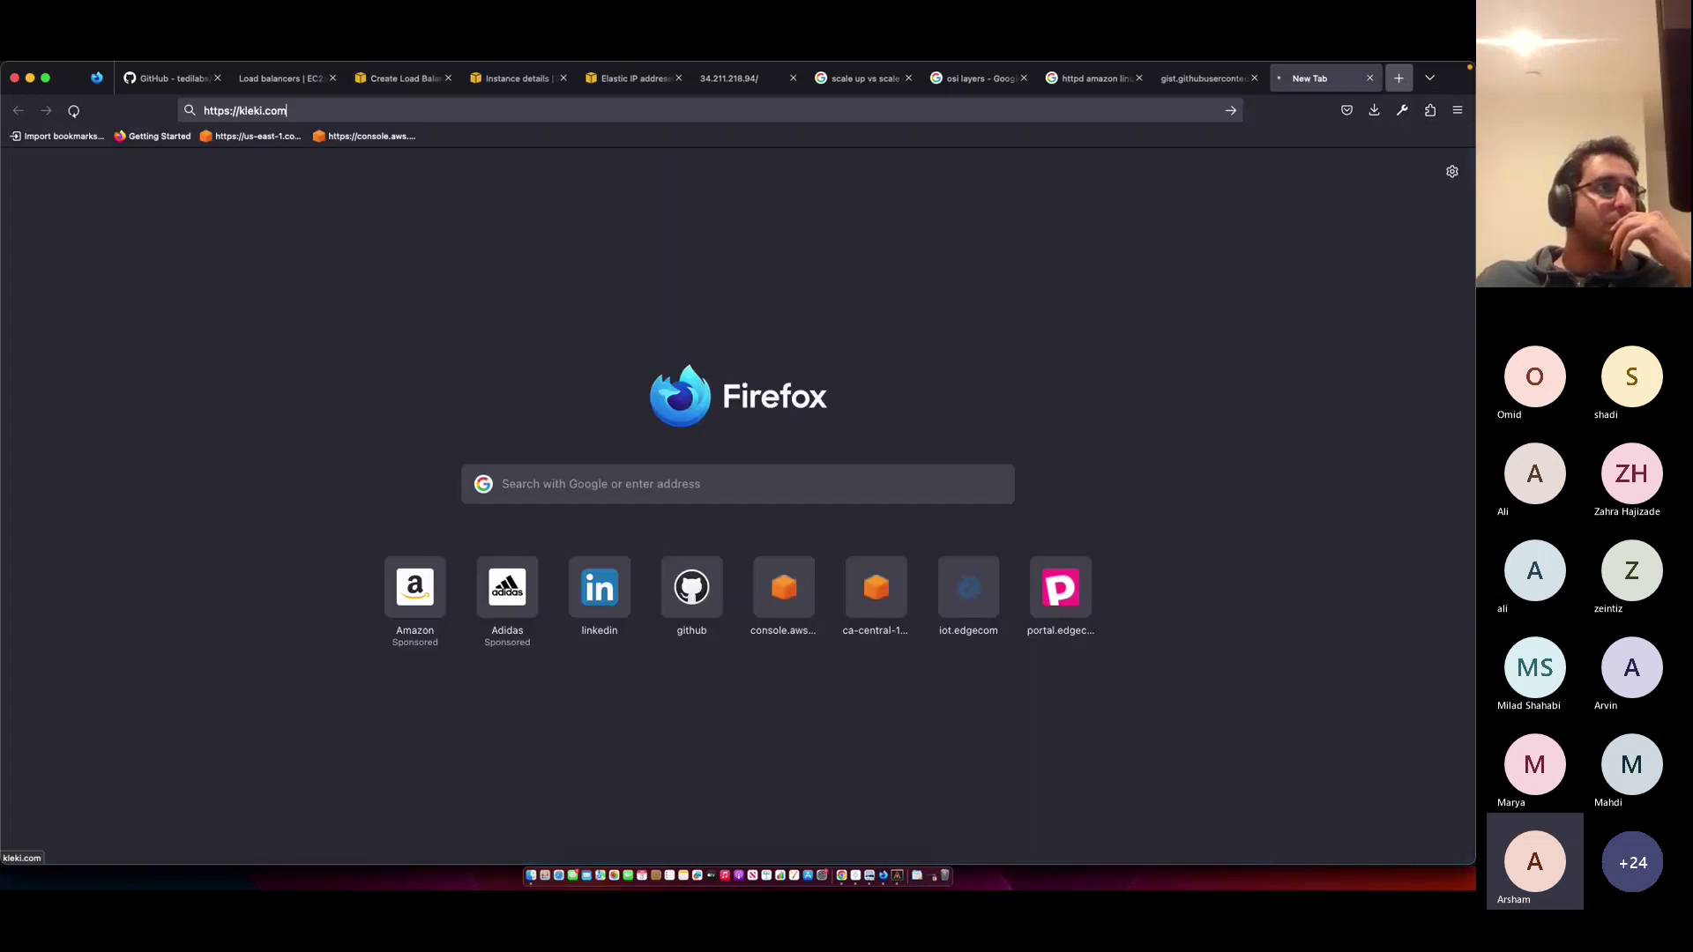
pyautogui.press('Return')
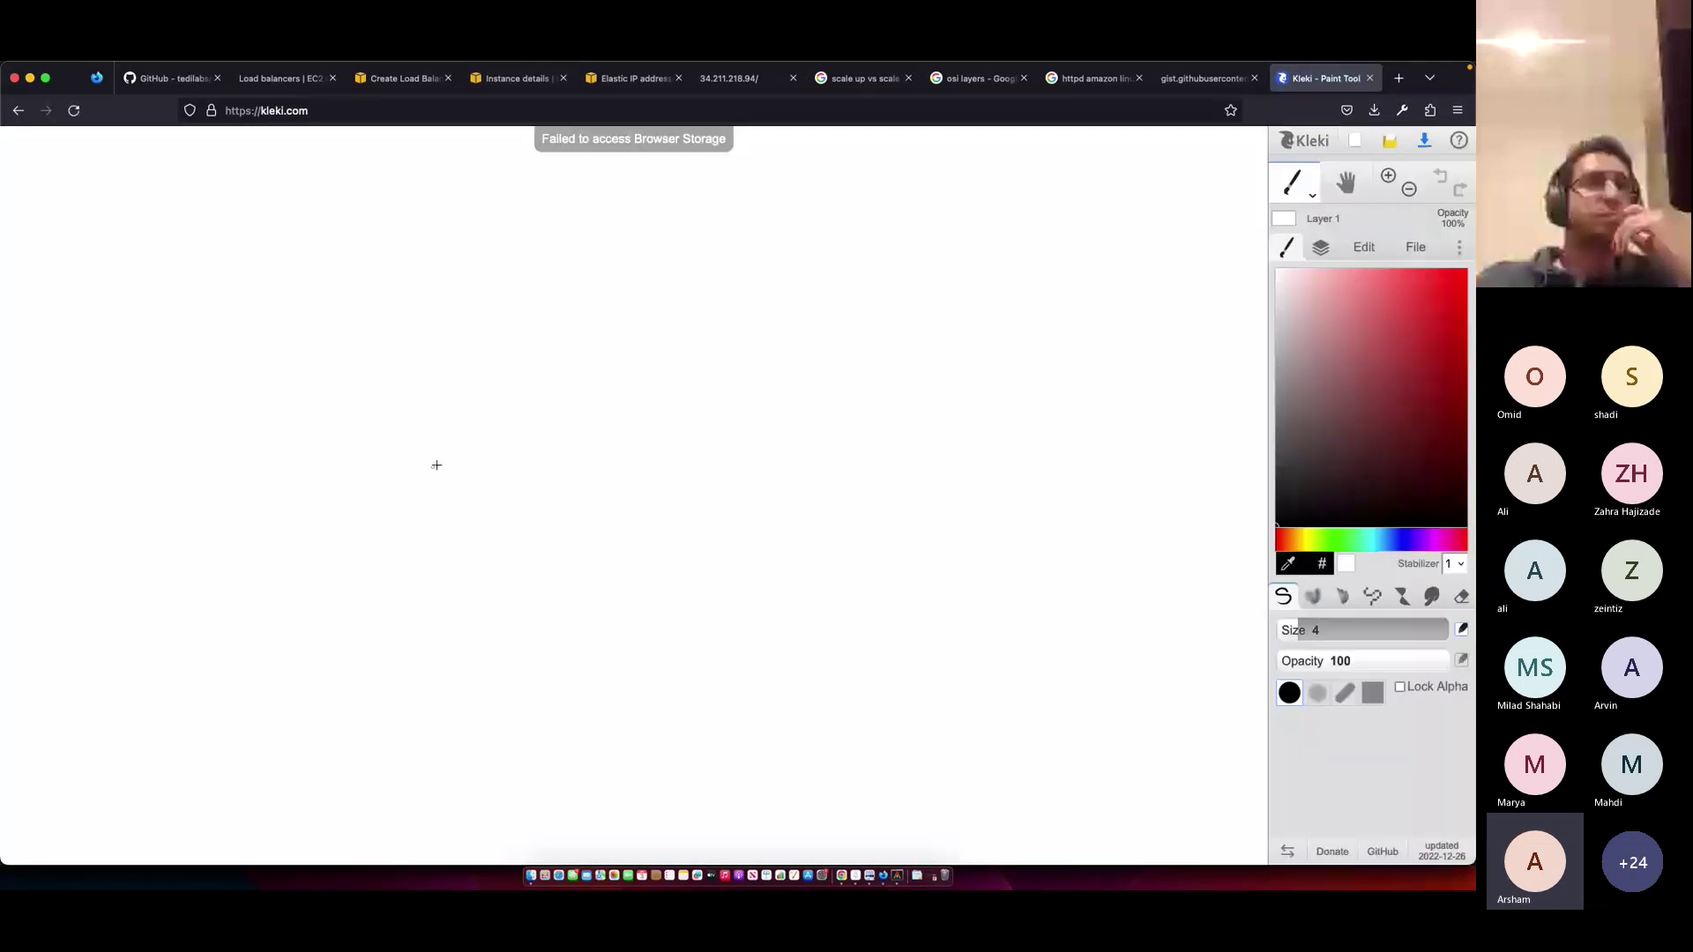
pyautogui.moveTo(468, 343)
pyautogui.mouseDown()
pyautogui.moveTo(605, 450)
pyautogui.moveTo(480, 442)
pyautogui.moveTo(468, 344)
pyautogui.mouseUp()
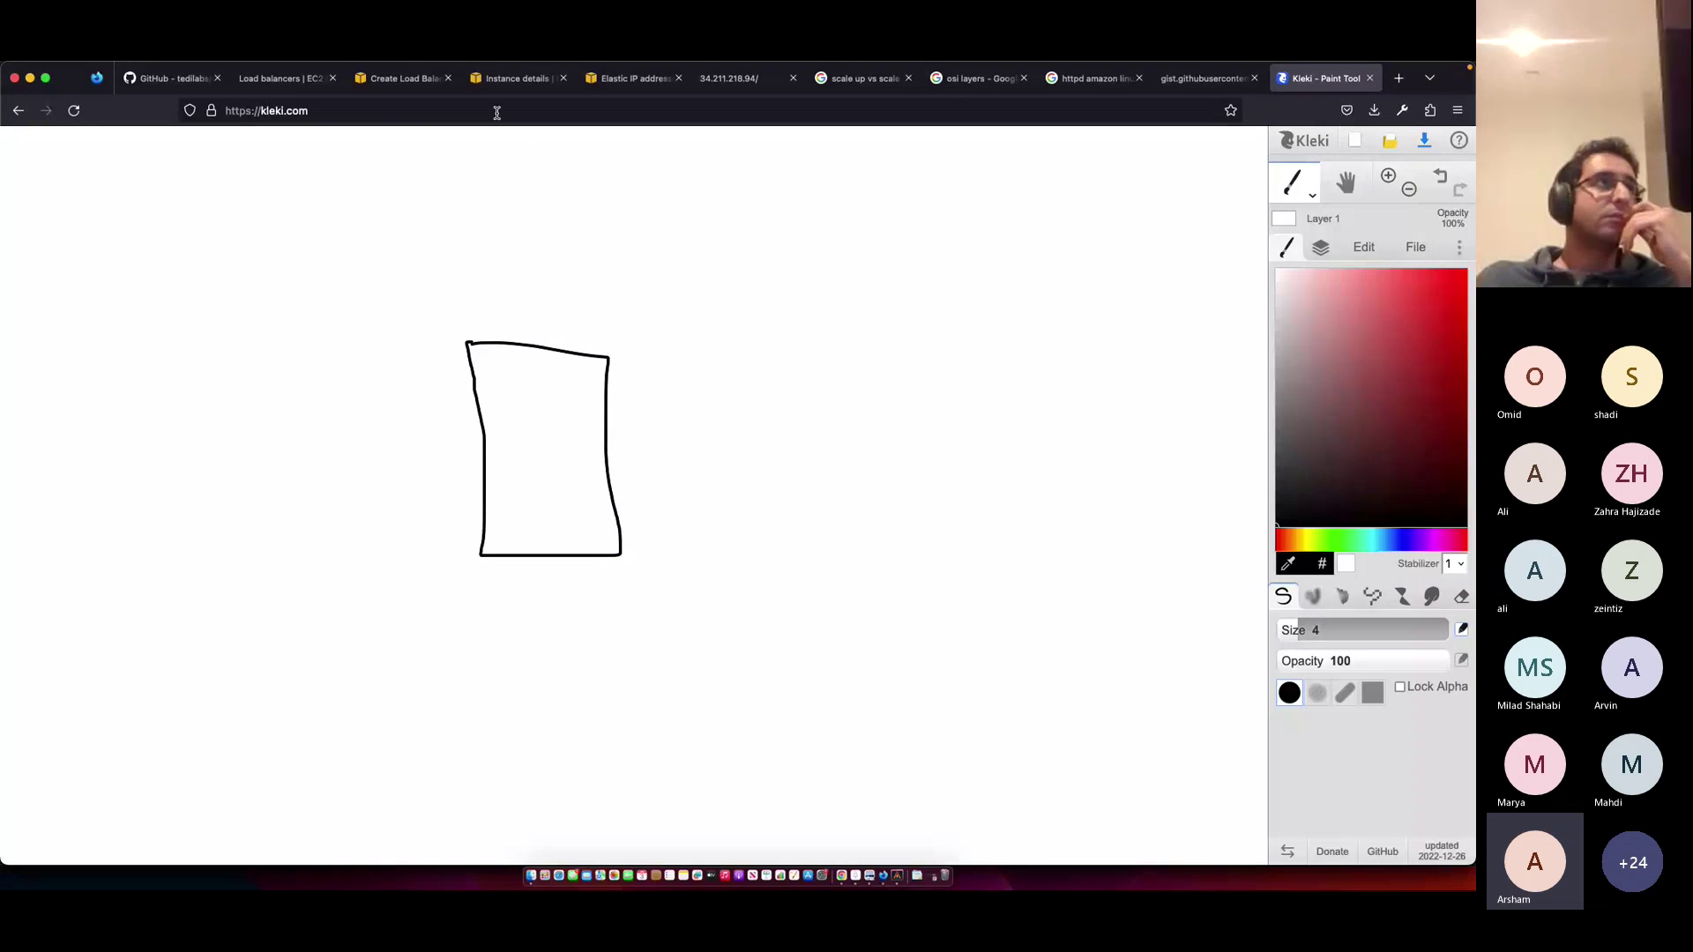
# - Return to the load balancer definition in the Create Load Balancer tab
pyautogui.click(517, 79)
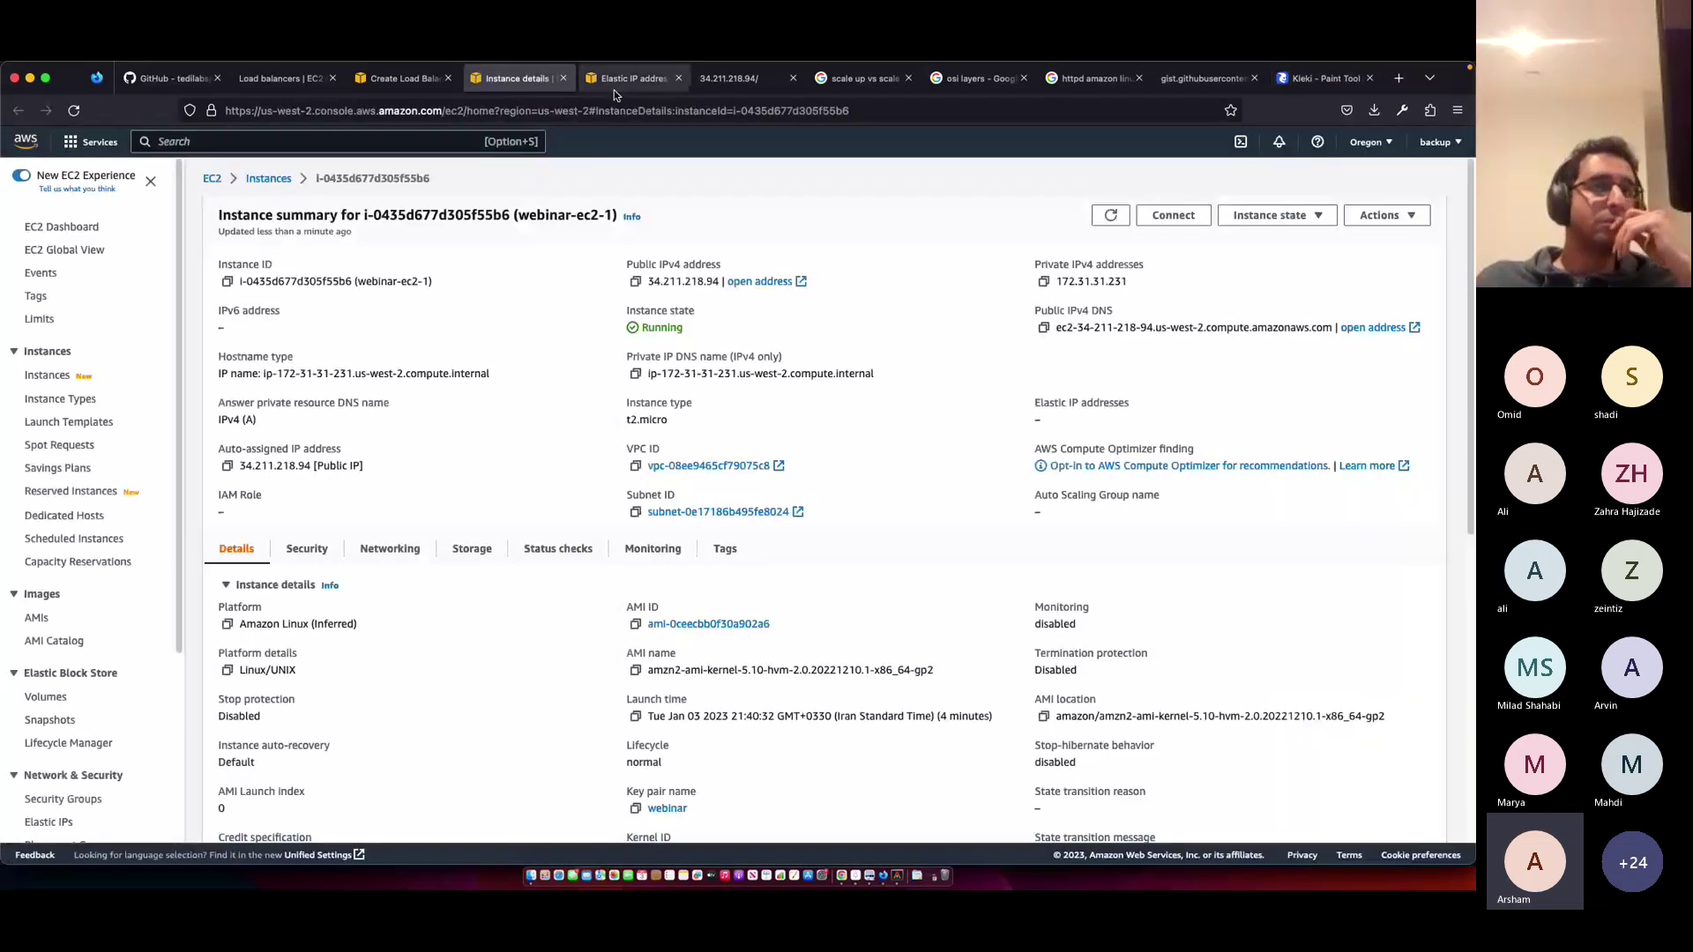
pyautogui.click(401, 78)
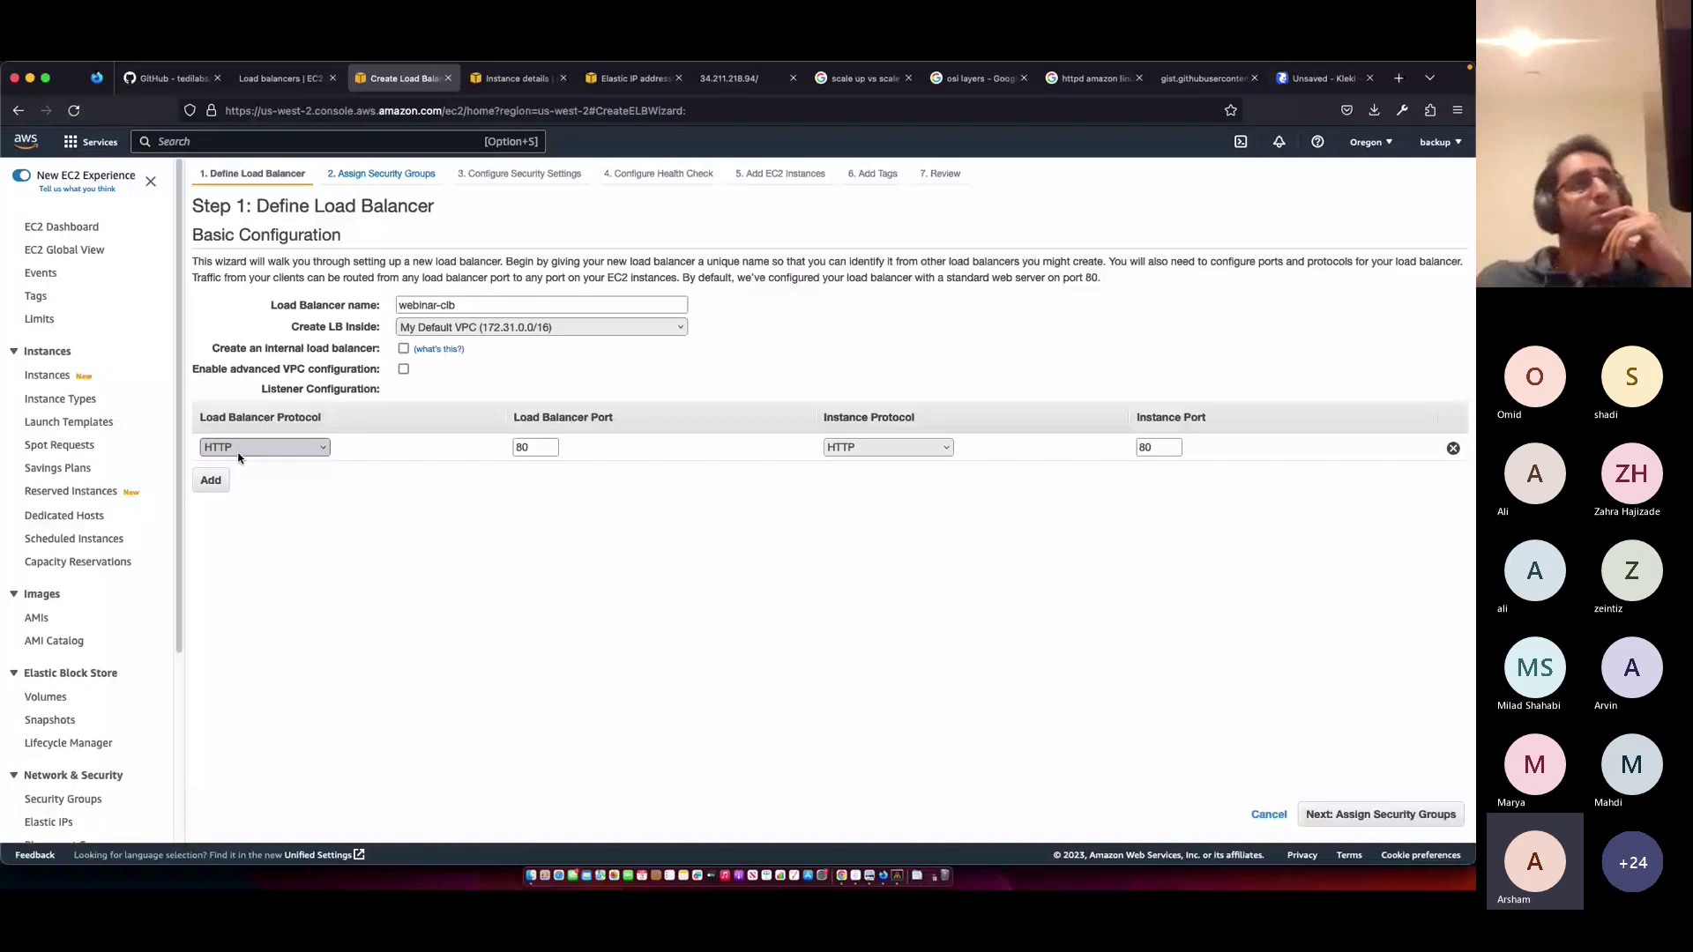
# - Switch to the Kleki canvas and sketch small port boxes on both sides of the rectangle, plus three circles stacked to its right
pyautogui.click(1283, 86)
pyautogui.moveTo(443, 469); pyautogui.dragTo(491, 475)
pyautogui.moveTo(608, 417)
pyautogui.mouseDown()
pyautogui.moveTo(673, 416)
pyautogui.moveTo(674, 455)
pyautogui.moveTo(606, 465)
pyautogui.mouseUp()
pyautogui.moveTo(917, 230); pyautogui.dragTo(937, 248)
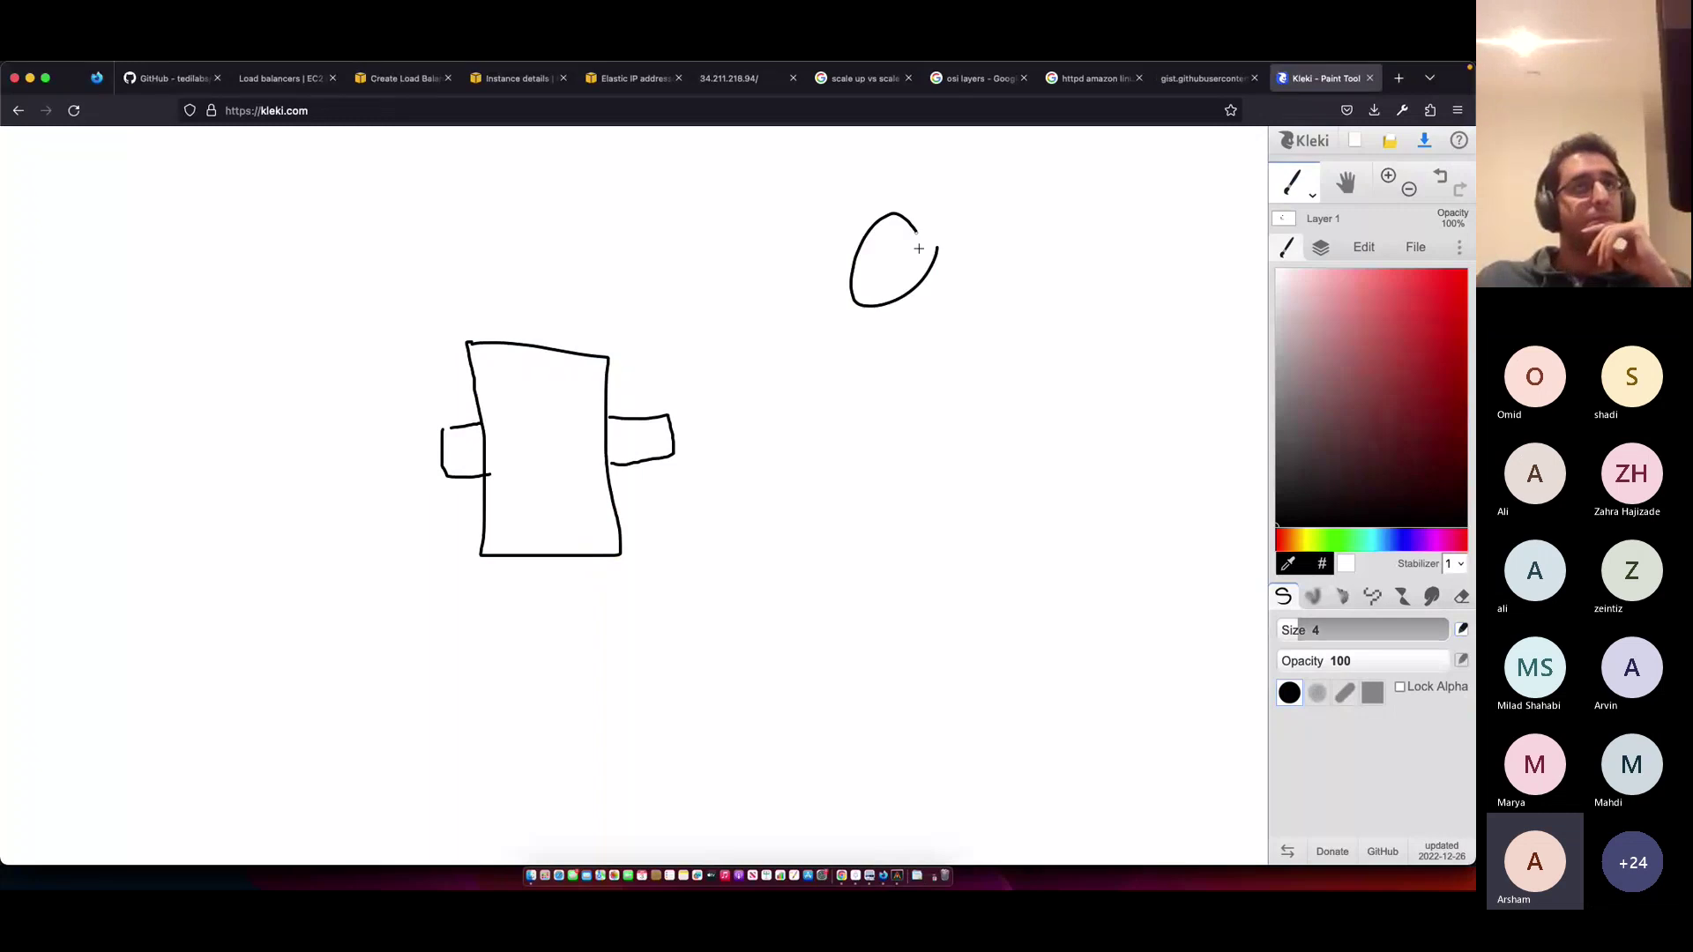
pyautogui.moveTo(950, 514)
pyautogui.mouseDown()
pyautogui.moveTo(861, 448)
pyautogui.moveTo(955, 444)
pyautogui.mouseUp()
pyautogui.moveTo(977, 711); pyautogui.dragTo(997, 708)
# - Draw an incoming arrow to the rectangle's left port box and three outgoing arrows from its right side to the circles
pyautogui.moveTo(338, 464); pyautogui.dragTo(428, 465)
pyautogui.moveTo(418, 451)
pyautogui.mouseDown()
pyautogui.moveTo(441, 465)
pyautogui.moveTo(429, 481)
pyautogui.mouseUp()
pyautogui.moveTo(653, 428)
pyautogui.mouseDown()
pyautogui.moveTo(817, 280)
pyautogui.moveTo(821, 302)
pyautogui.mouseUp()
pyautogui.moveTo(666, 465); pyautogui.dragTo(859, 471)
pyautogui.moveTo(624, 465)
pyautogui.mouseDown()
pyautogui.moveTo(871, 652)
pyautogui.moveTo(870, 621)
pyautogui.mouseUp()
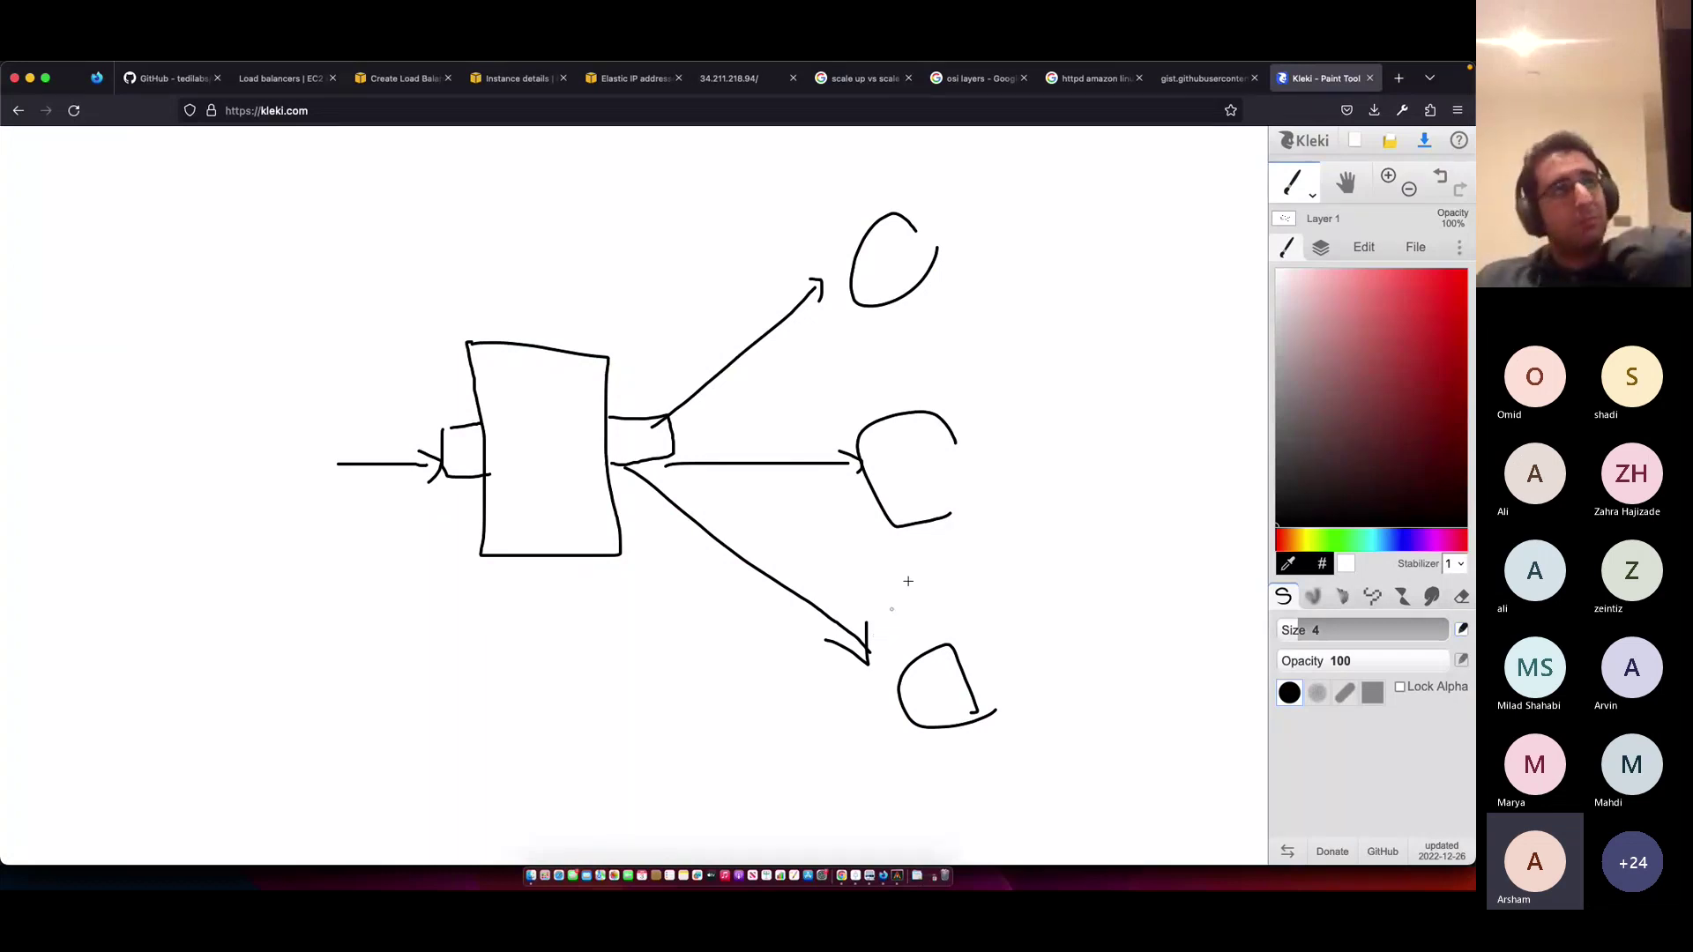
# - Return to the load balancer wizard, keep the HTTP listener protocol, and proceed to security group assignment
pyautogui.click(404, 77)
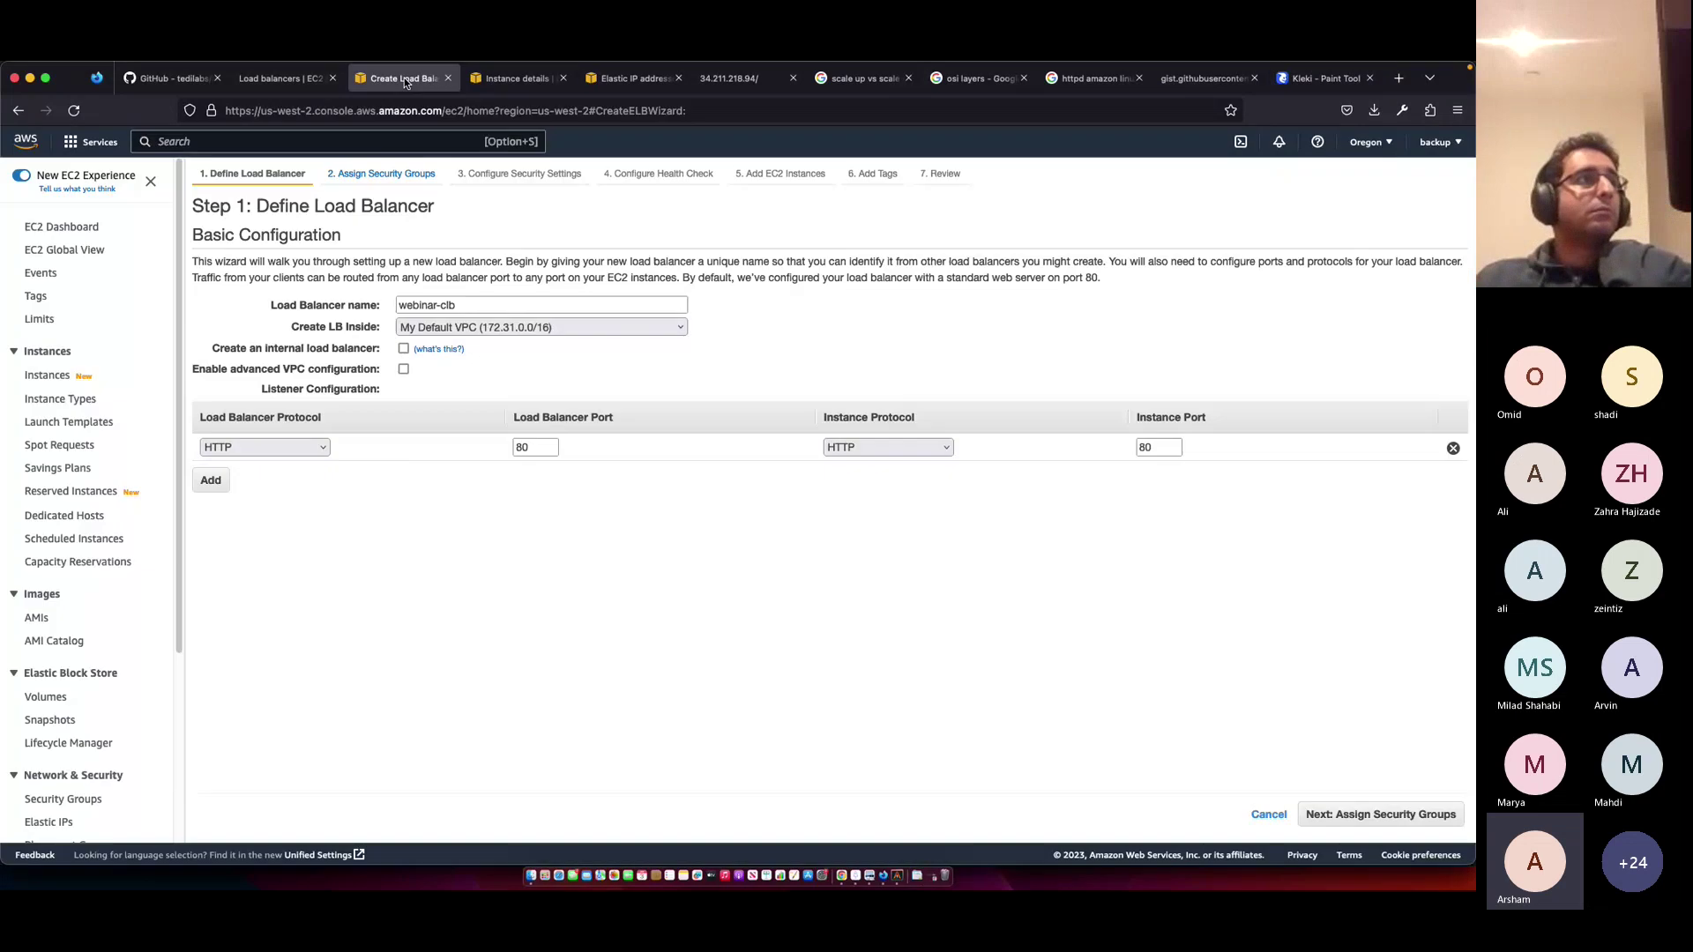
pyautogui.click(303, 449)
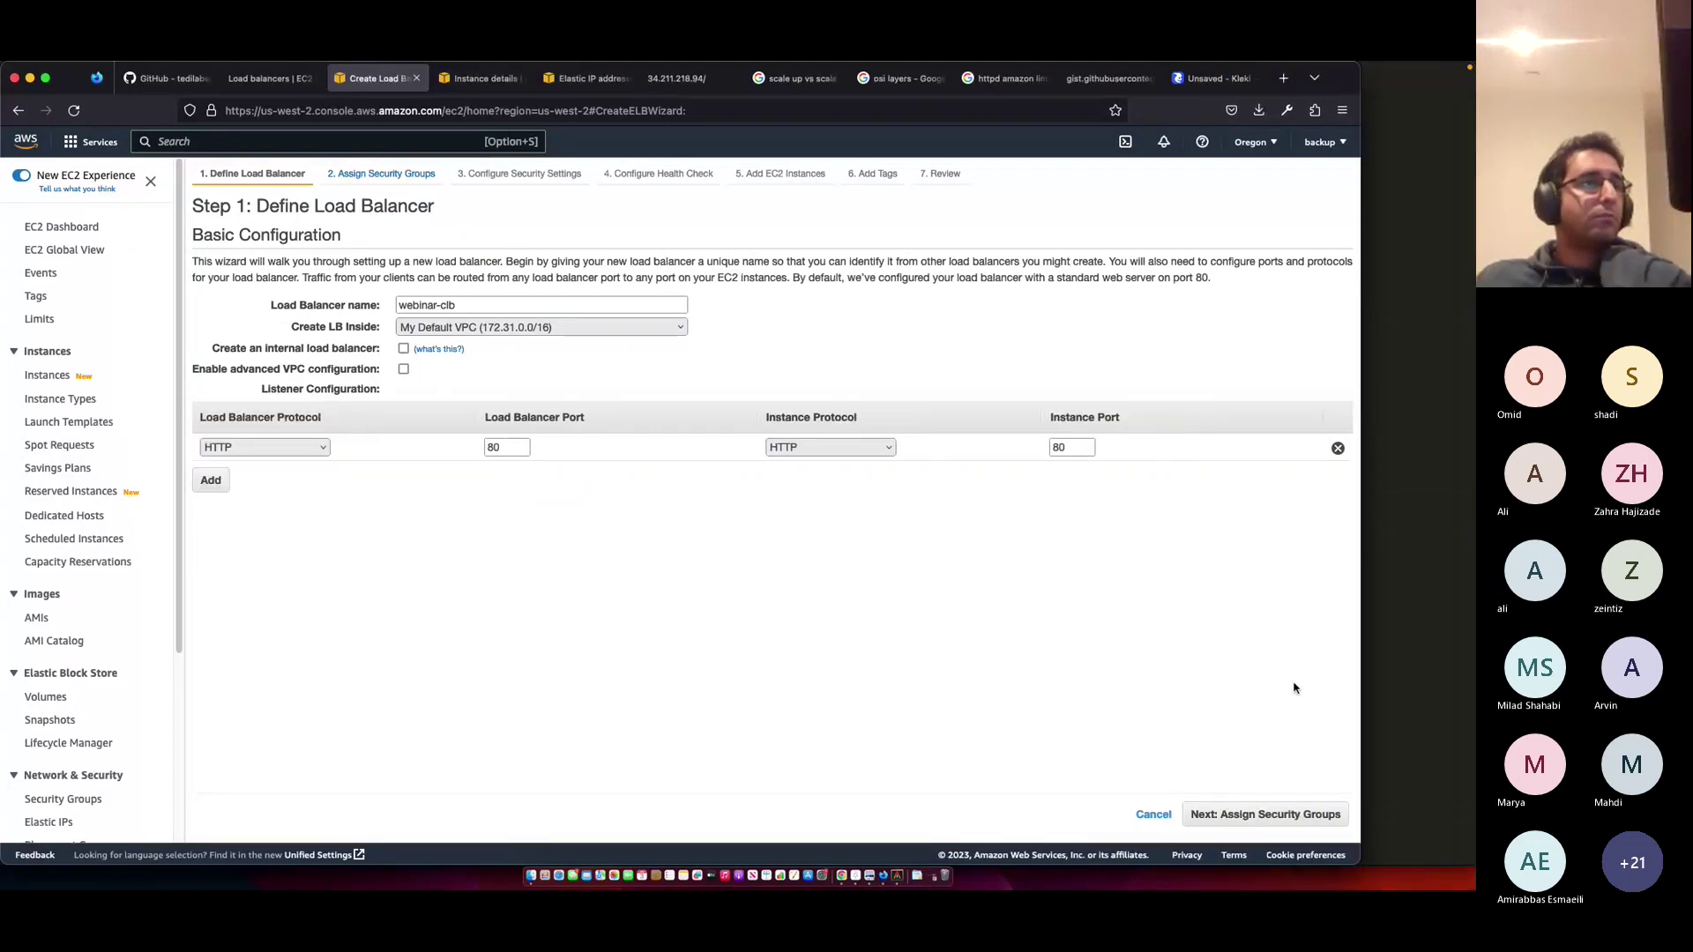
pyautogui.click(1245, 815)
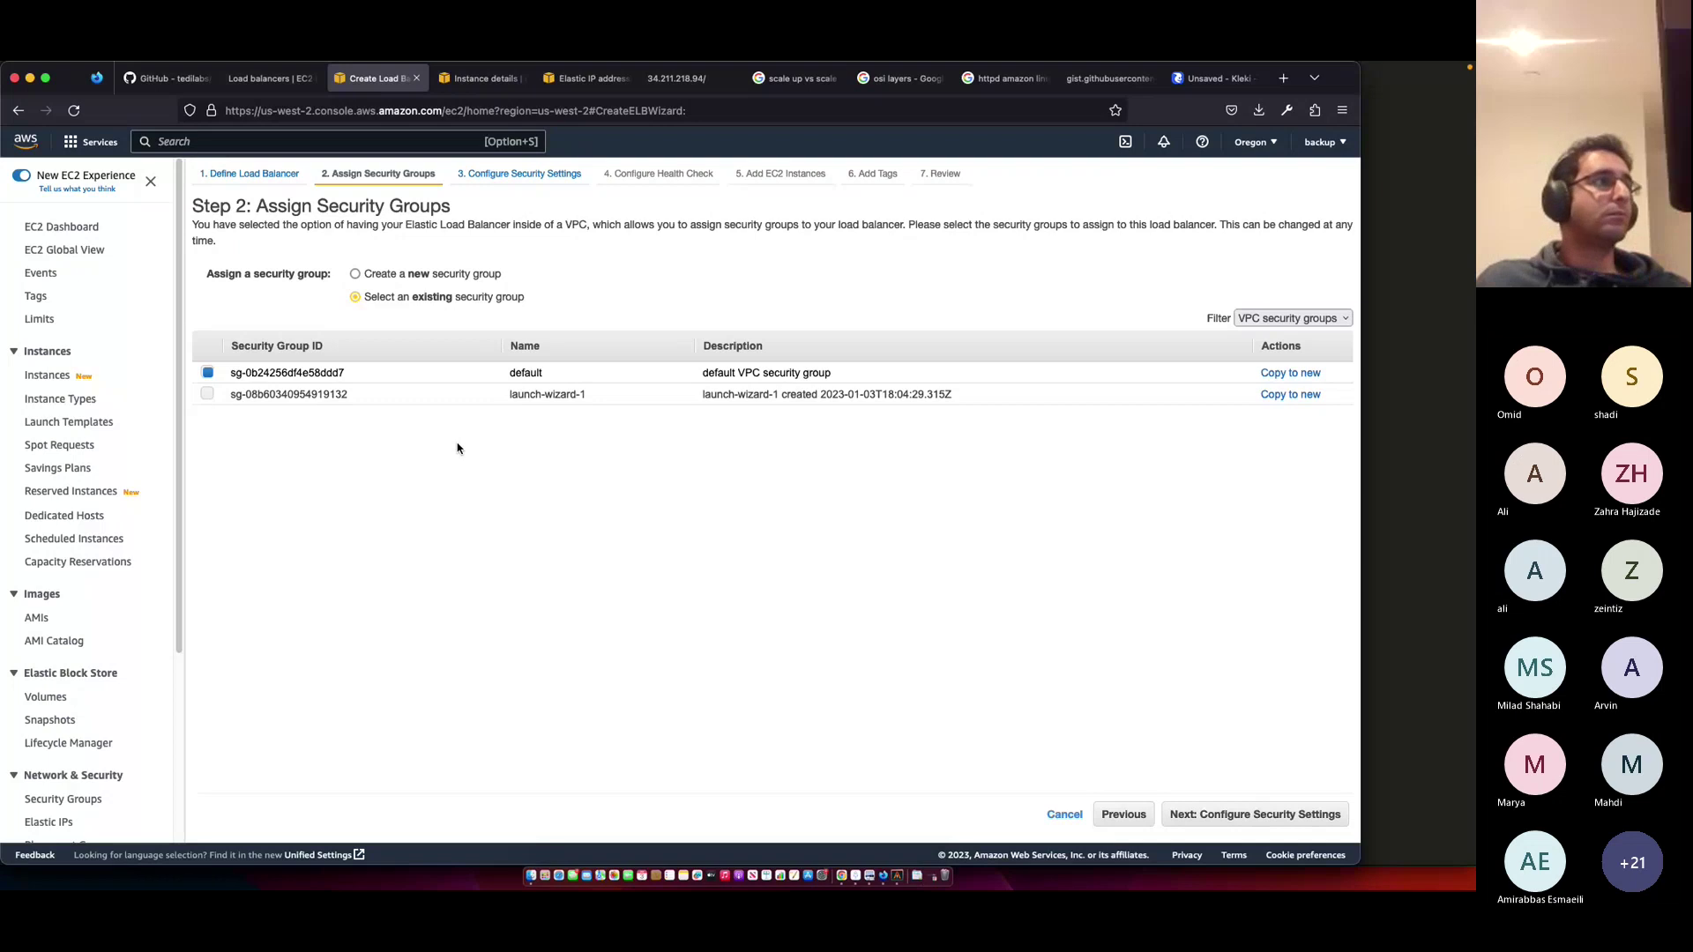
# - Choose to create a new security group and set its rule to type HTTP with source Anywhere
pyautogui.click(421, 275)
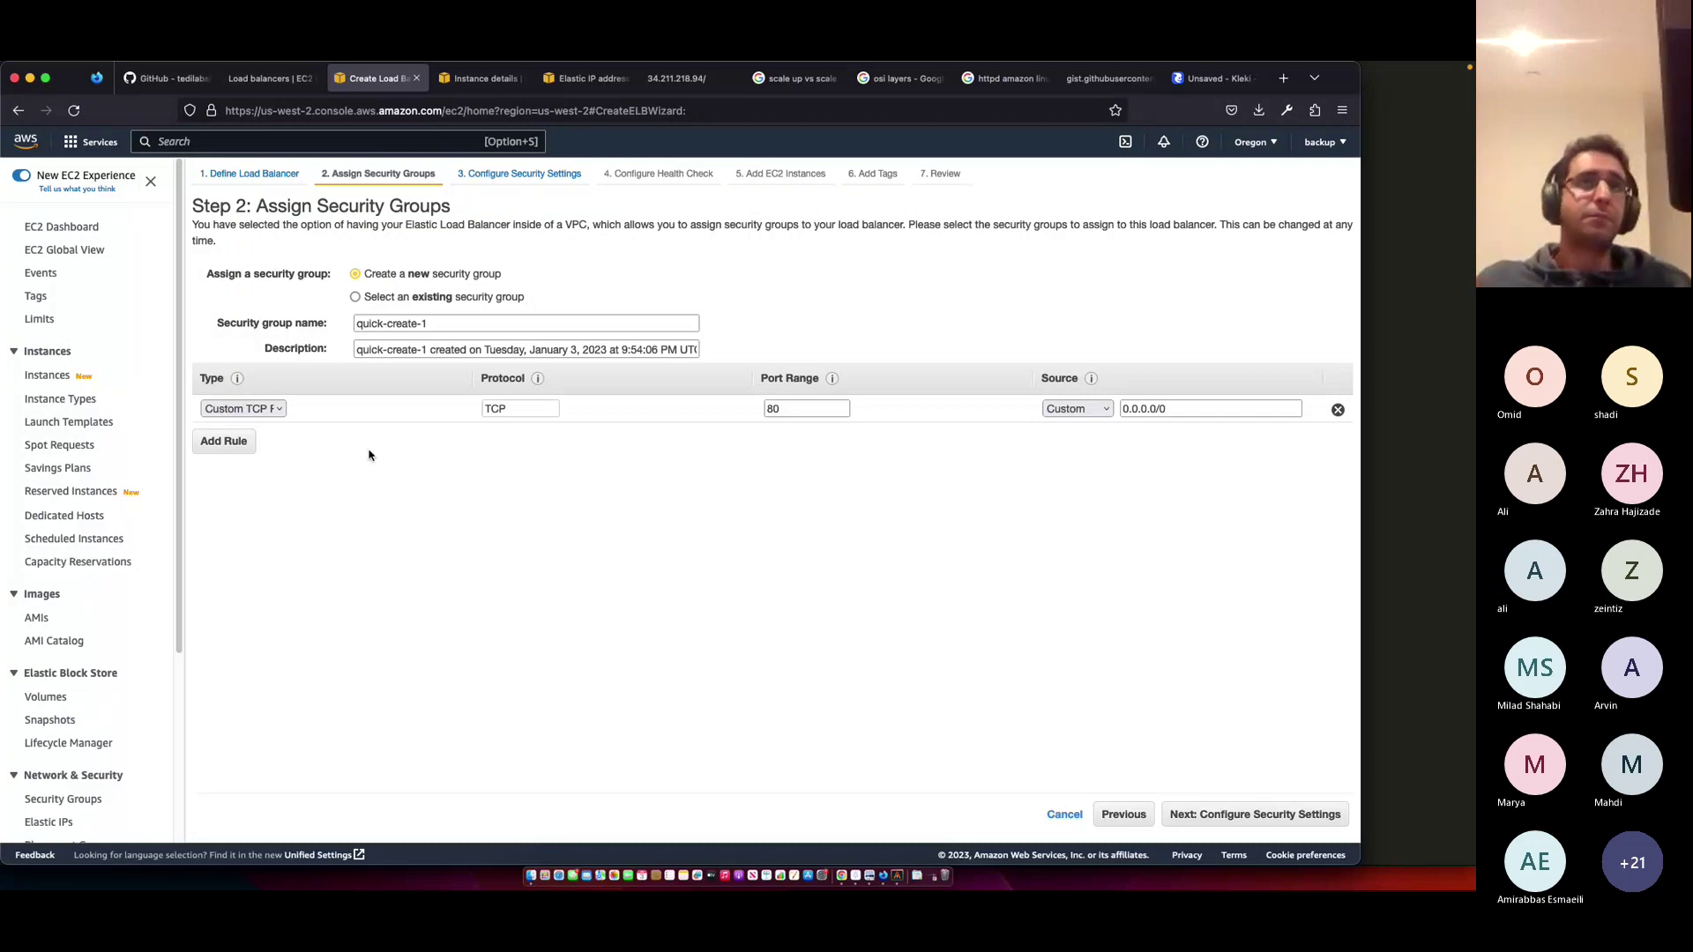
pyautogui.click(256, 408)
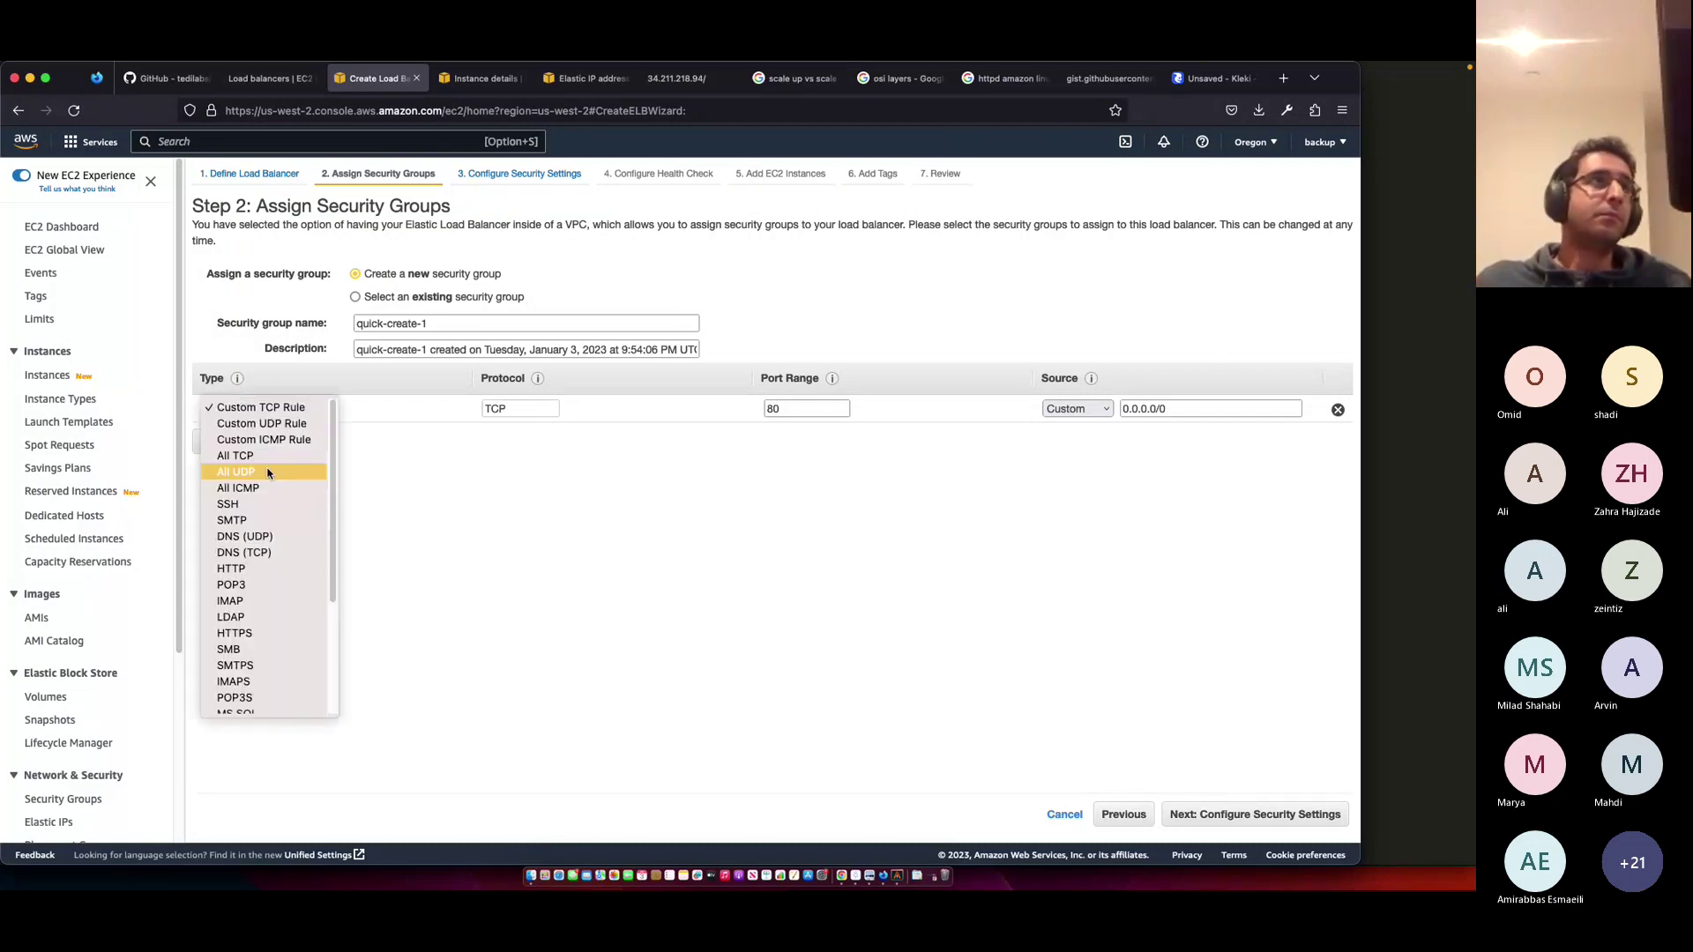
pyautogui.click(242, 569)
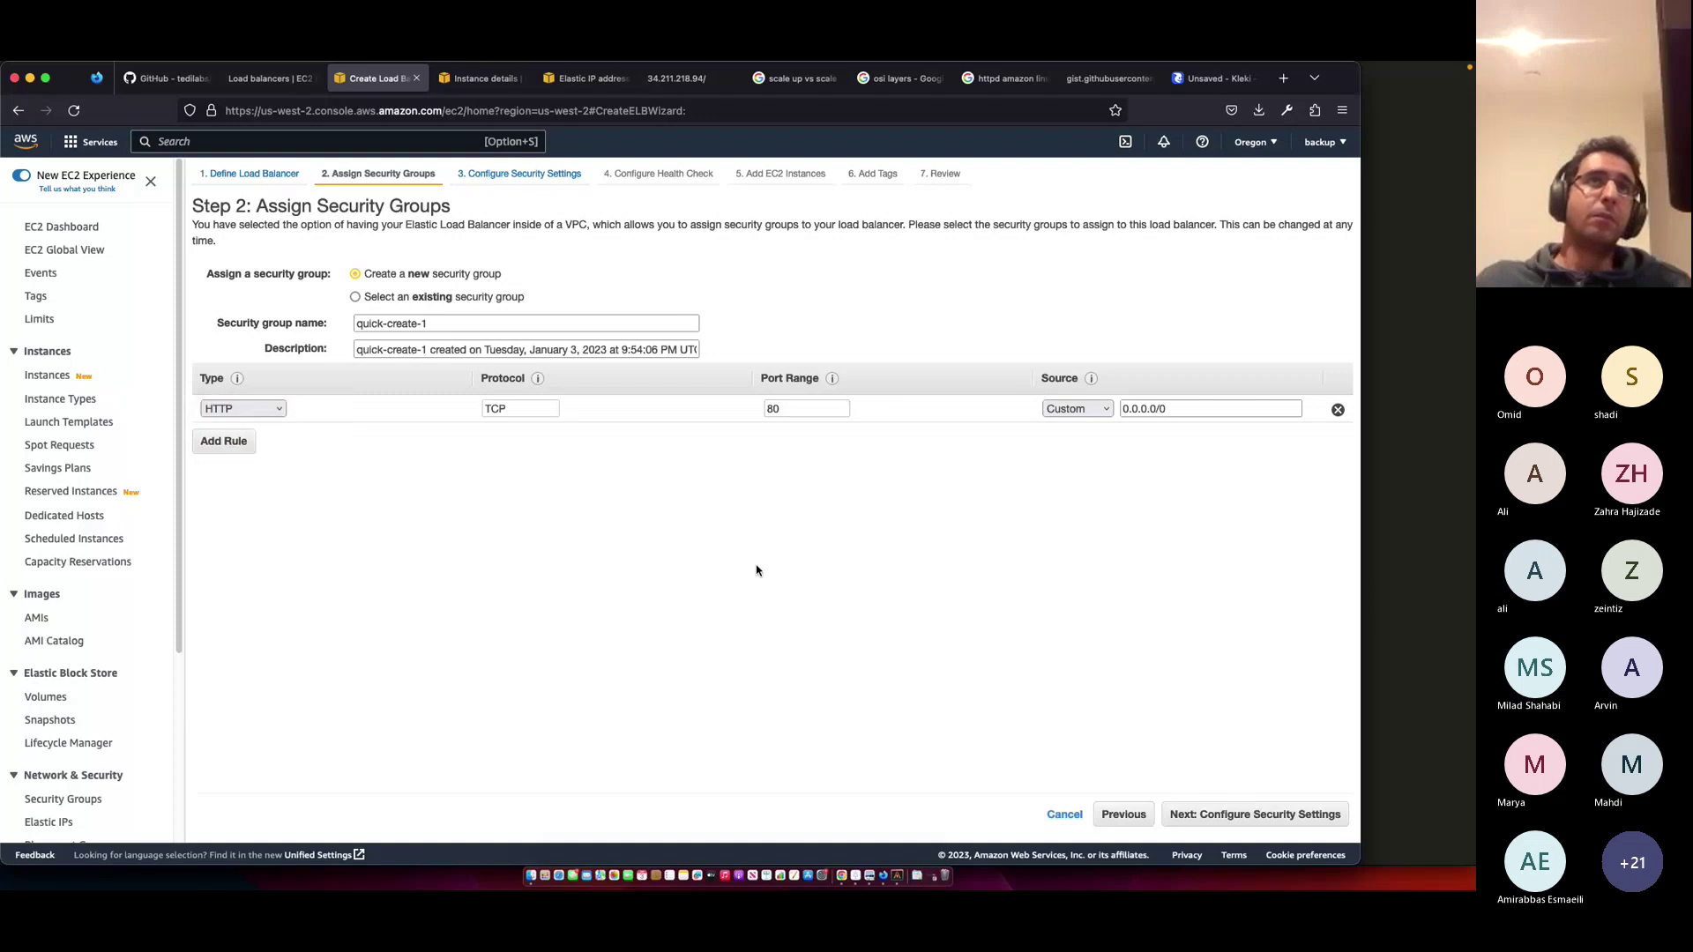
pyautogui.click(1077, 409)
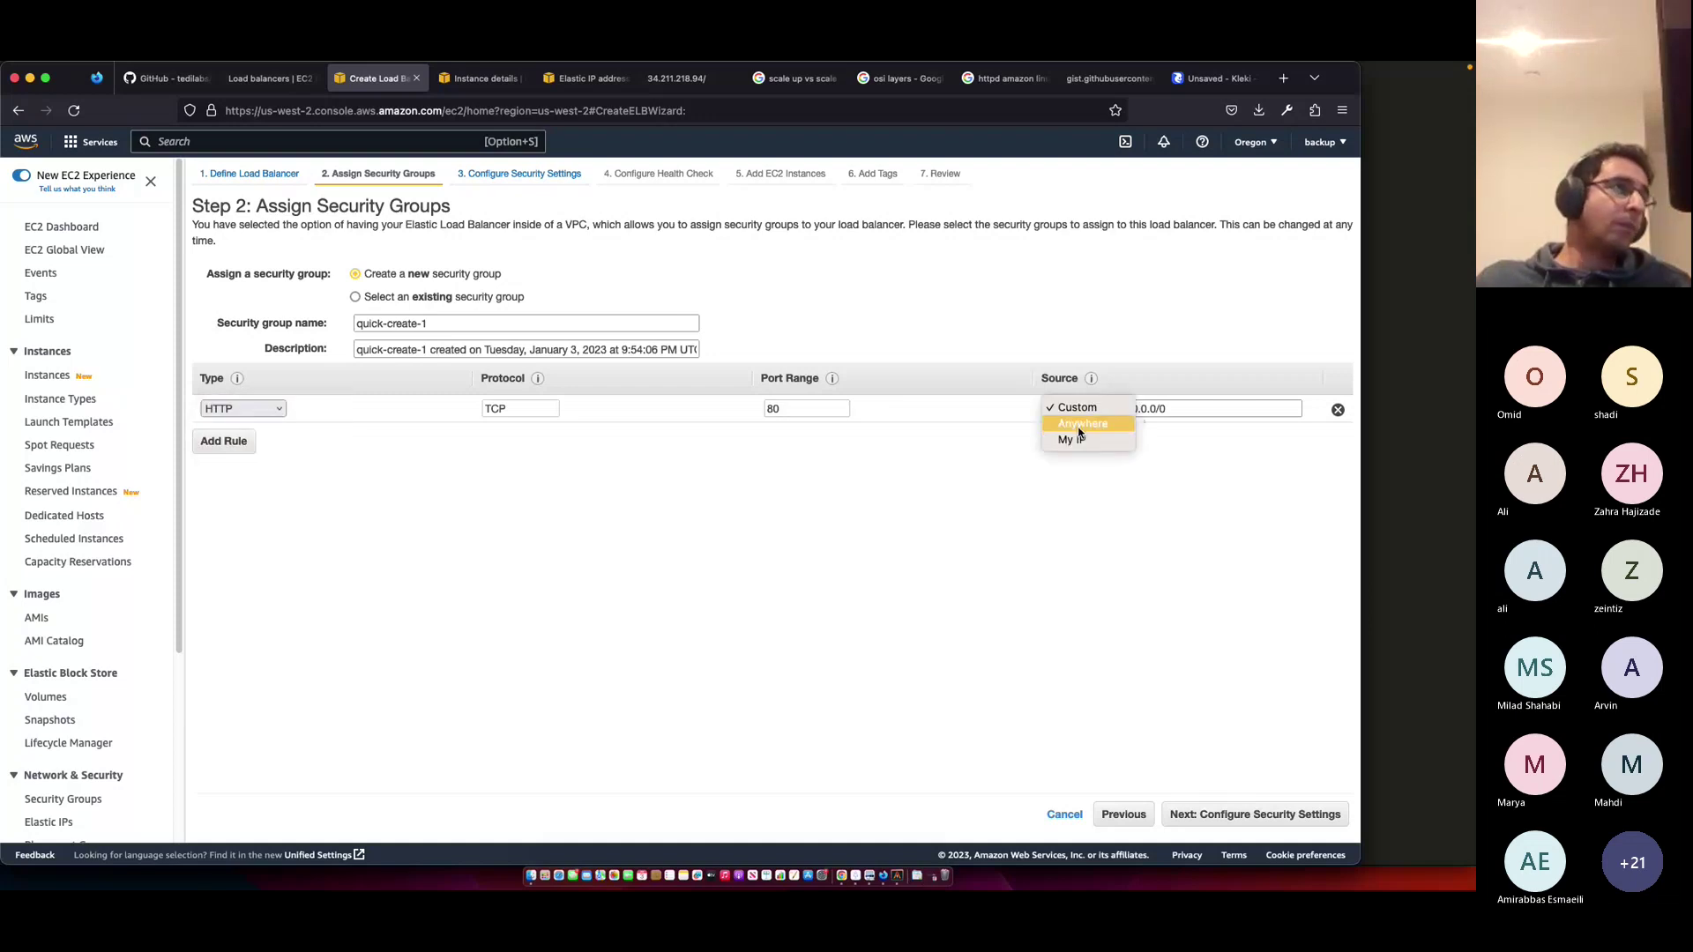
pyautogui.click(1082, 427)
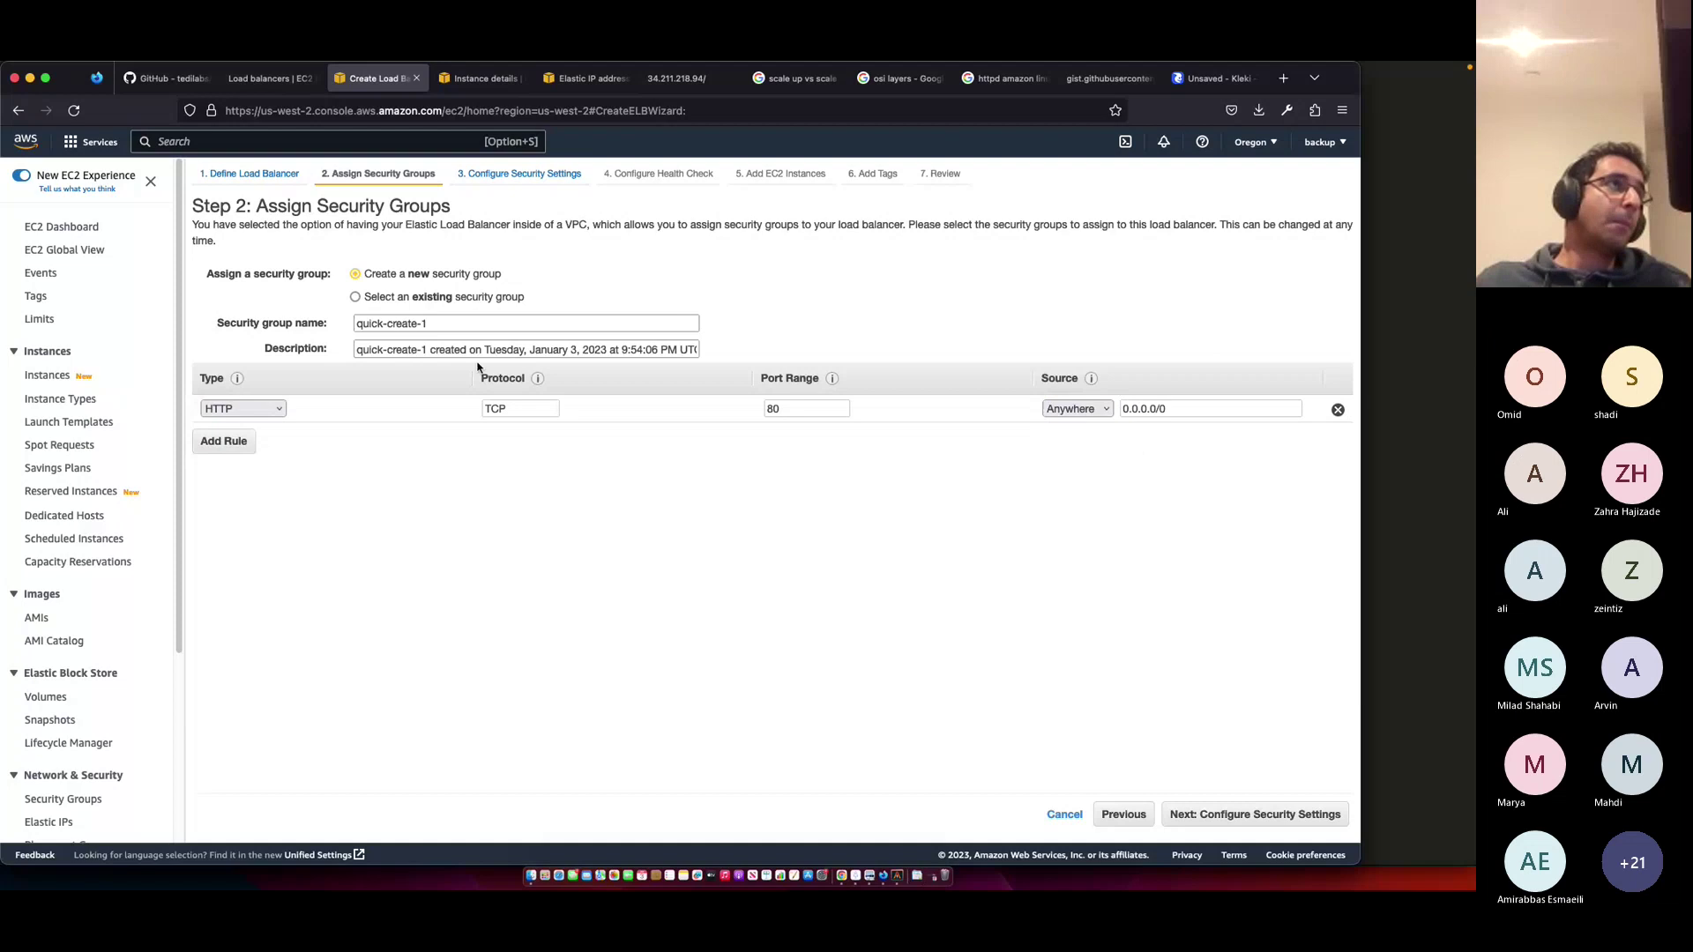
# - Name the security group webinar-sg-lb and proceed past the security settings to the health check configuration
pyautogui.click(460, 321)
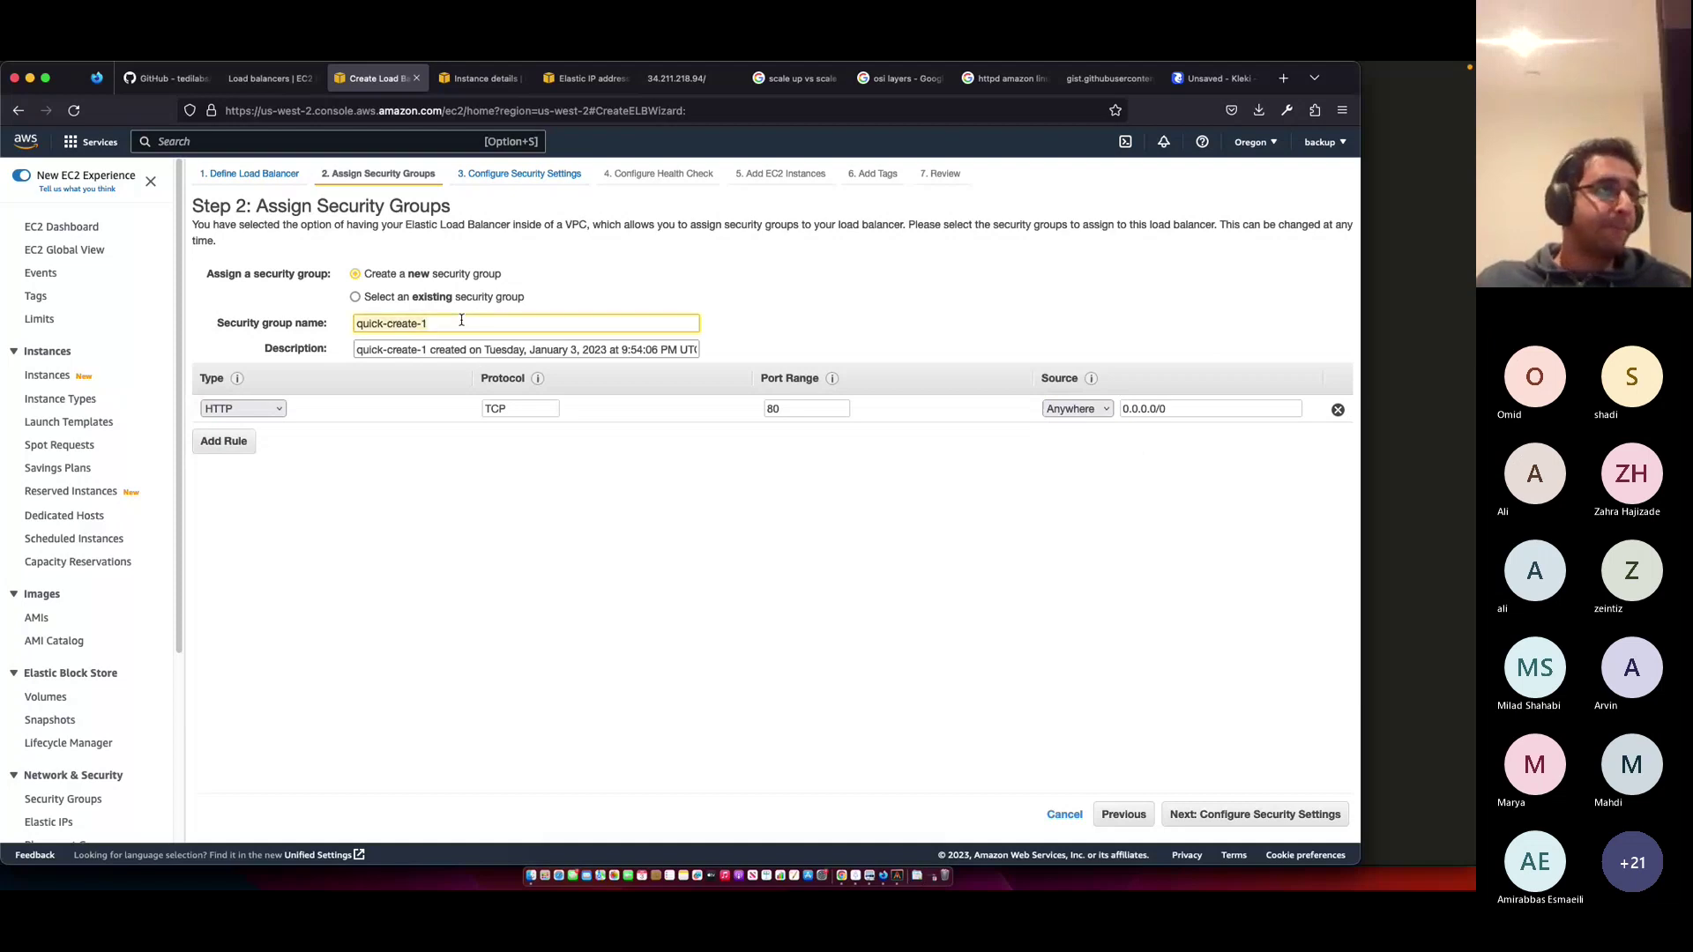
pyautogui.press('super+a')
pyautogui.write('webin')
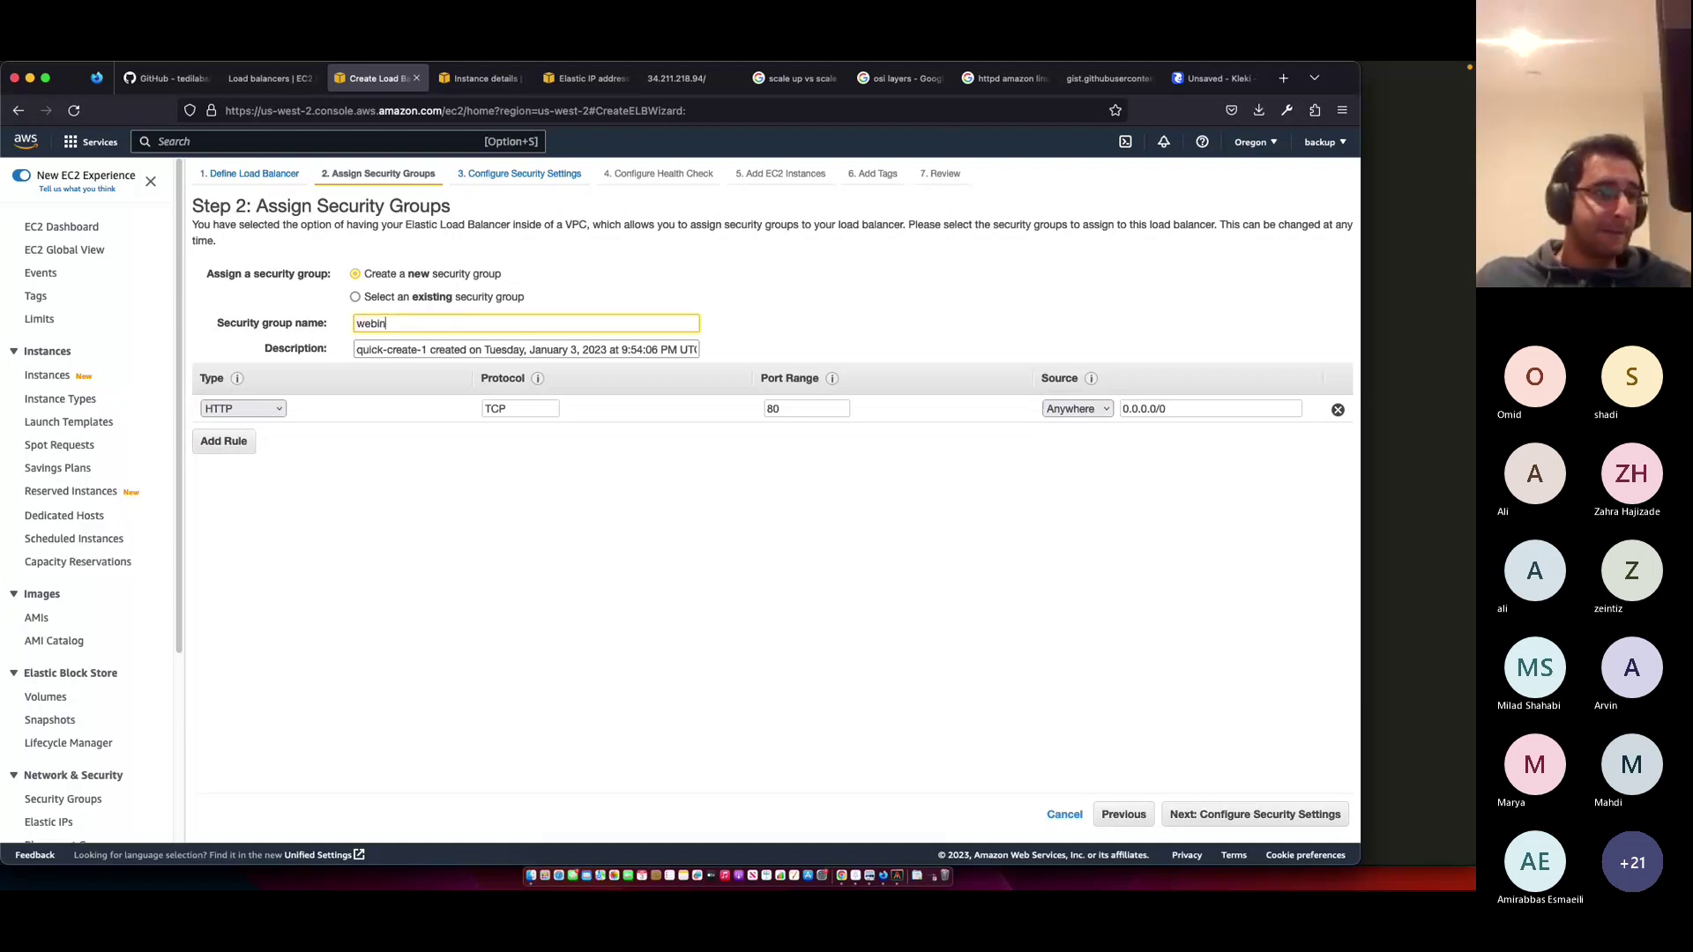
pyautogui.write('ar-sg0')
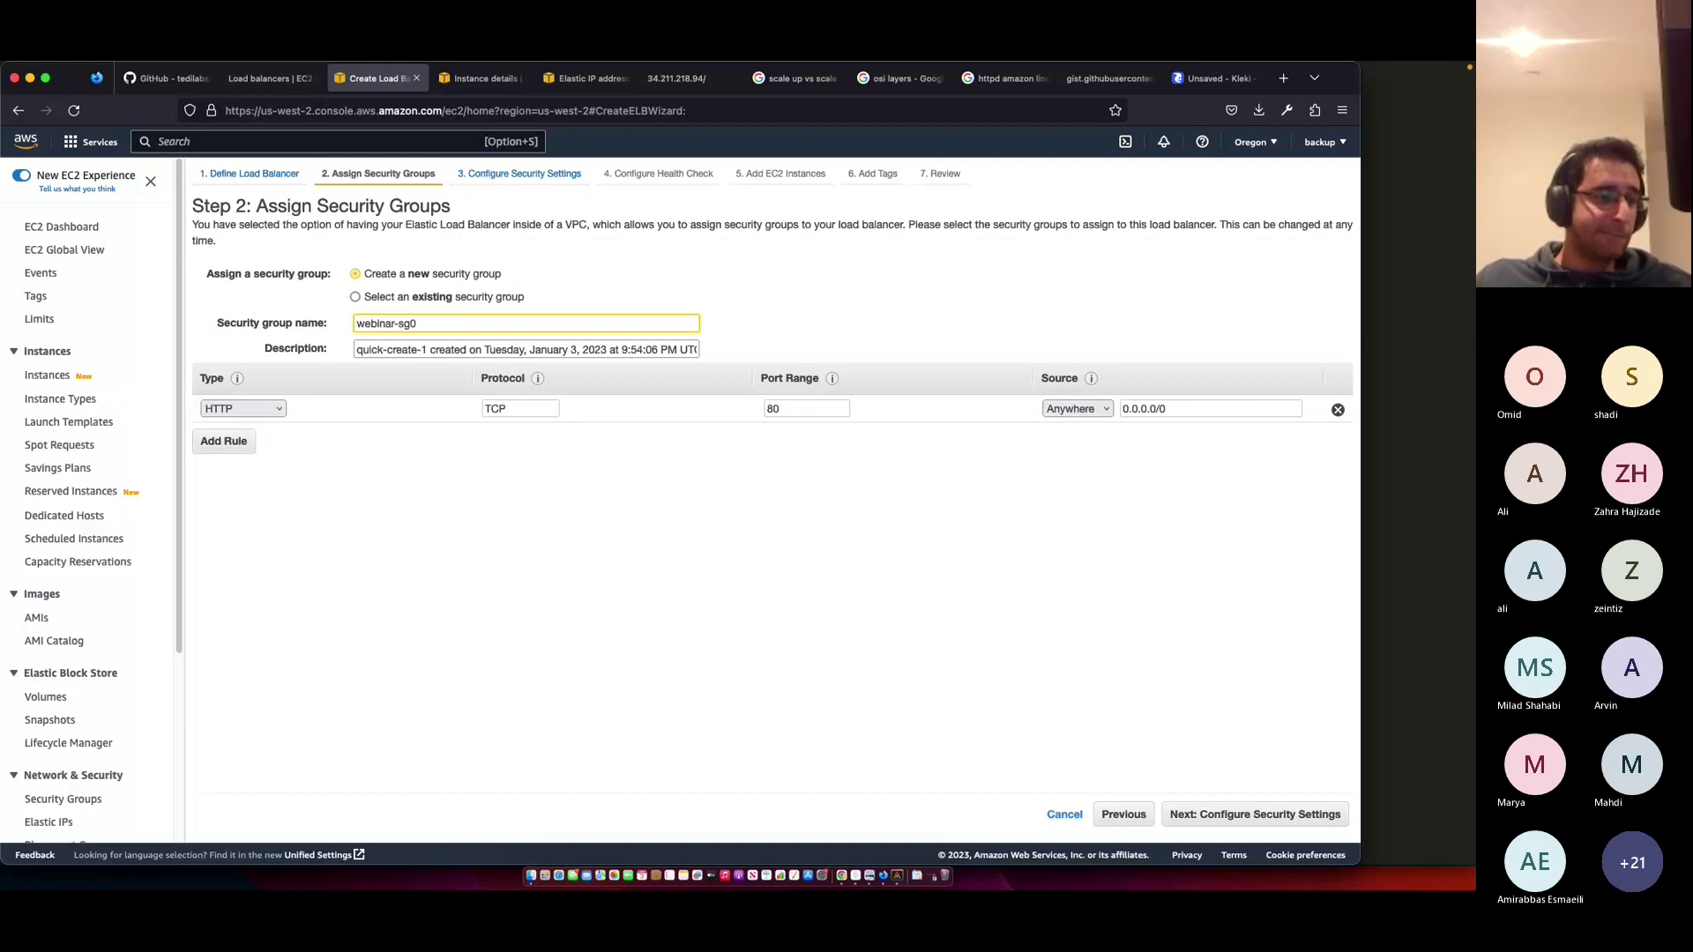
pyautogui.press('BackSpace')
pyautogui.write('-l')
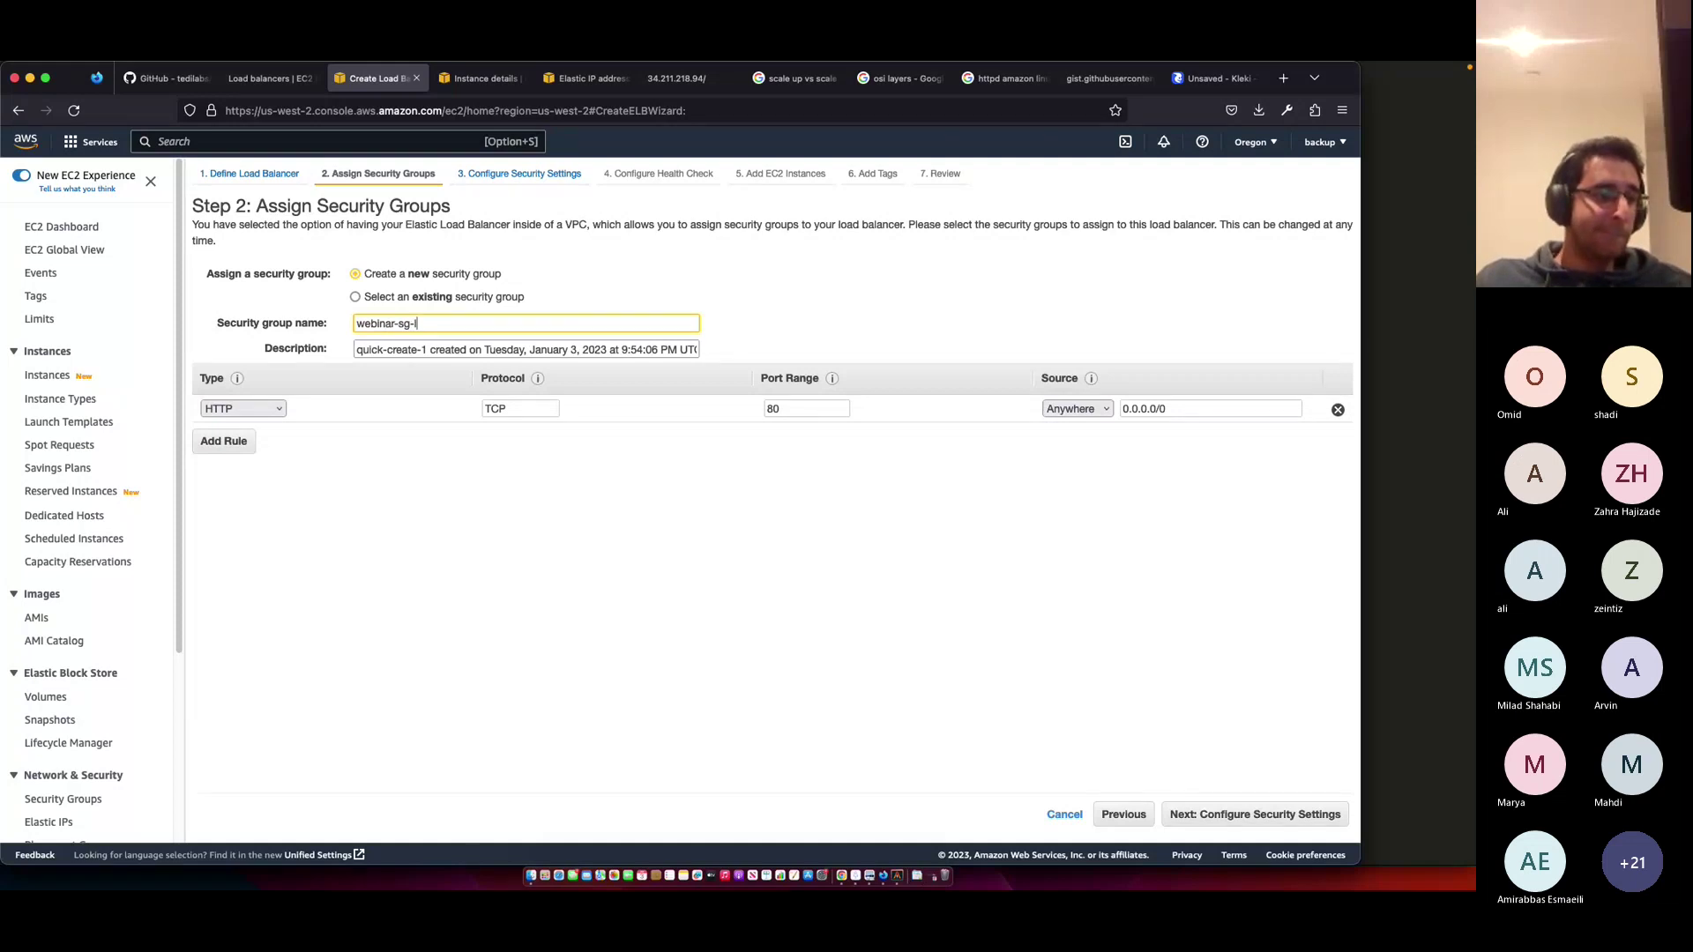
pyautogui.write('b')
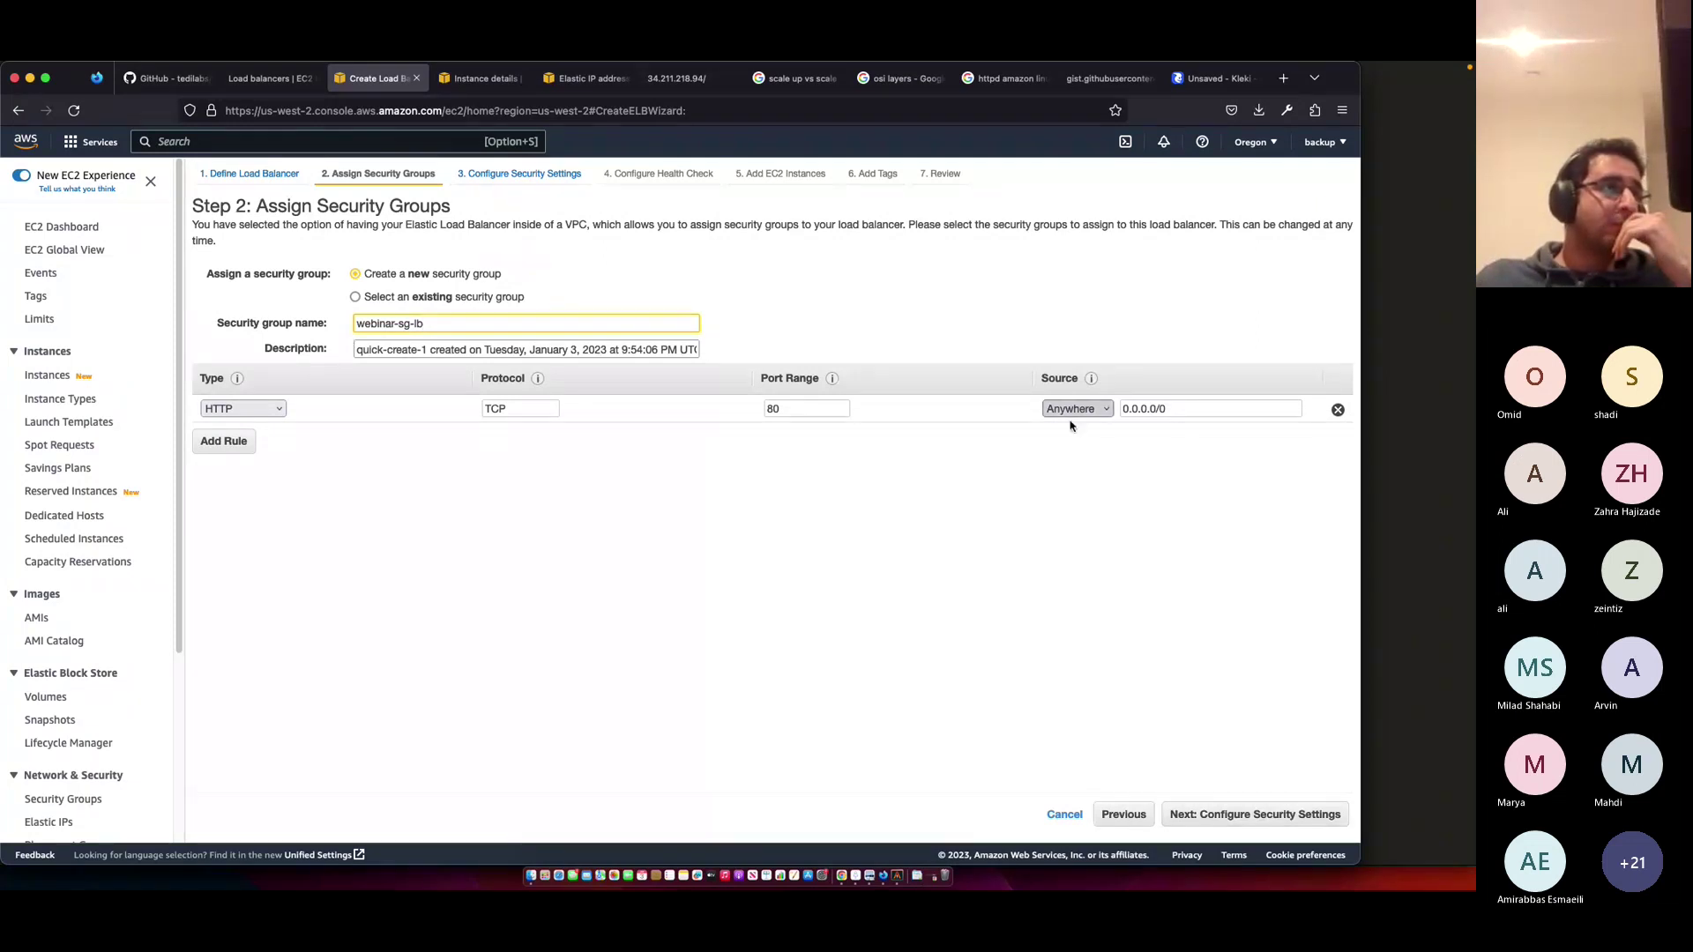
pyautogui.click(1244, 815)
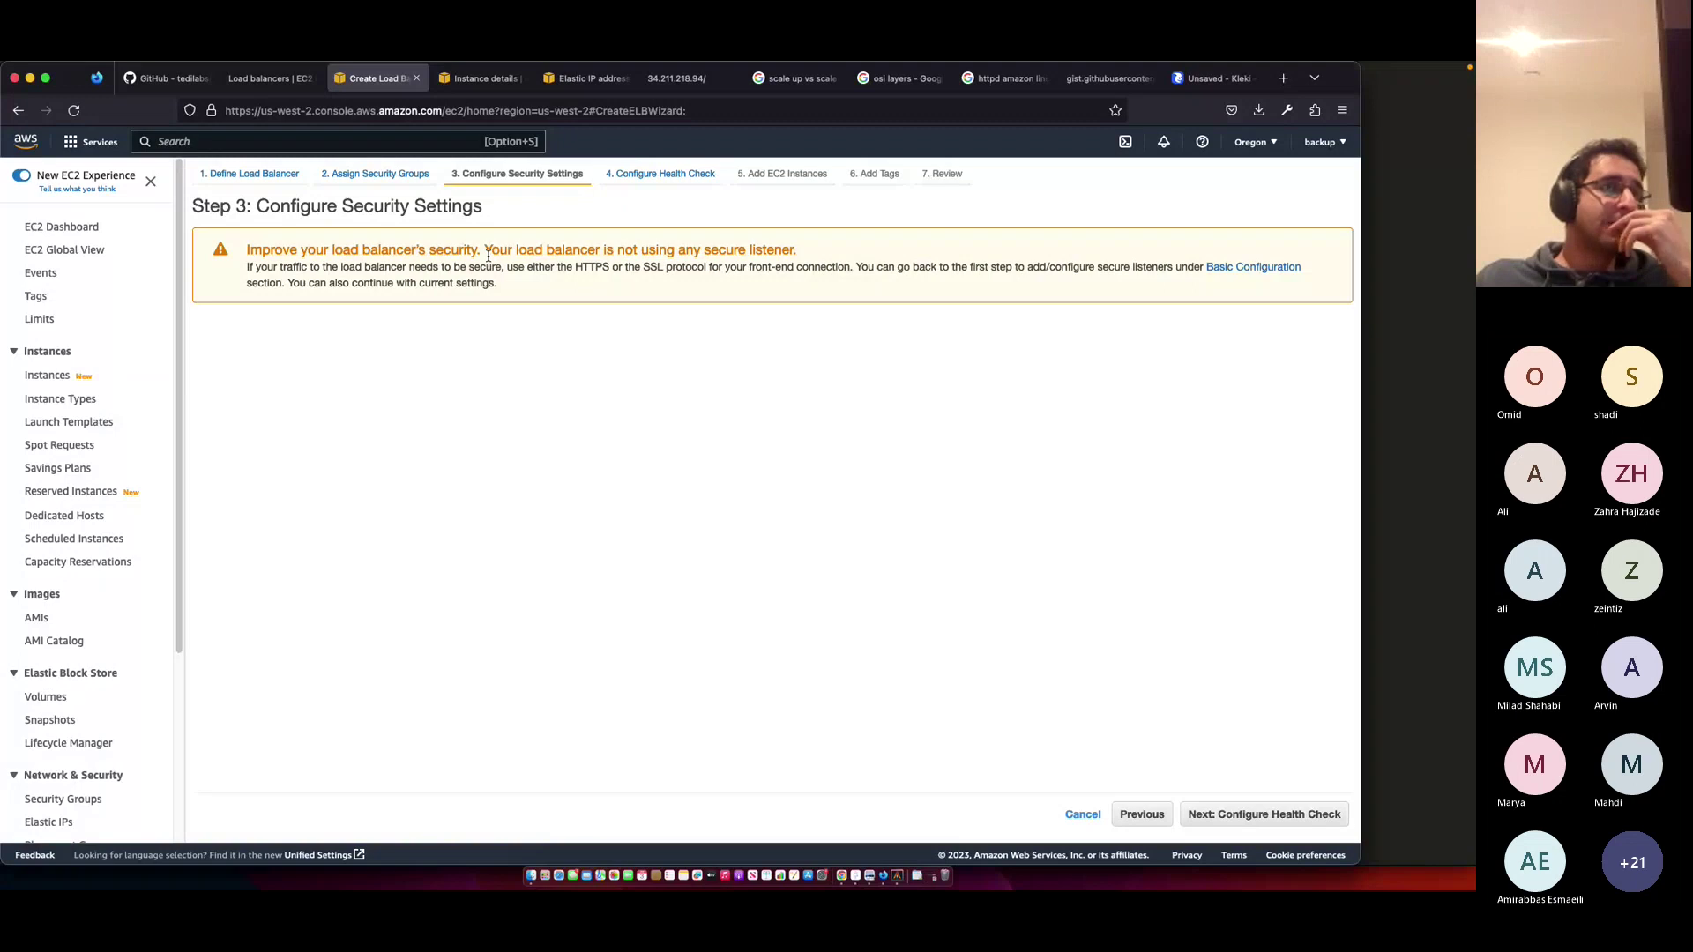
pyautogui.click(1264, 814)
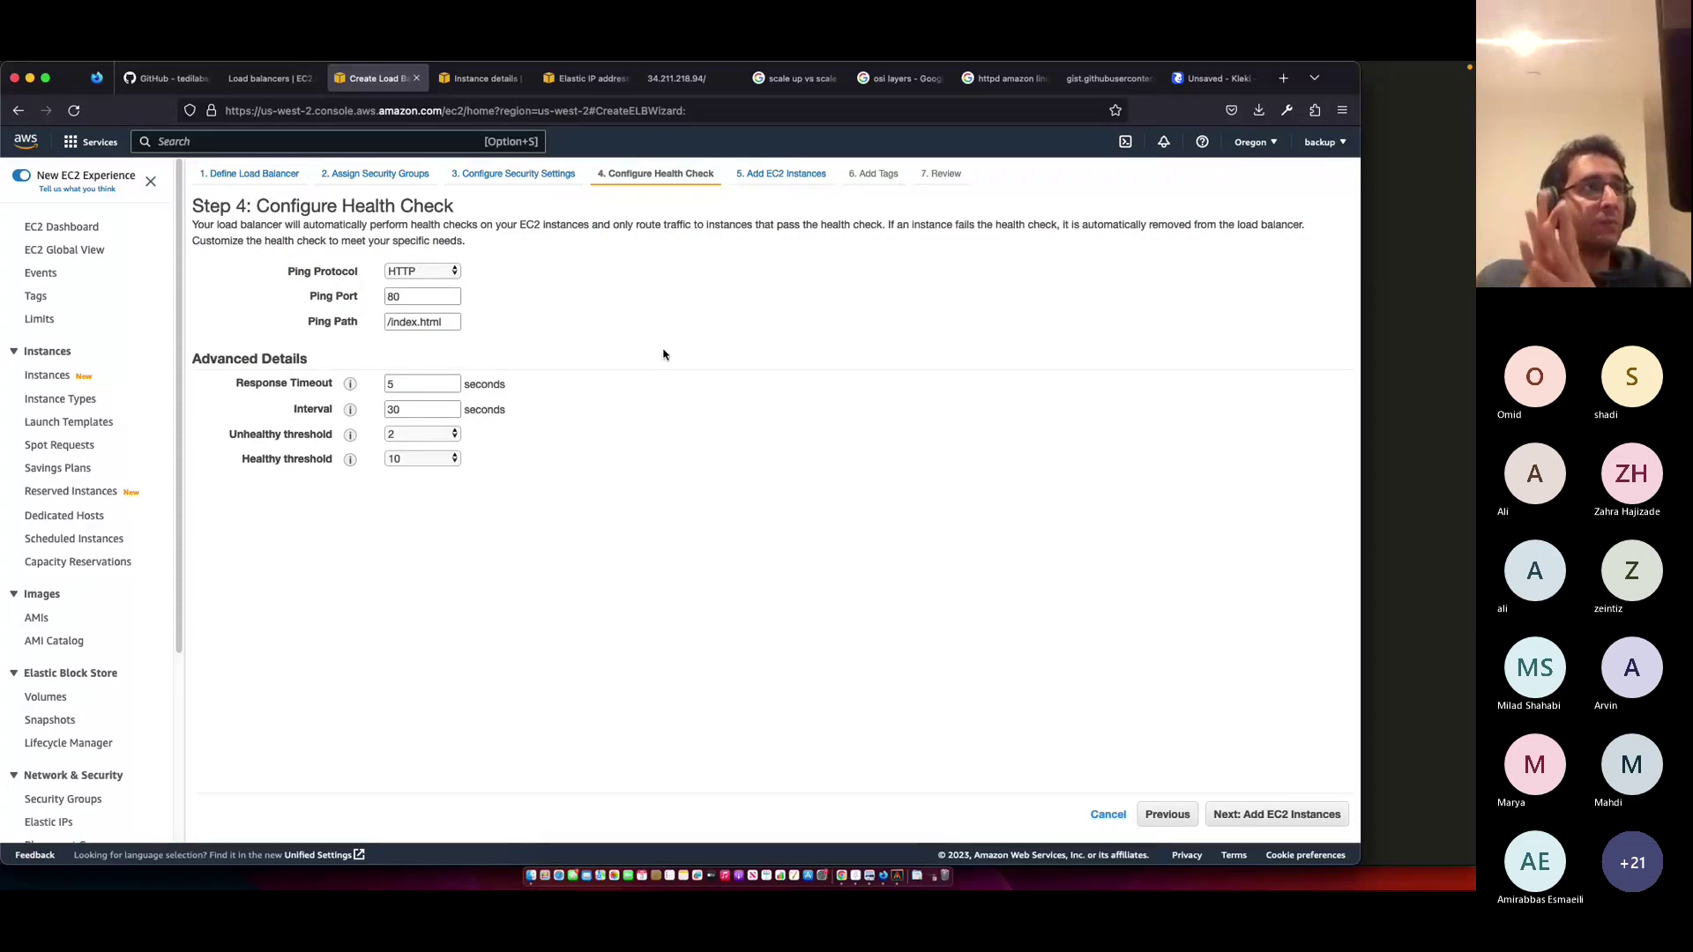
# - In the Kleki sketch, draw a red arrow toward the upper circle and write a 1 and 200 above it
pyautogui.hotkey('ctrl', 'Tab')
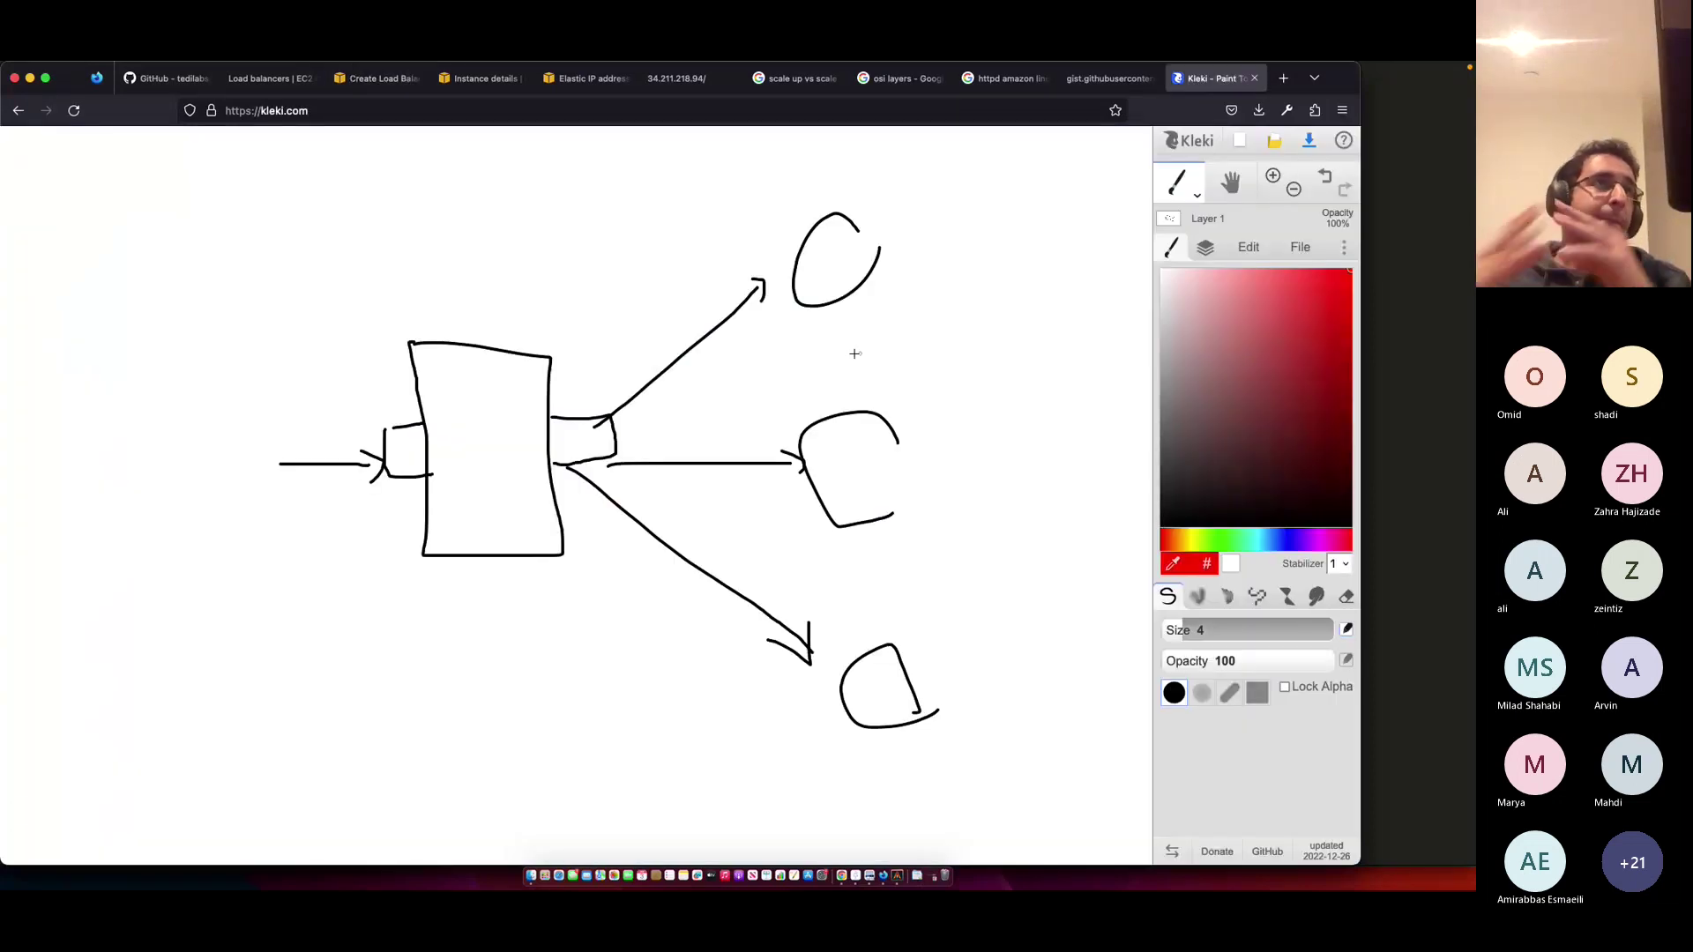
pyautogui.moveTo(597, 401)
pyautogui.mouseDown()
pyautogui.moveTo(761, 278)
pyautogui.moveTo(758, 299)
pyautogui.mouseUp()
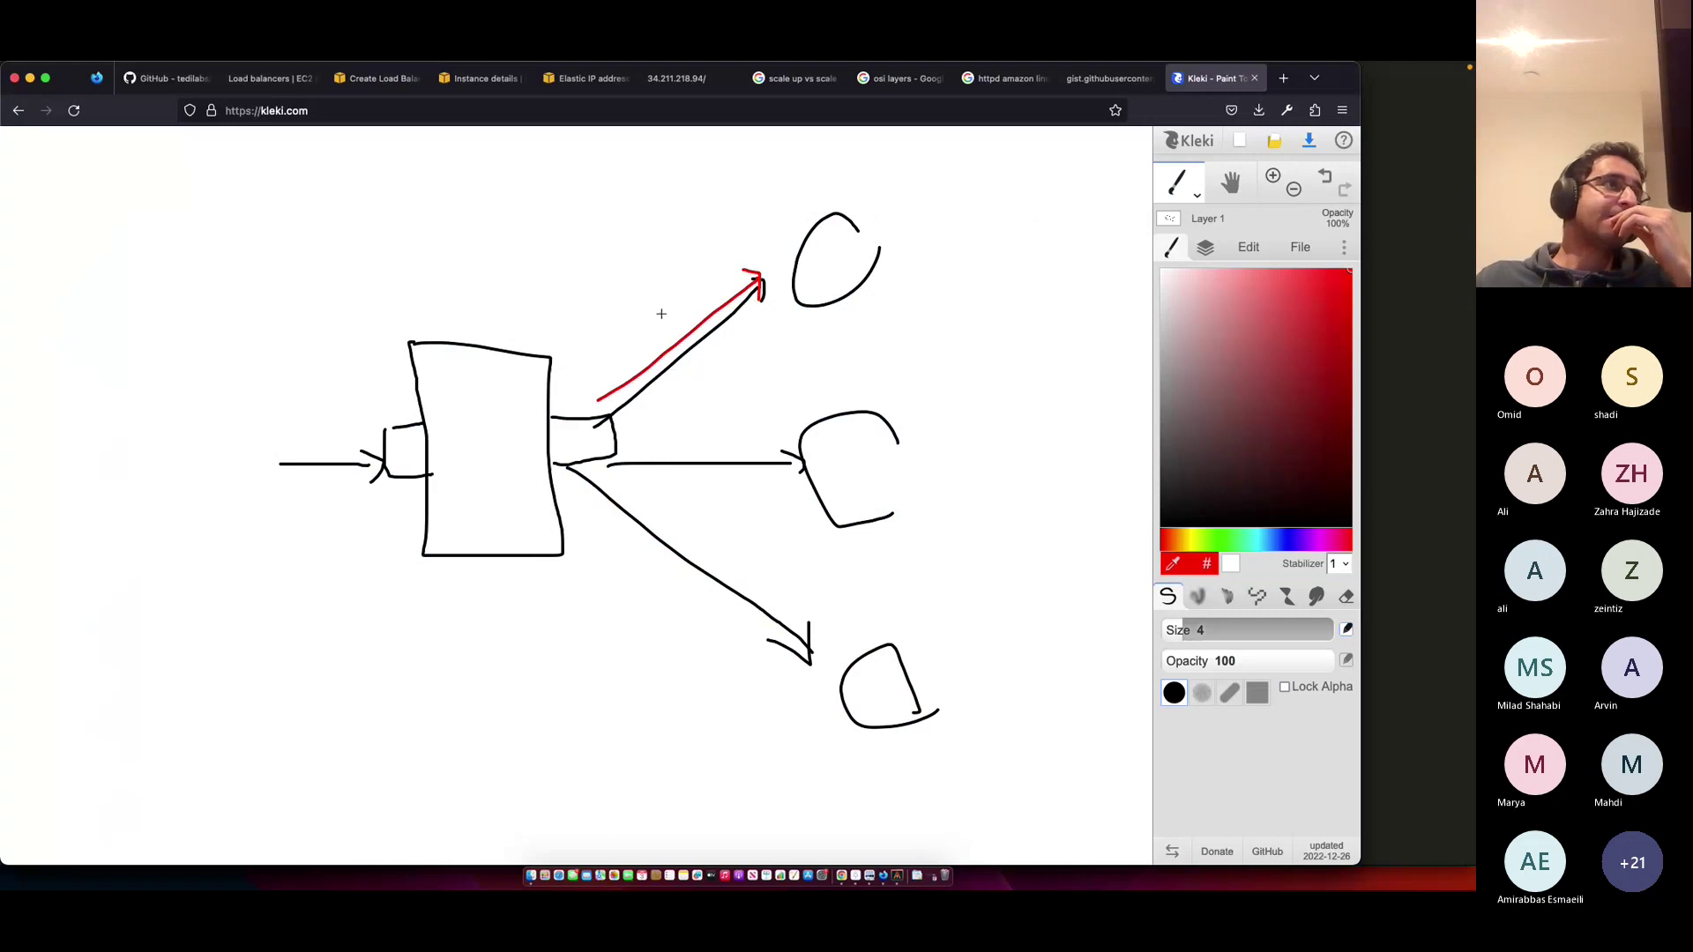
pyautogui.moveTo(643, 288); pyautogui.dragTo(643, 338)
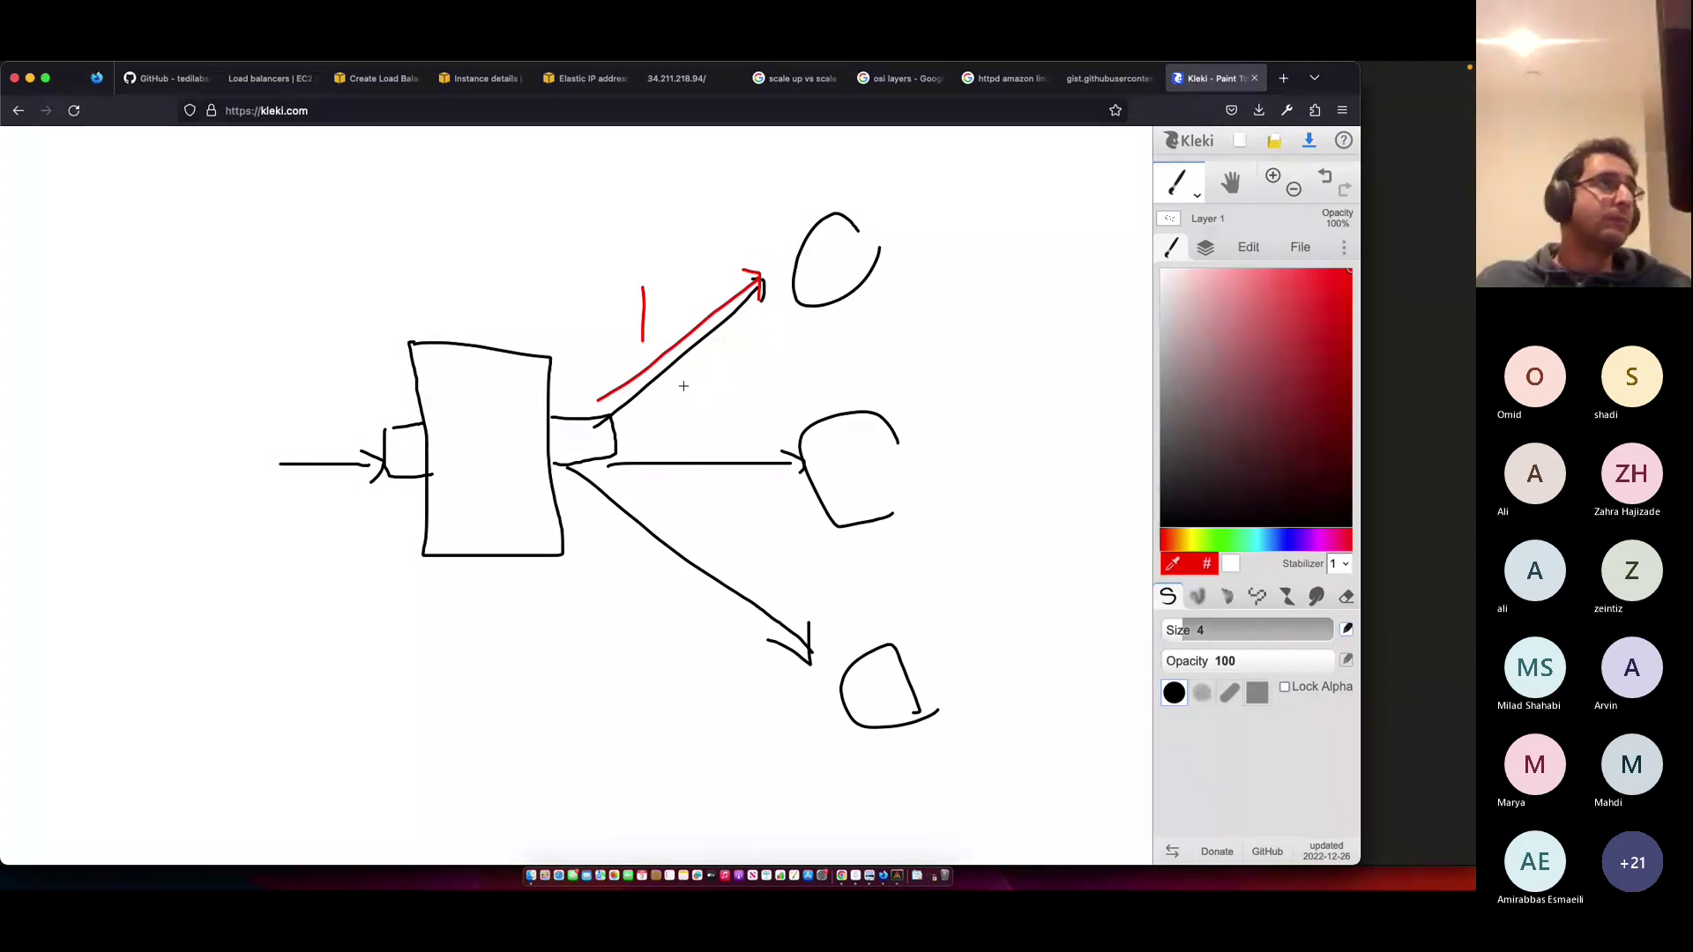
pyautogui.moveTo(557, 217)
pyautogui.mouseDown()
pyautogui.moveTo(579, 233)
pyautogui.moveTo(602, 218)
pyautogui.mouseUp()
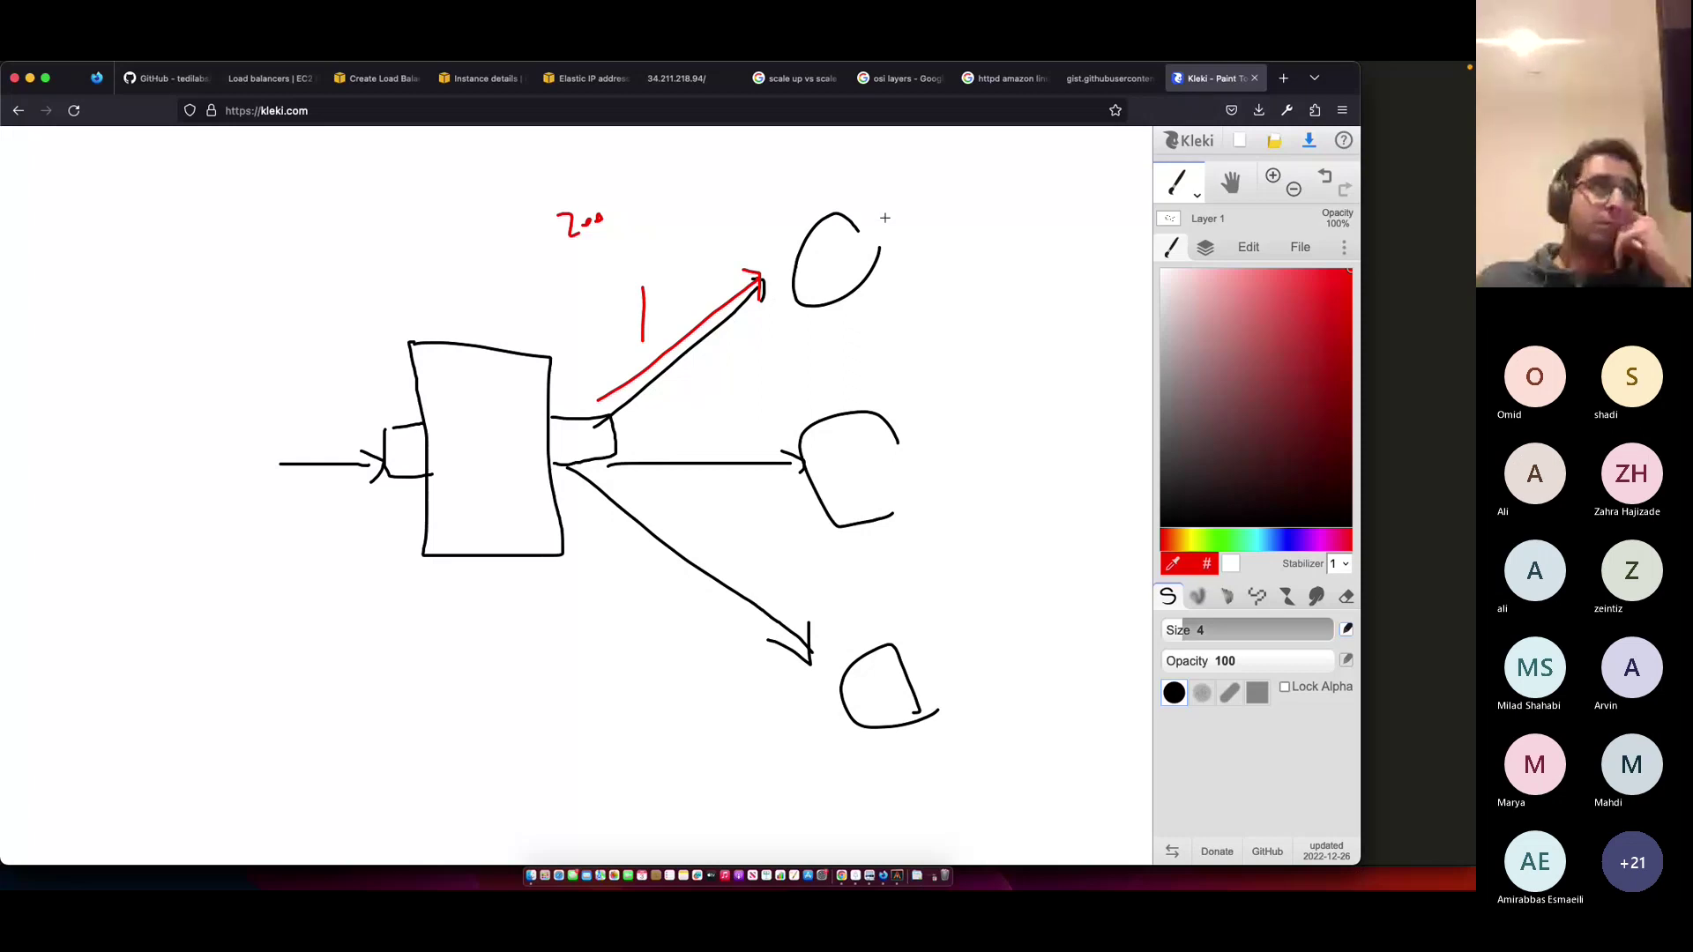
# - Back in the wizard's health check settings, set the interval to 3 seconds and the healthy threshold to 3
pyautogui.click(584, 79)
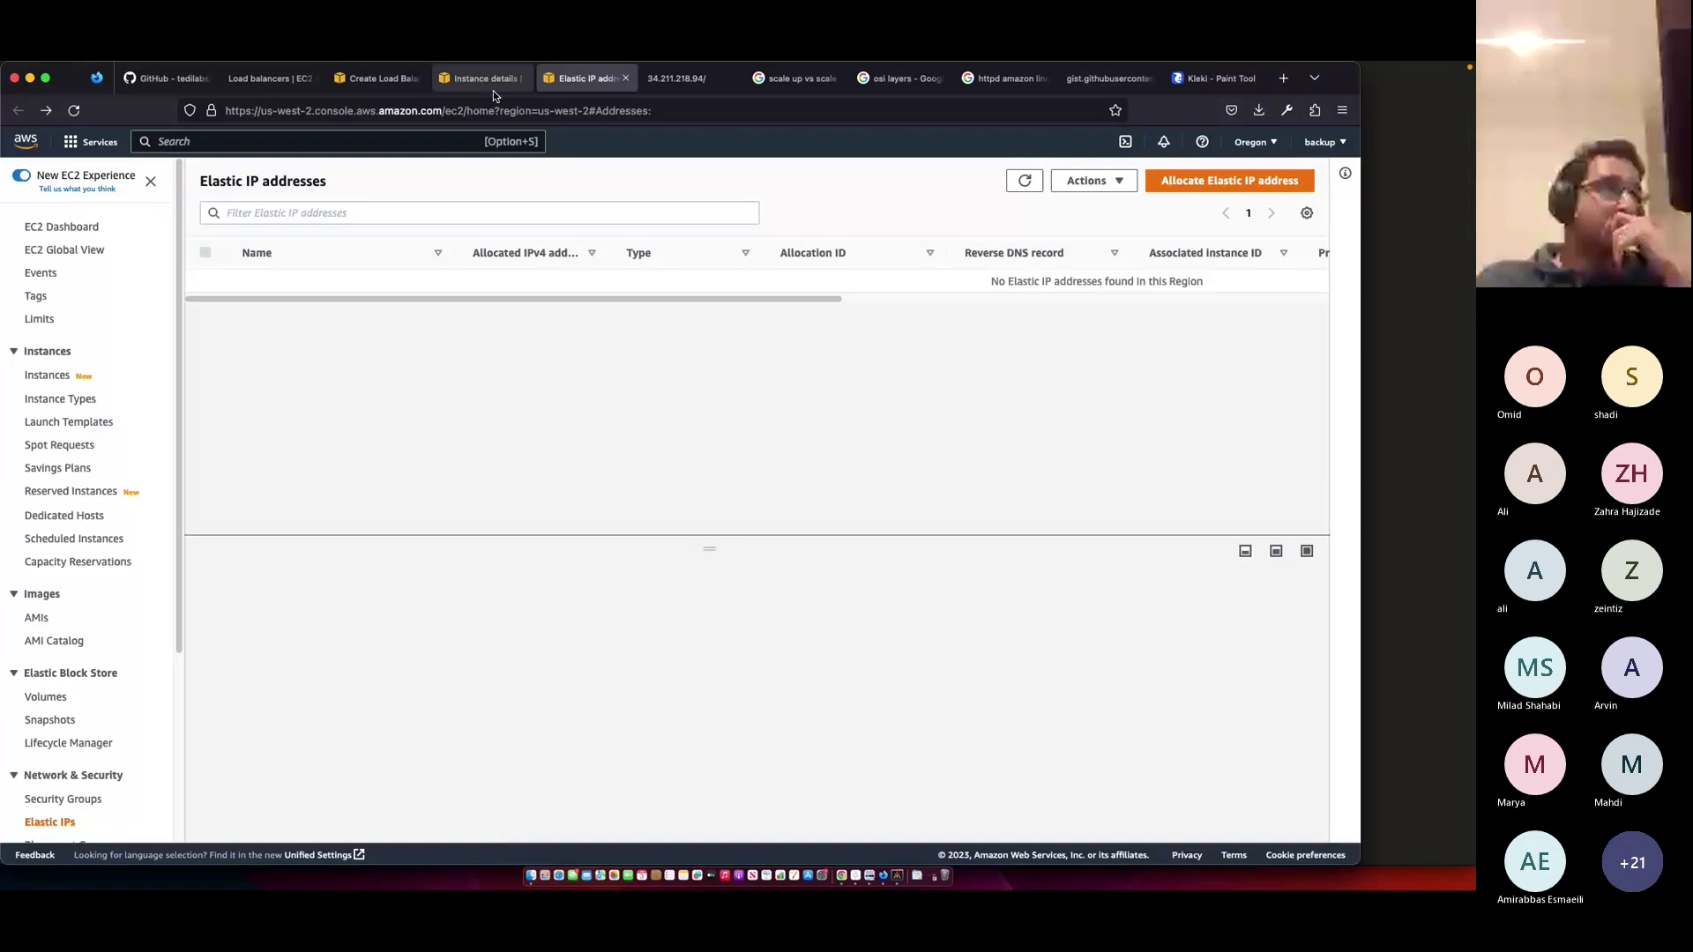
pyautogui.click(375, 78)
pyautogui.moveTo(350, 383)
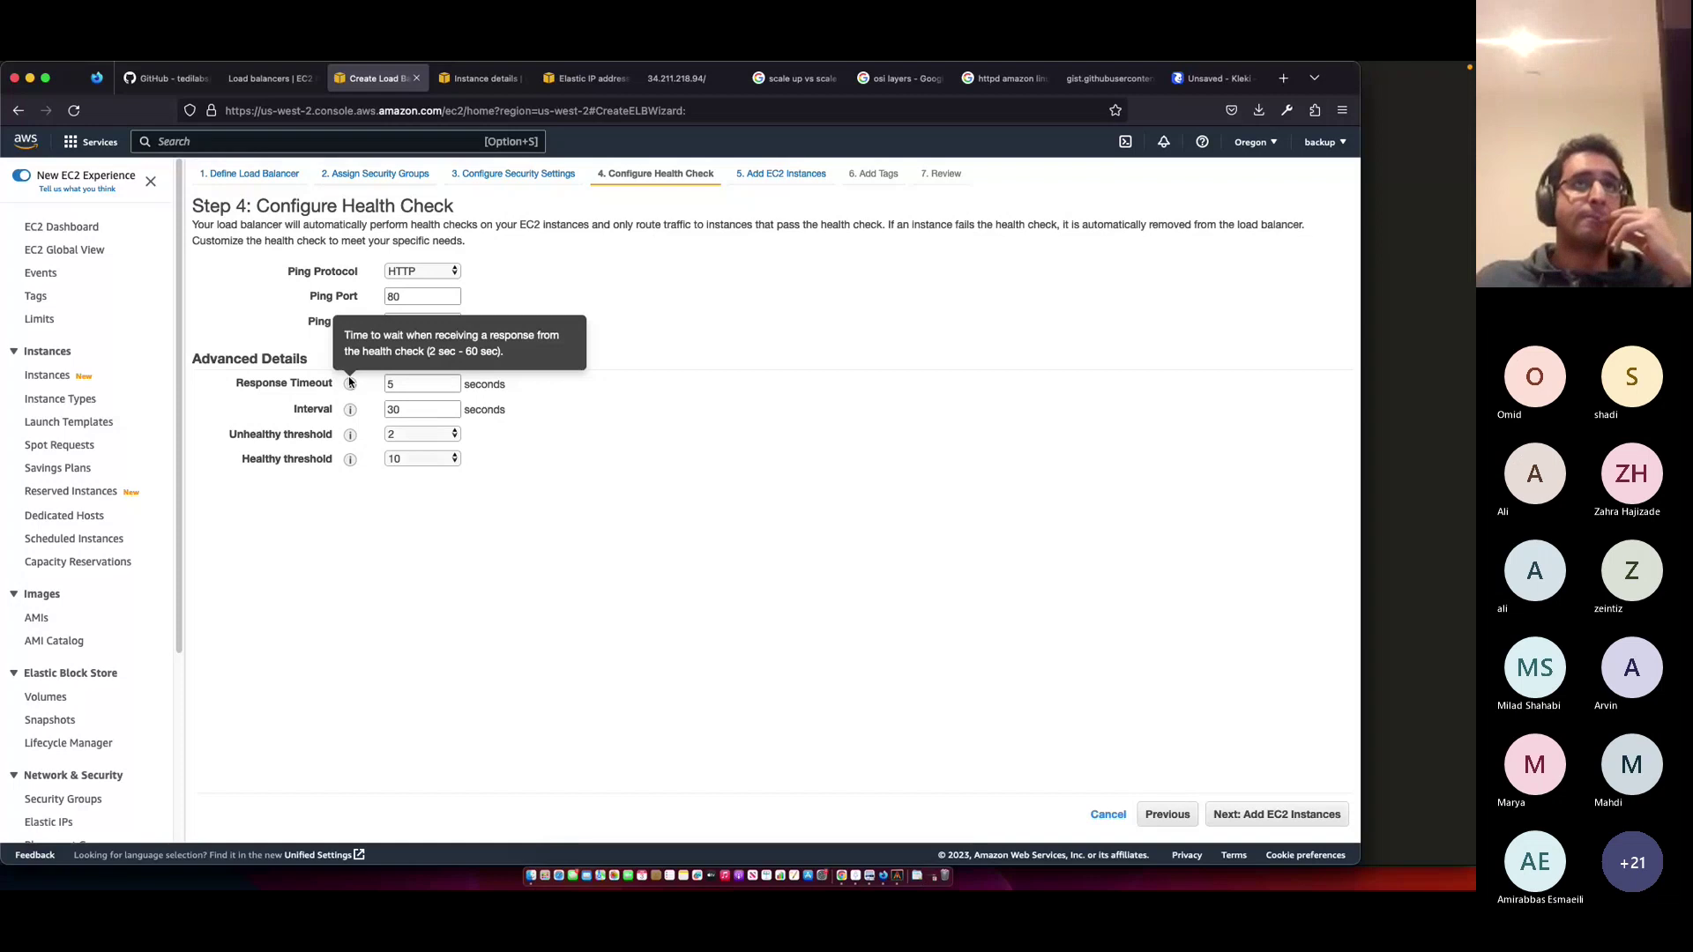
pyautogui.click(360, 416)
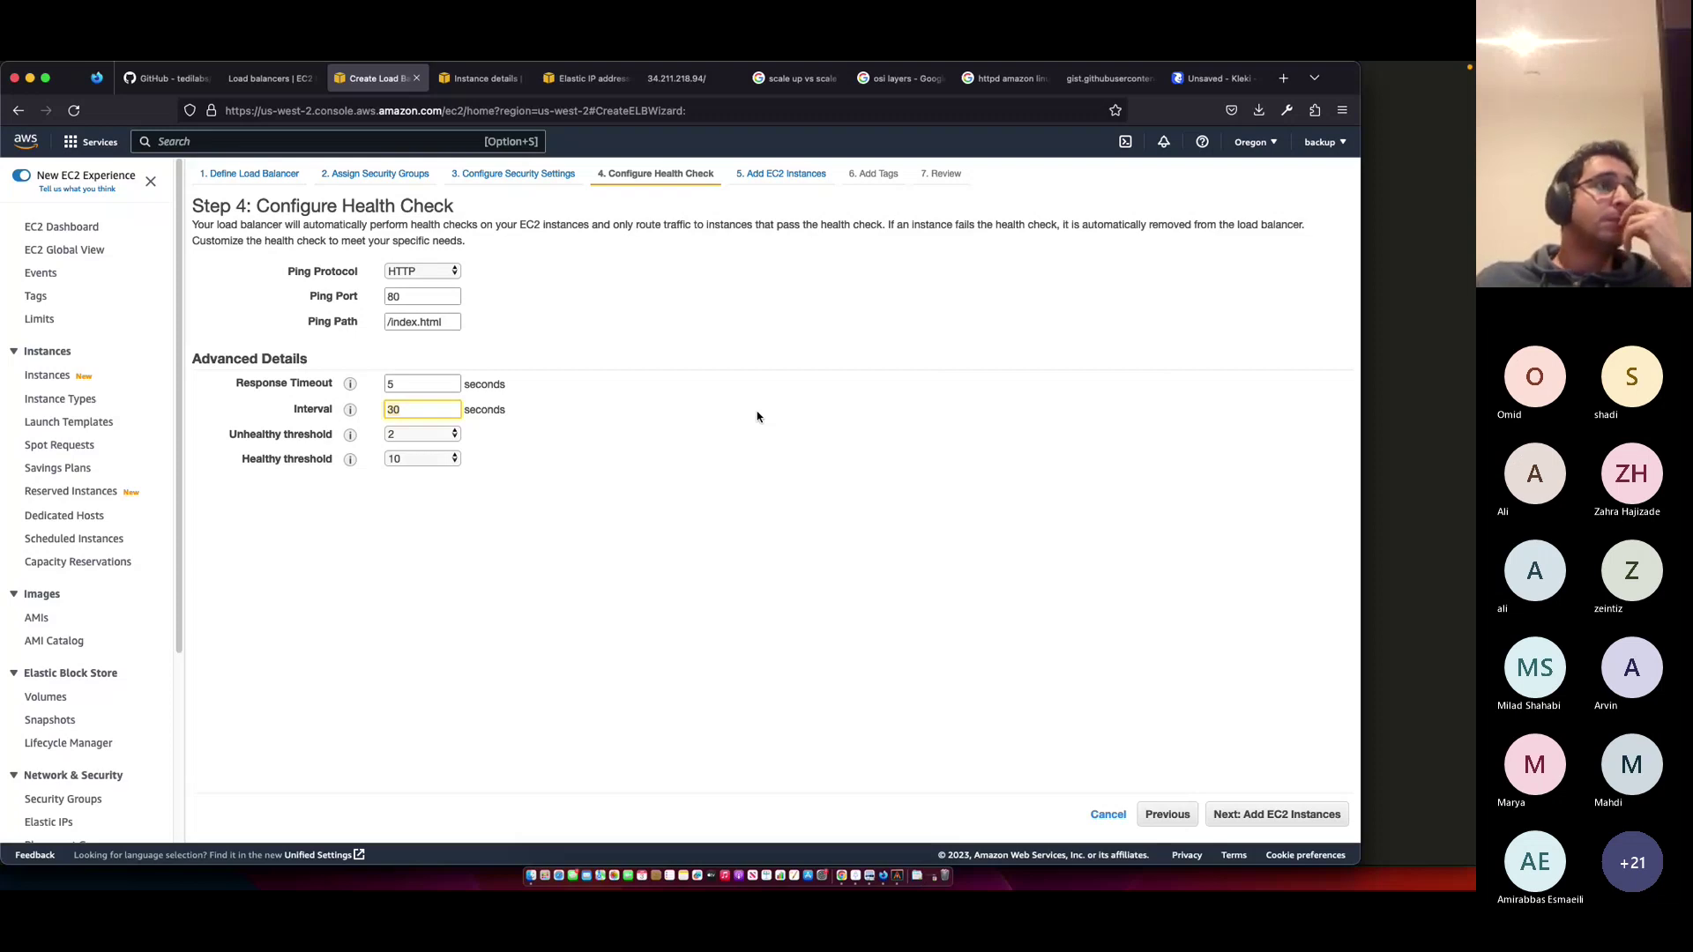
pyautogui.press('BackSpace')
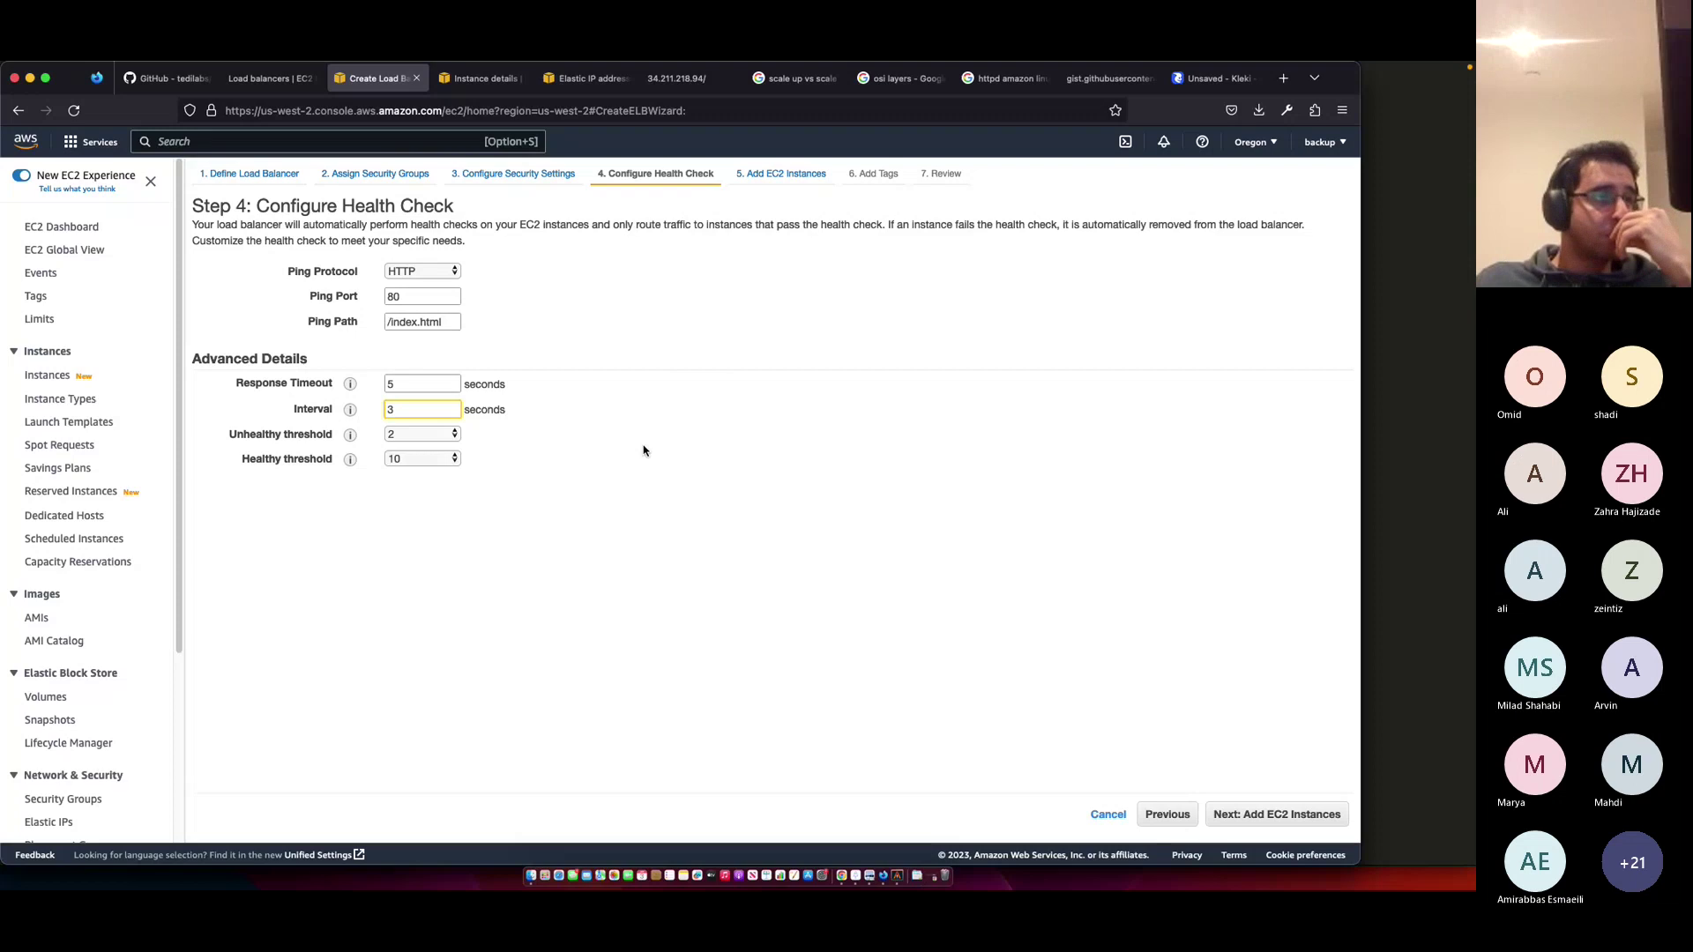
pyautogui.click(643, 450)
pyautogui.click(422, 493)
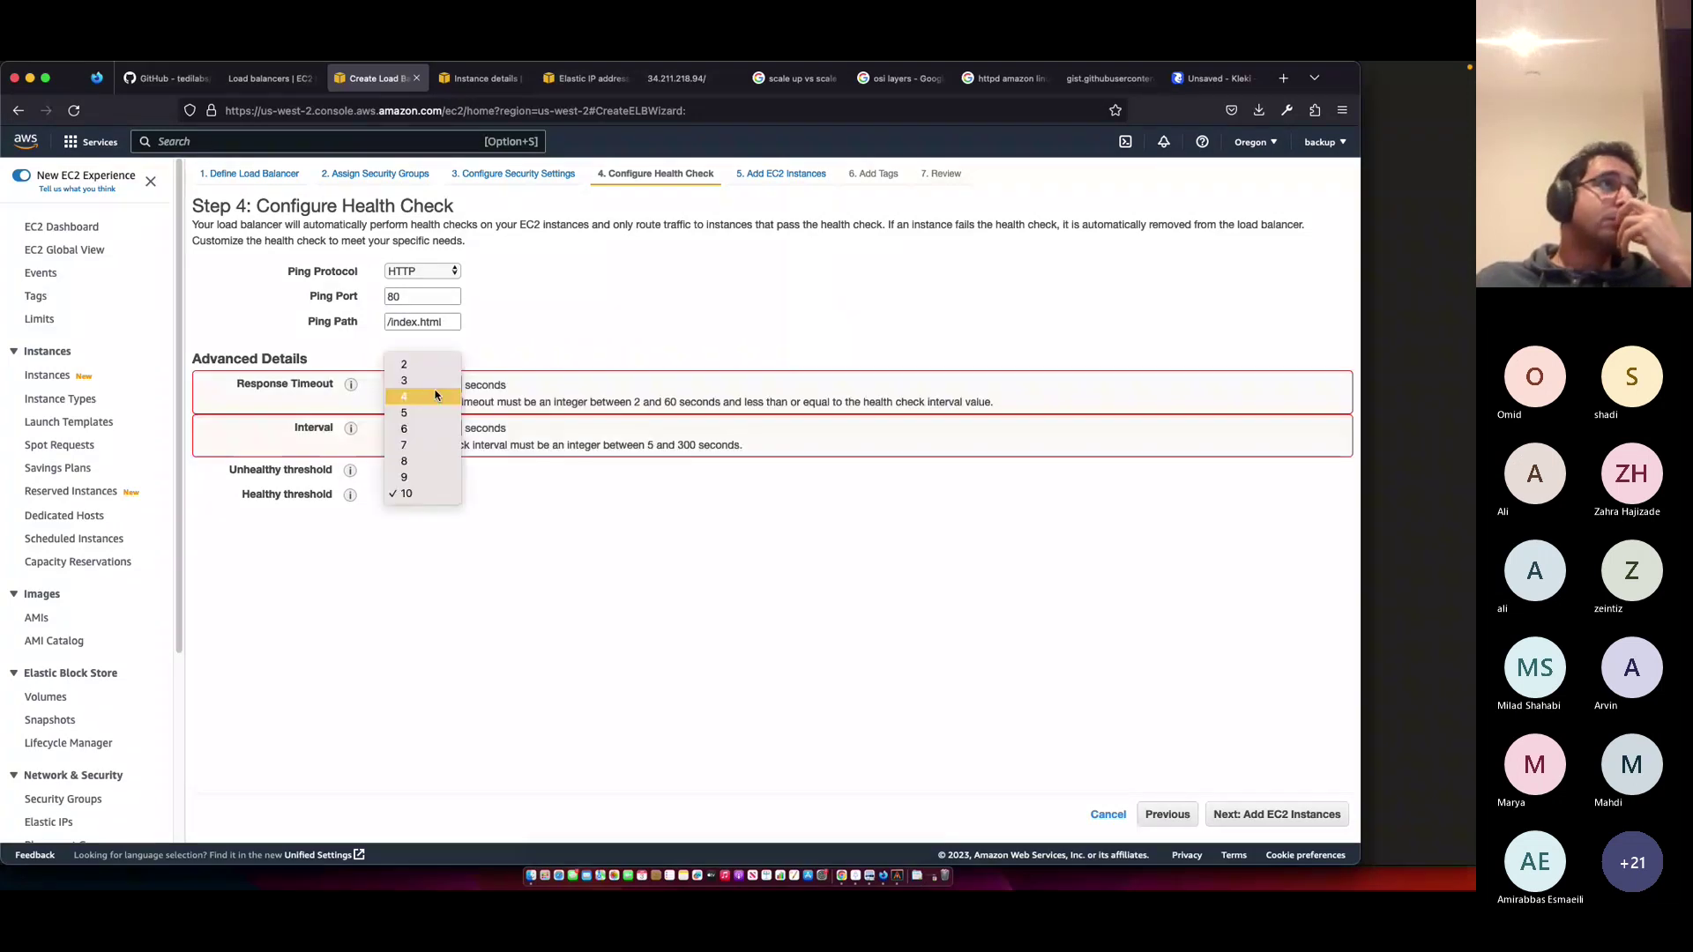
pyautogui.click(432, 380)
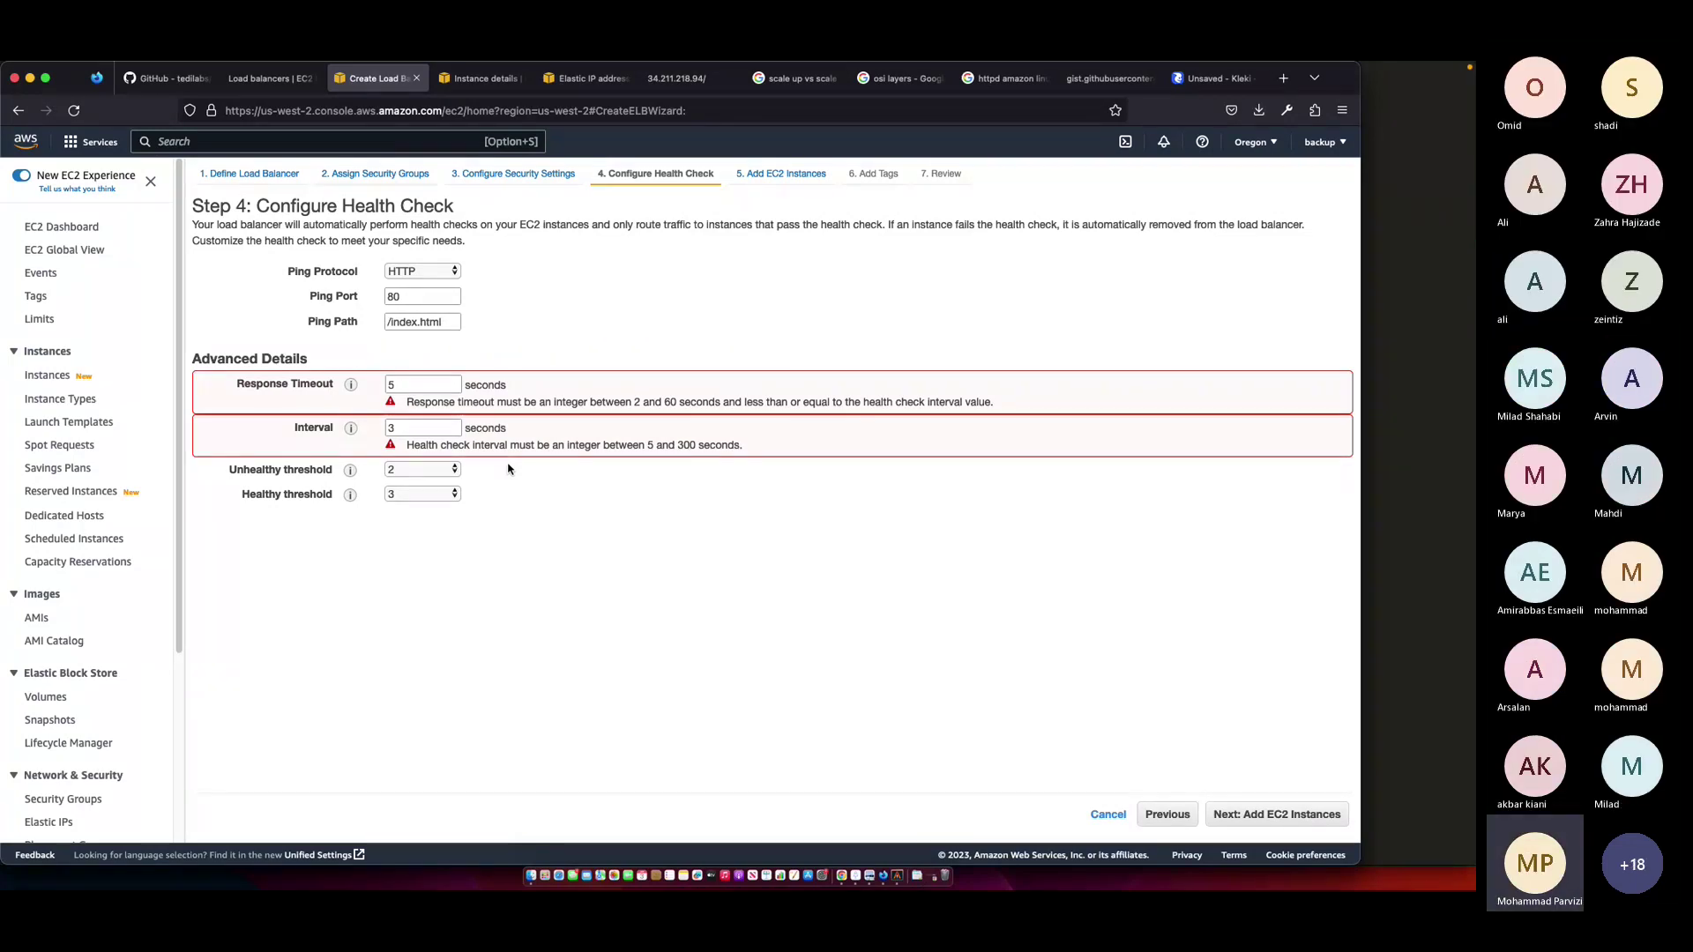
# - Set the health check interval to 6 seconds and proceed to adding EC2 instances
pyautogui.click(427, 426)
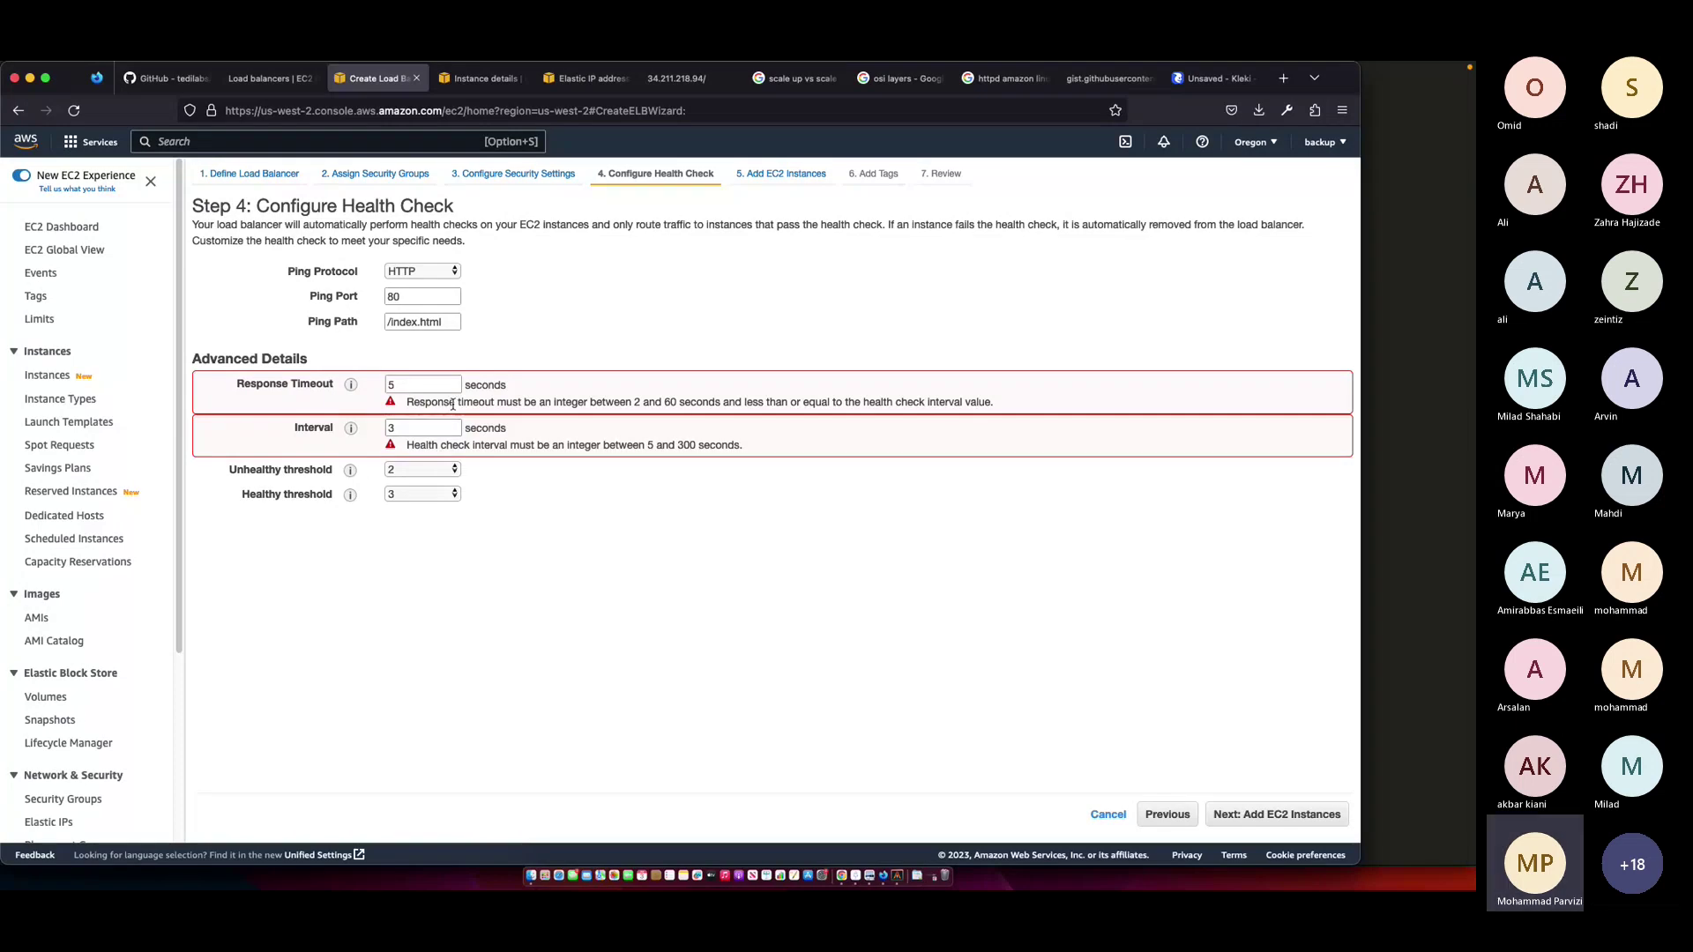
pyautogui.click(425, 424)
pyautogui.press('BackSpace')
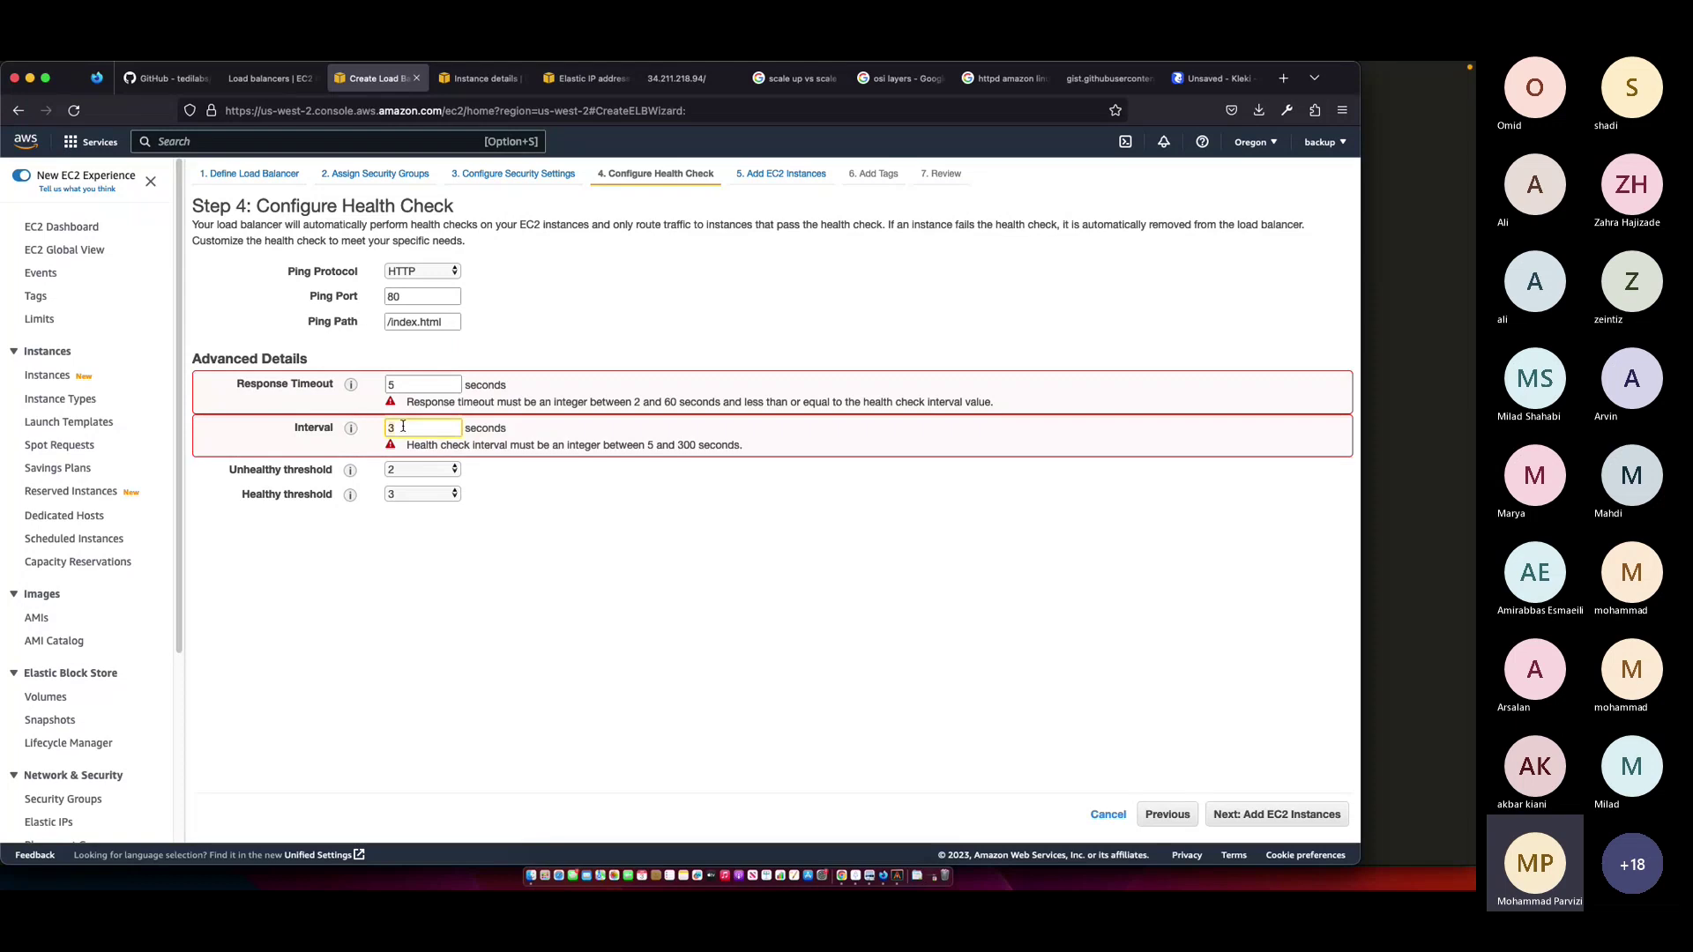
pyautogui.write('6')
pyautogui.click(542, 402)
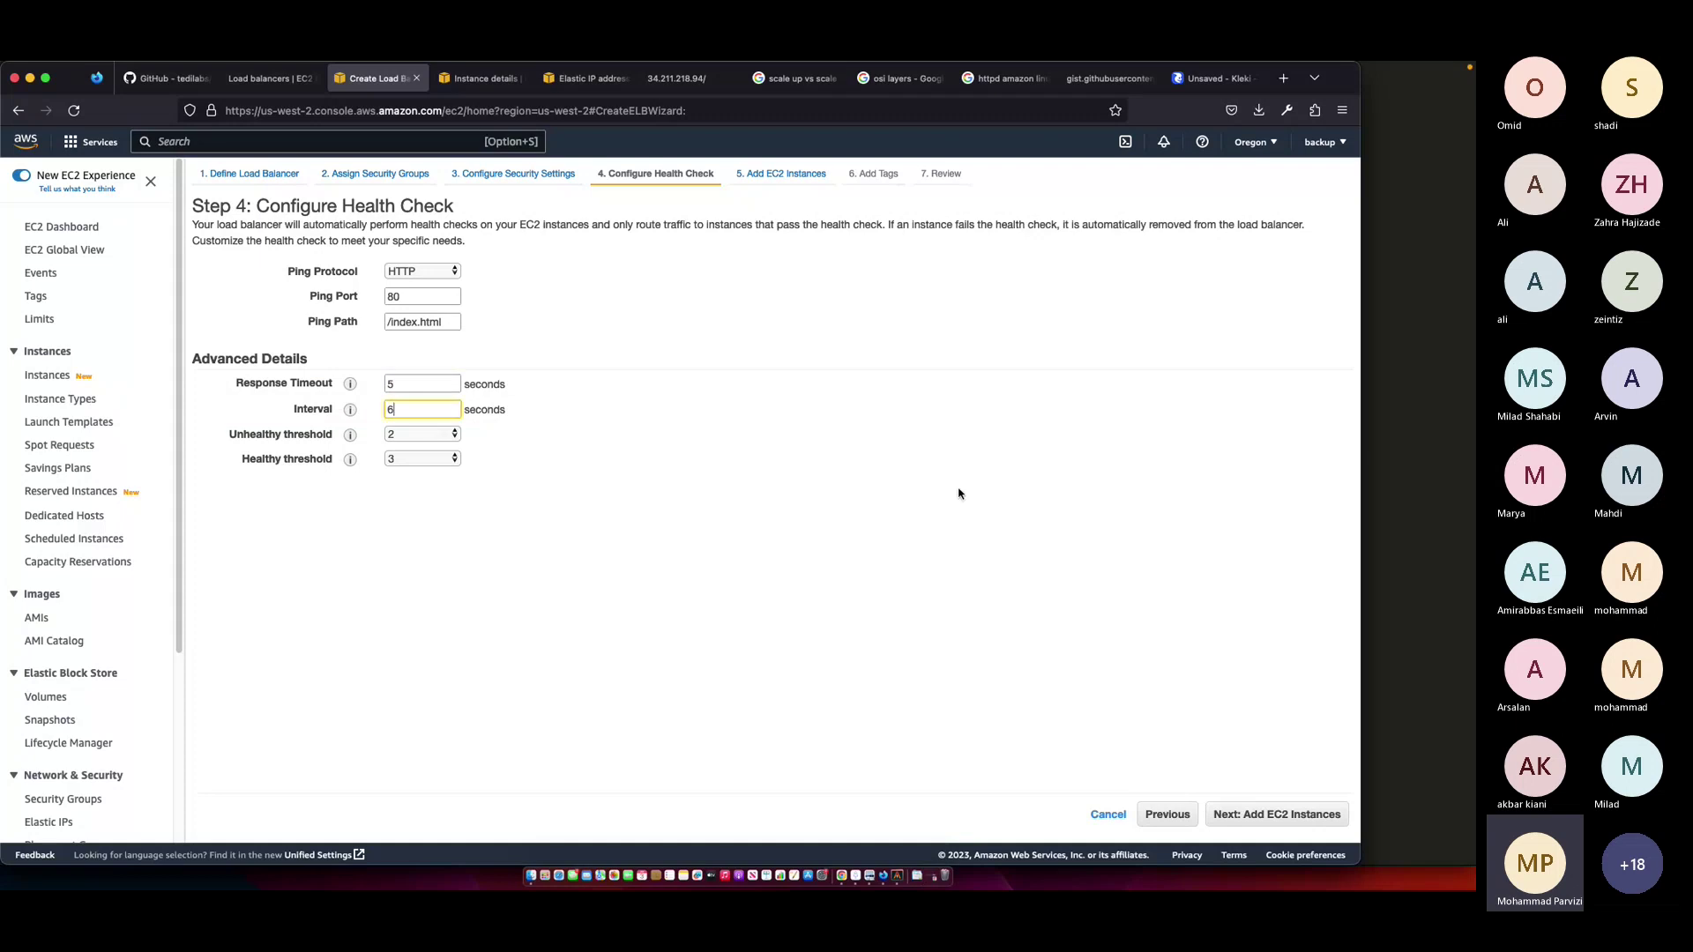
pyautogui.click(1276, 814)
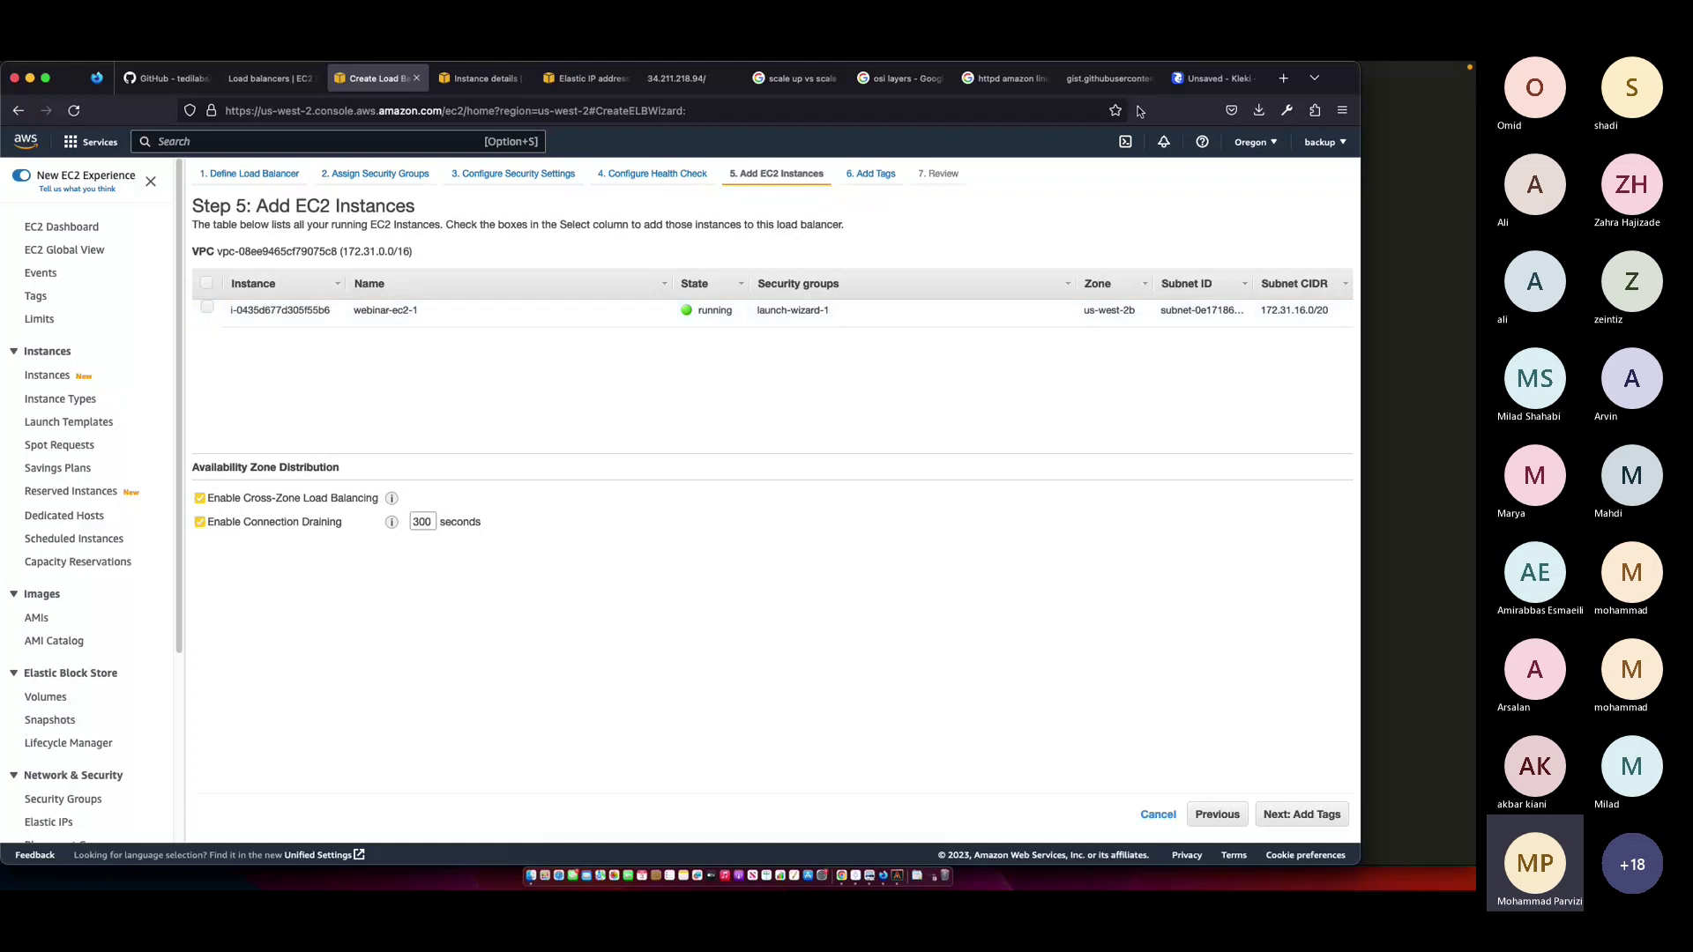
# - Glance at the Kleki sketch, return to the wizard, and select the webinar-ec2-1 instance for the load balancer
pyautogui.click(1215, 78)
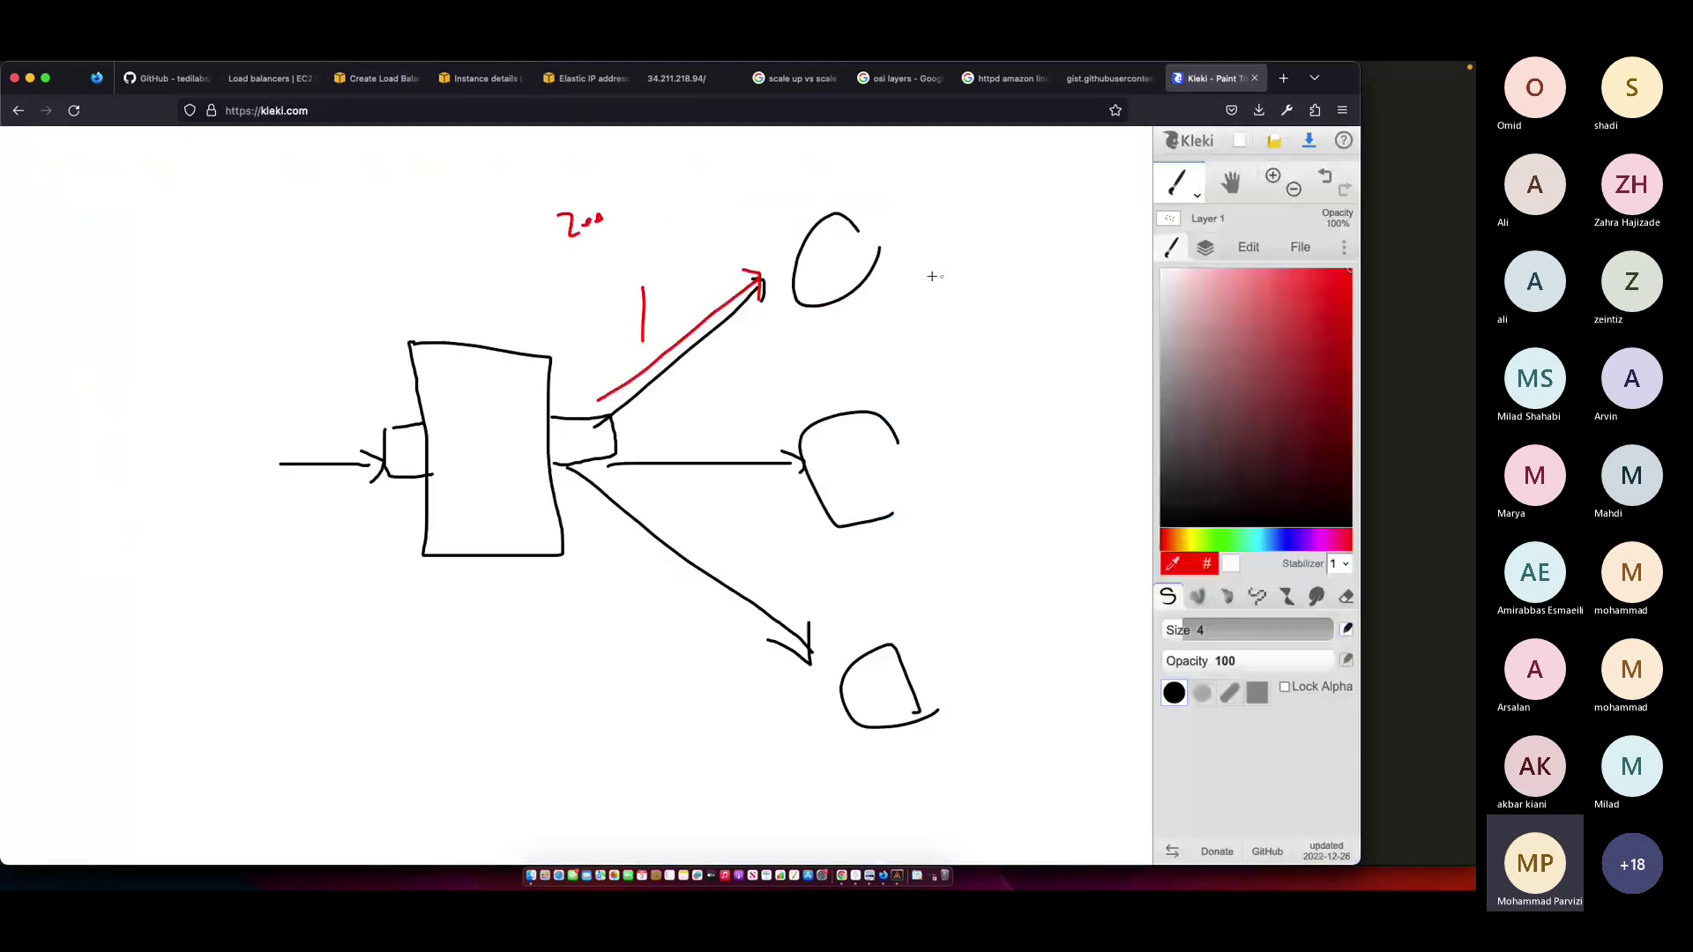
pyautogui.click(395, 83)
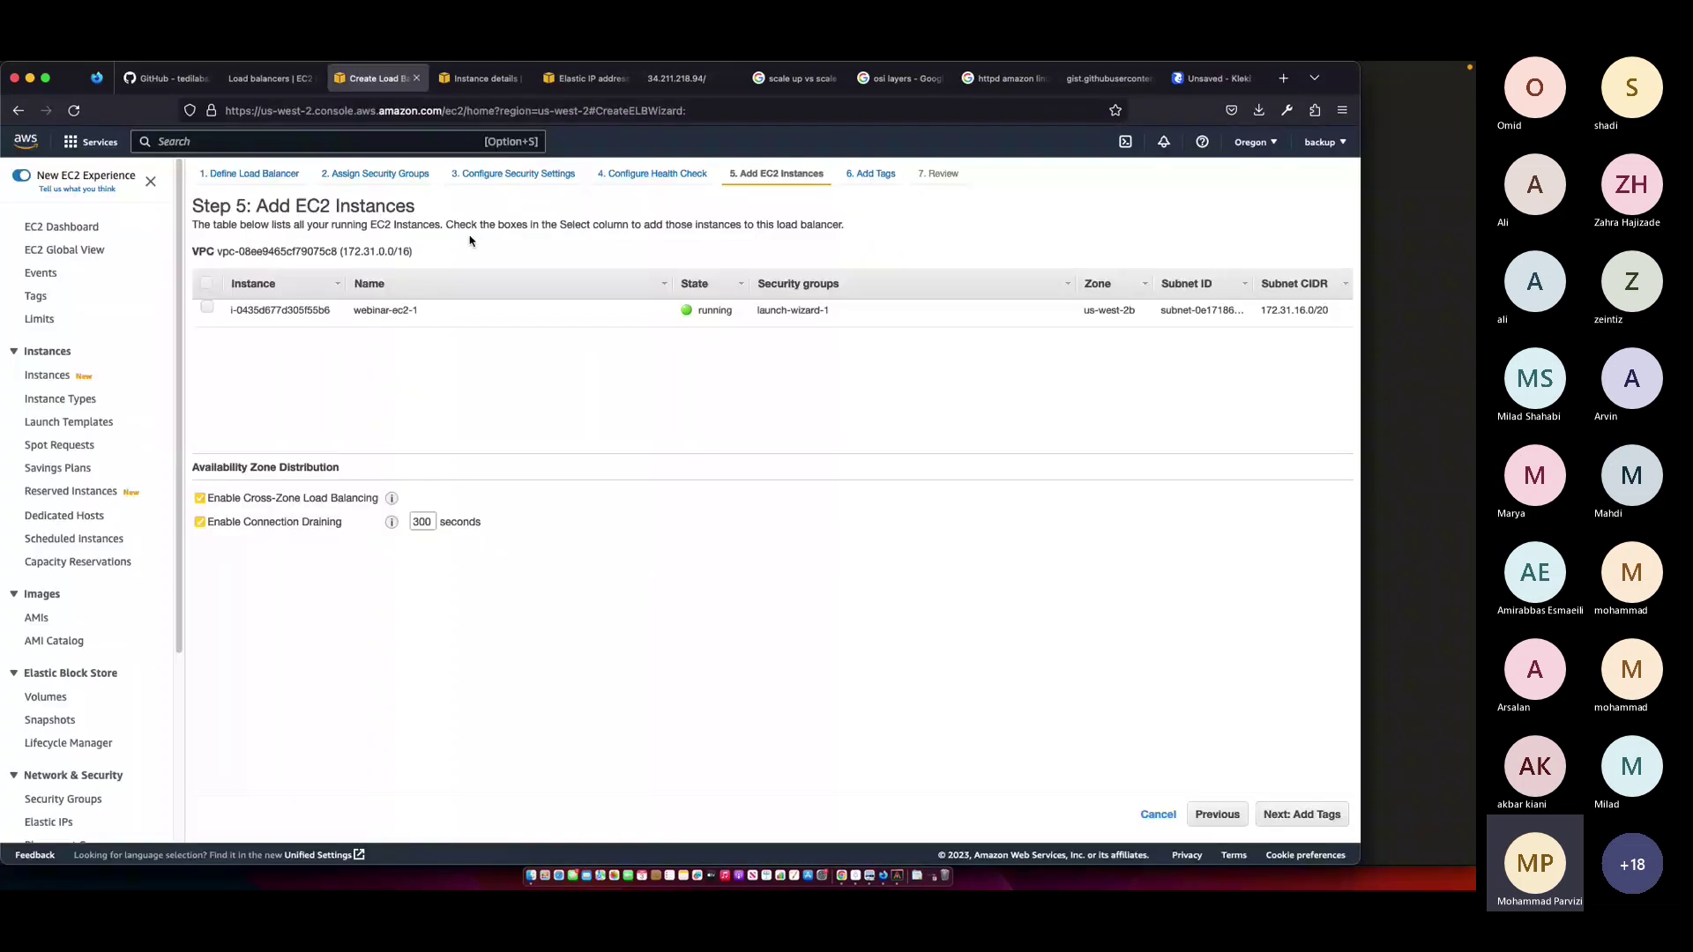
pyautogui.click(377, 302)
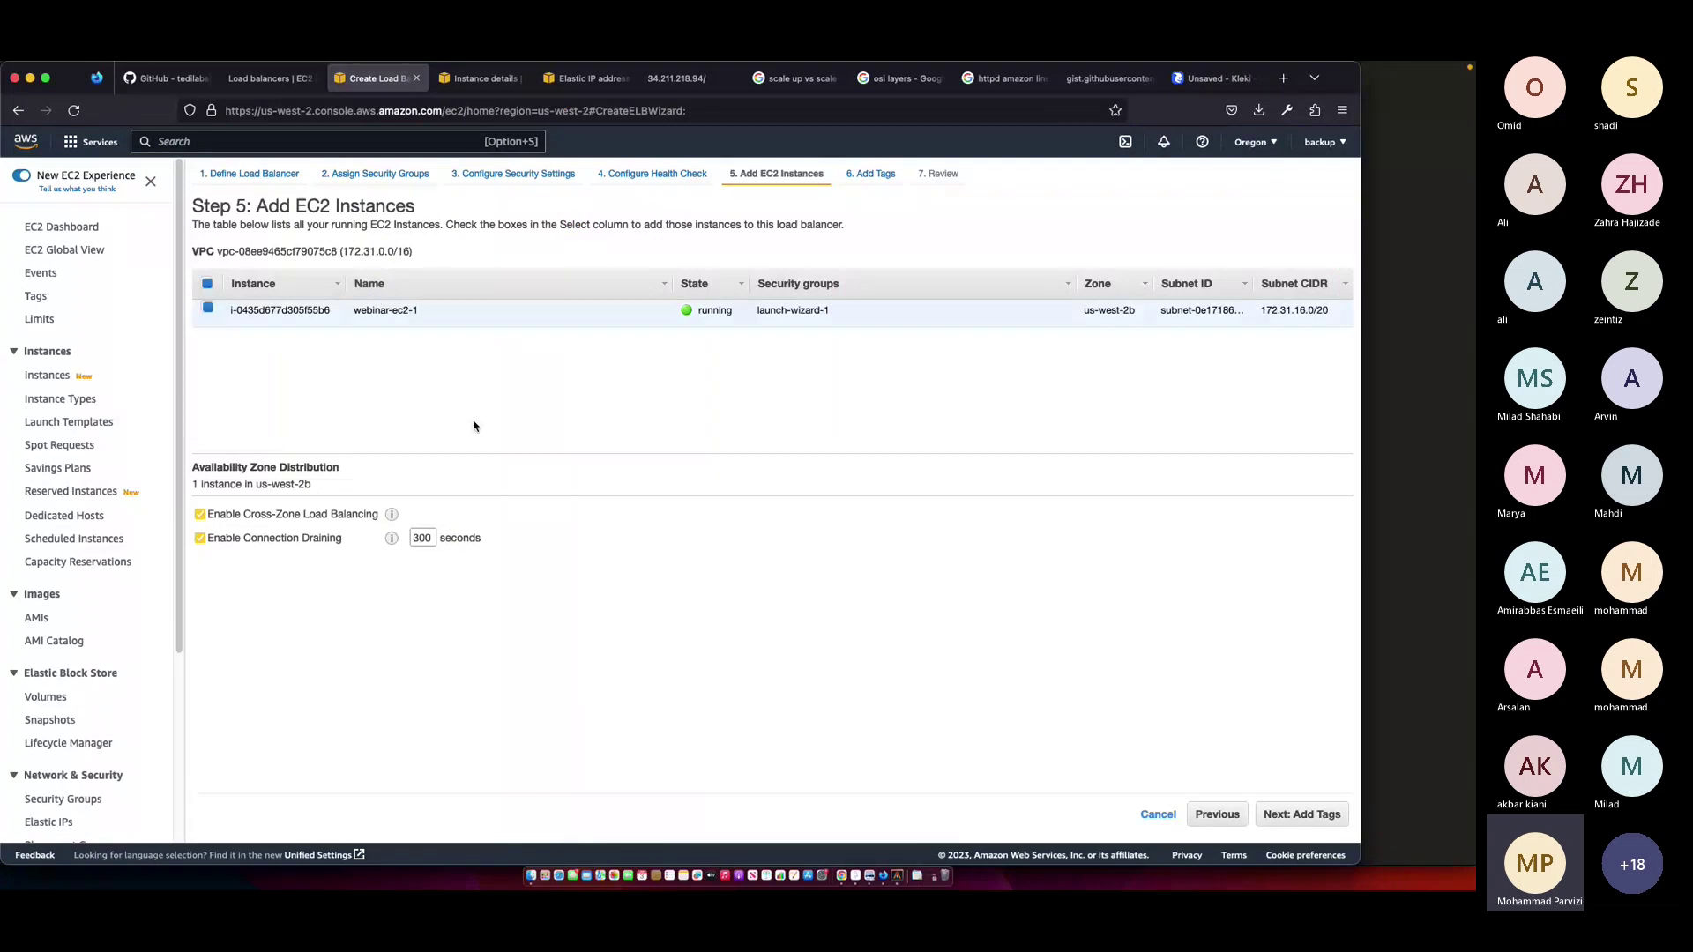
# - Add a tag with key Name and value webinar-loadbalancer, review the settings and create the load balancer
pyautogui.click(1314, 816)
pyautogui.write('Name')
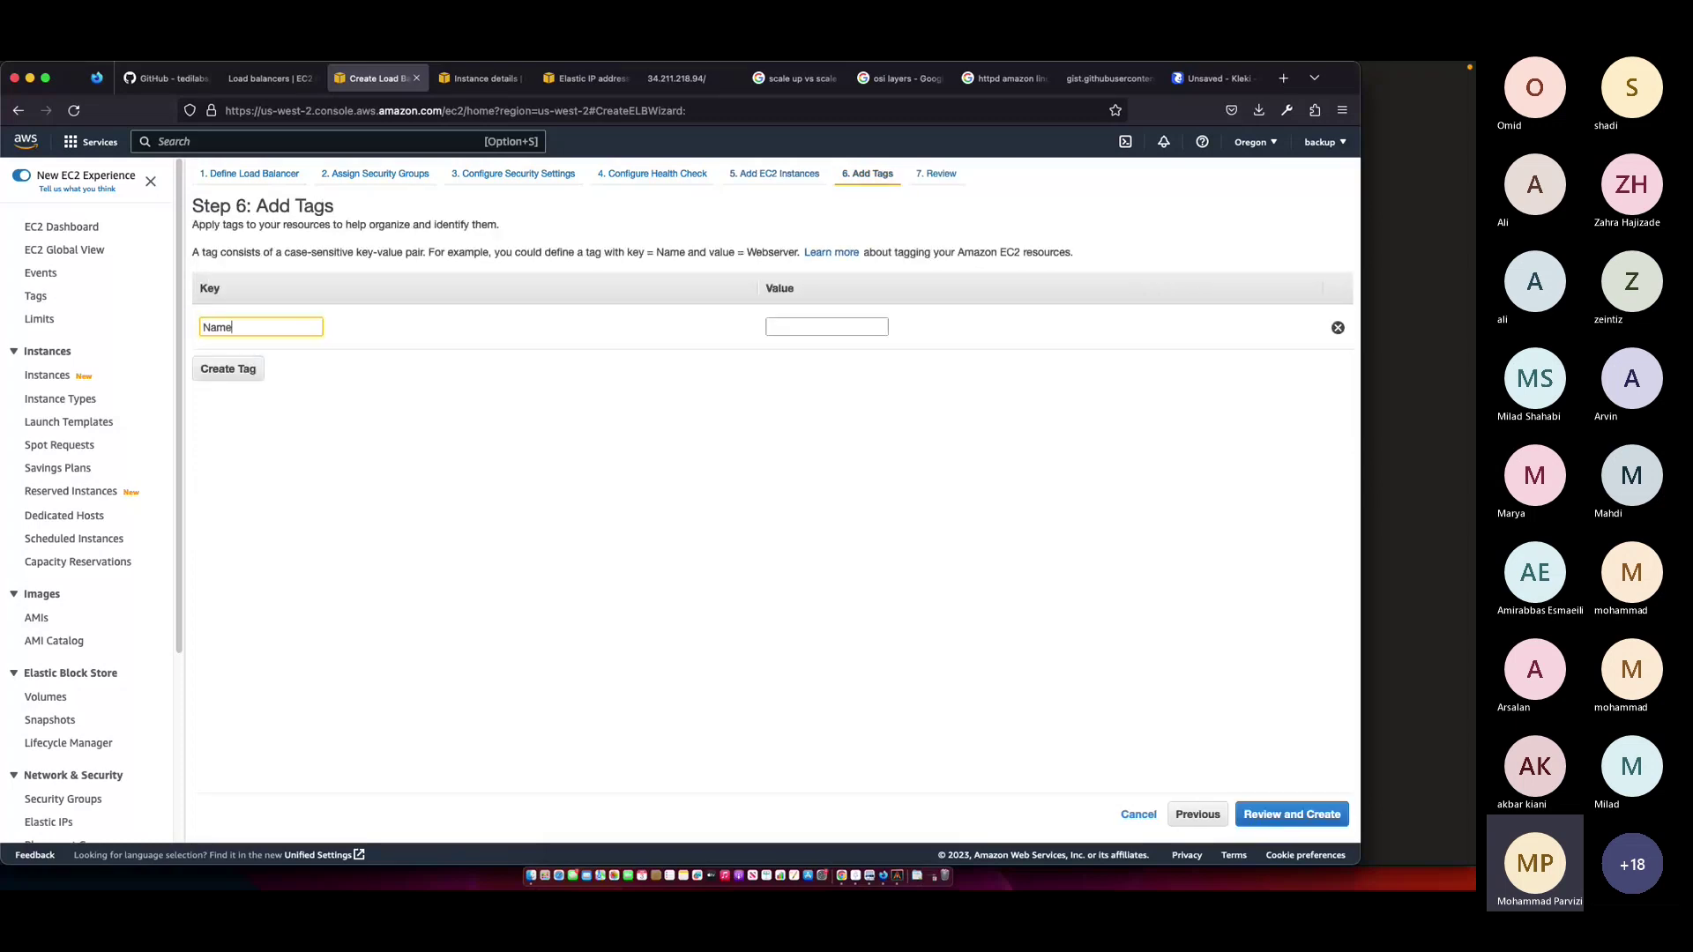
pyautogui.press('BackSpace')
pyautogui.press('BackSpace')
pyautogui.press('BackSpace')
pyautogui.write('ame')
pyautogui.press('Tab')
pyautogui.write('web')
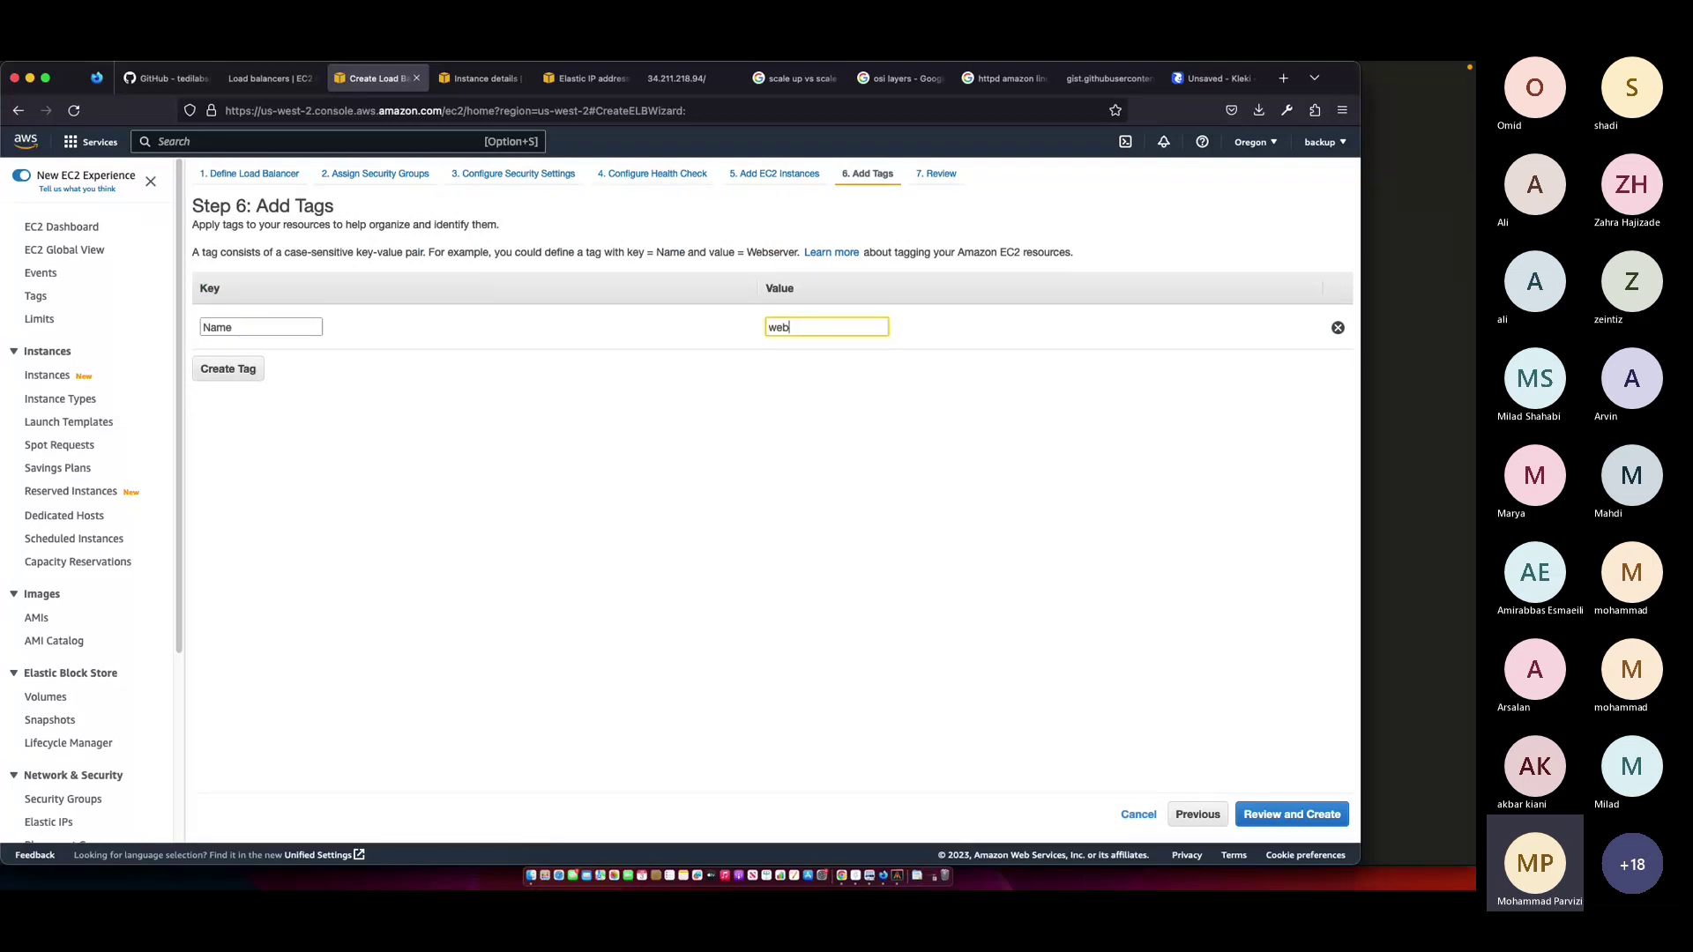
pyautogui.write('inar-loadbalancer')
pyautogui.click(1241, 815)
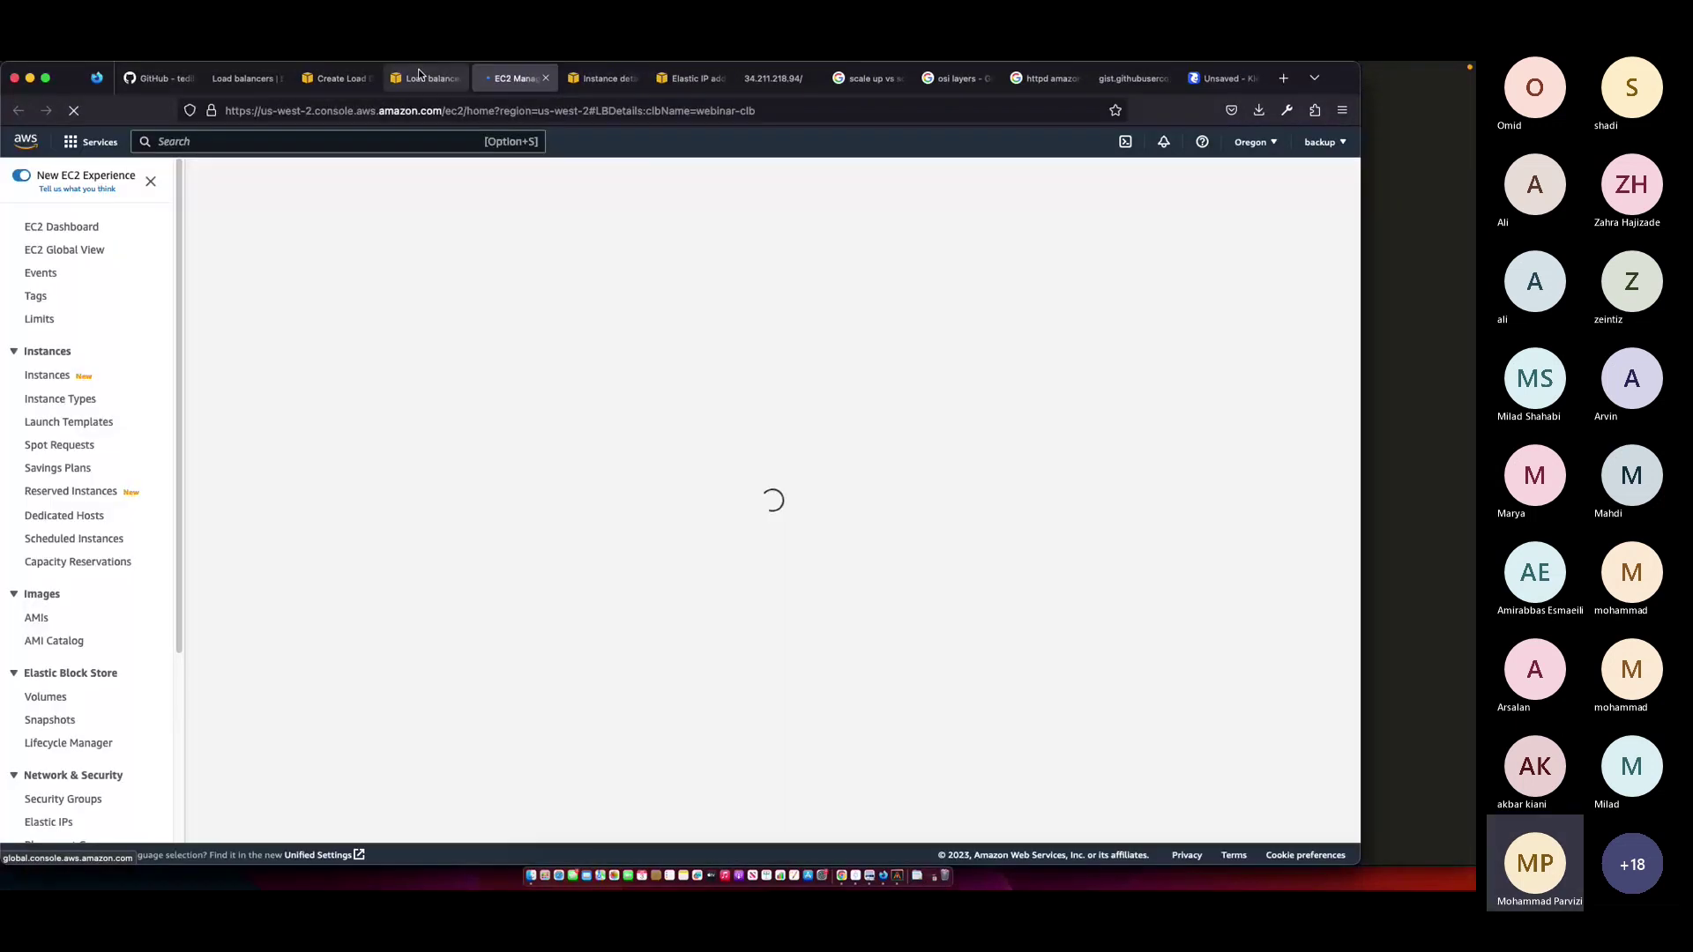
# - On the webinar-clb details page, examine the registered instance's status and the health check settings
pyautogui.middleClick(418, 72)
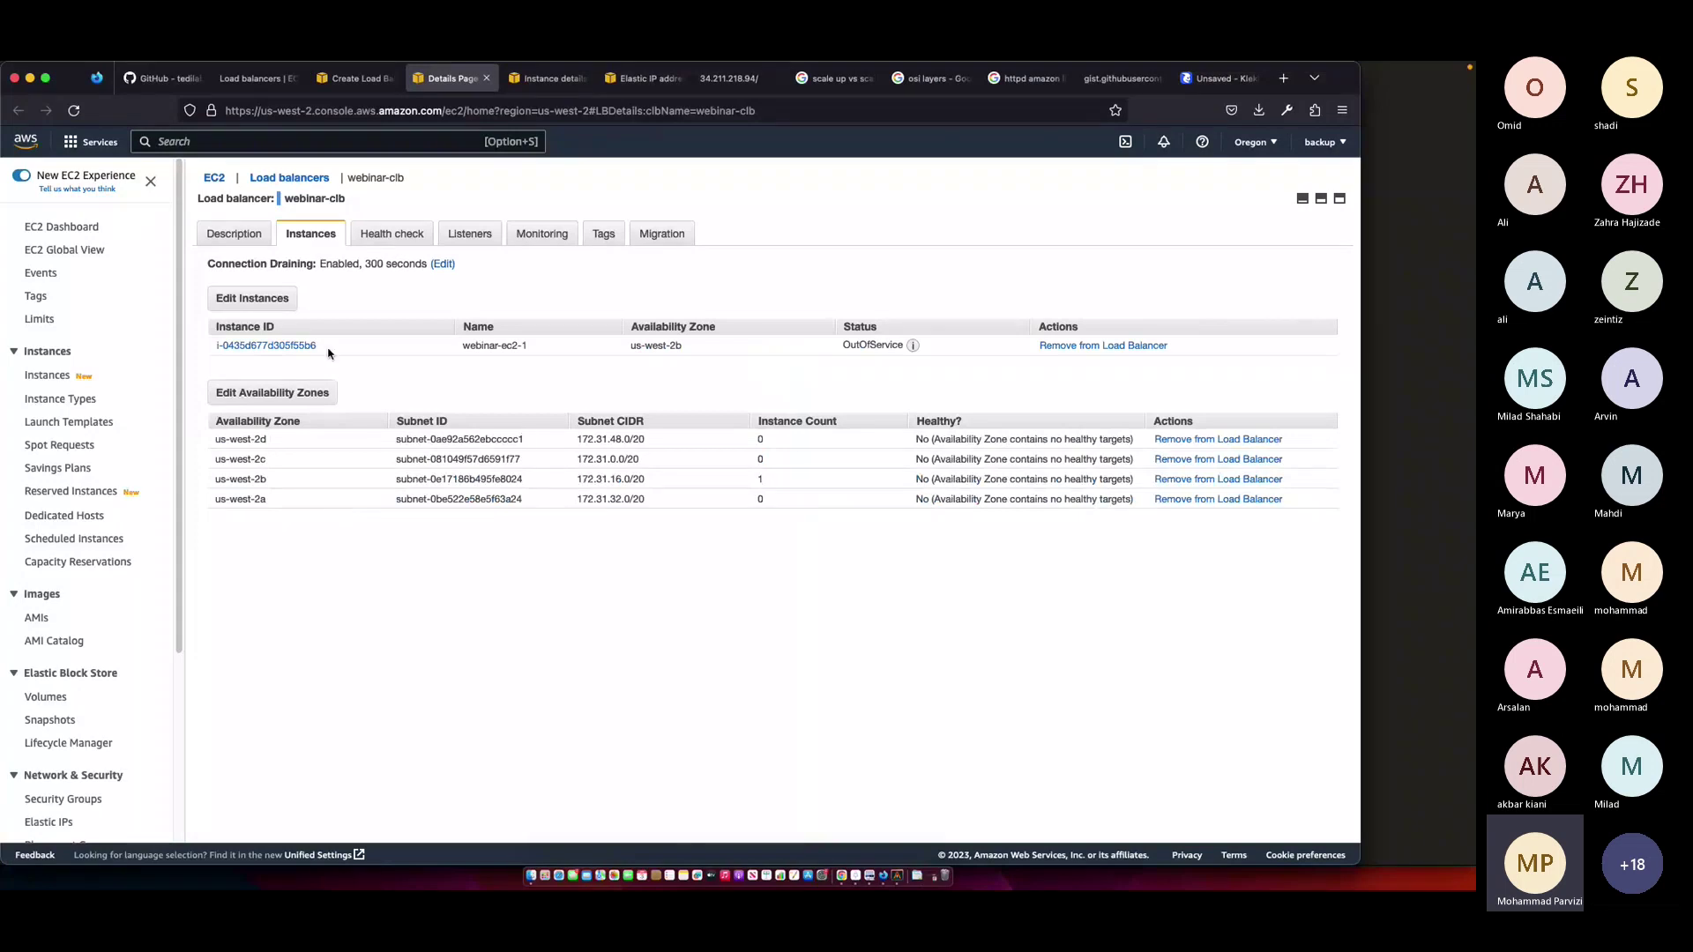
pyautogui.moveTo(914, 349)
pyautogui.click(407, 244)
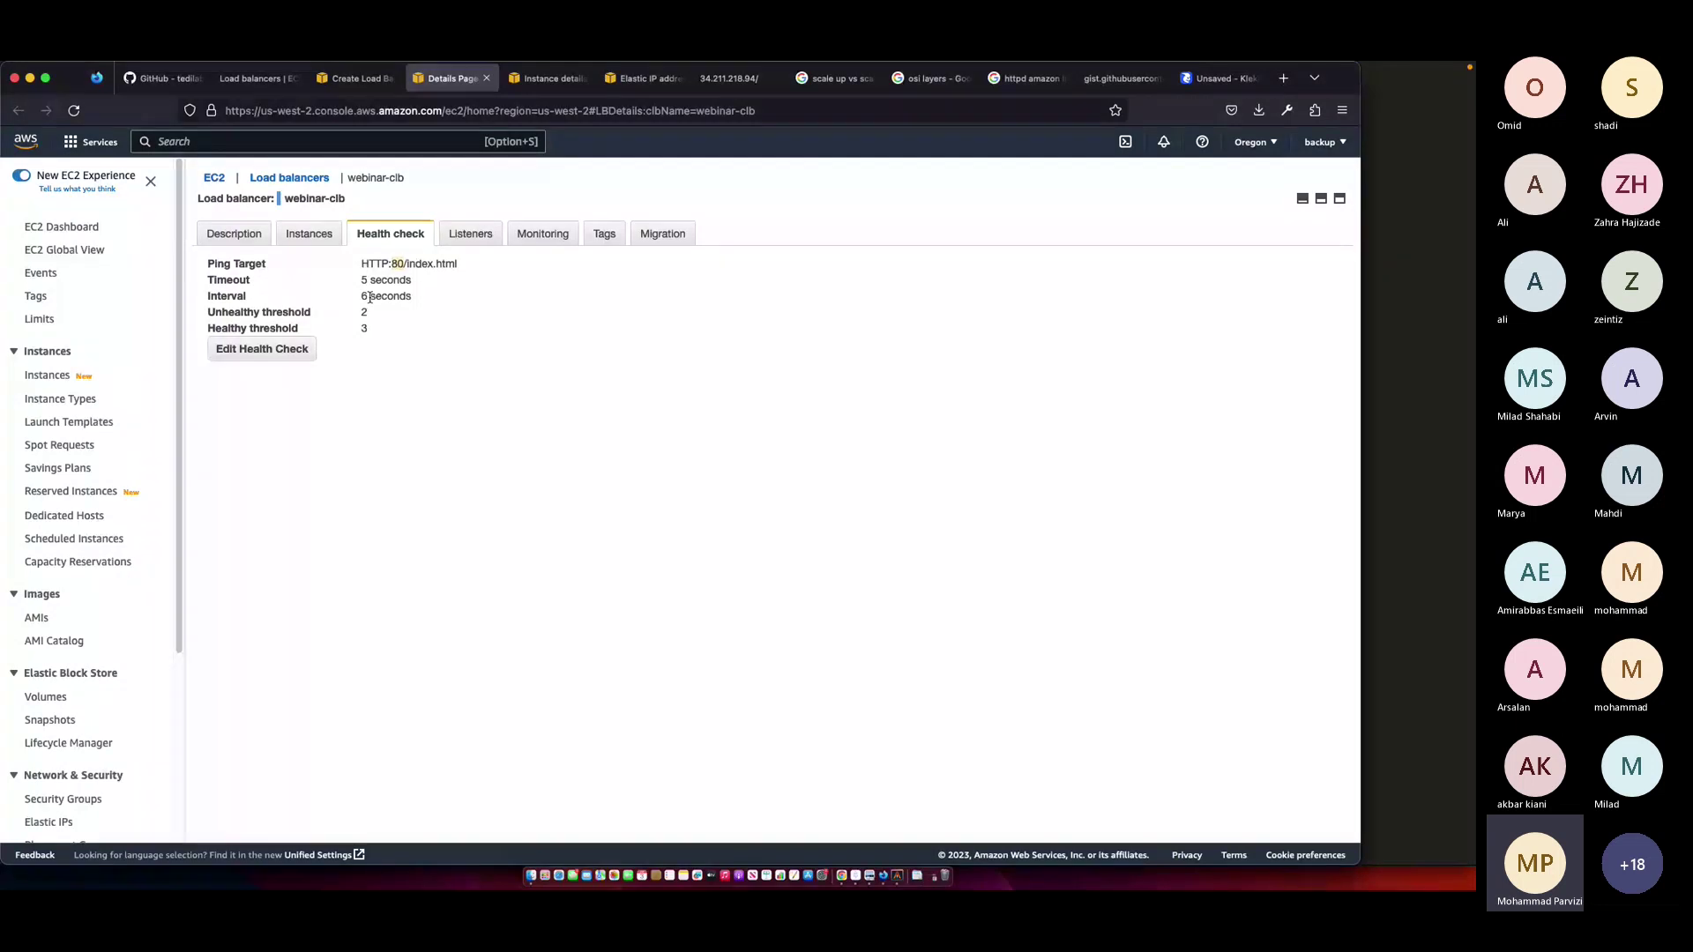
pyautogui.moveTo(362, 297); pyautogui.dragTo(423, 302)
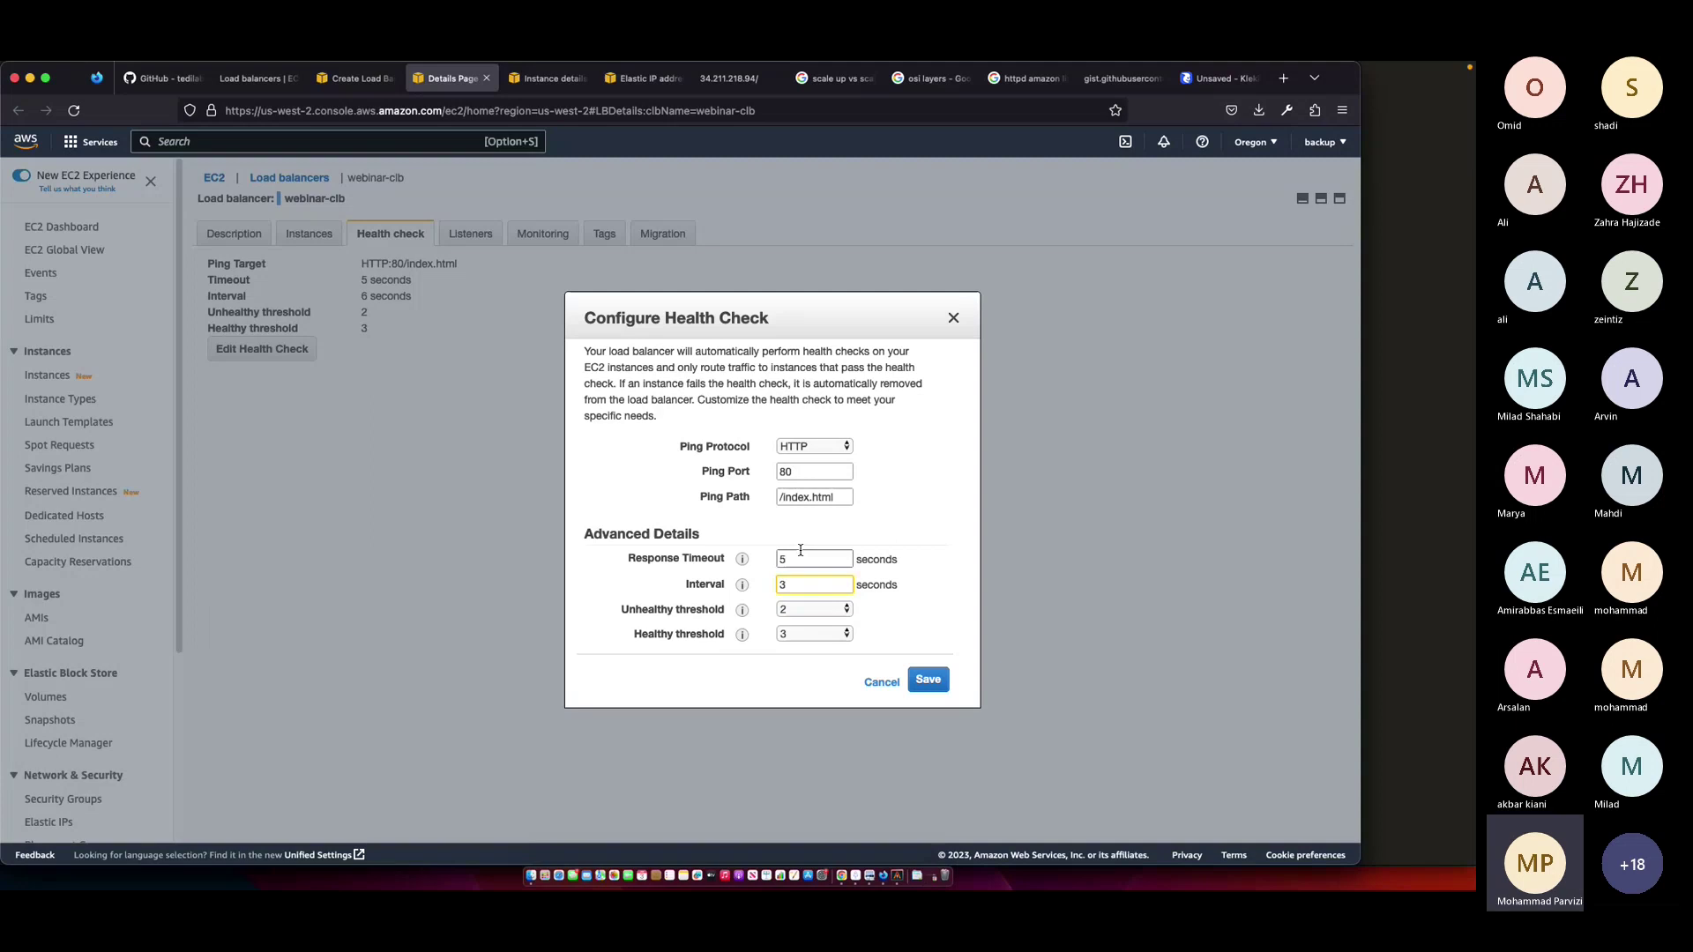
# - Set webinar-clb's health check interval to 5 seconds and response timeout to 4 seconds, and save
pyautogui.click(1320, 678)
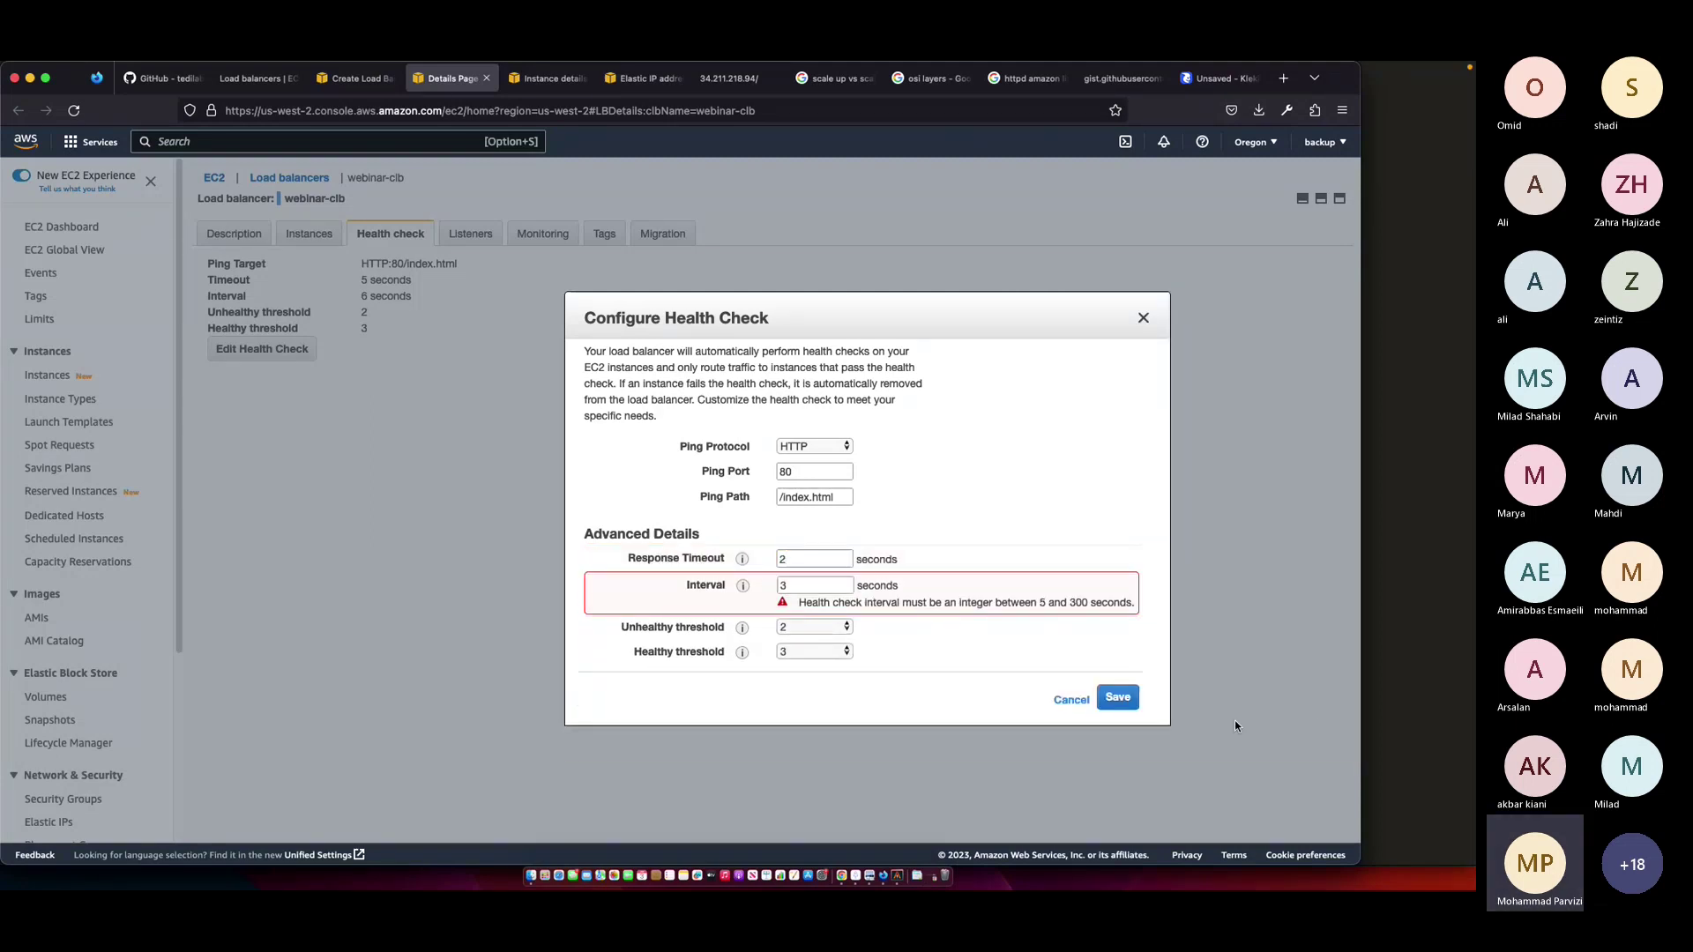
pyautogui.write('5')
pyautogui.click(1096, 644)
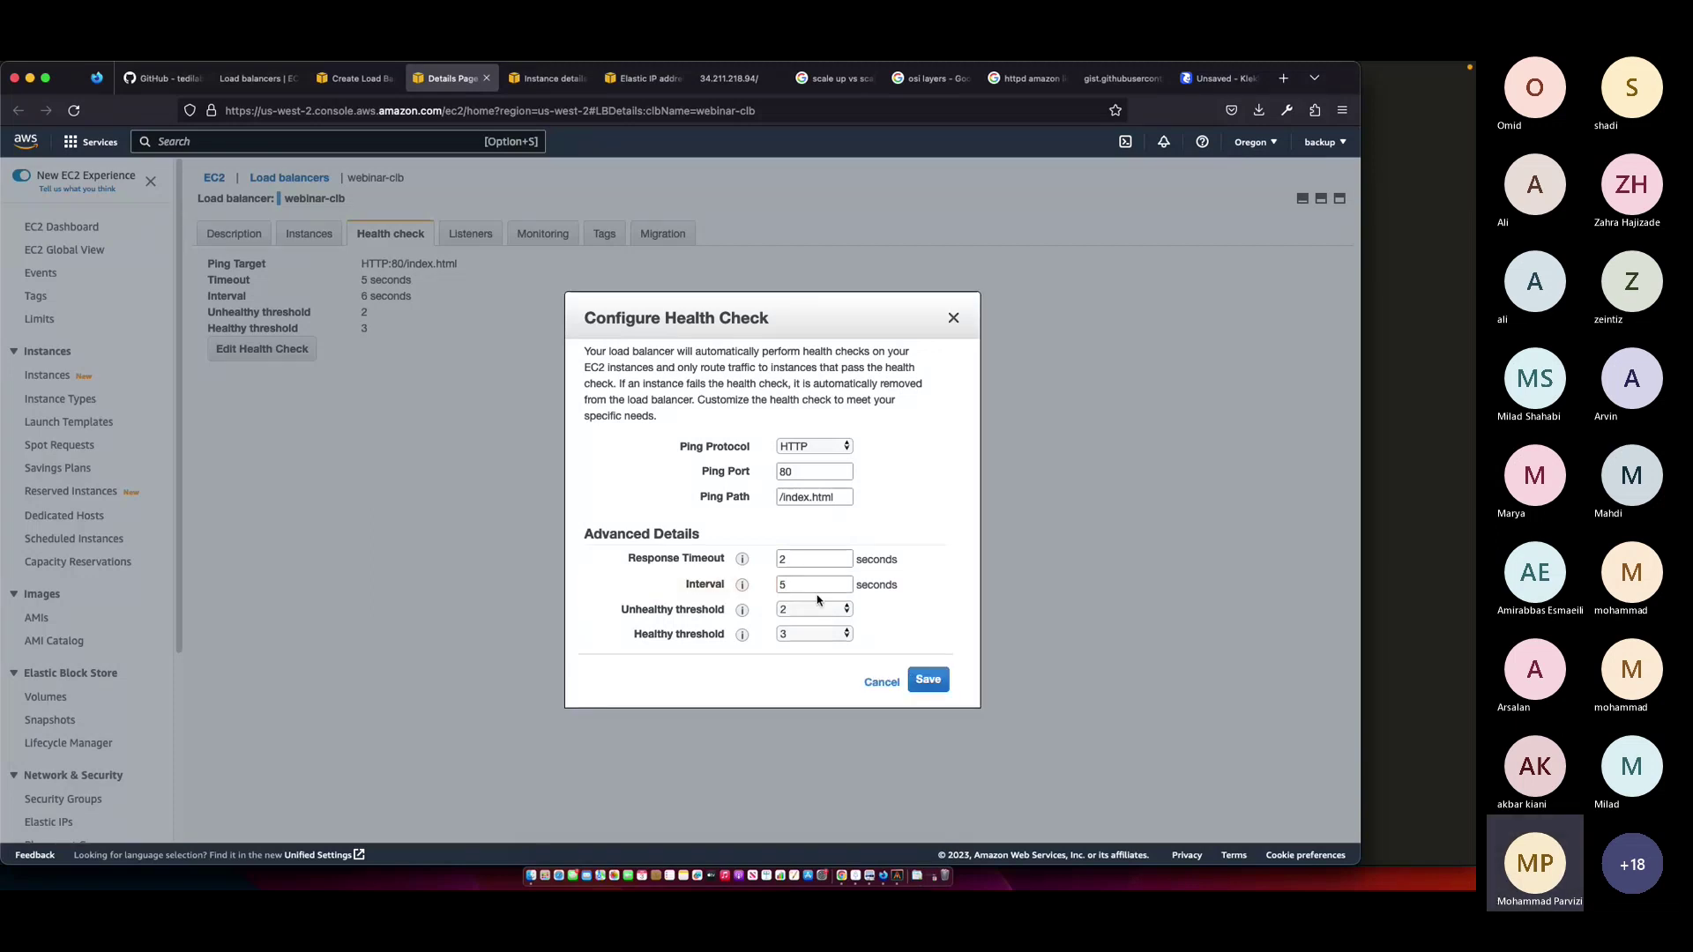
pyautogui.doubleClick(809, 559)
pyautogui.write('4')
pyautogui.click(931, 680)
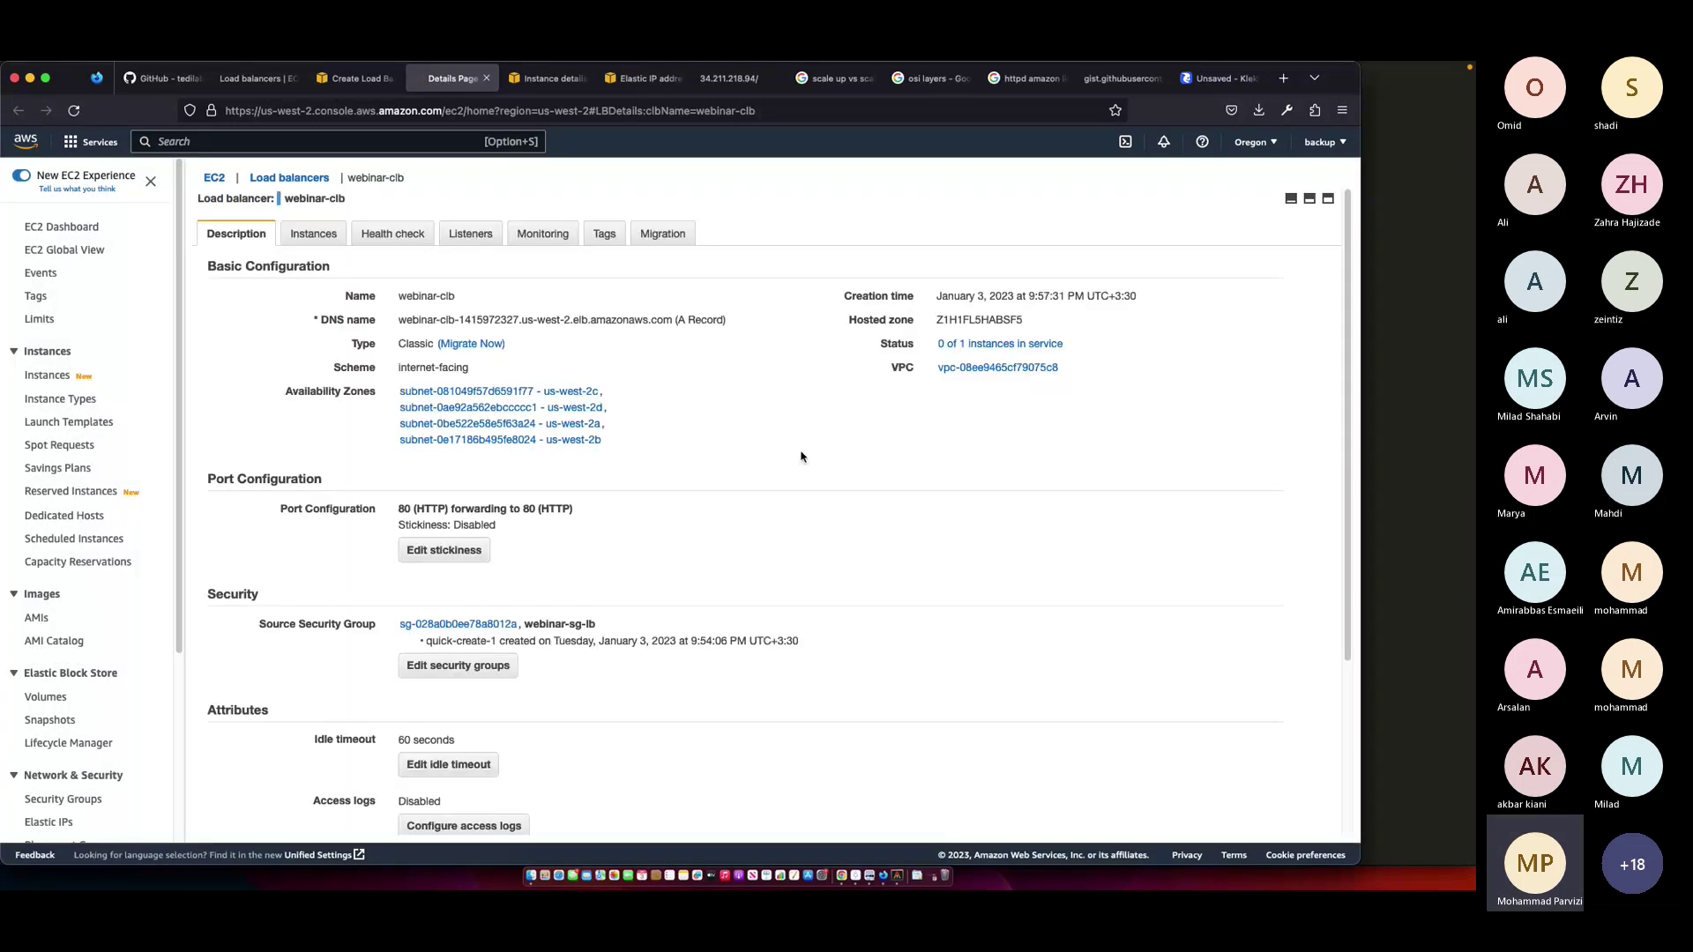
# - Examine webinar-clb's instances, listeners, monitoring metrics, tags, migration option and full description, ending on the instances
pyautogui.click(313, 234)
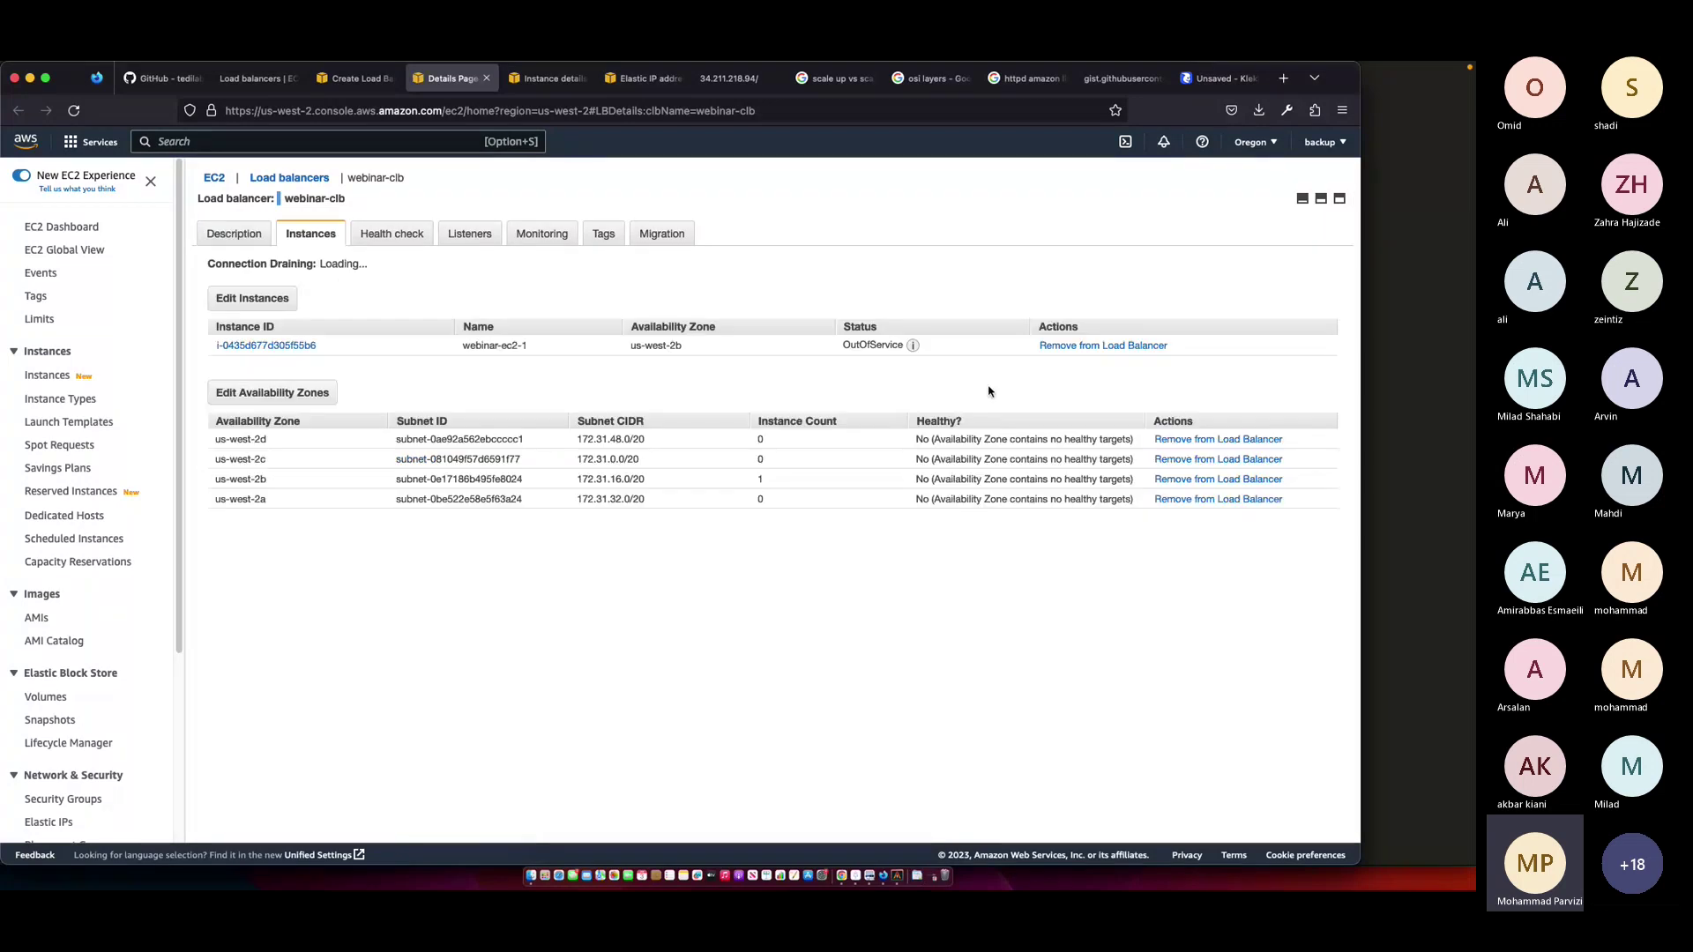
pyautogui.click(469, 233)
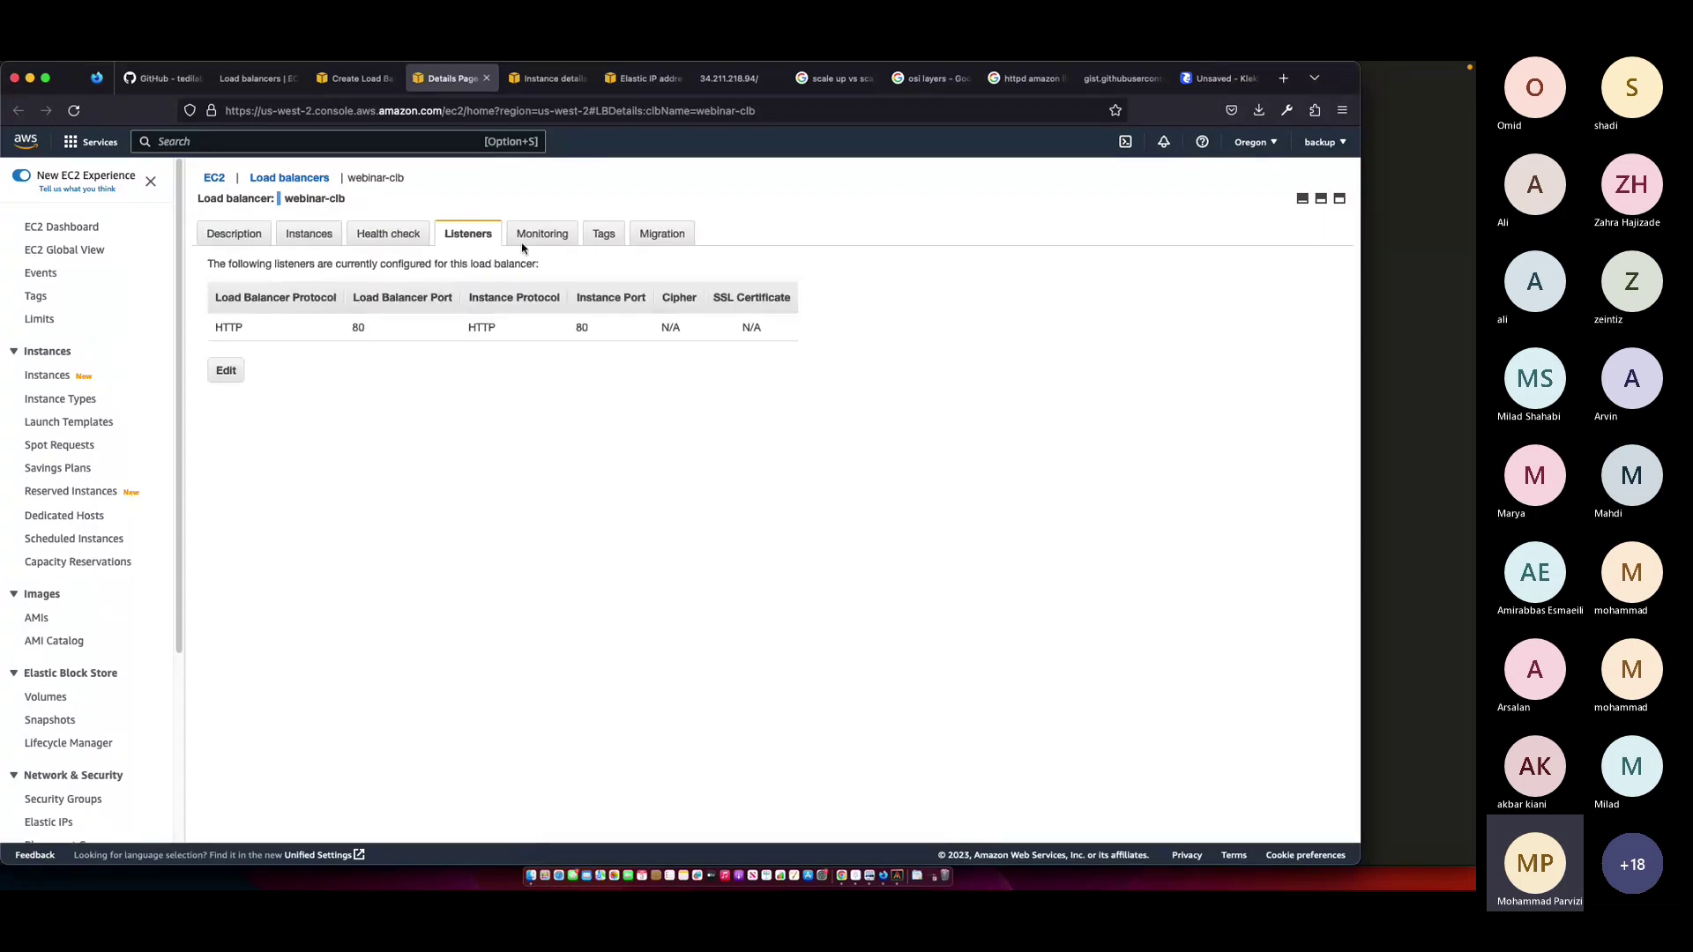
pyautogui.click(553, 247)
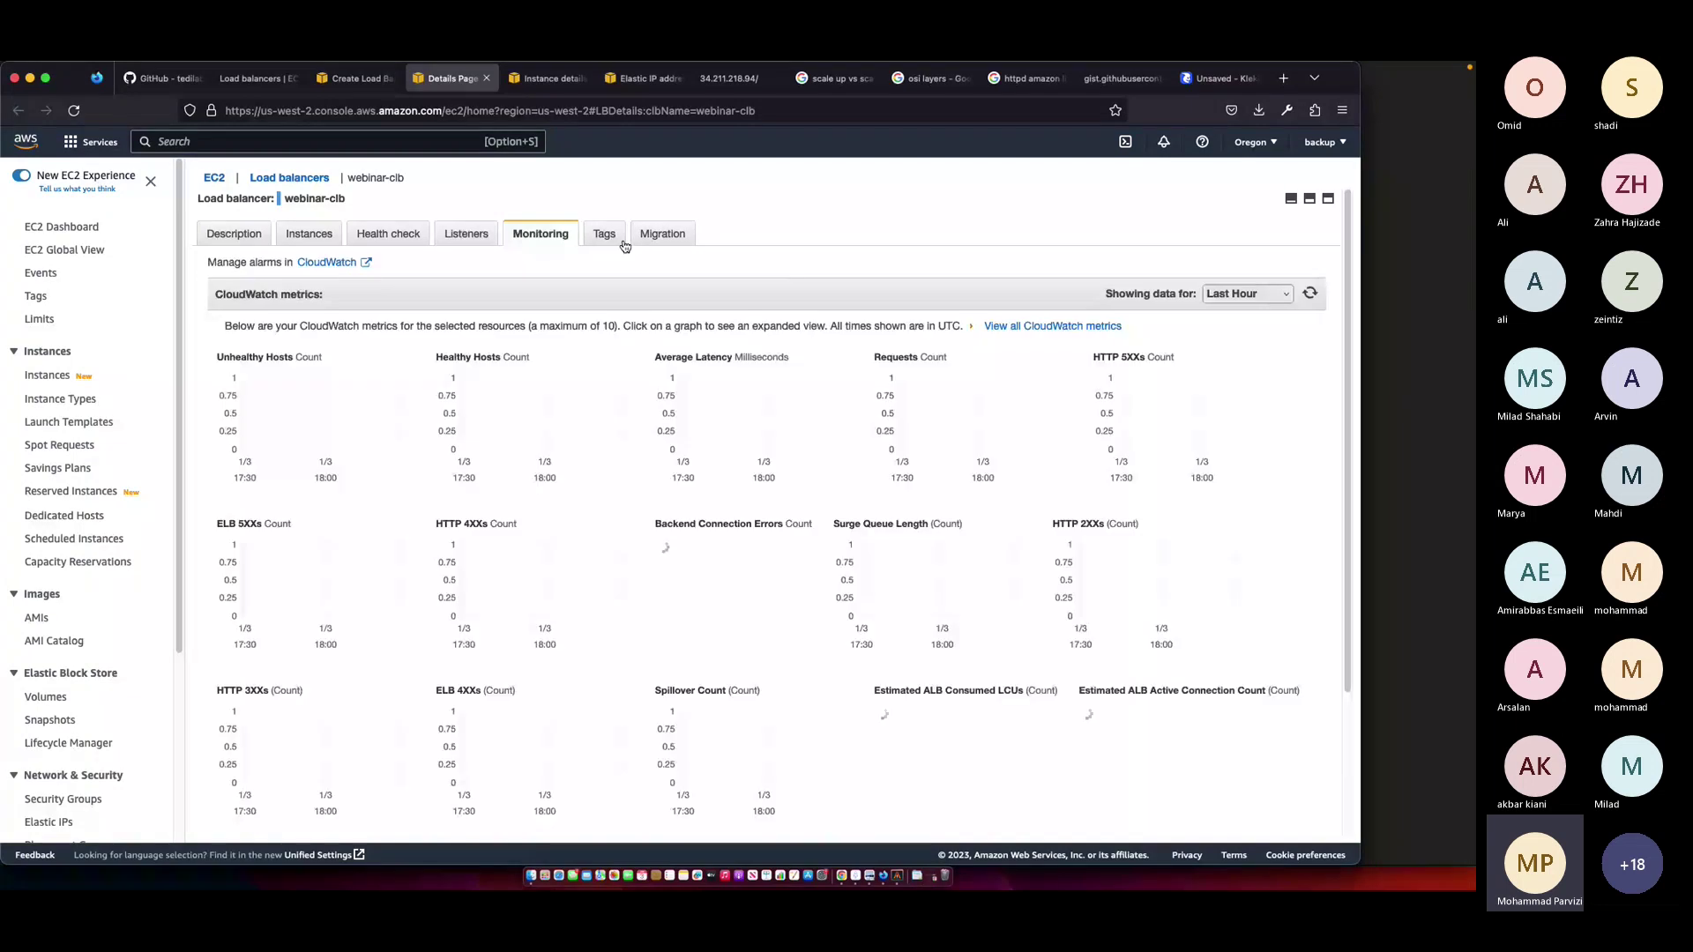
pyautogui.click(609, 240)
pyautogui.click(665, 240)
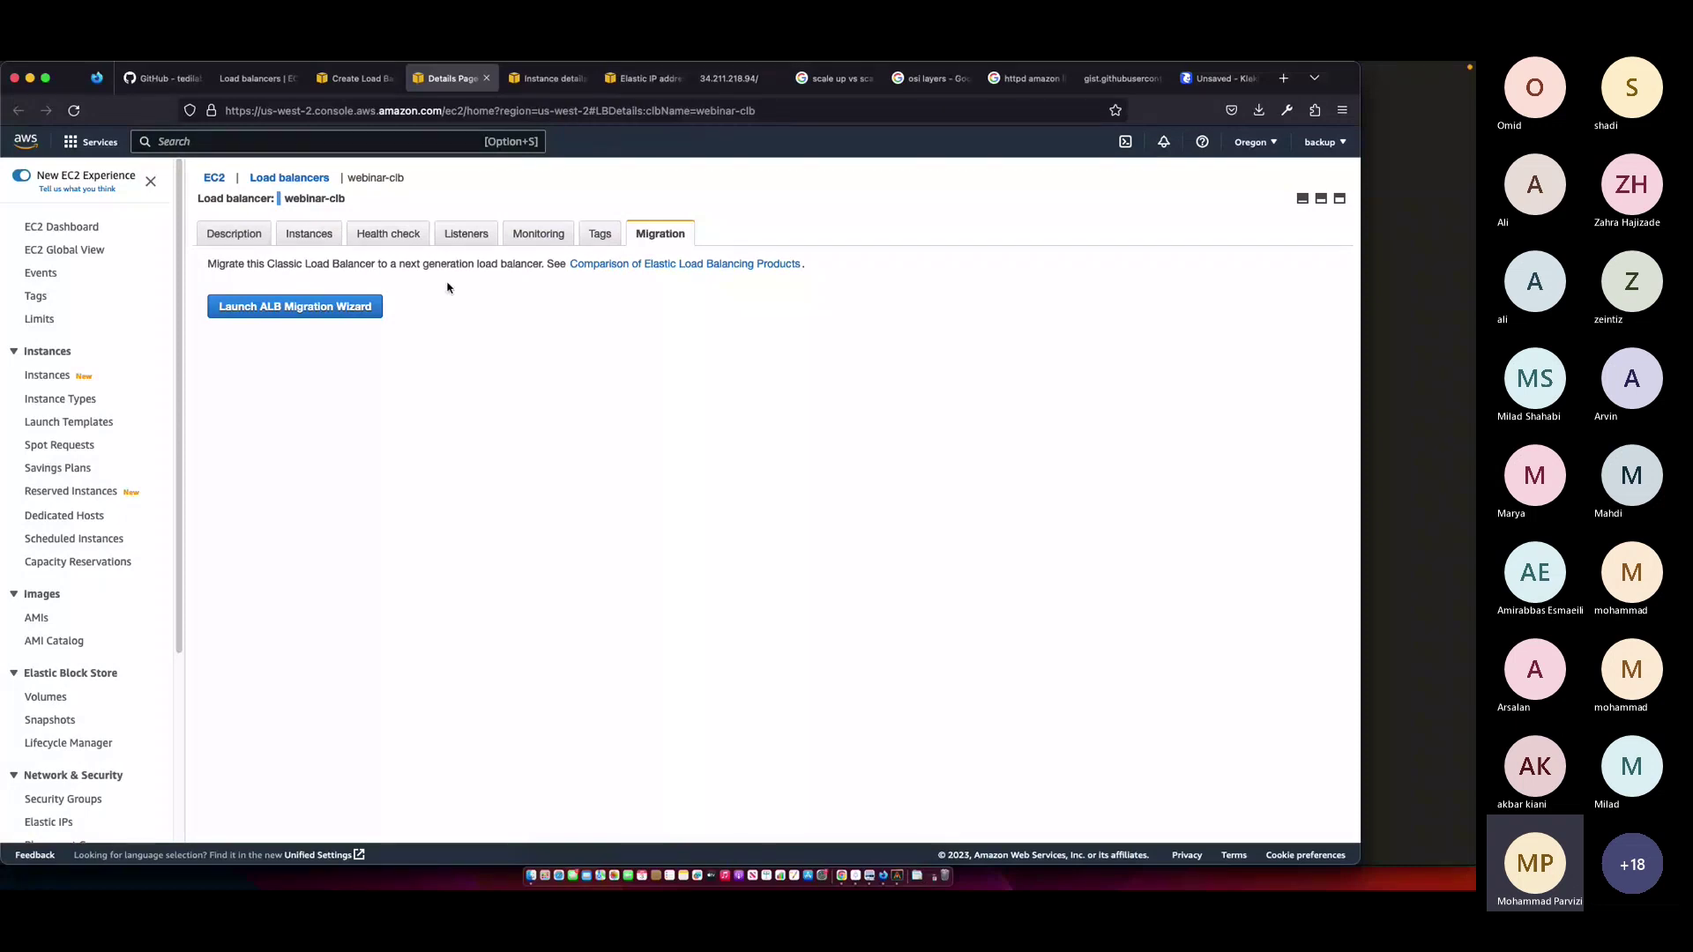
pyautogui.click(254, 237)
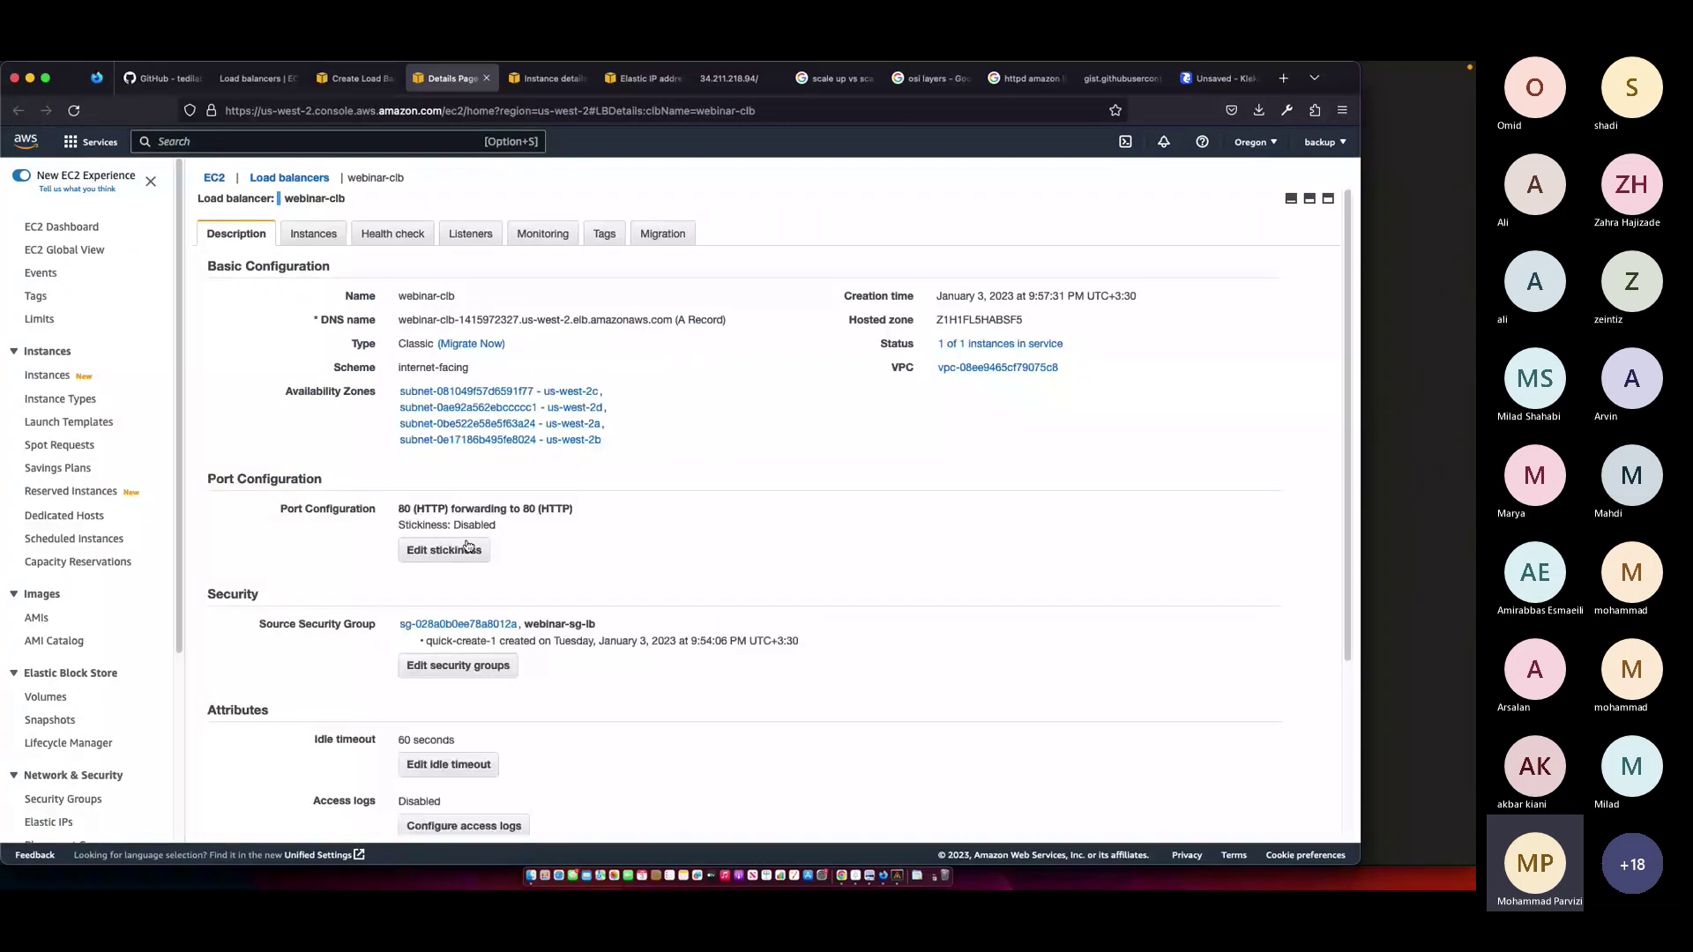
pyautogui.scroll(-5, 332, 529)
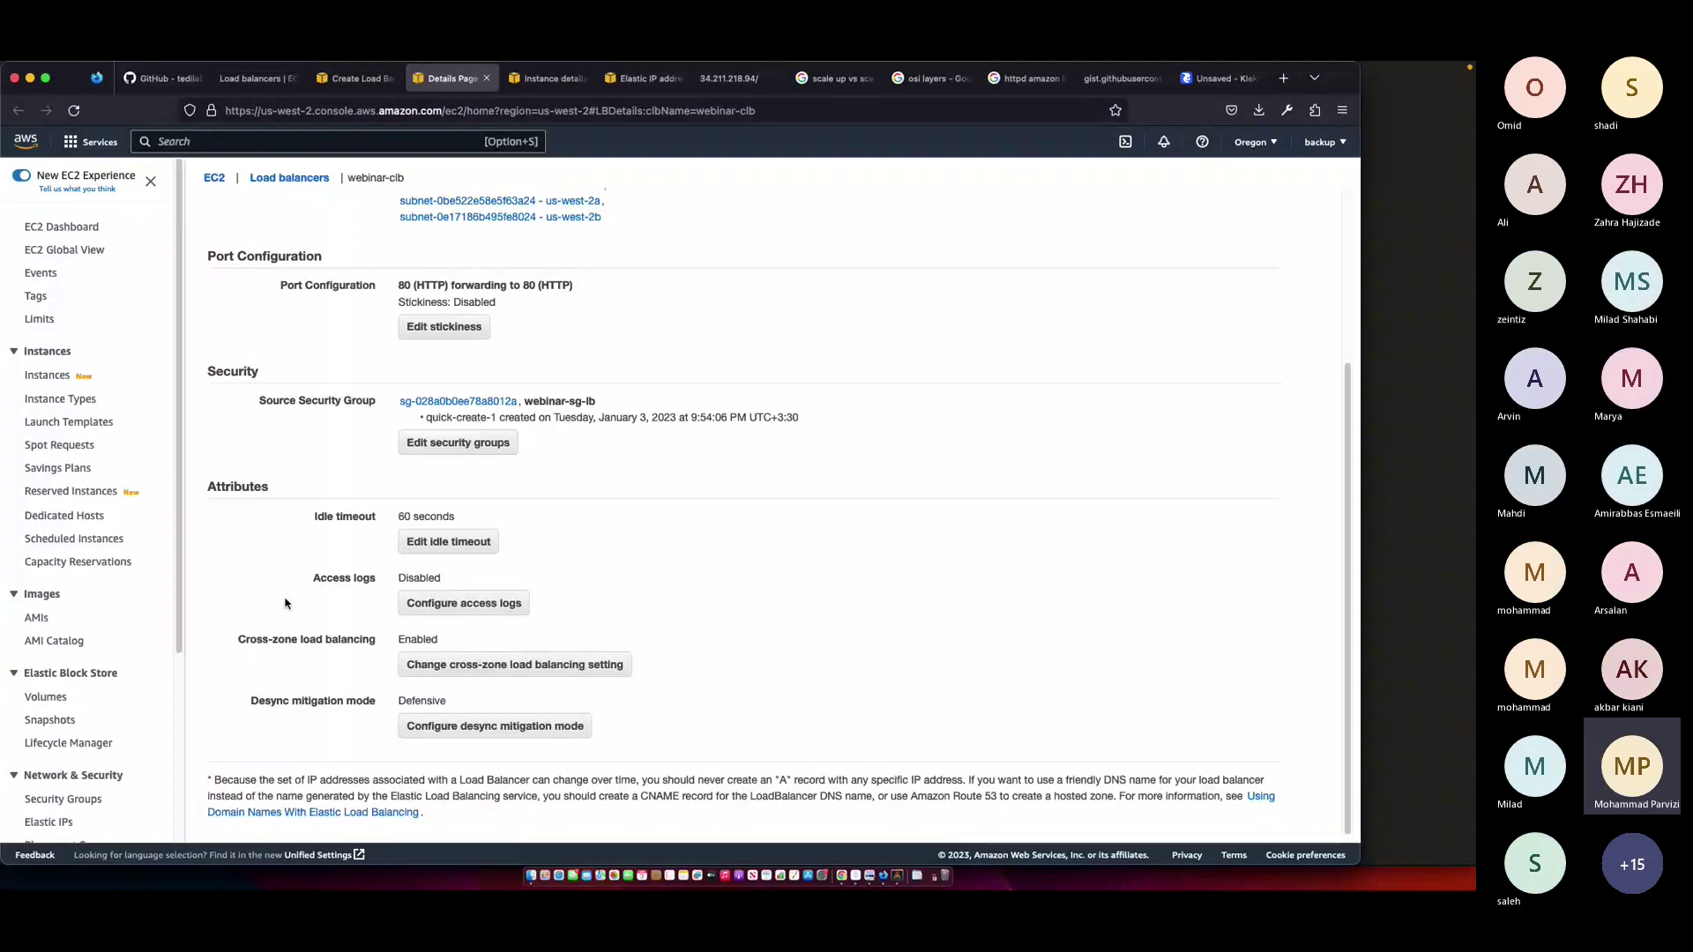
pyautogui.scroll(5, 284, 603)
pyautogui.click(310, 233)
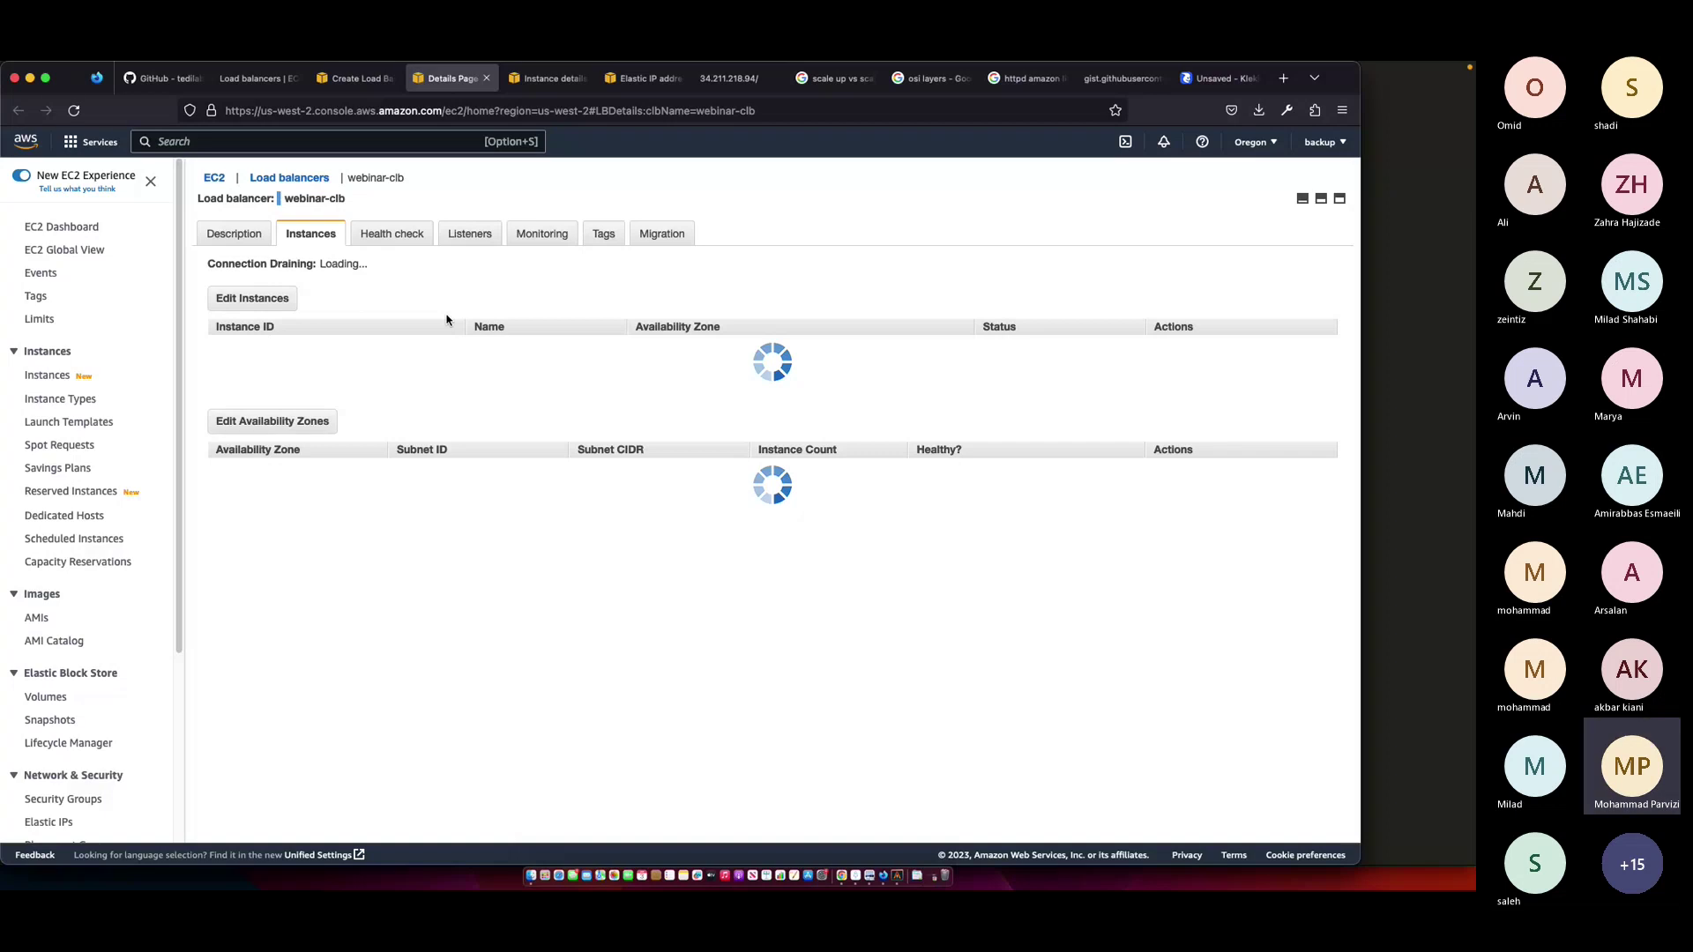
# - In the Kleki sketch, draw a blue line from the upper circle back to the load balancer box
pyautogui.hotkey('ctrl', 'Tab')
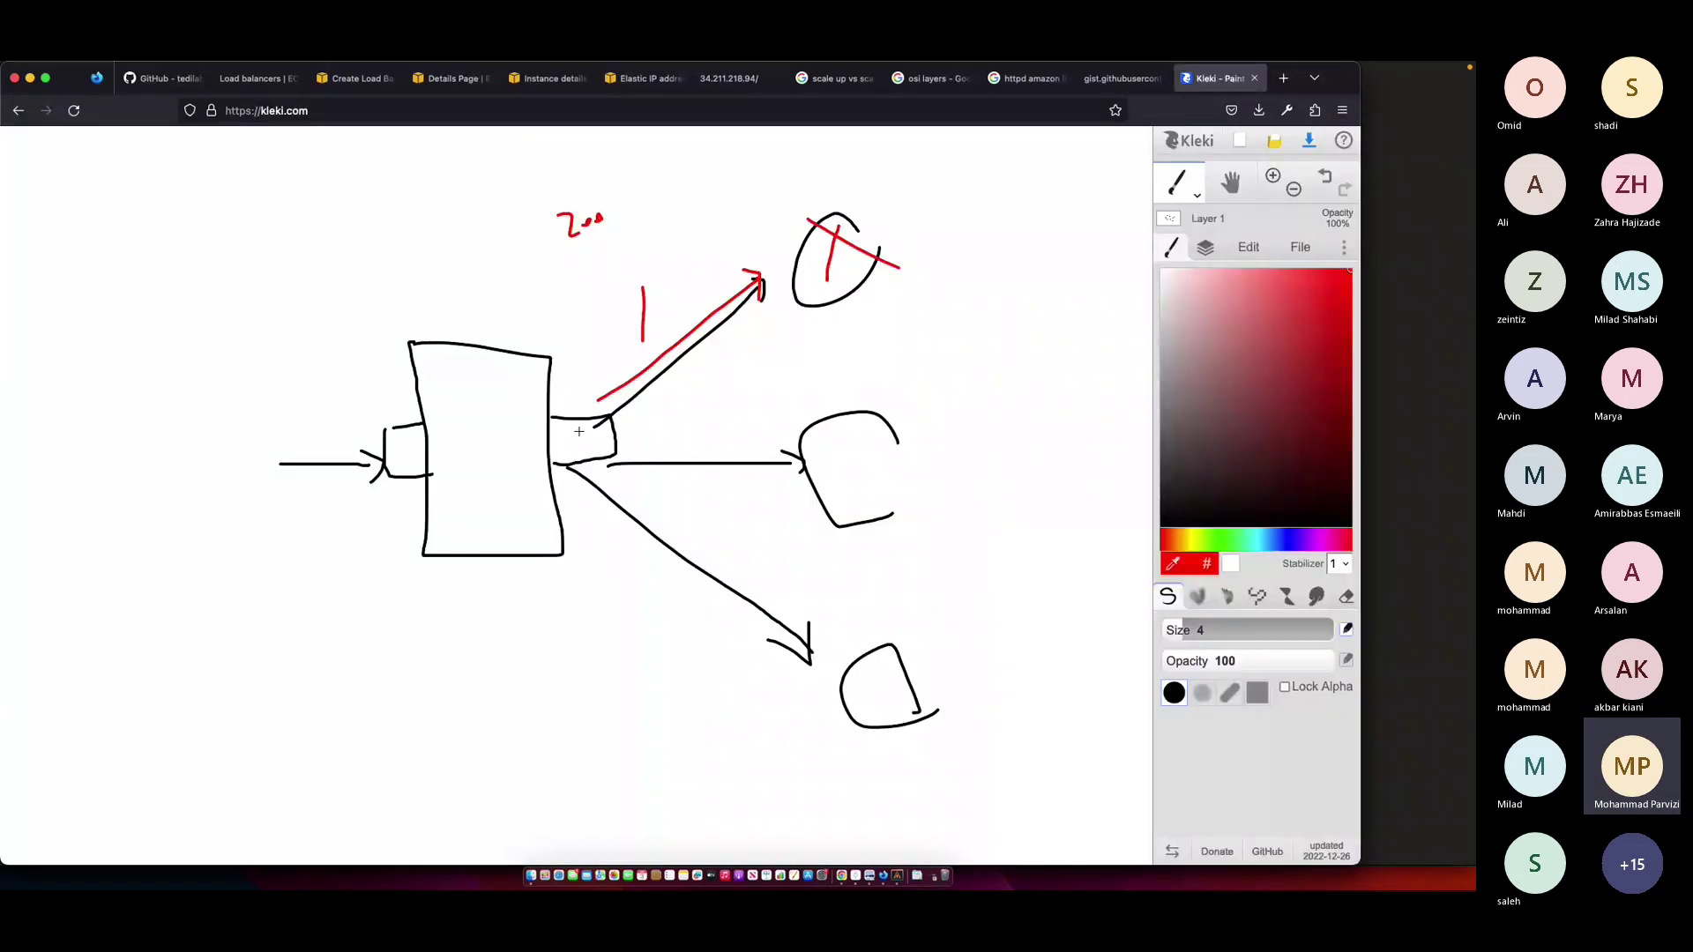
pyautogui.click(1288, 540)
pyautogui.moveTo(785, 283); pyautogui.dragTo(565, 450)
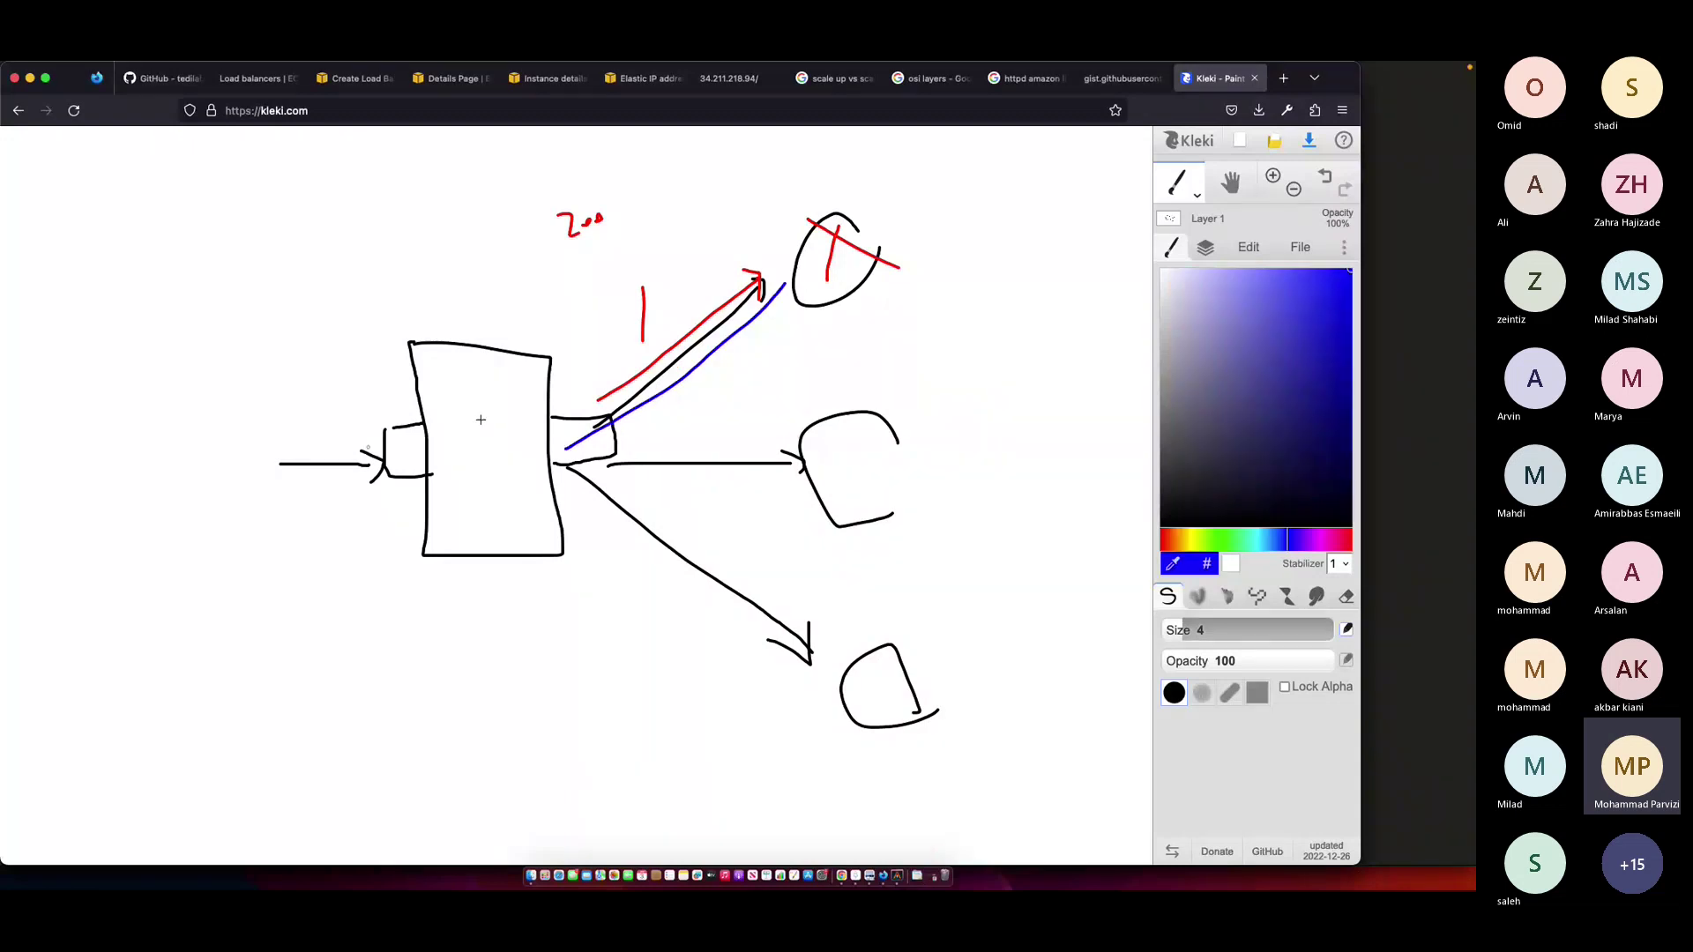
# - Copy webinar-clb's DNS name from its description, open it in a new browser tab and enlarge the page to 200%
pyautogui.press('super+3')
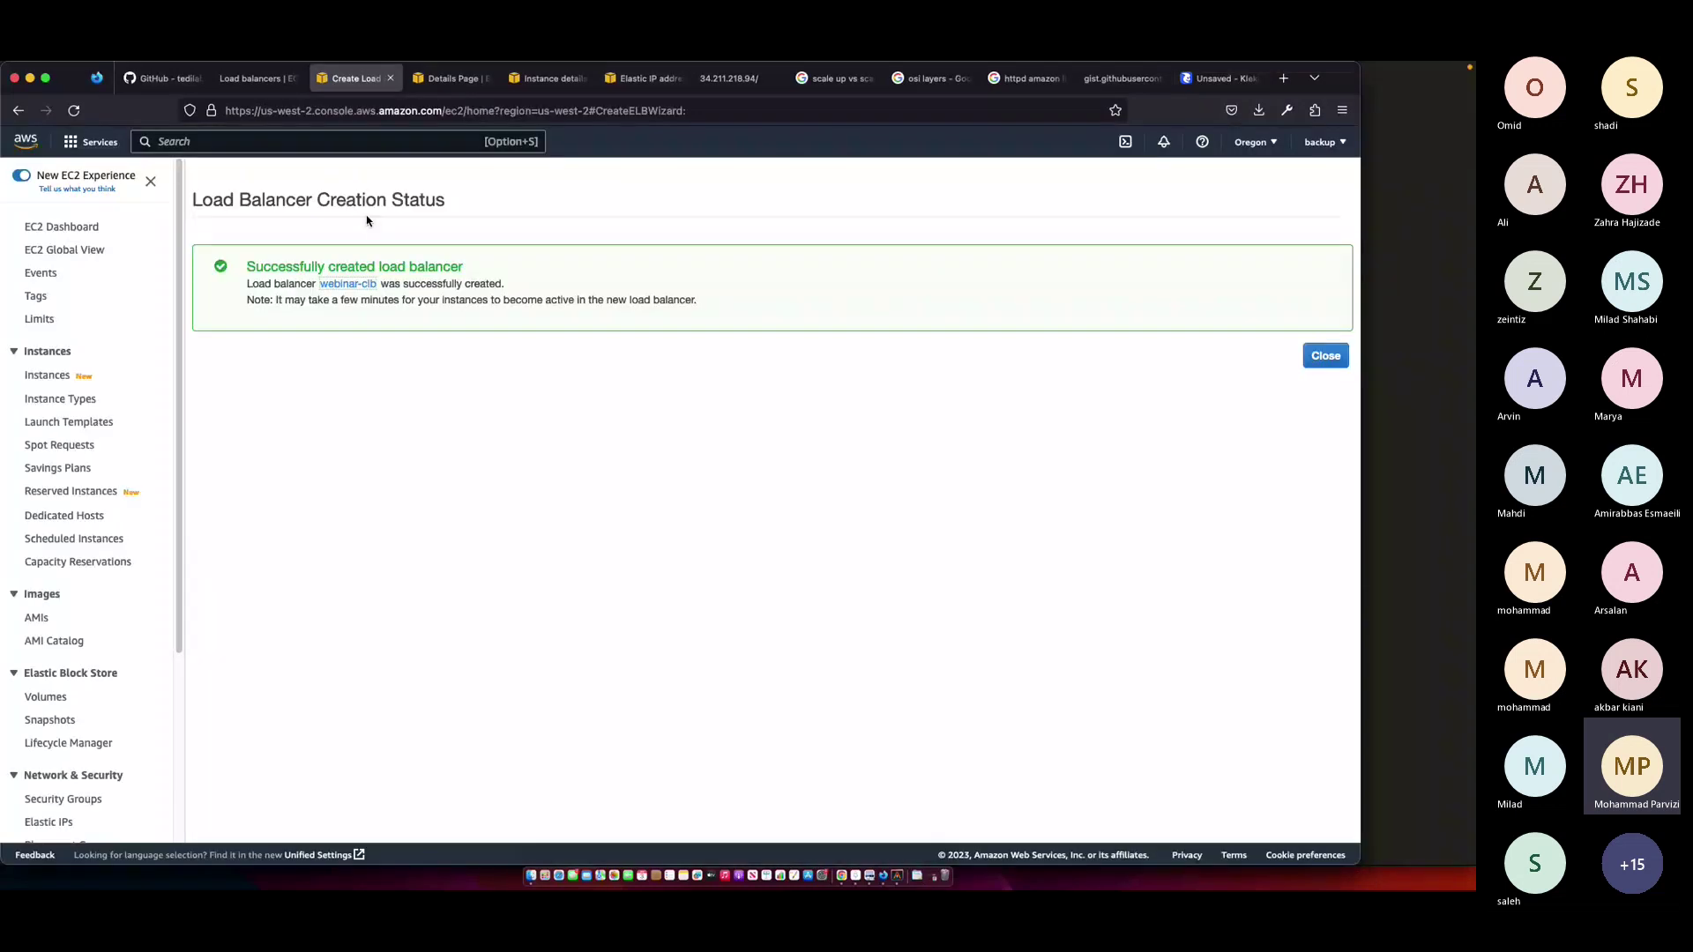
pyautogui.hotkey('ctrl', 'Tab')
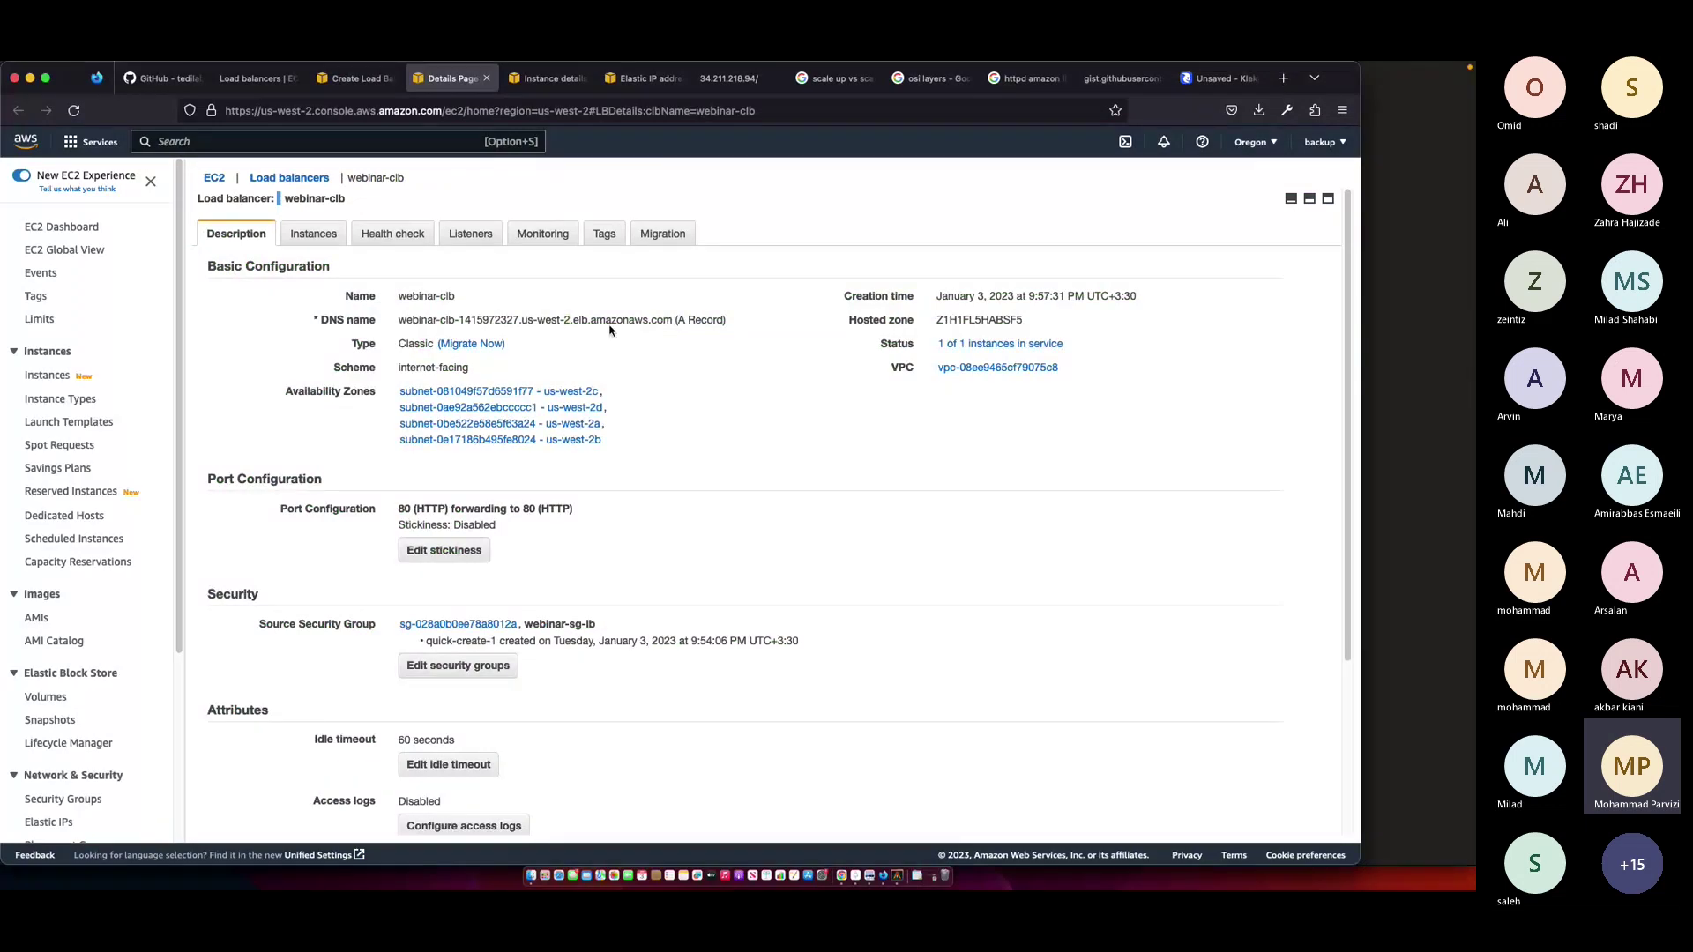
pyautogui.moveTo(671, 320); pyautogui.dragTo(398, 322)
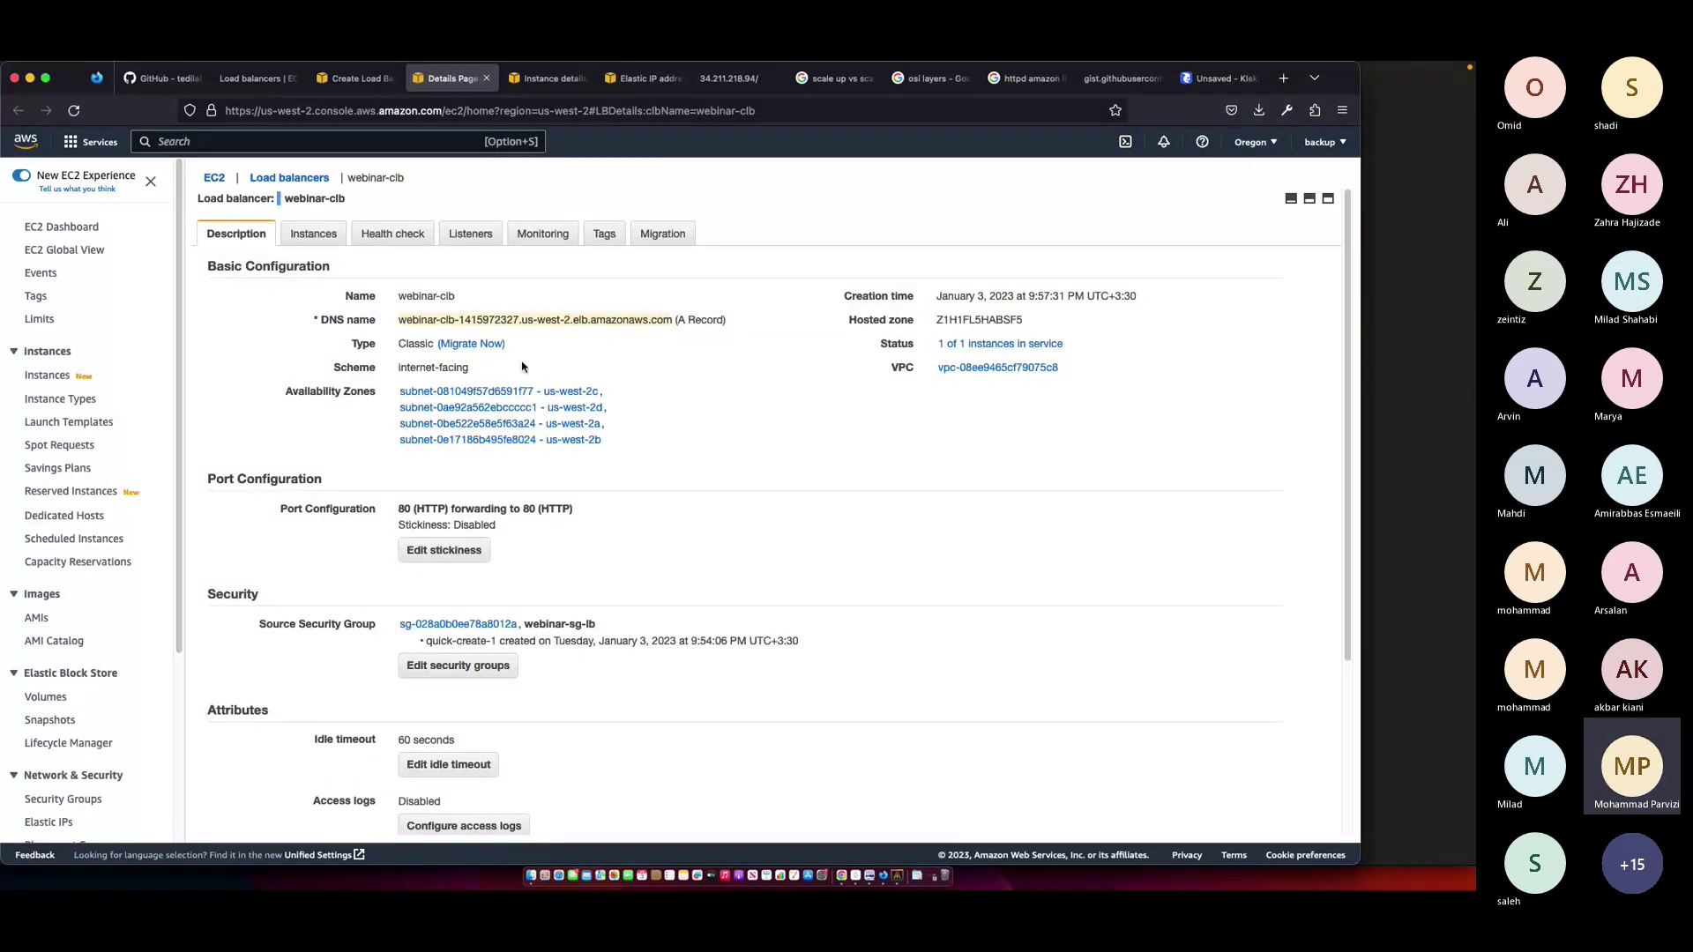
pyautogui.press('super+c')
pyautogui.press('super+t')
pyautogui.press('super+v')
pyautogui.press('Return')
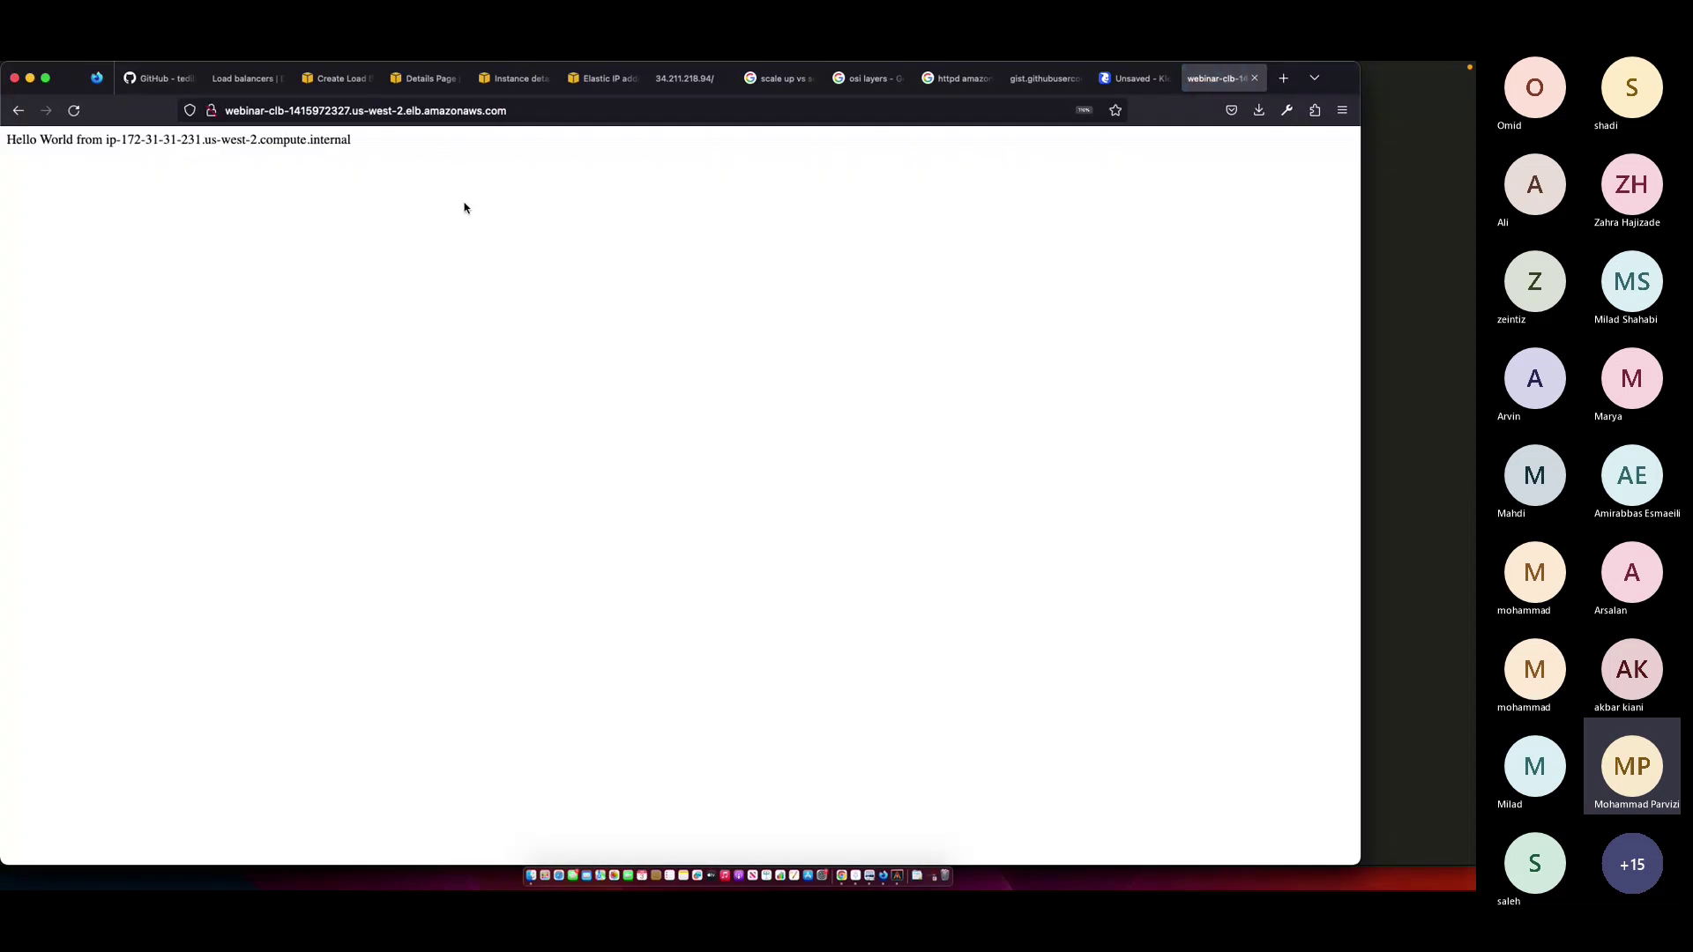
pyautogui.press('super+equal')
pyautogui.press('super+equal')
pyautogui.press('super+equal')
pyautogui.press('super+equal')
pyautogui.press('super+equal')
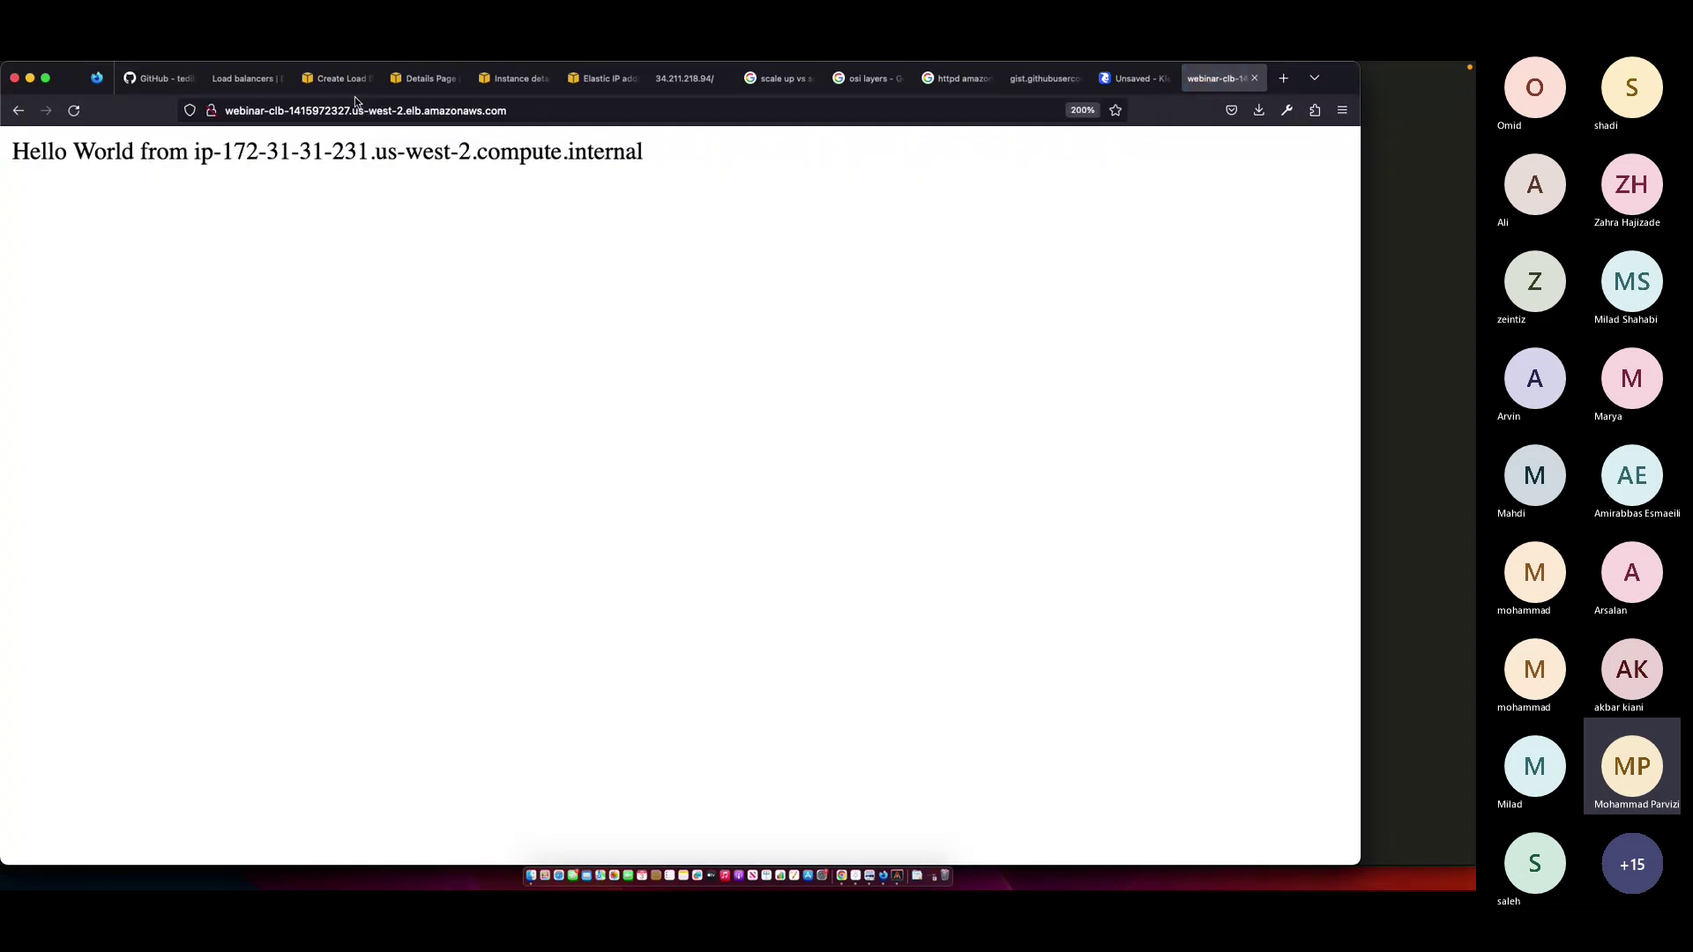
# - Look at the instances available to add to or remove from webinar-clb, leaving the selection as it is
pyautogui.click(335, 79)
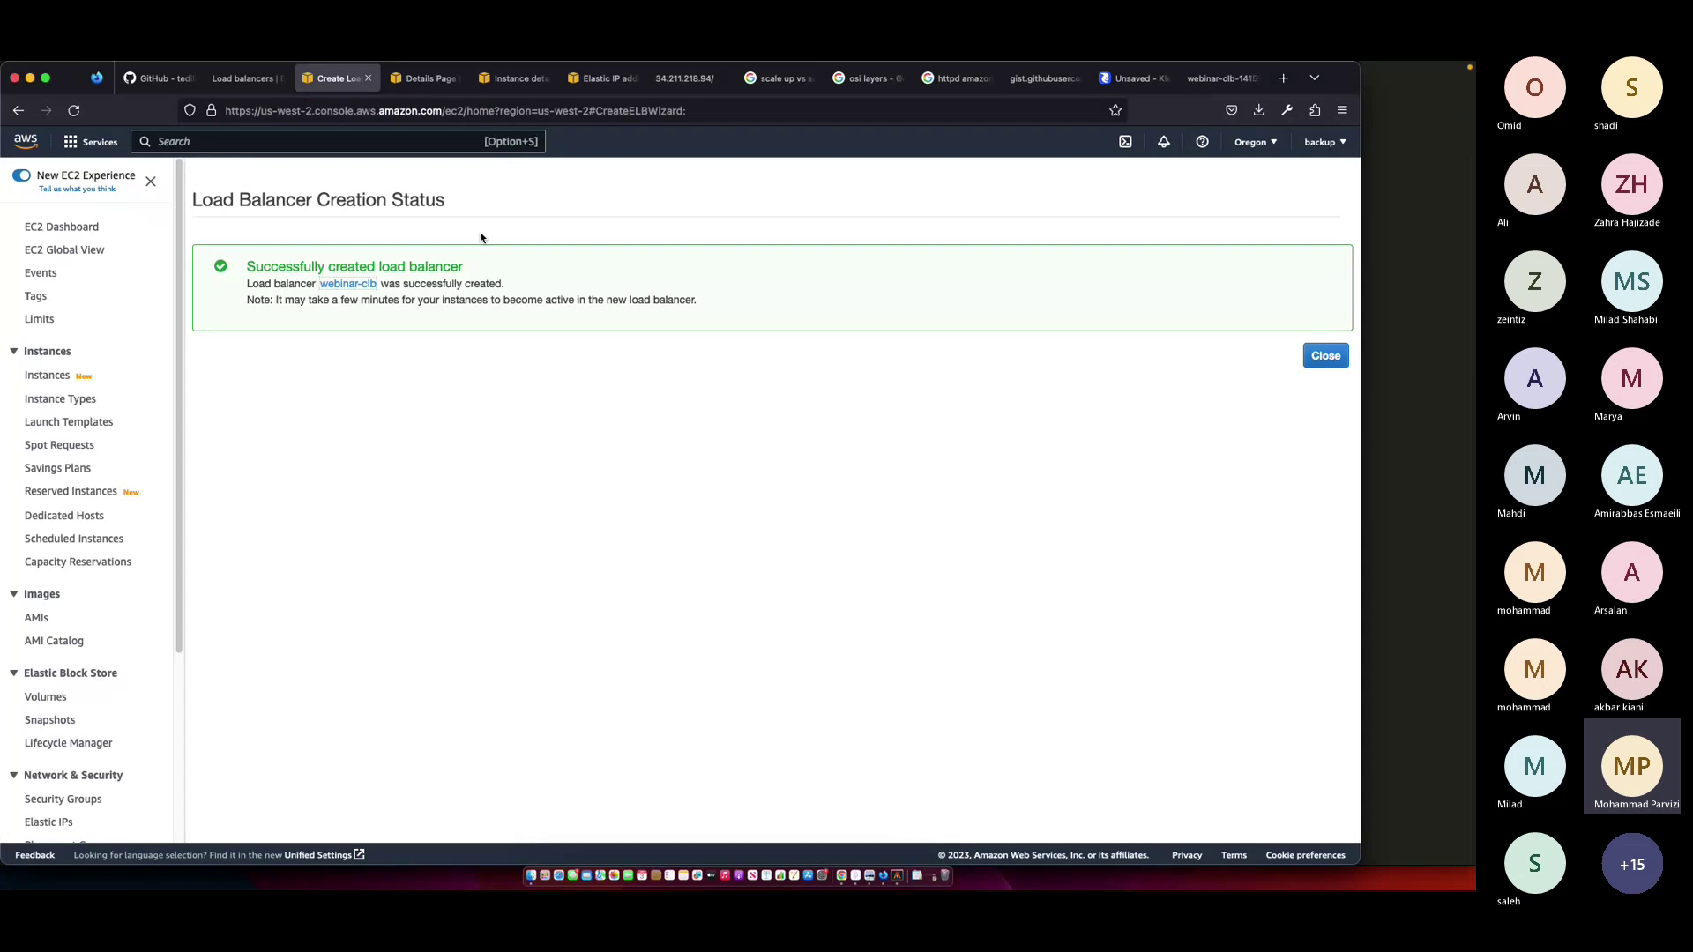
pyautogui.click(421, 84)
pyautogui.click(313, 233)
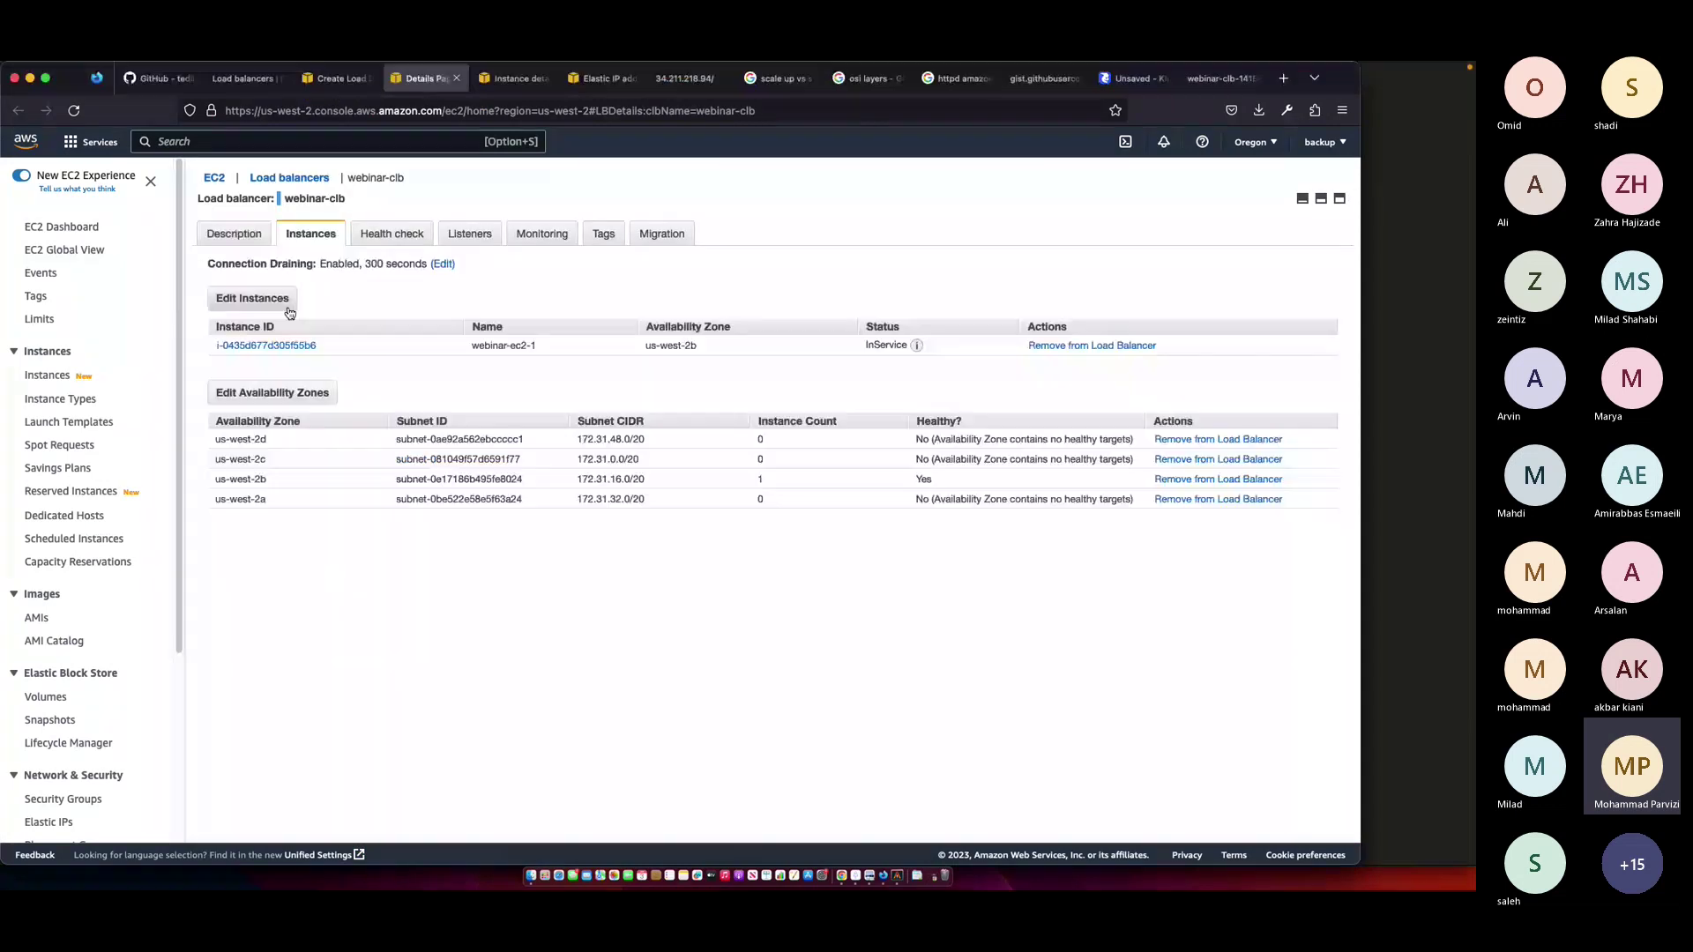
pyautogui.click(252, 299)
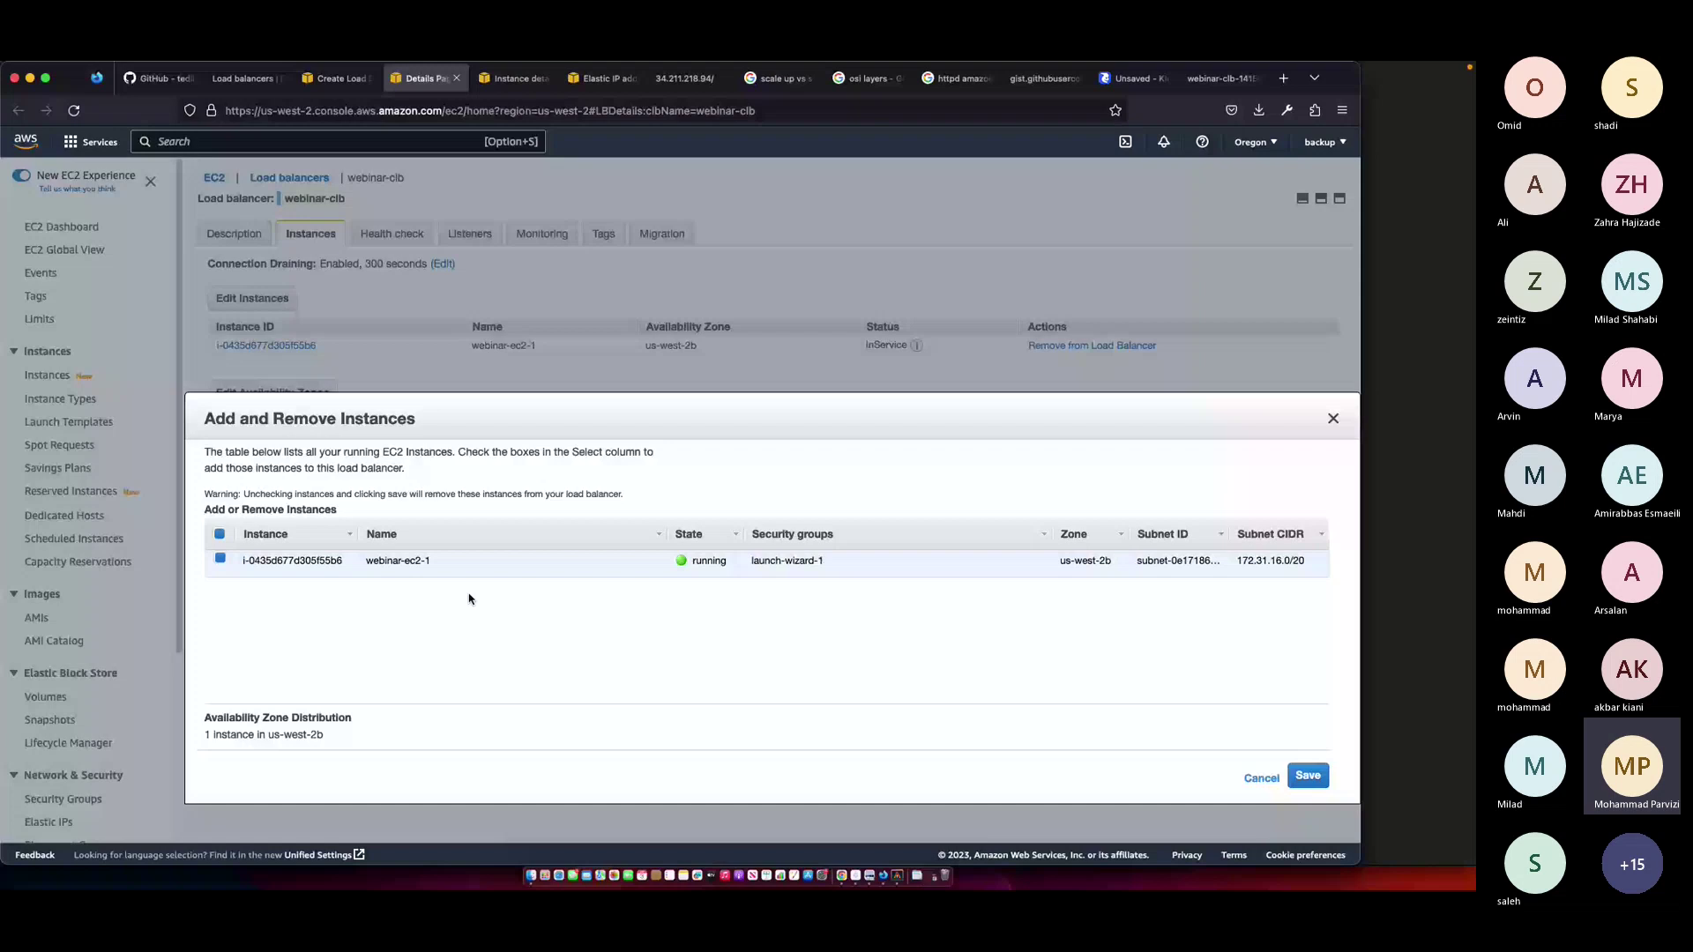
pyautogui.press('Escape')
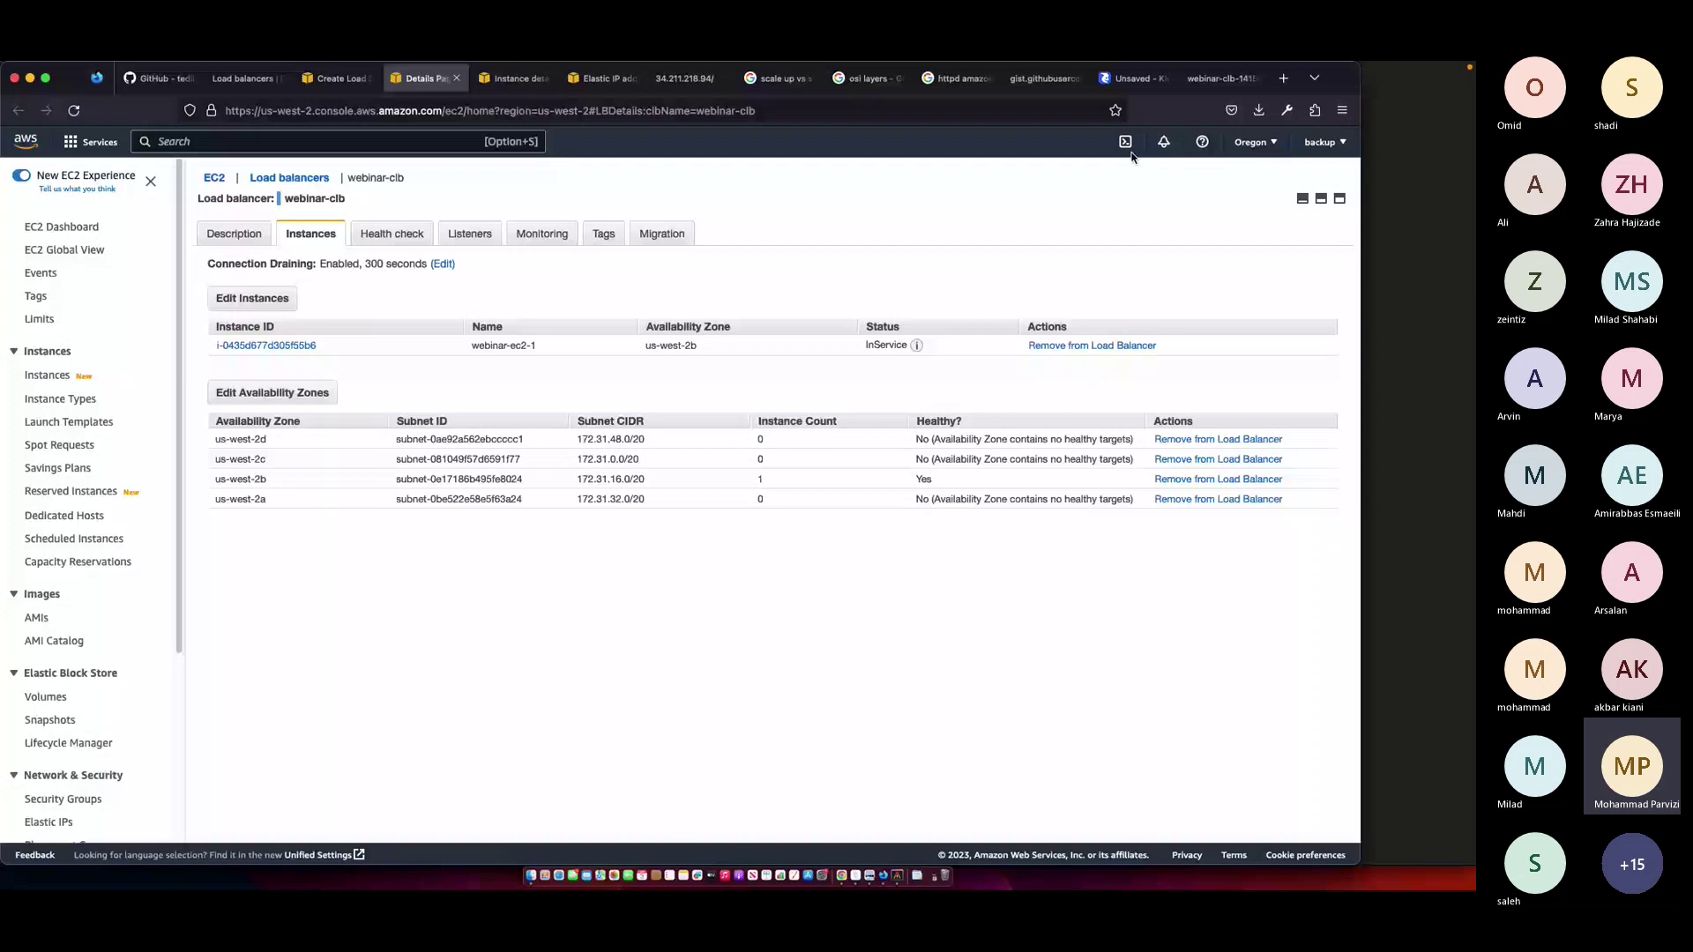
# - In the Kleki sketch, cross out the middle and lower circles in blue and draw a blue arrow from the box to a new circle below
pyautogui.click(1133, 77)
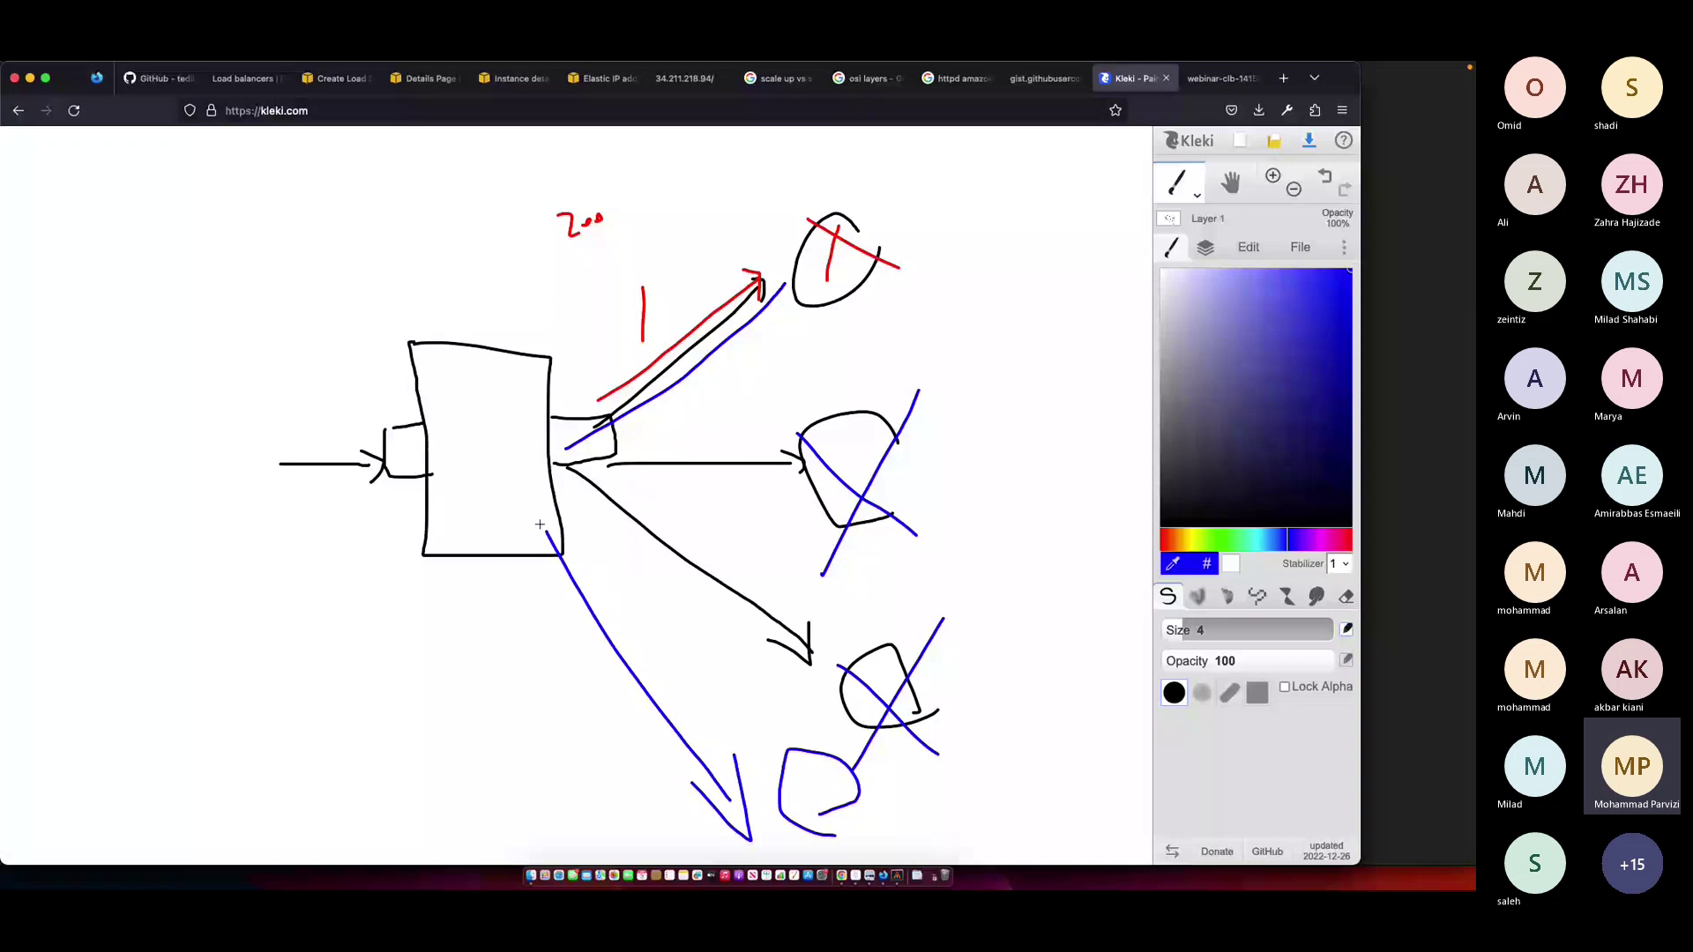
# - Glance at the AWS_Certified_Solutions_Architect_Slides.pdf in Preview, switch back to Firefox and search the web for "dns arch"
pyautogui.press('super+4')
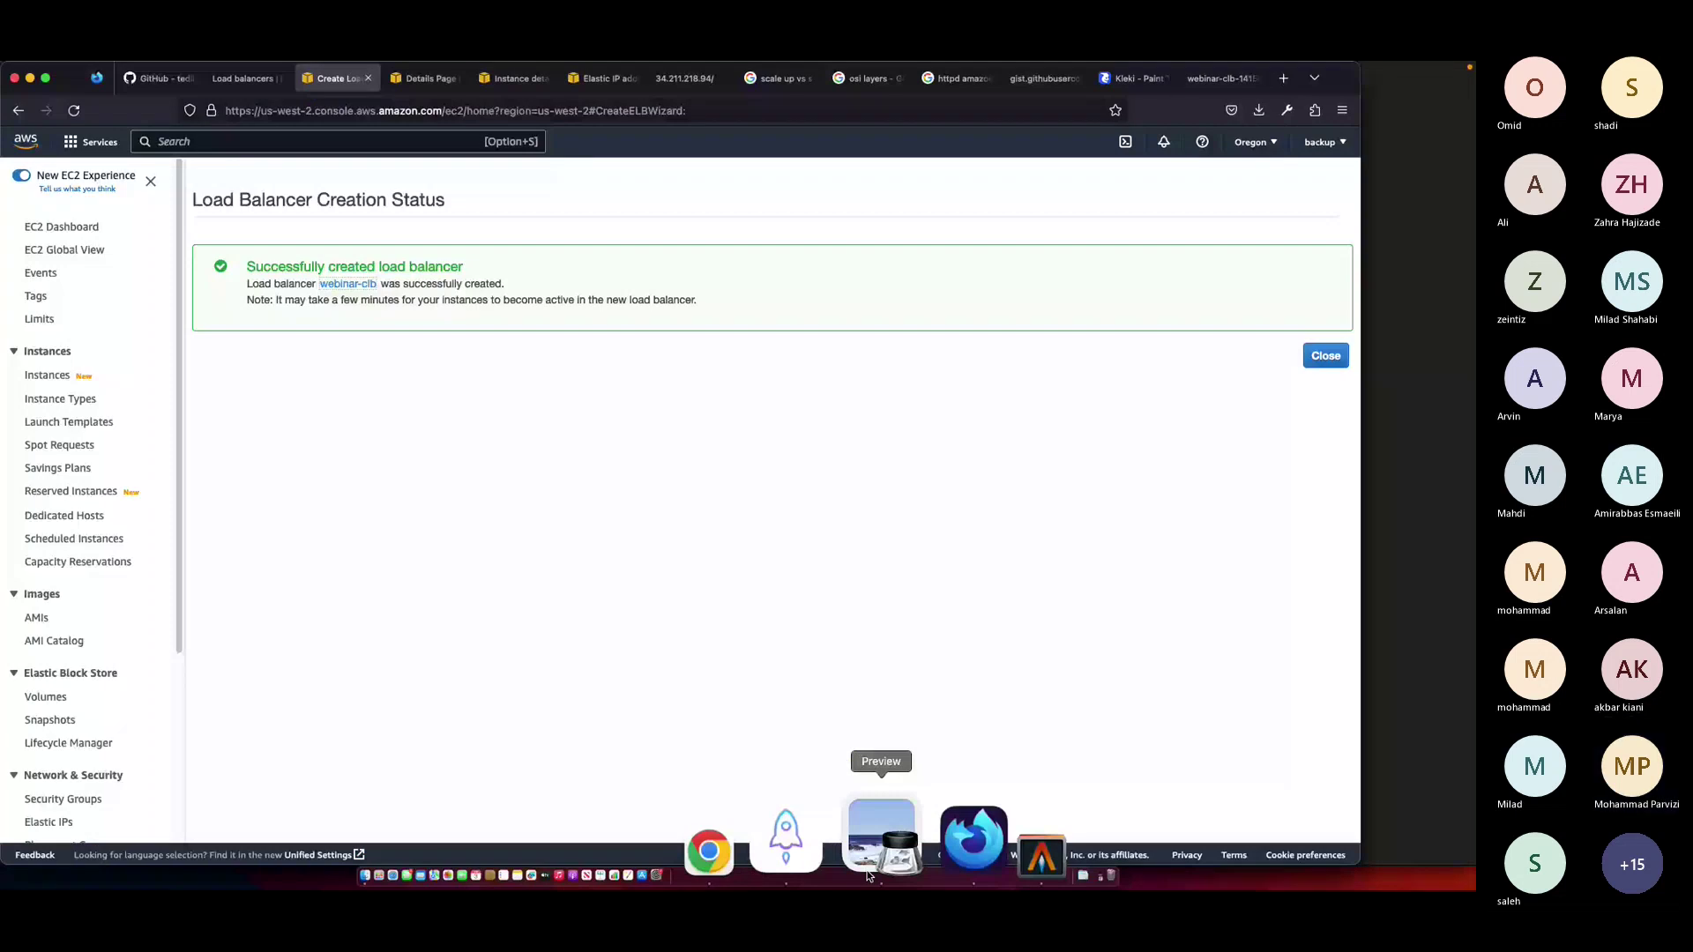
pyautogui.click(869, 873)
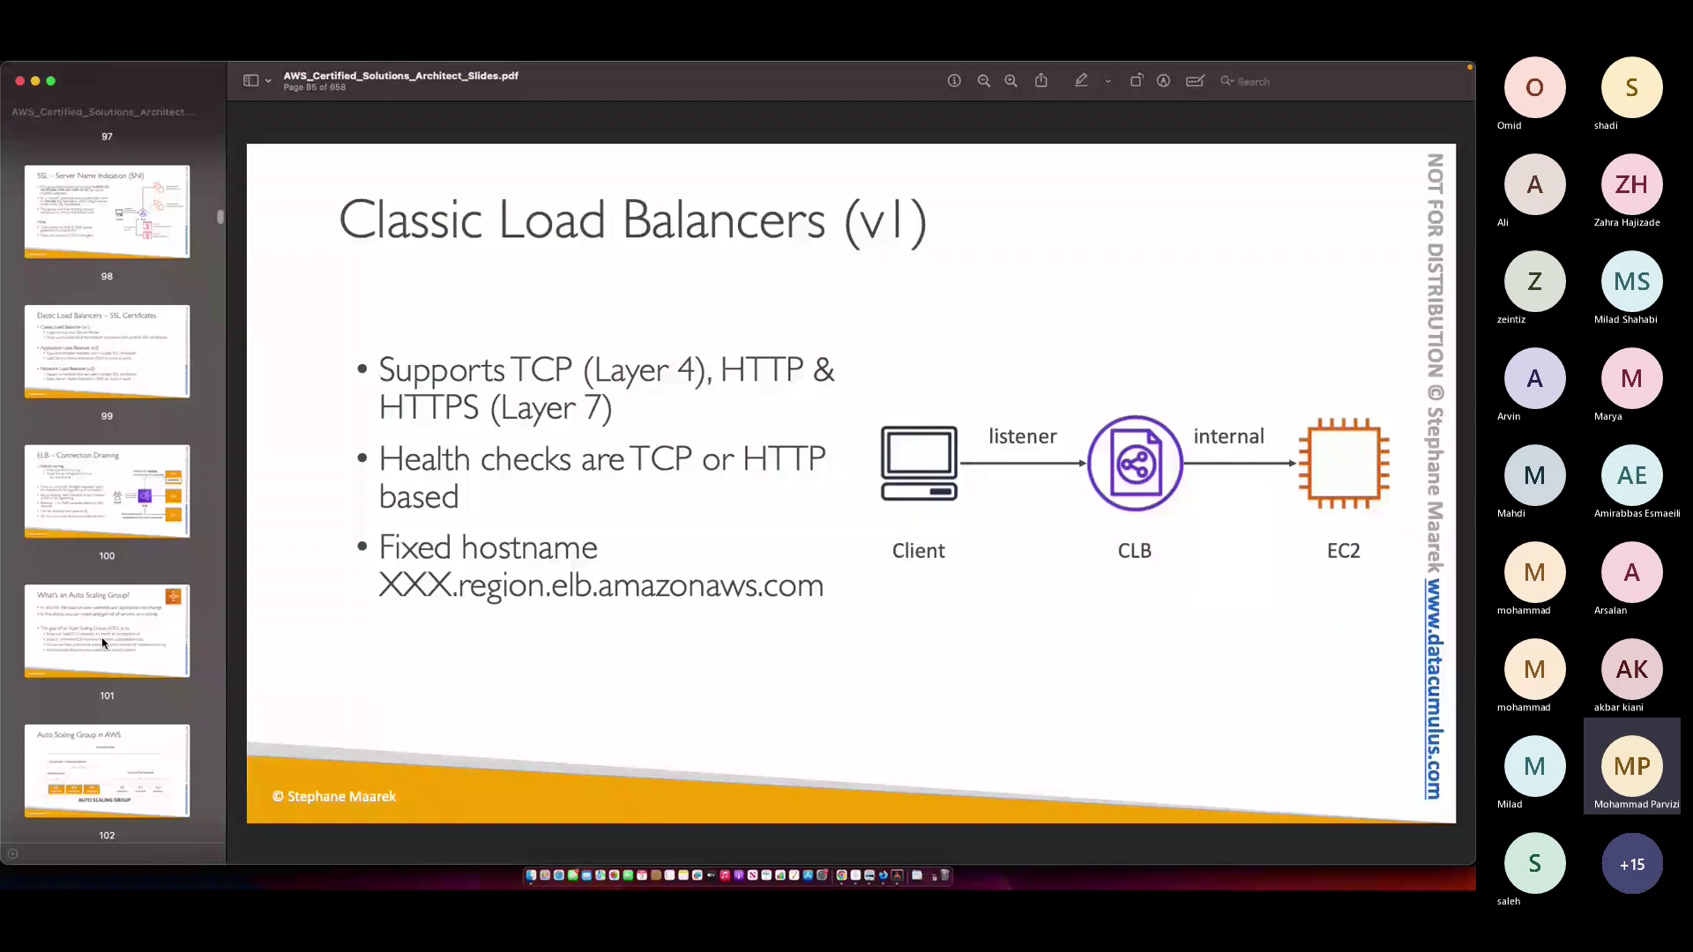
pyautogui.press('super+Tab')
pyautogui.write('ds')
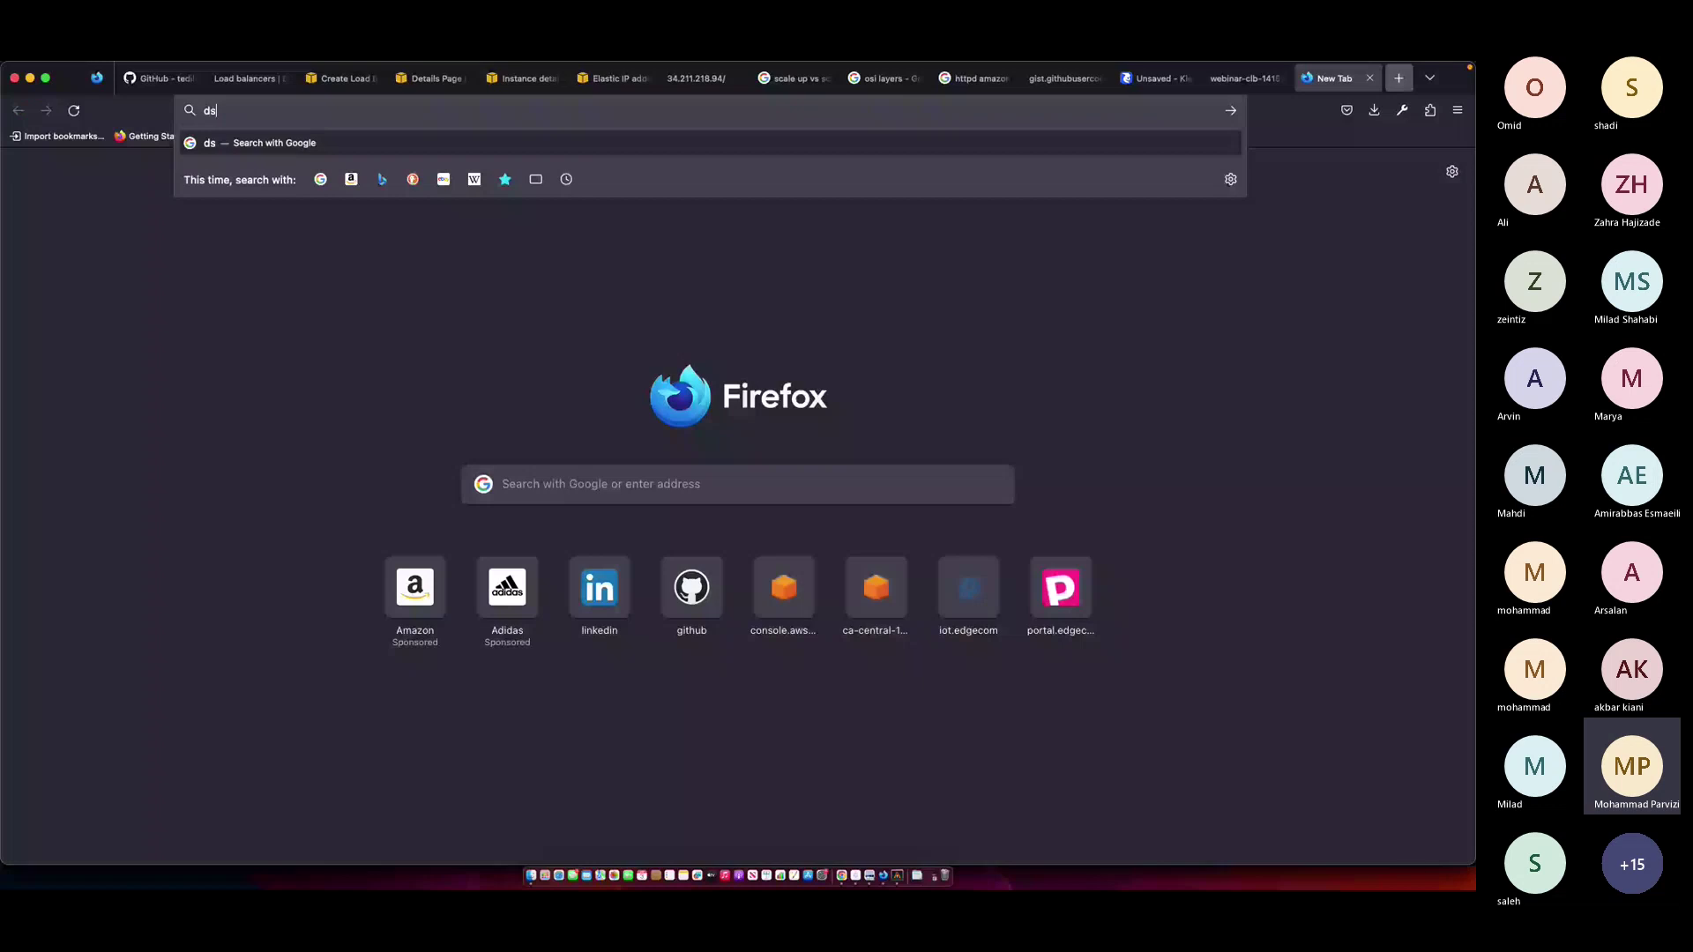
pyautogui.press('BackSpace')
pyautogui.write('ns arch')
pyautogui.press('Return')
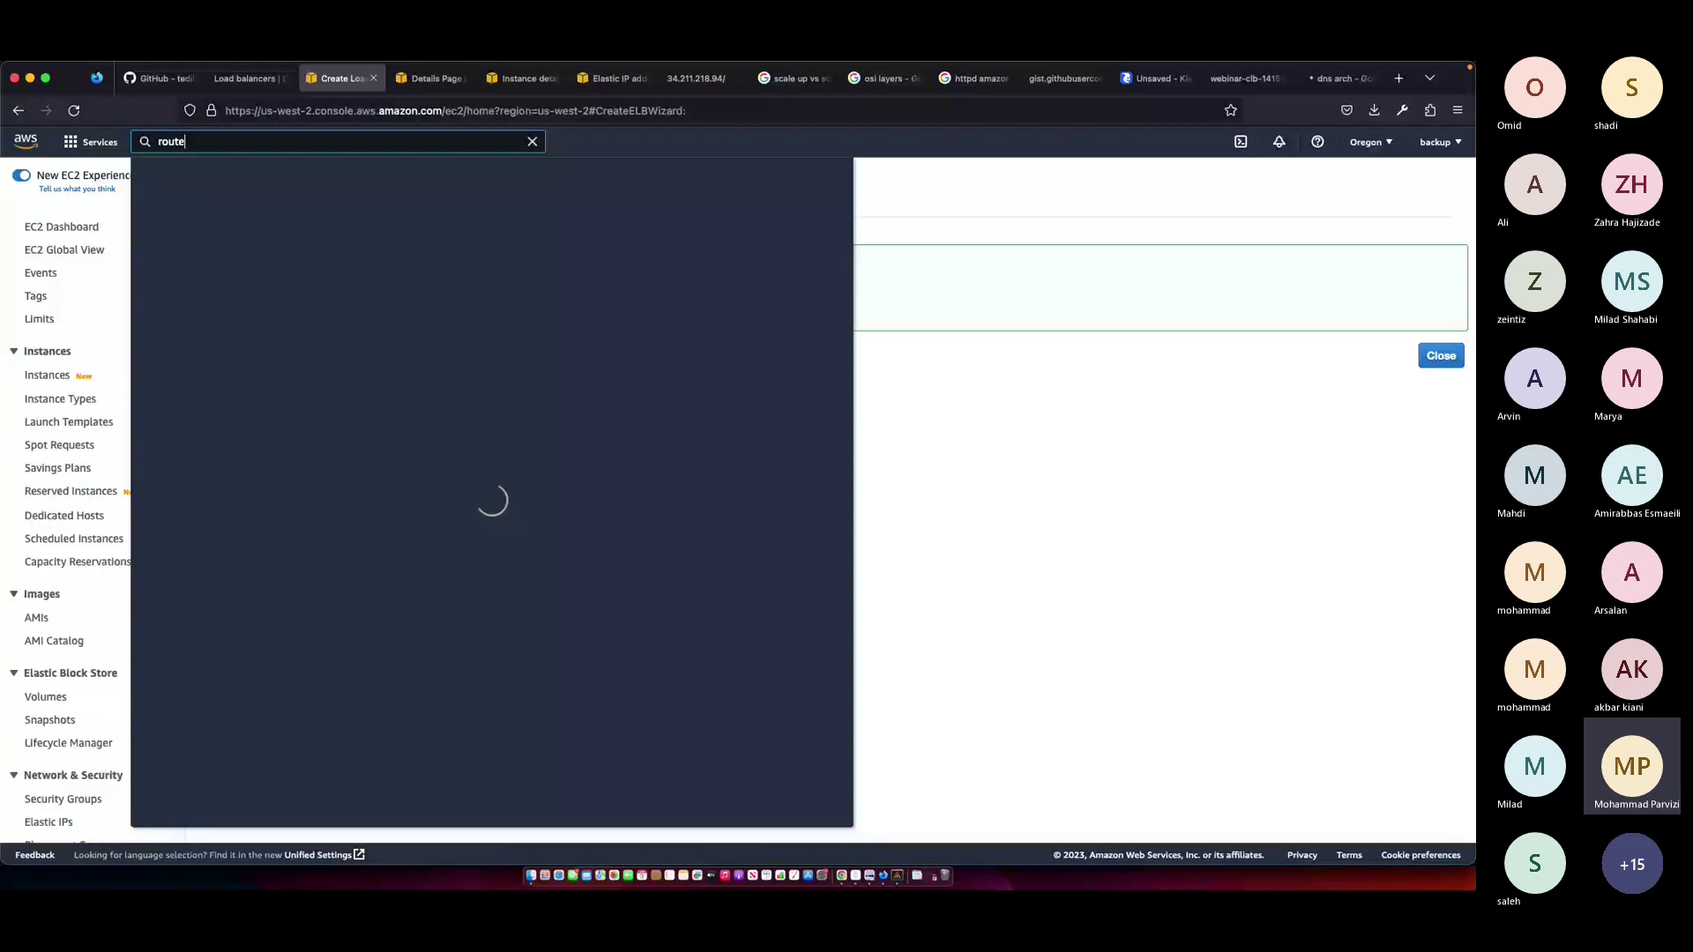
# - In the AWS console, search for "route 53" and open the Route 53 service
pyautogui.write('53')
pyautogui.click(305, 144)
pyautogui.press('Return')
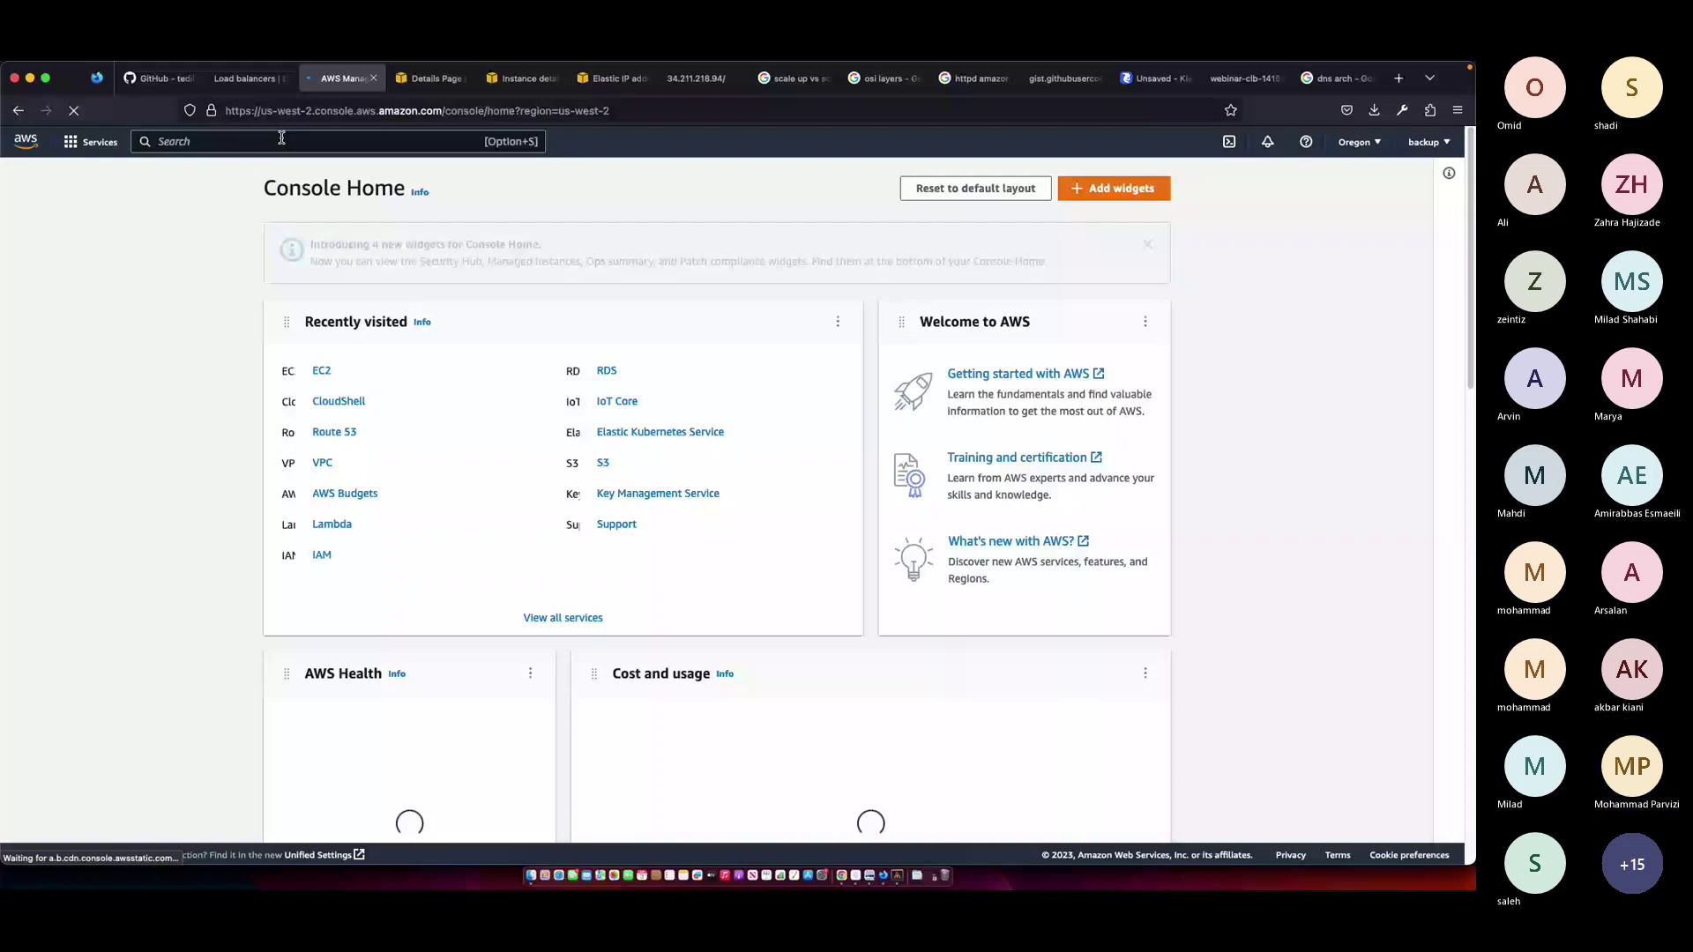
pyautogui.click(281, 138)
pyautogui.write('route 53')
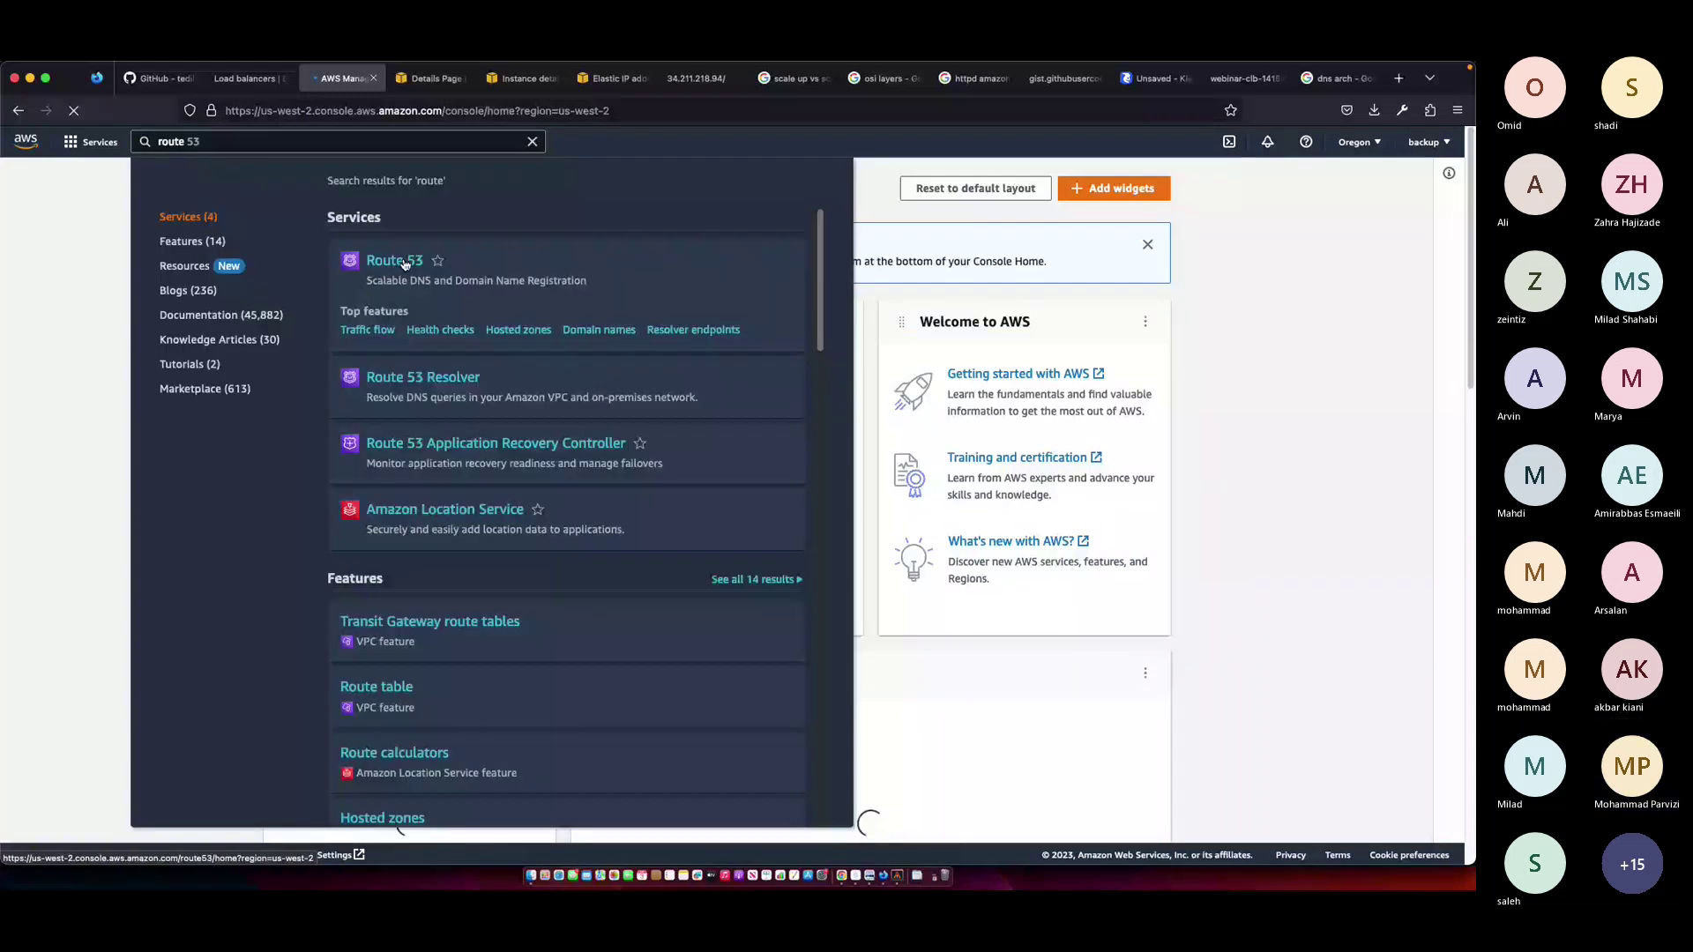
pyautogui.click(404, 263)
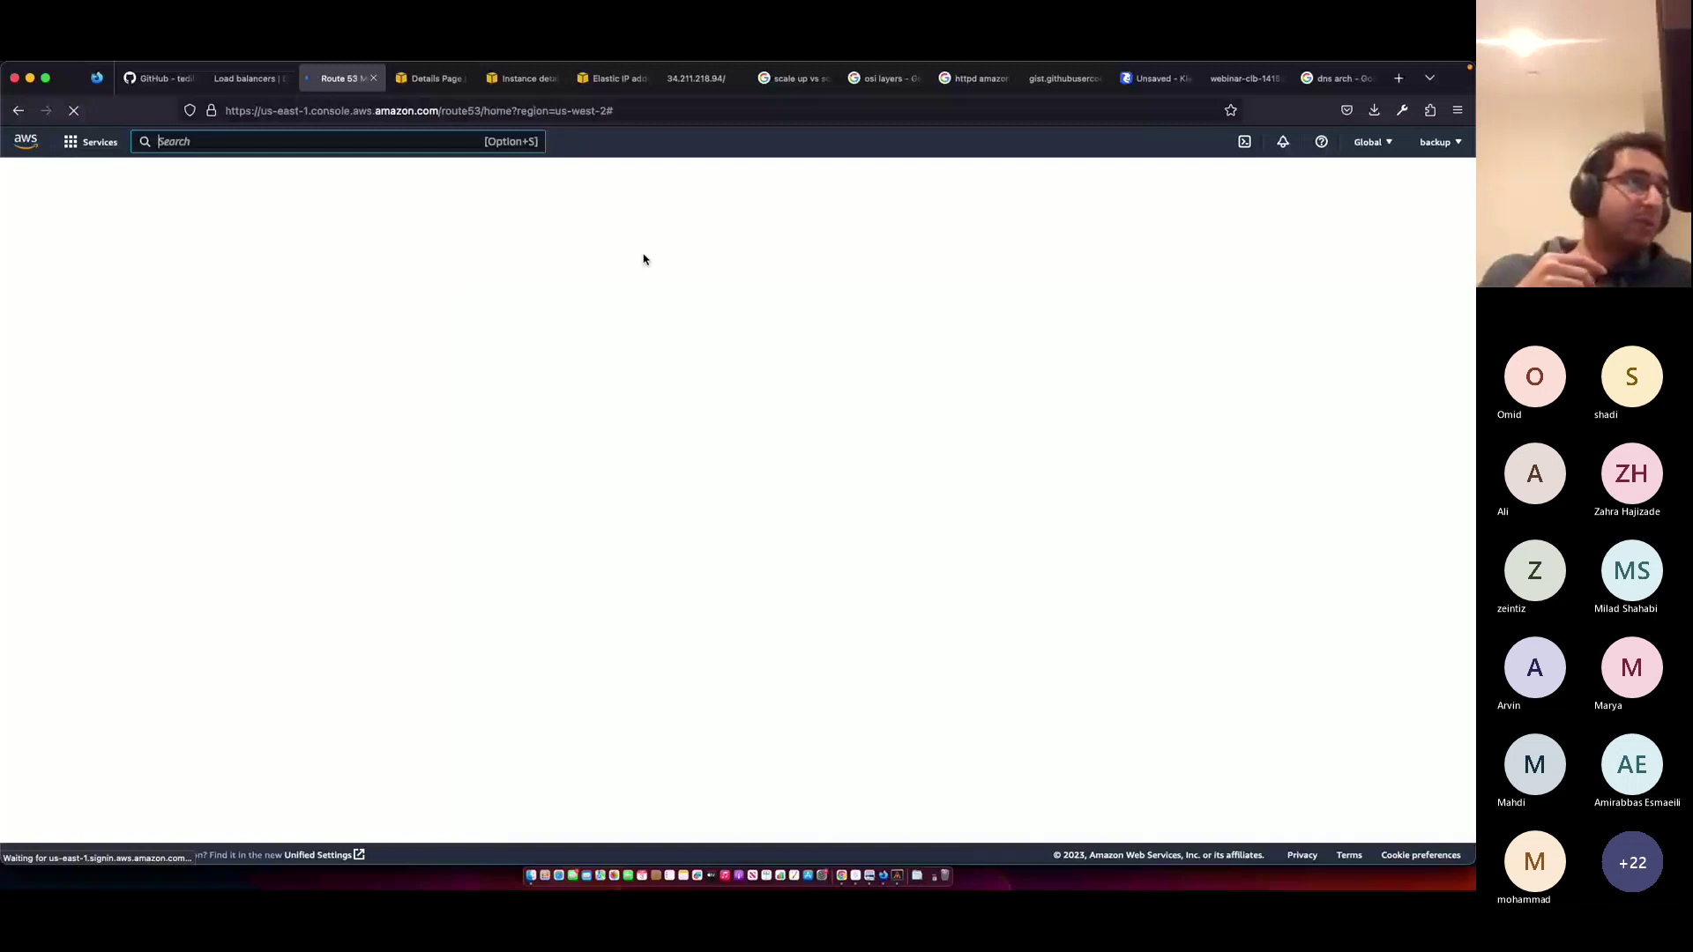
# - Search Google Images for "dns route 53" and open the asardana.com diagram of Route 53 splitting traffic between two regions
pyautogui.hotkey('ctrl', 'Tab')
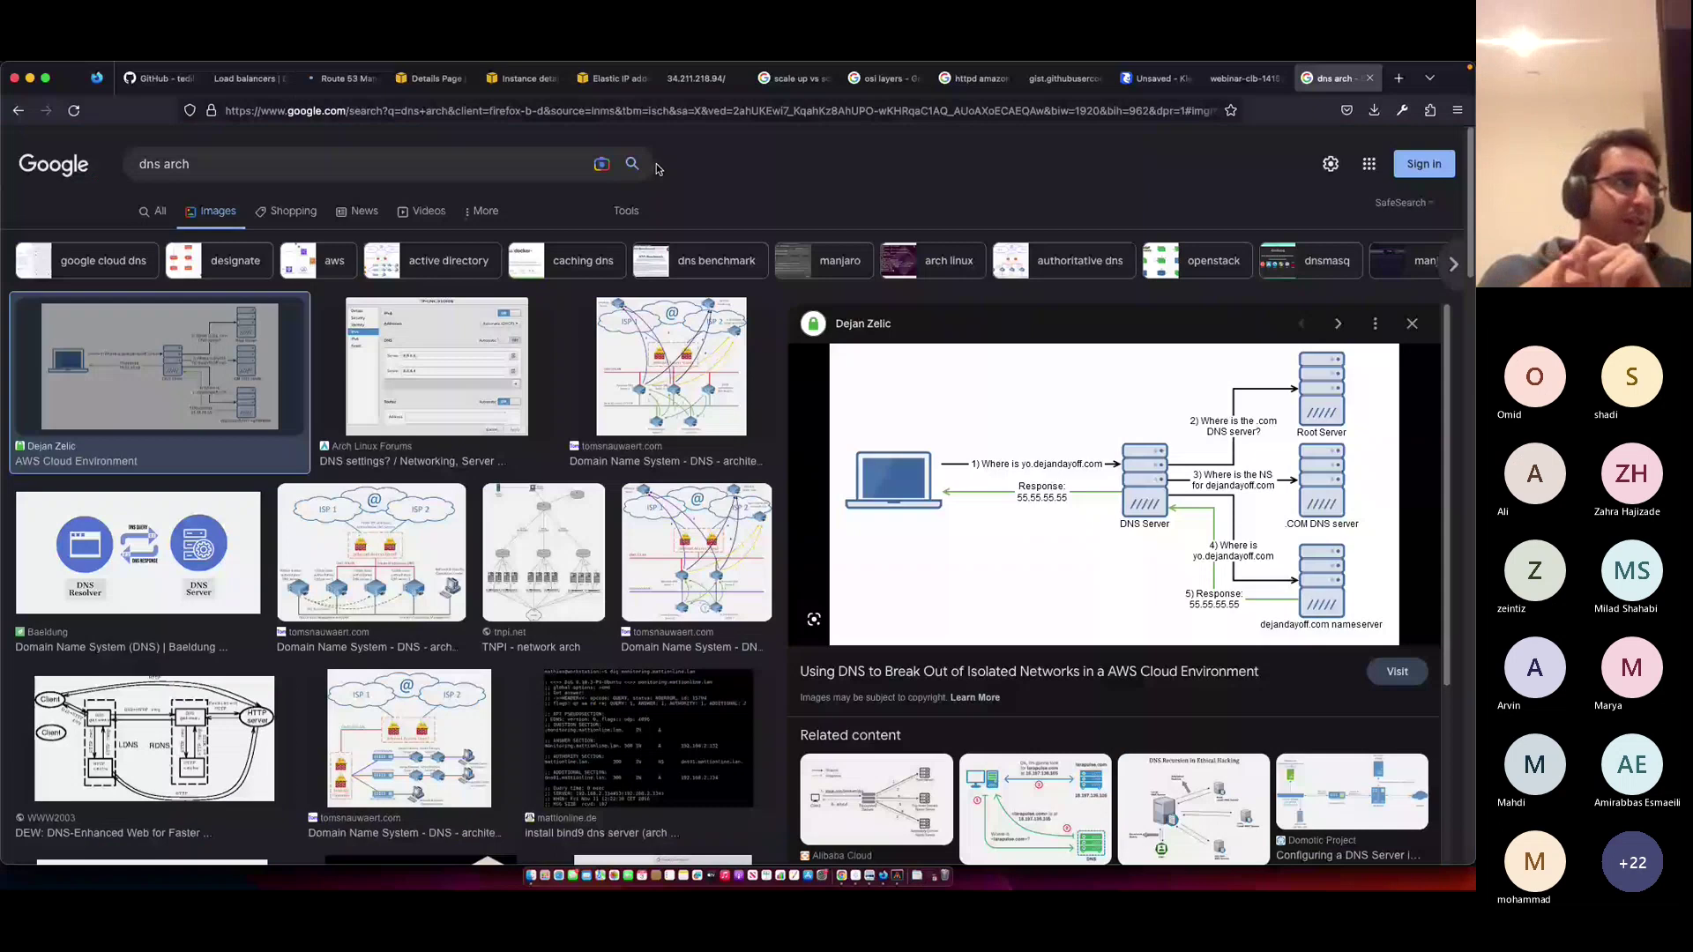
pyautogui.press('super+Left')
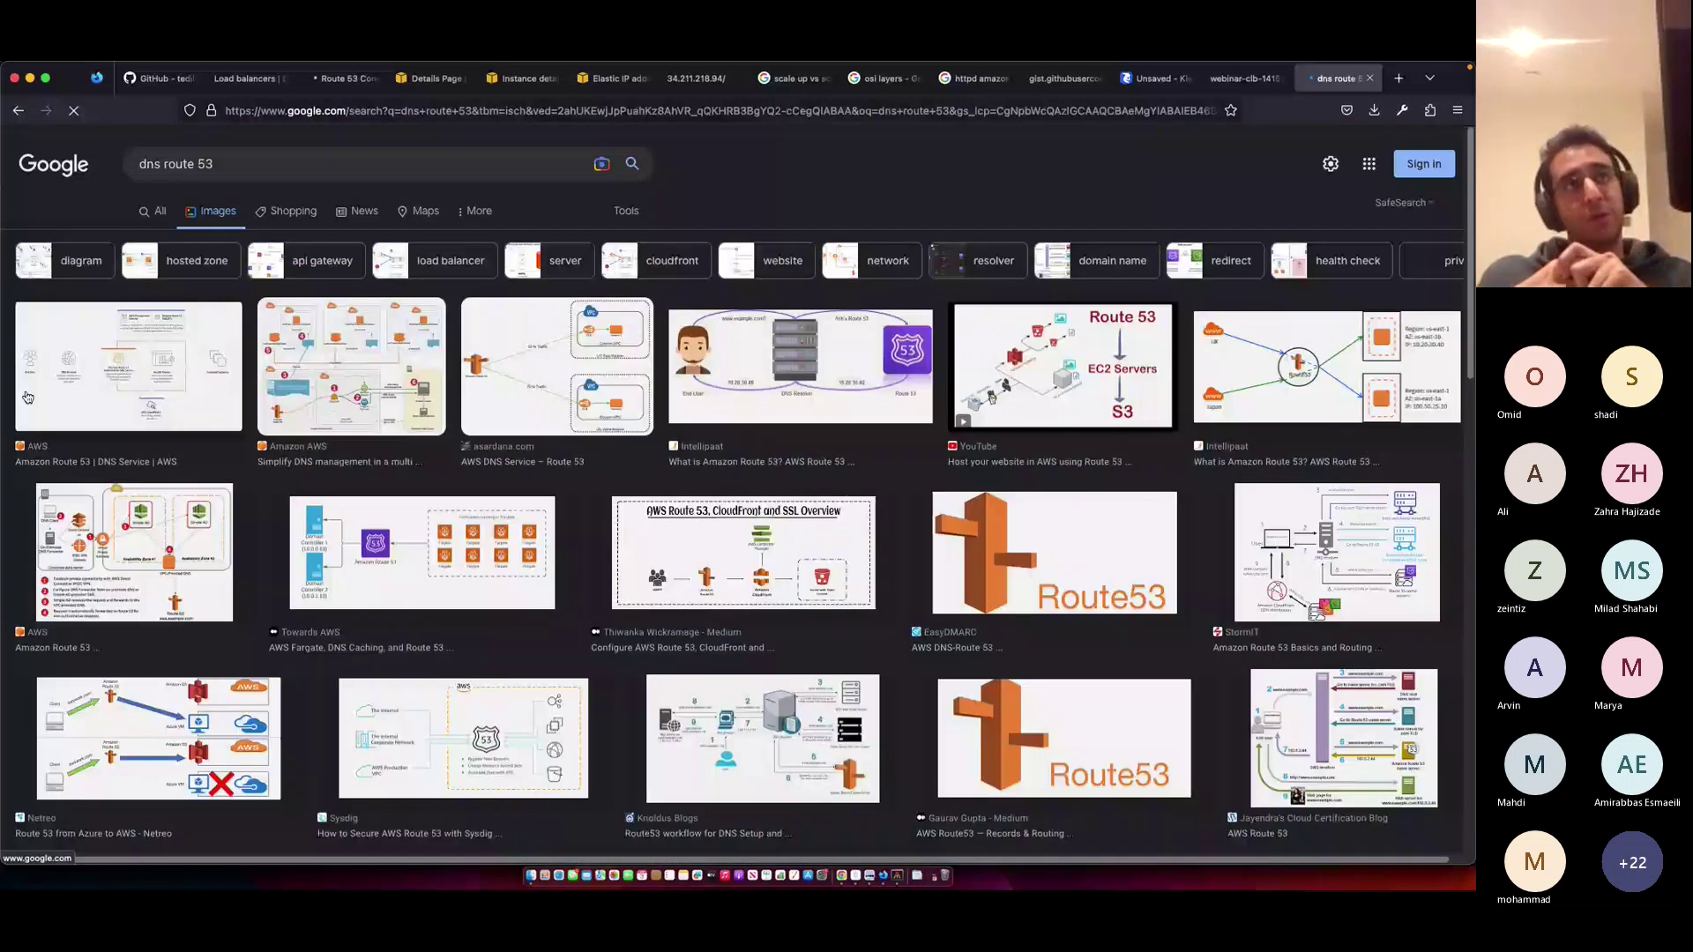
pyautogui.click(467, 366)
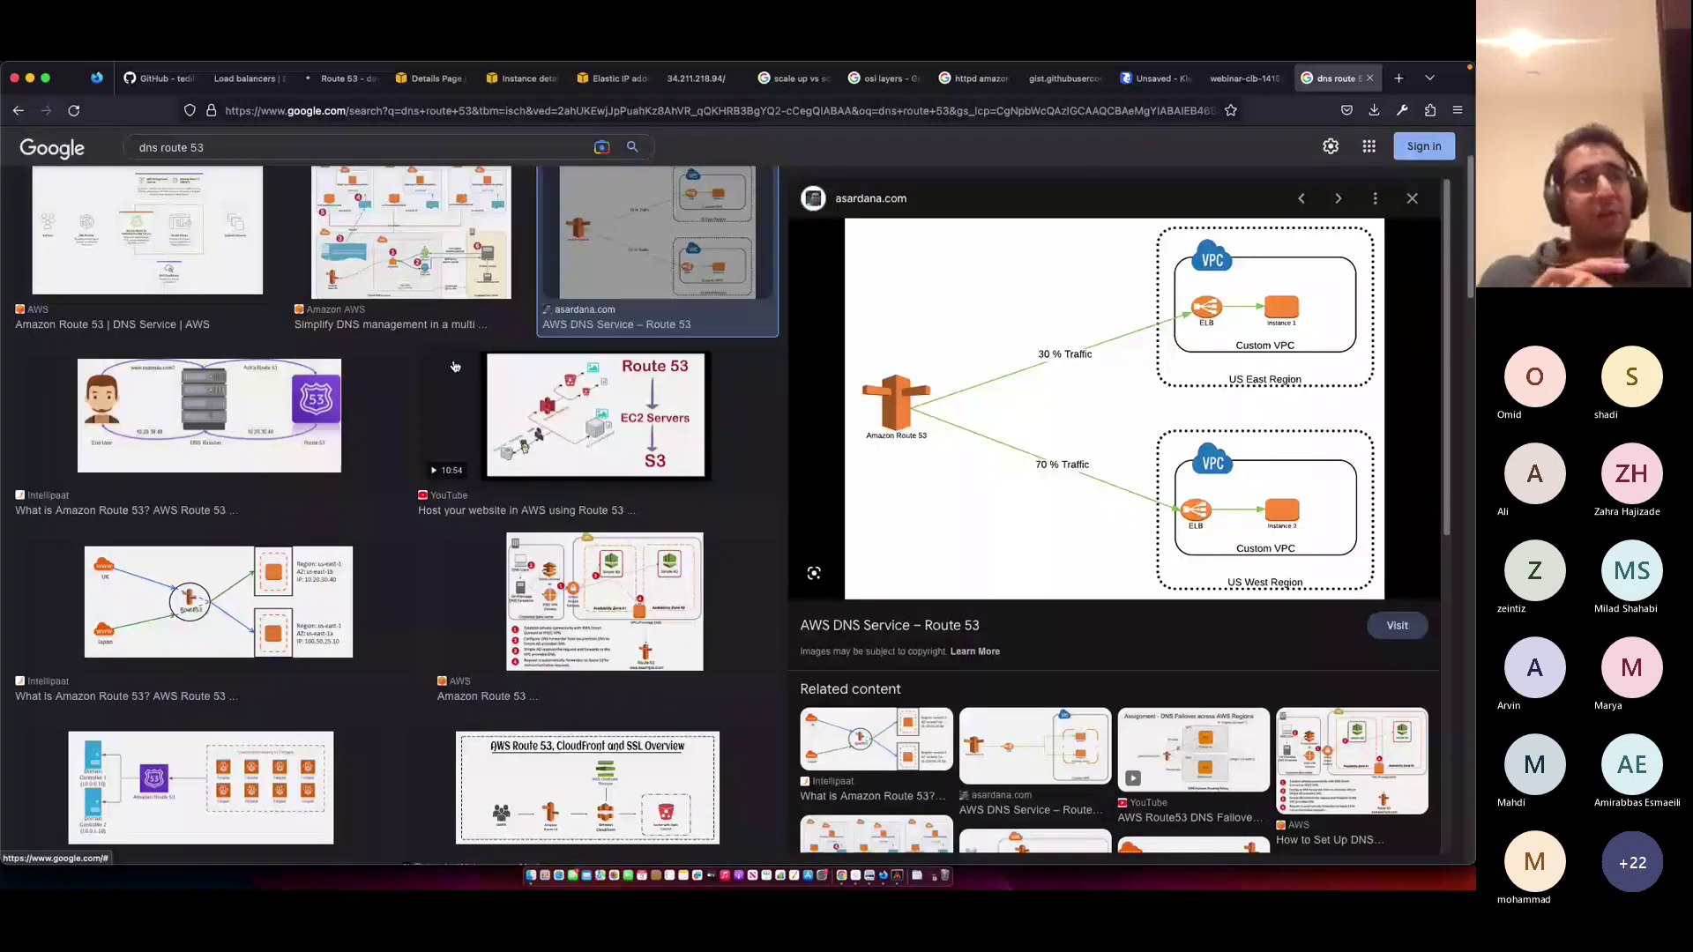
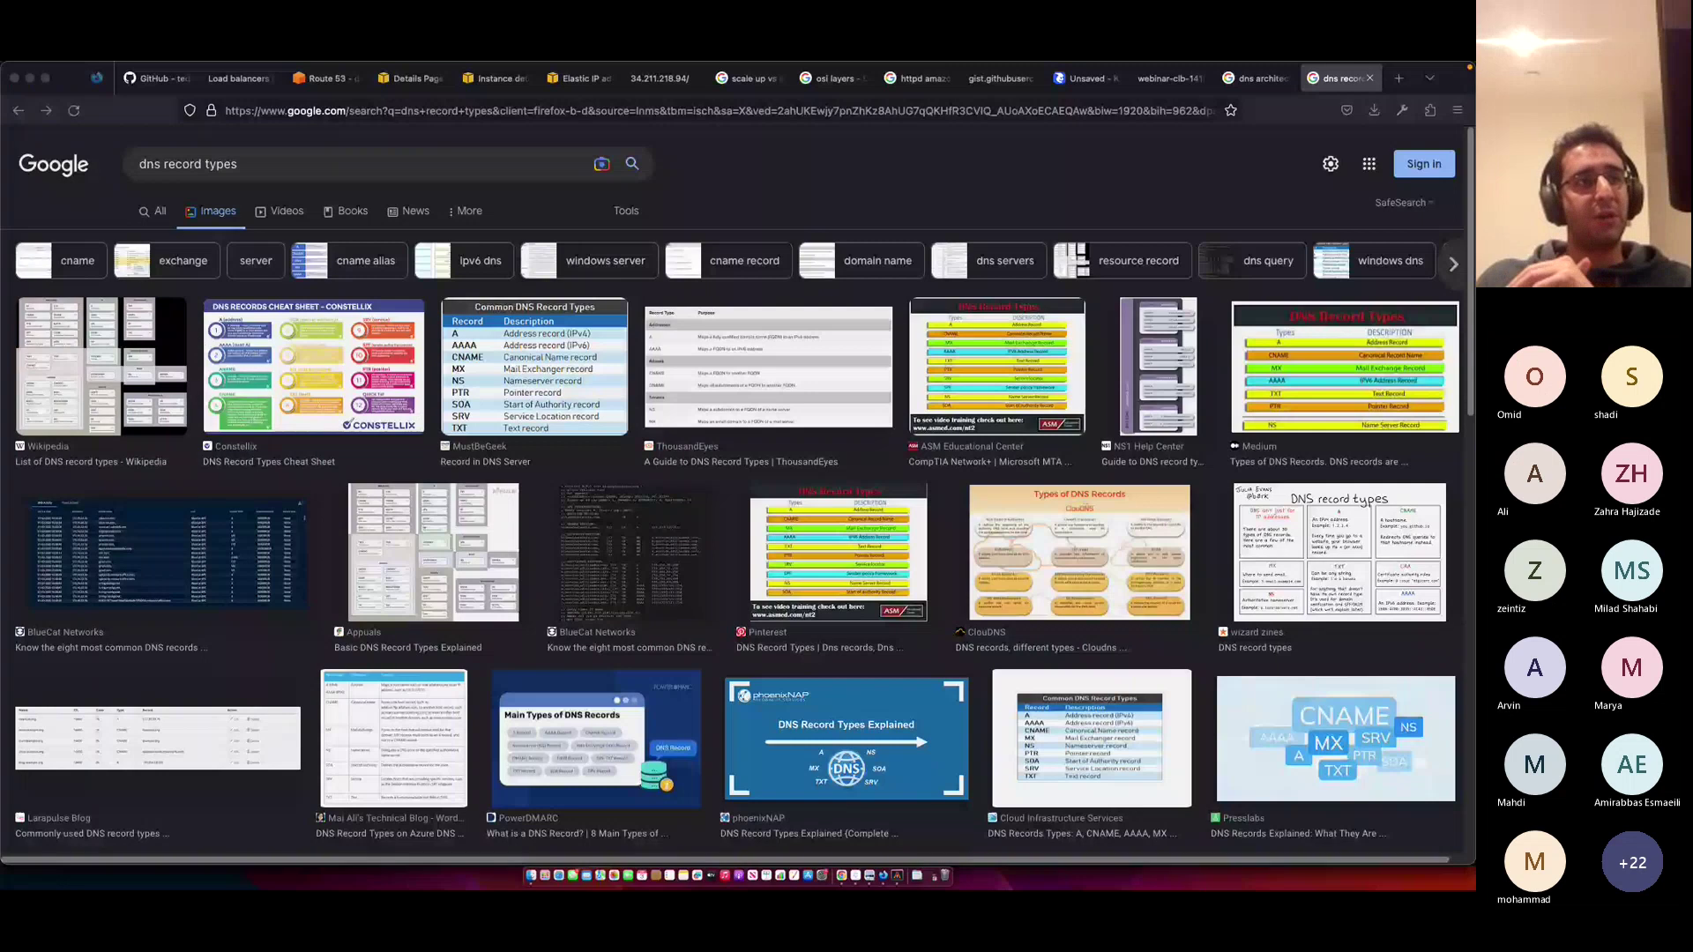
# - In a new browser tab, read the AWS documentation on creating an HTTPS listener for an Application Load Balancer, from SSL certificates to updating the listener
pyautogui.click(1396, 79)
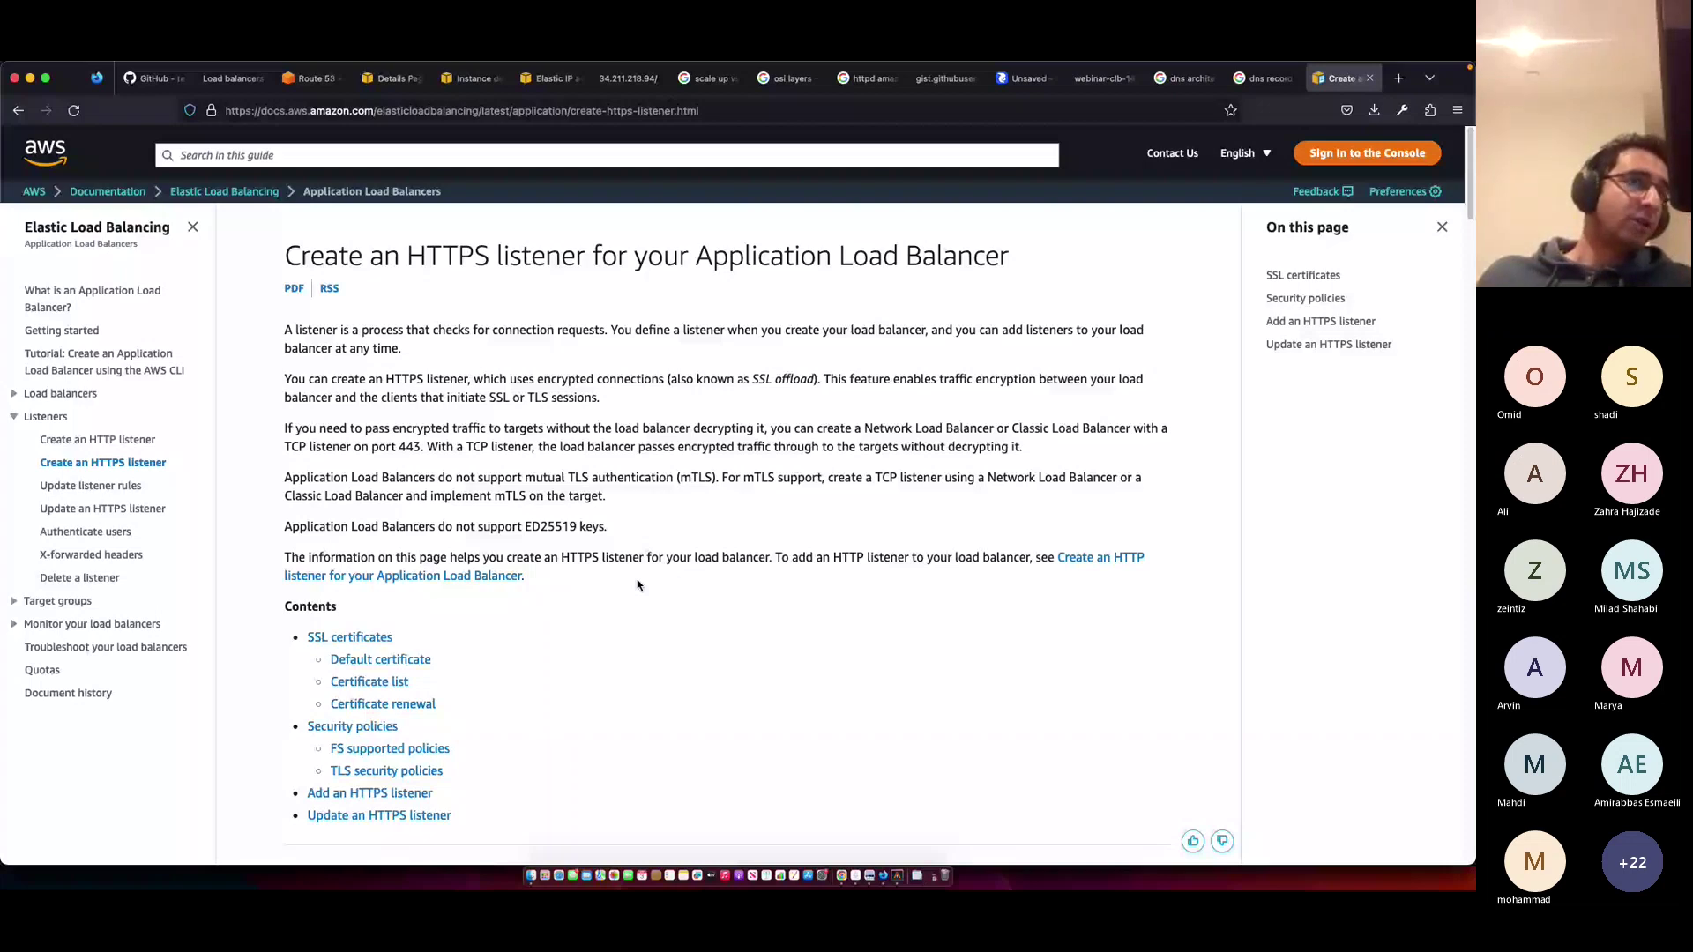
pyautogui.scroll(-4, 638, 585)
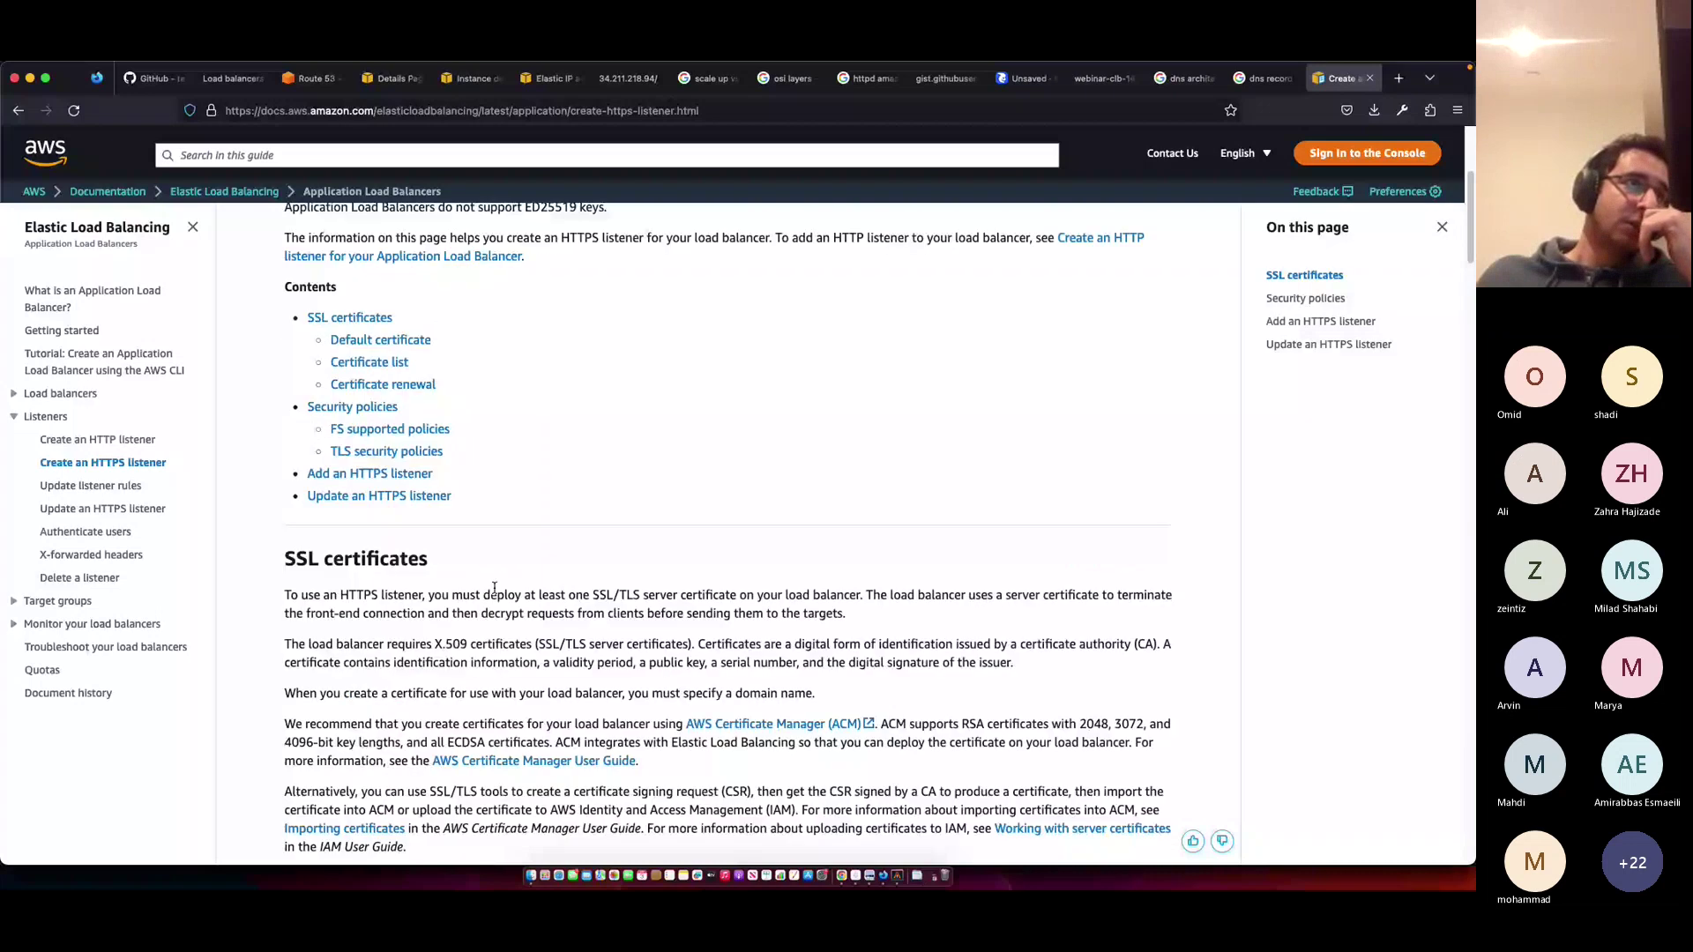
pyautogui.scroll(-10, 495, 587)
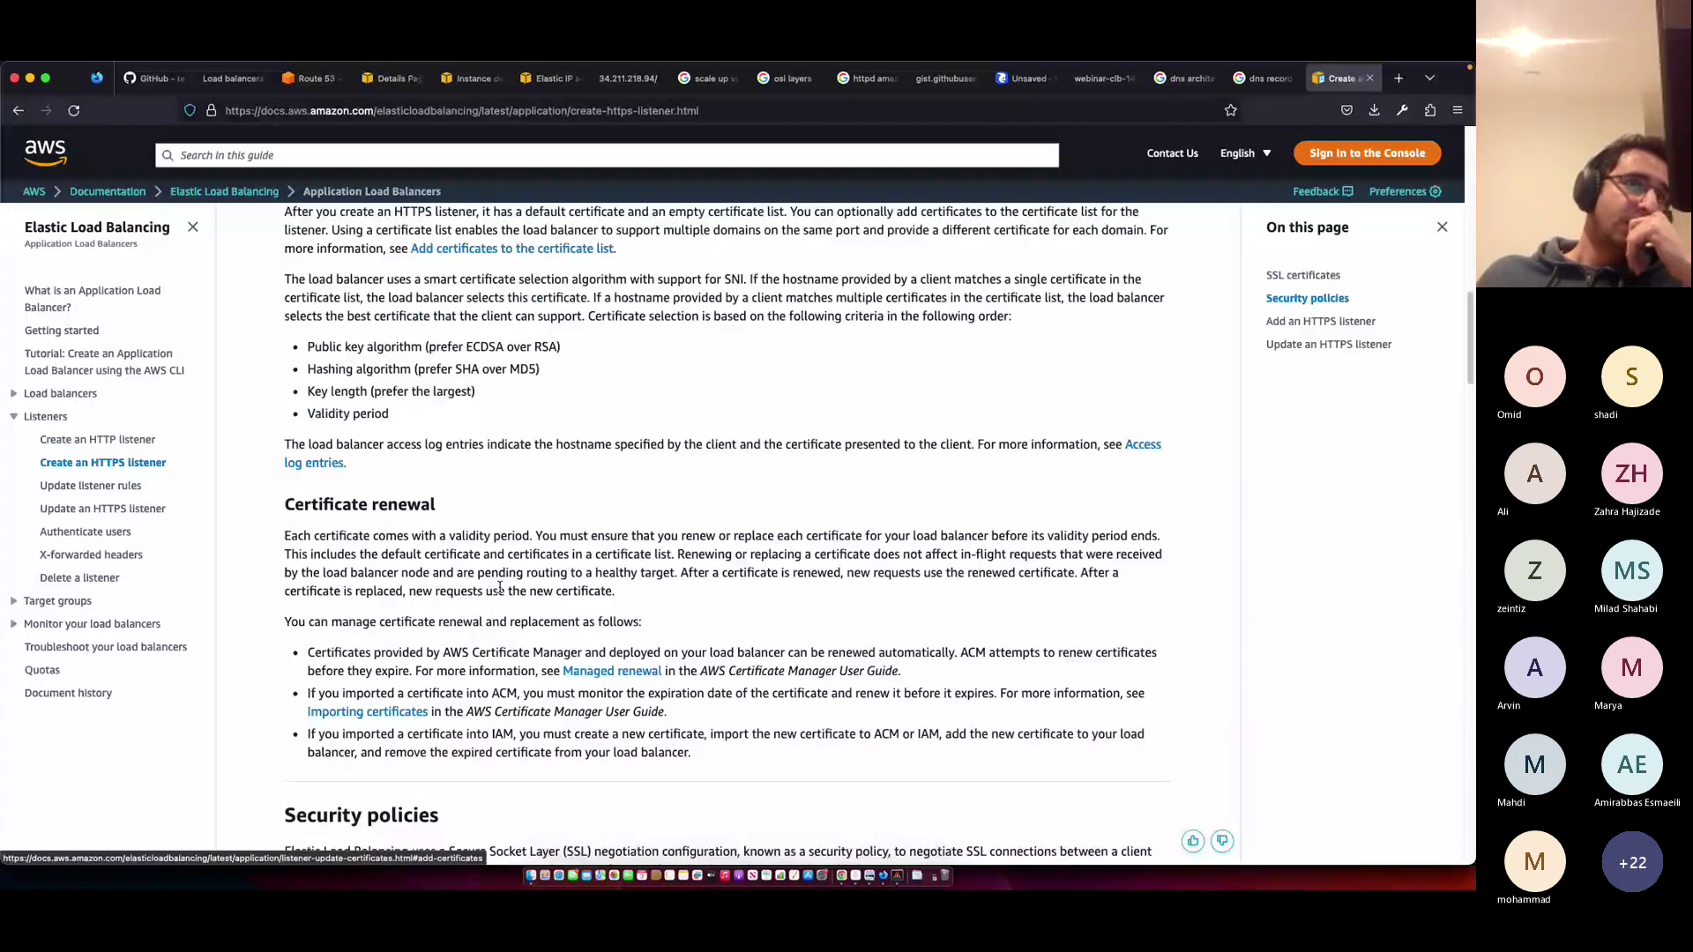
pyautogui.scroll(-10, 499, 588)
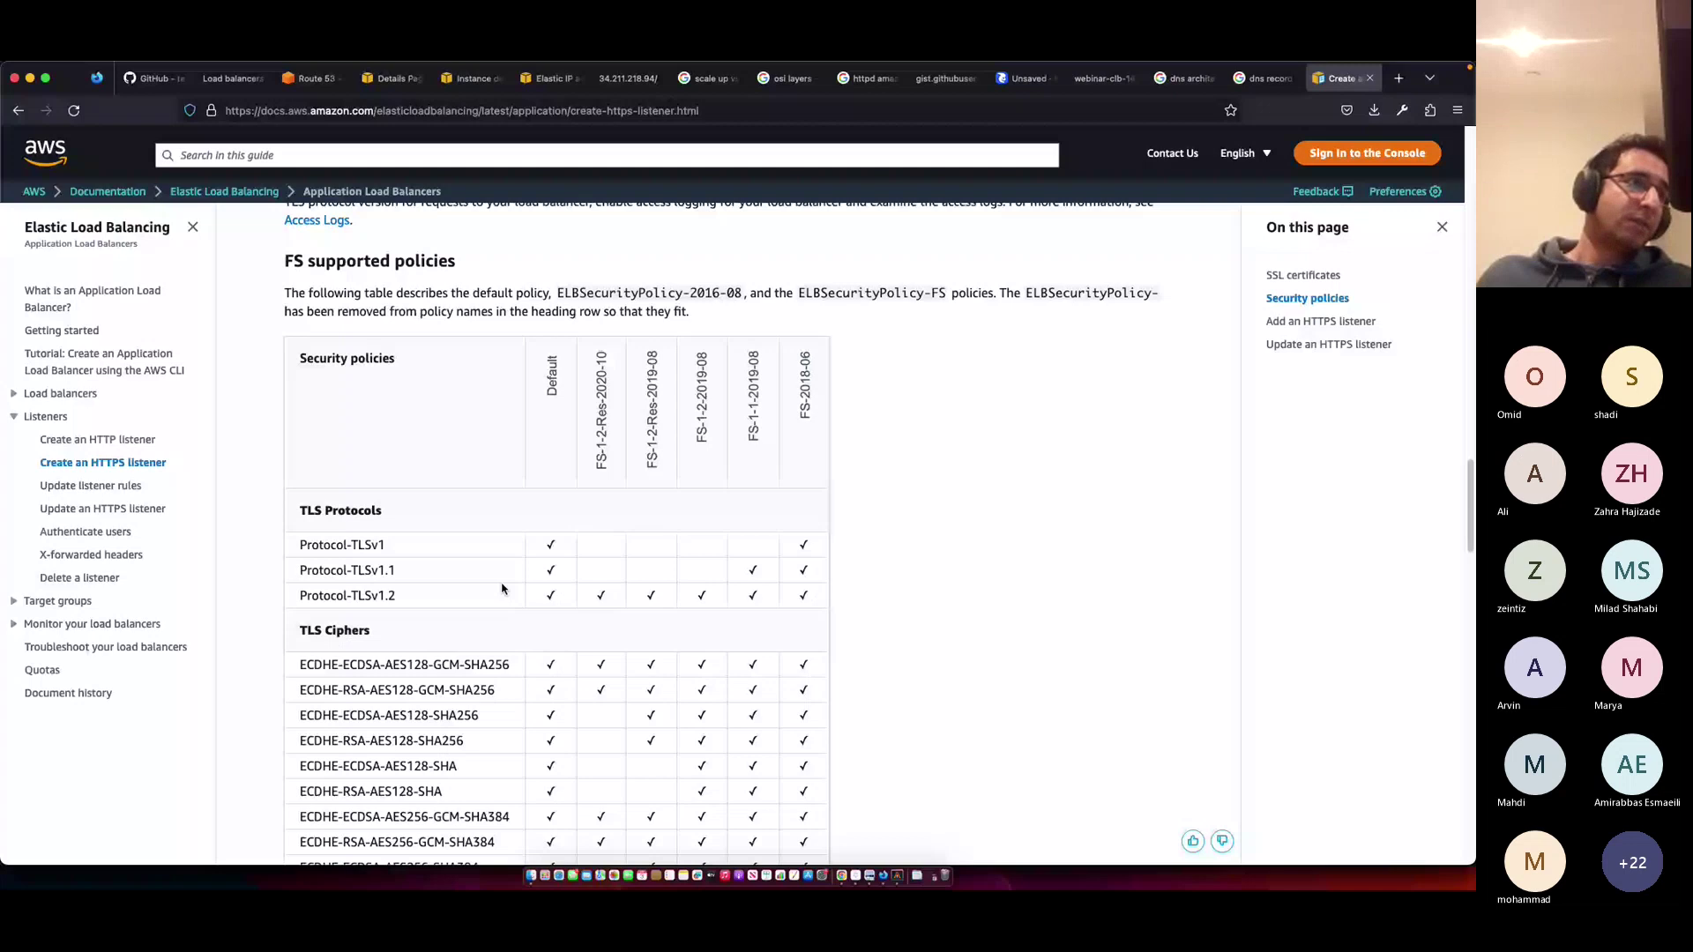
pyautogui.scroll(-1, 510, 592)
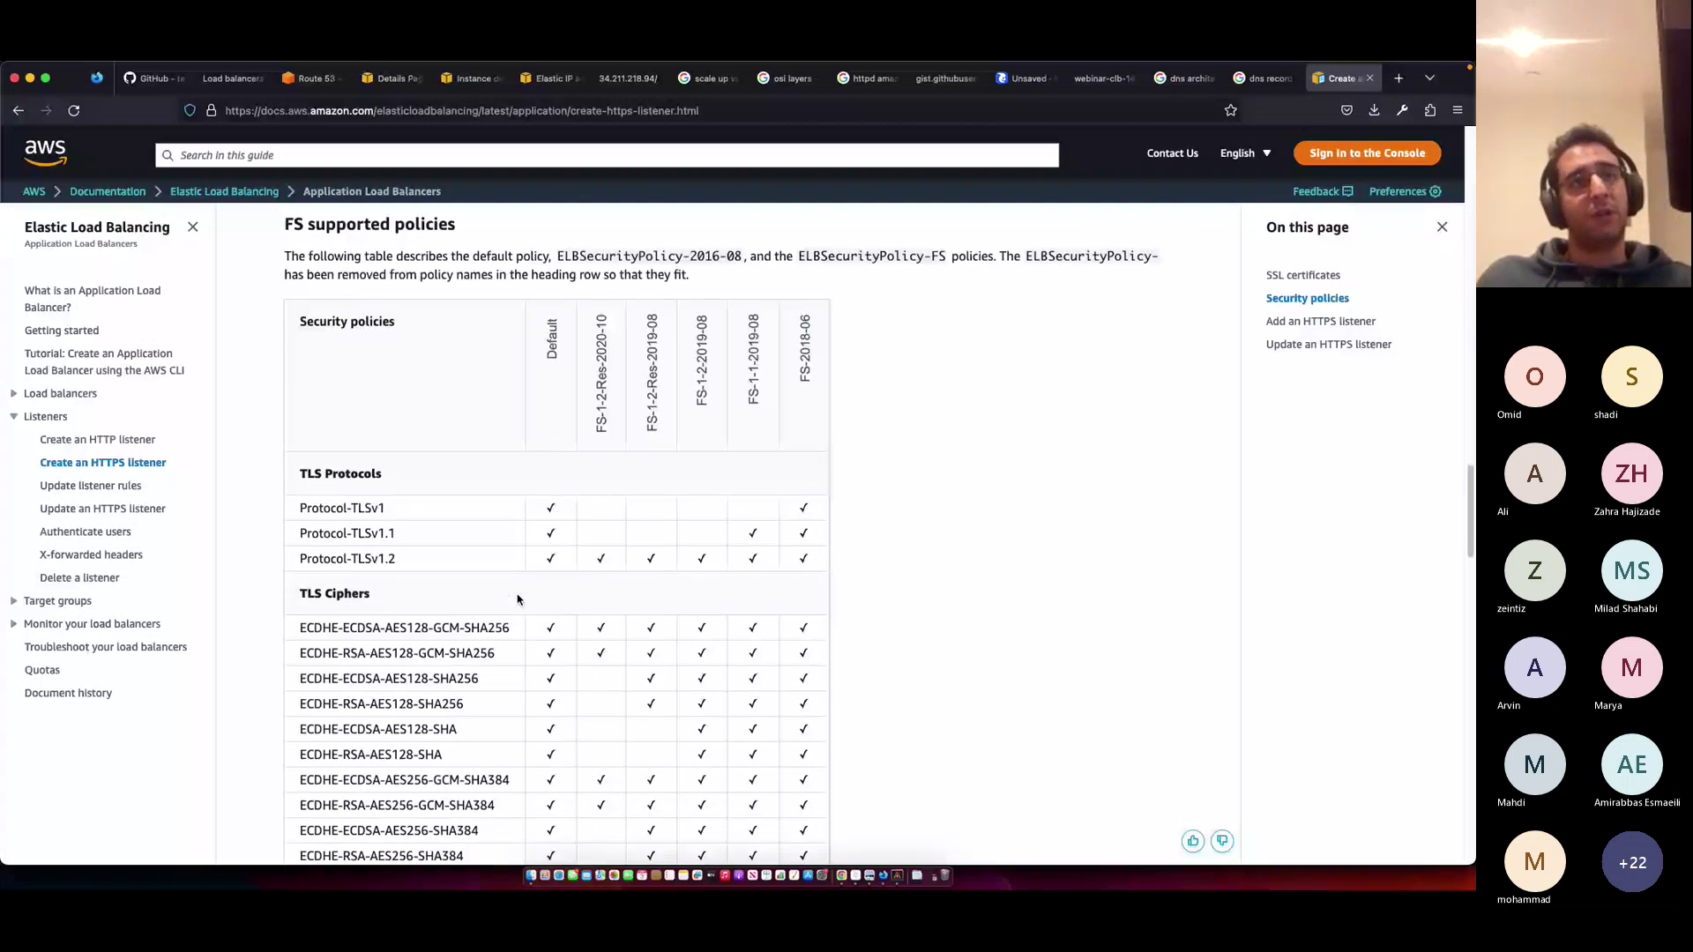
pyautogui.scroll(-10, 518, 600)
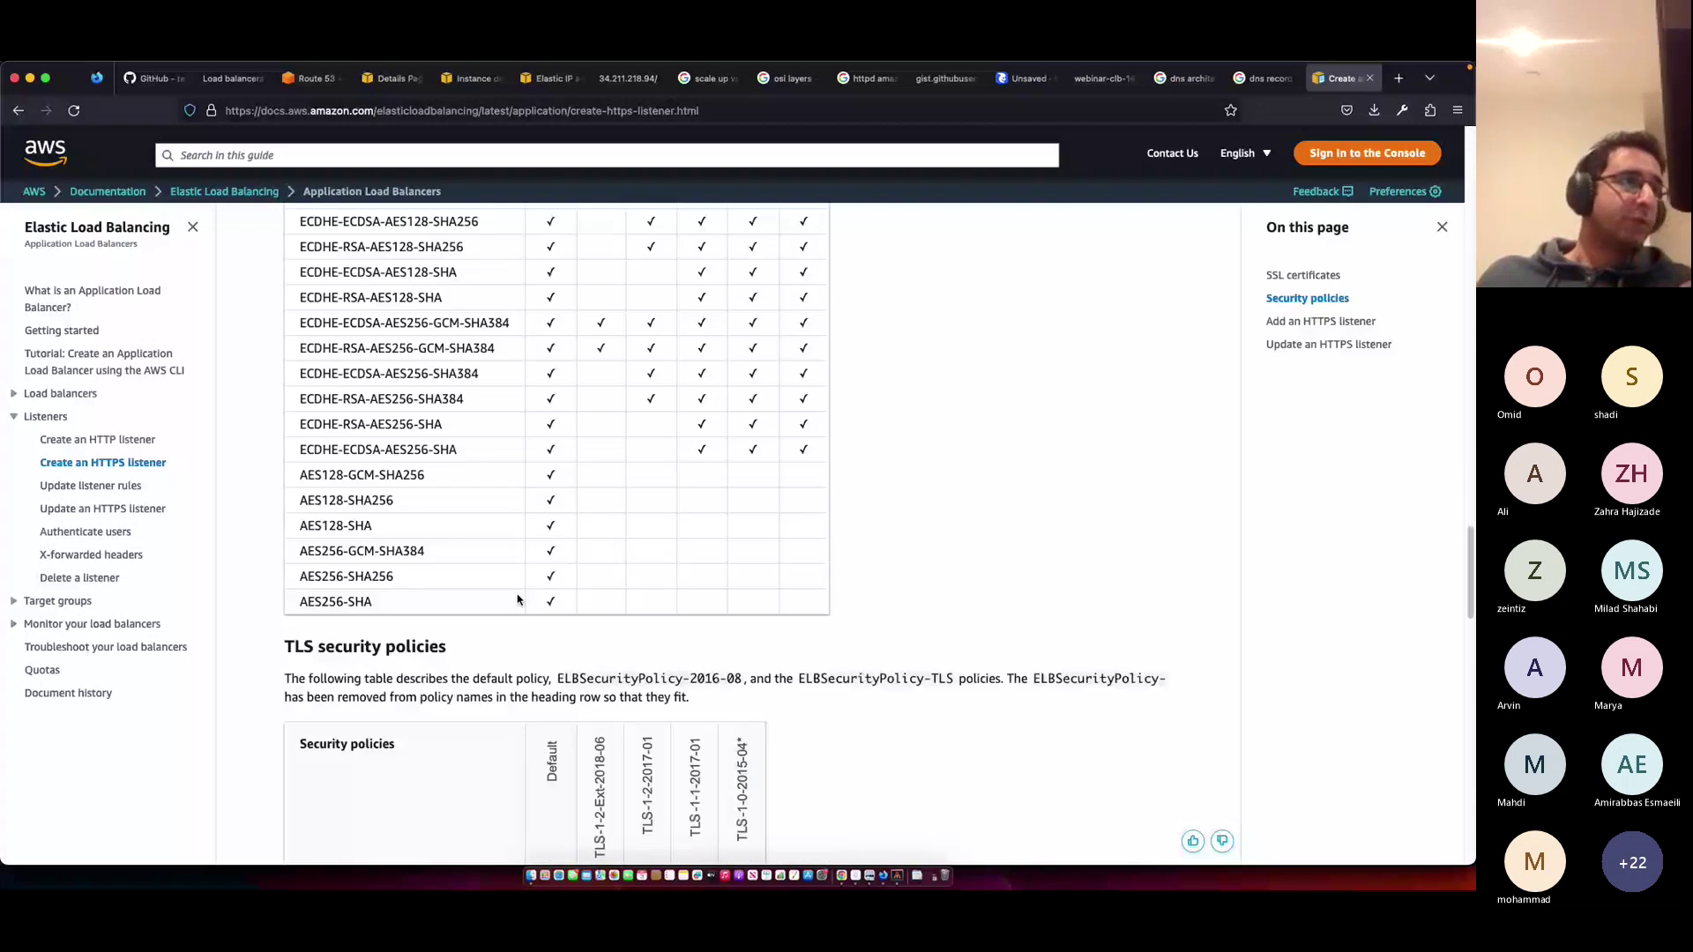
pyautogui.scroll(-20, 518, 599)
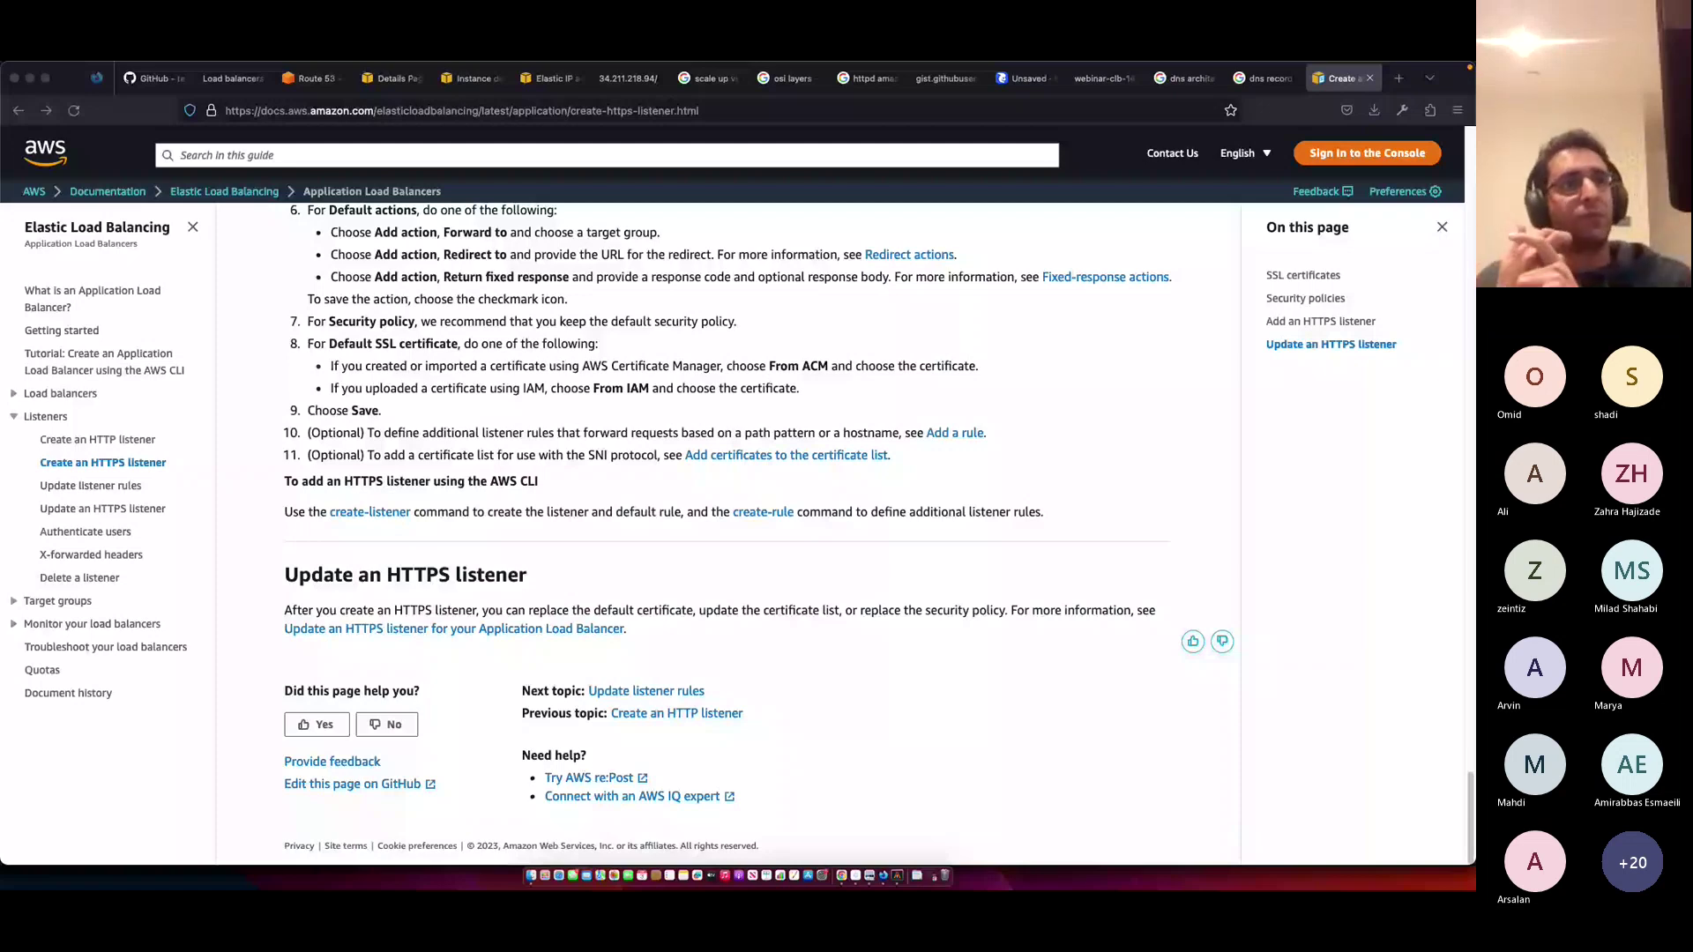
# - Glance at the instances of webinar-clb, search the AWS console for "ec2" and open the EC2 dashboard
pyautogui.click(390, 77)
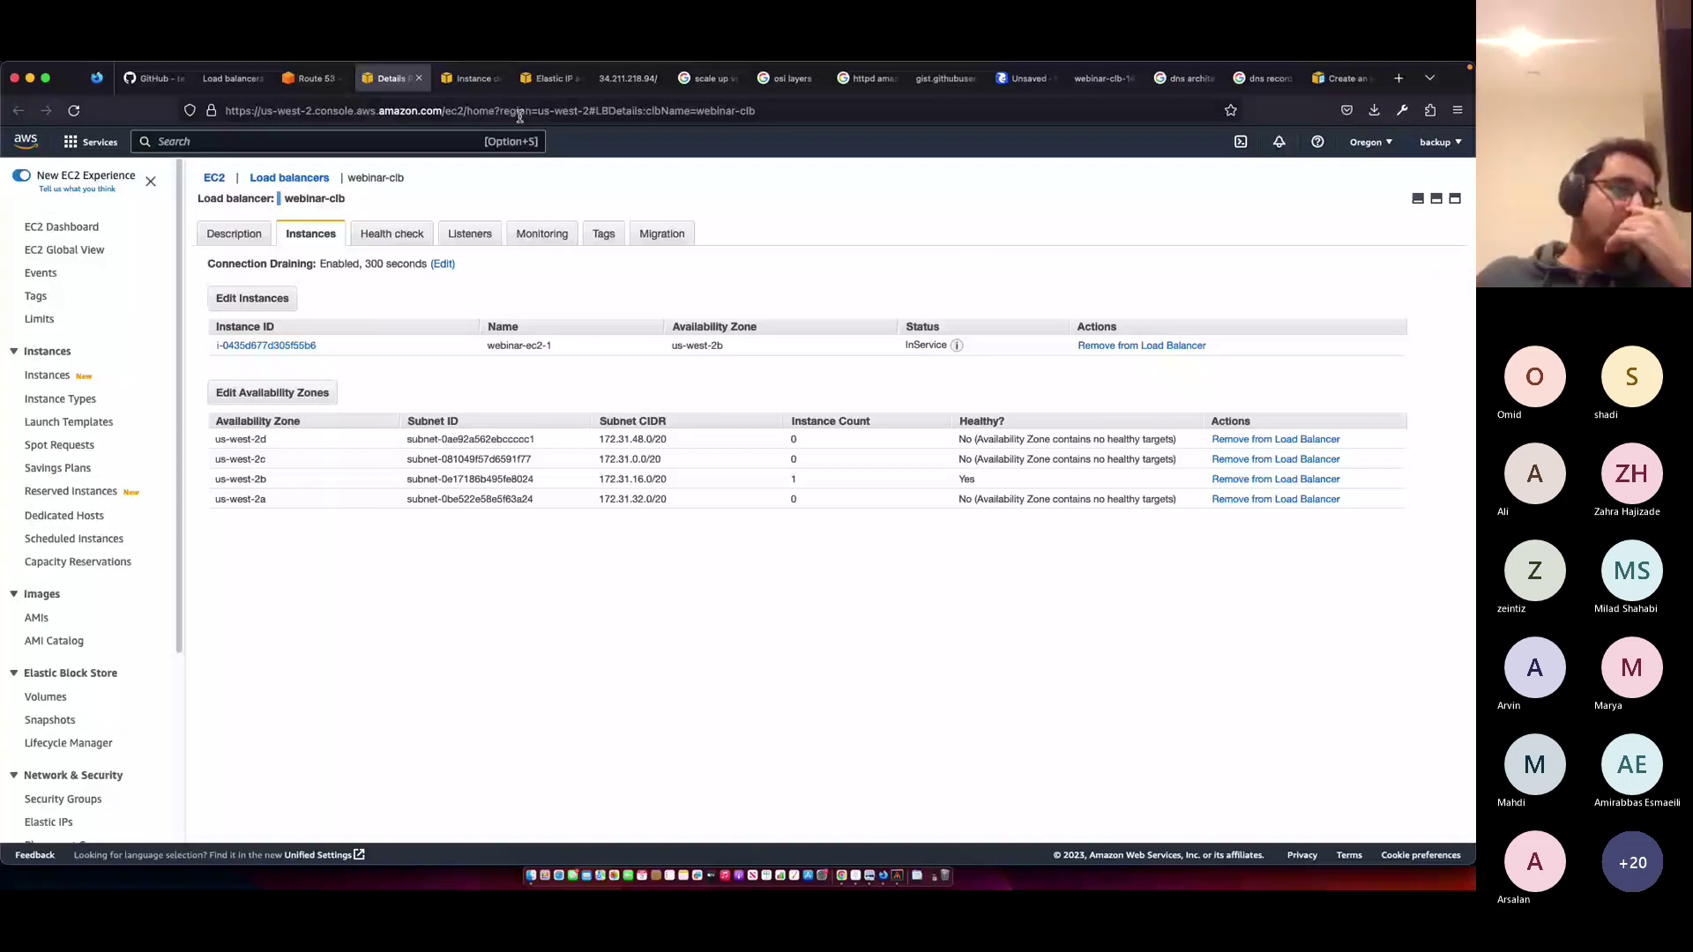
pyautogui.click(549, 77)
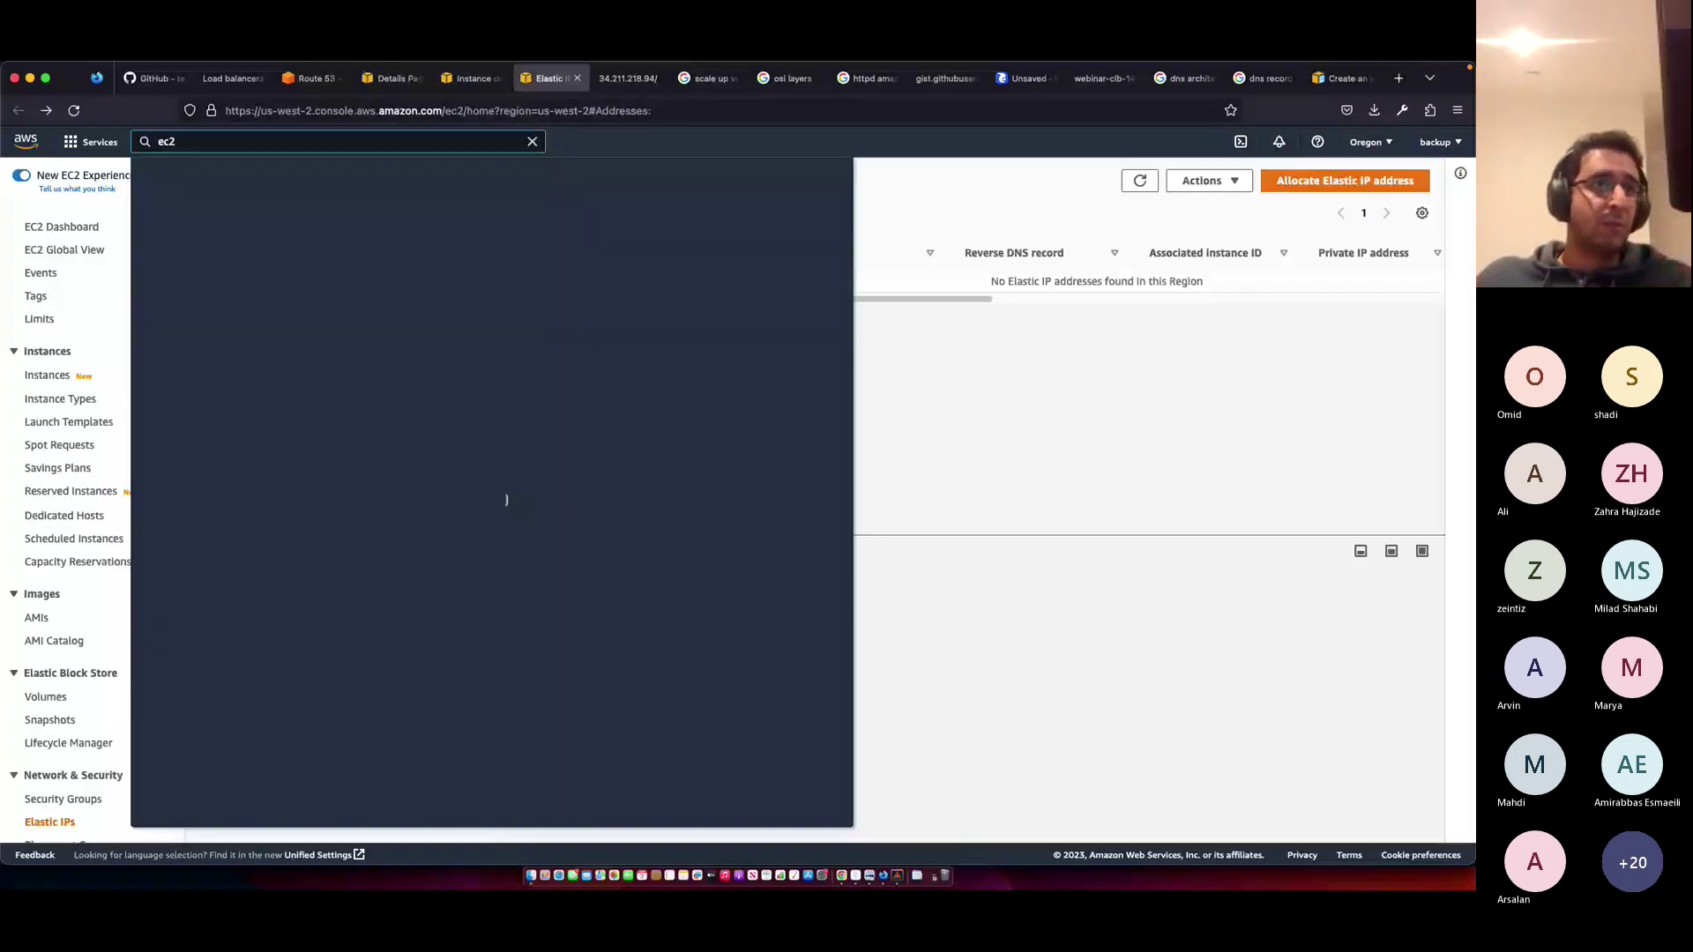
pyautogui.press('Return')
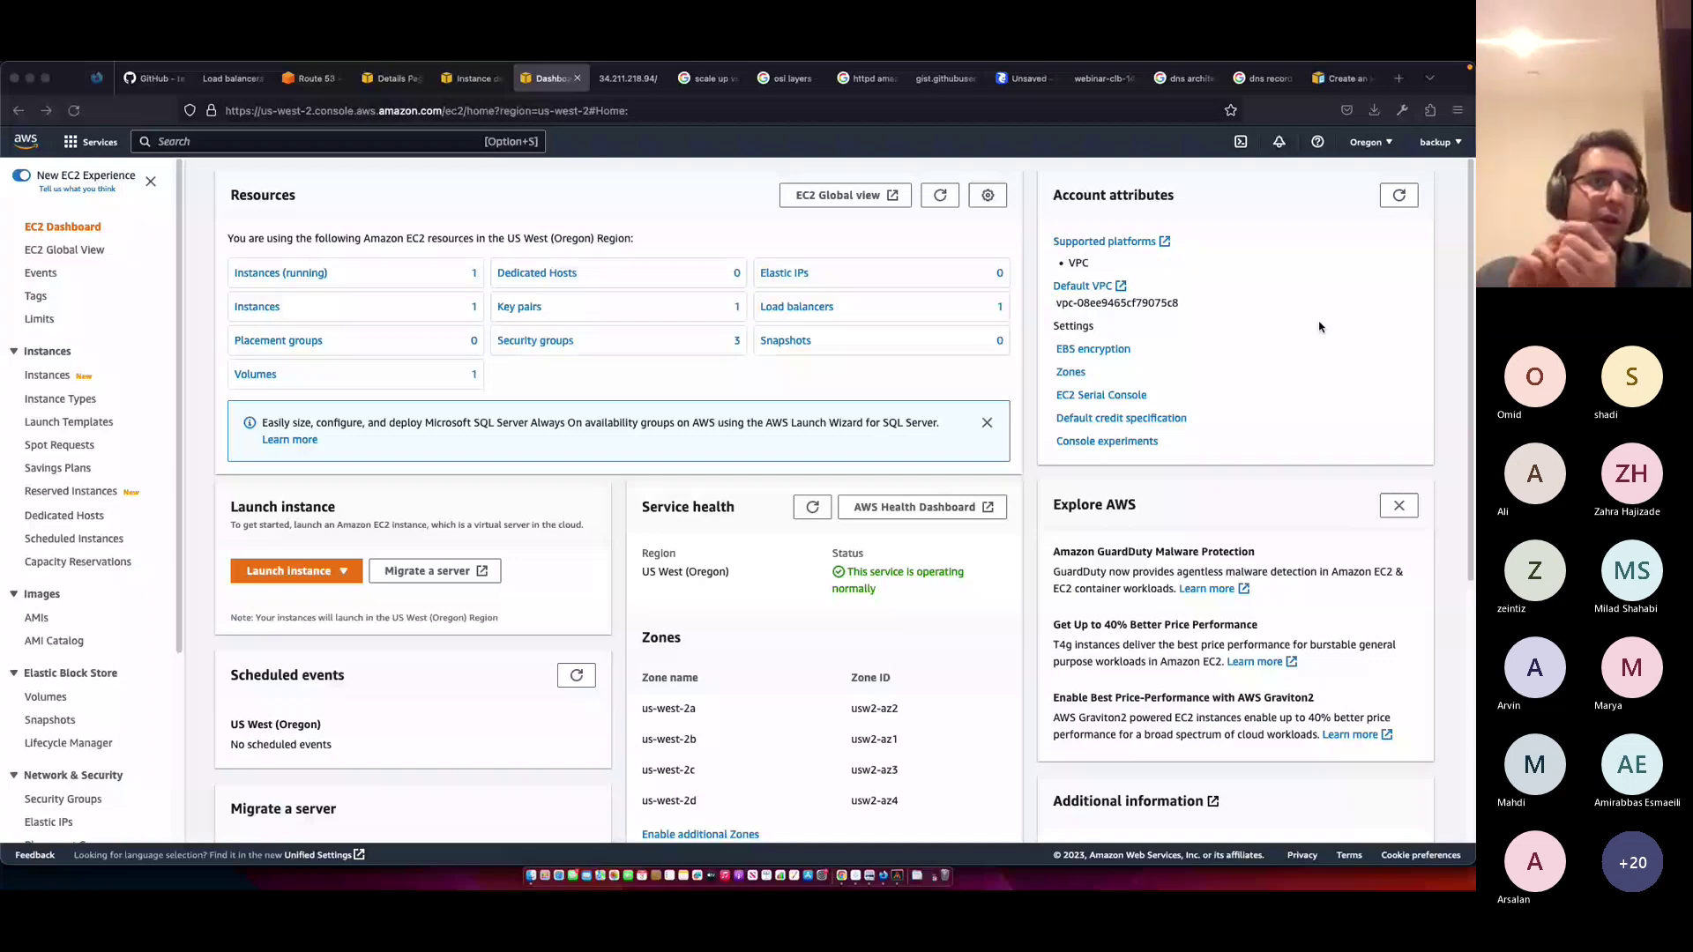
# - Browse the "dns architecture" image results and open the EITC diagram showing root, top-level domains, second-level domains, subdomains and hosts
pyautogui.hotkey('ctrl', 'Tab')
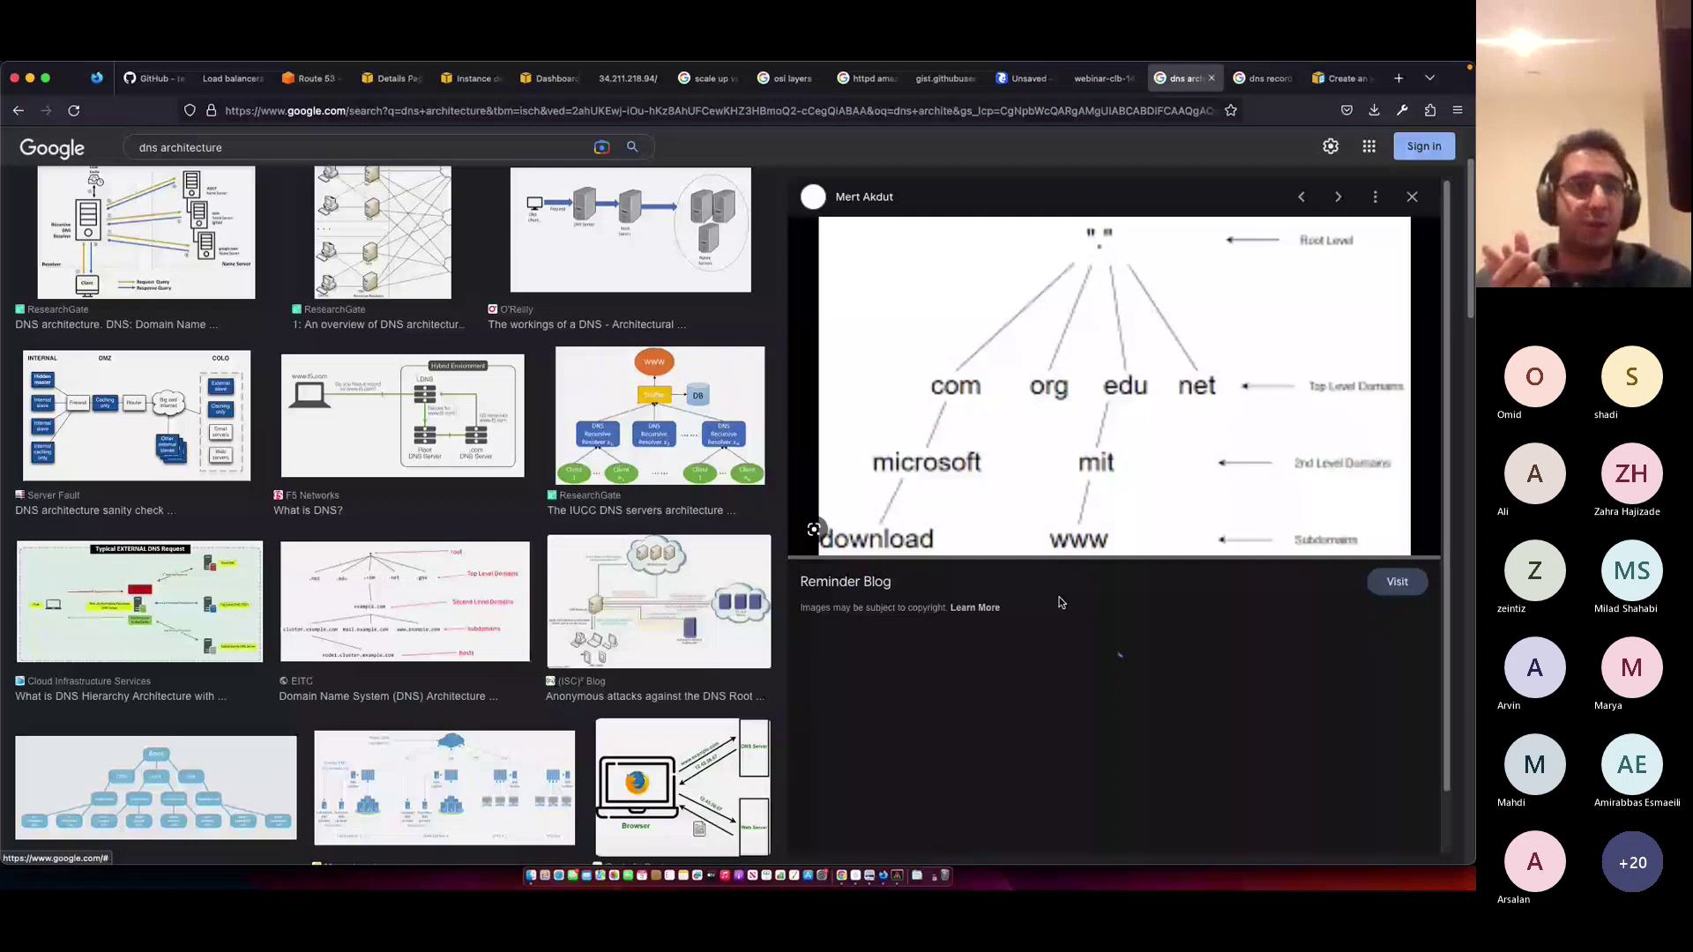
pyautogui.scroll(-3, 648, 593)
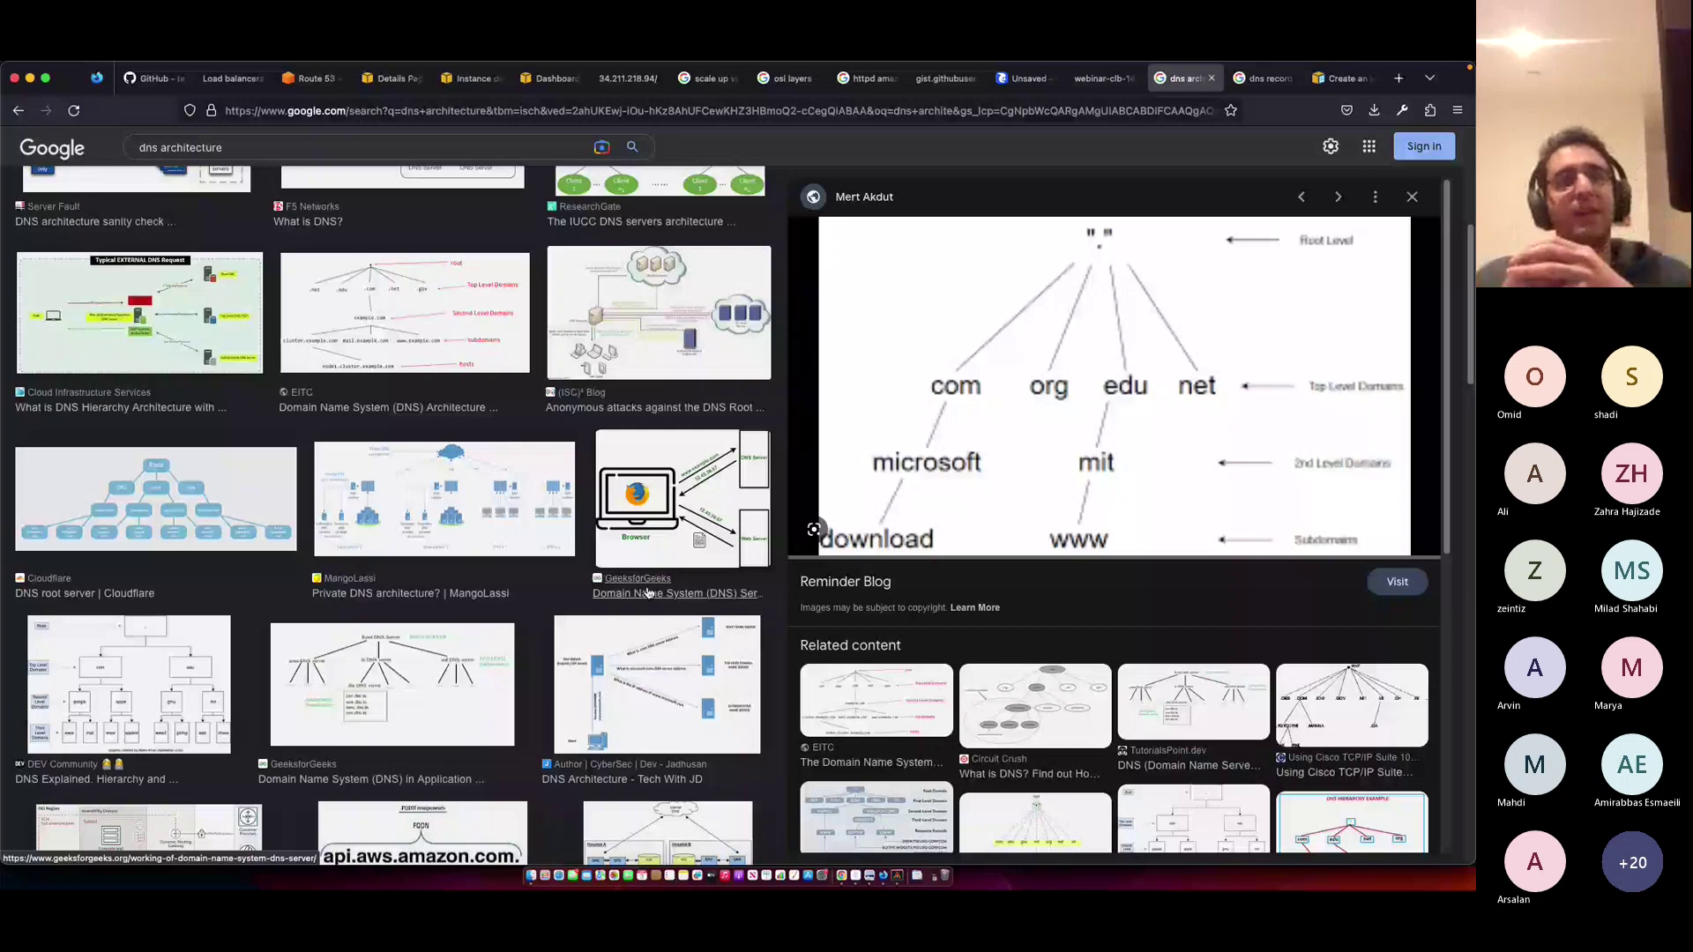
pyautogui.scroll(-1, 470, 348)
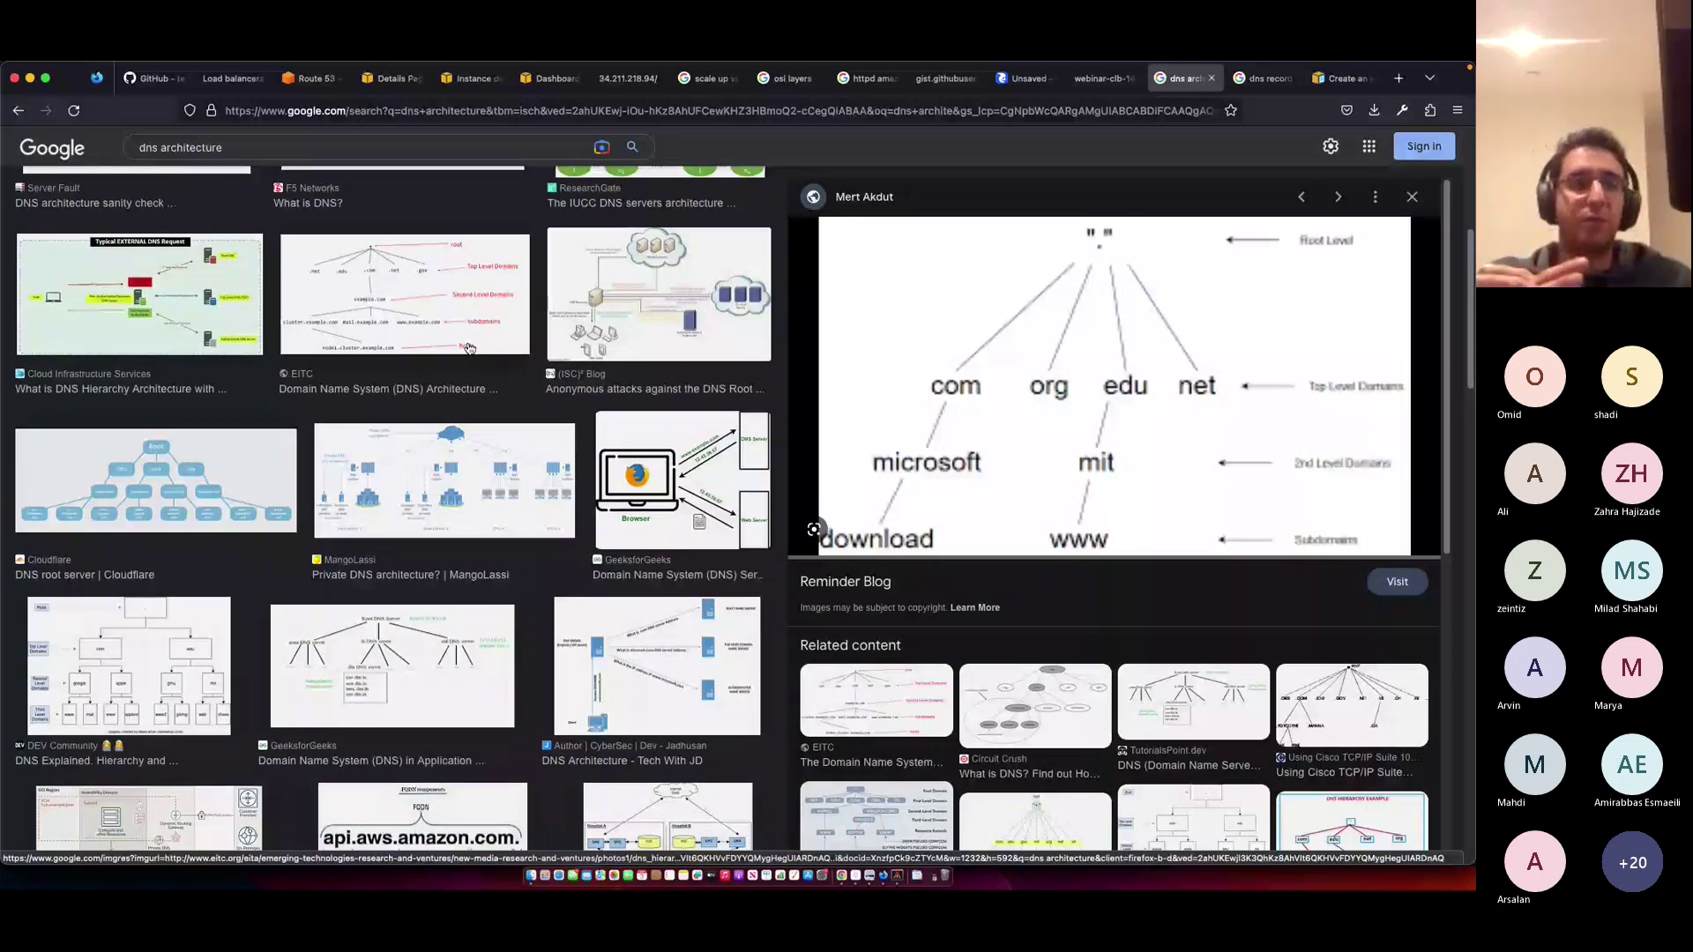
pyautogui.click(470, 348)
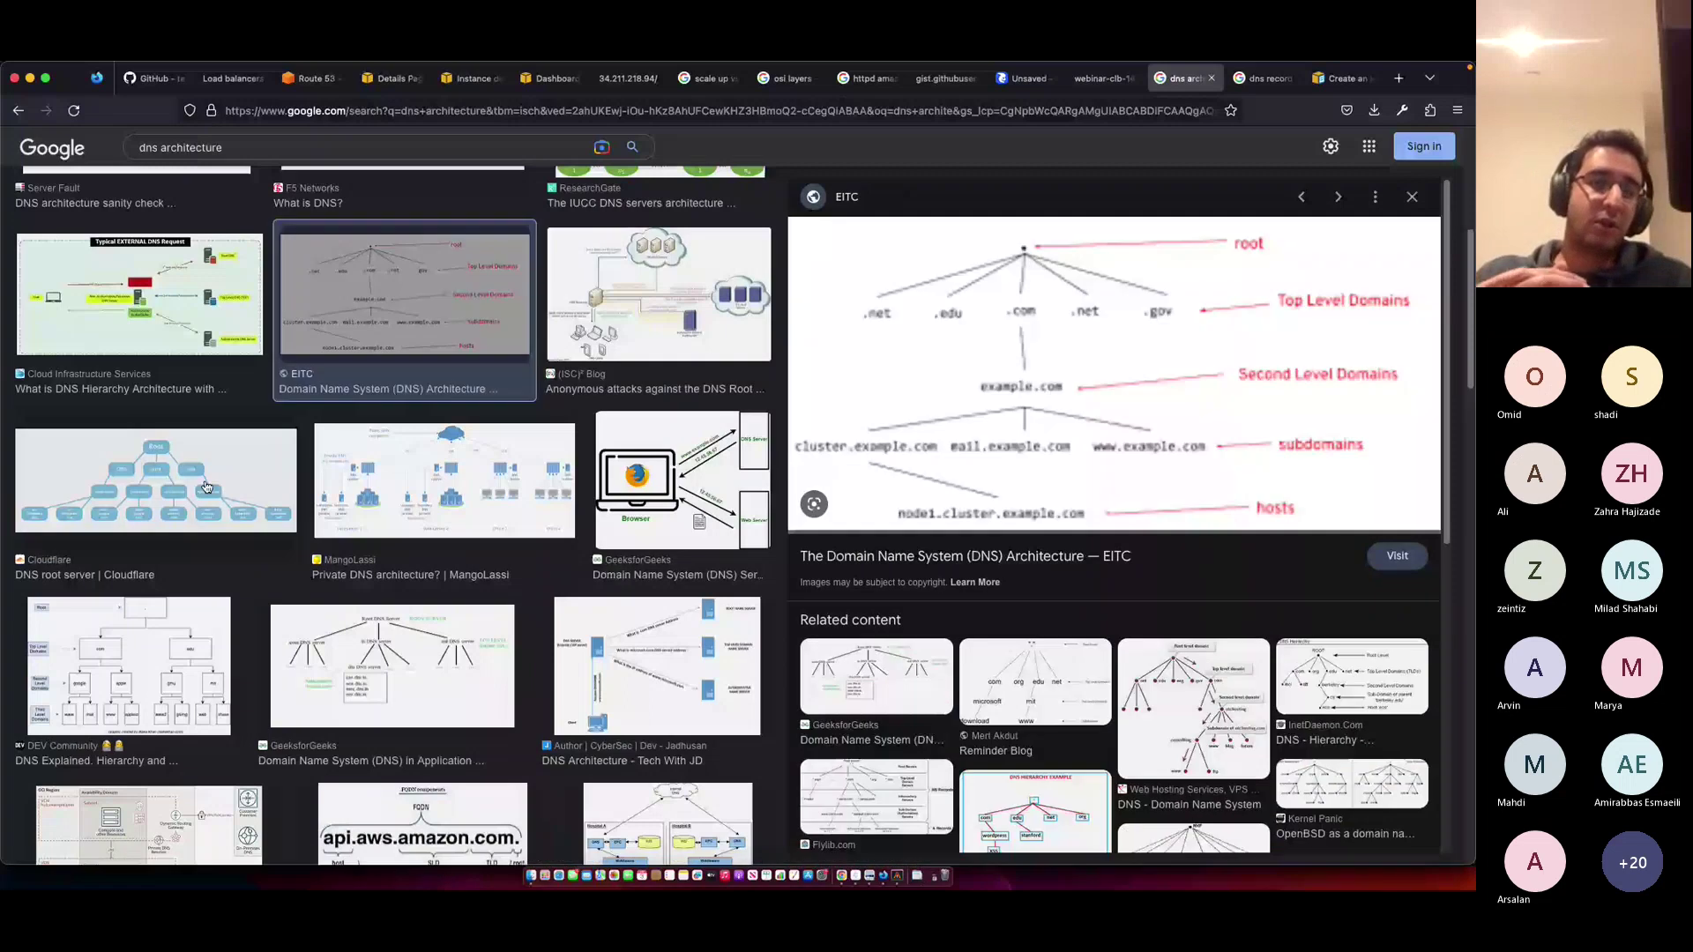
pyautogui.scroll(-5, 452, 531)
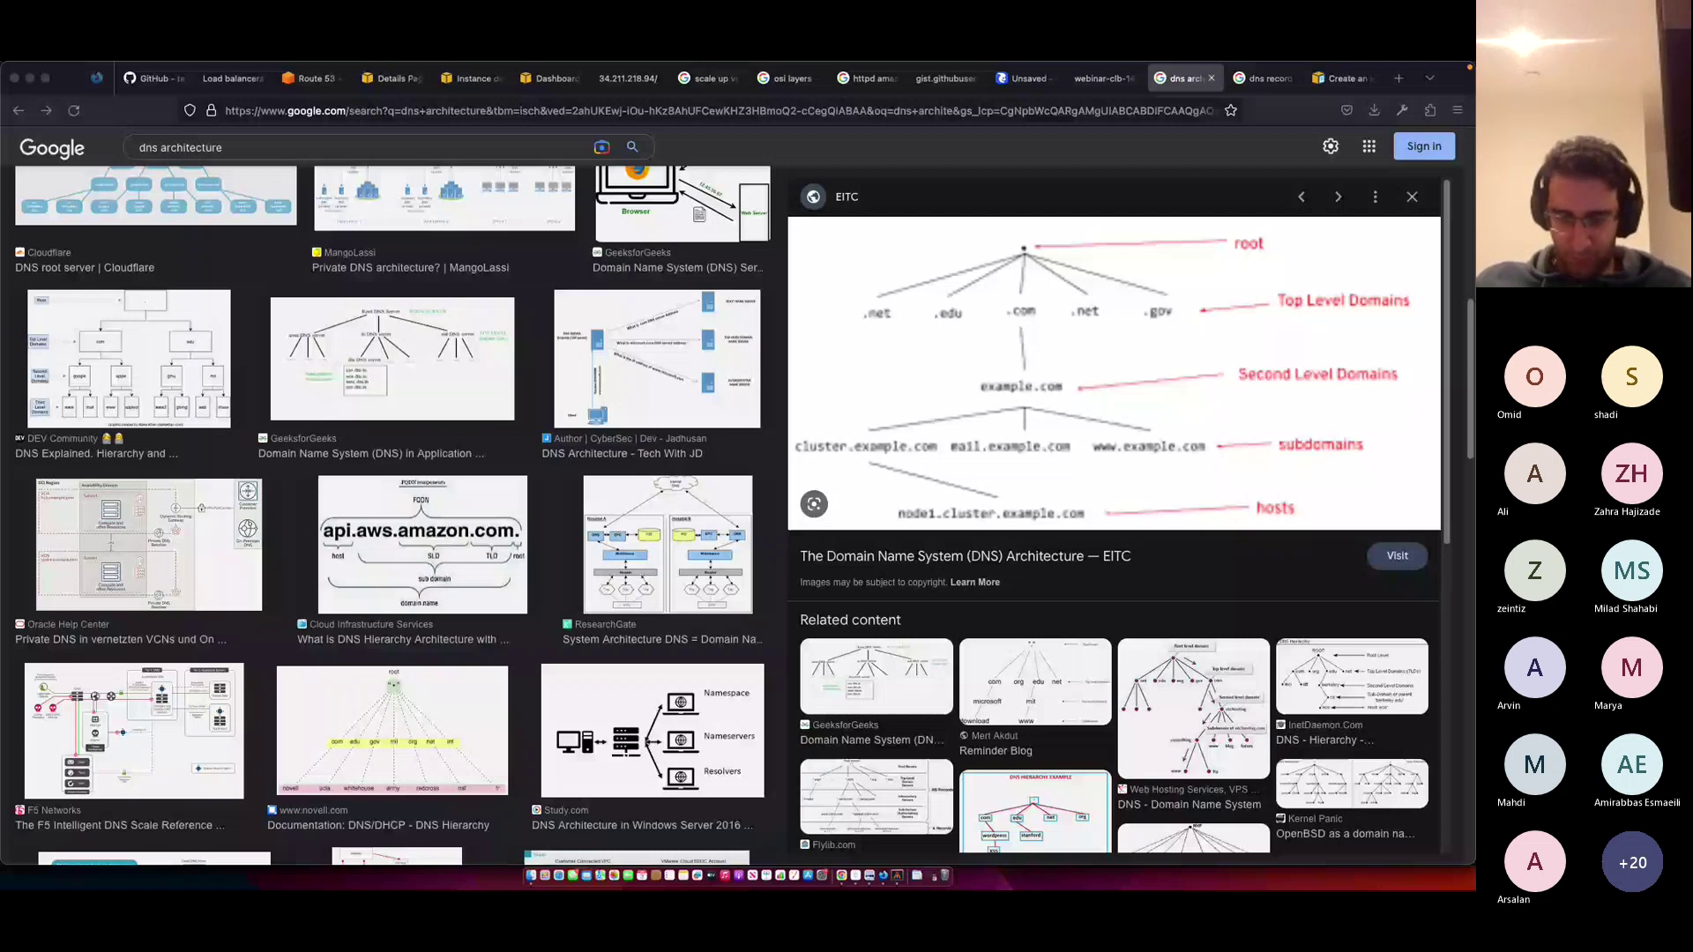
# - Revisit the webinar-clb web page and the DNS hierarchy diagram, and view the MustBeGeek table of common DNS record types
pyautogui.click(1104, 80)
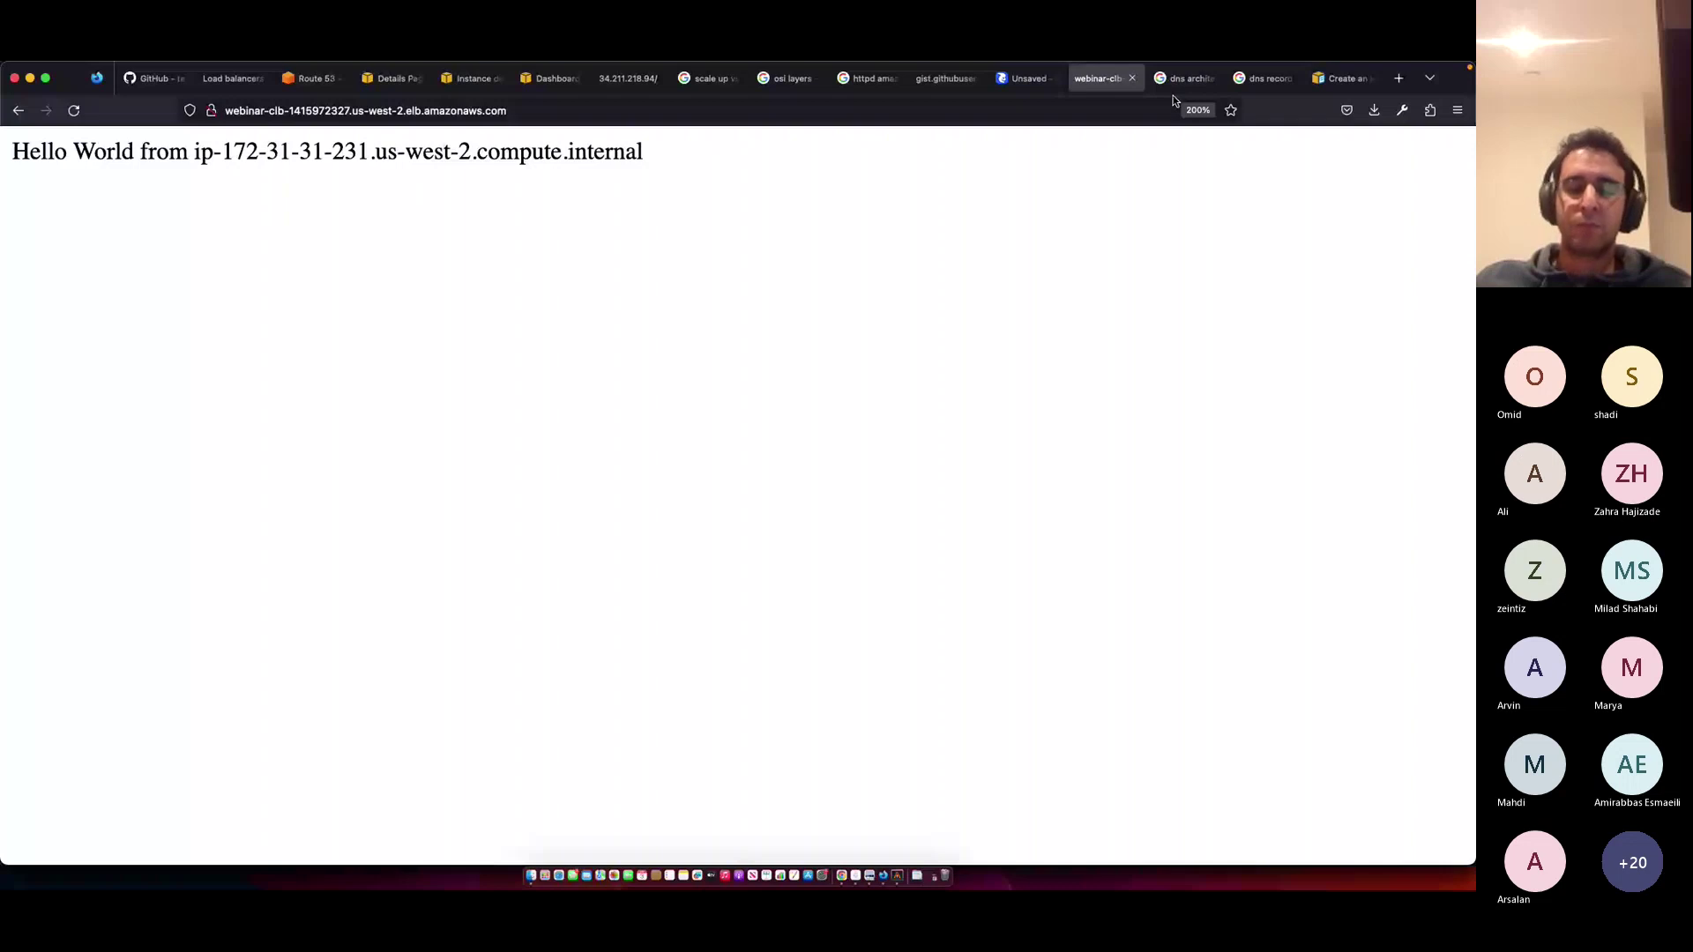
pyautogui.click(1173, 95)
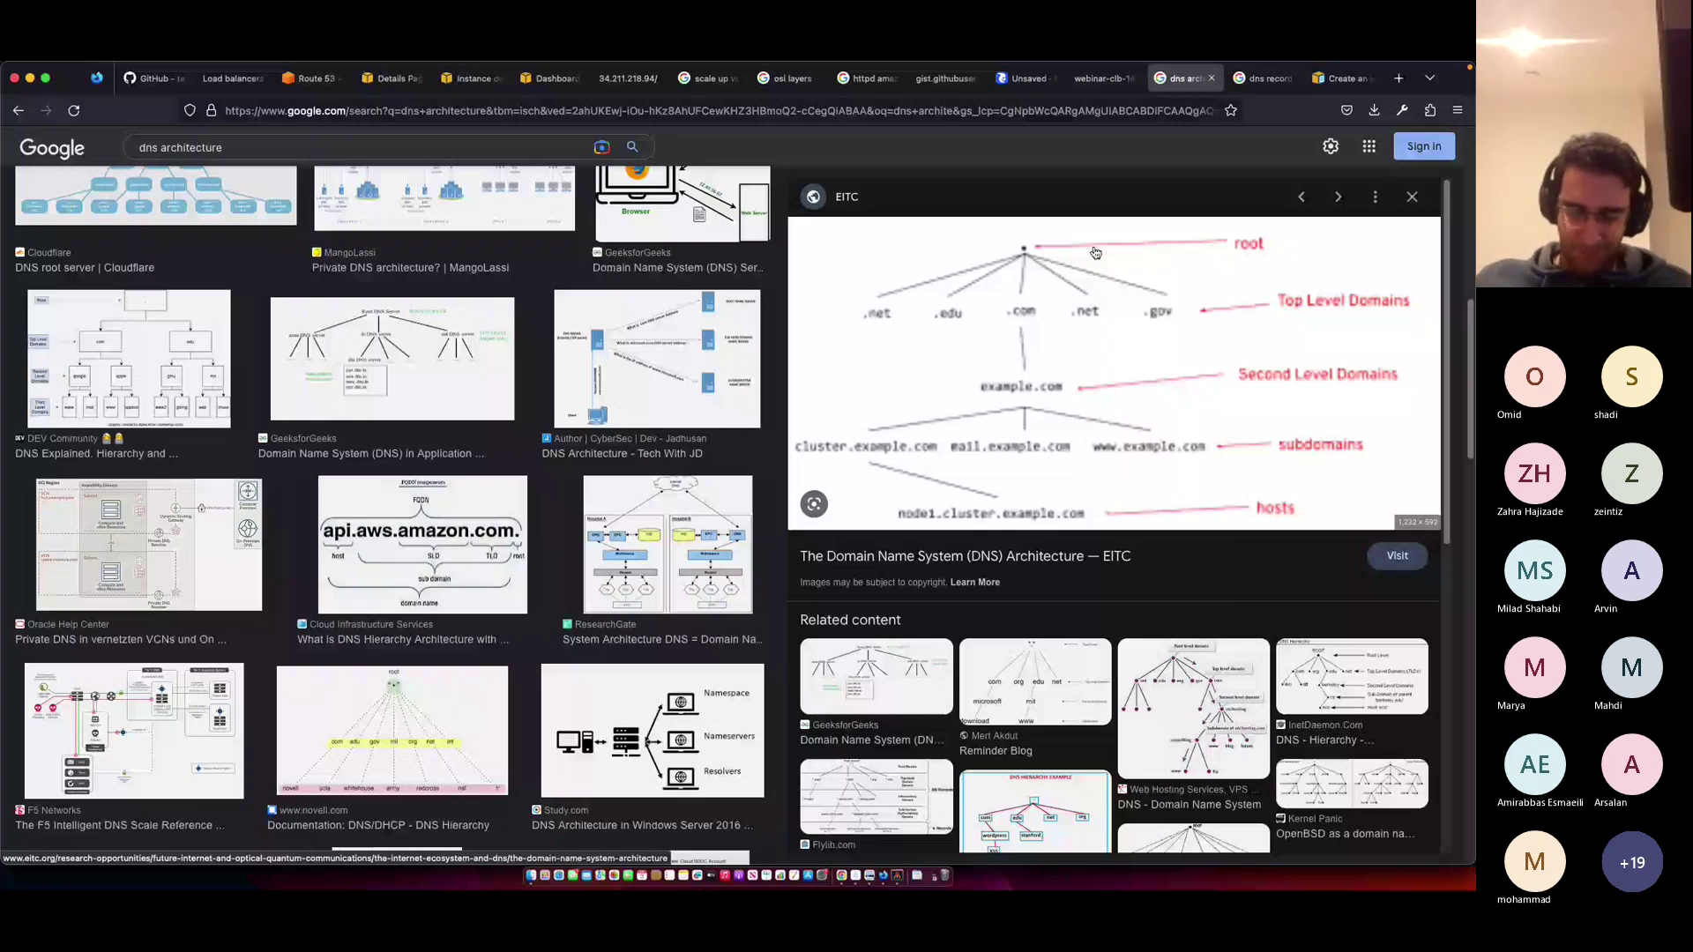
pyautogui.hotkey('ctrl', 'Tab')
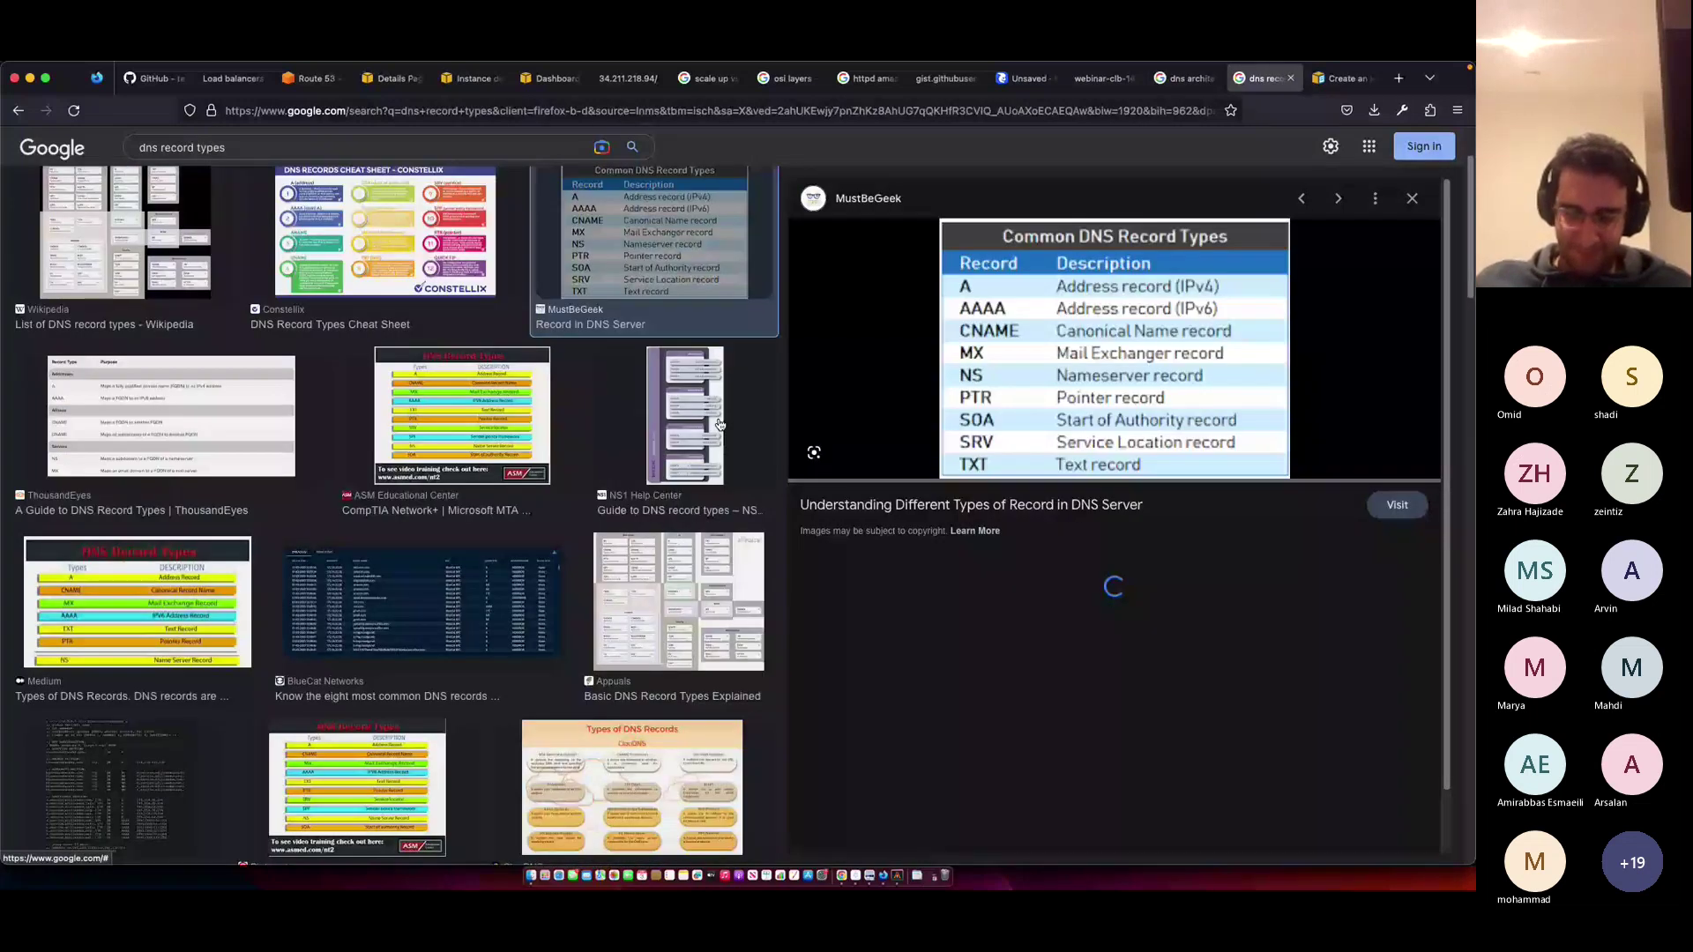
pyautogui.scroll(3, 720, 424)
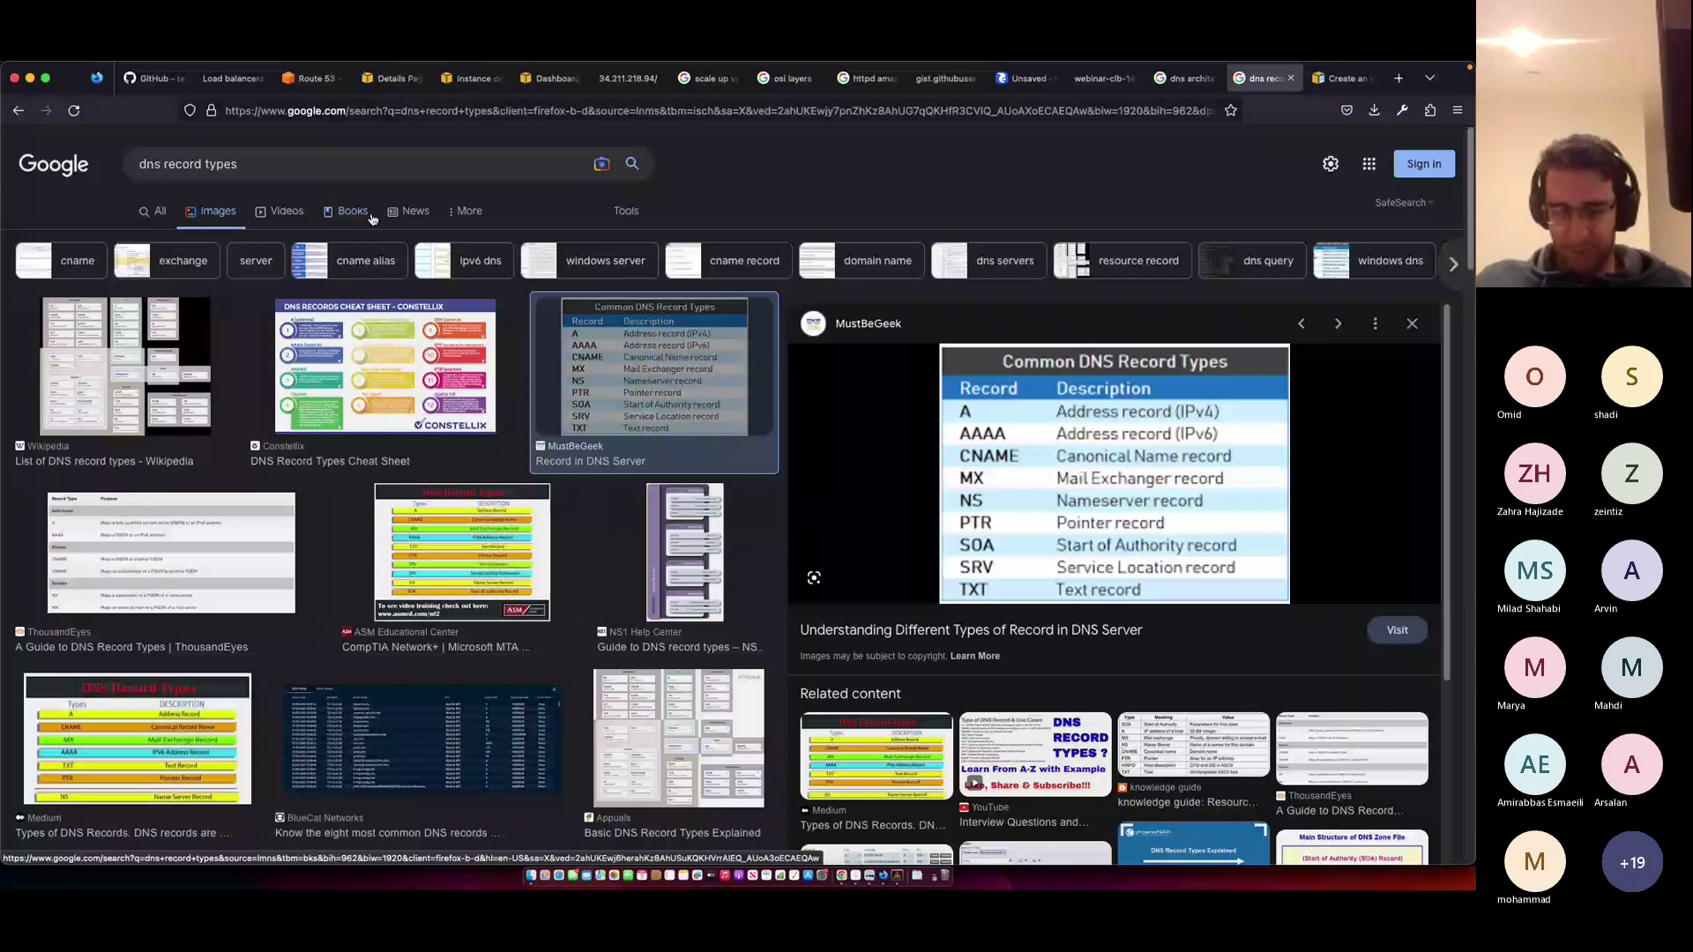
# - Open Route 53's domain registration page and look through the domain extension prices, keeping .com selected
pyautogui.hotkey('ctrl', 'Tab')
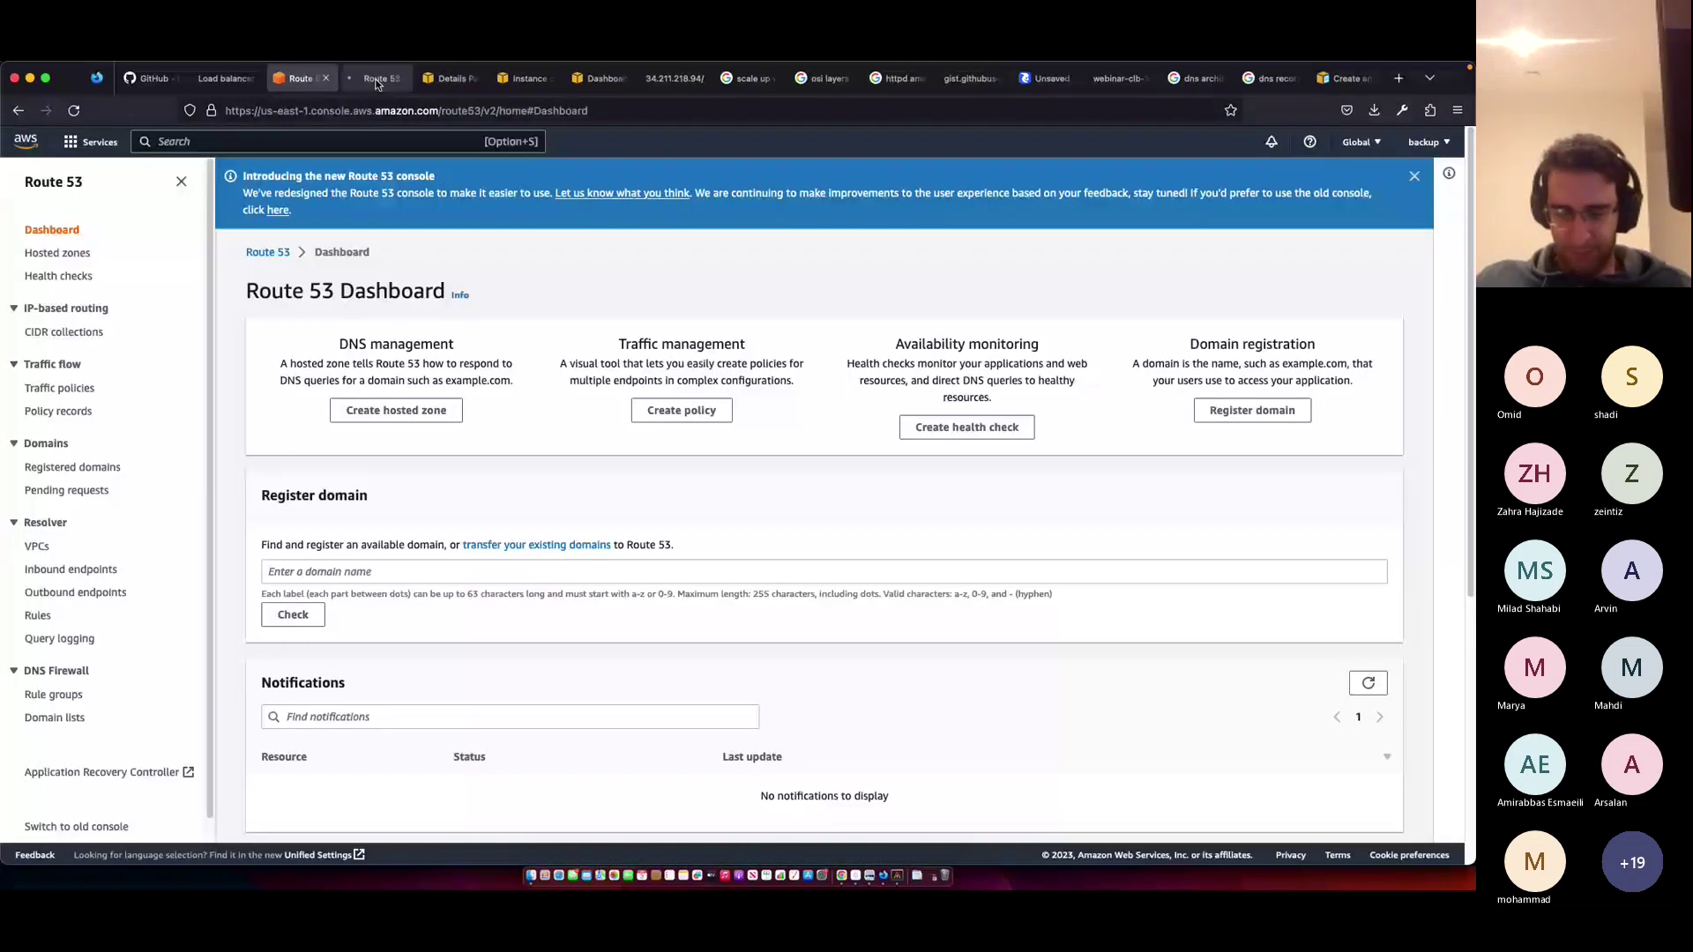
pyautogui.click(376, 79)
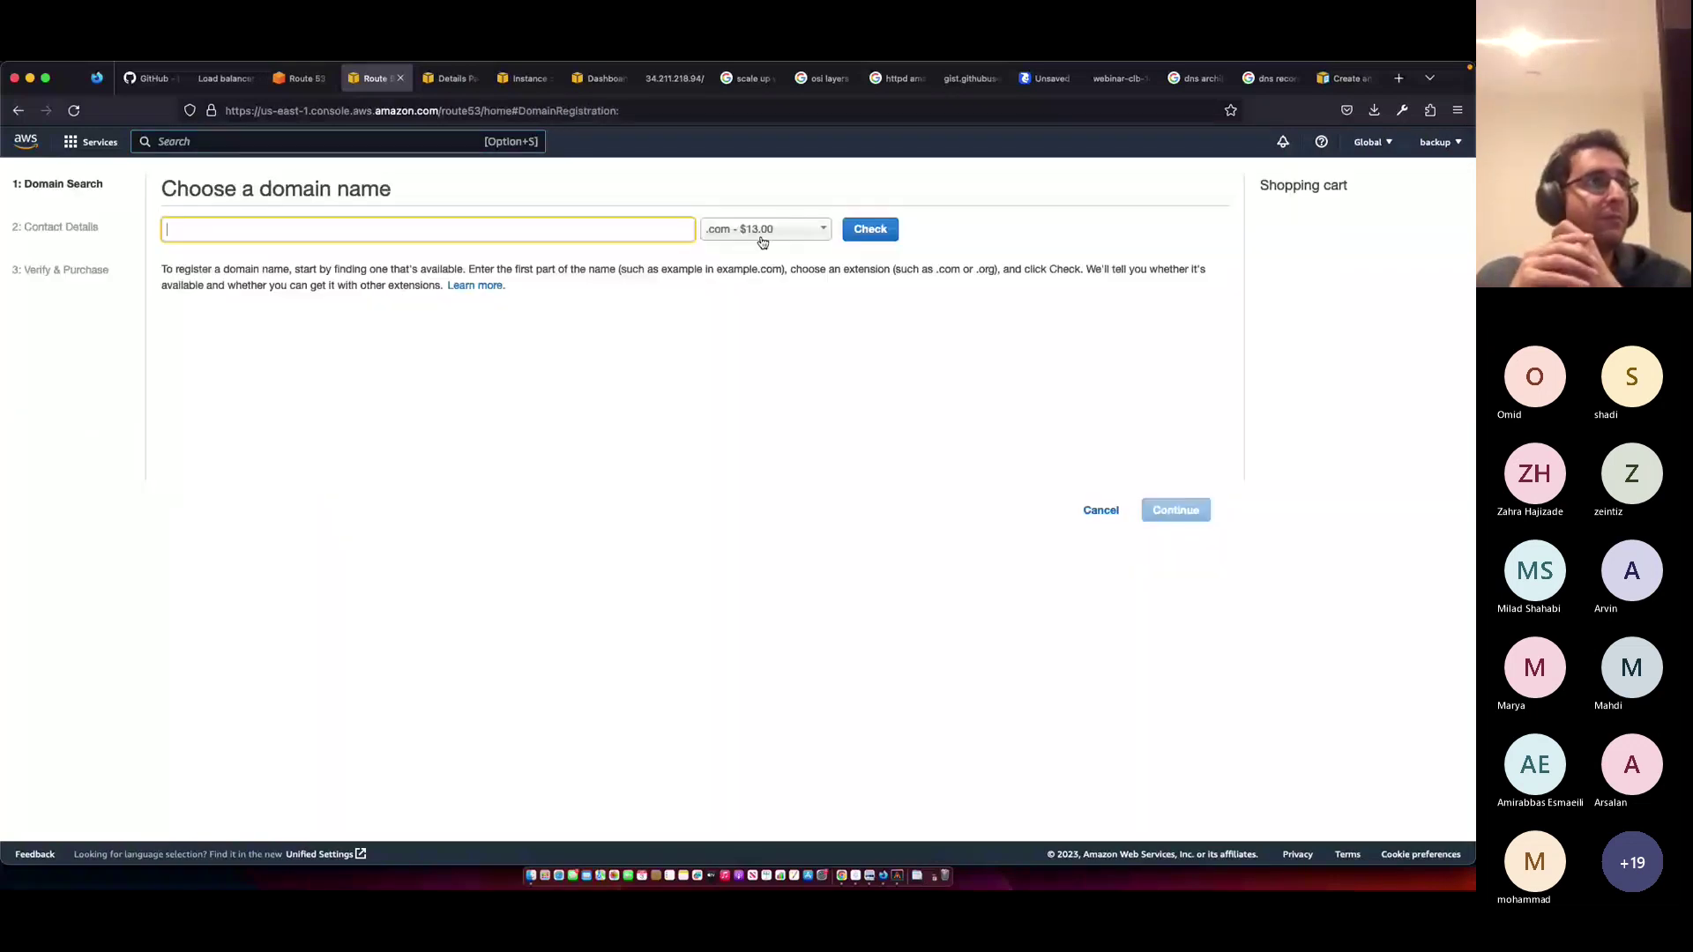
pyautogui.click(763, 236)
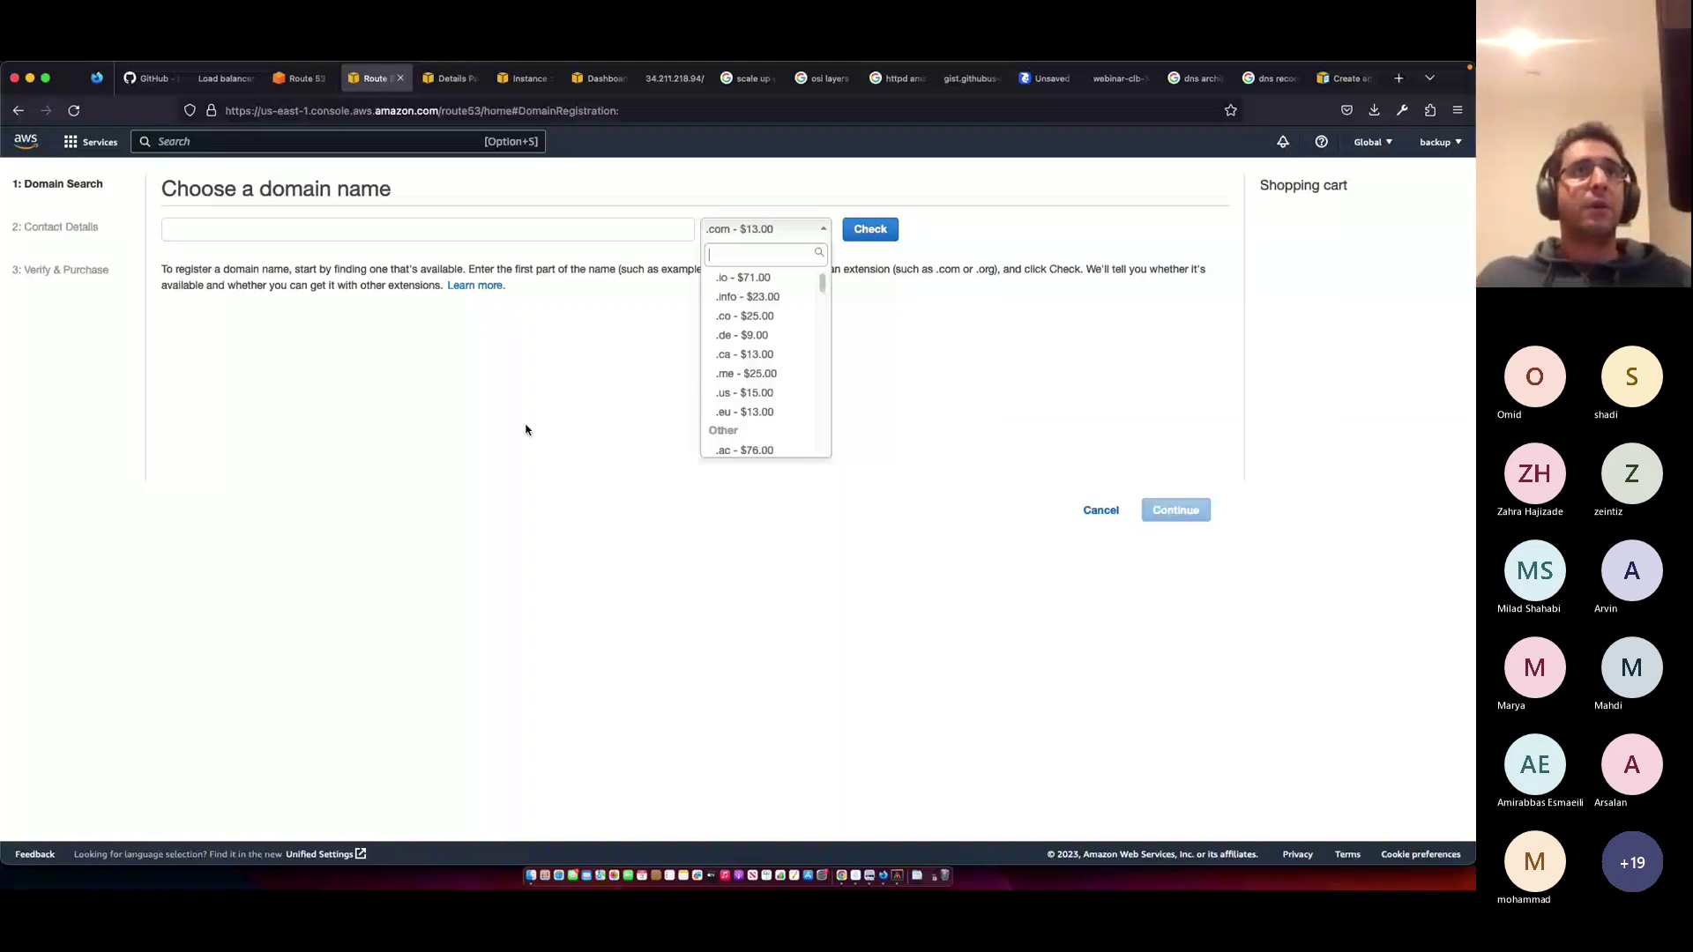
pyautogui.click(530, 386)
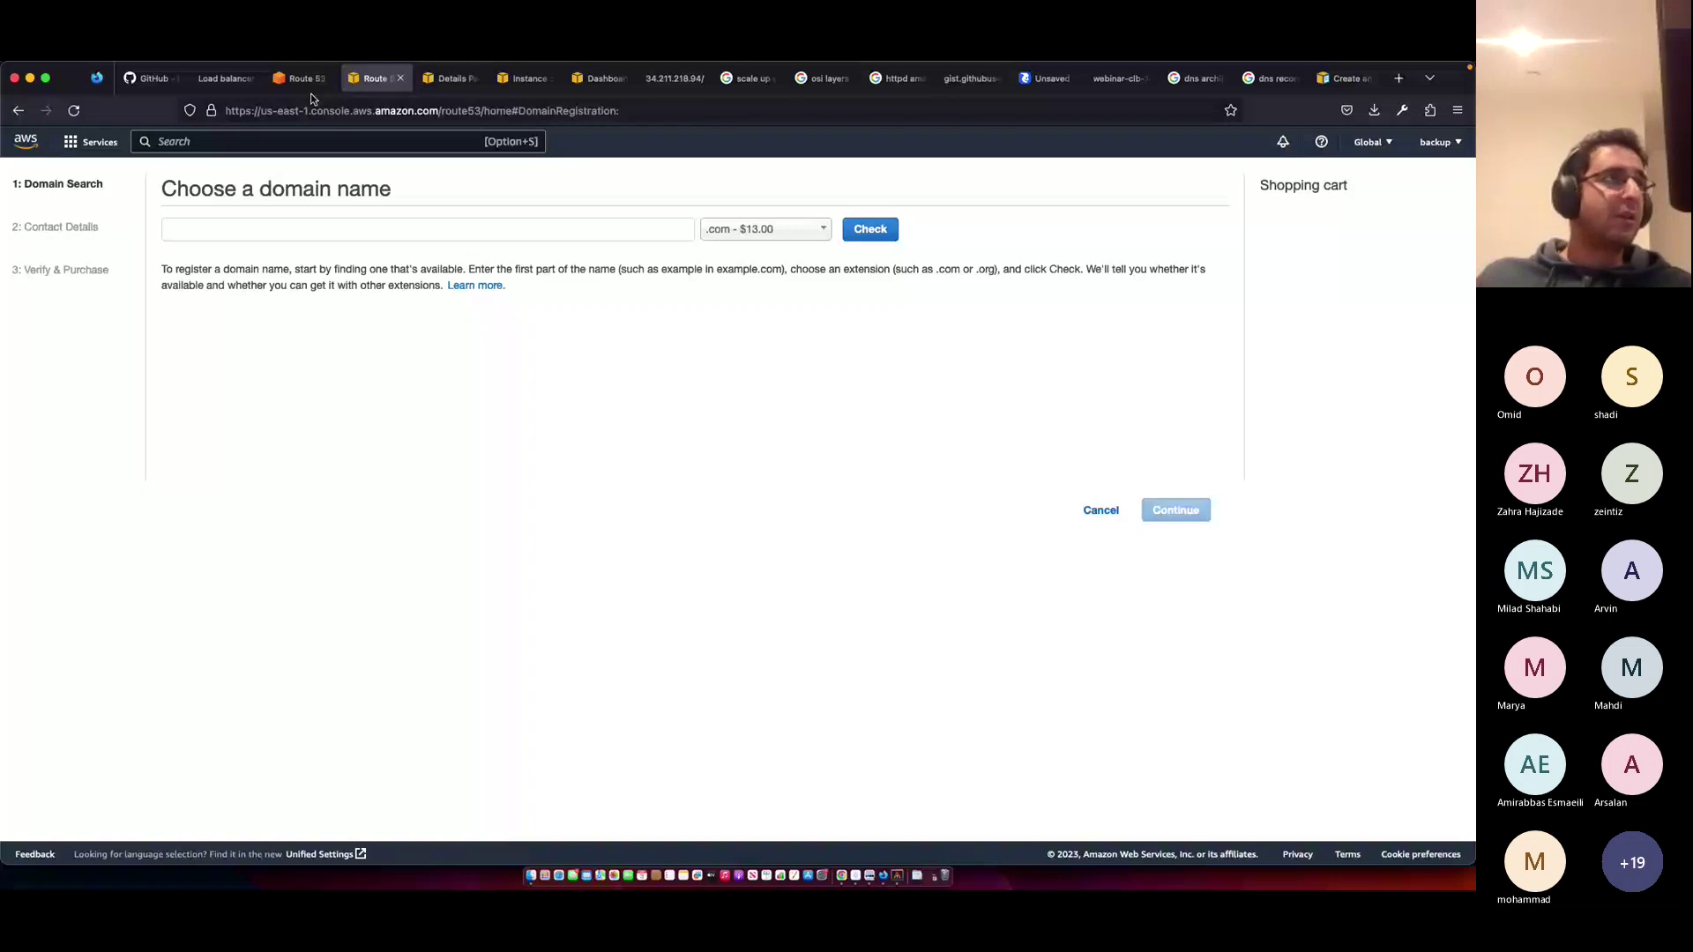
# - Leave the domain registration and open the list of hosted zones in Route 53
pyautogui.press('super+Left')
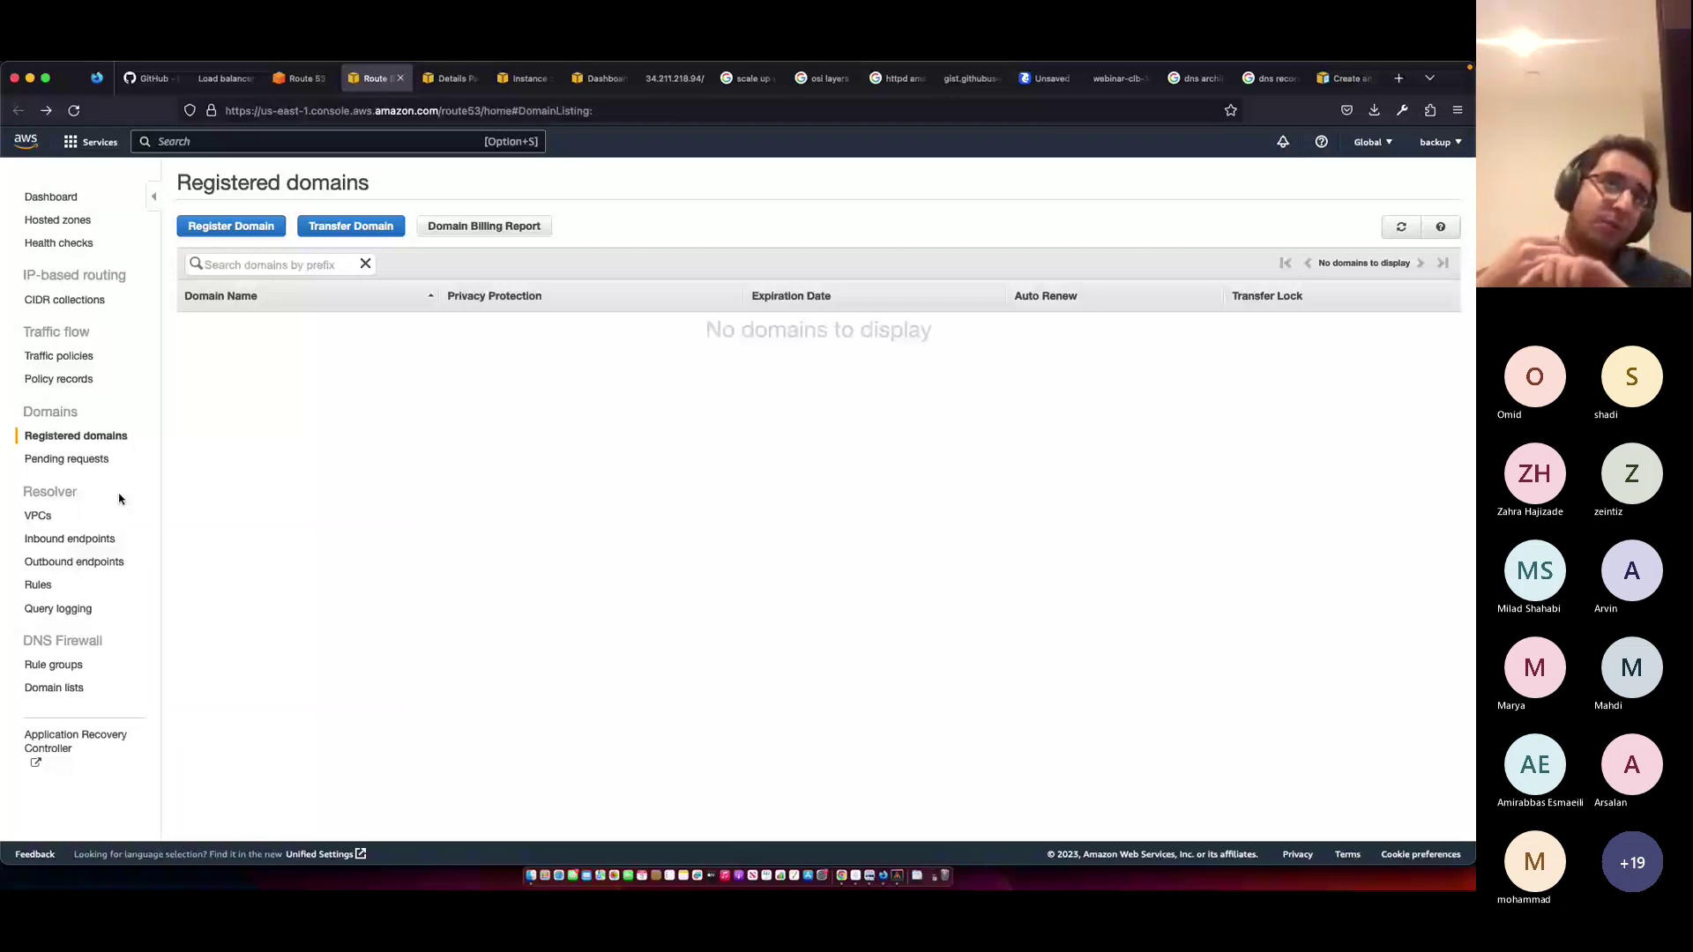
pyautogui.click(55, 220)
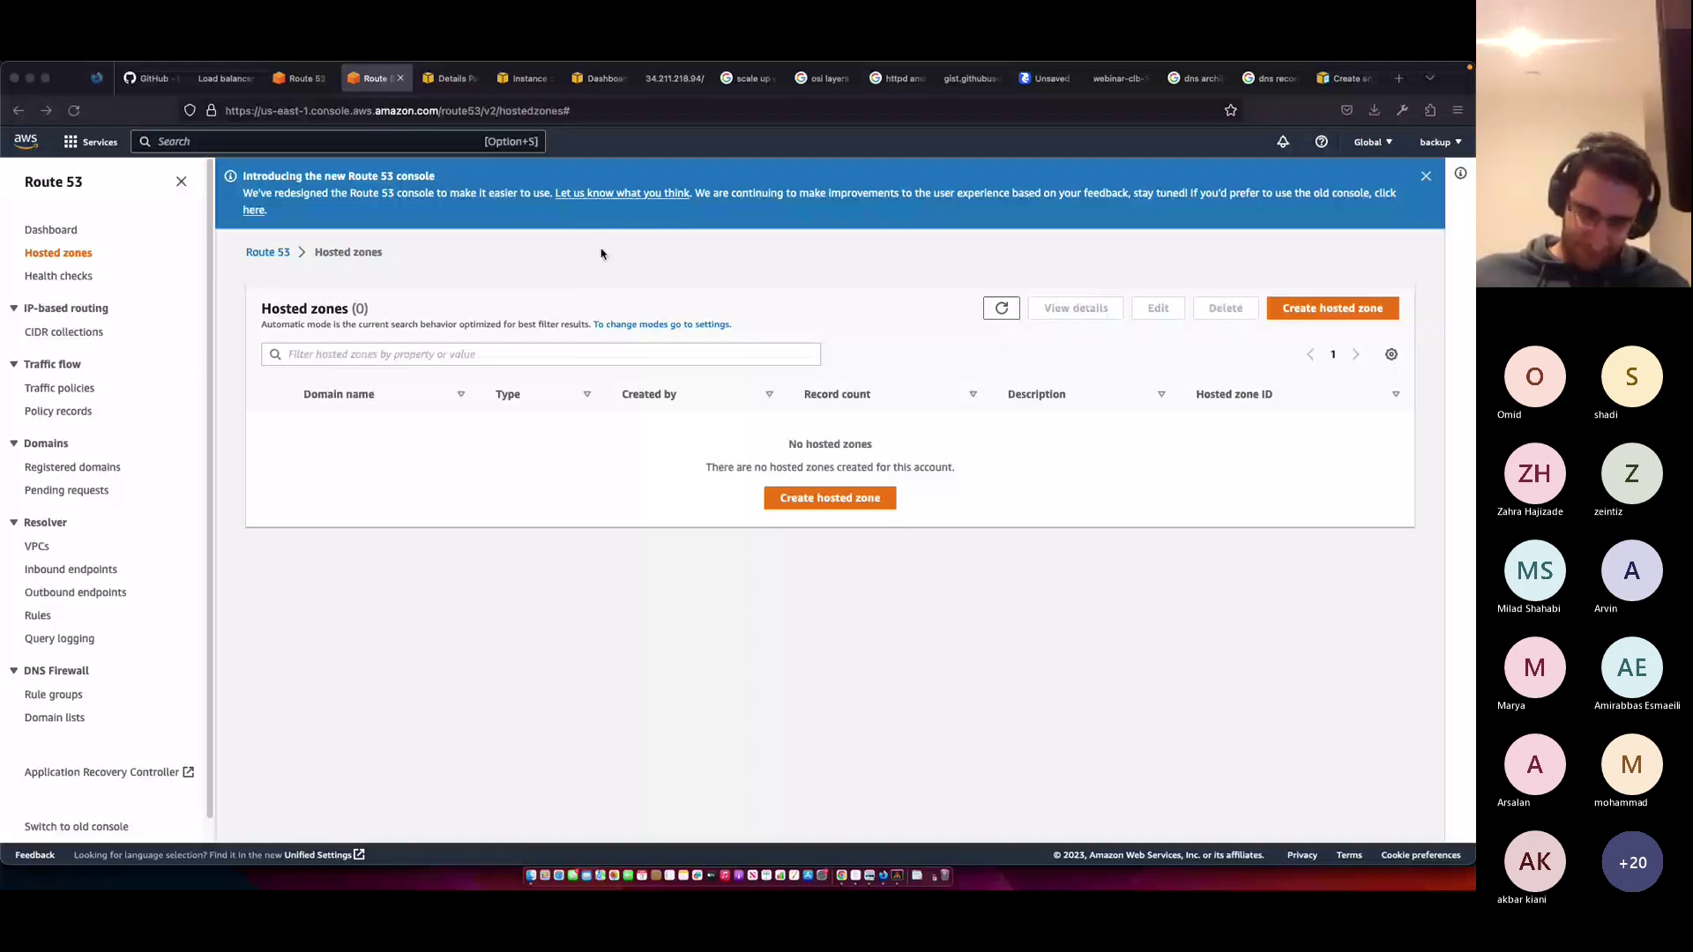
# - Switch to Preview to view the Classic Load Balancers (v1) slide in AWS_Certified_Solutions_Architect_Slides.pdf, and return to Firefox
pyautogui.press('super+Tab')
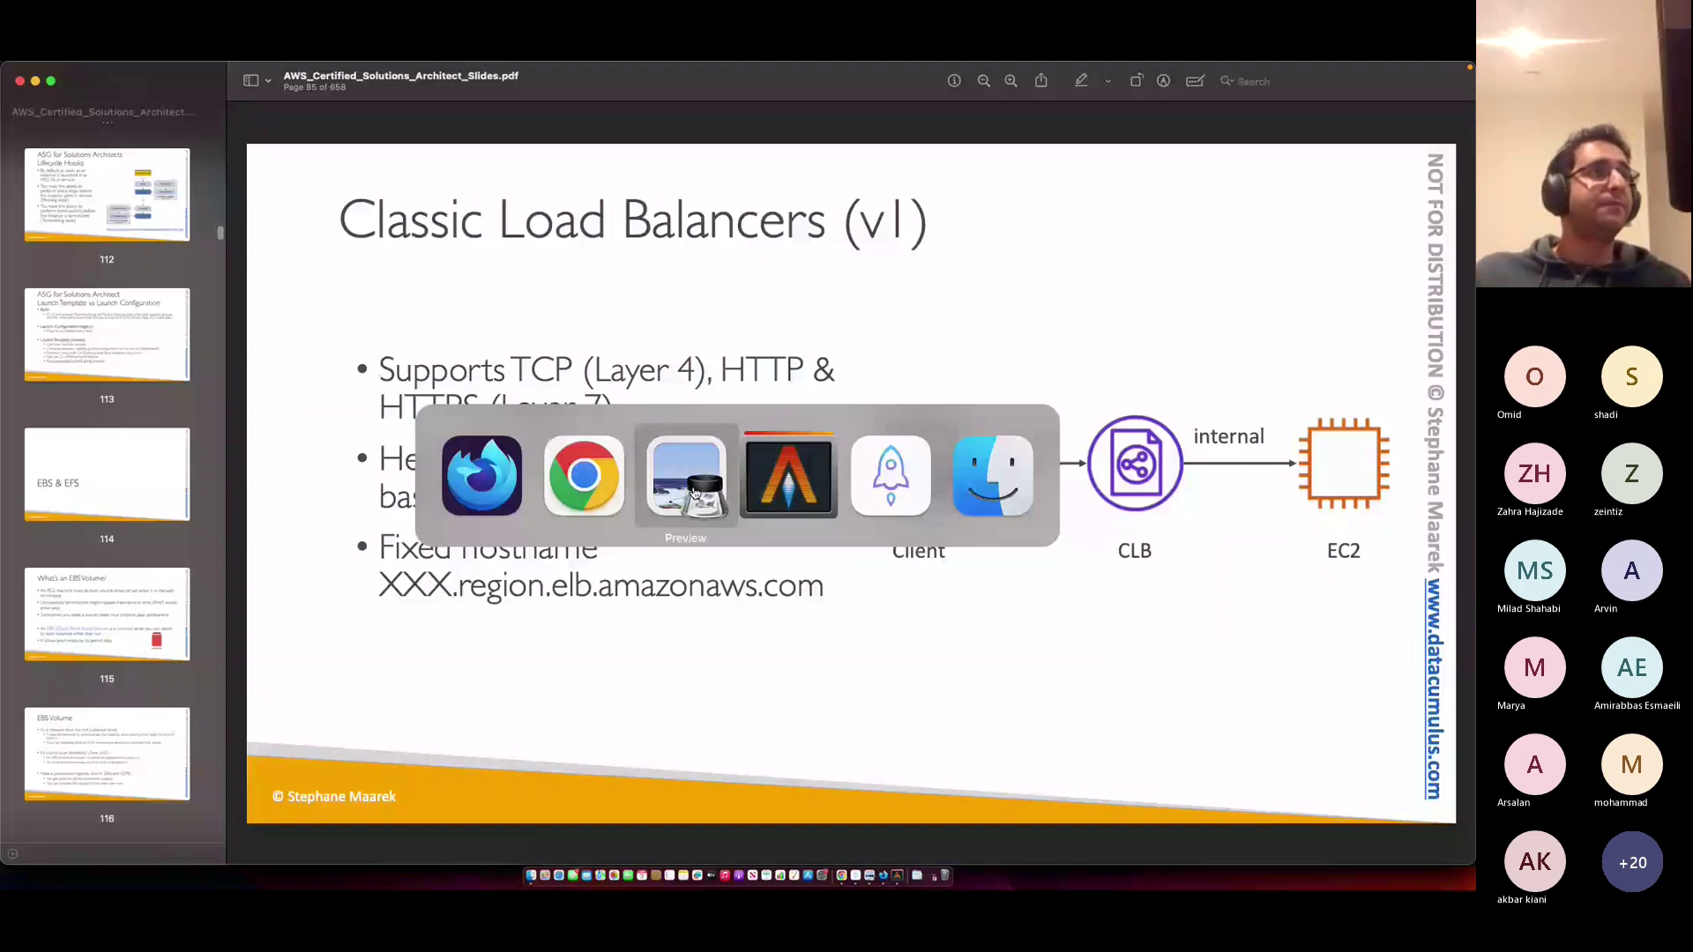
pyautogui.click(694, 492)
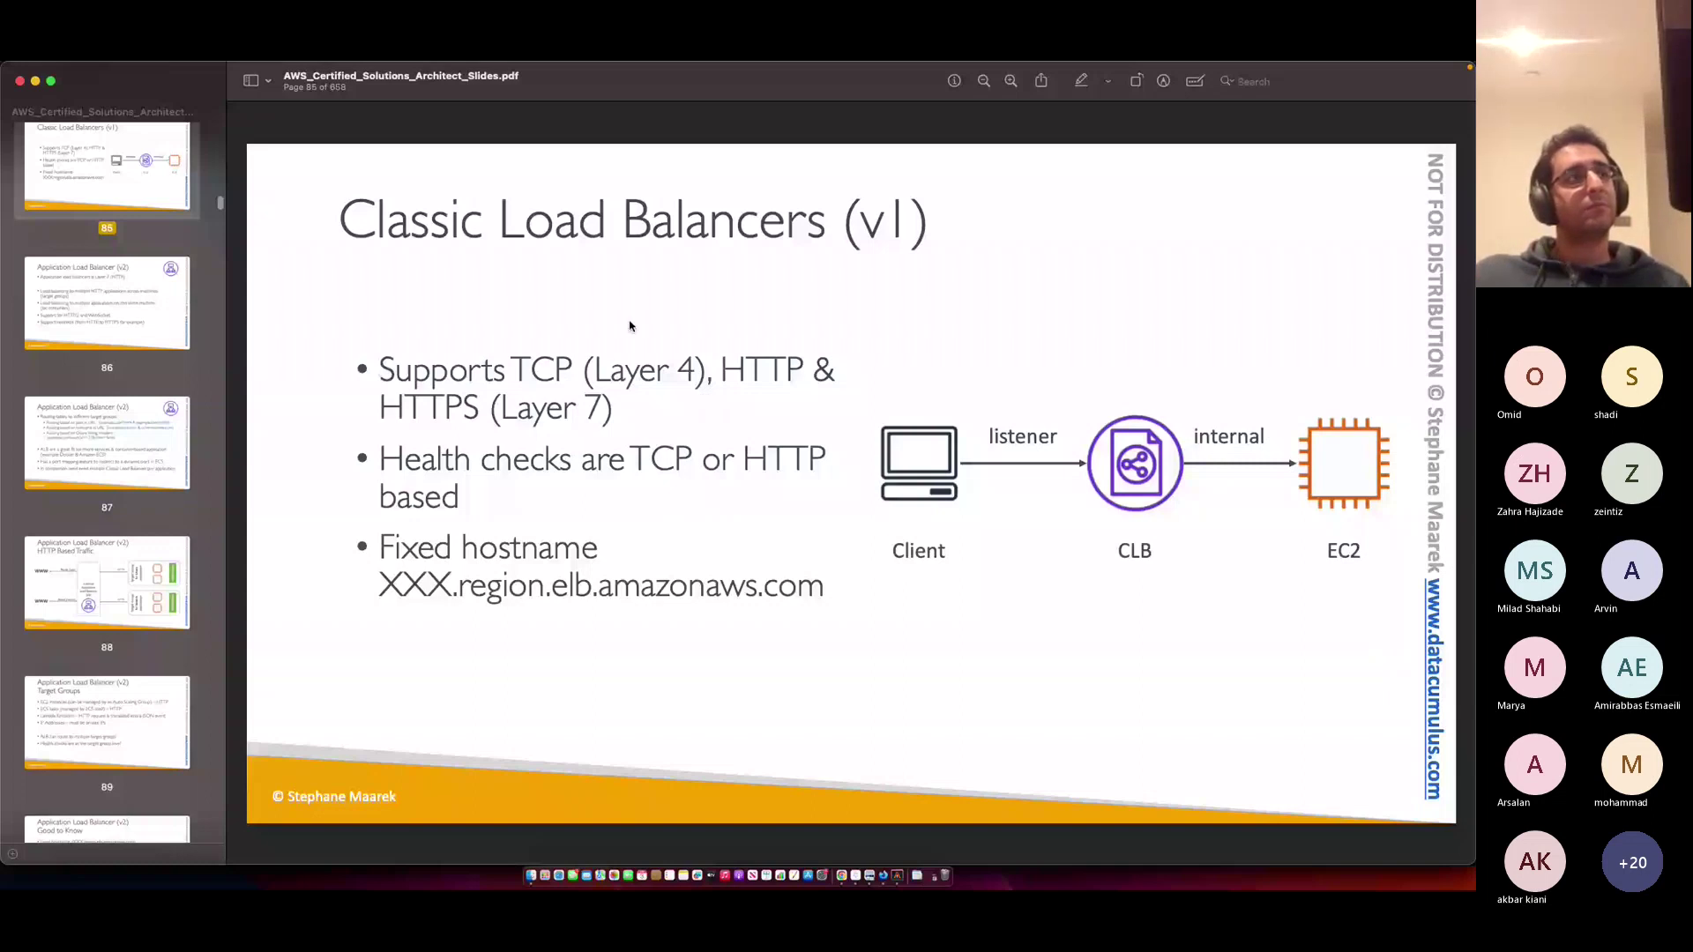
pyautogui.press('super+Tab')
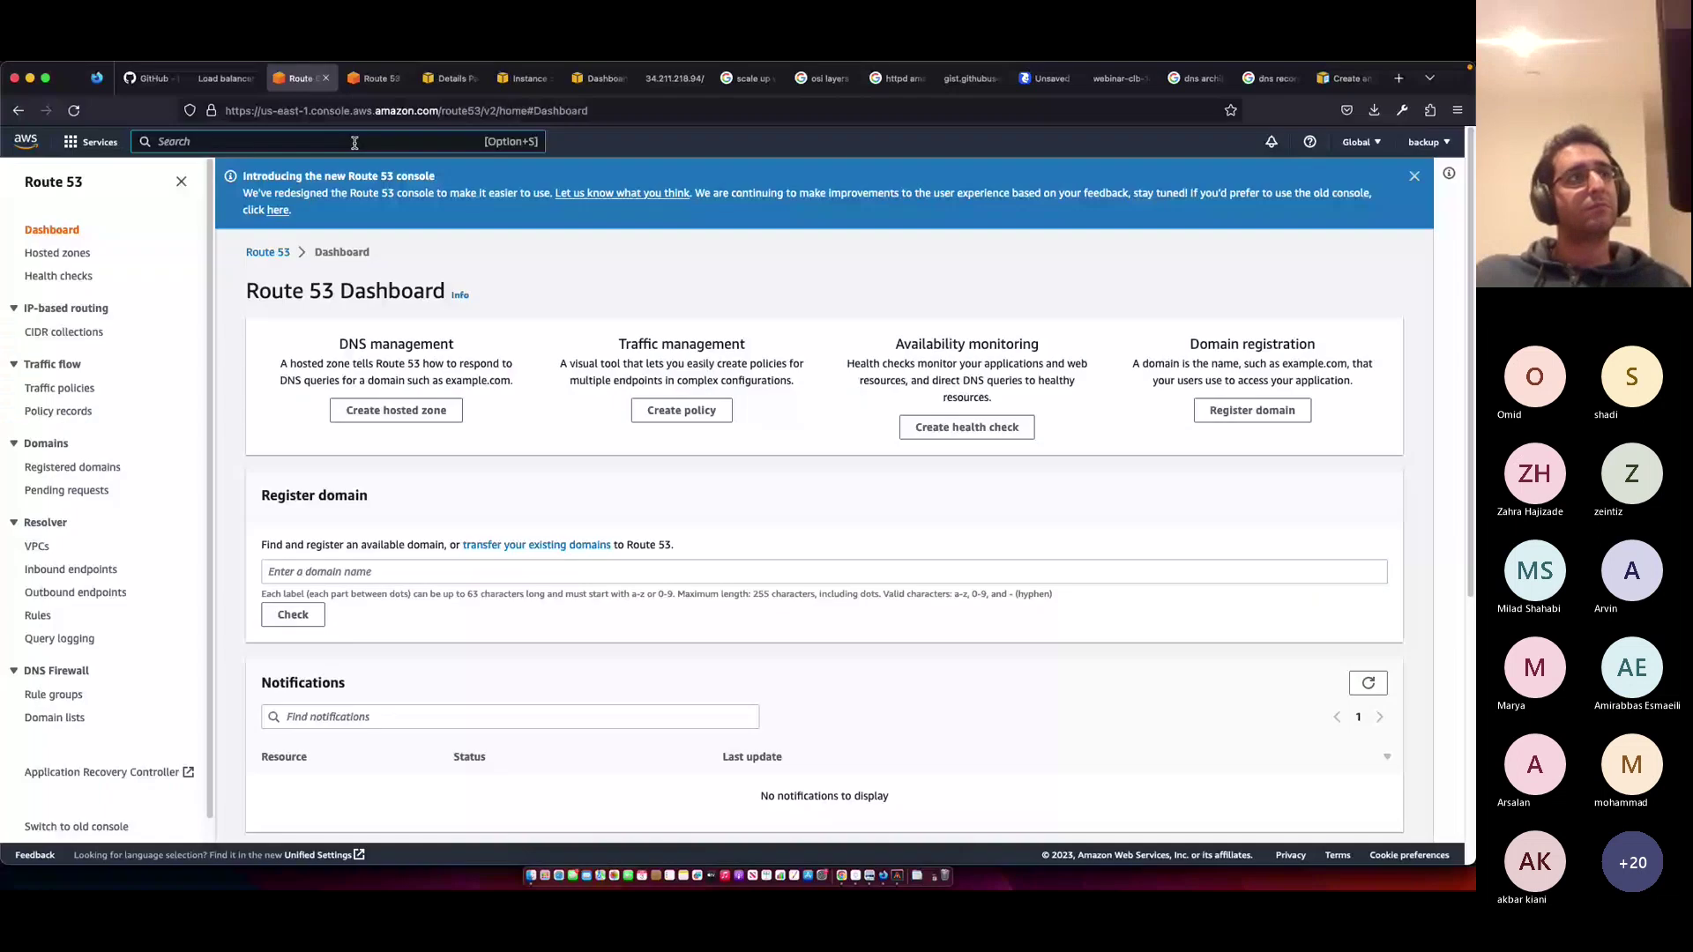
# - Review the instances registered with webinar-clb and the web page served directly from 34.211.218.94
pyautogui.click(355, 143)
pyautogui.write('load')
pyautogui.click(375, 78)
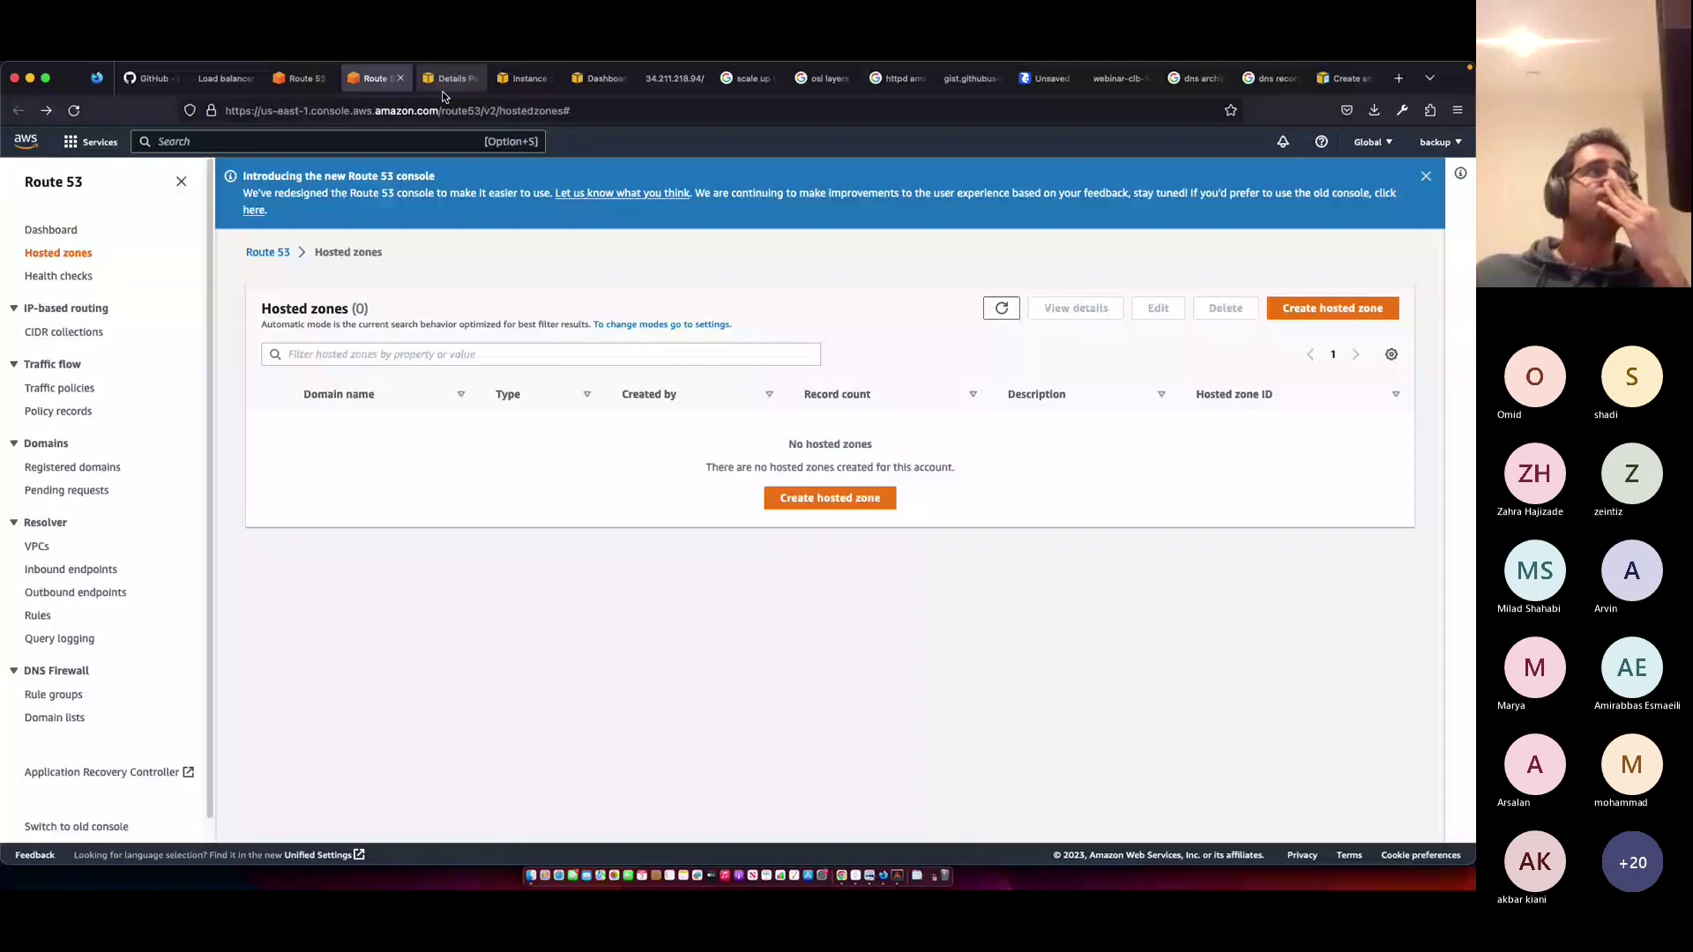
pyautogui.click(443, 81)
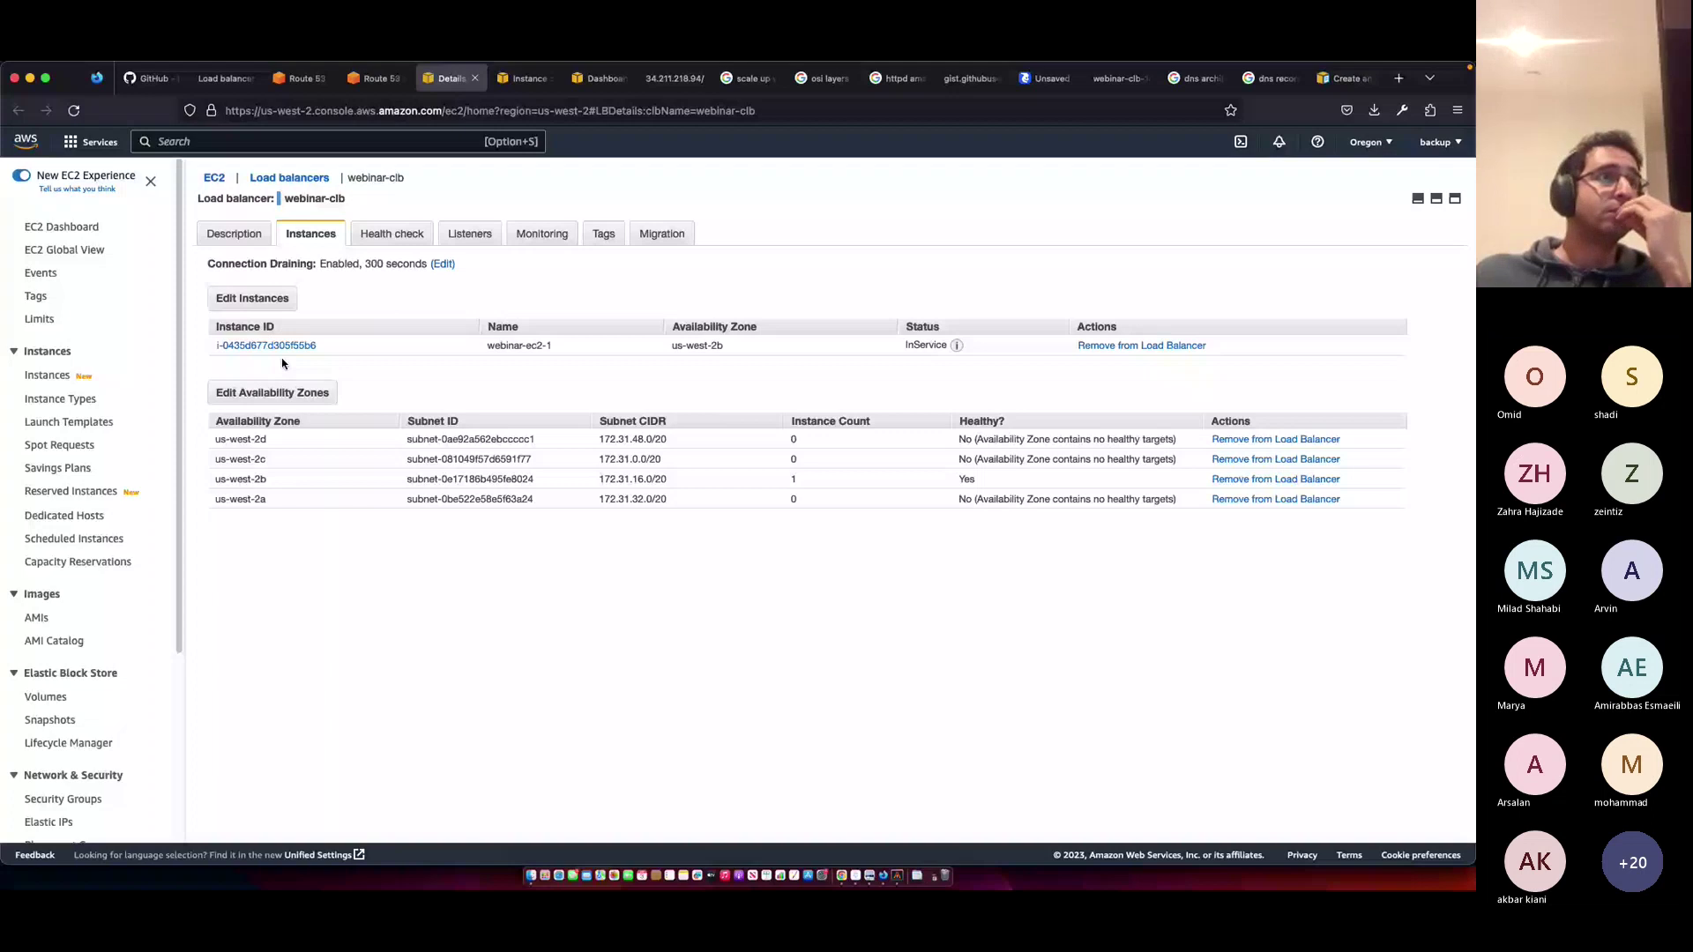
pyautogui.click(666, 78)
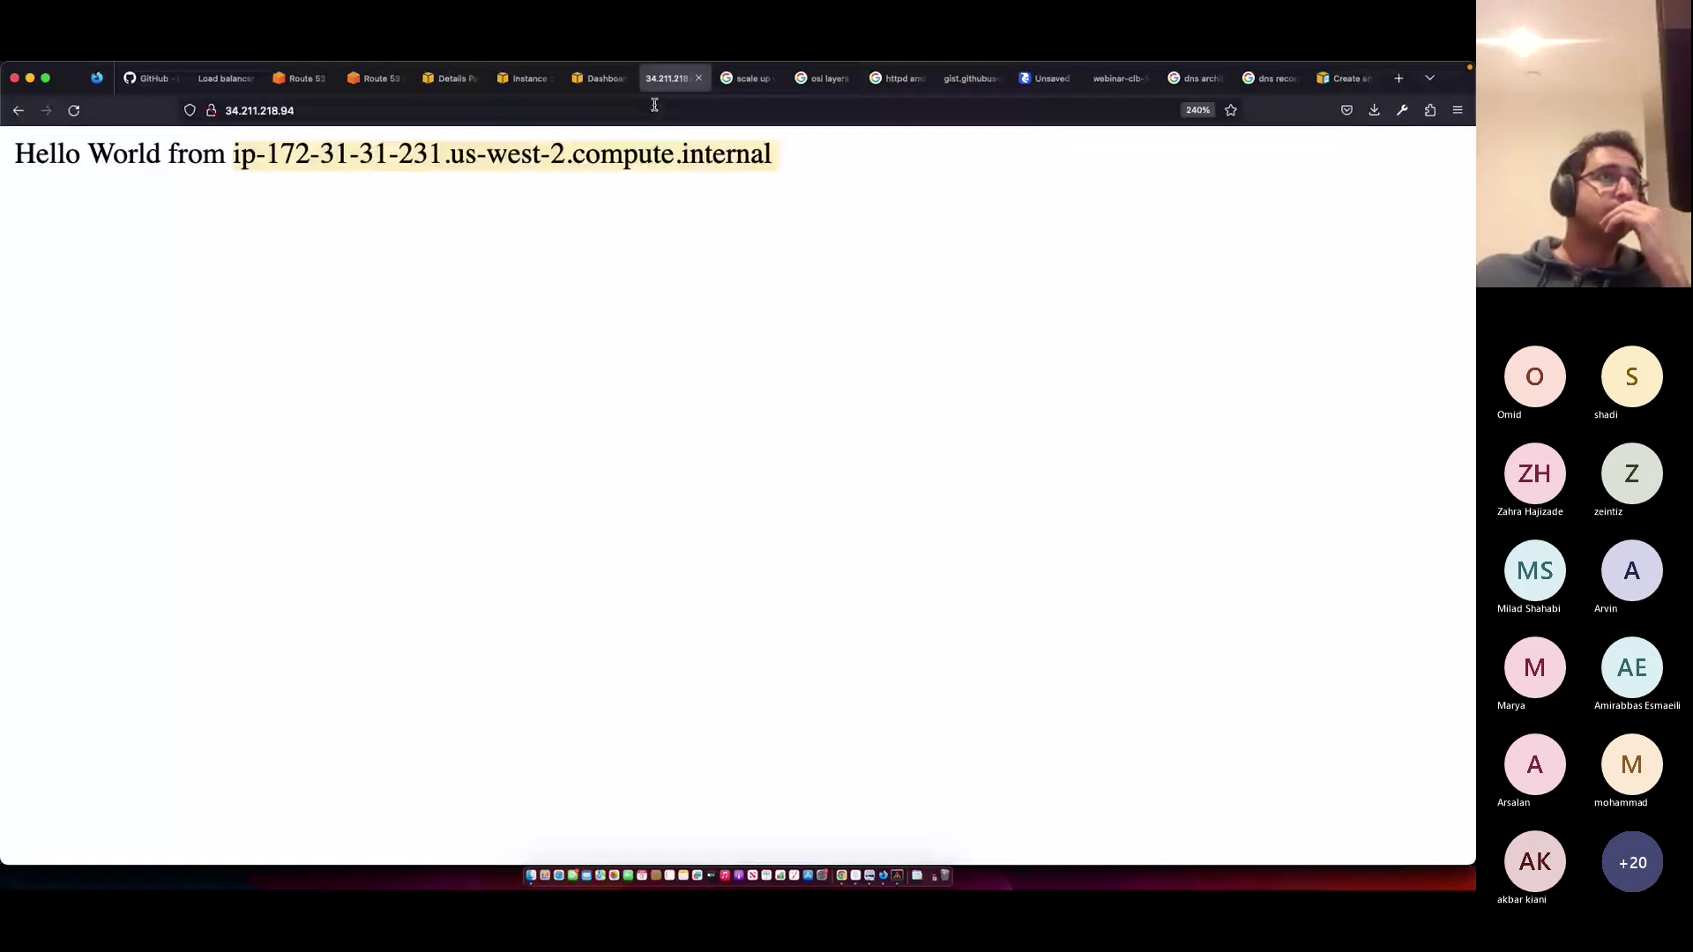
# - Reload and close the 34.211.218.94 page, and open webinar-clb's DNS name in a new browser tab
pyautogui.press('super+r')
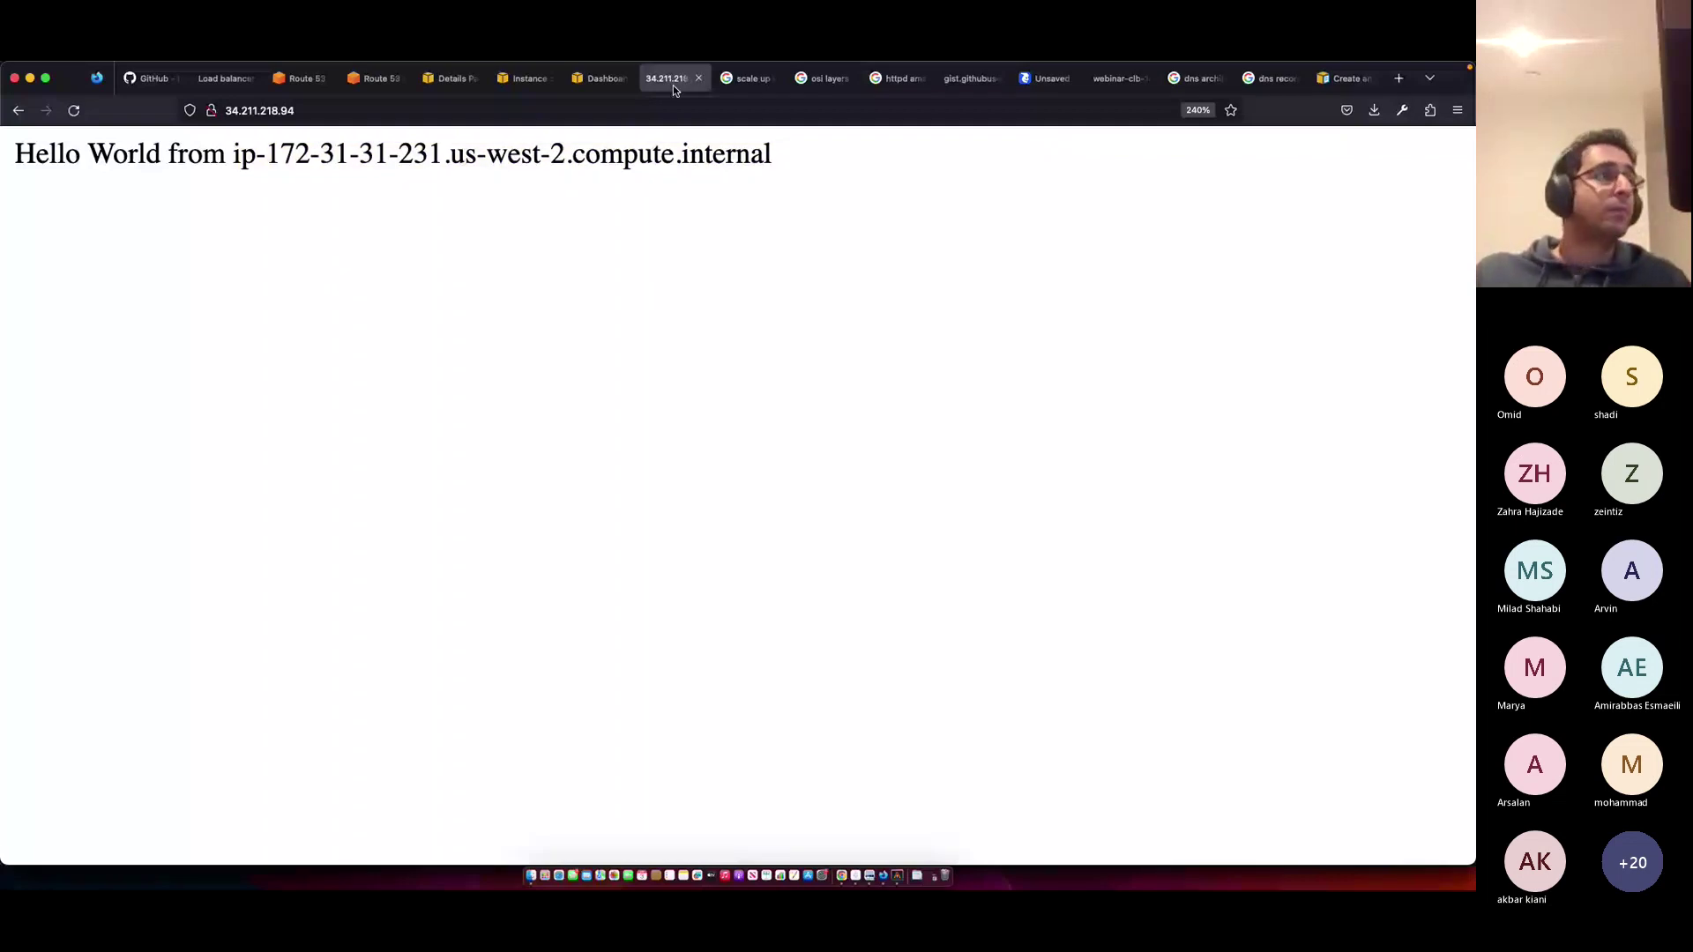
pyautogui.press('super+w')
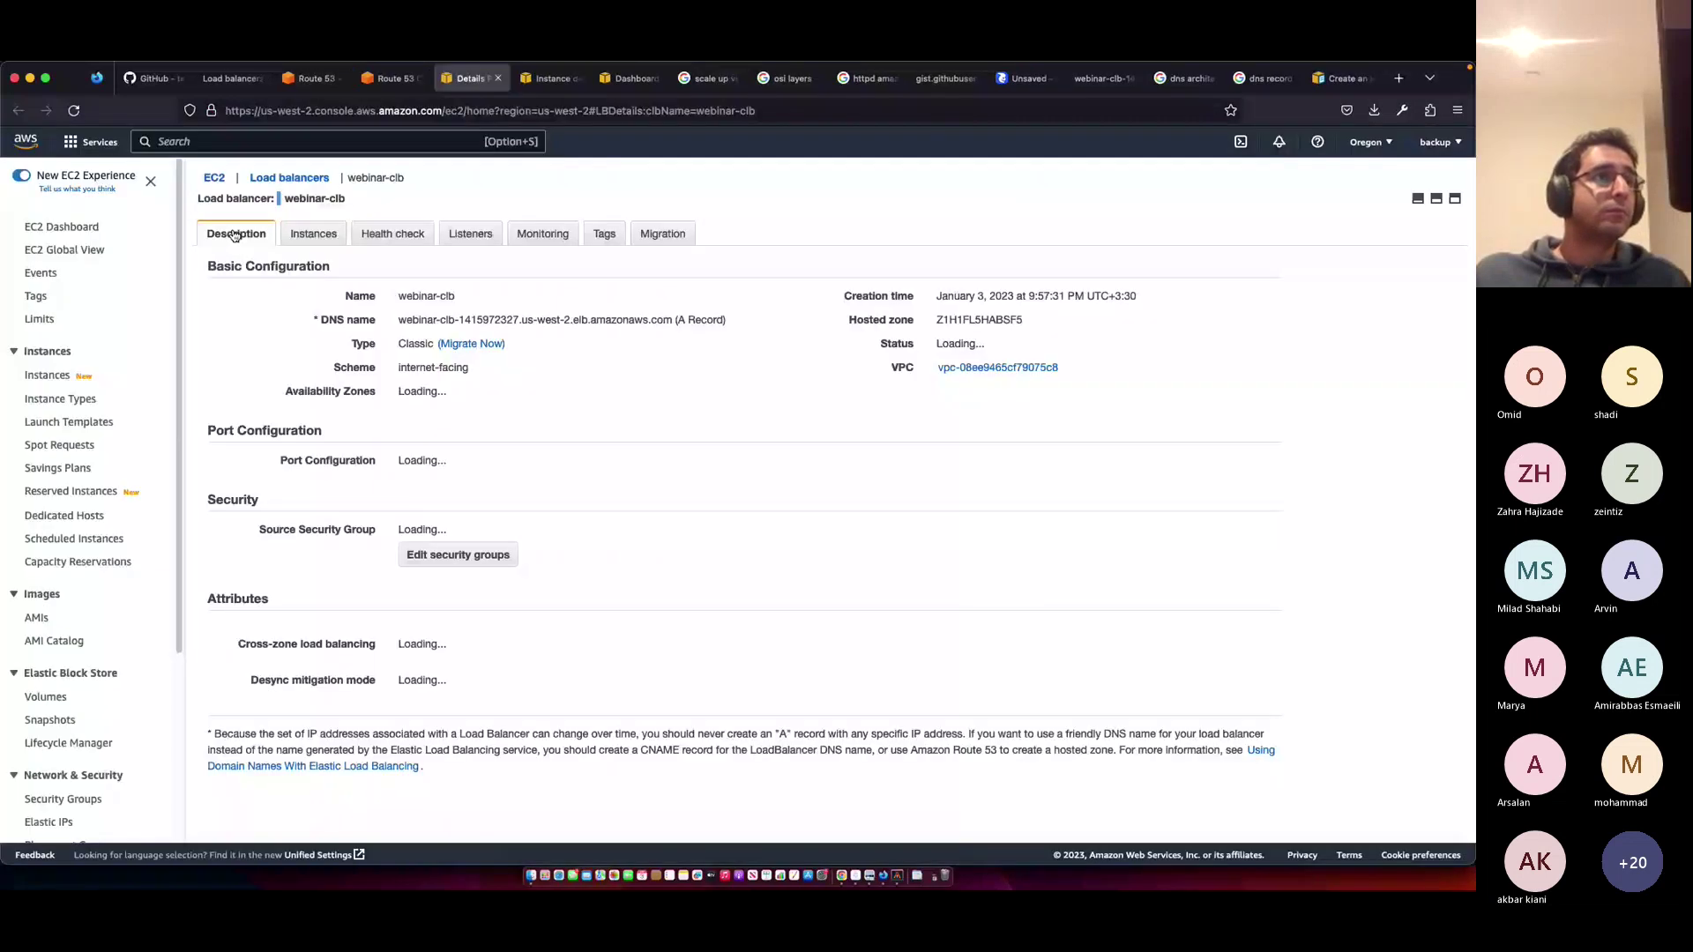
pyautogui.moveTo(672, 320); pyautogui.dragTo(423, 320)
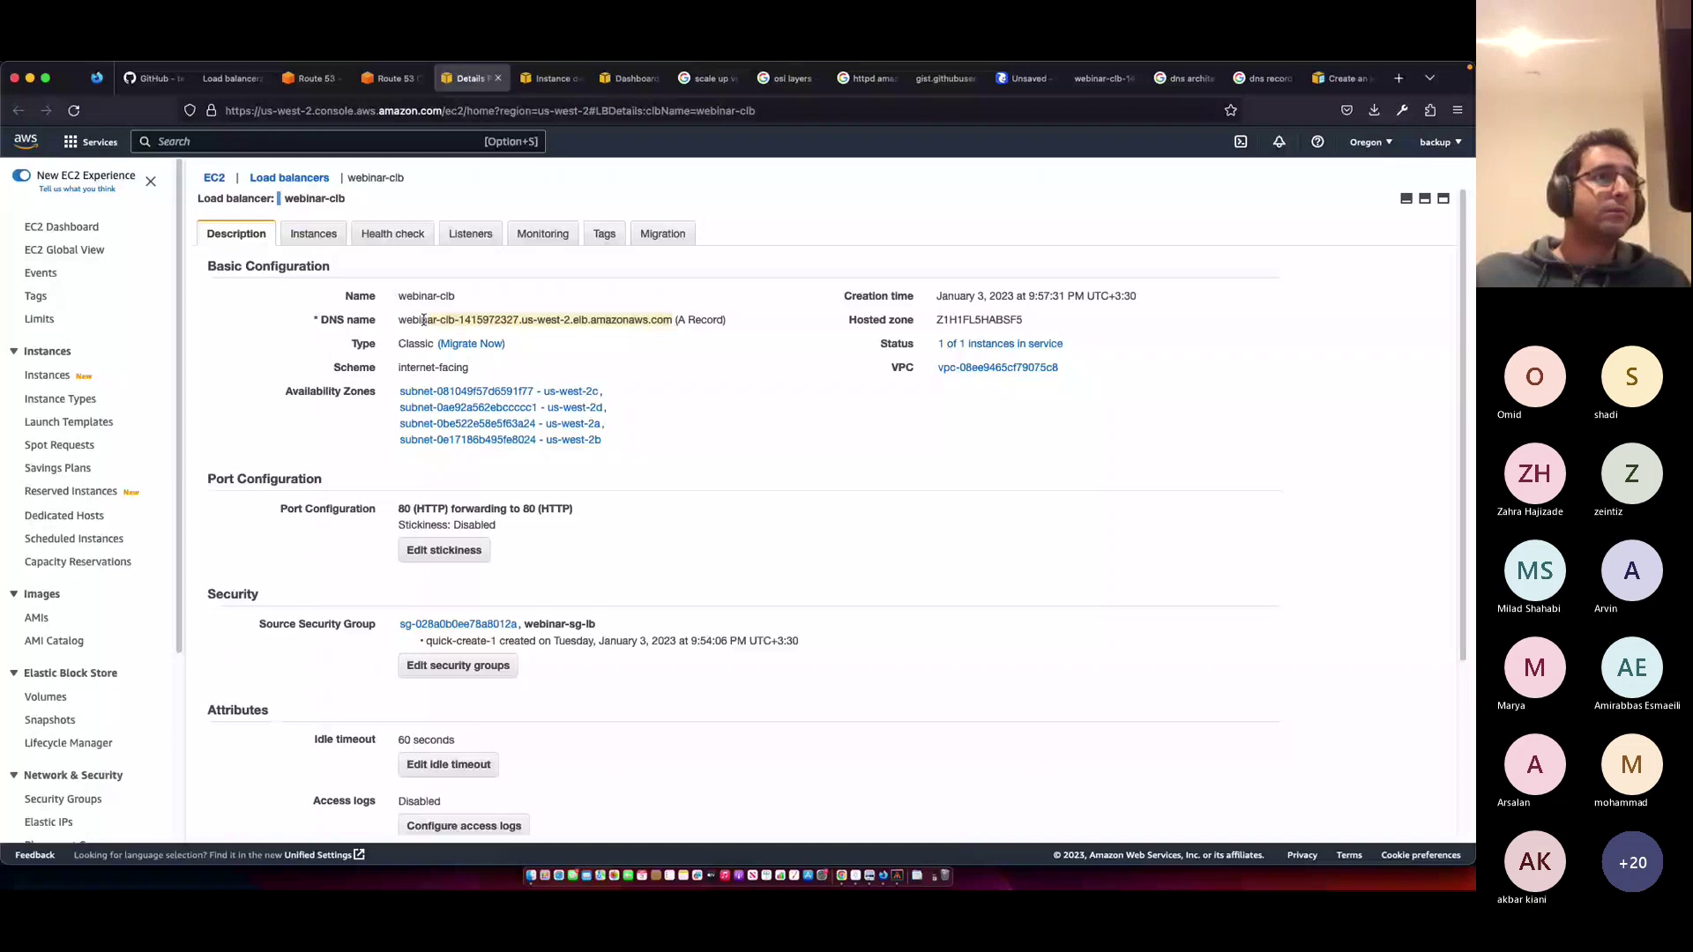
pyautogui.press('super+c')
pyautogui.press('super+t')
pyautogui.press('super+v')
pyautogui.press('Return')
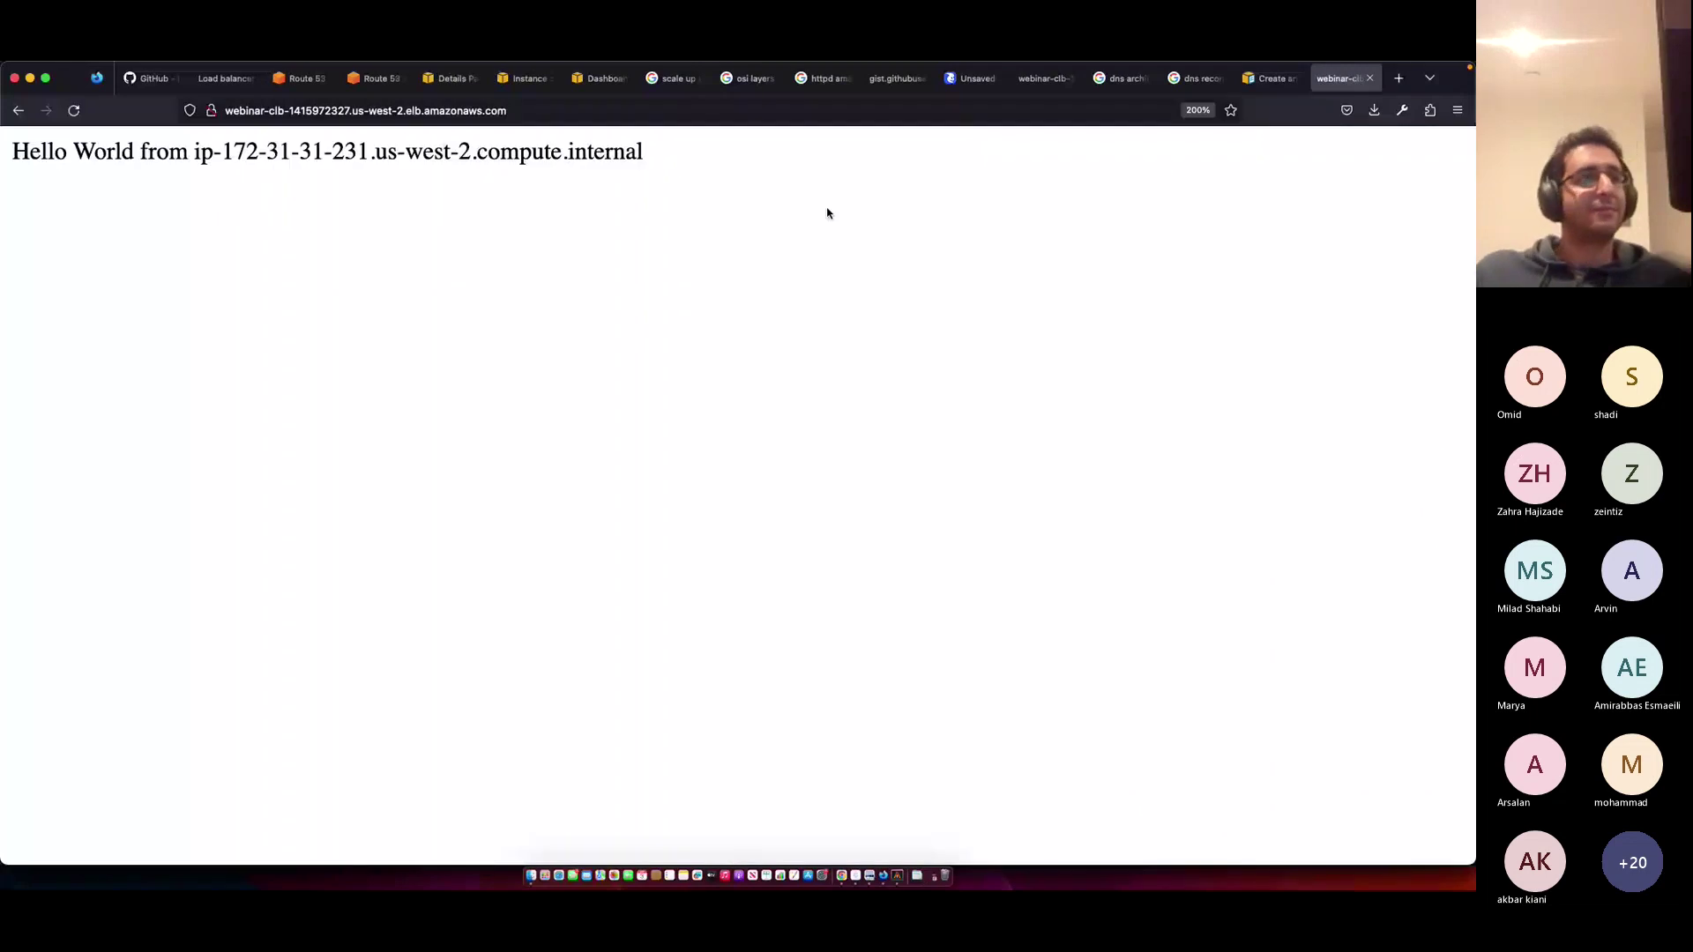
# - Switch to the terminal, clear it and request webinar-clb-1415972327.us-west-2.elb.amazonaws.com with curl
pyautogui.press('super+Tab')
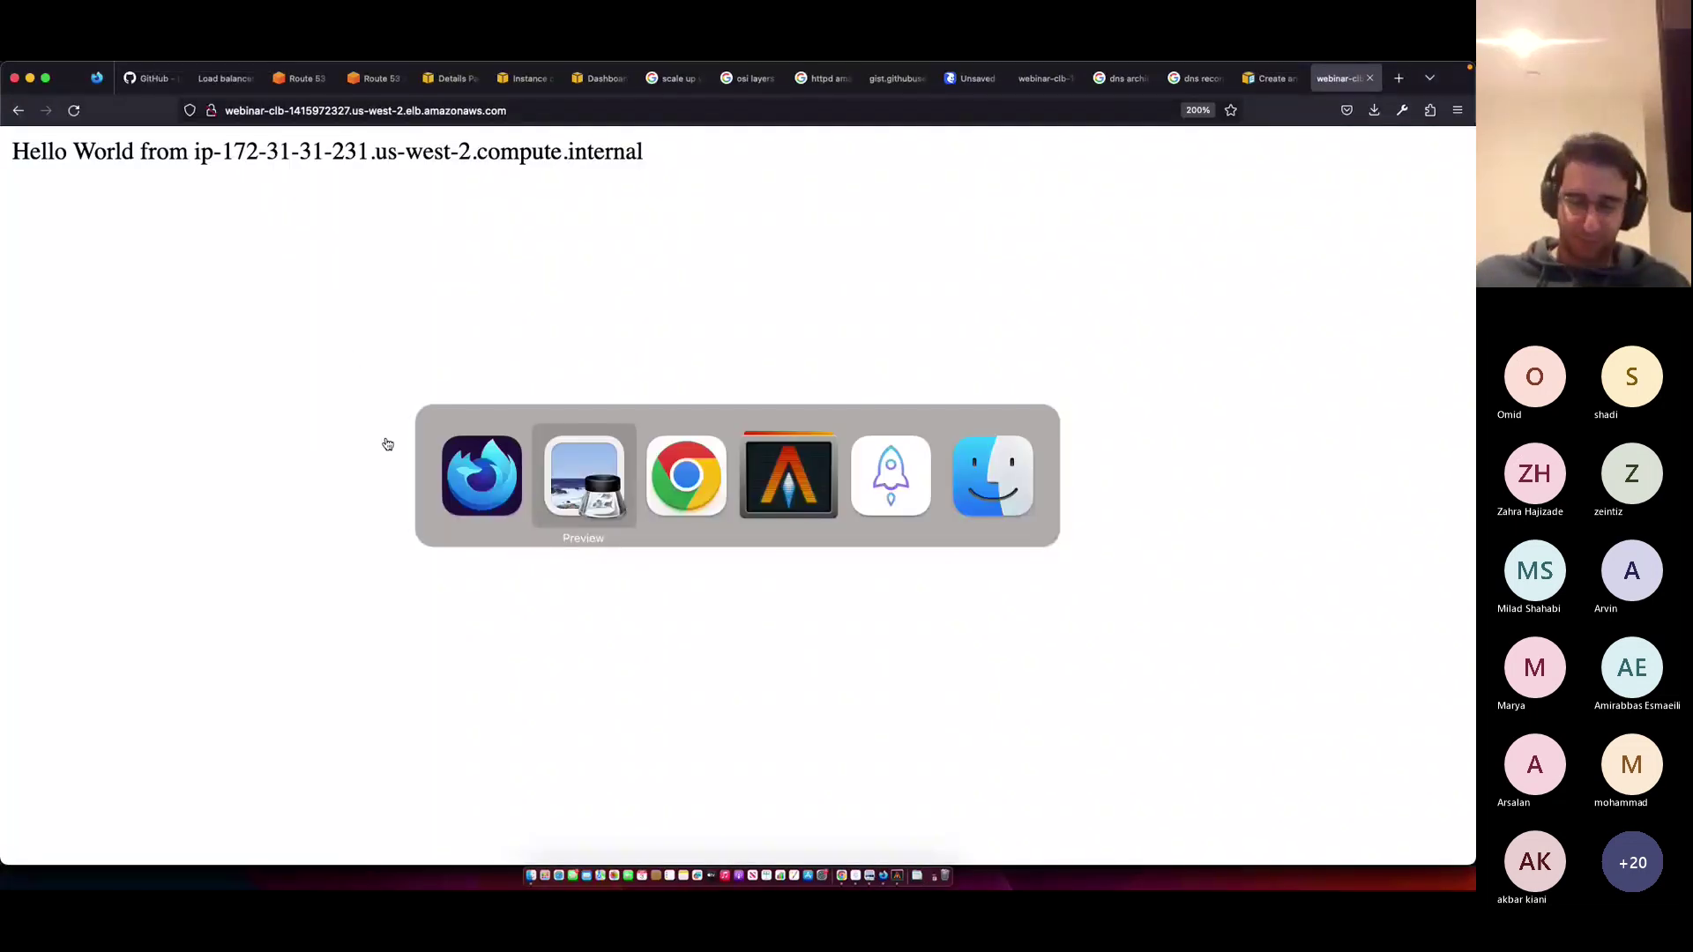
pyautogui.press('super+Tab')
pyautogui.press('super+Tab')
pyautogui.hotkey('ctrl', 'l')
pyautogui.write('curl')
pyautogui.press('super+v')
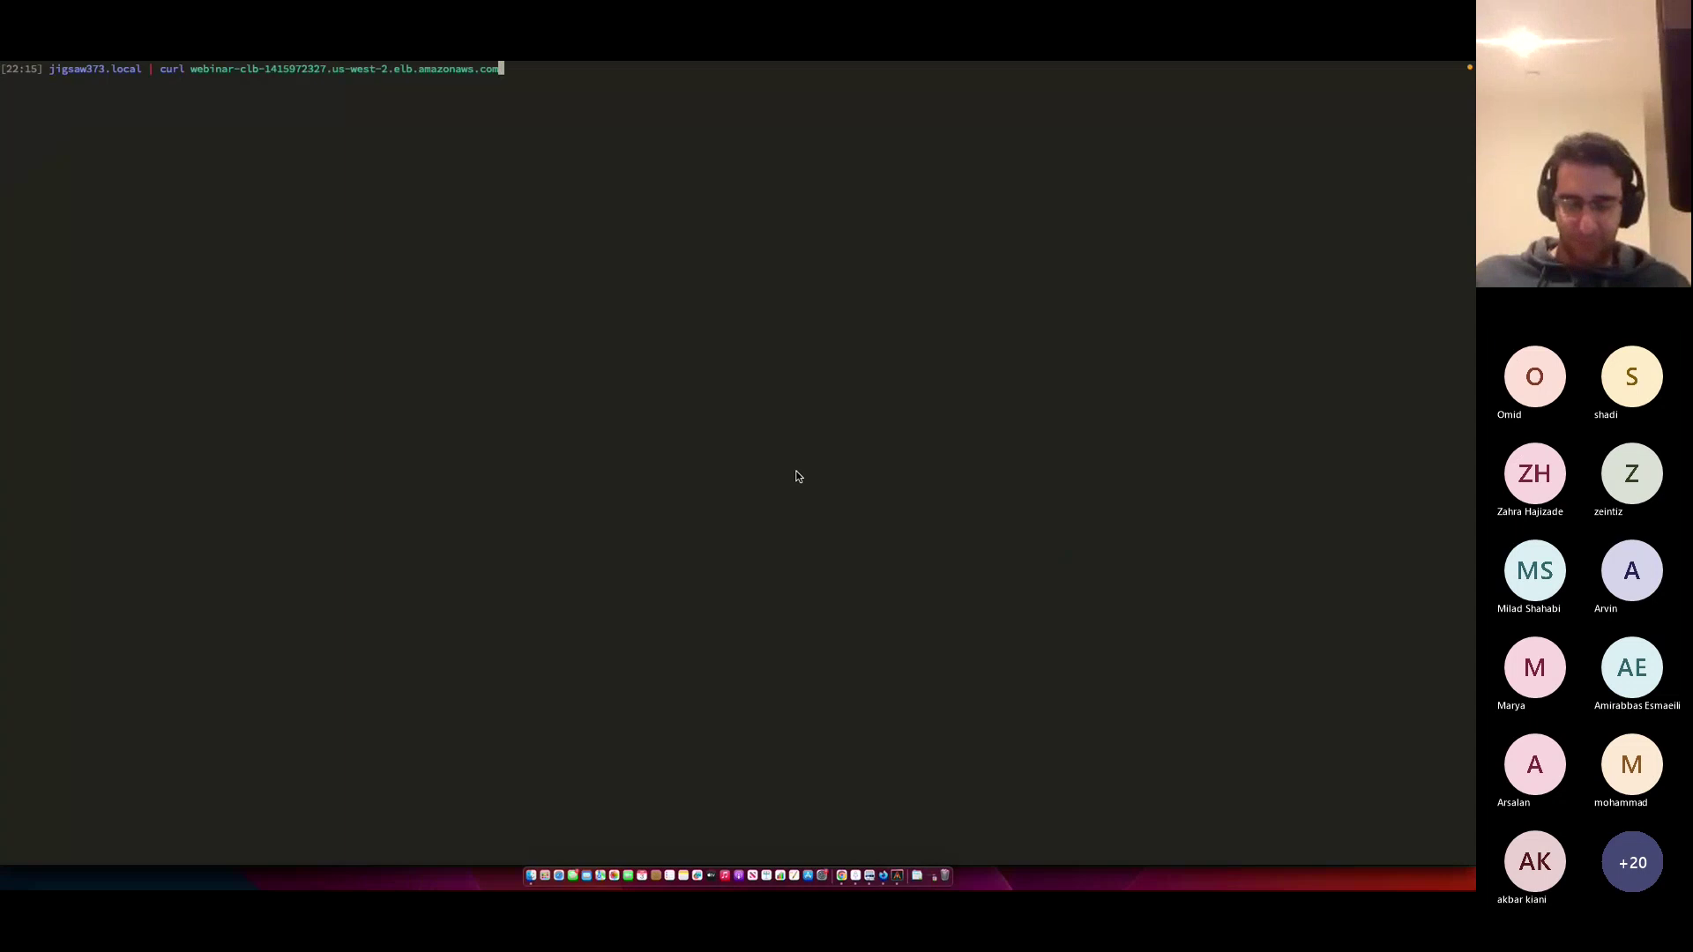
pyautogui.press('Return')
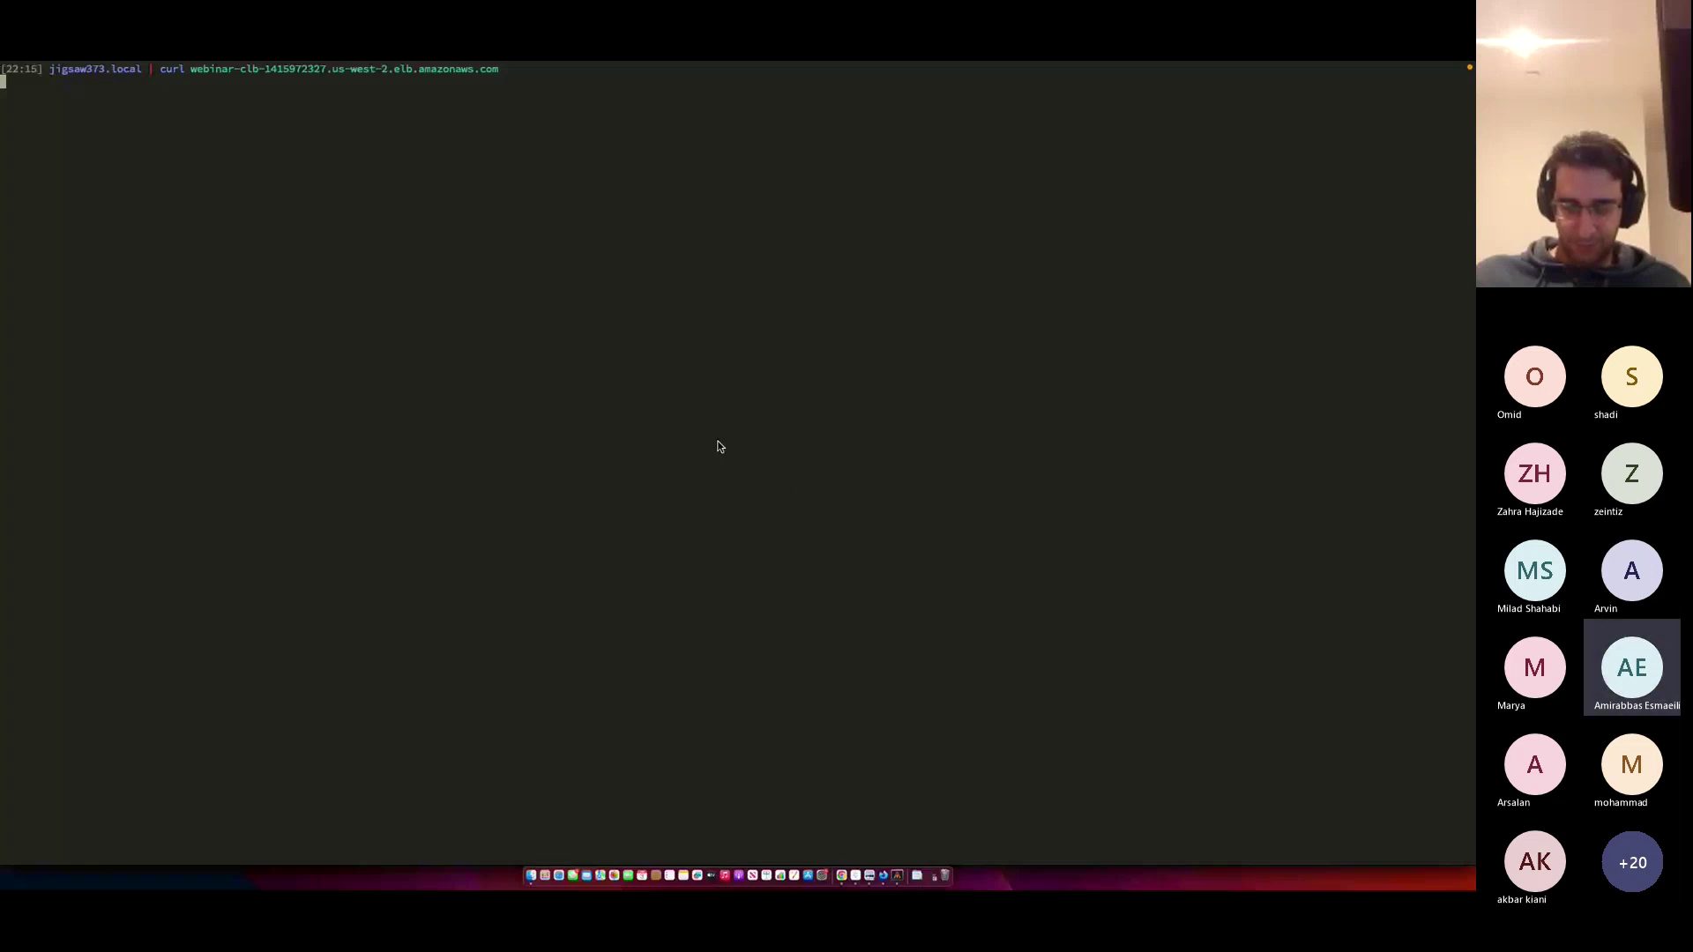
# - Check the load balancer's page and details in Firefox, and repeat the curl request in the terminal
pyautogui.press('super+Tab')
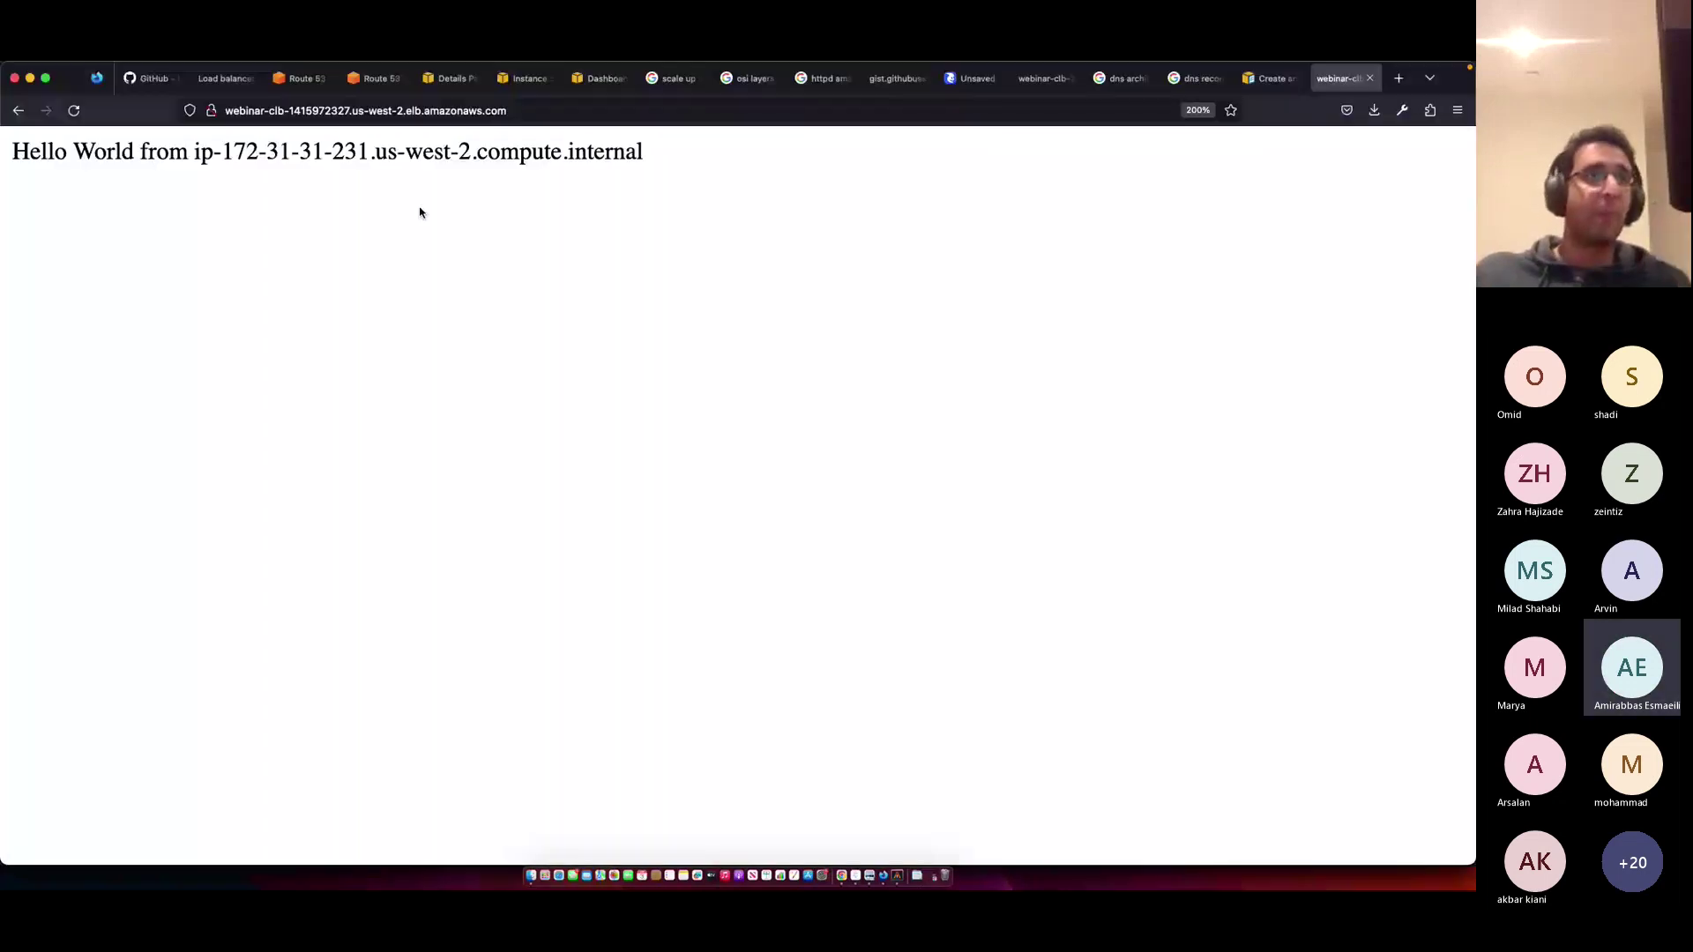
pyautogui.hotkey('ctrl', 'Tab')
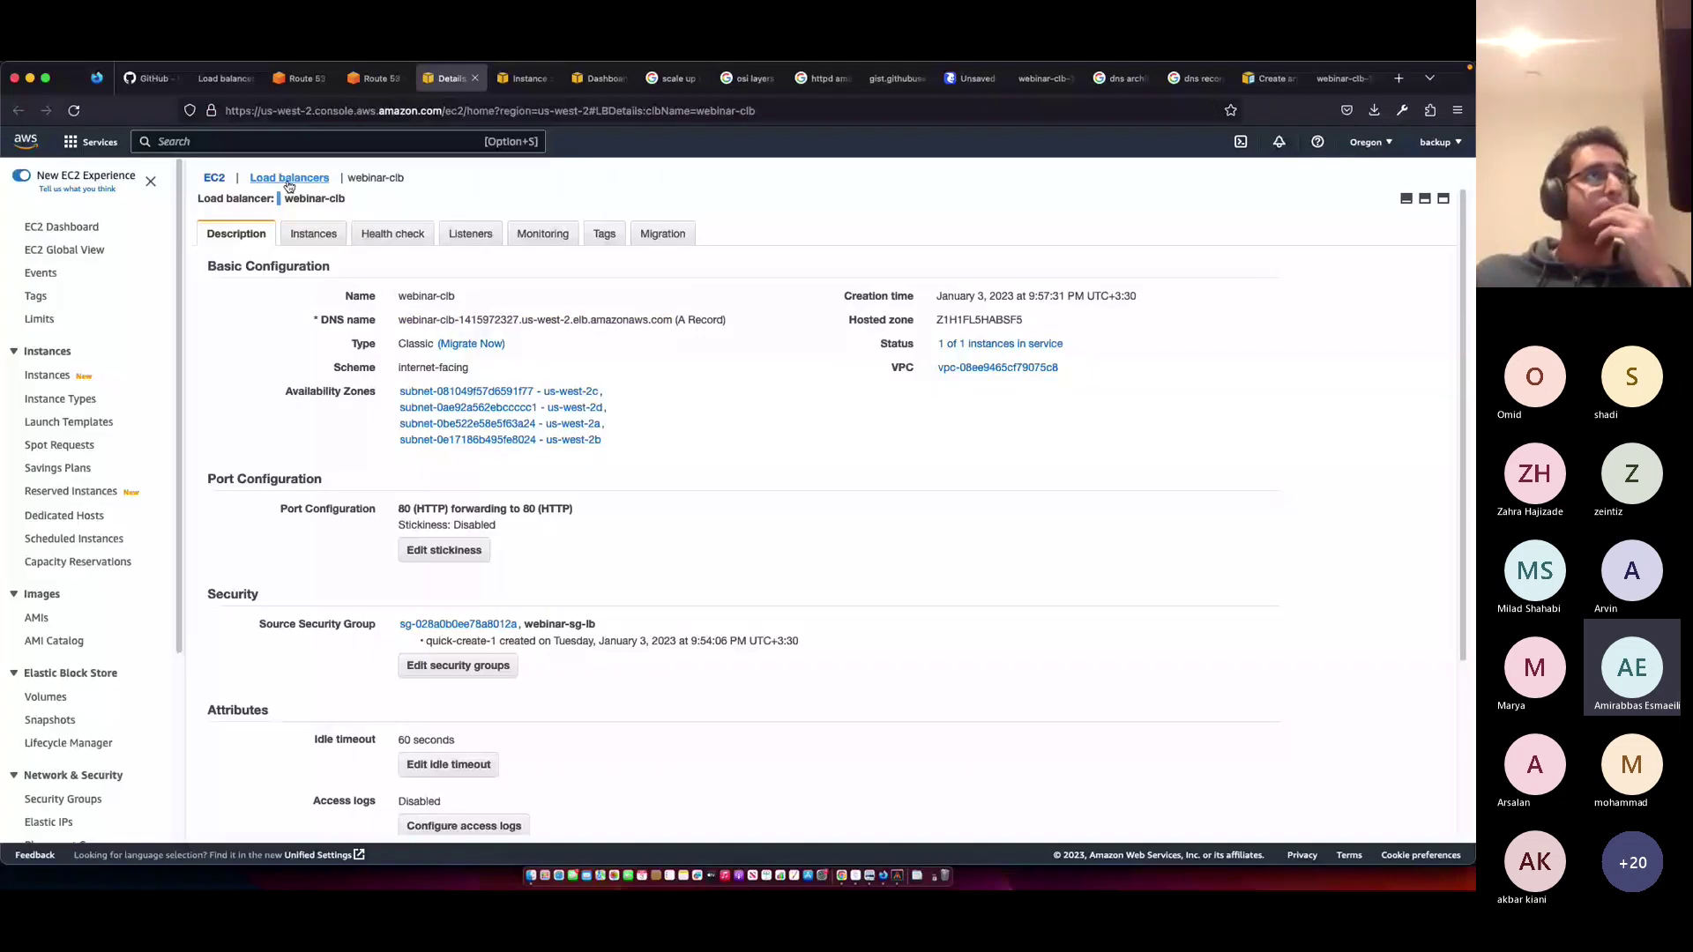
pyautogui.press('super+Tab')
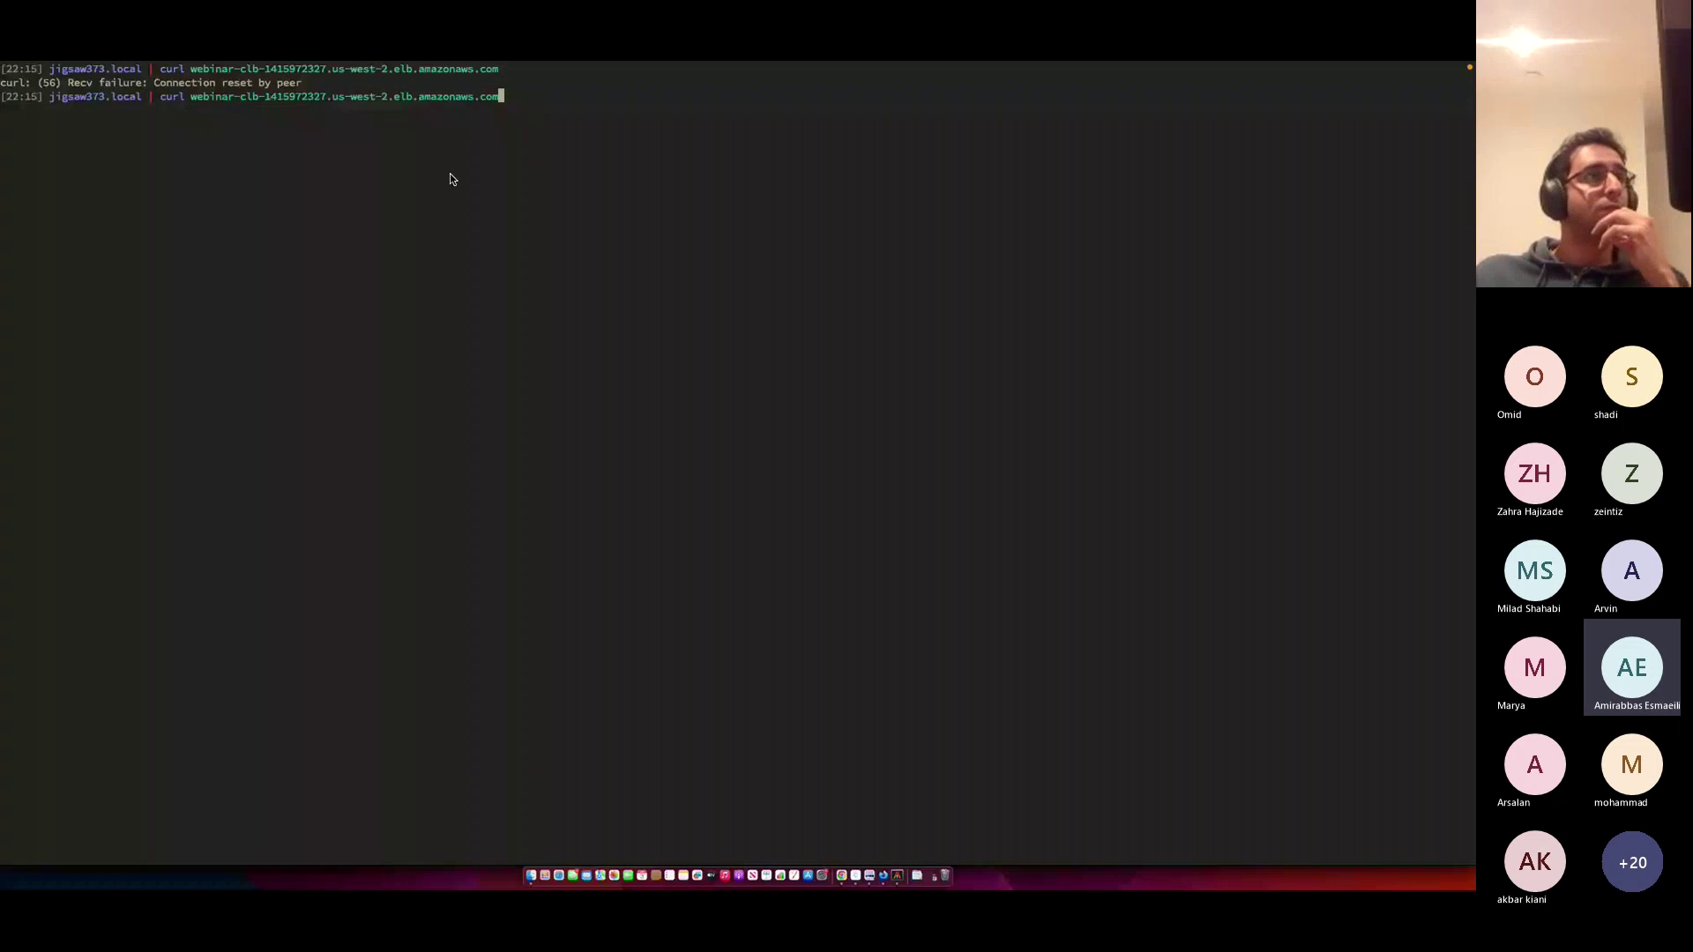
pyautogui.press('Return')
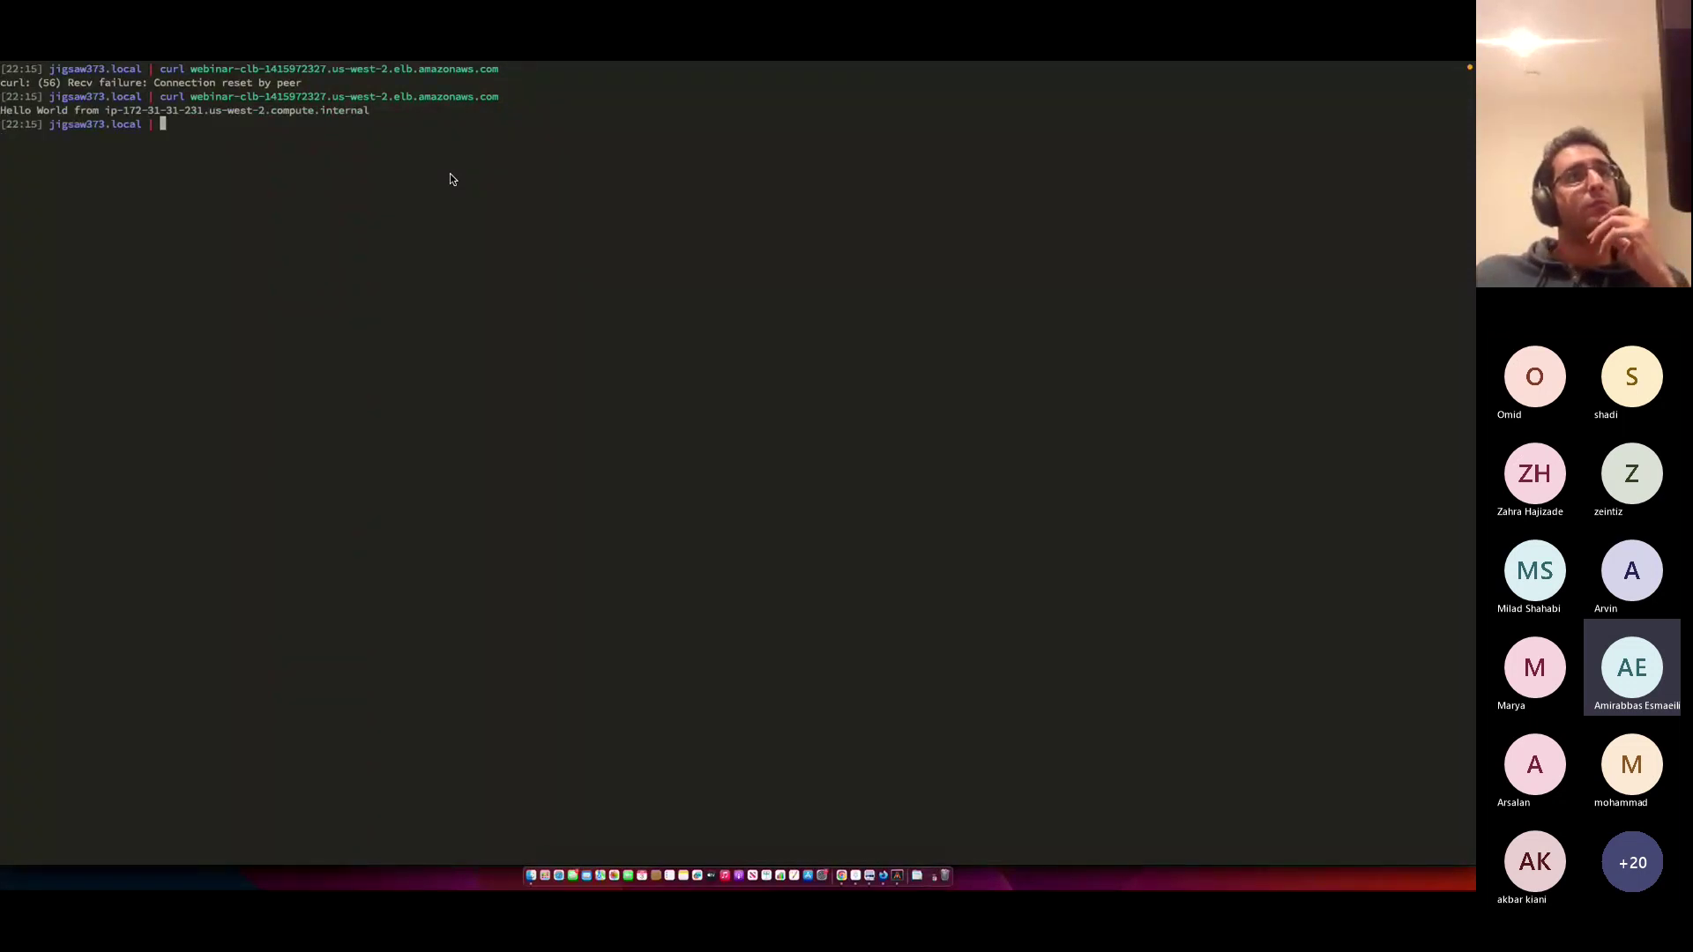
# - Return to Firefox, search the AWS console for EC2 and show the instances list in a new tab
pyautogui.press('super+Tab')
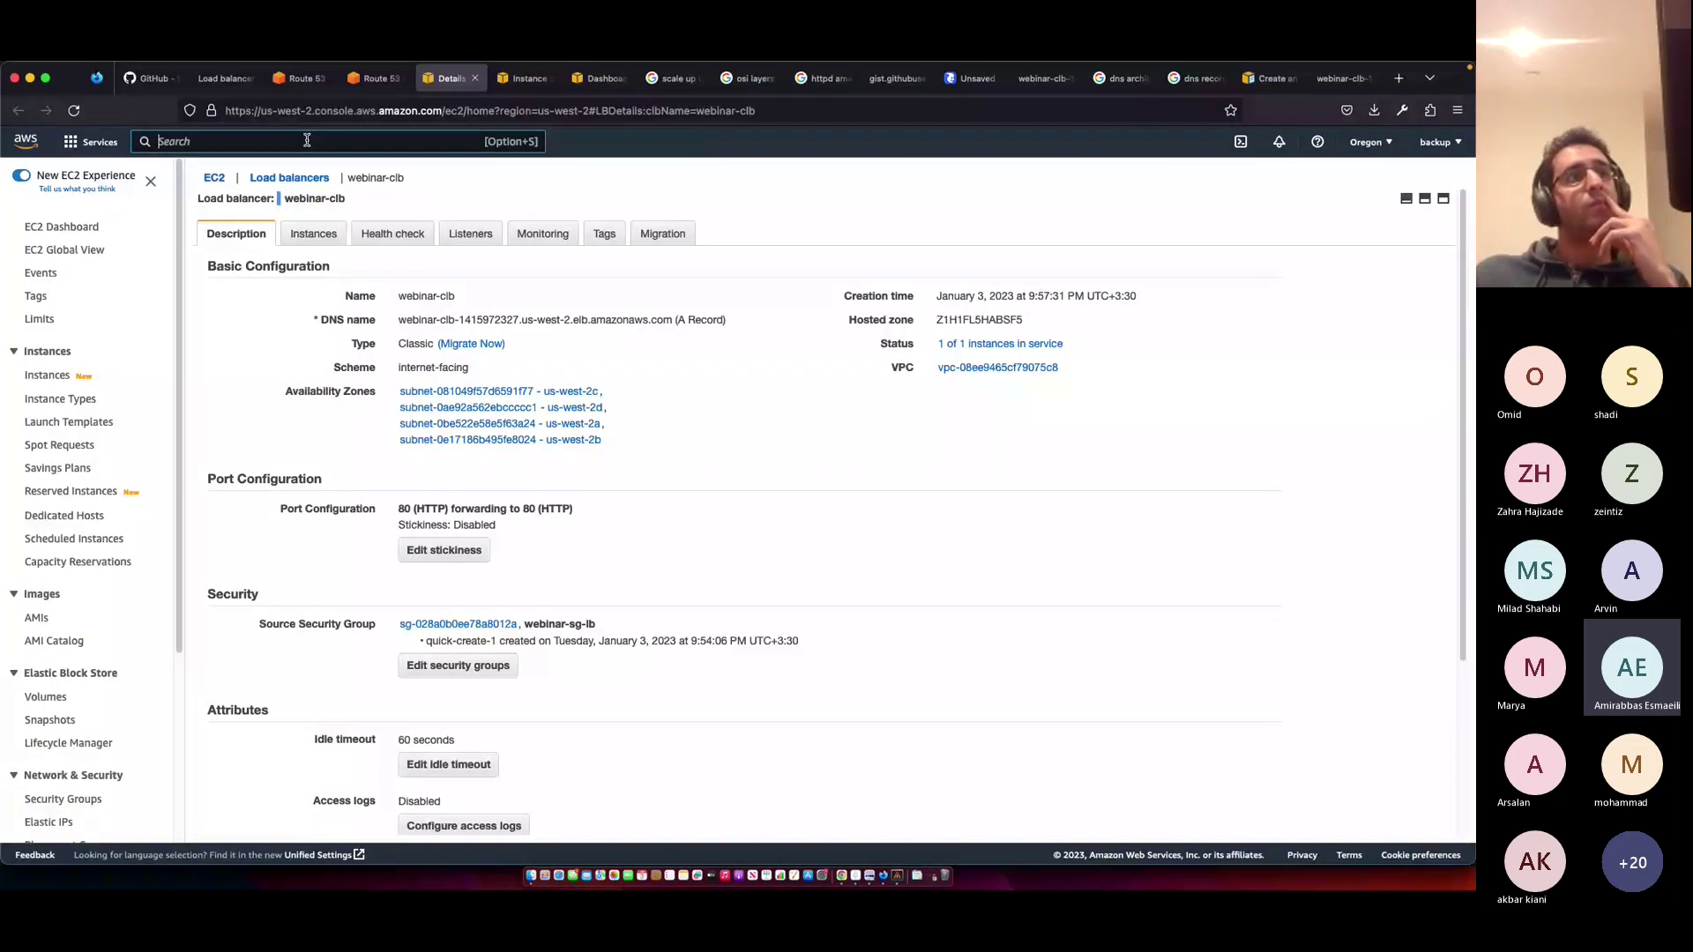
pyautogui.write('ec2')
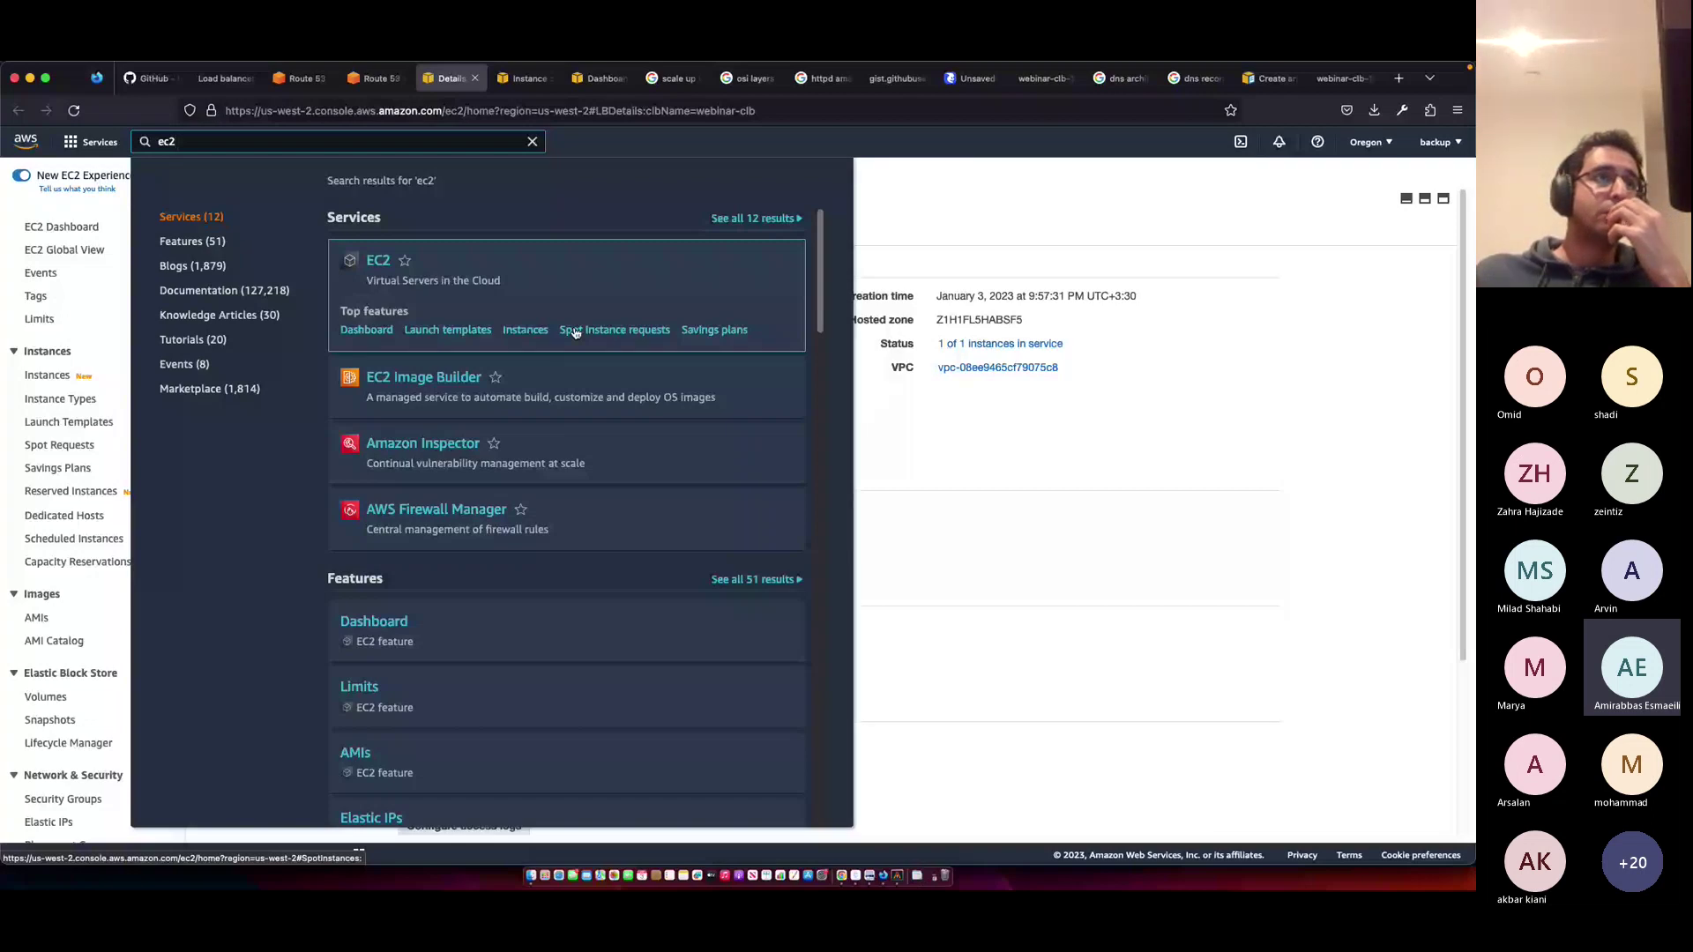
pyautogui.keyDown('super'); pyautogui.click(382, 263); pyautogui.keyUp('super')
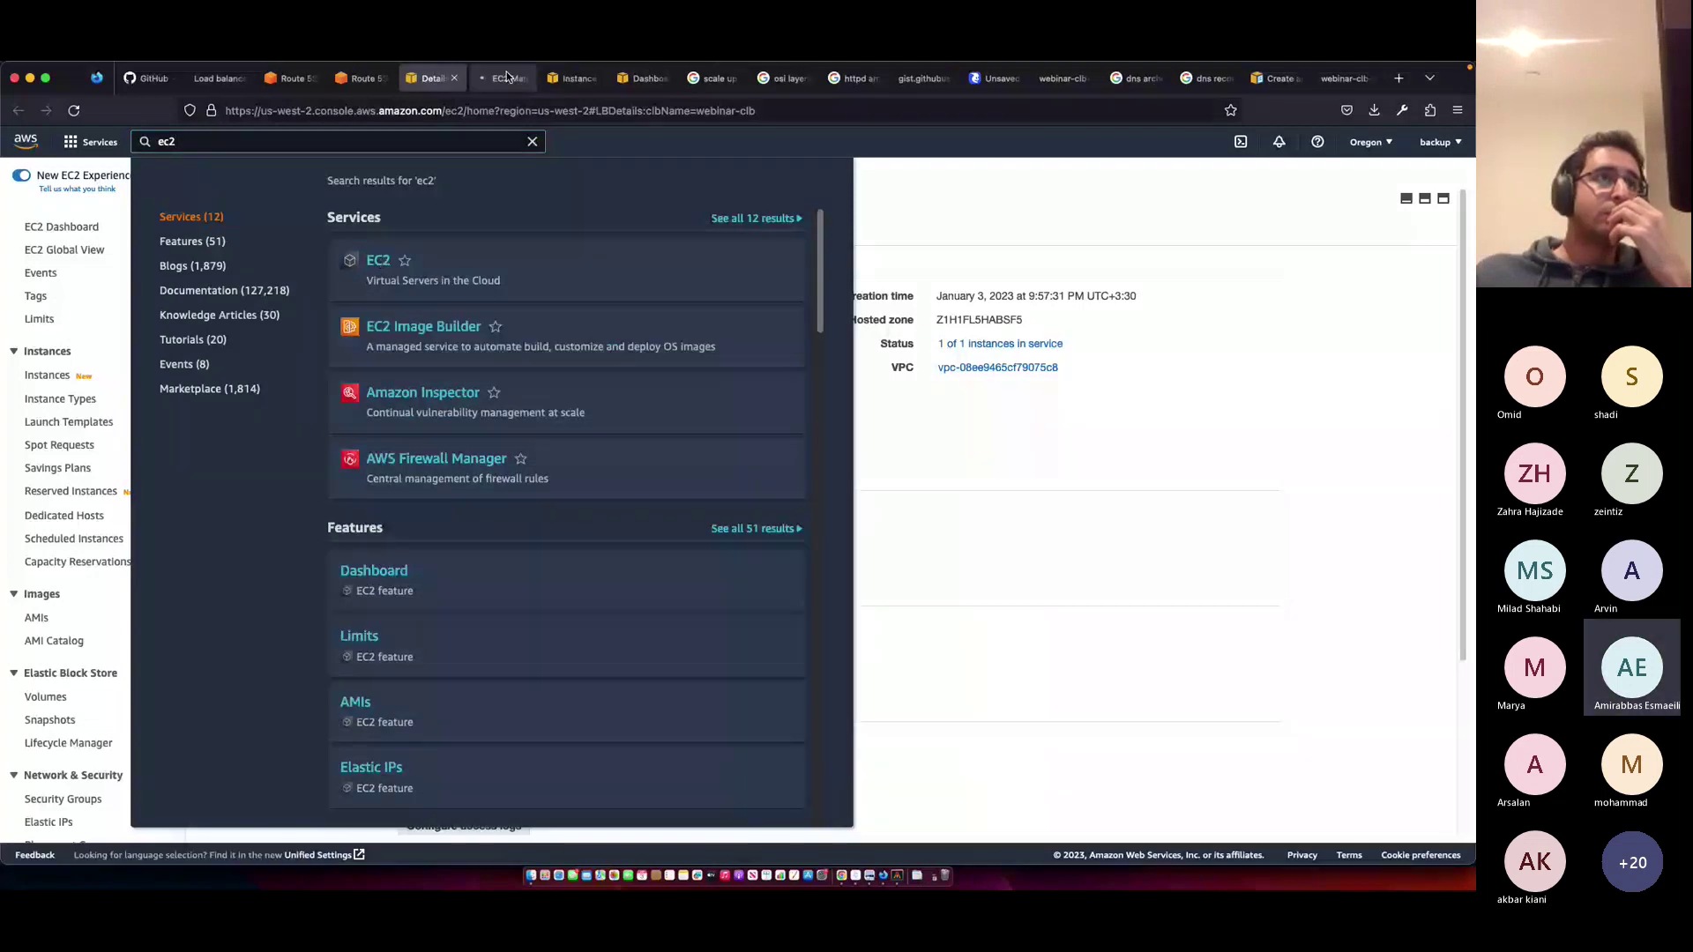
pyautogui.click(506, 78)
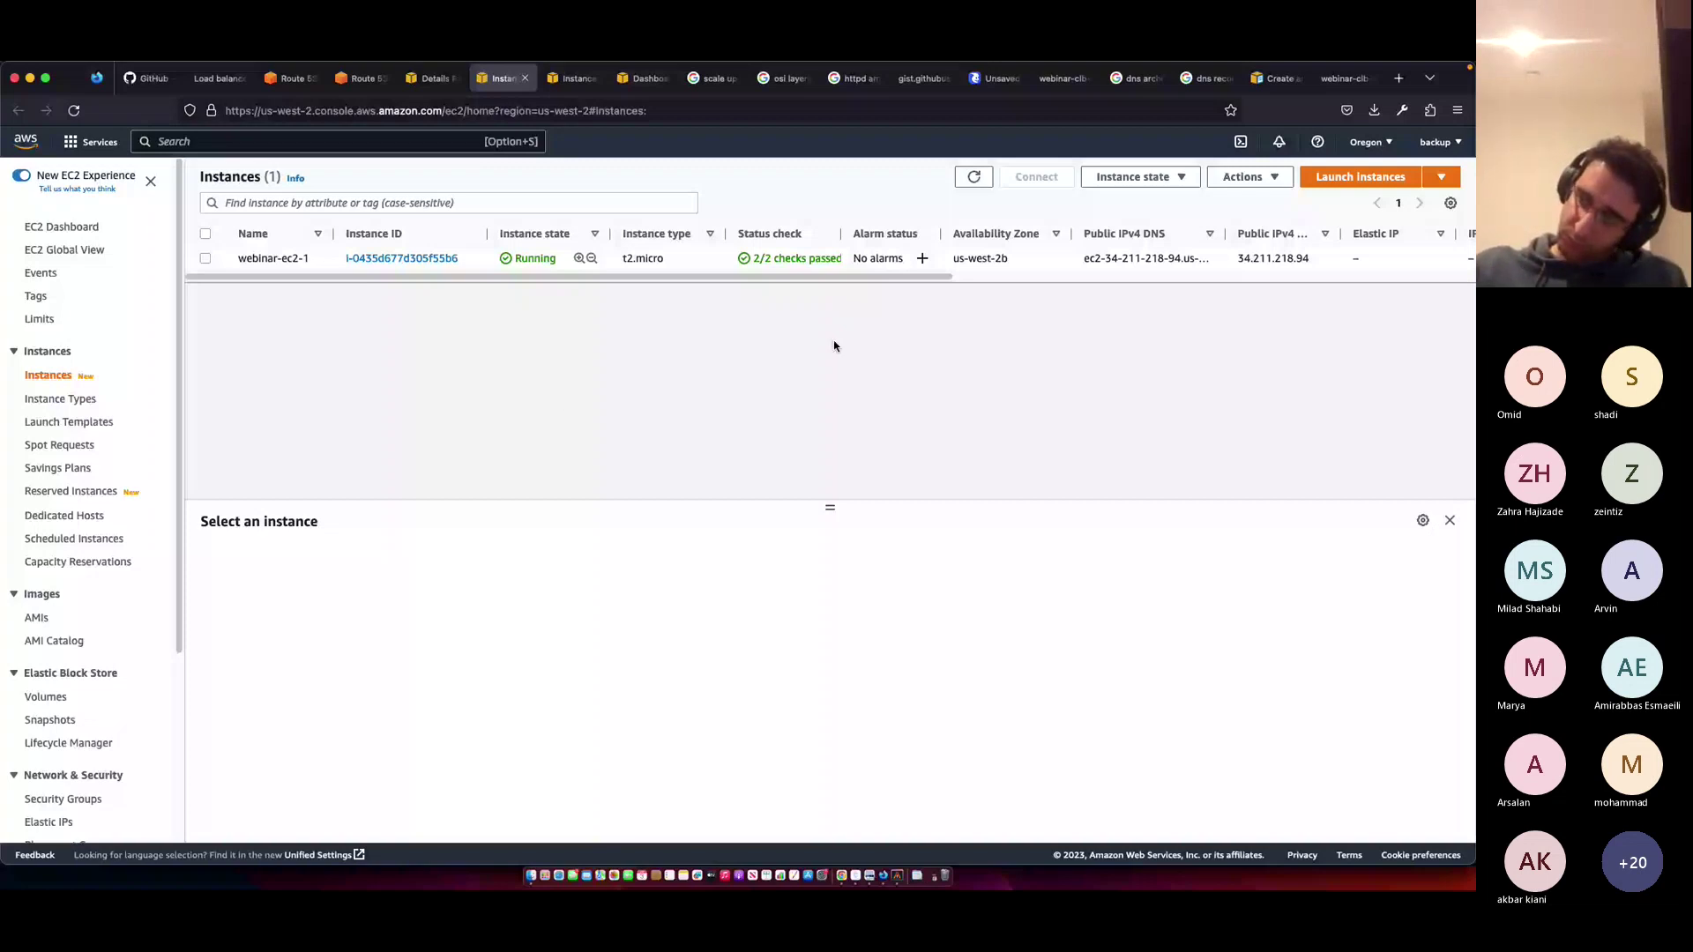
pyautogui.click(1438, 142)
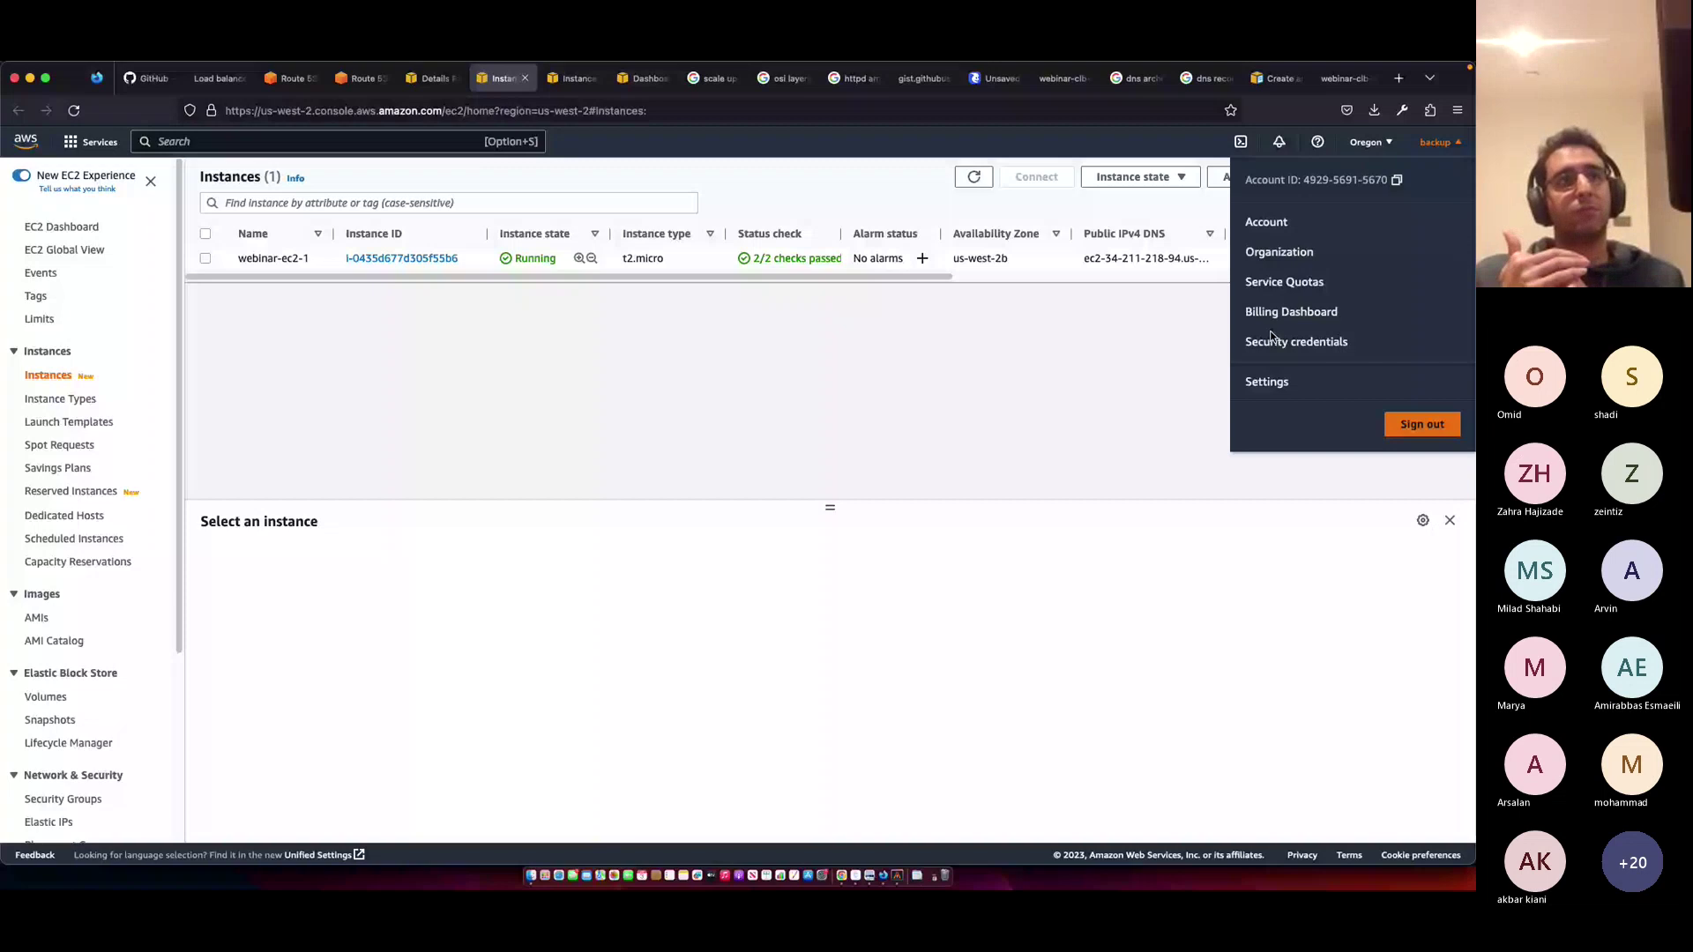
pyautogui.click(891, 365)
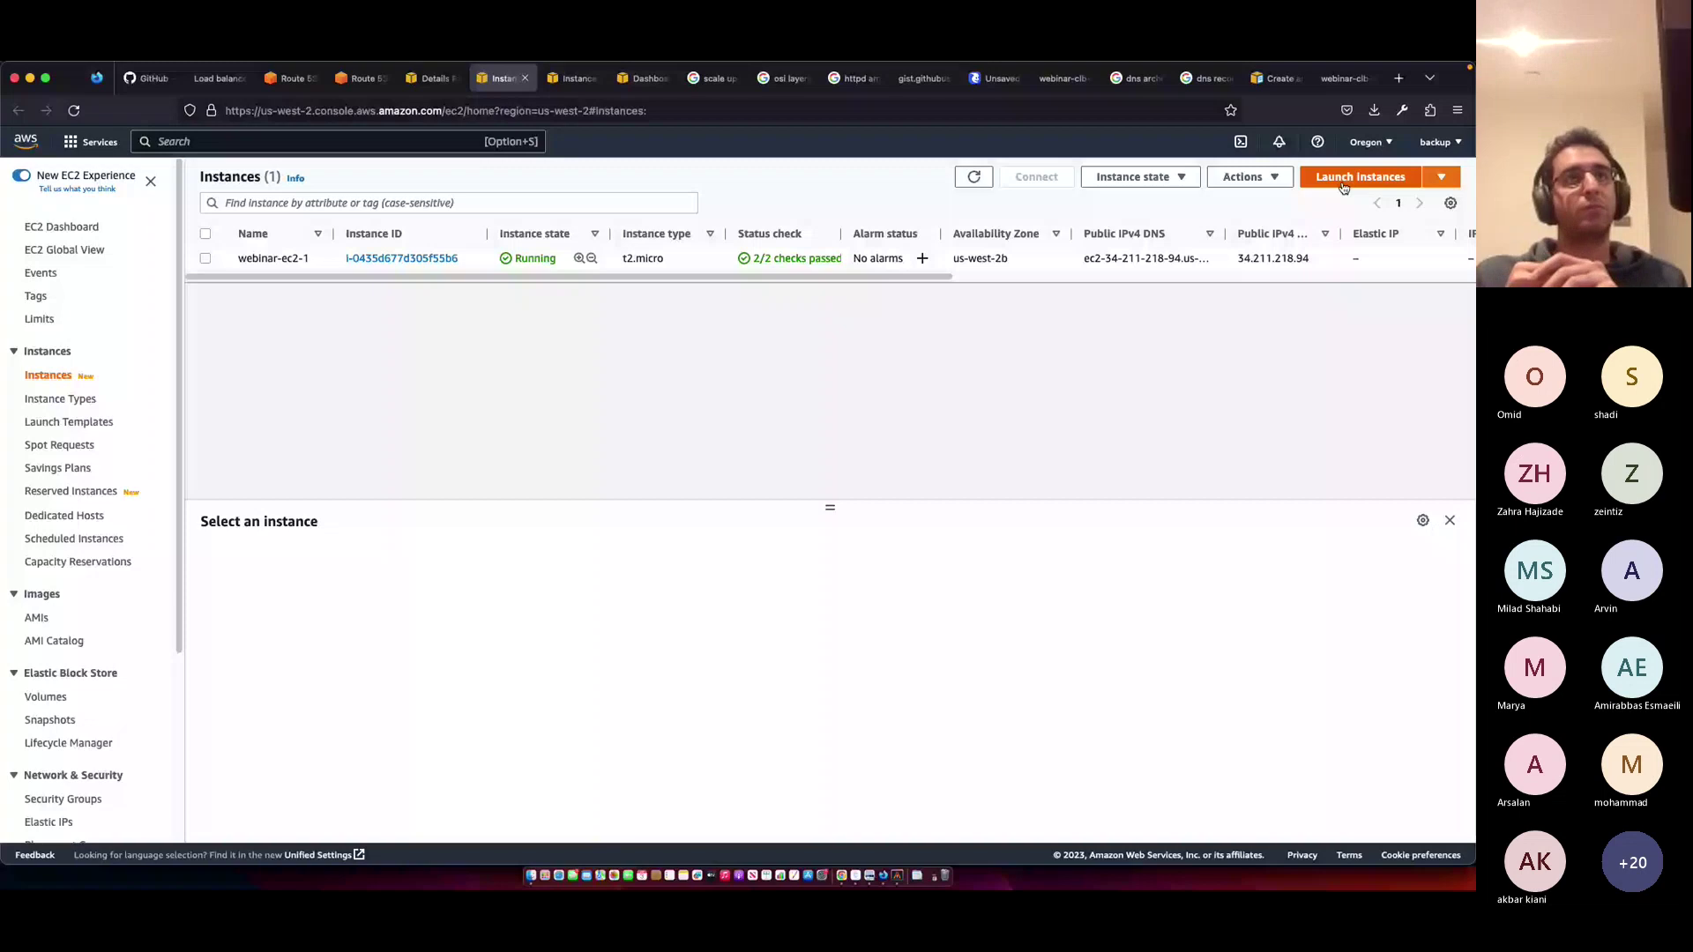
# - Start launching a new EC2 instance and look through the instance types, keeping t2.micro
pyautogui.click(1344, 180)
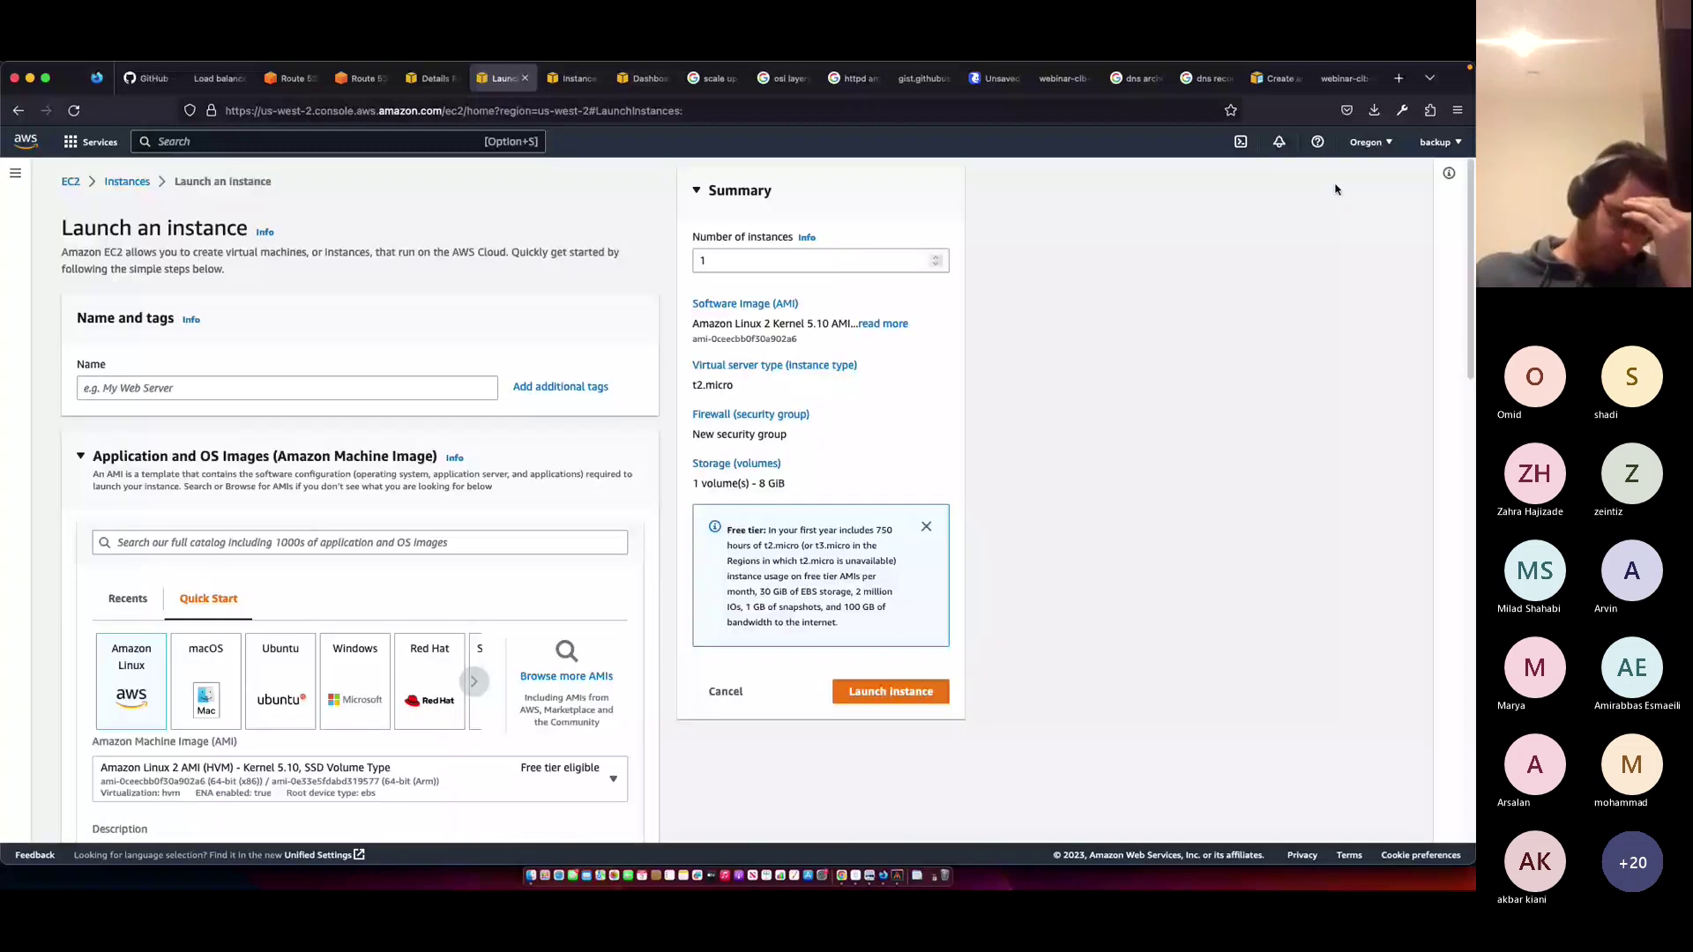
pyautogui.scroll(-4, 434, 484)
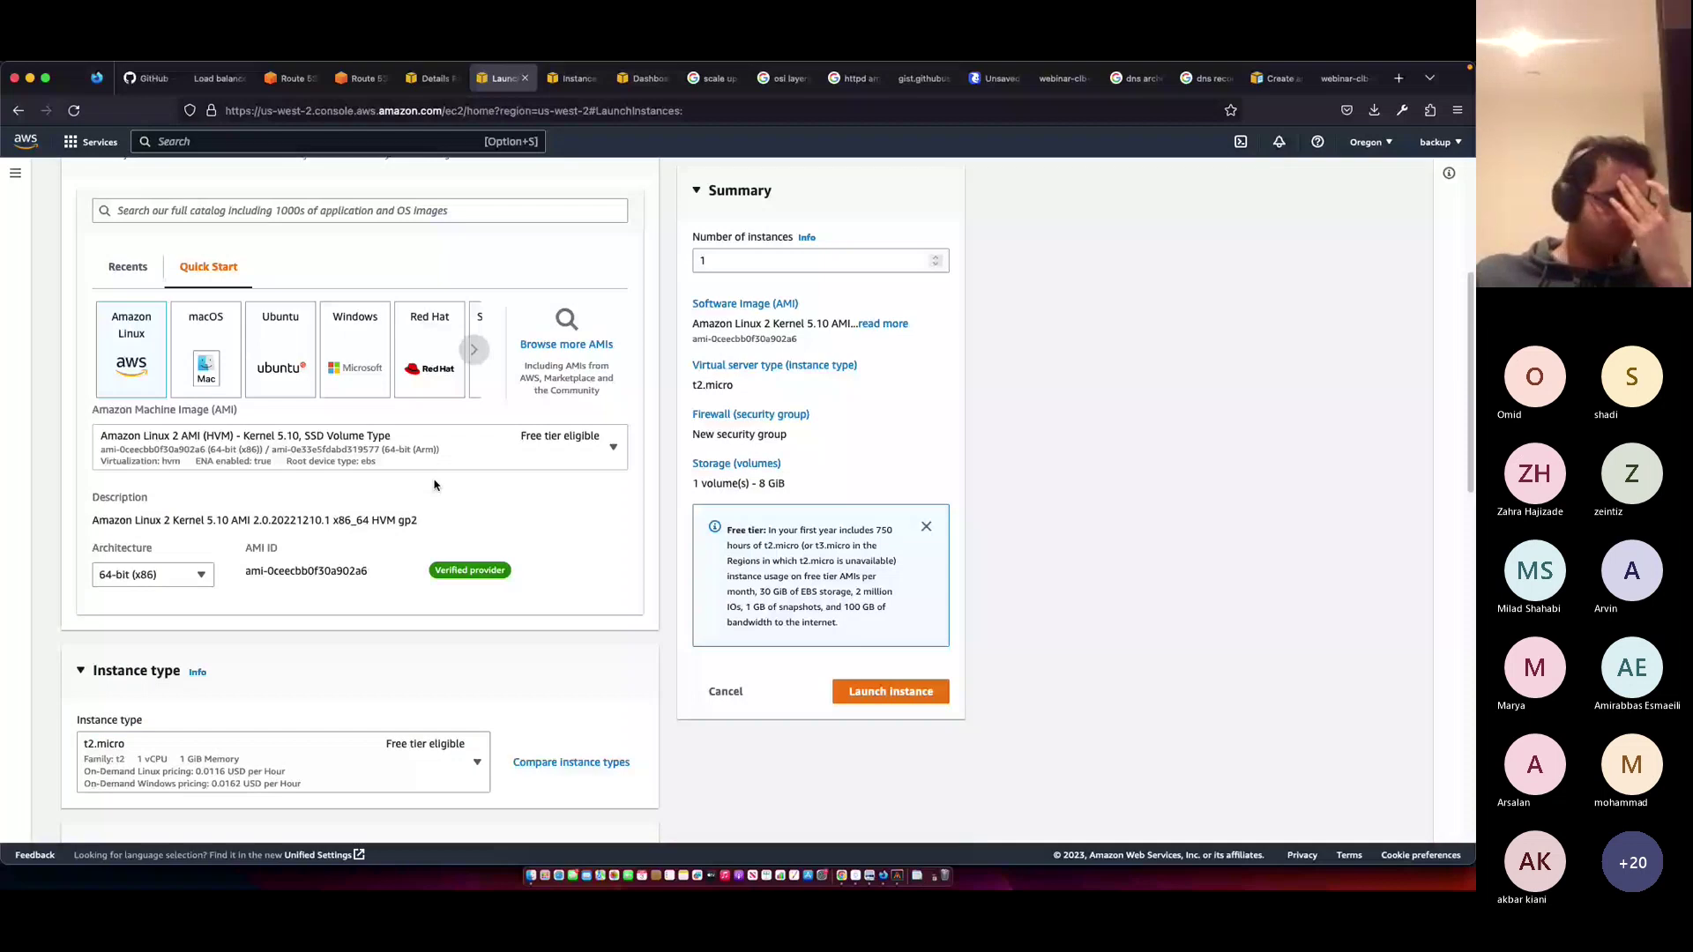
pyautogui.scroll(-1, 434, 484)
pyautogui.click(370, 653)
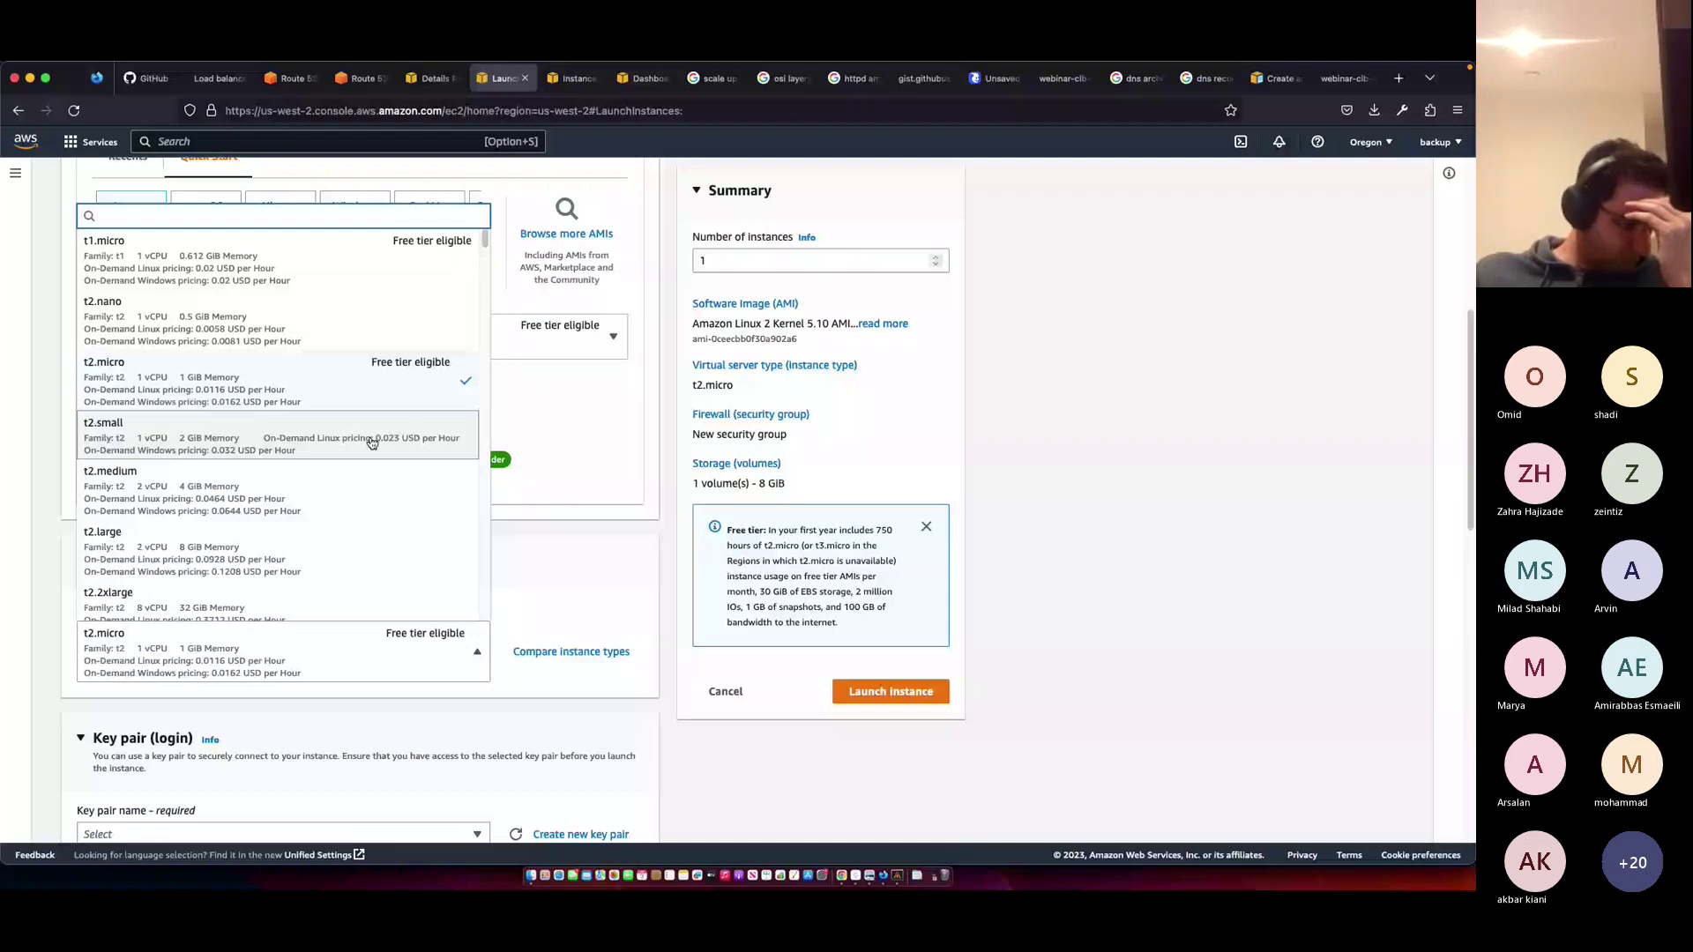
pyautogui.click(655, 385)
pyautogui.scroll(-2, 455, 467)
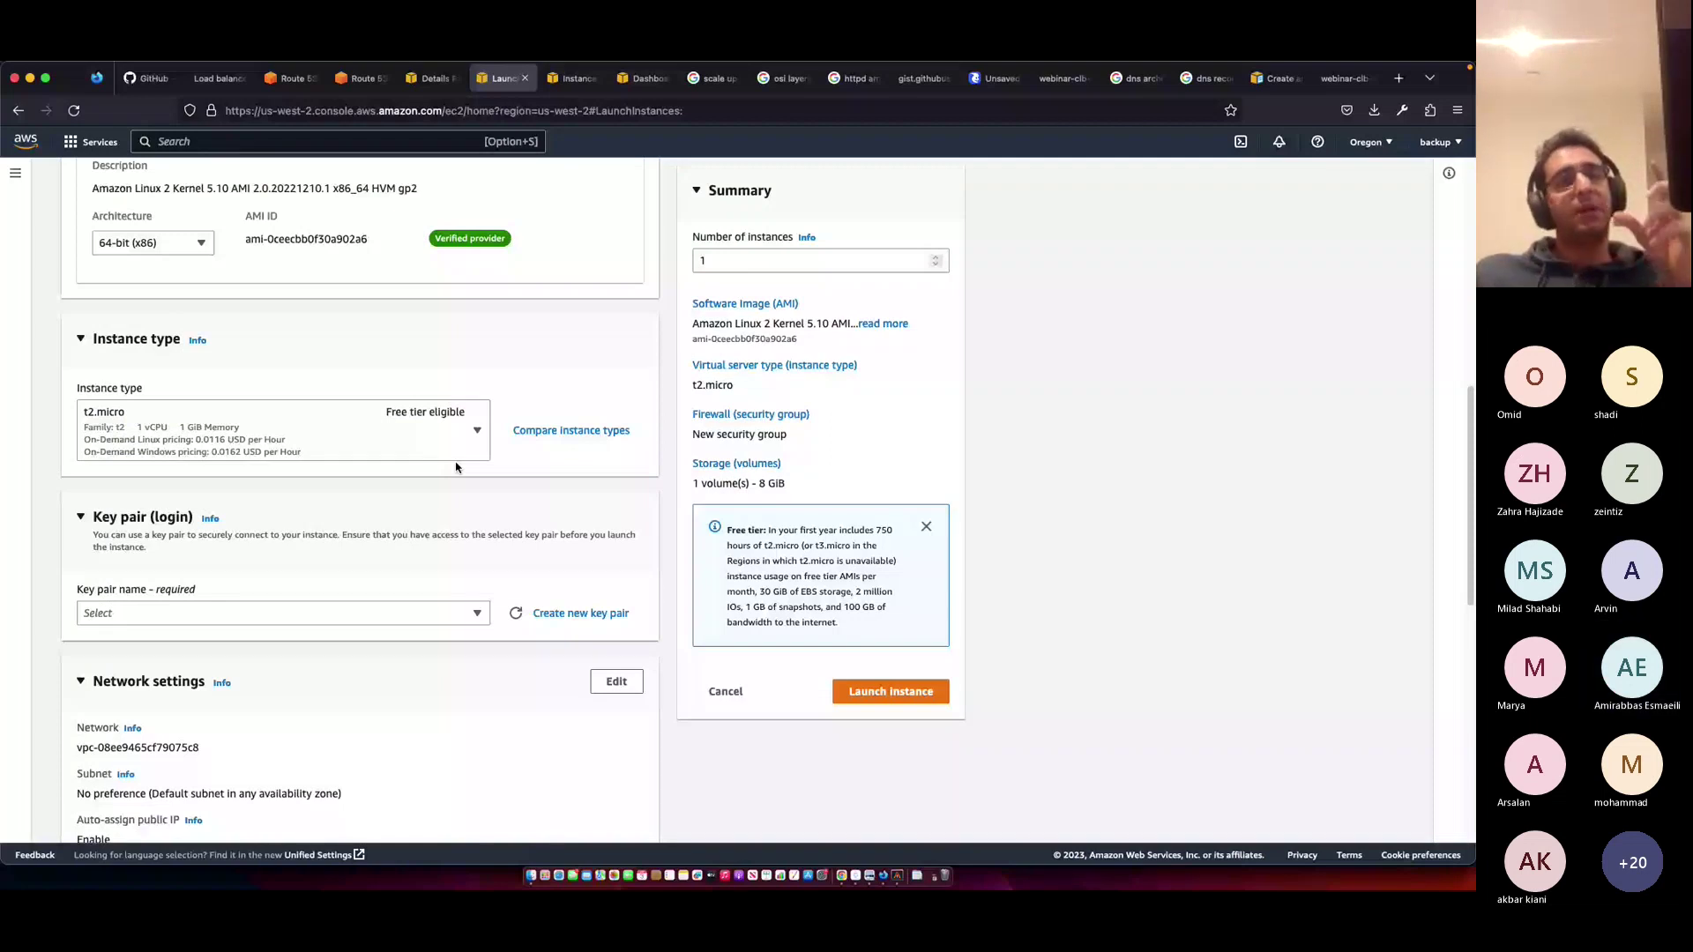
# - Name the new instance webinar-ec2-2
pyautogui.scroll(5, 251, 402)
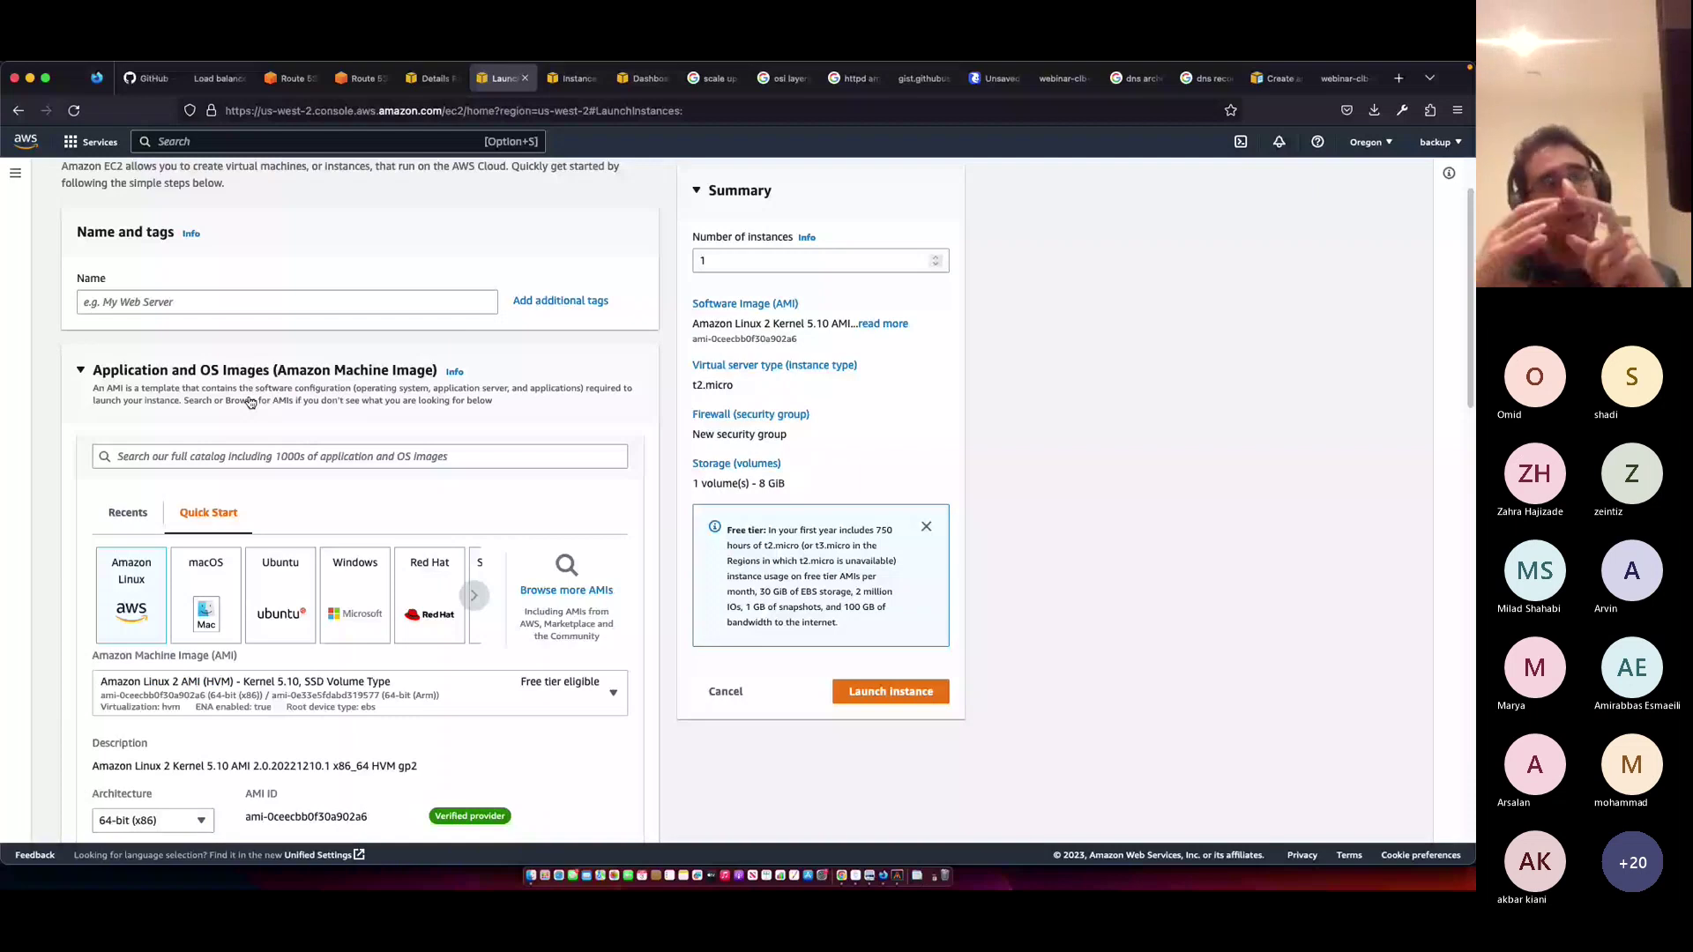
pyautogui.scroll(1, 251, 402)
pyautogui.click(265, 388)
pyautogui.write('webinar-ec2')
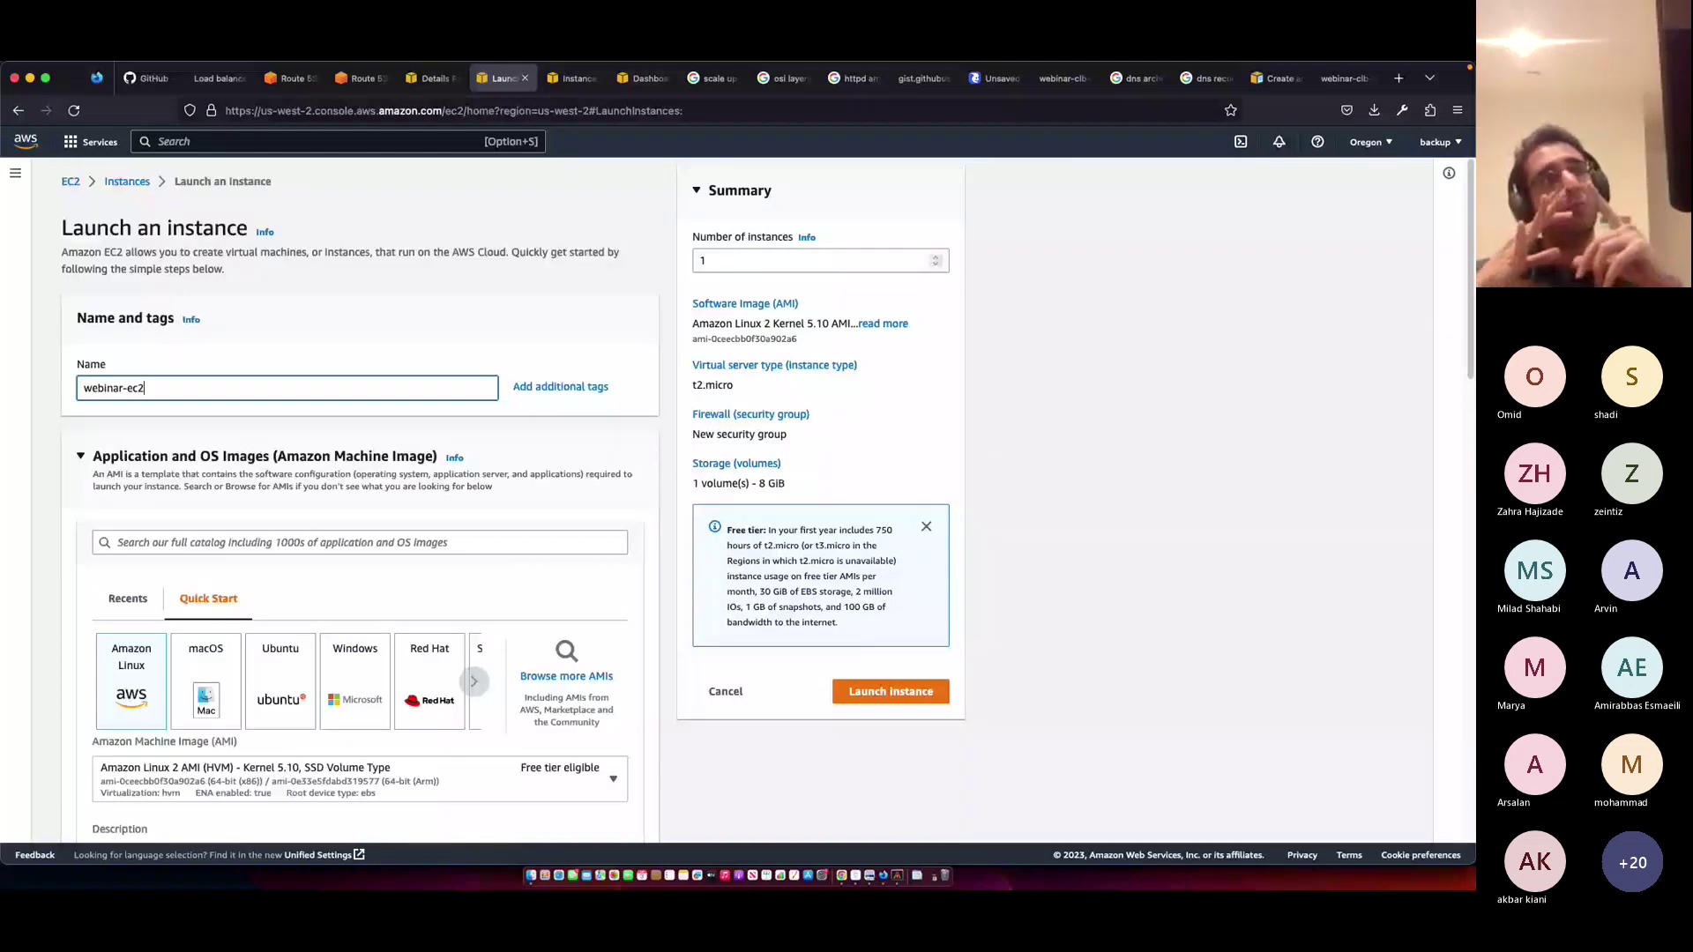
pyautogui.write('-2')
pyautogui.scroll(-2, 618, 486)
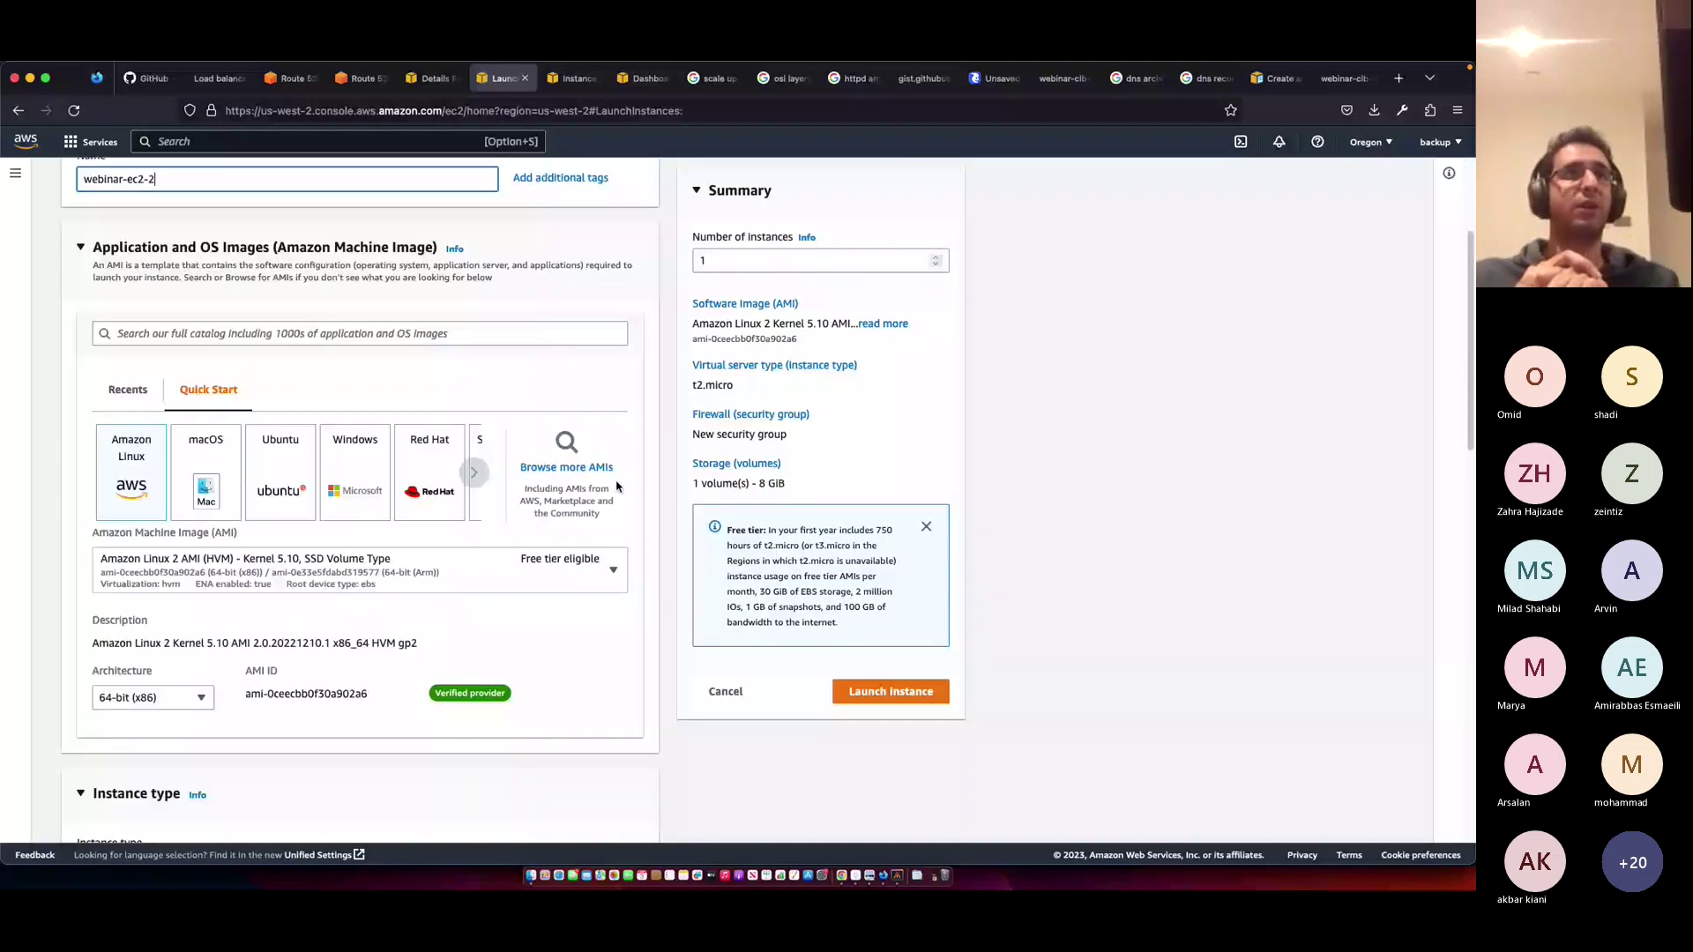
# - Select the webinar key pair for the instance and allow HTTPS and HTTP traffic from the internet
pyautogui.scroll(-5, 239, 626)
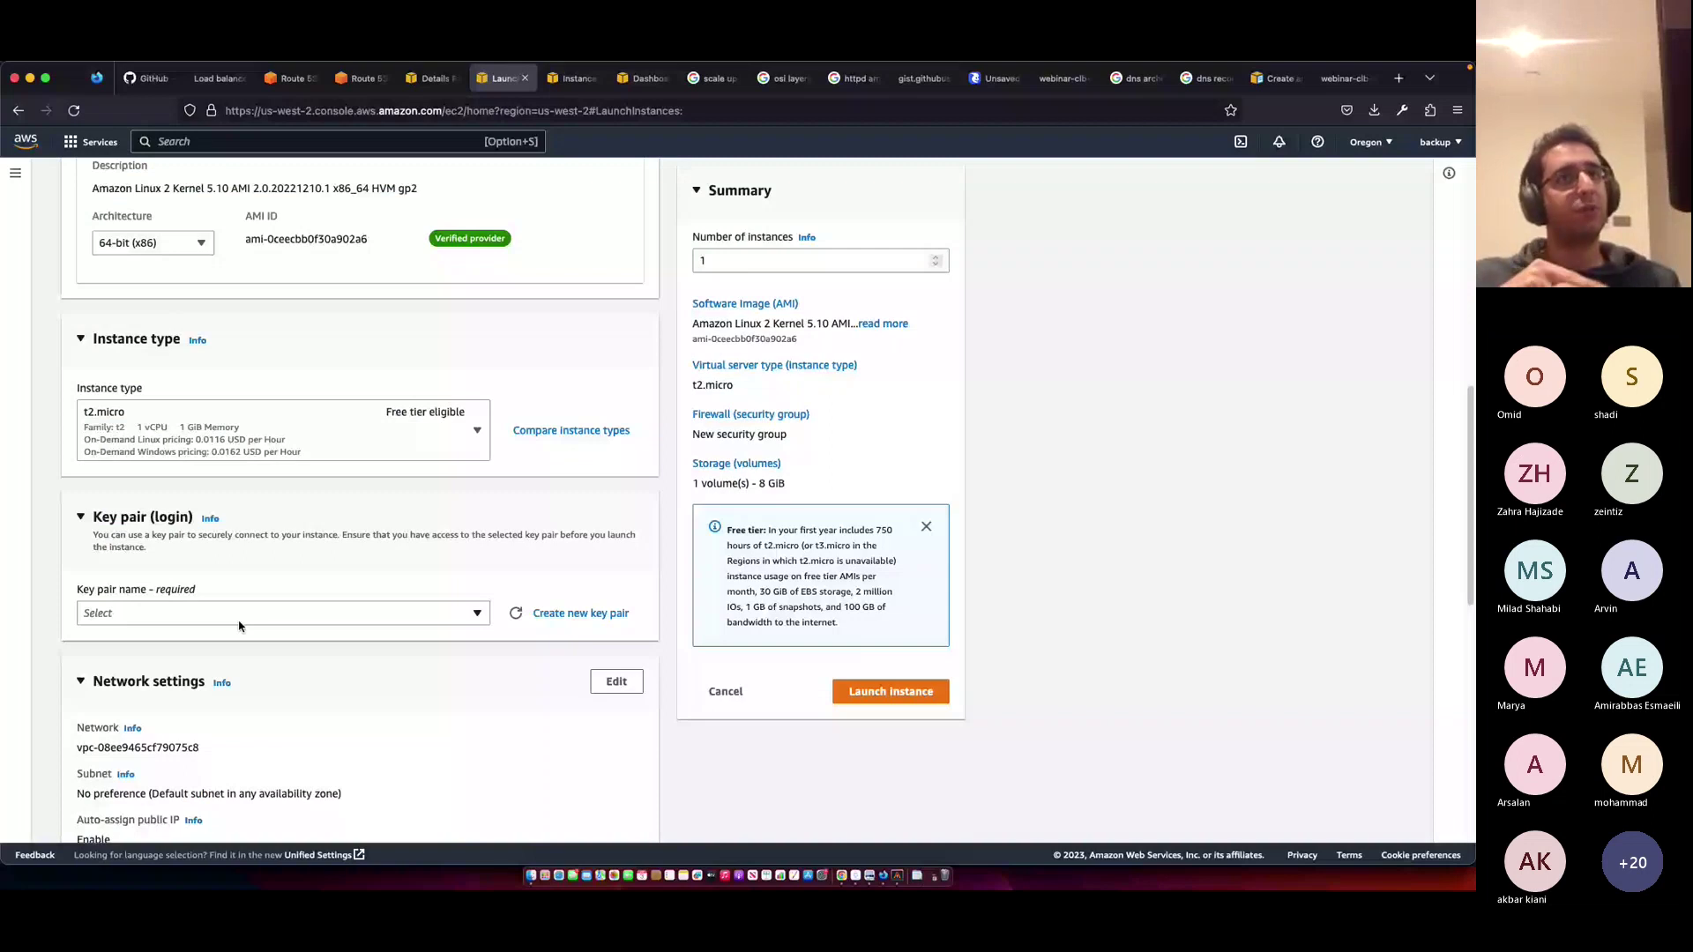
pyautogui.click(239, 614)
pyautogui.click(177, 657)
pyautogui.scroll(-5, 82, 667)
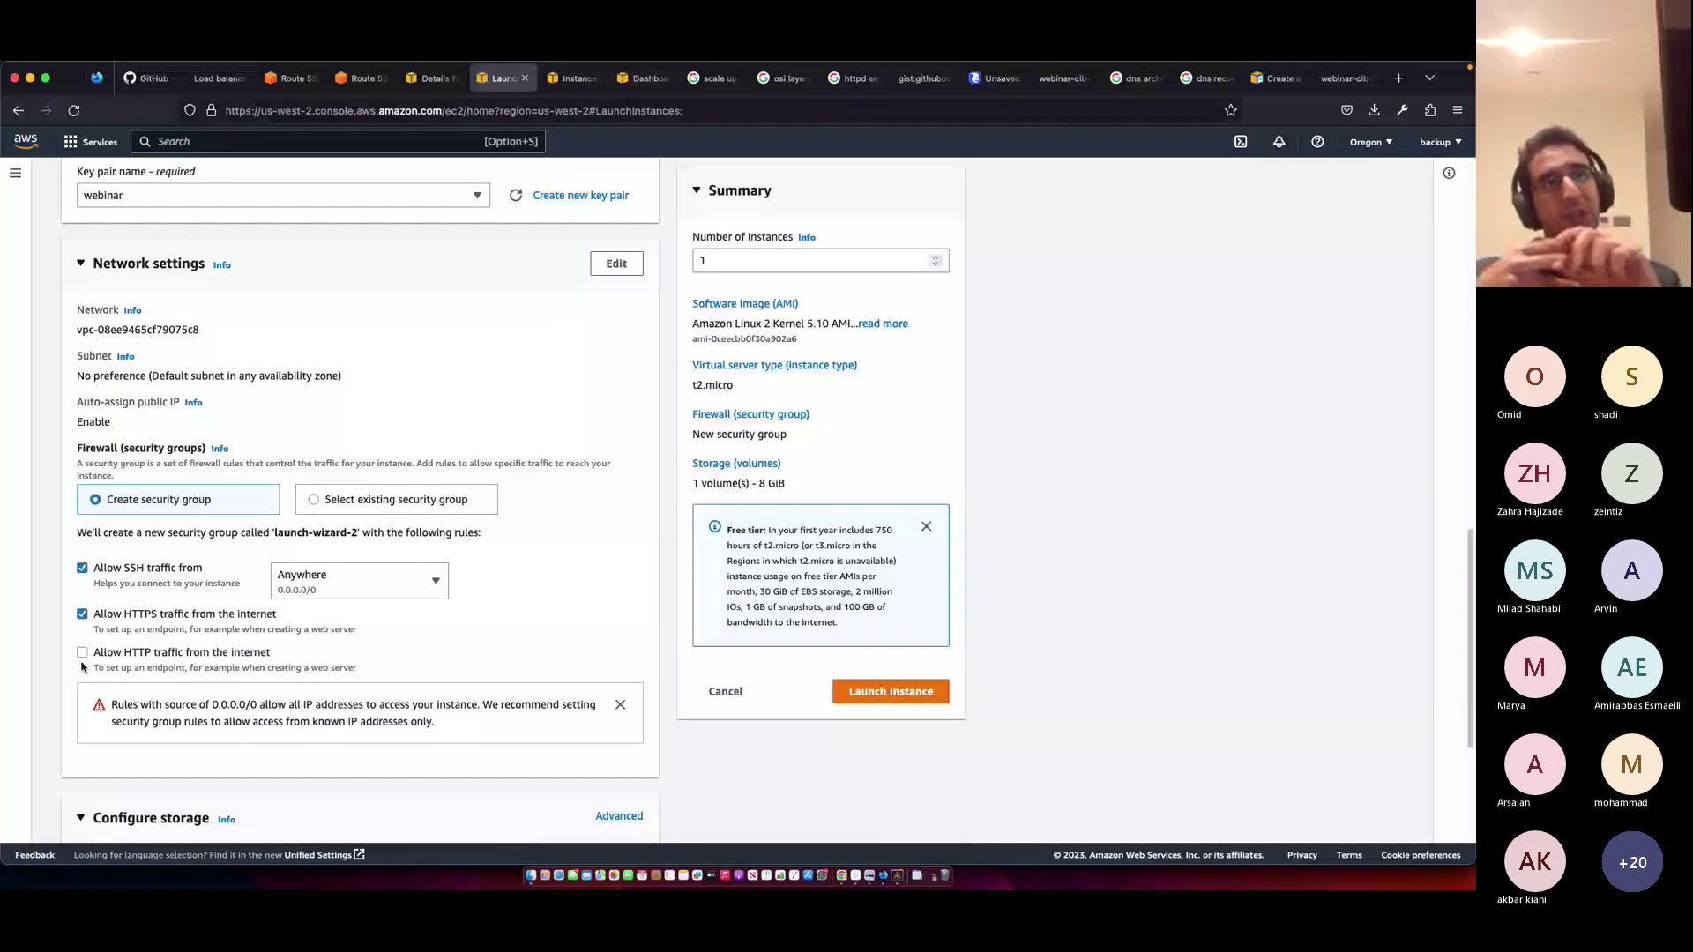
pyautogui.click(82, 653)
pyautogui.scroll(-3, 82, 653)
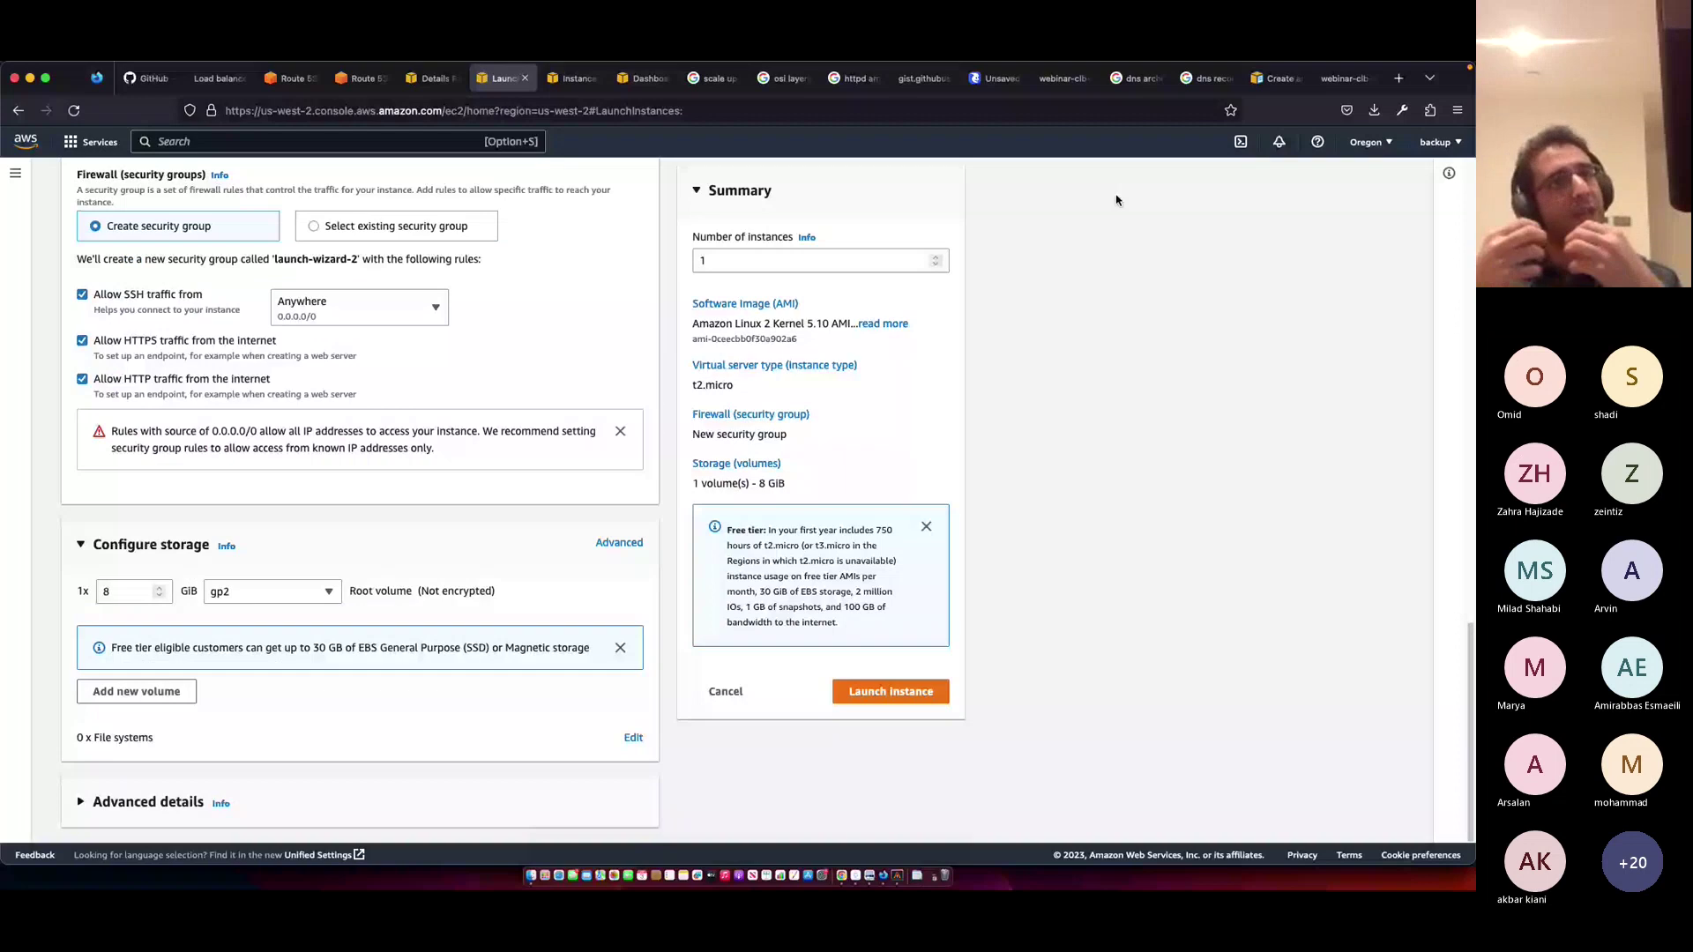
pyautogui.hotkey('ctrl', 'shift', 'Tab')
pyautogui.hotkey('ctrl', 'shift', 'Tab')
pyautogui.hotkey('ctrl', 'shift', 'Tab')
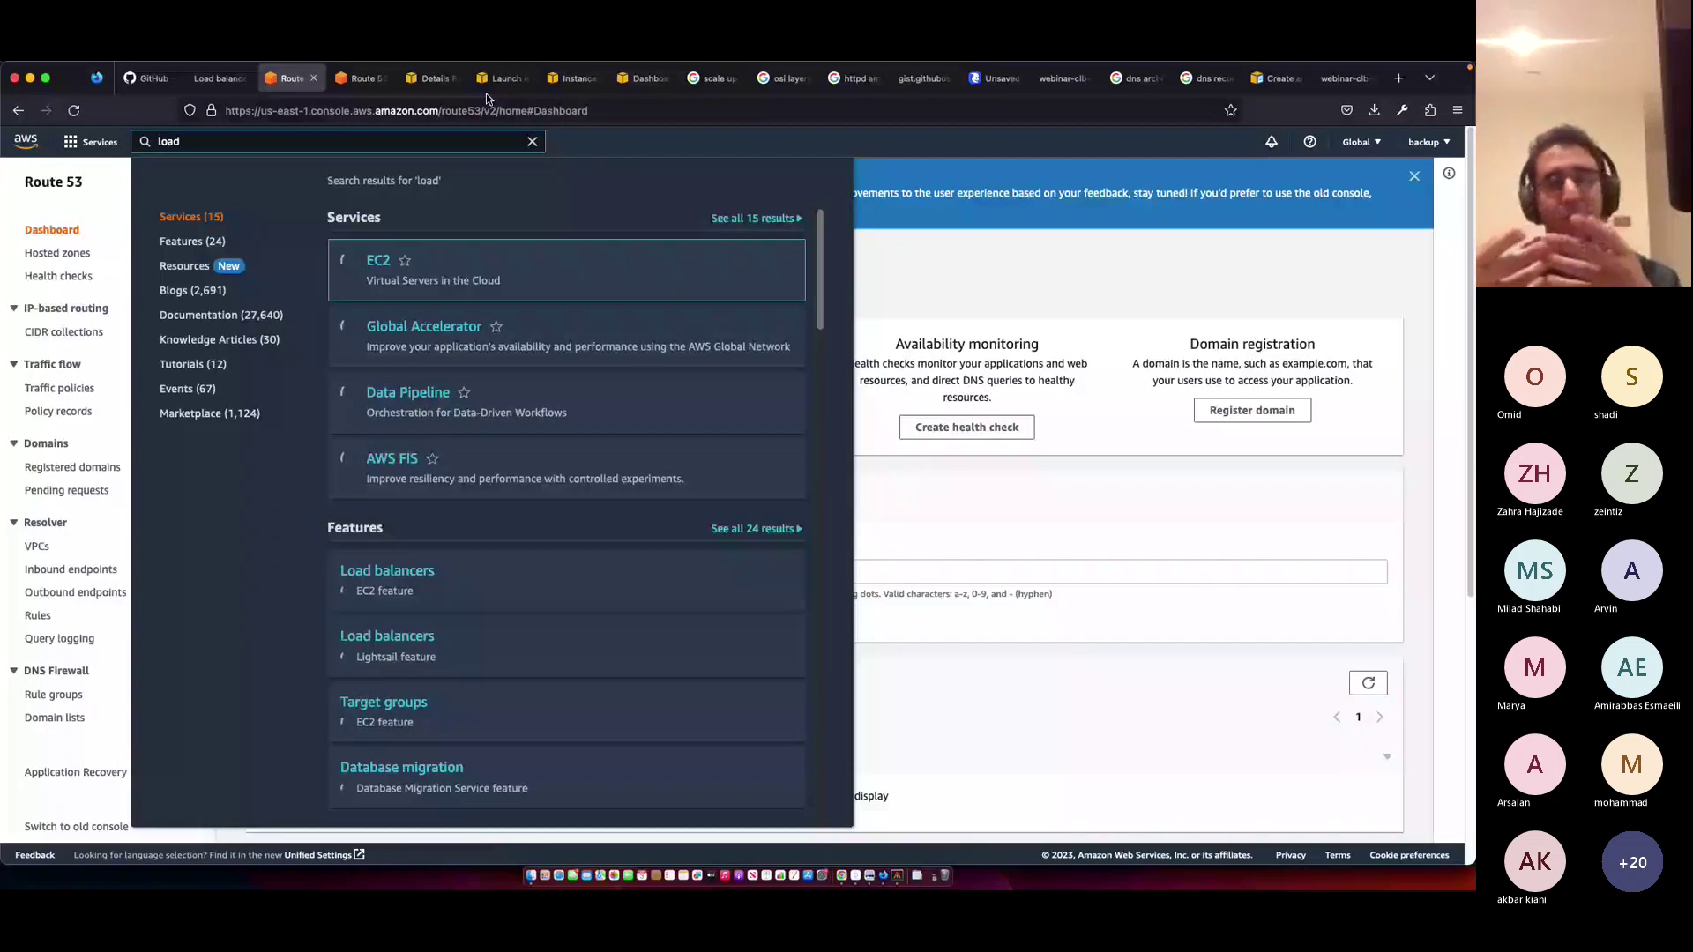
pyautogui.hotkey('ctrl', 'Tab')
pyautogui.hotkey('ctrl', 'Tab')
pyautogui.hotkey('ctrl', 'Tab')
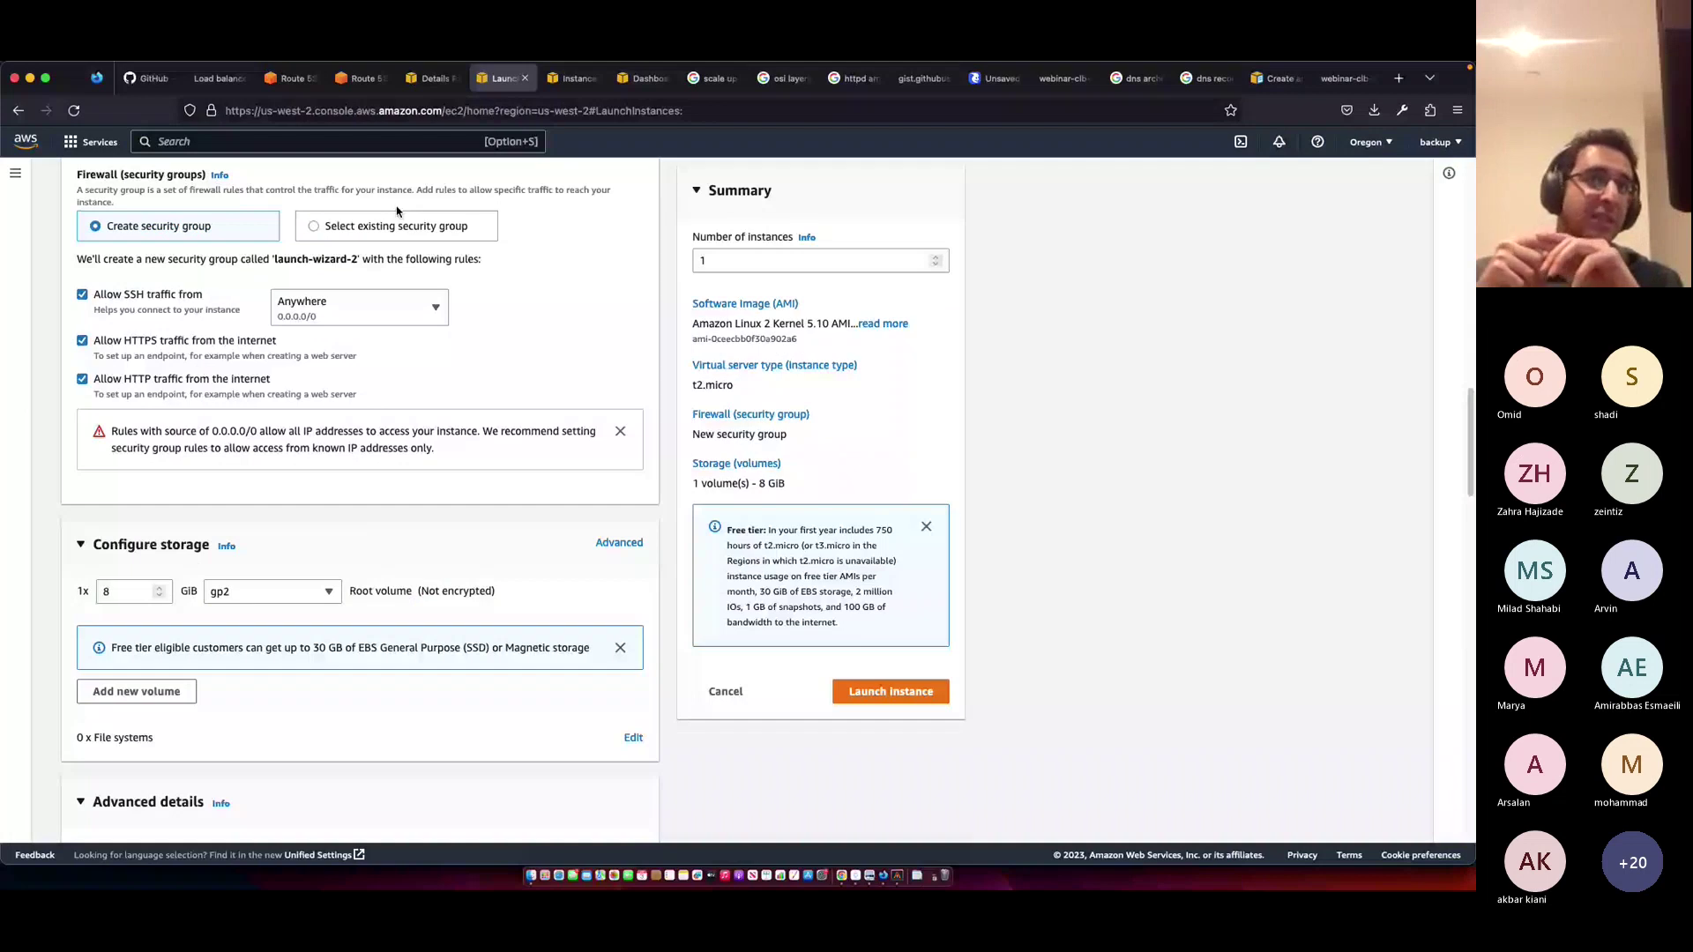
# - Assign the existing security group launch-wizard-1 to the instance and launch it
pyautogui.click(397, 216)
pyautogui.click(282, 283)
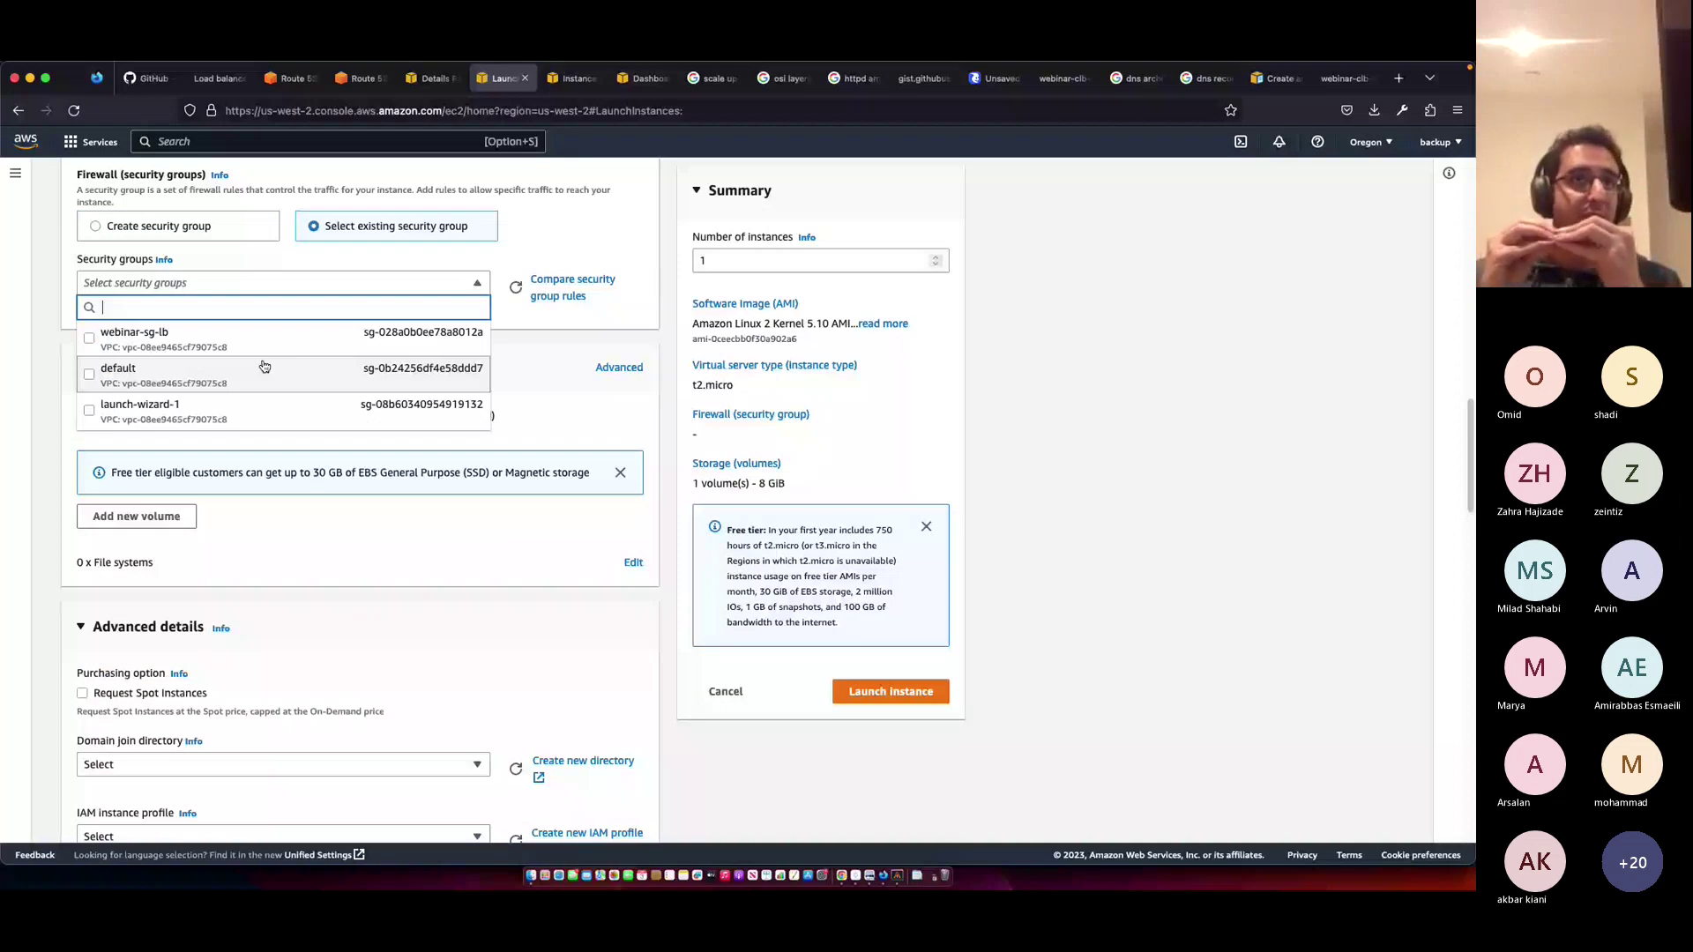
pyautogui.click(344, 411)
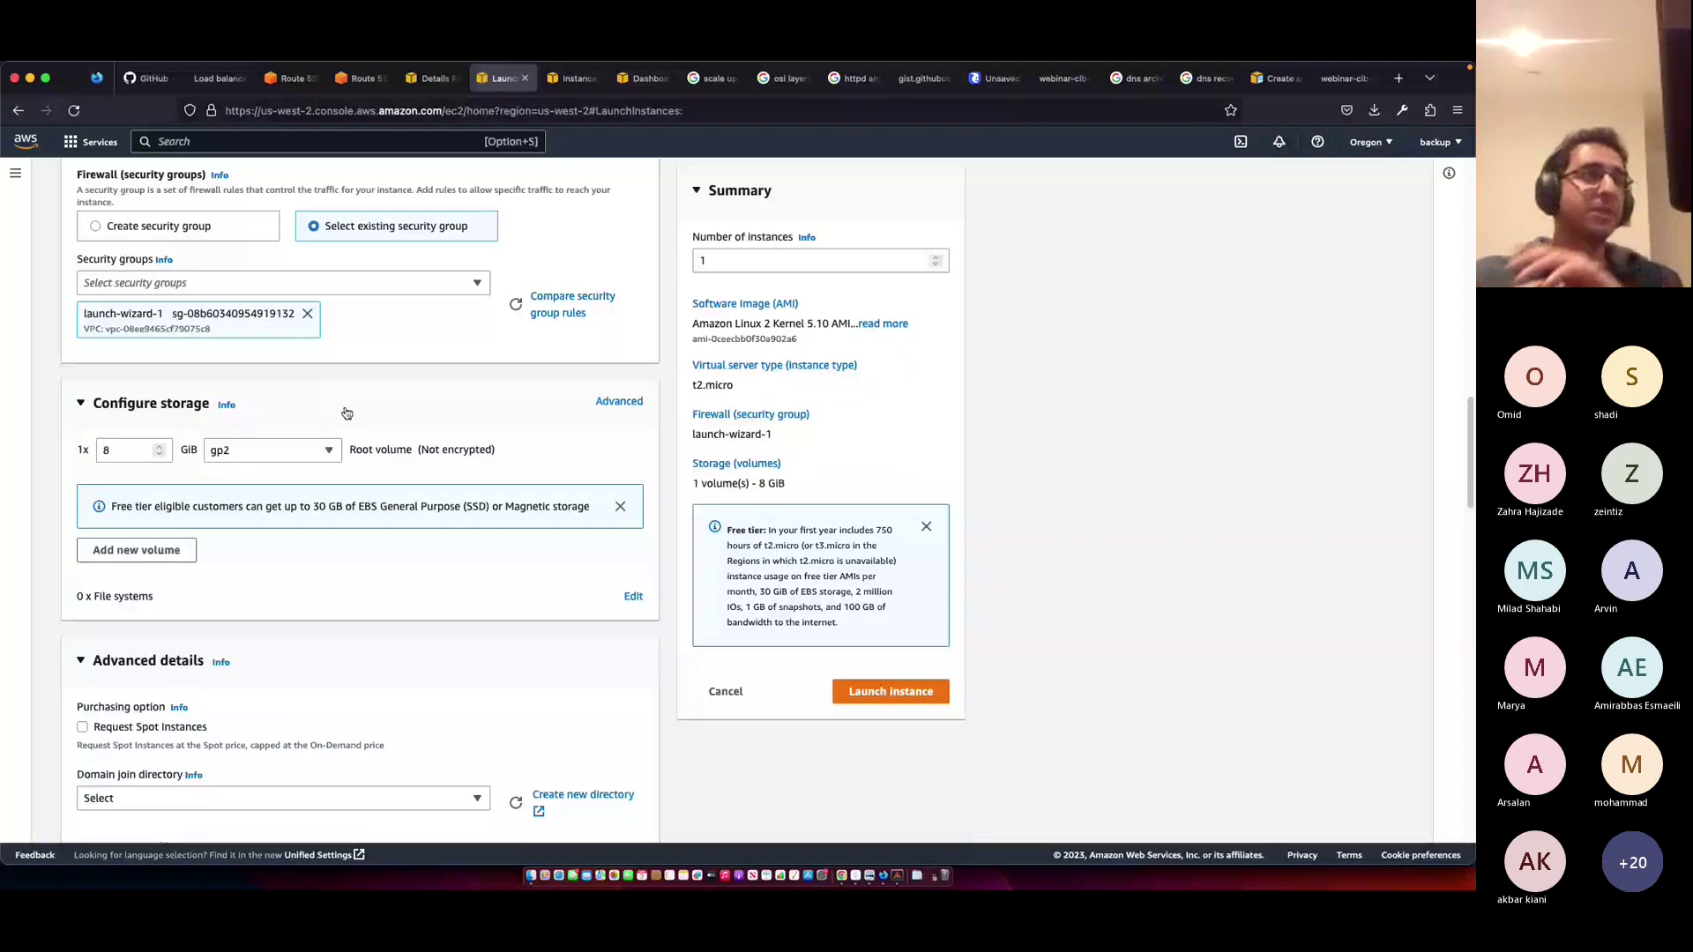
pyautogui.scroll(-10, 407, 640)
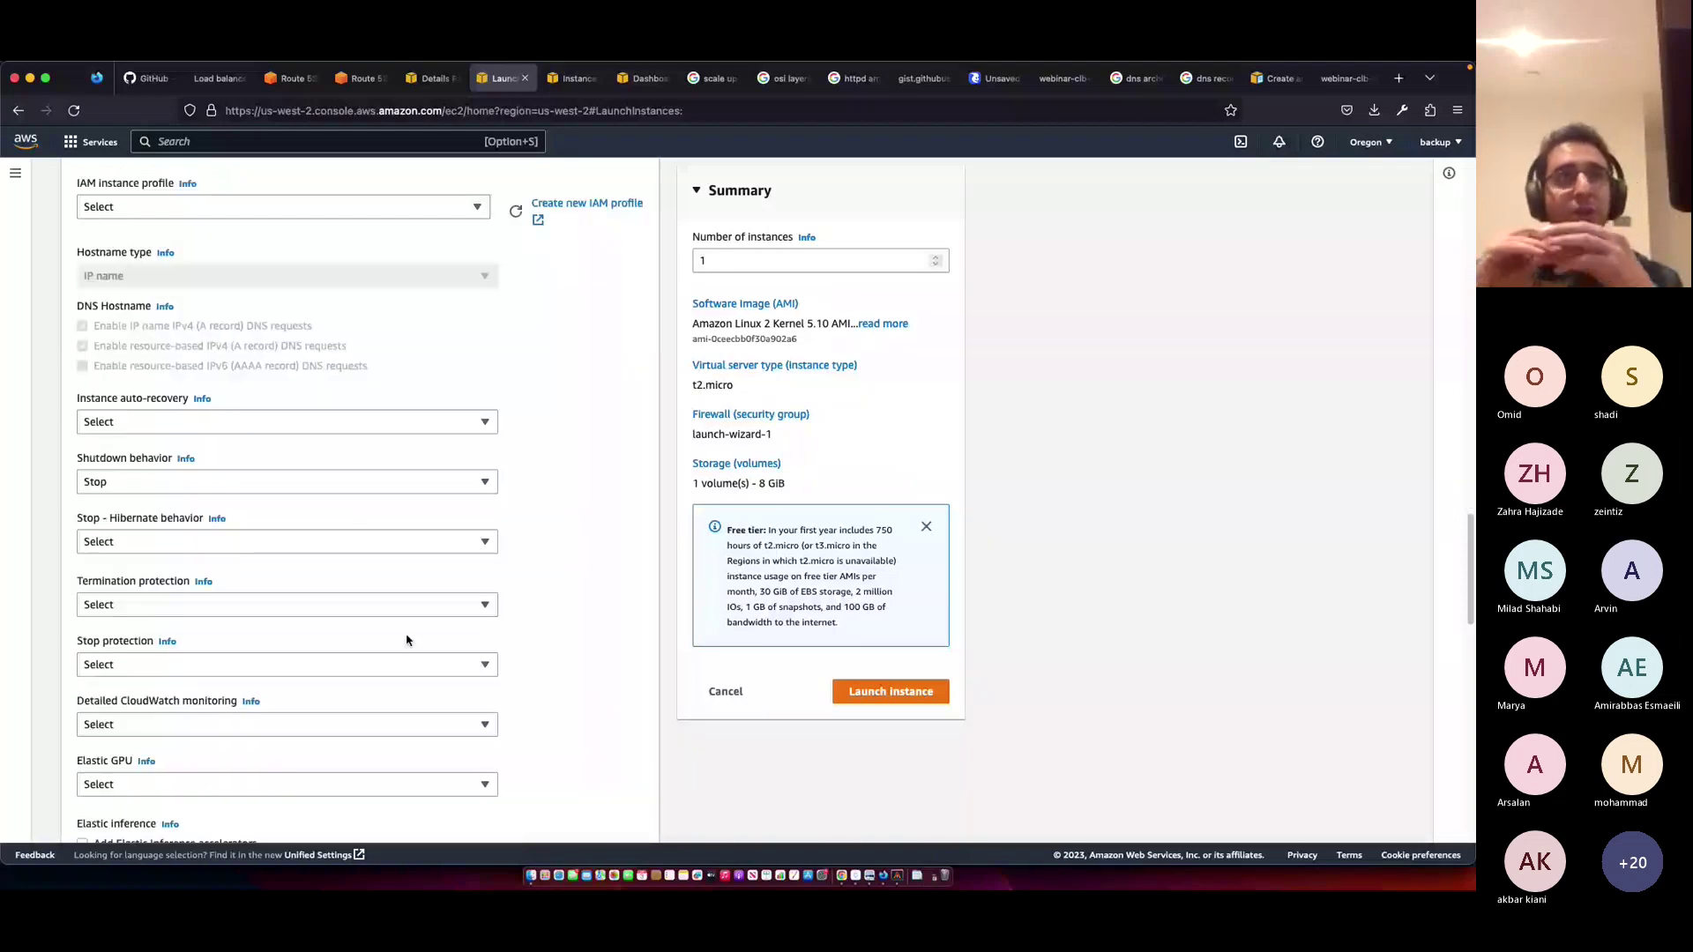
pyautogui.scroll(-15, 408, 640)
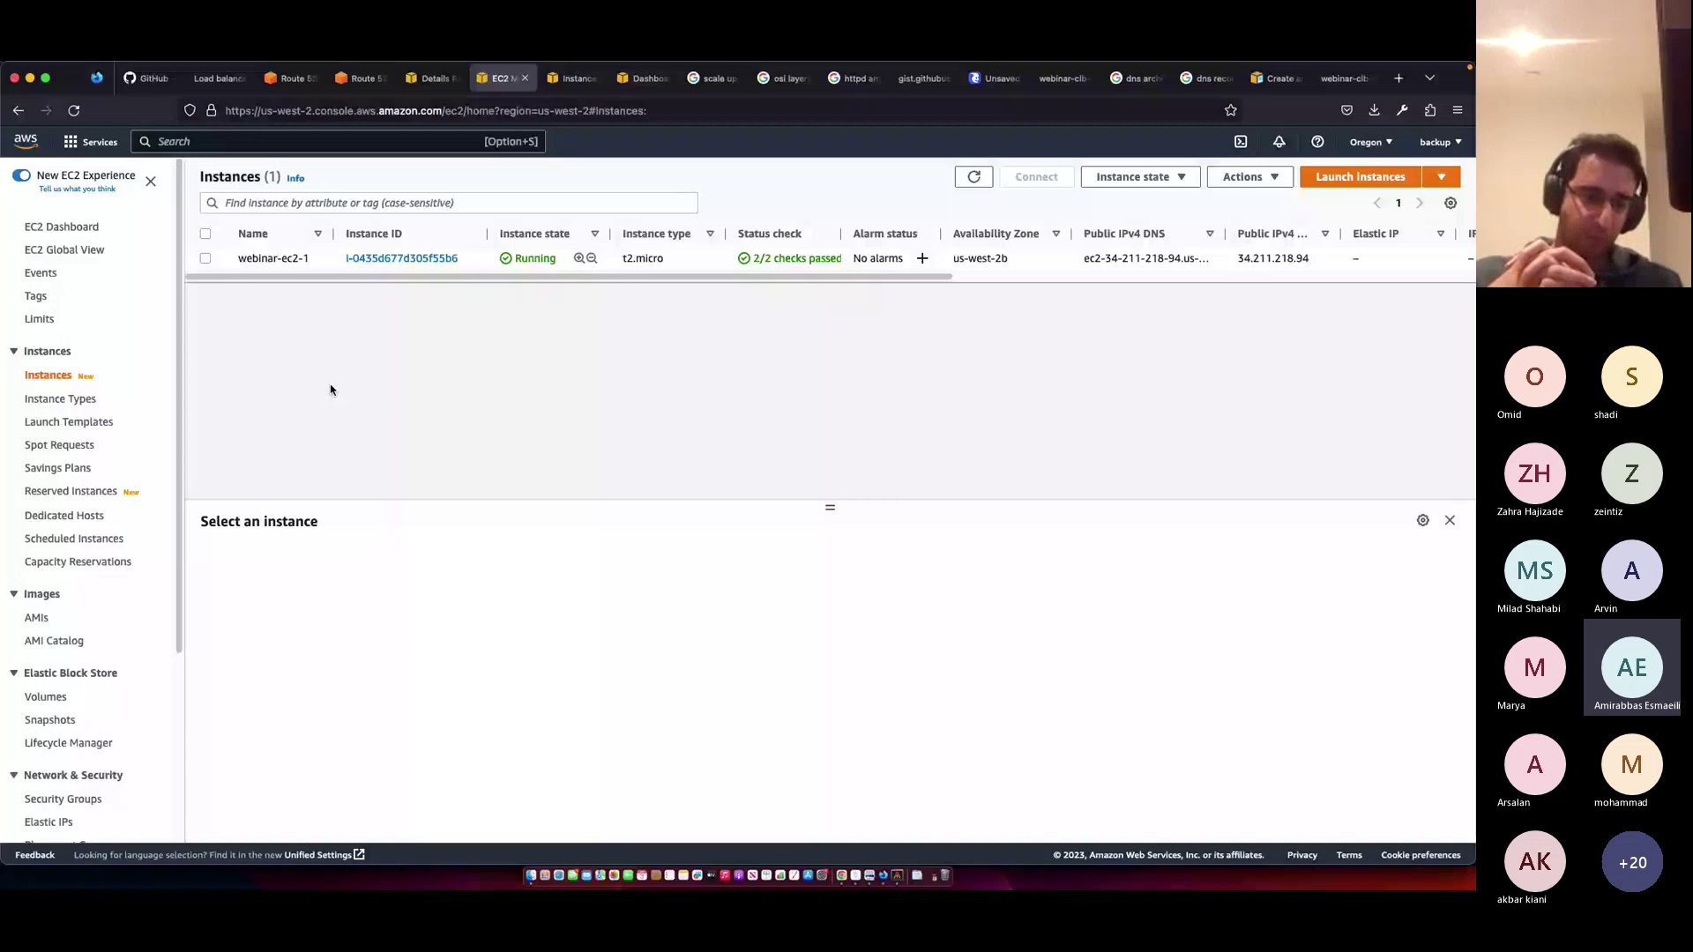
# - Refresh the EC2 instances list and show the account options
pyautogui.click(976, 177)
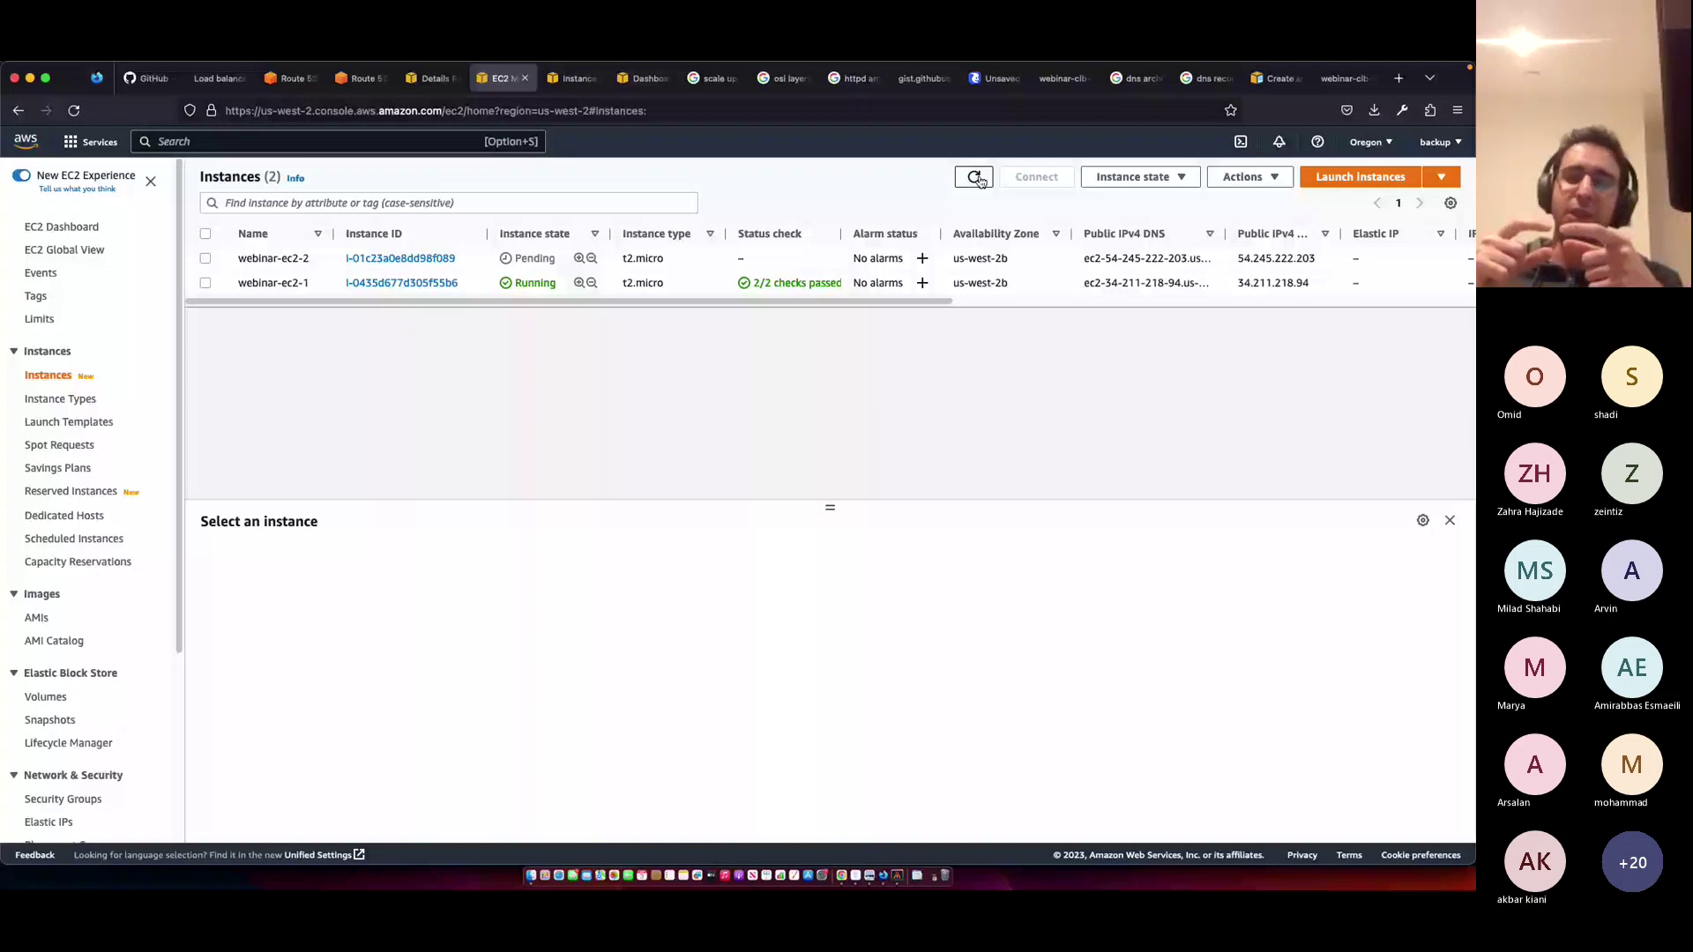
pyautogui.click(1436, 142)
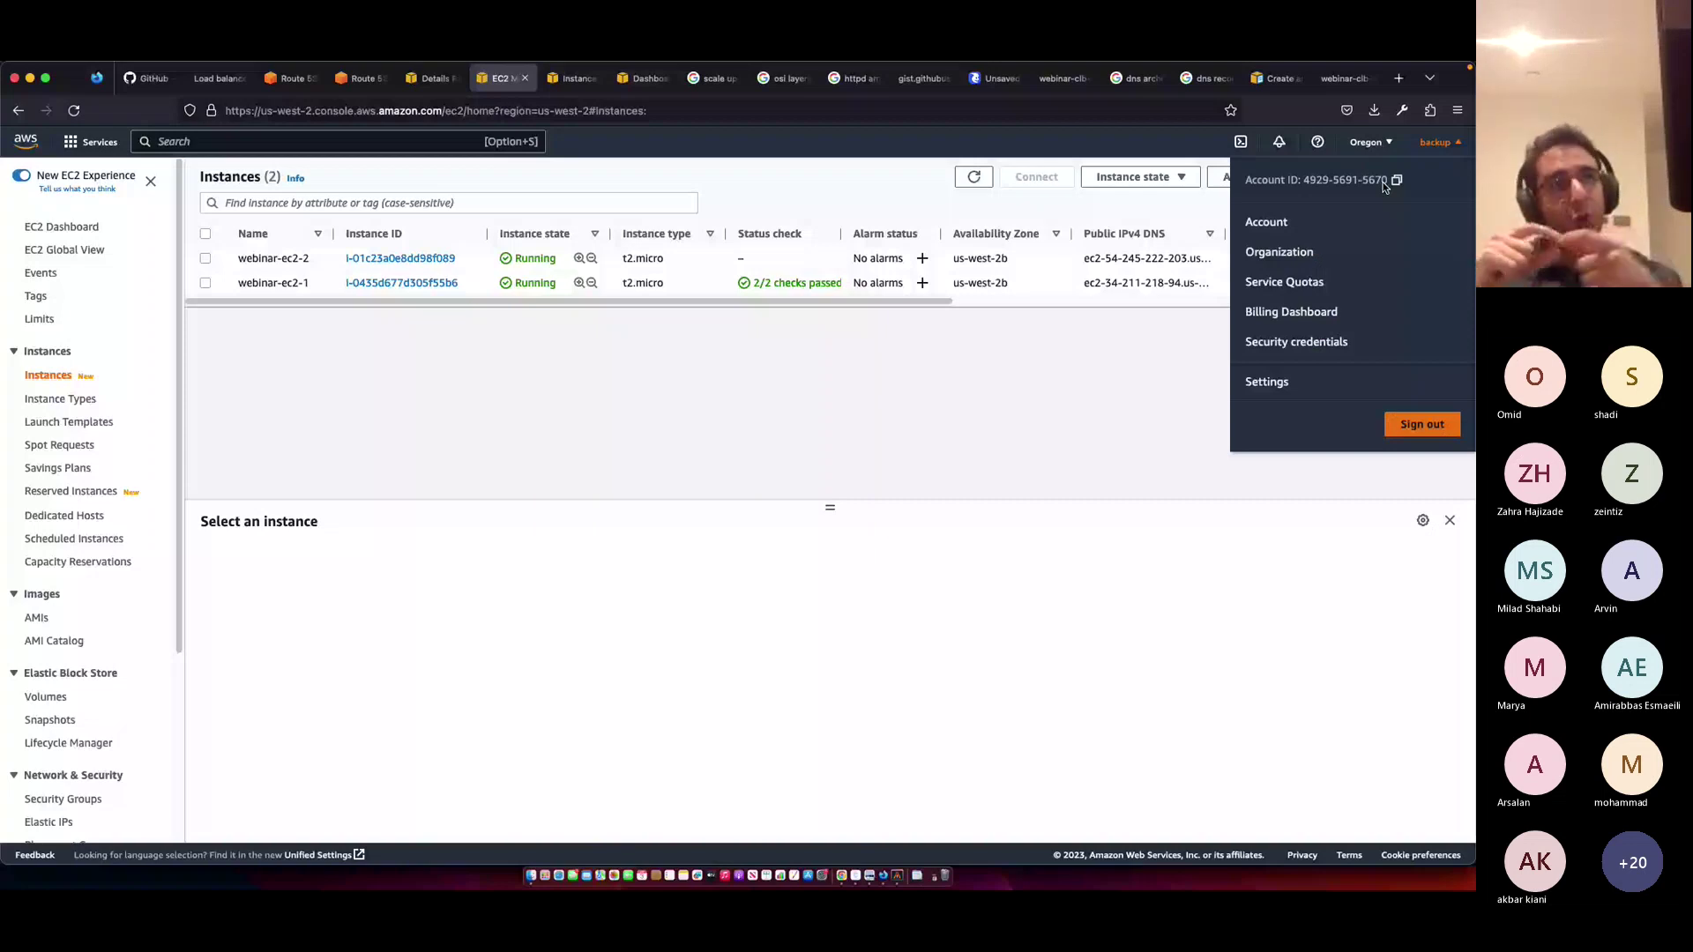
# - Switch to the terminal to review the load balancer's curl responses, and return to the maximized browser
pyautogui.click(635, 343)
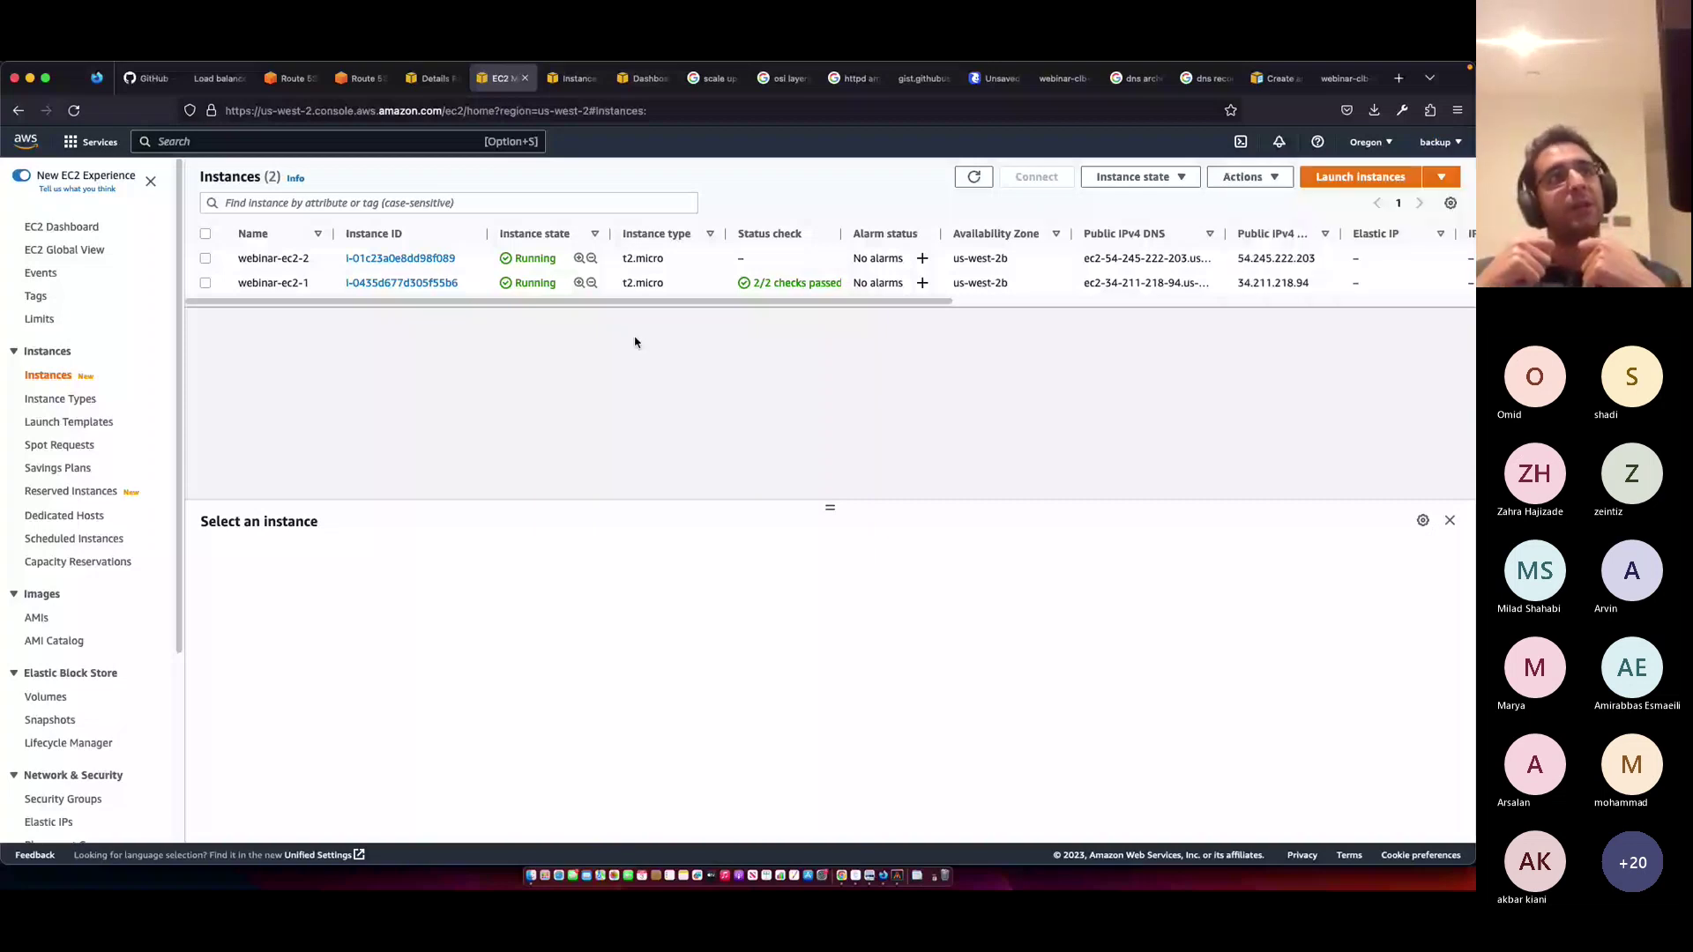
pyautogui.press('super+Tab')
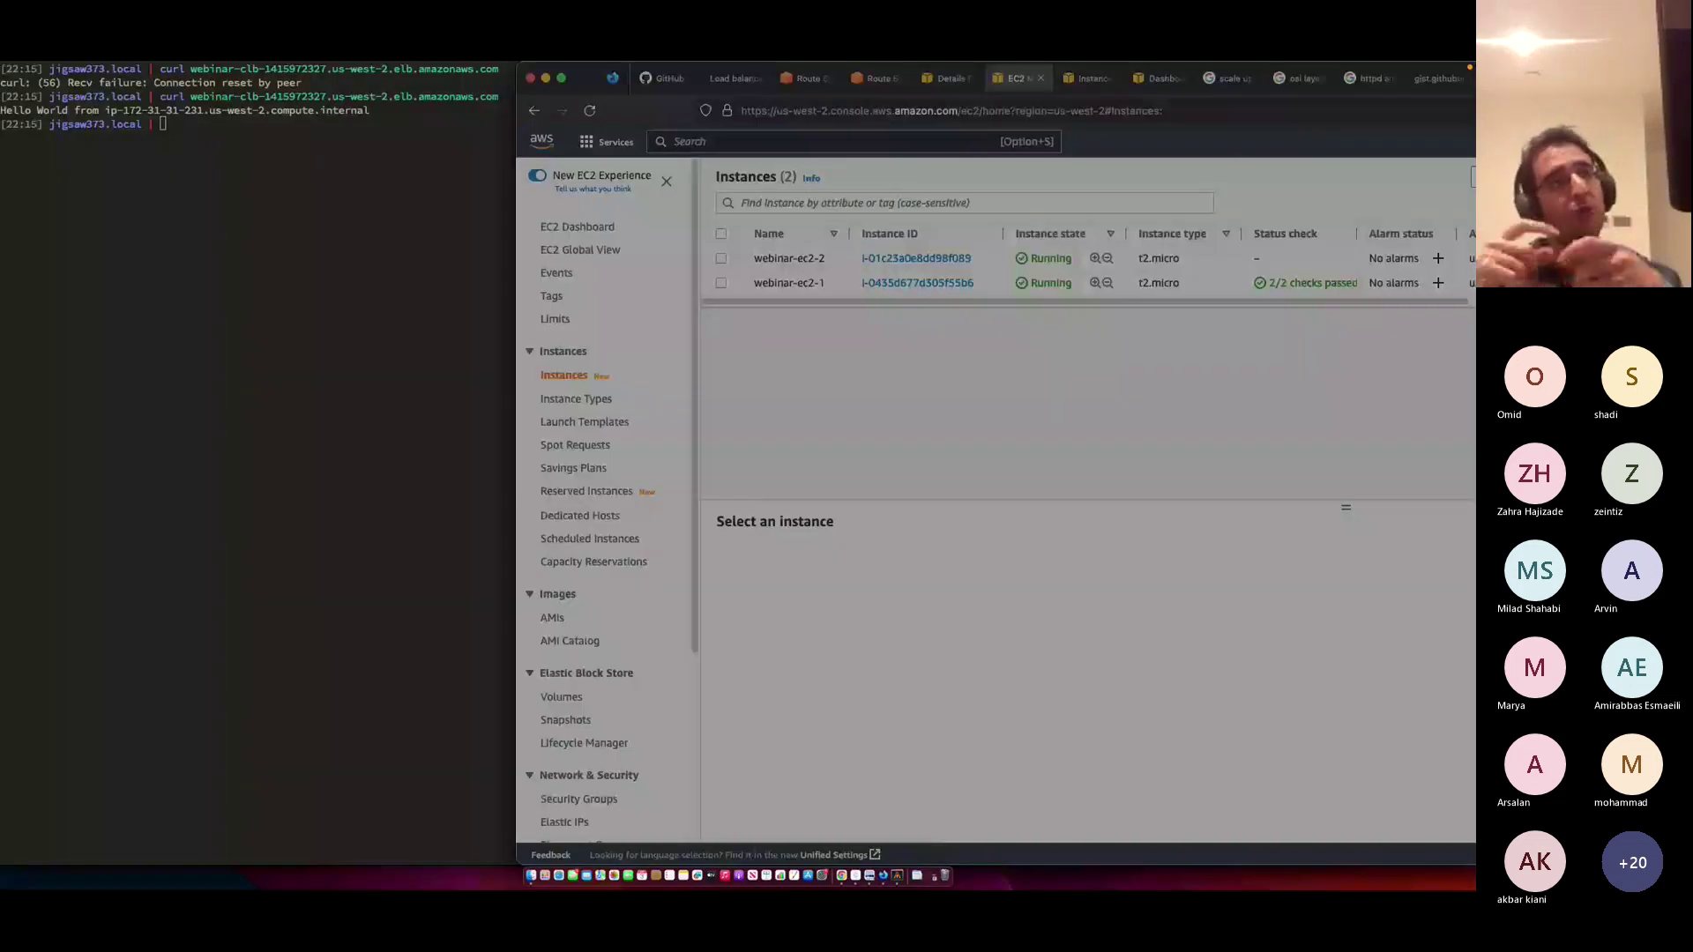
pyautogui.press('super+alt+h')
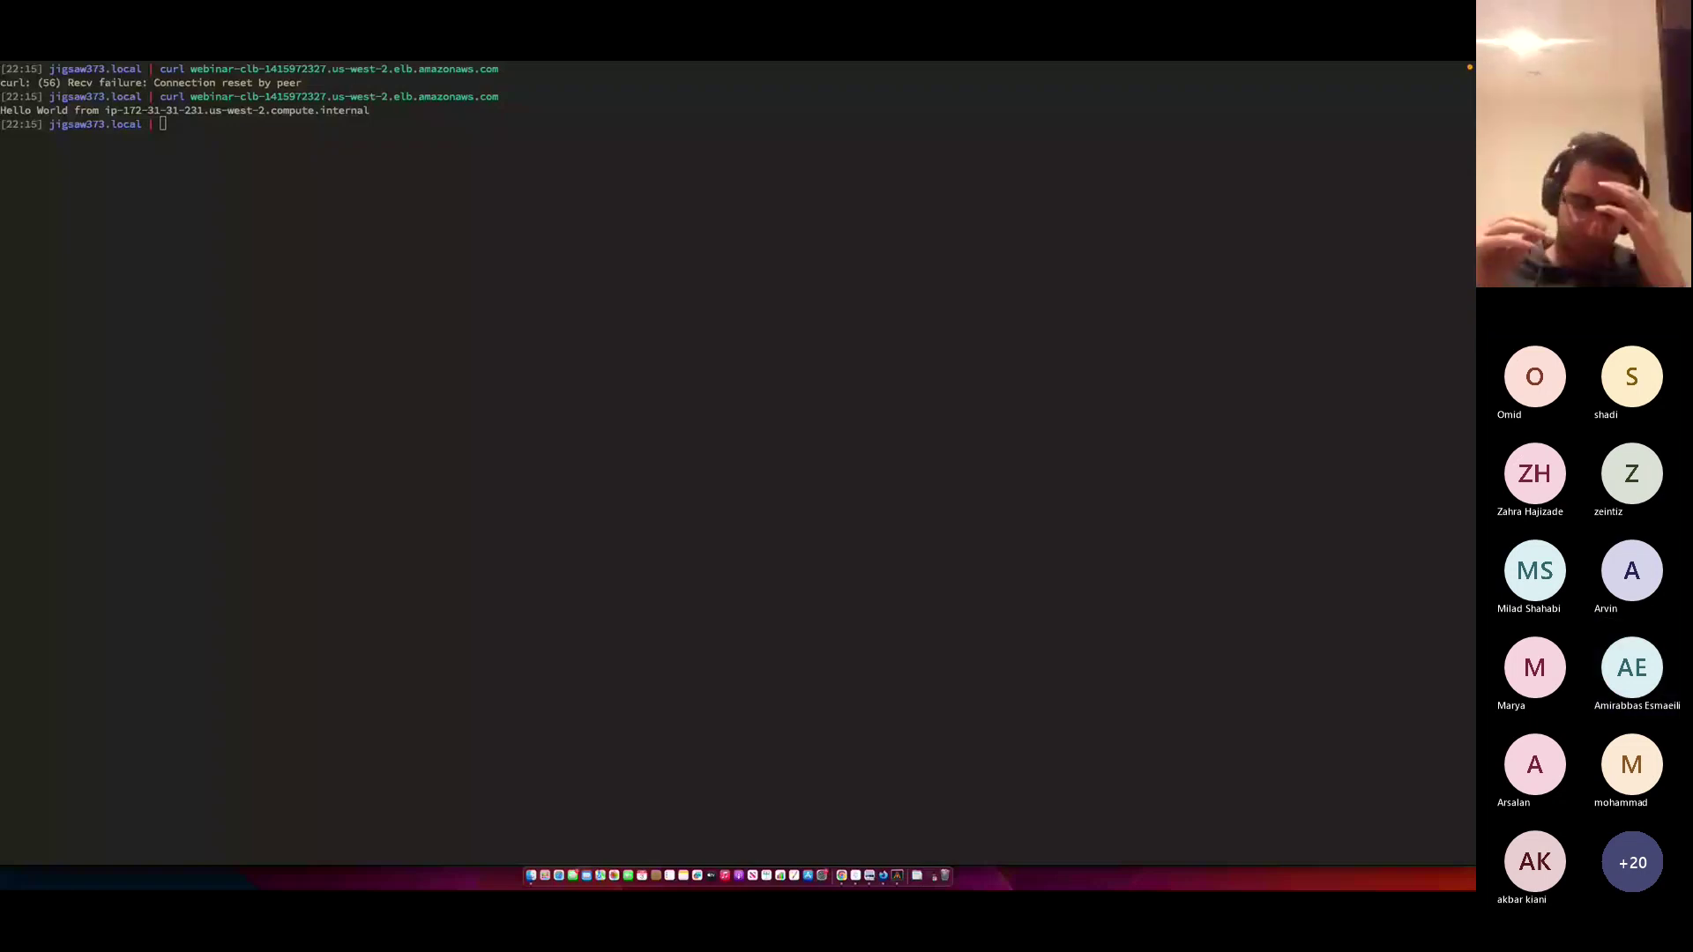
pyautogui.press('super+Tab')
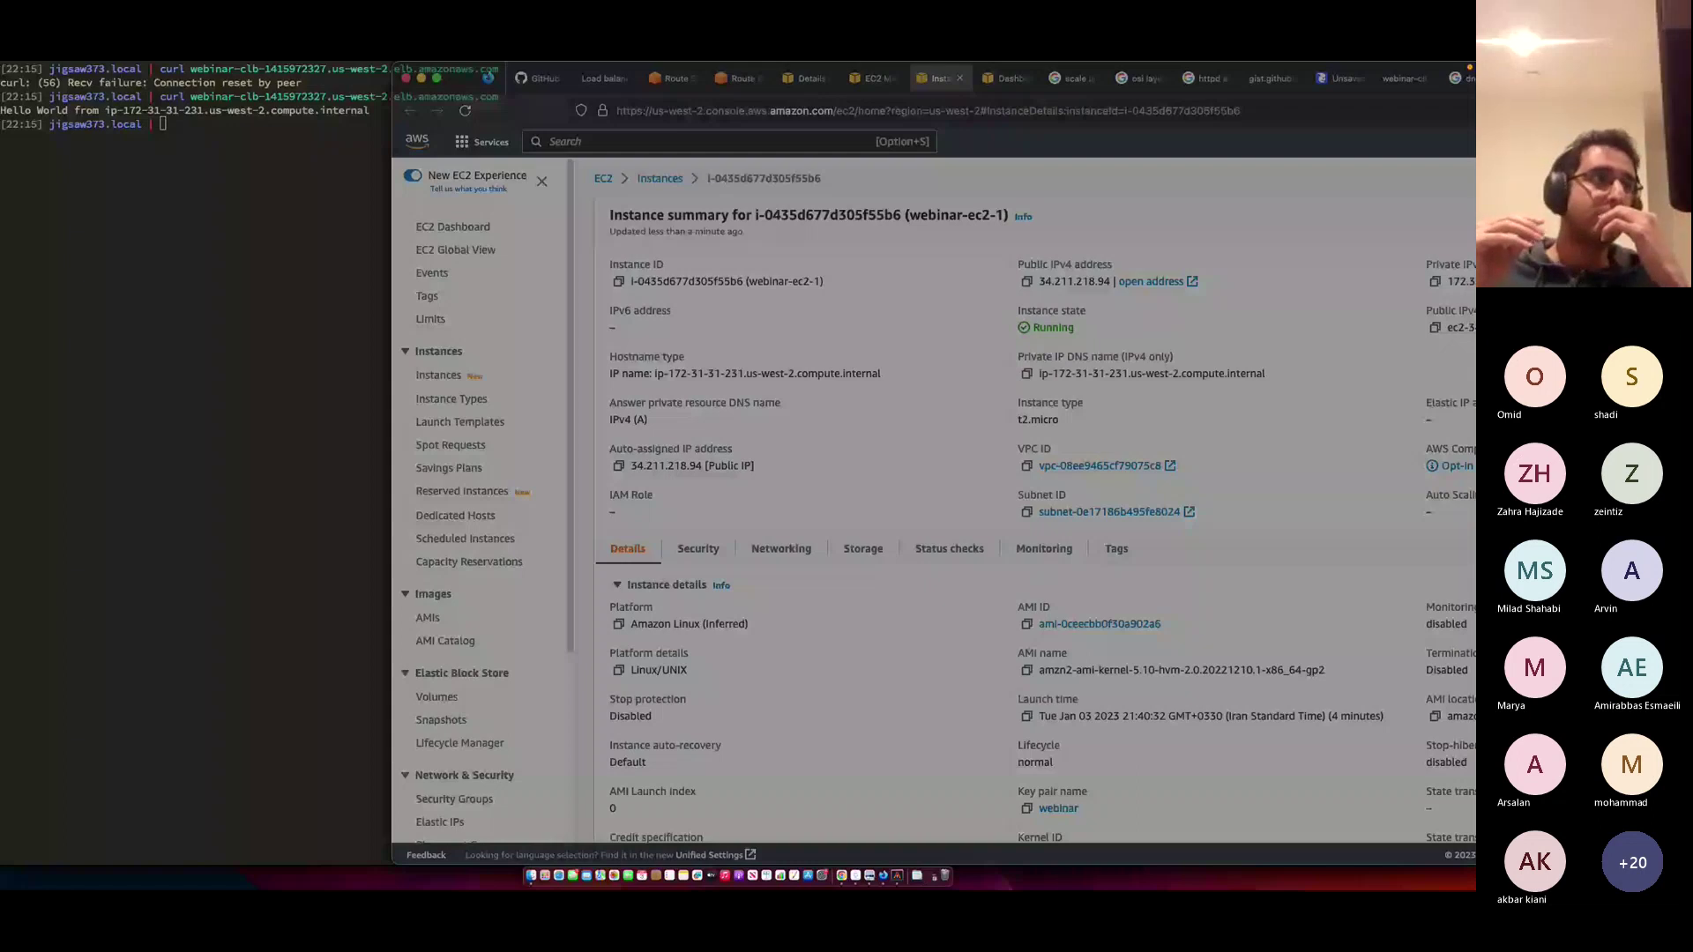
pyautogui.doubleClick(1433, 66)
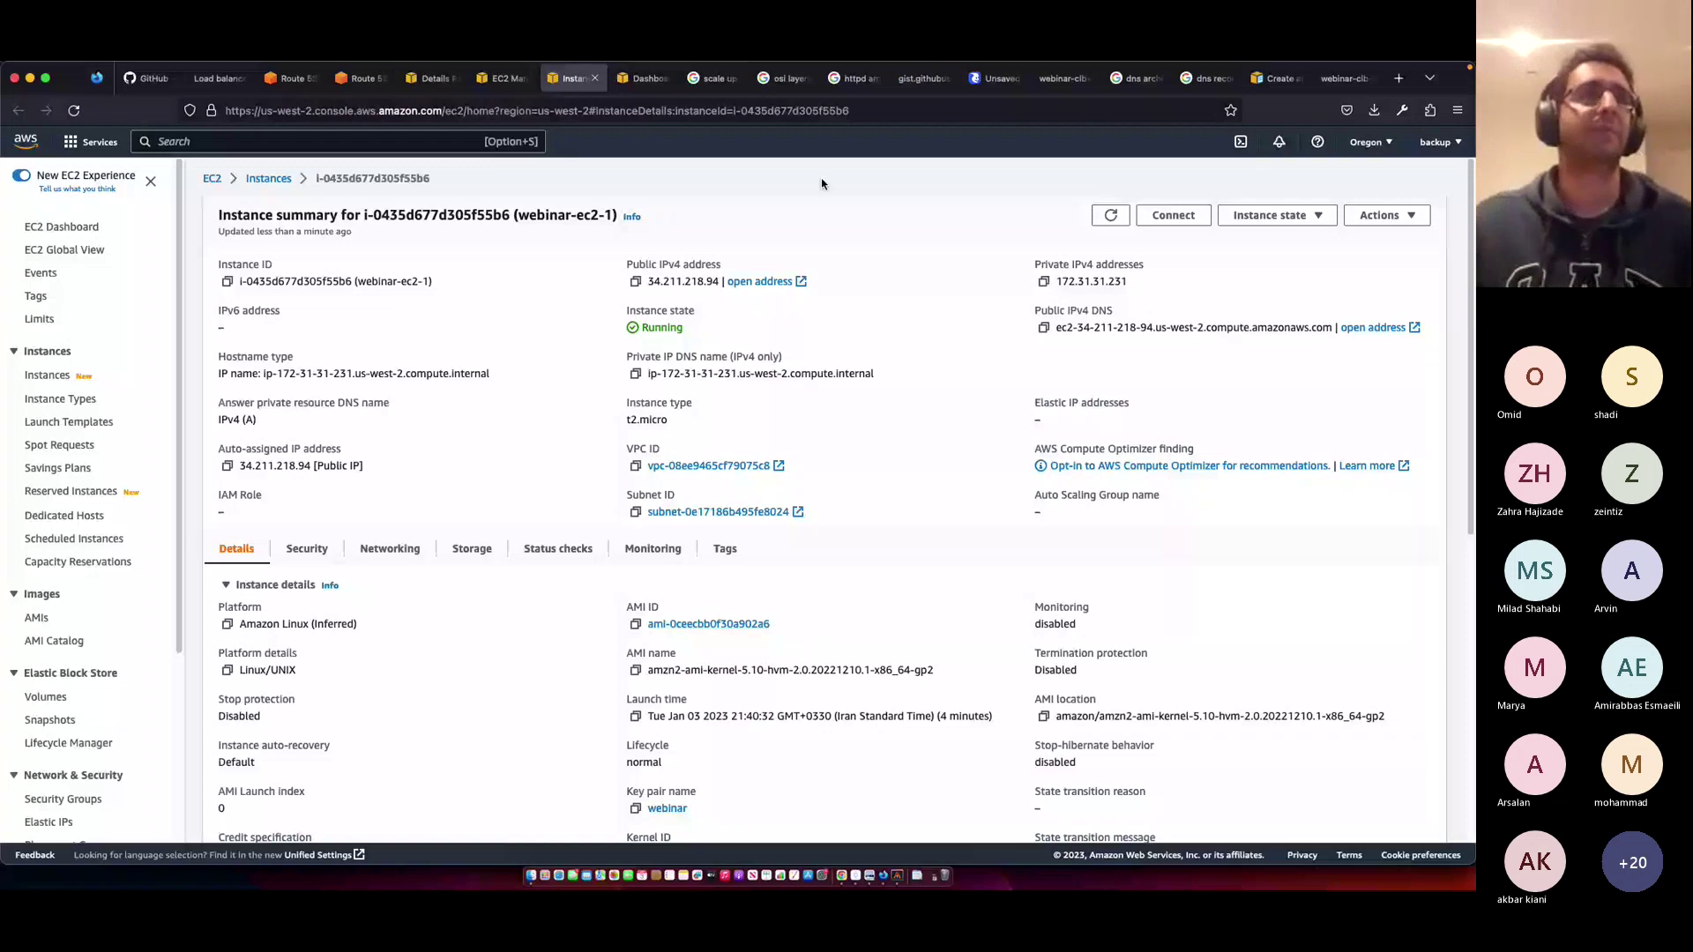
# - Go back to the EC2 instances list and refresh it repeatedly to check the status of webinar-ec2-2
pyautogui.hotkey('ctrl', 'shift', 'Tab')
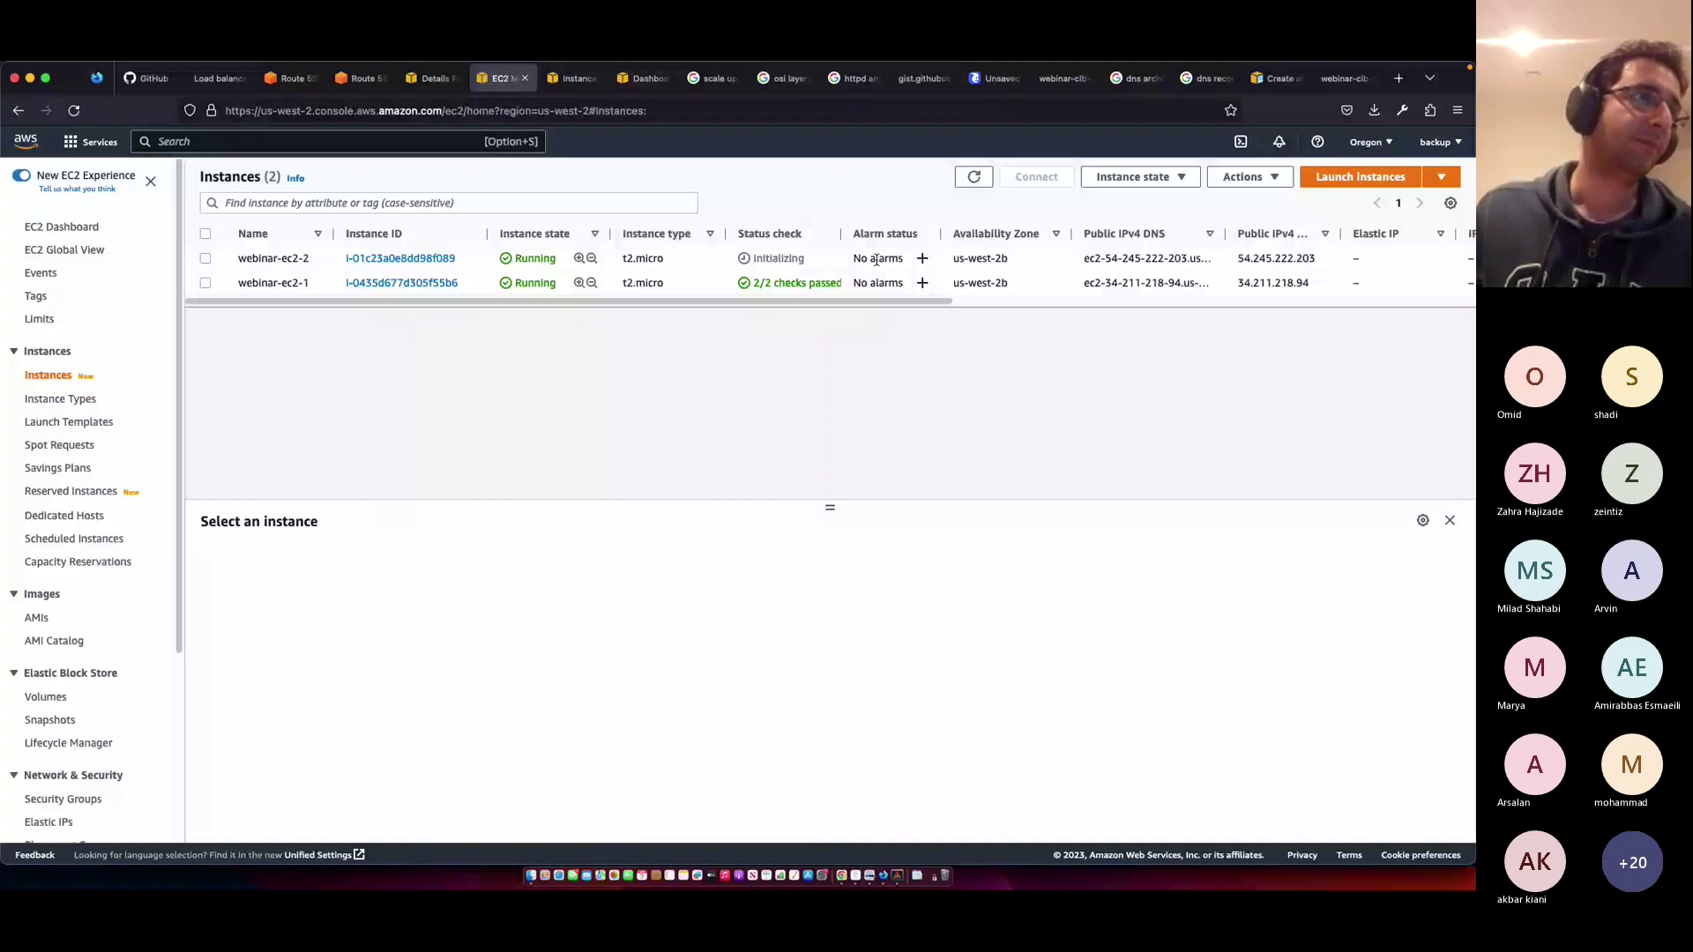
pyautogui.click(783, 259)
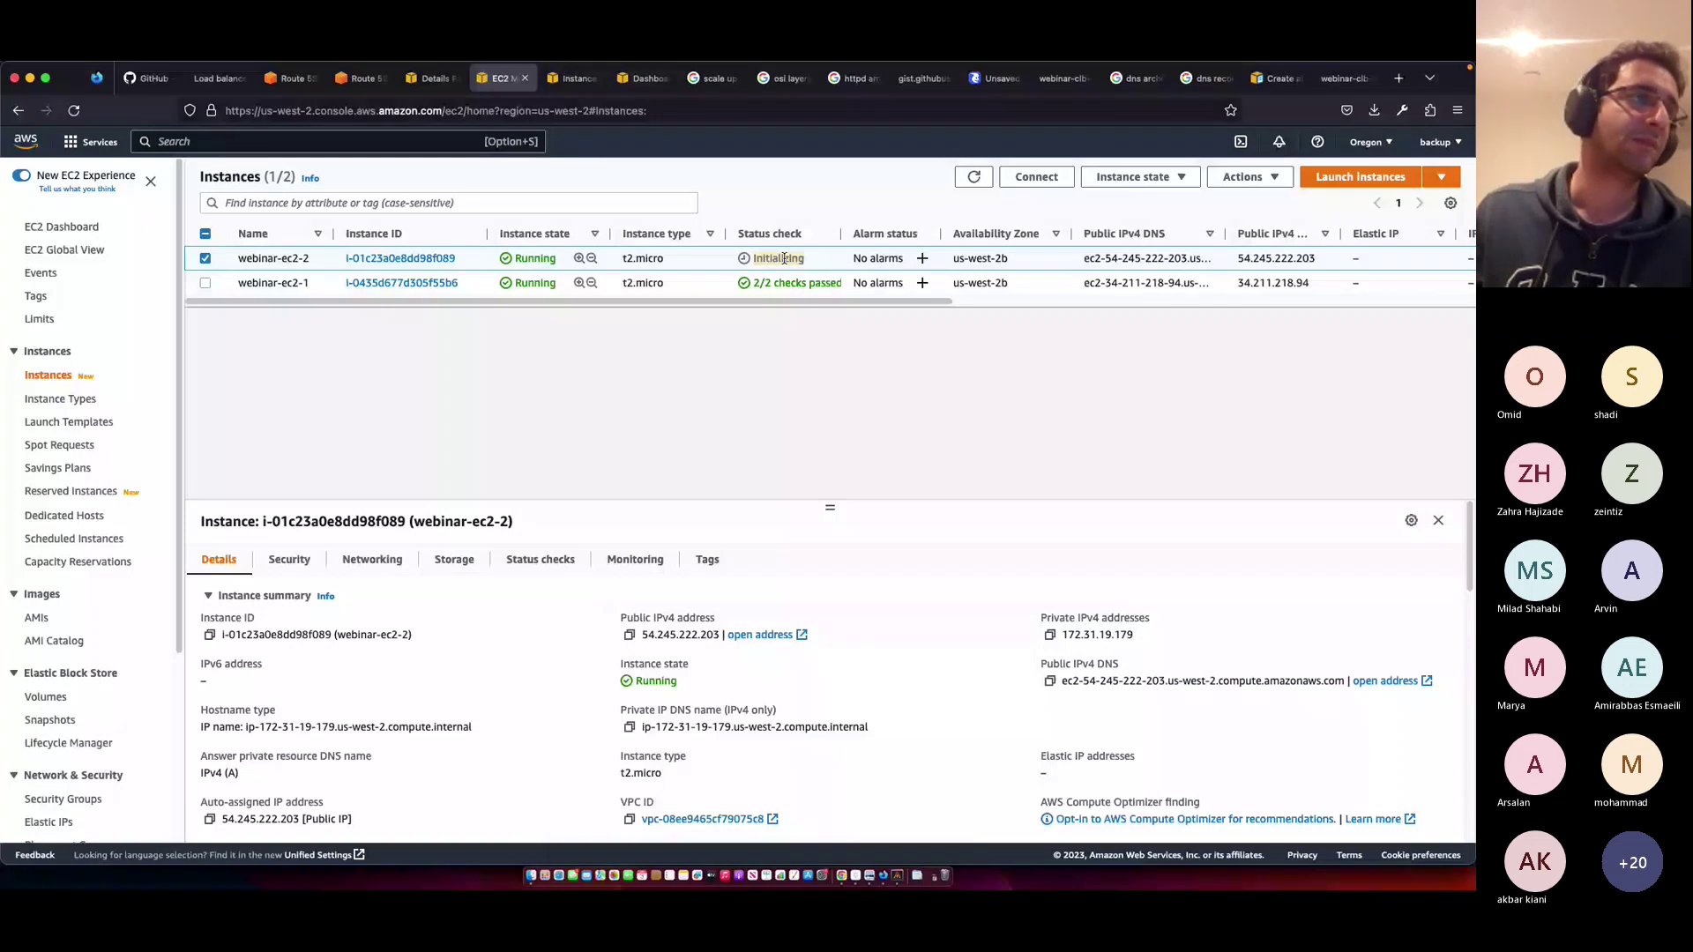
pyautogui.click(967, 168)
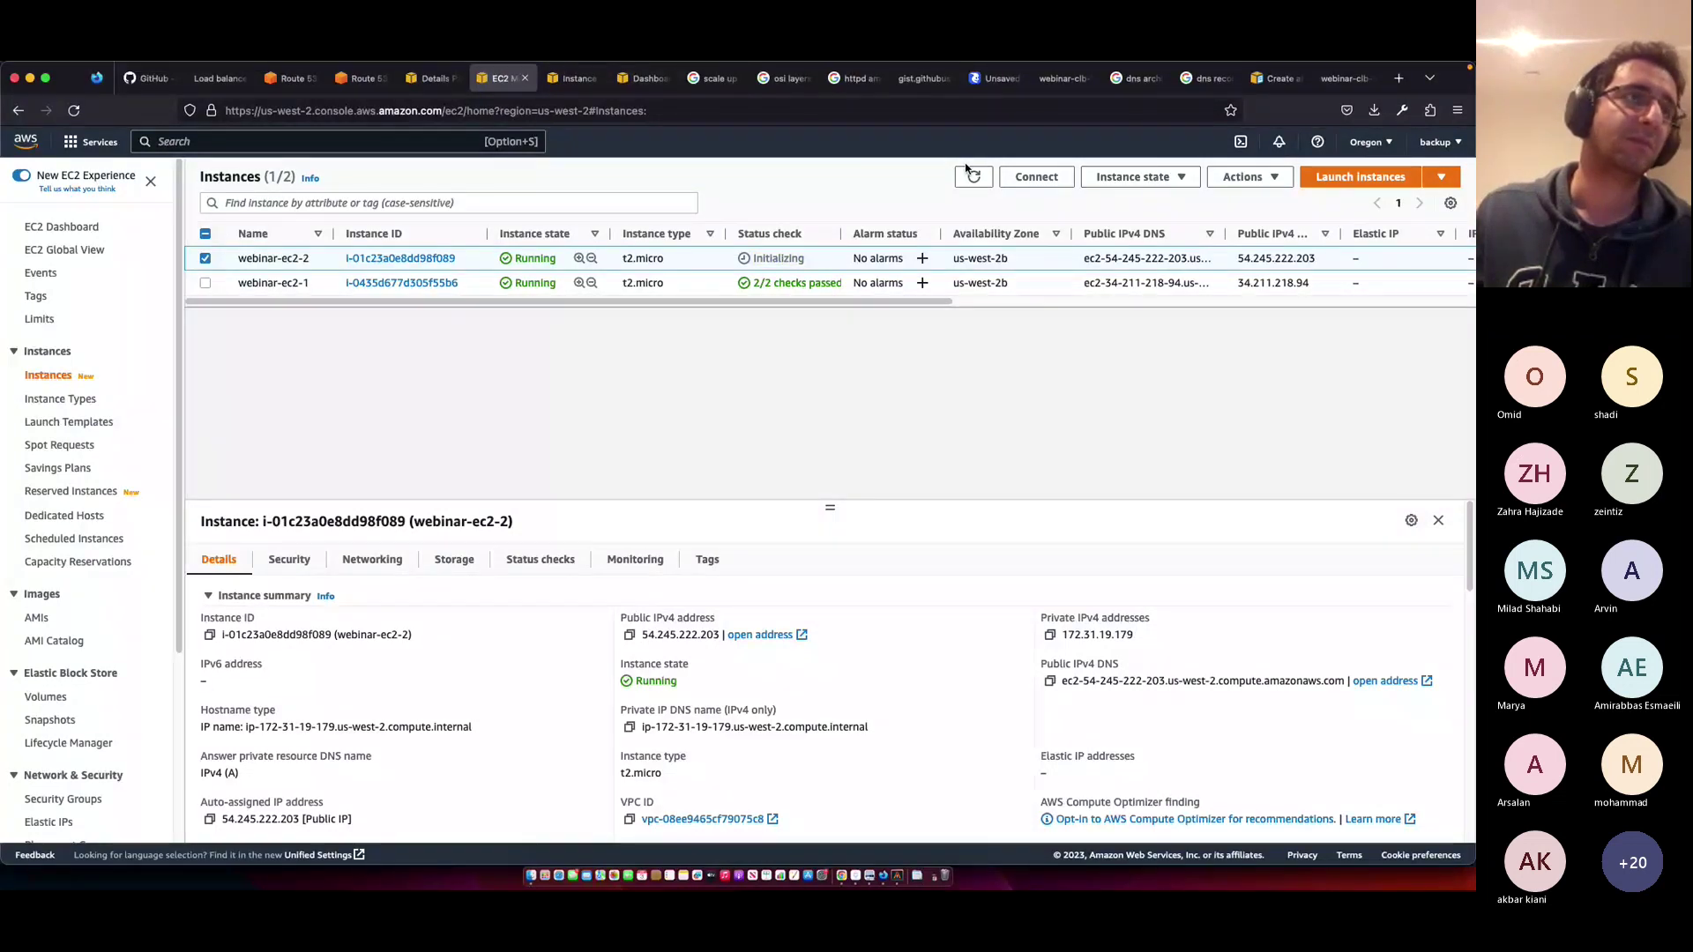
pyautogui.click(976, 175)
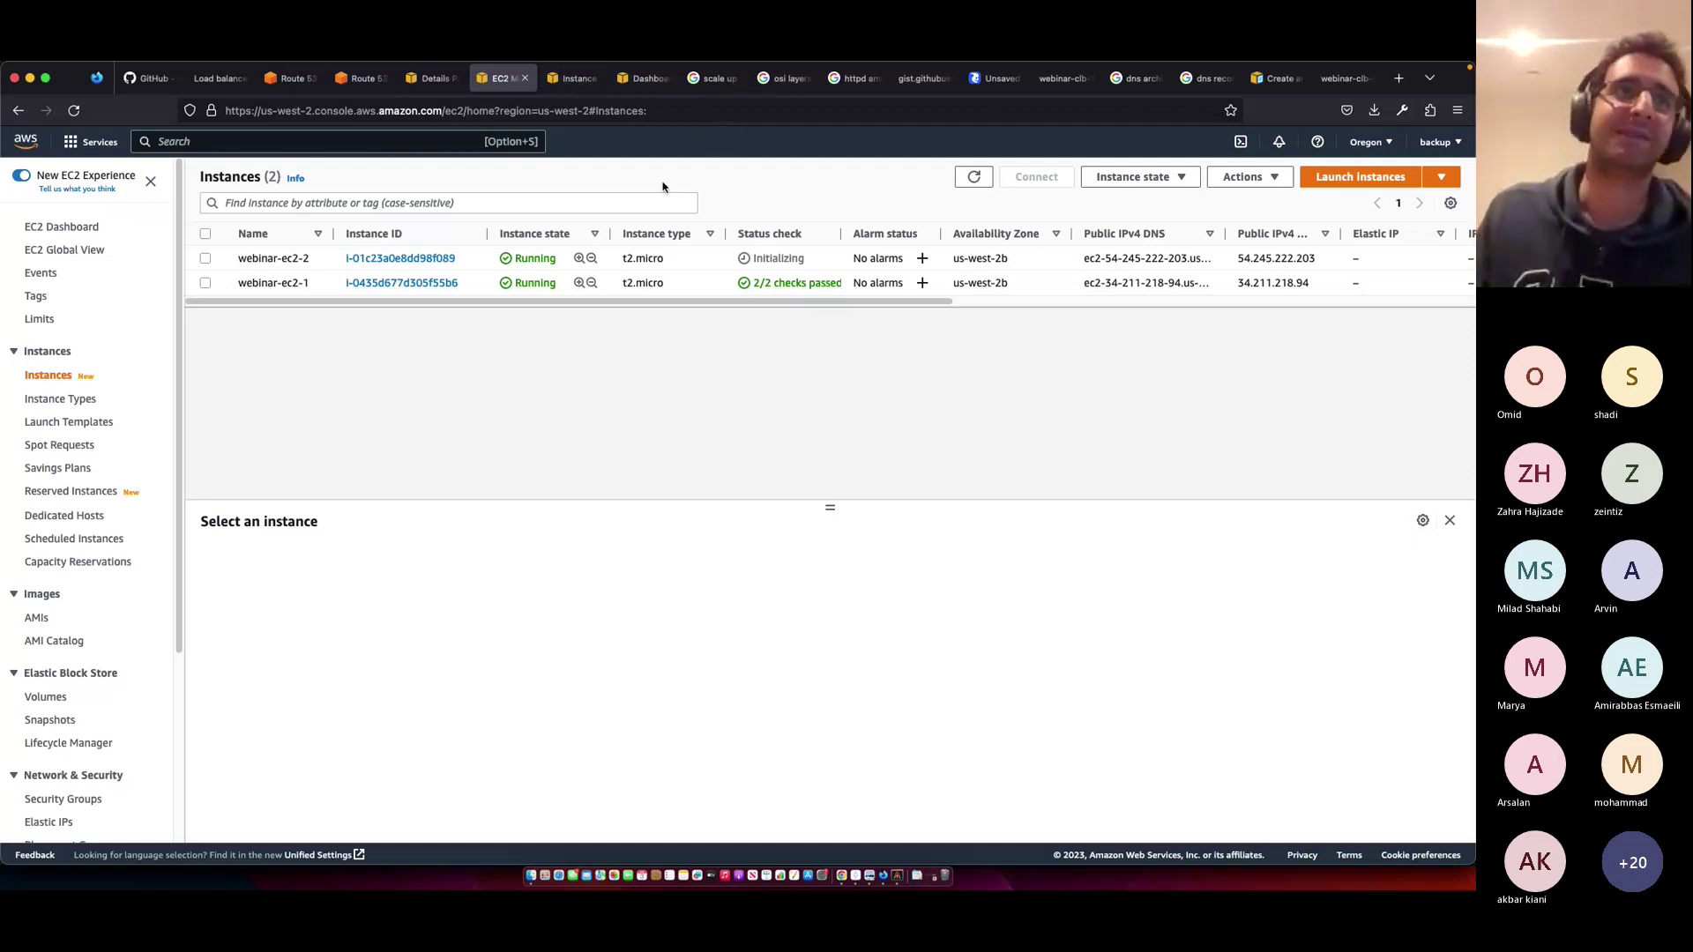
pyautogui.click(974, 176)
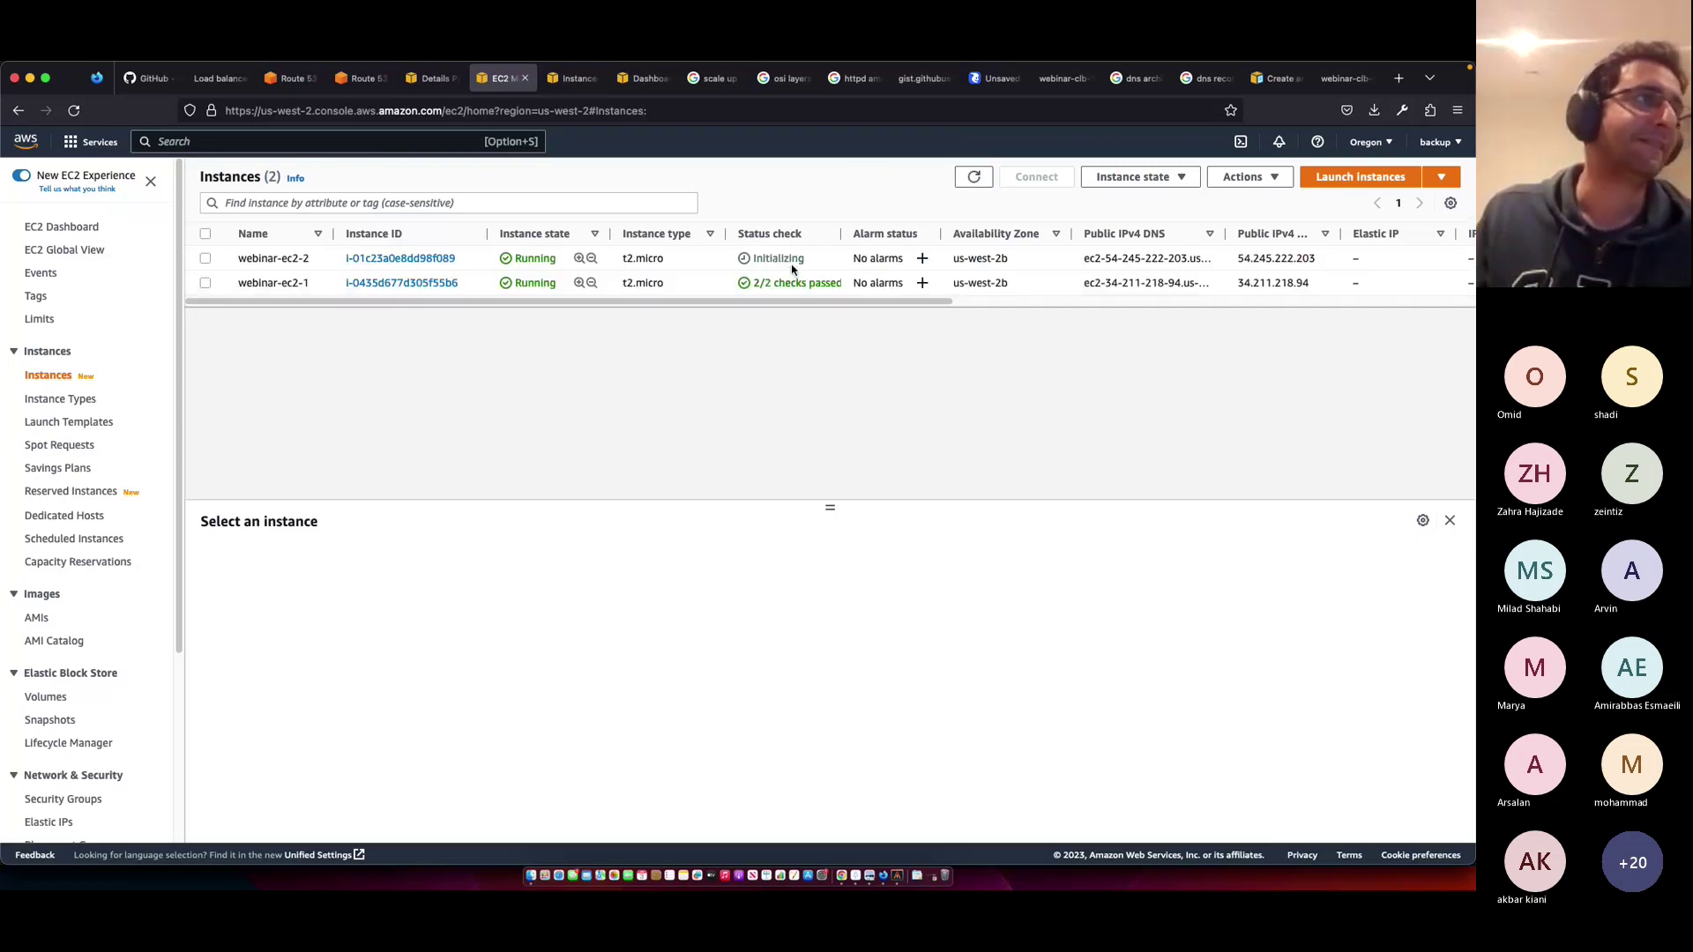
pyautogui.click(975, 177)
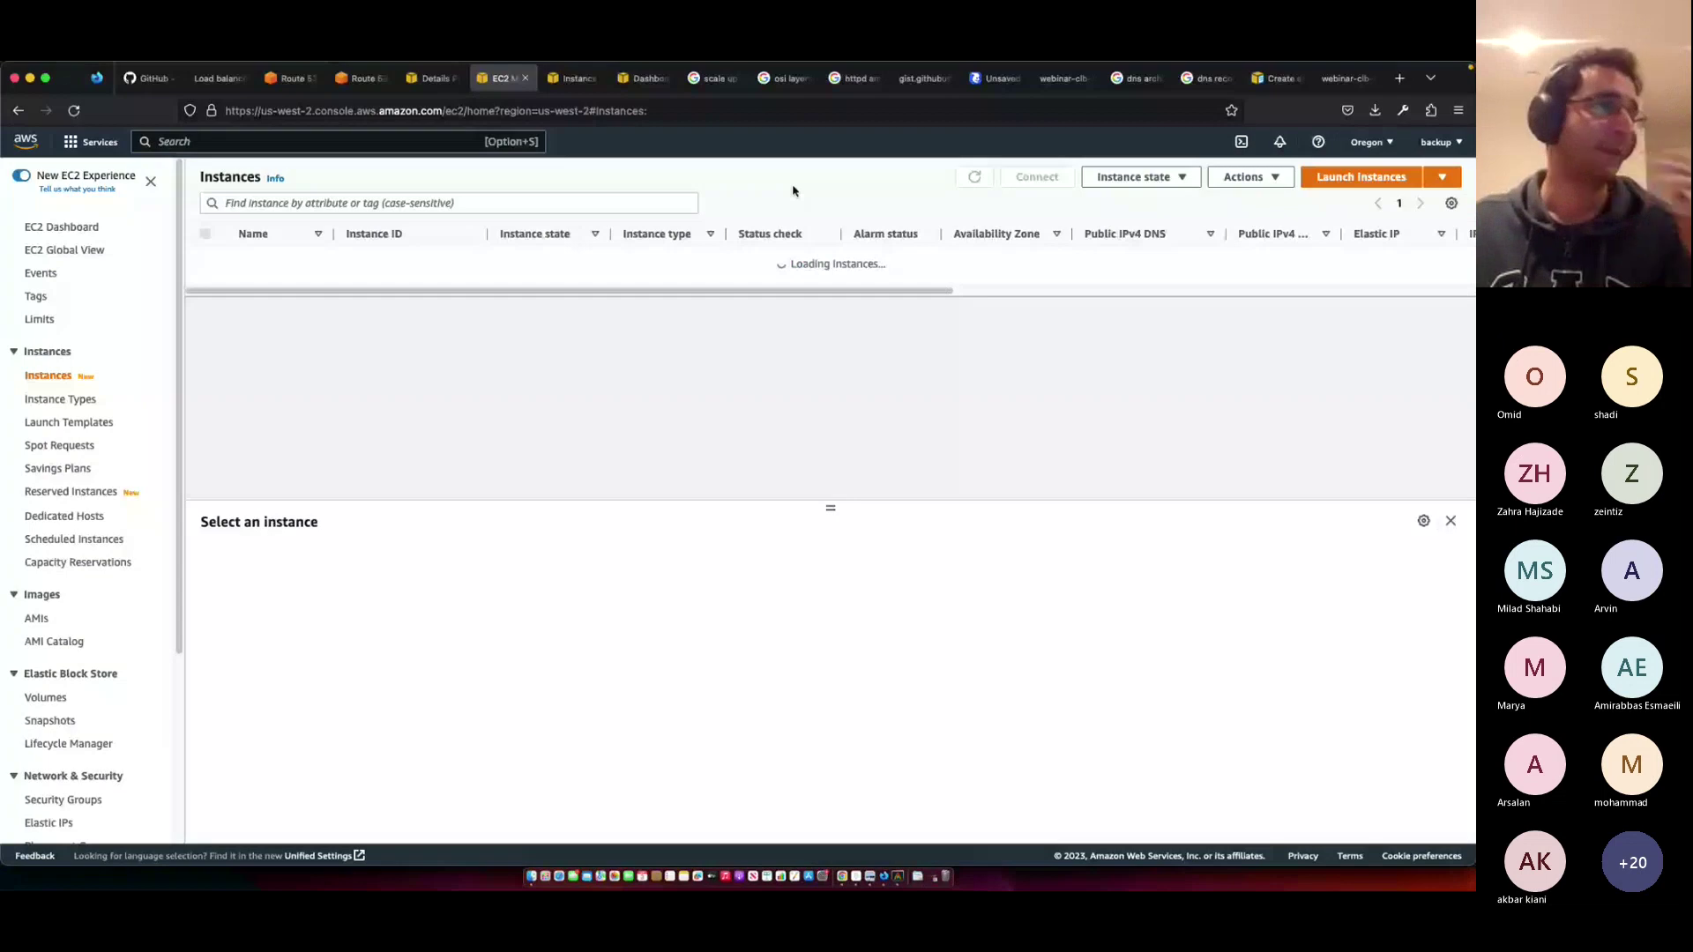
pyautogui.click(975, 177)
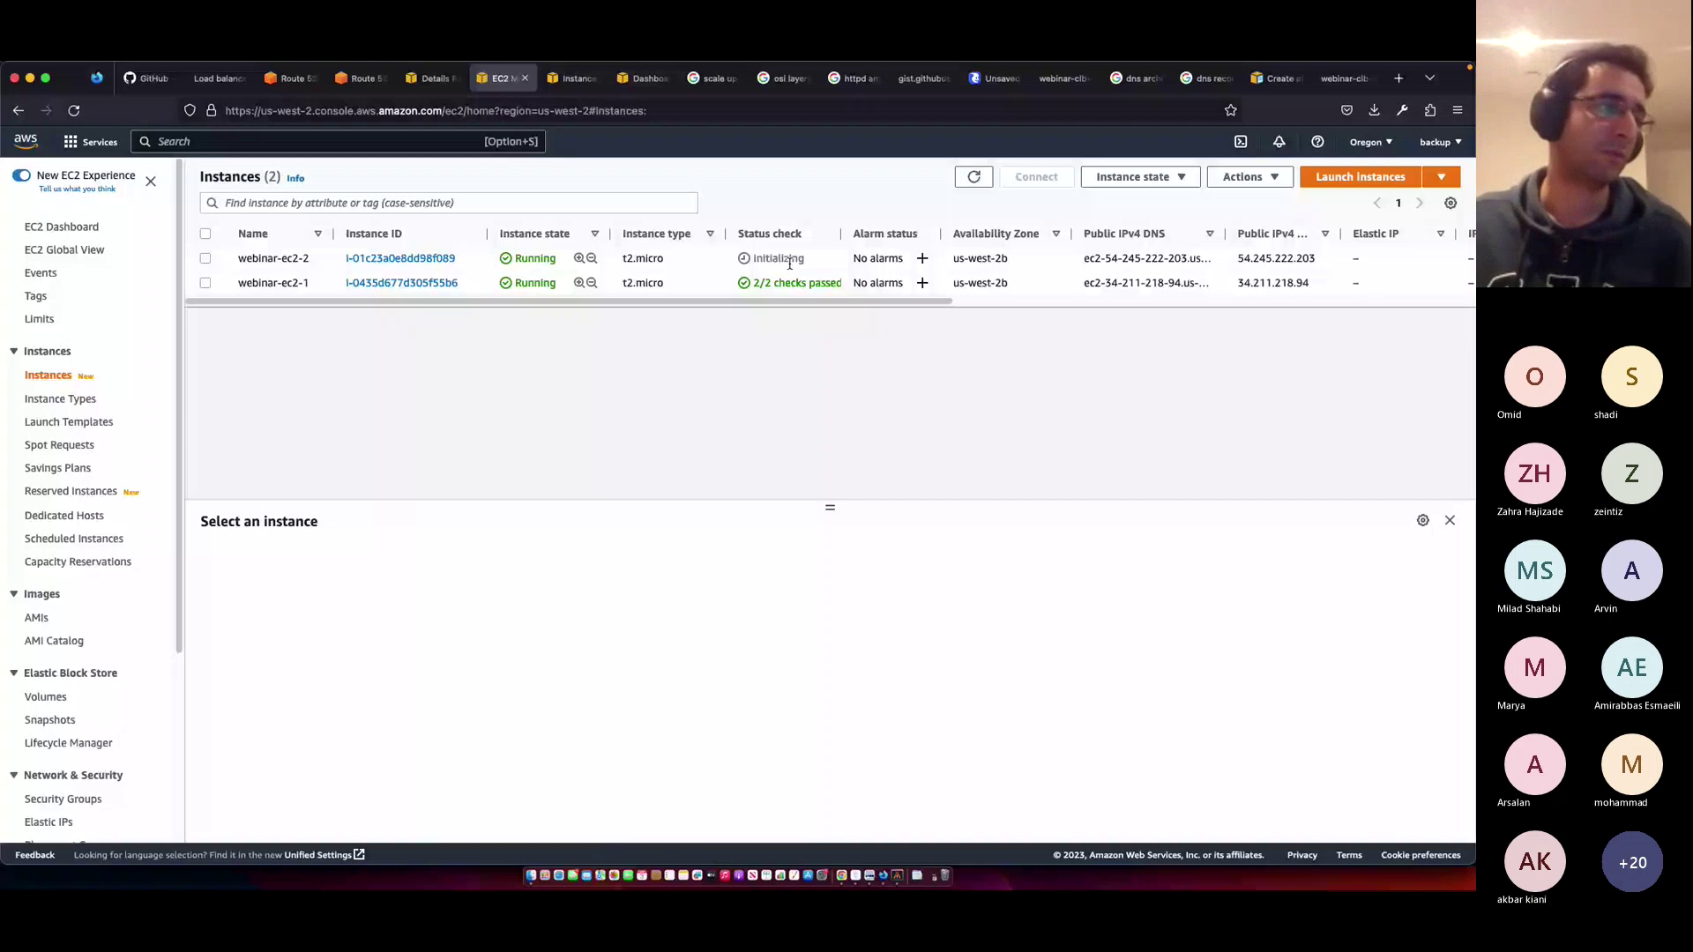
# - Search the web for "nuke aws" in a new browser tab and look through the rebuy-de/aws-nuke GitHub repository
pyautogui.press('super+t')
pyautogui.write('nuke')
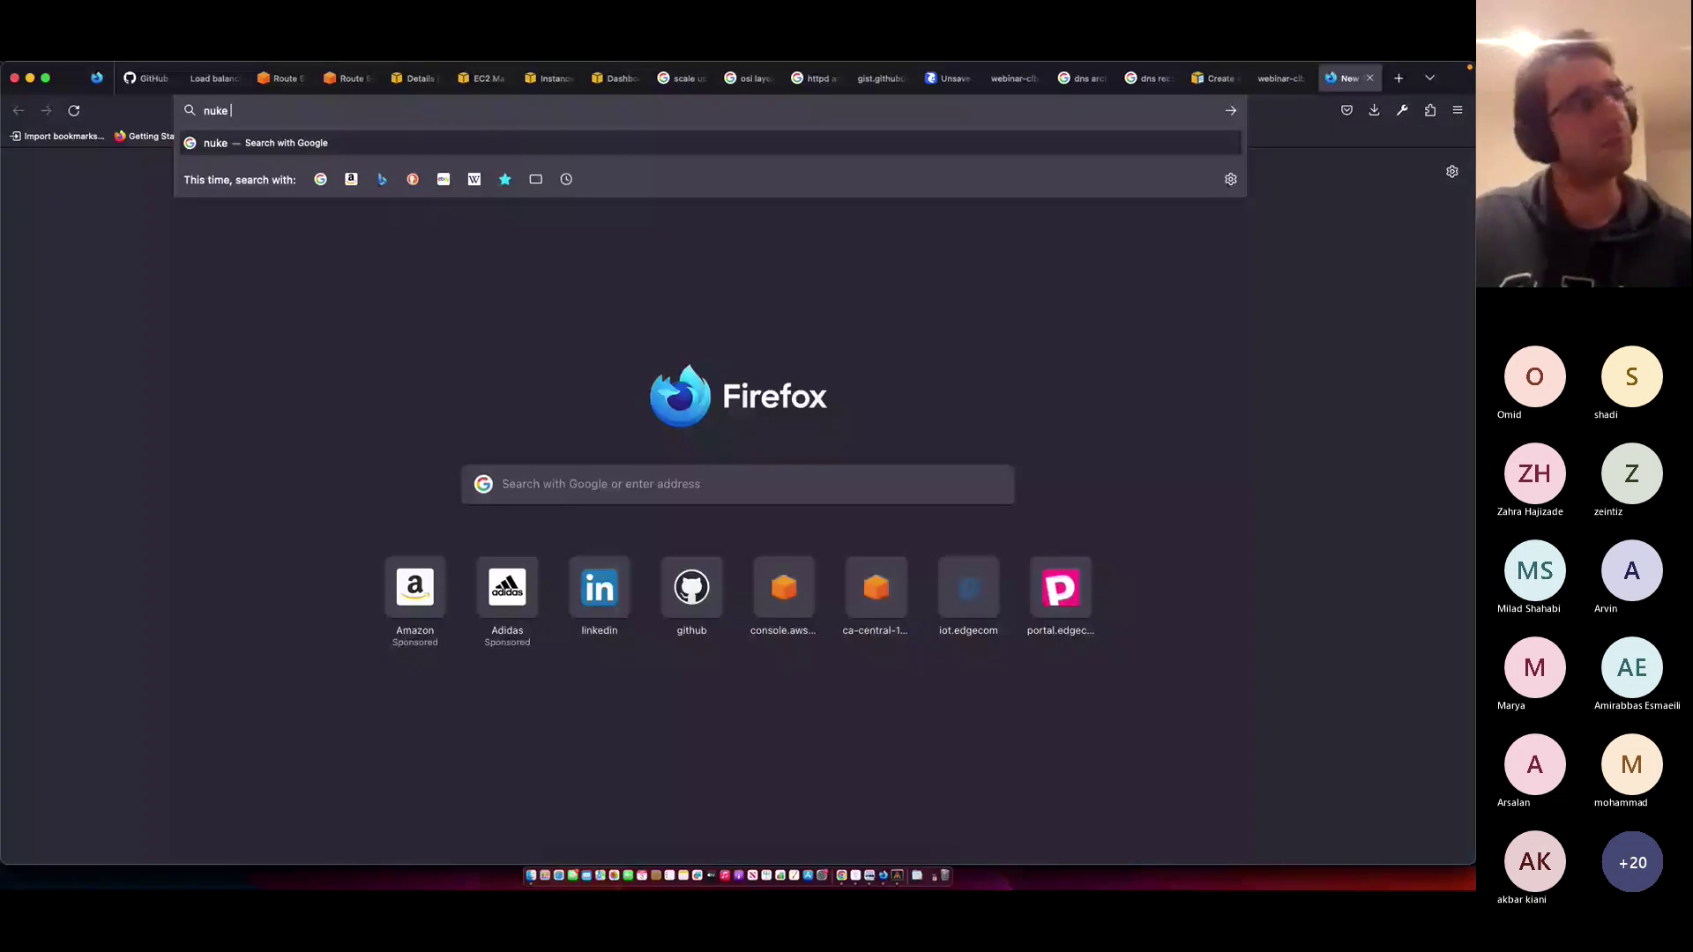
pyautogui.write(' aws')
pyautogui.press('Return')
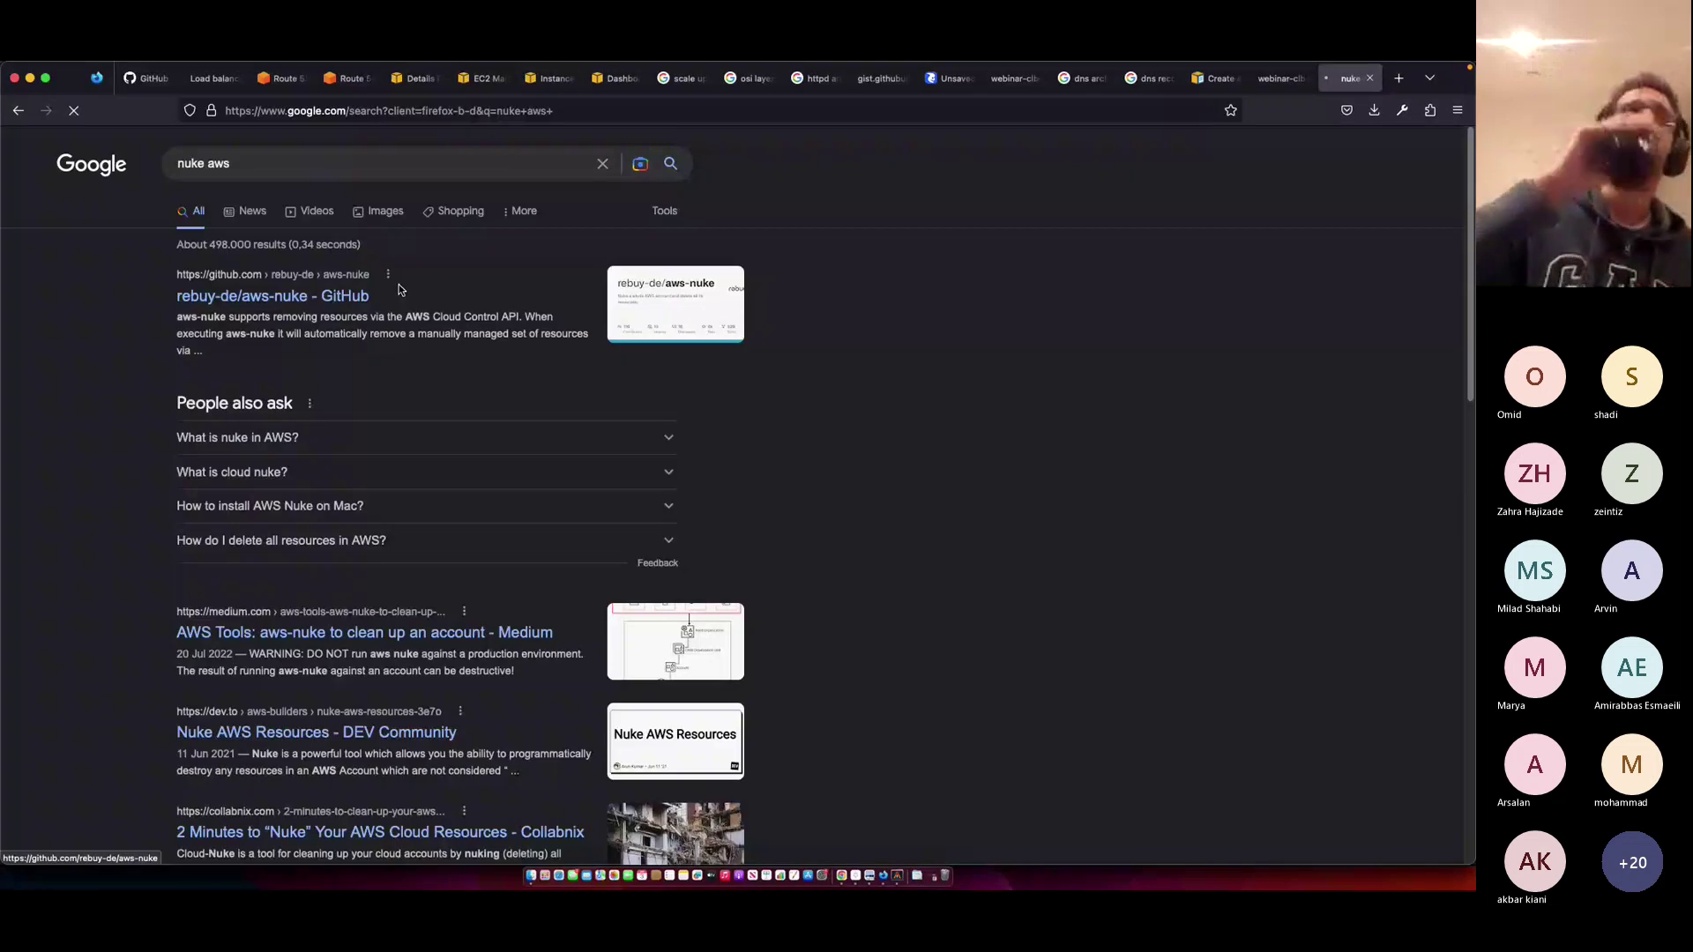
pyautogui.click(399, 289)
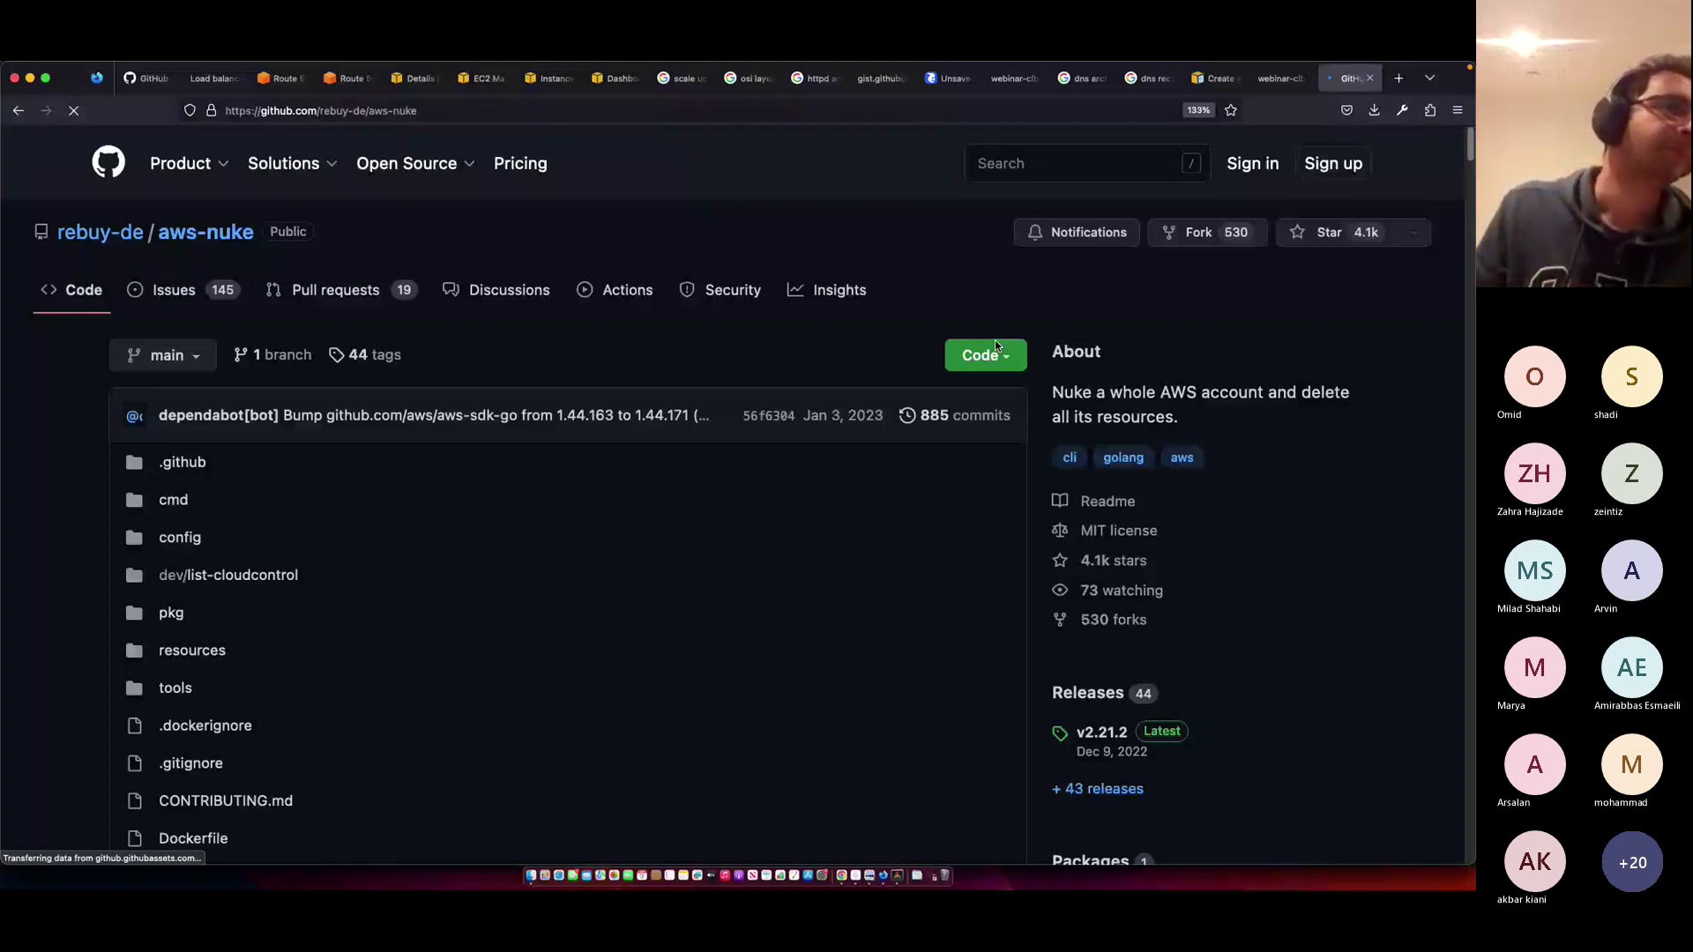
pyautogui.scroll(-10, 995, 341)
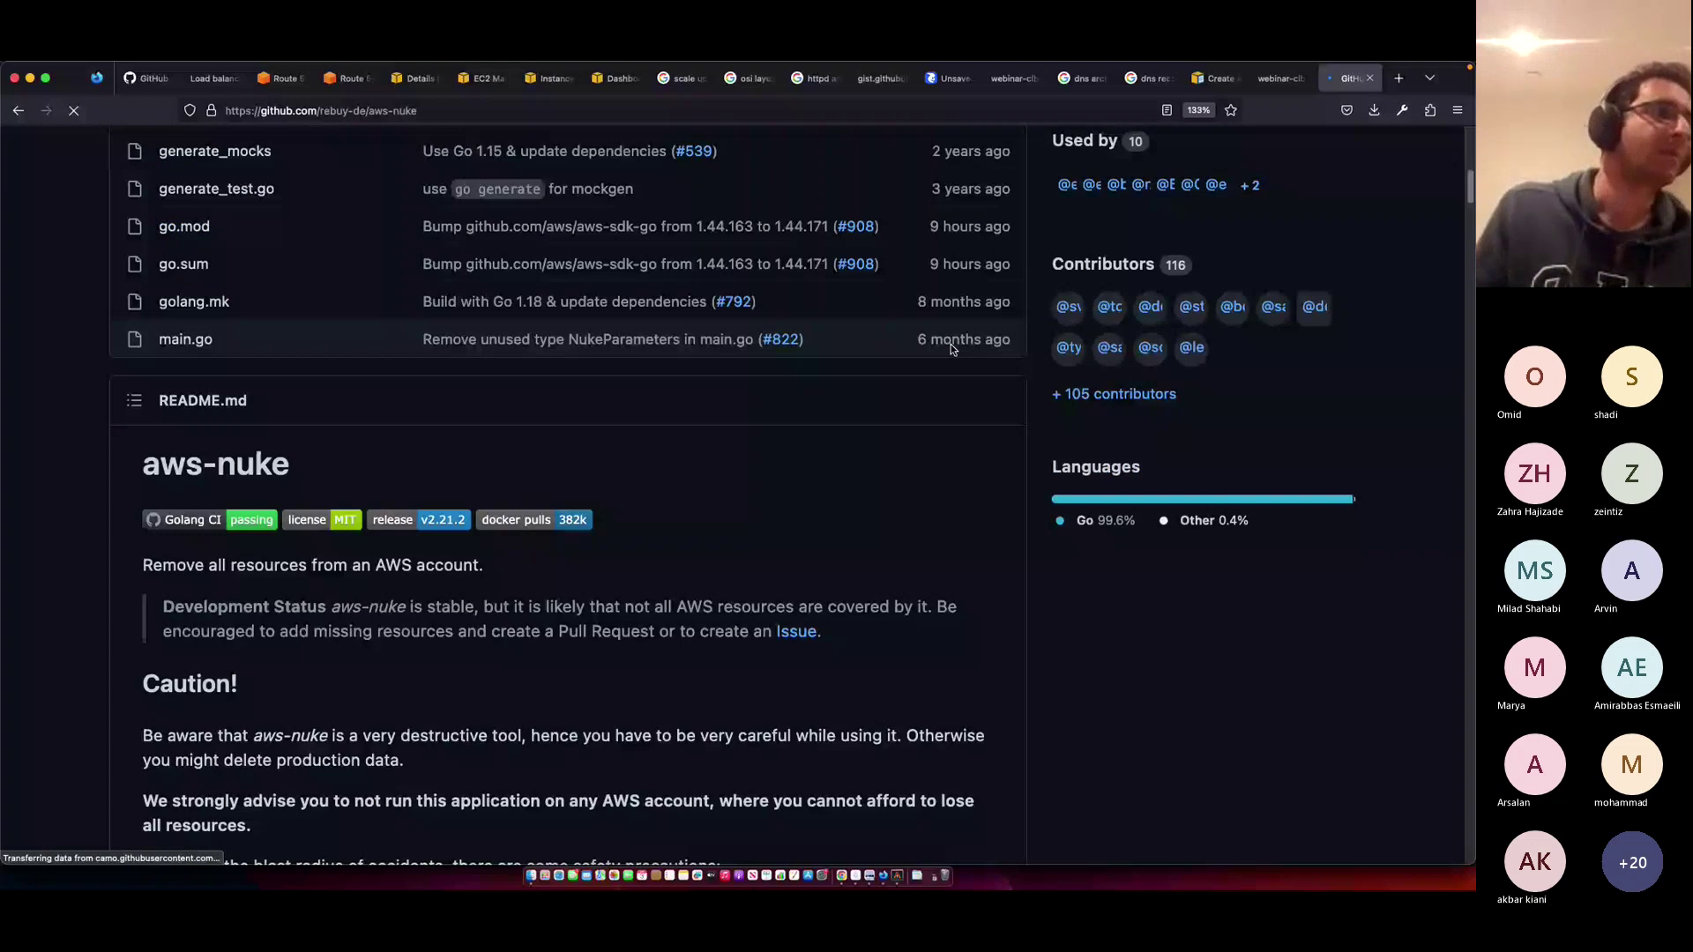
pyautogui.scroll(10, 950, 344)
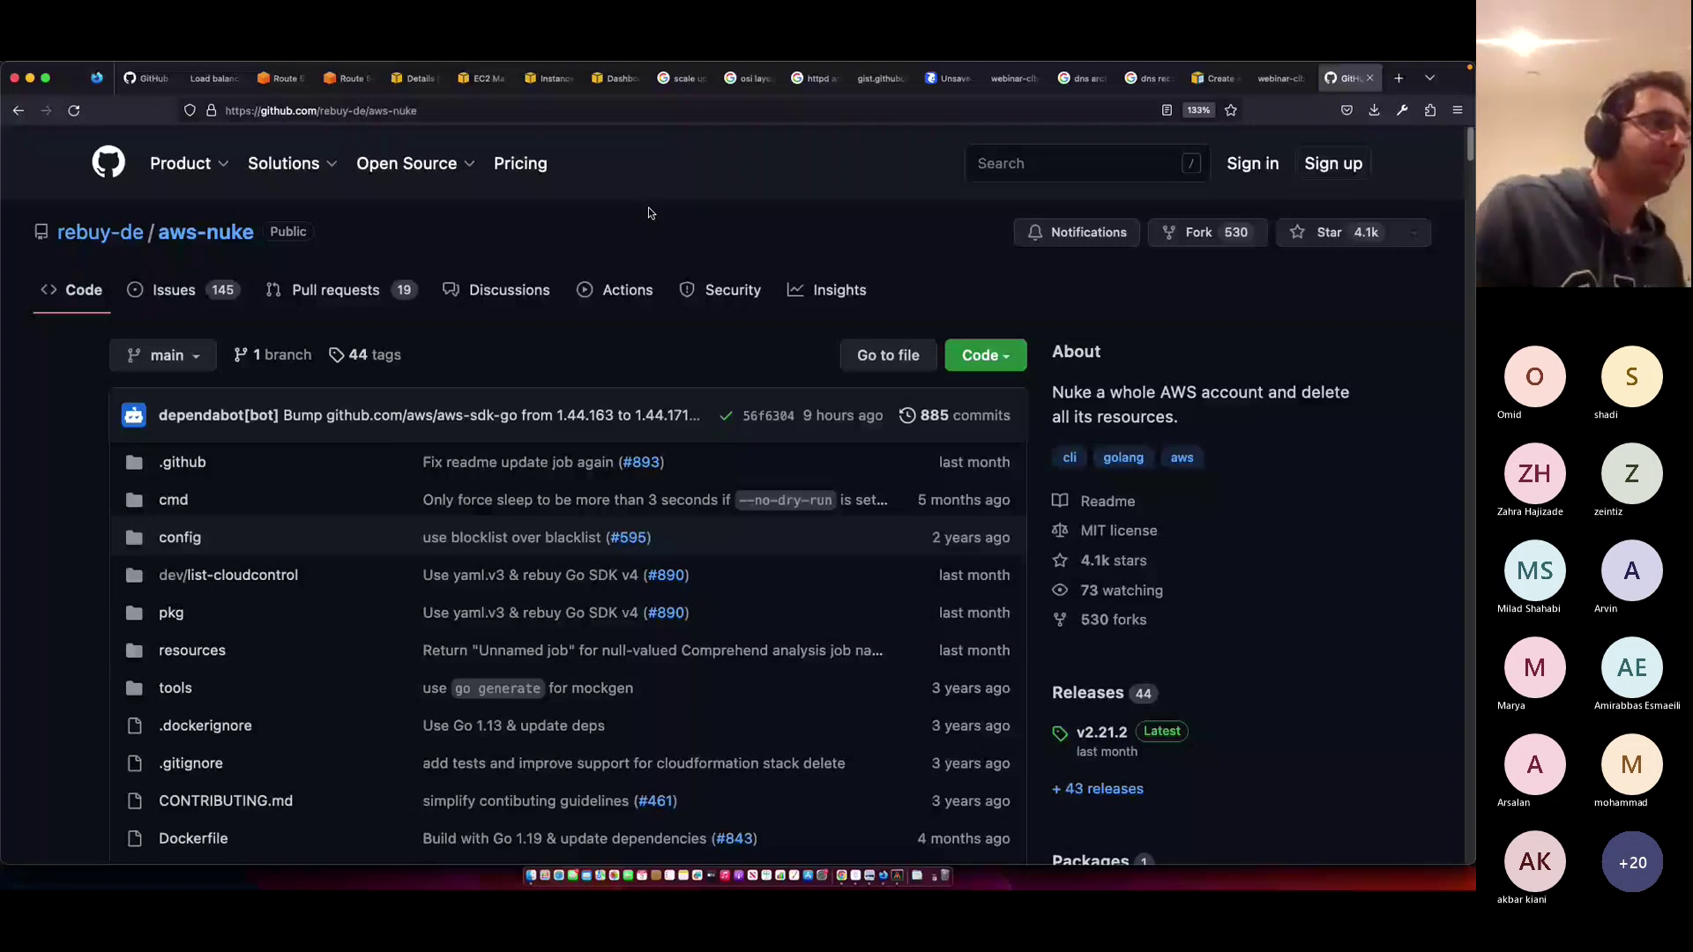
# - From the EC2 console, list the load balancers and open the details of webinar-clb in a separate browser tab
pyautogui.press('super+6')
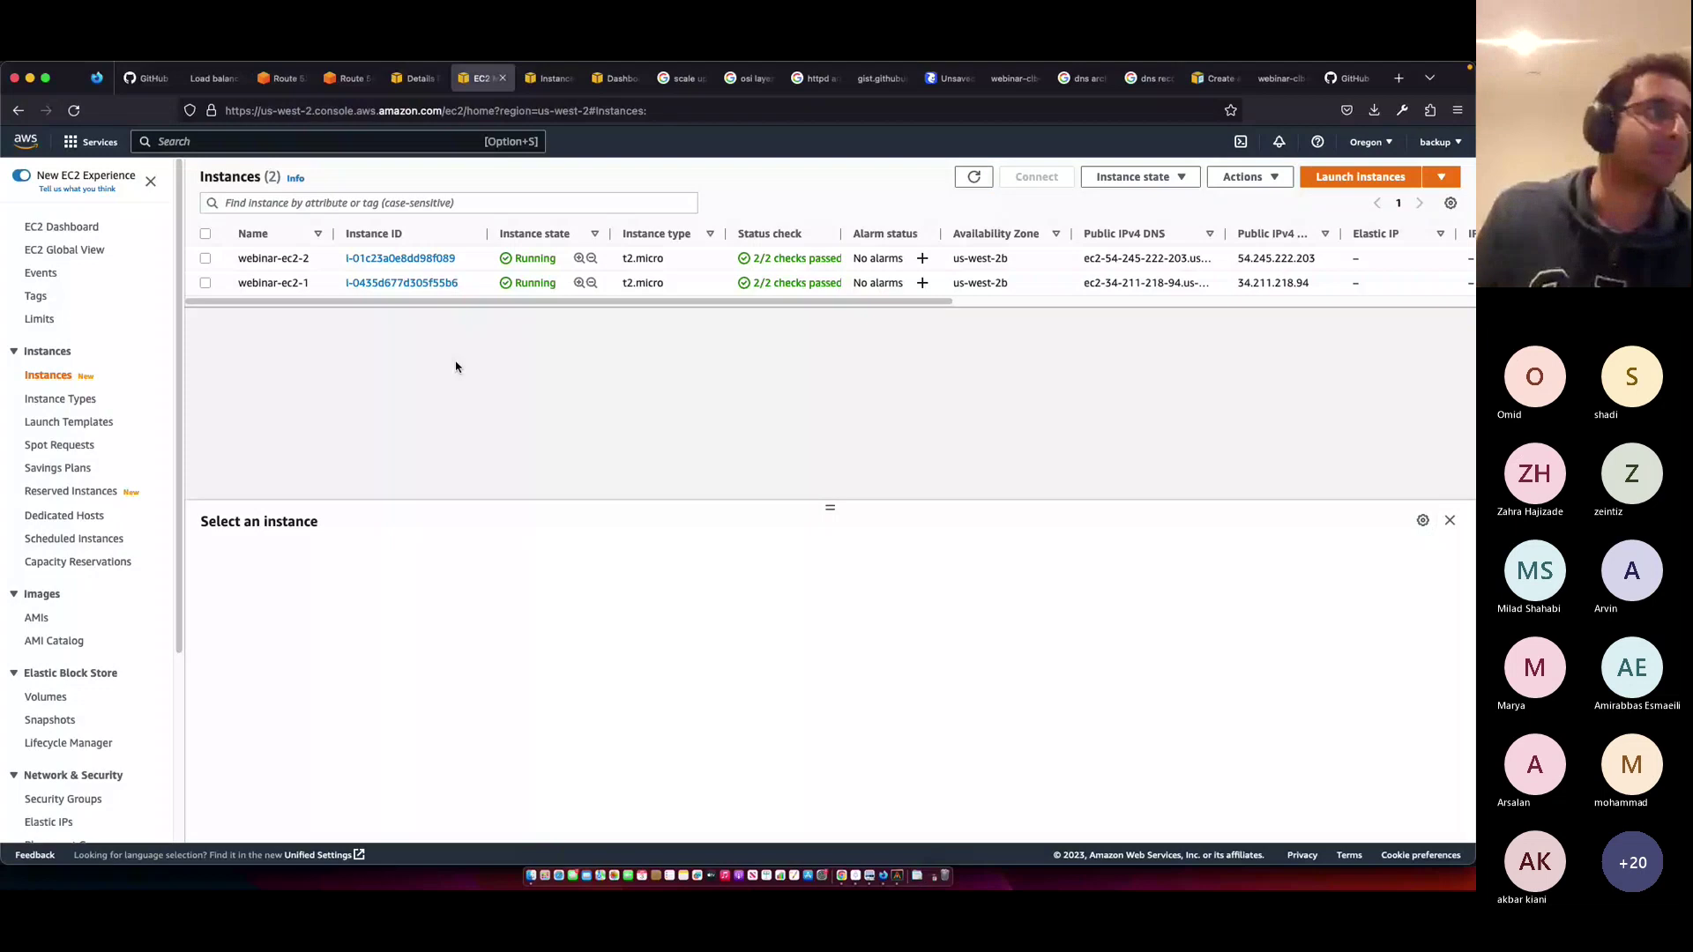
pyautogui.scroll(-5, 80, 727)
pyautogui.click(66, 699)
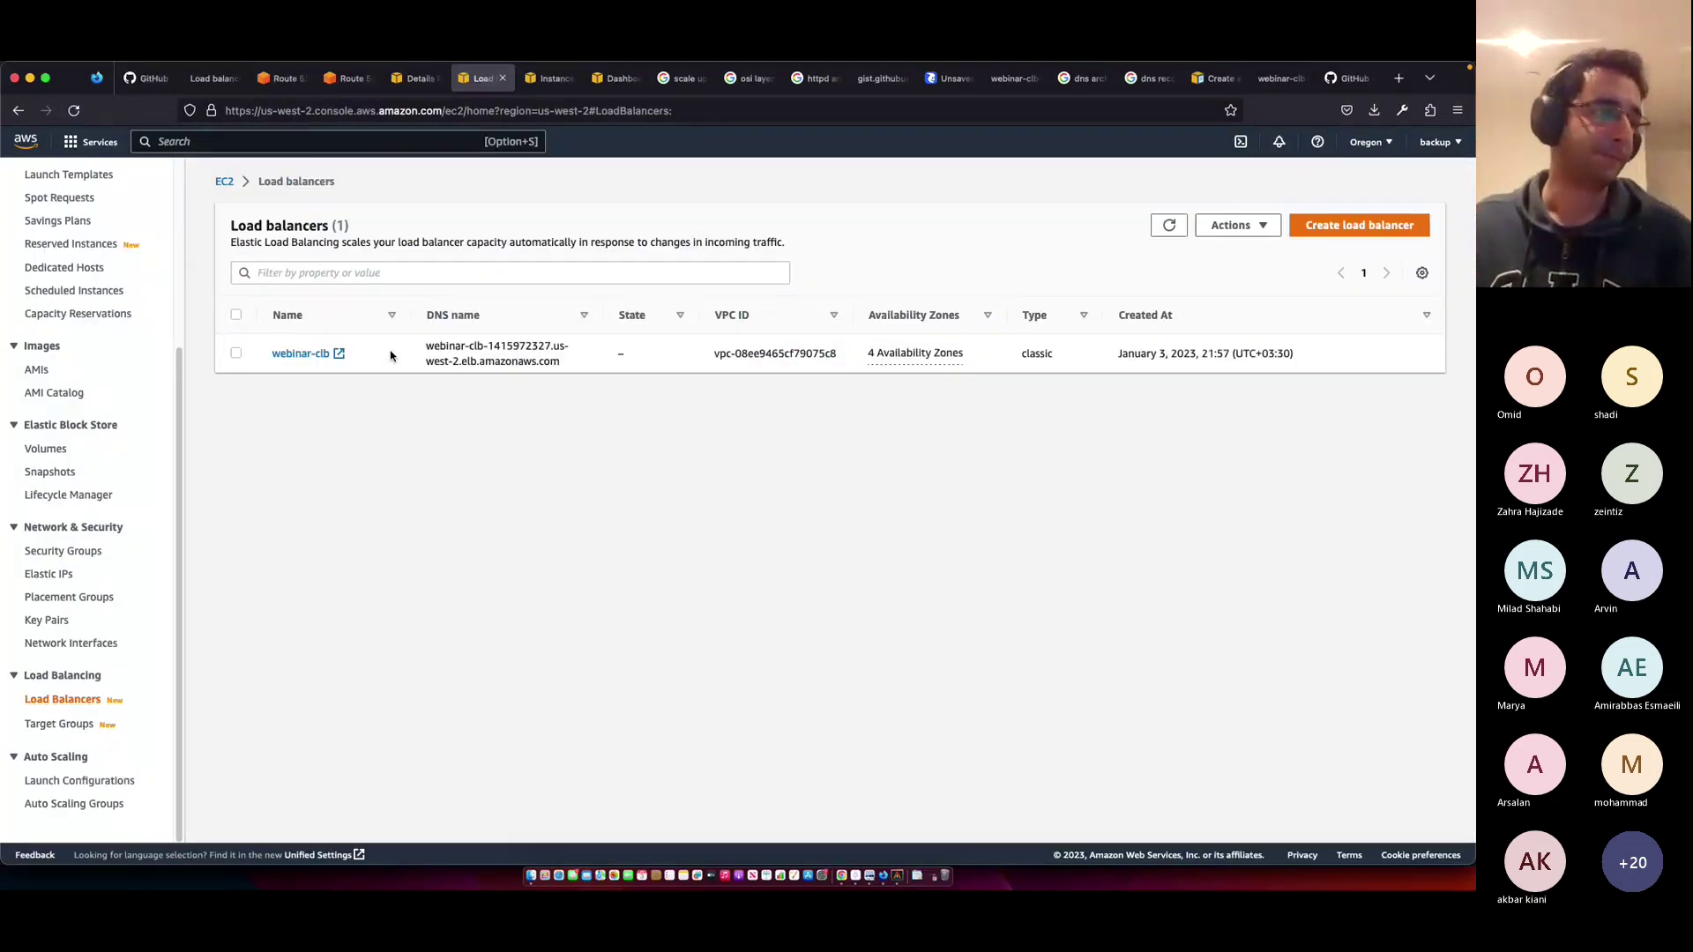
pyautogui.keyDown('super'); pyautogui.click(305, 356); pyautogui.keyUp('super')
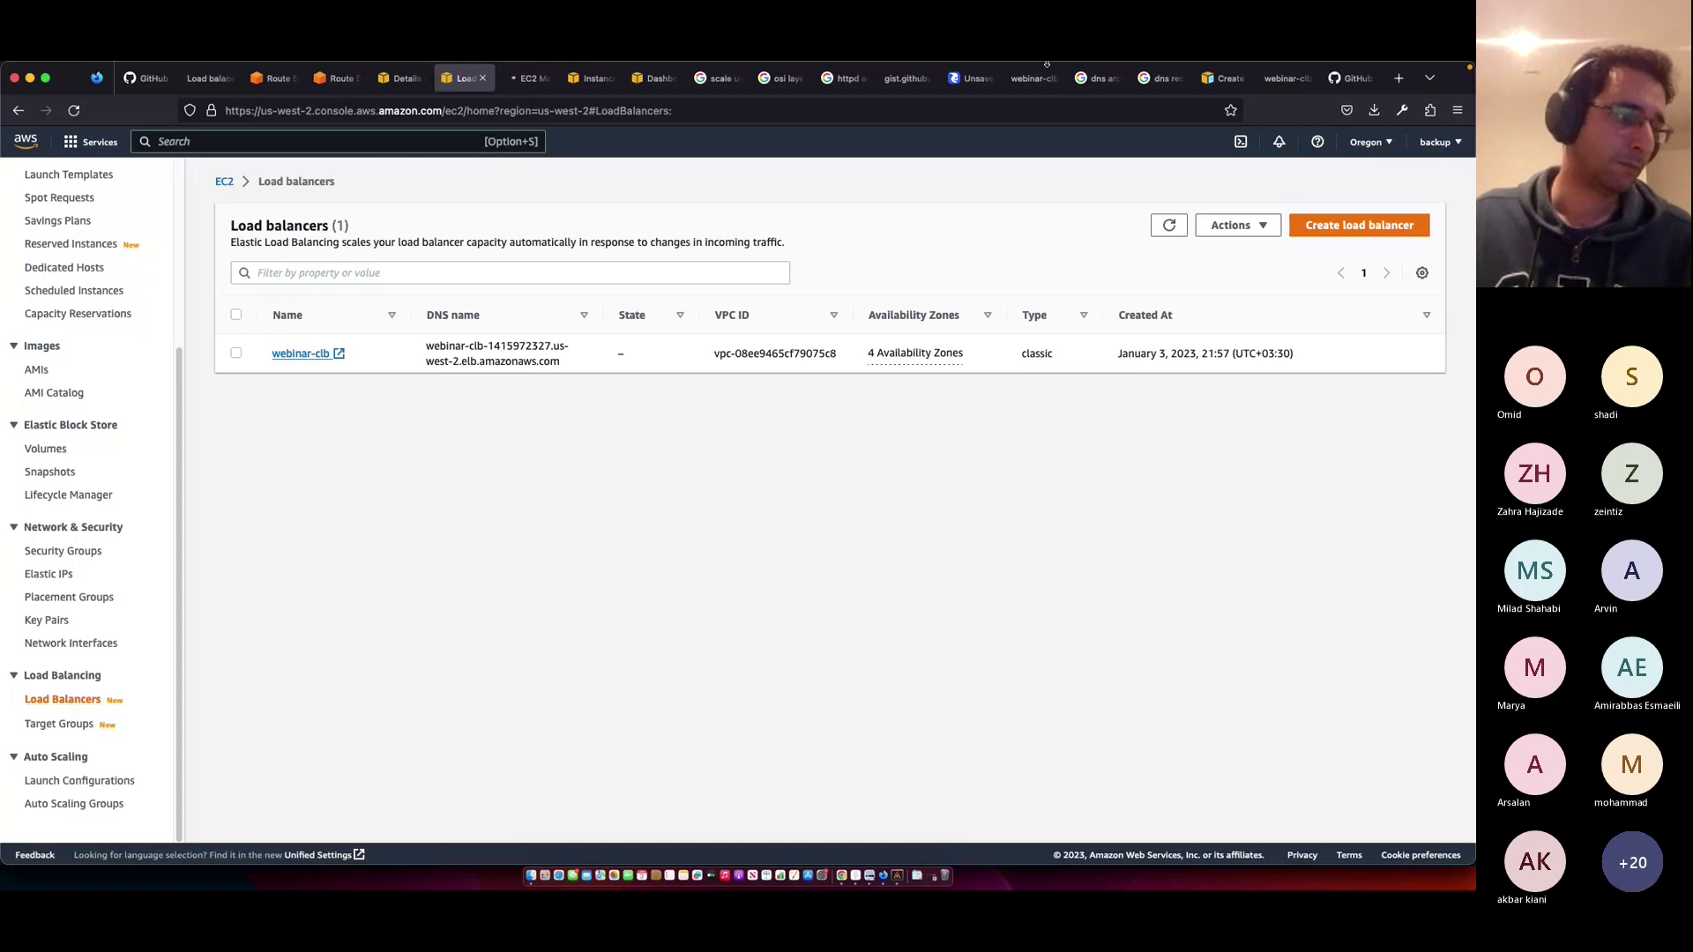
pyautogui.click(533, 78)
# - Add the instance webinar-ec2-2 to the load balancer webinar-clb alongside webinar-ec2-1 and save the change
pyautogui.click(311, 234)
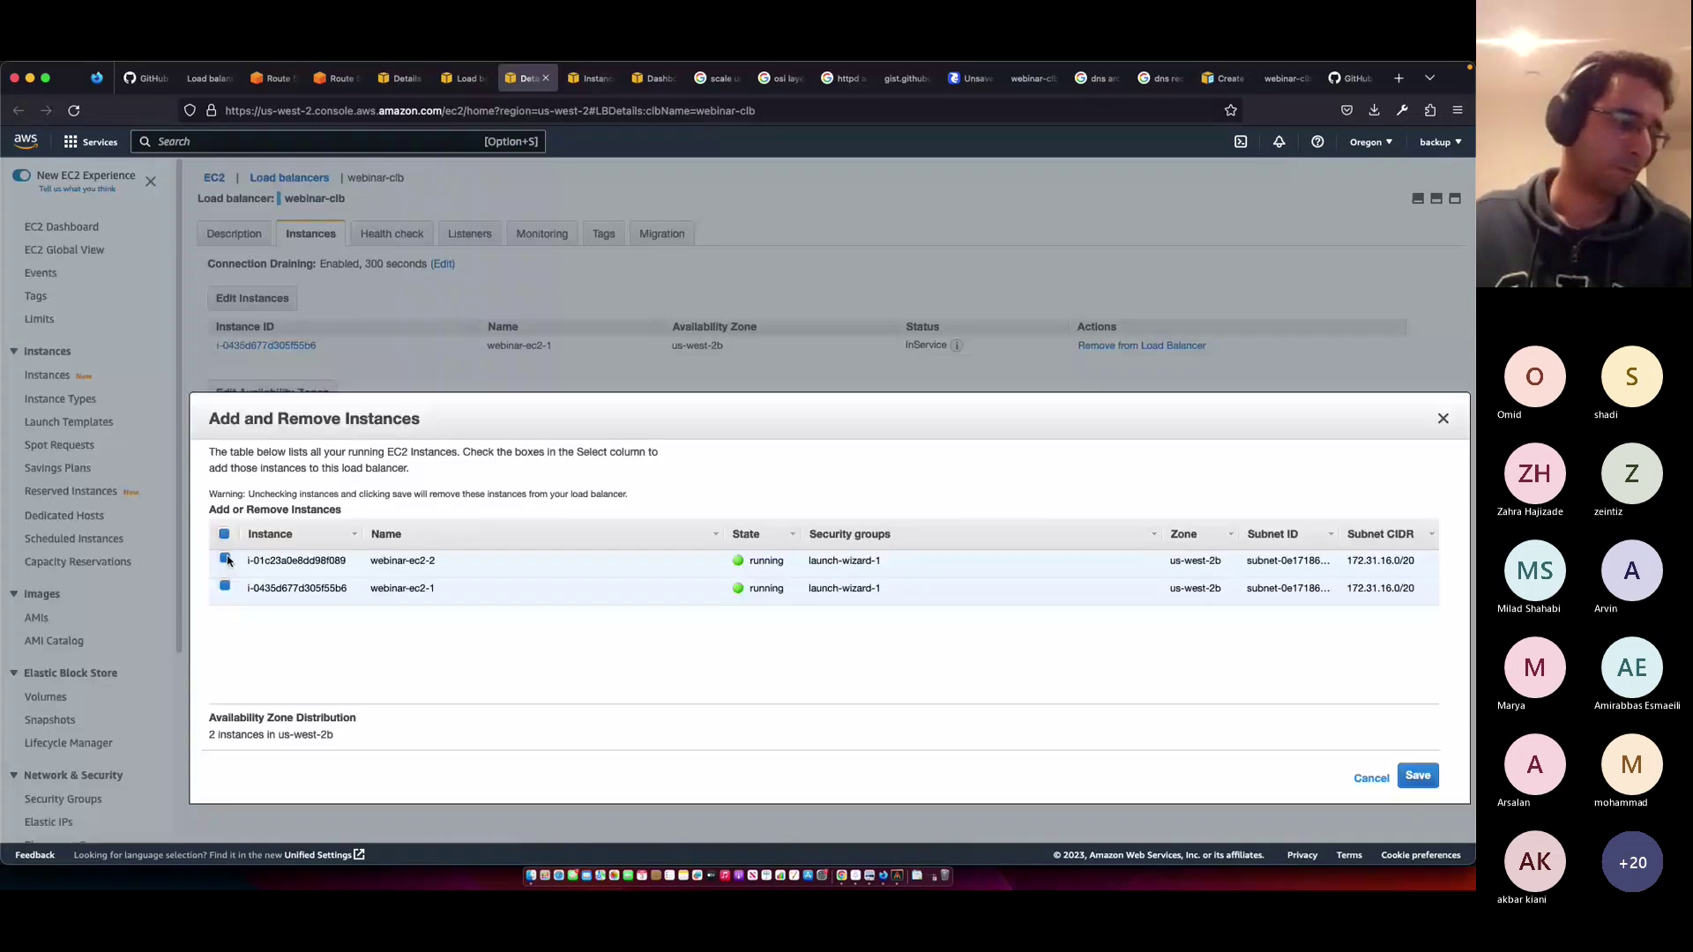
pyautogui.moveTo(1475, 406); pyautogui.dragTo(1145, 406)
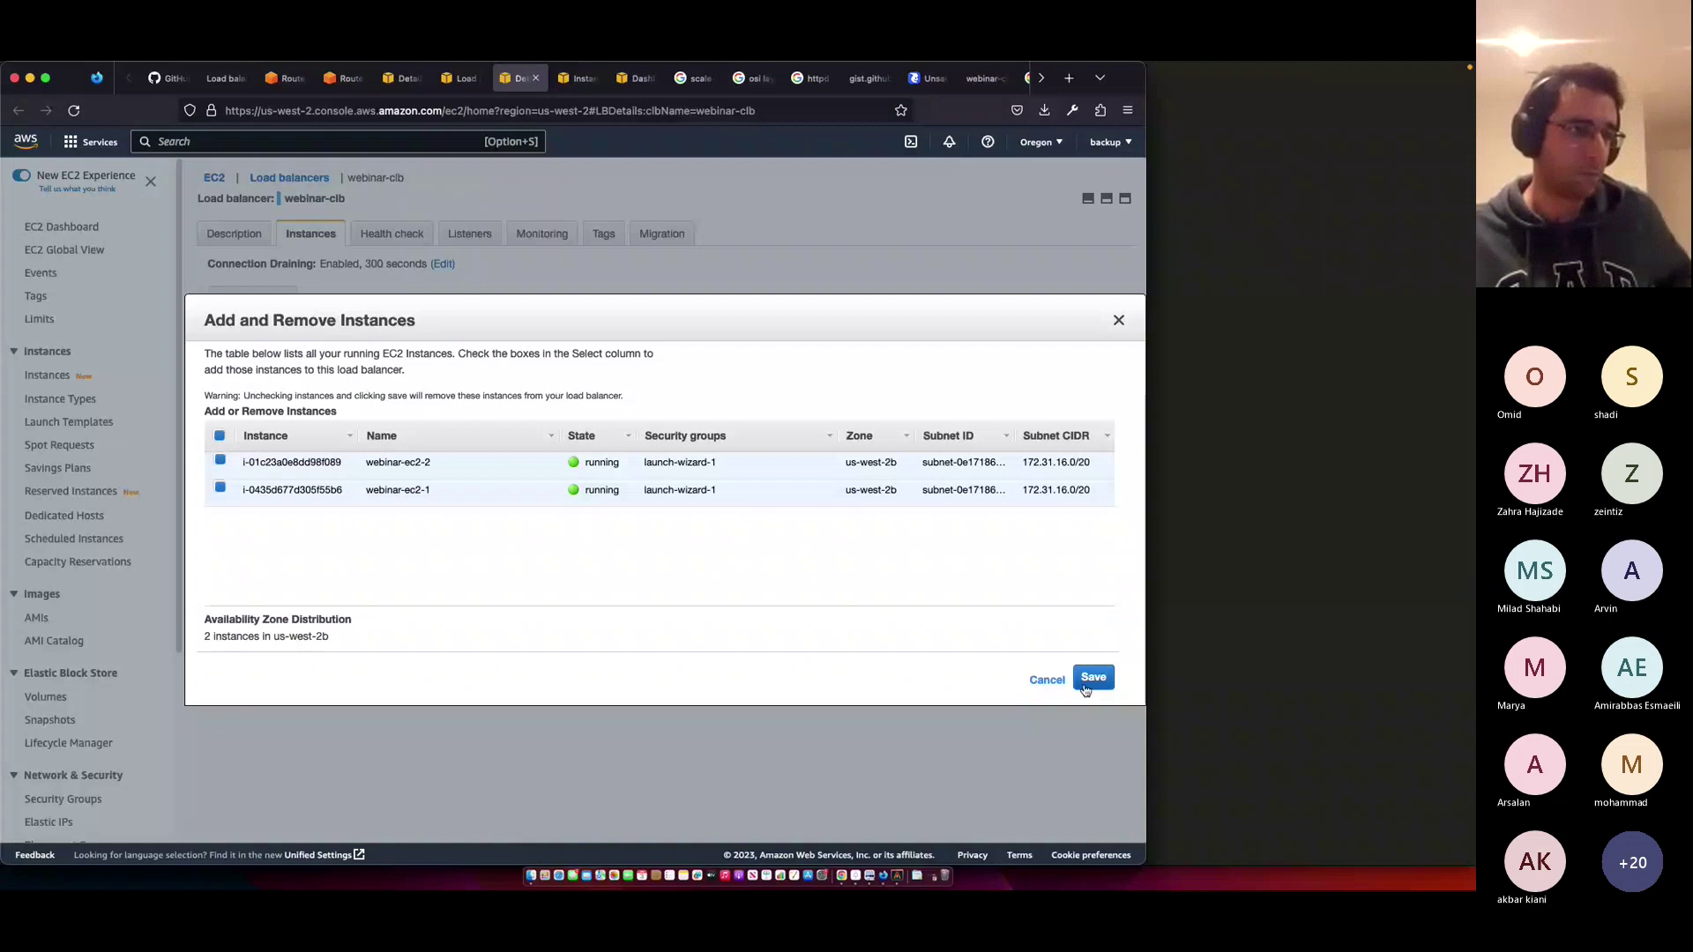
pyautogui.click(1086, 691)
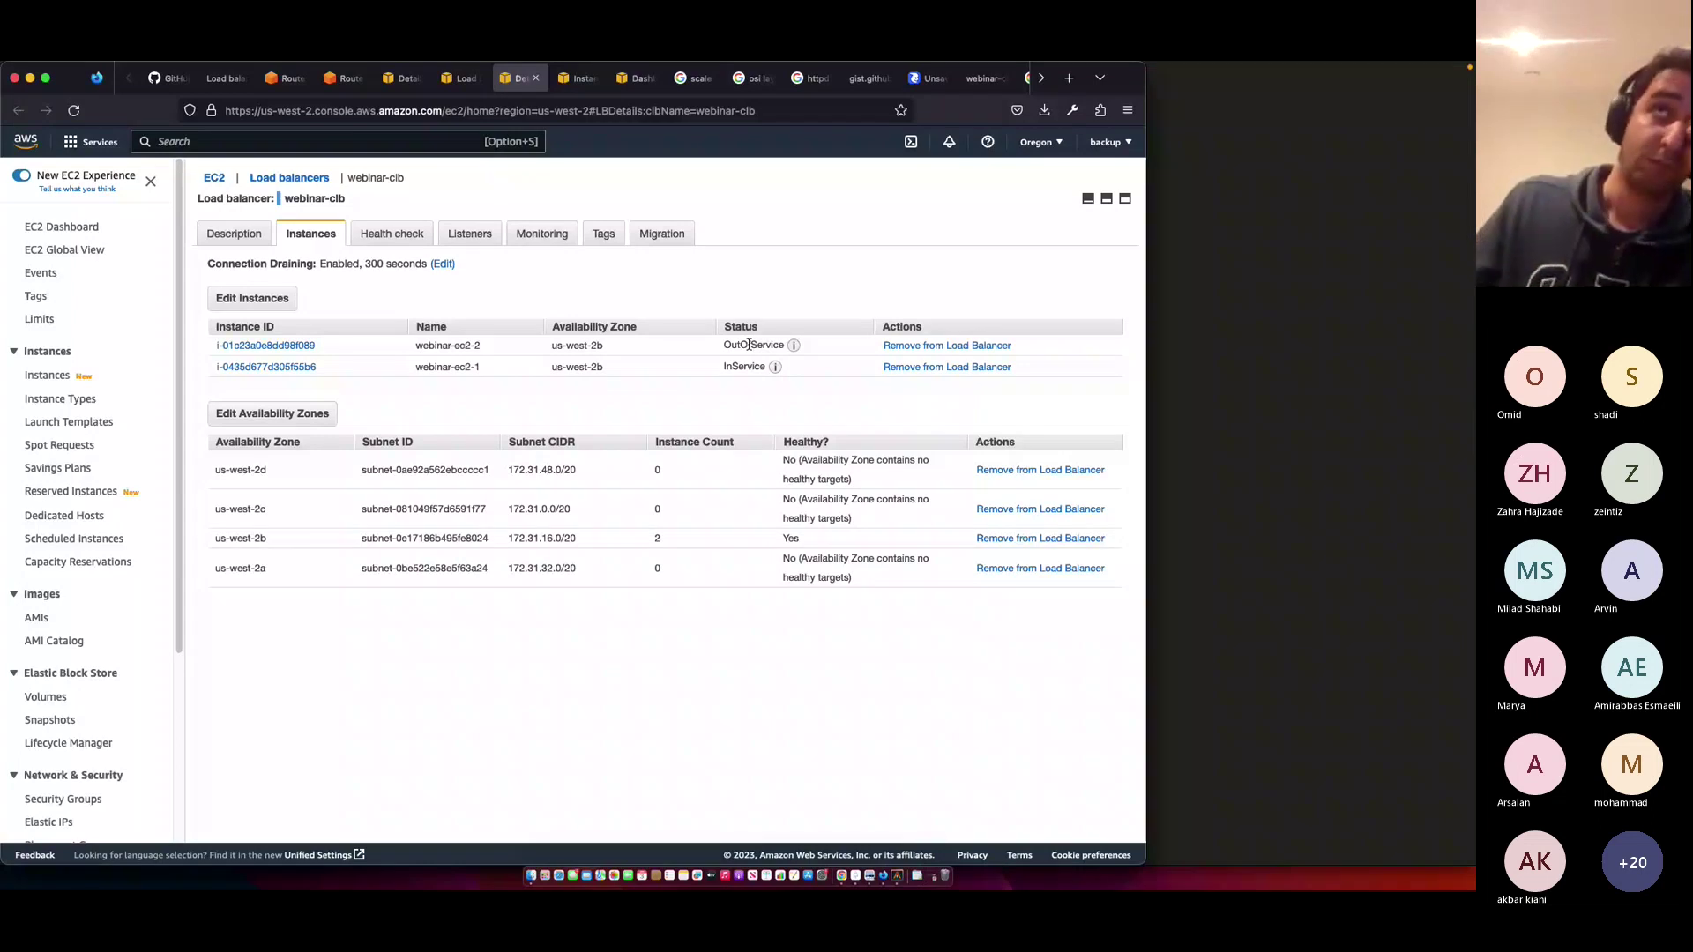
# - Switch to the Kleki drawing and erase the uppermost server circle and the blue server with its arrow at size 60
pyautogui.click(926, 78)
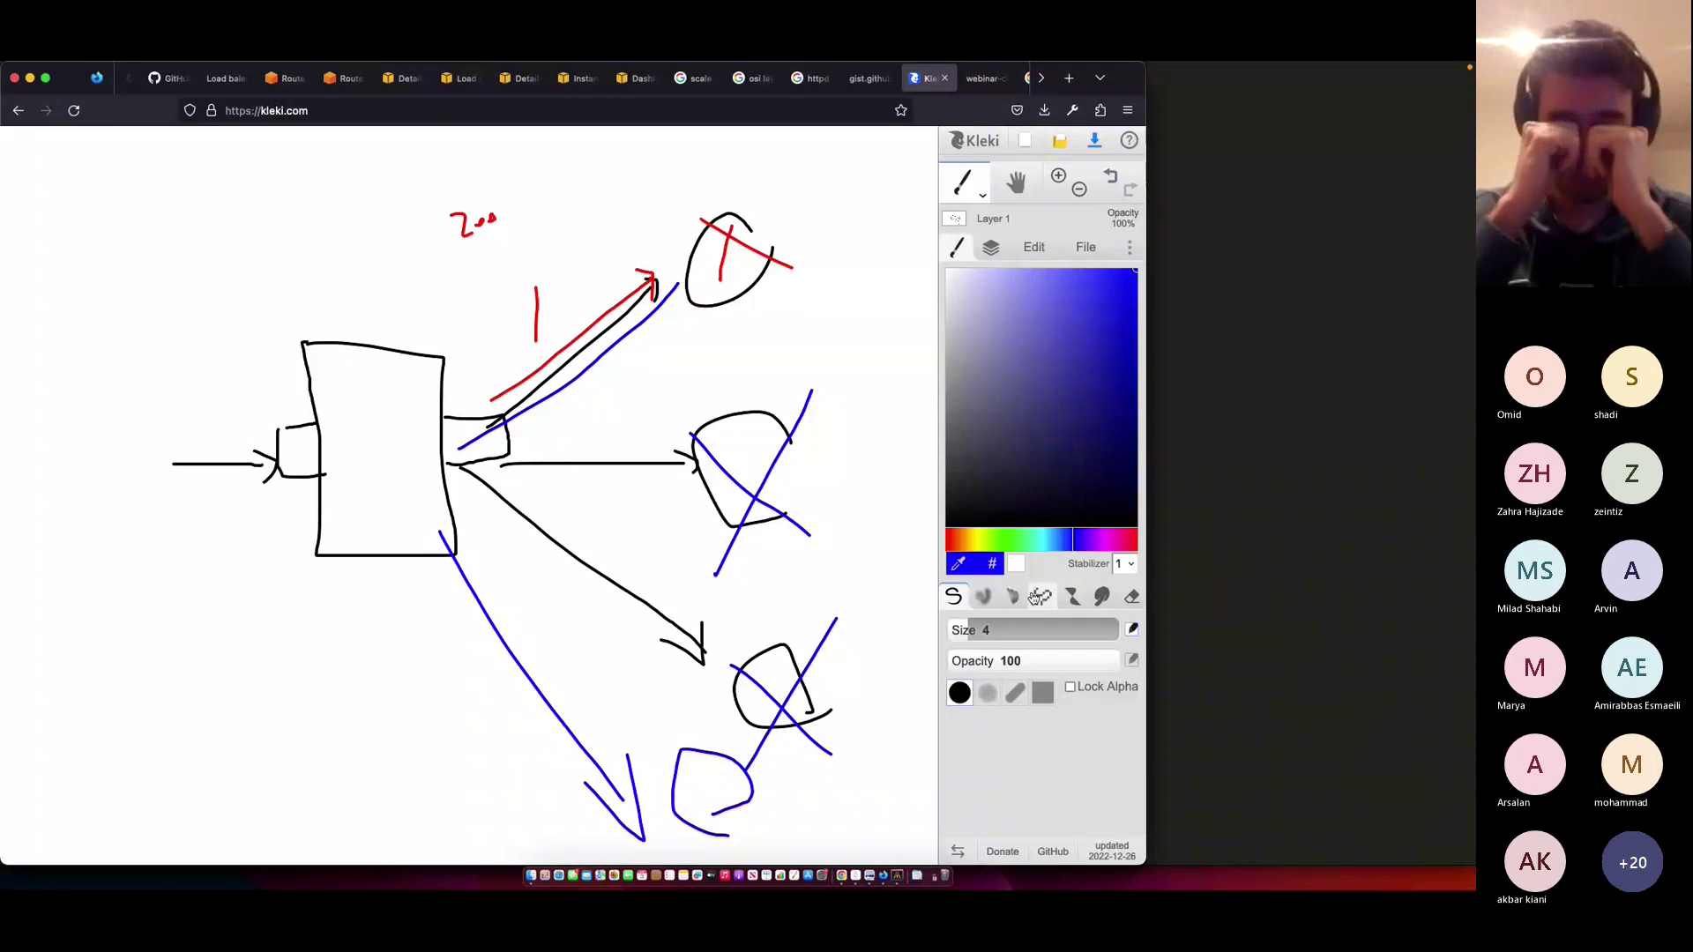
pyautogui.click(1132, 597)
pyautogui.moveTo(723, 255)
pyautogui.mouseDown()
pyautogui.moveTo(683, 824)
pyautogui.moveTo(726, 785)
pyautogui.mouseUp()
pyautogui.moveTo(727, 786); pyautogui.dragTo(646, 771)
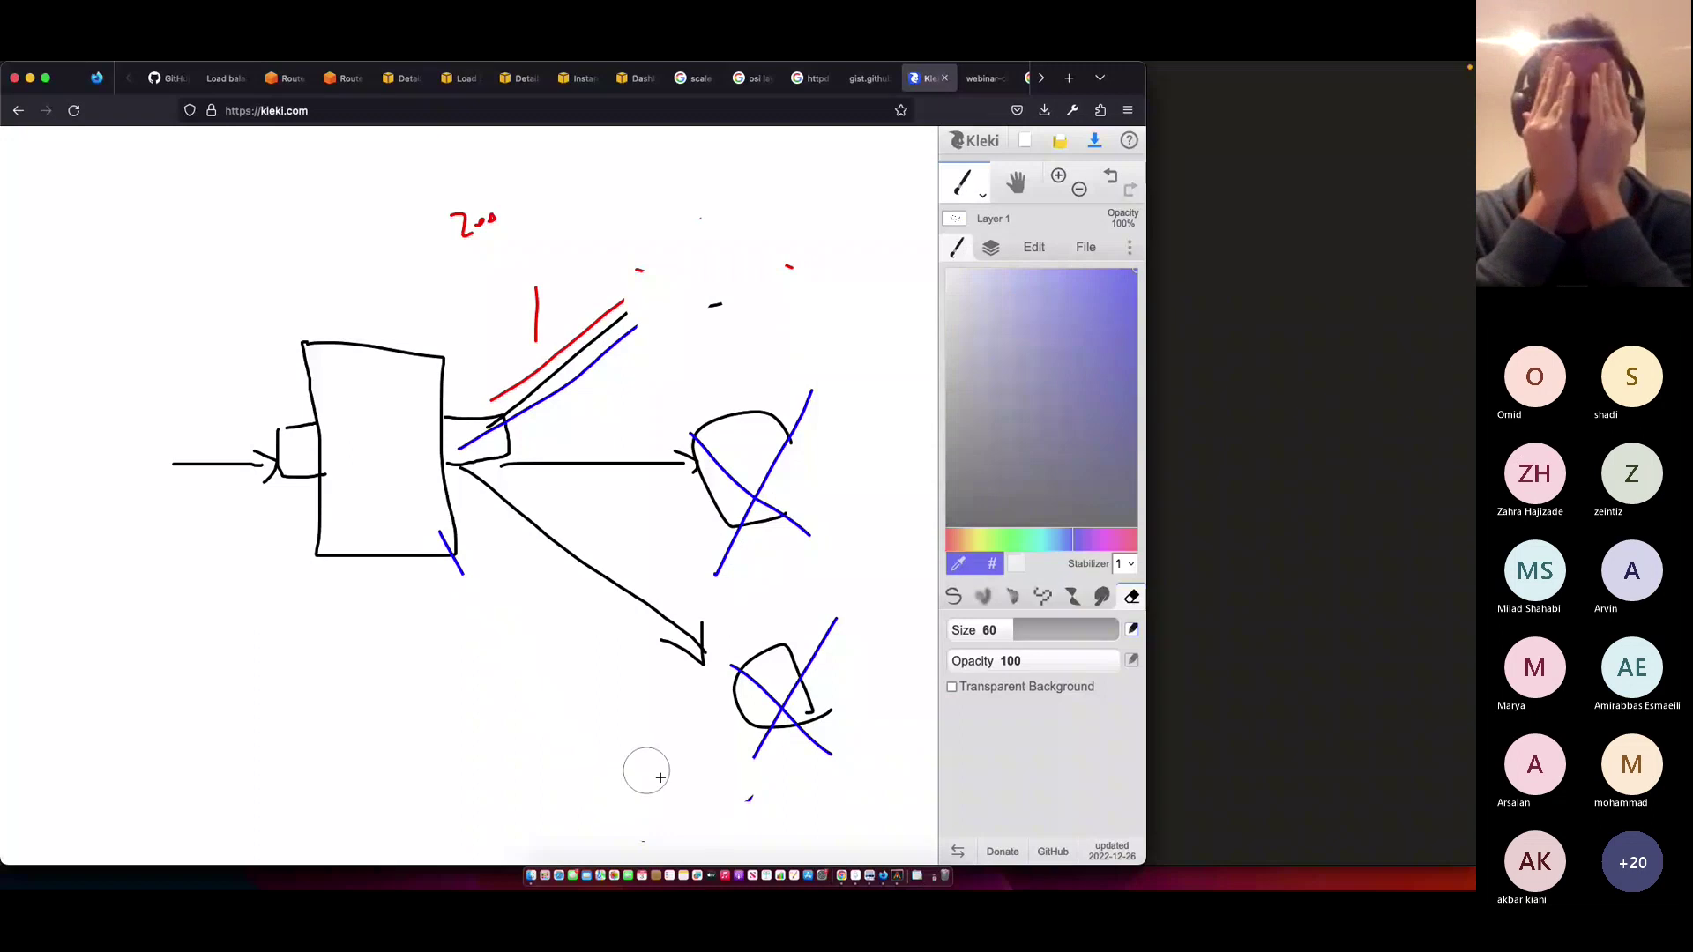
# - Close the outlines of the two remaining server circles with blue pen strokes and draw a blue X above the upper one
pyautogui.click(953, 597)
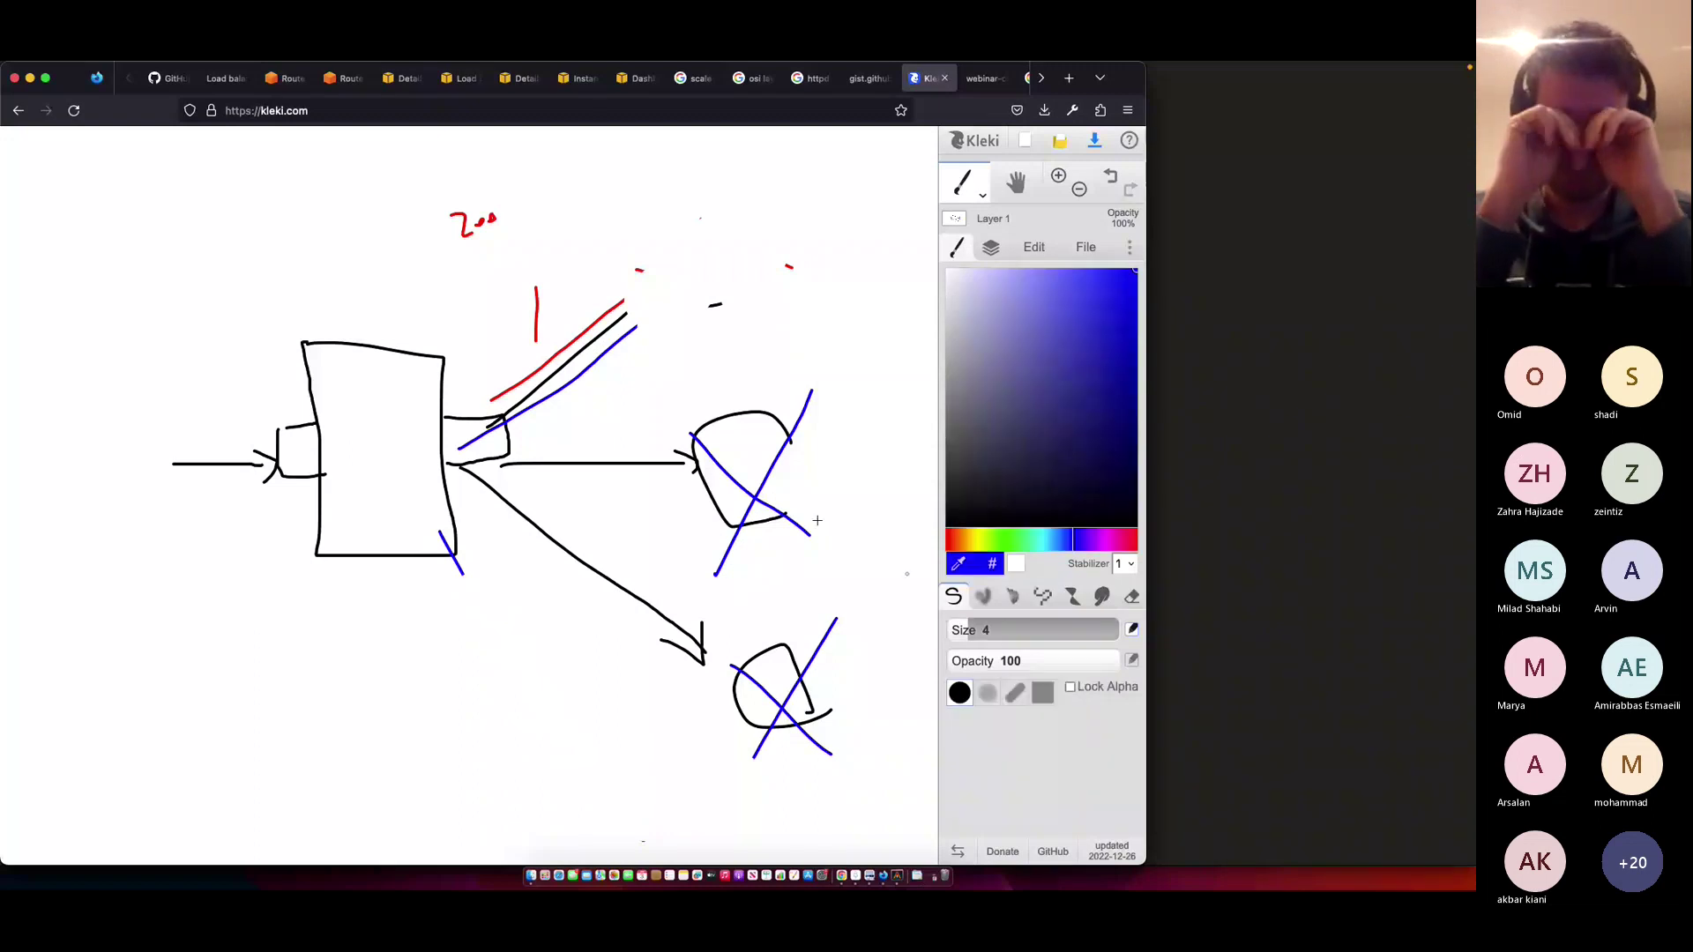
pyautogui.moveTo(791, 440); pyautogui.dragTo(771, 511)
pyautogui.moveTo(793, 660); pyautogui.dragTo(803, 721)
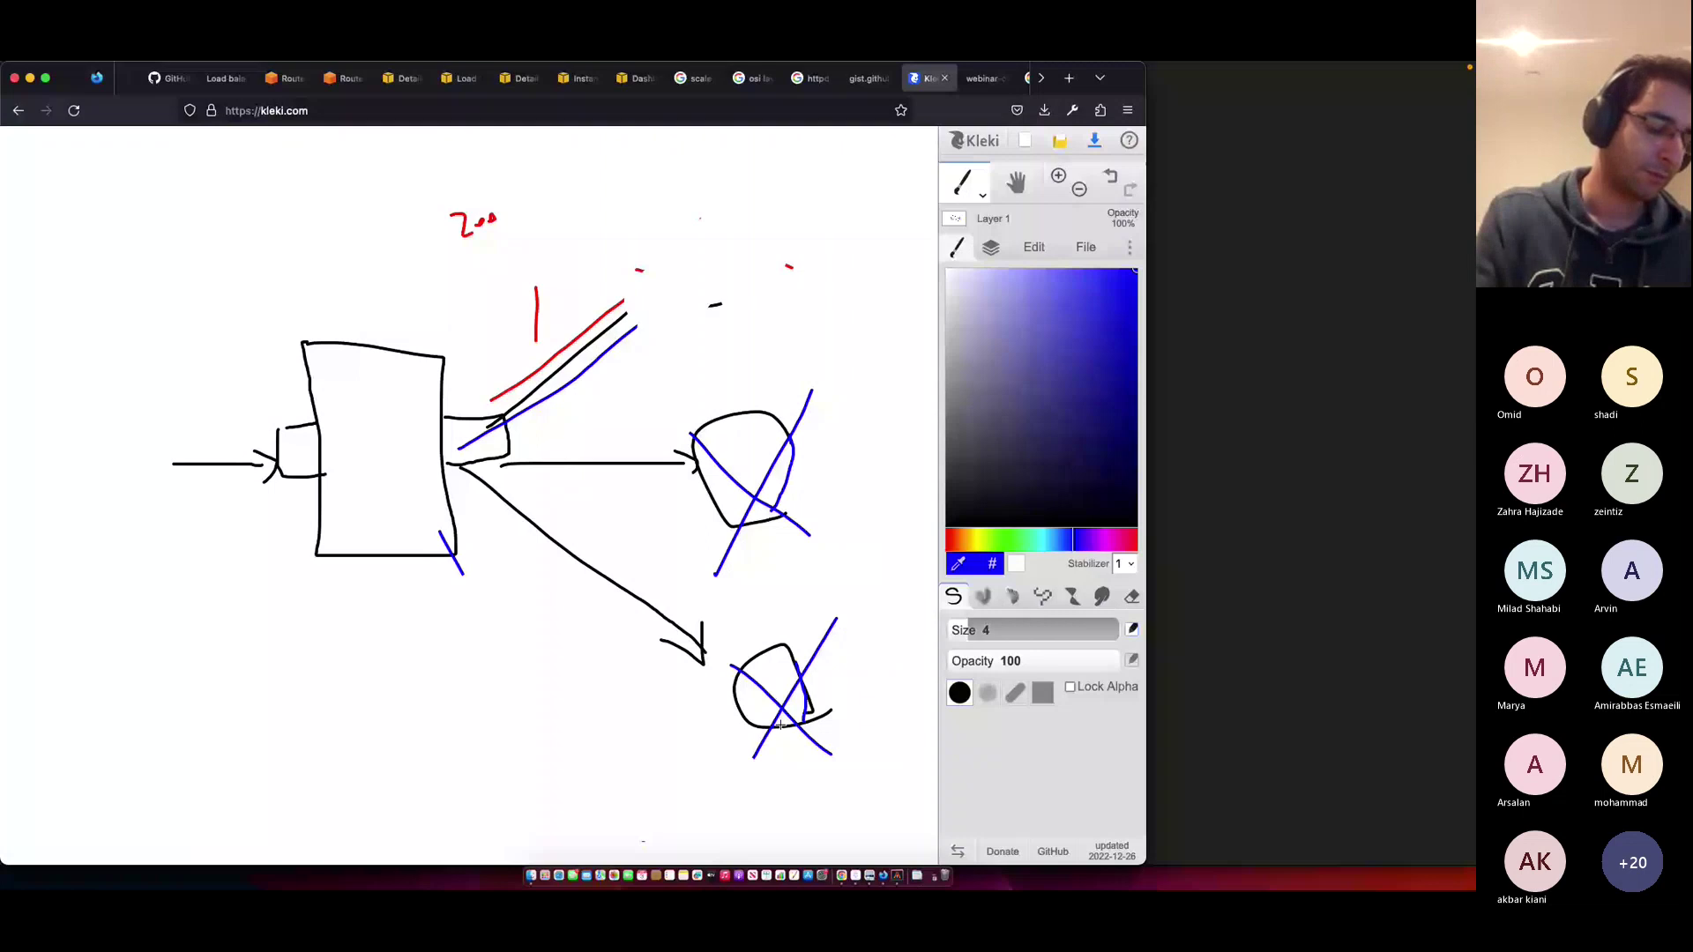
pyautogui.moveTo(697, 366); pyautogui.dragTo(728, 399)
pyautogui.moveTo(726, 354); pyautogui.dragTo(690, 426)
# - Set the pen color to black and draw an arrow from the load balancer box to the upper remaining server circle
pyautogui.click(972, 499)
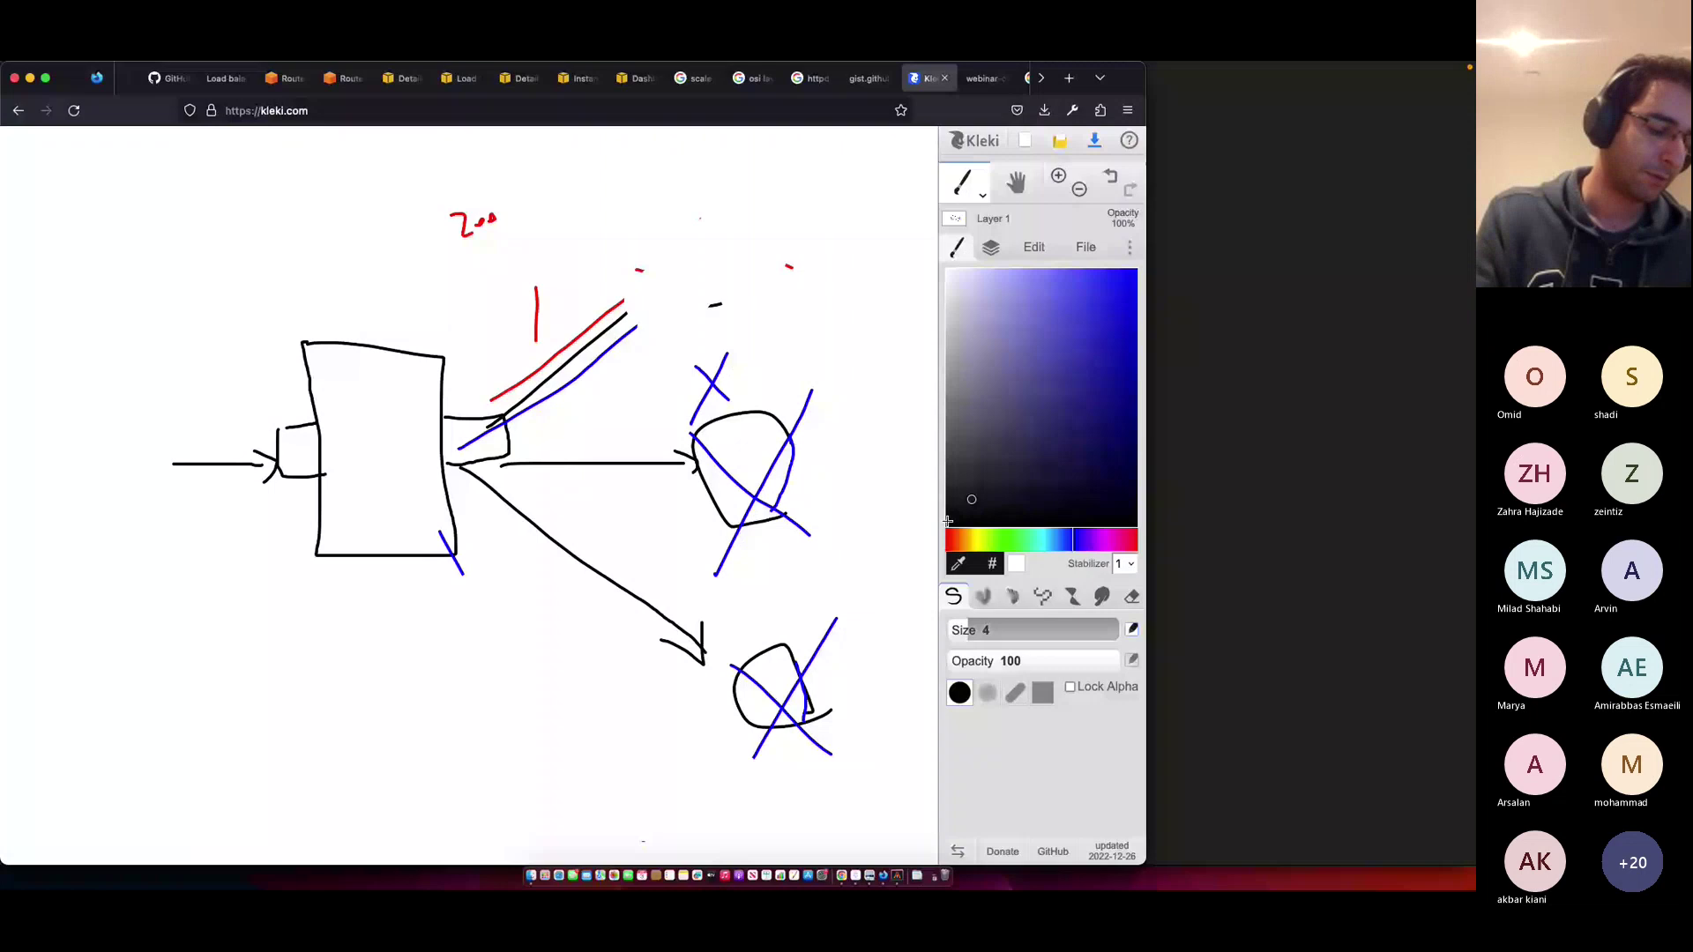
pyautogui.click(948, 521)
pyautogui.moveTo(515, 450); pyautogui.dragTo(677, 454)
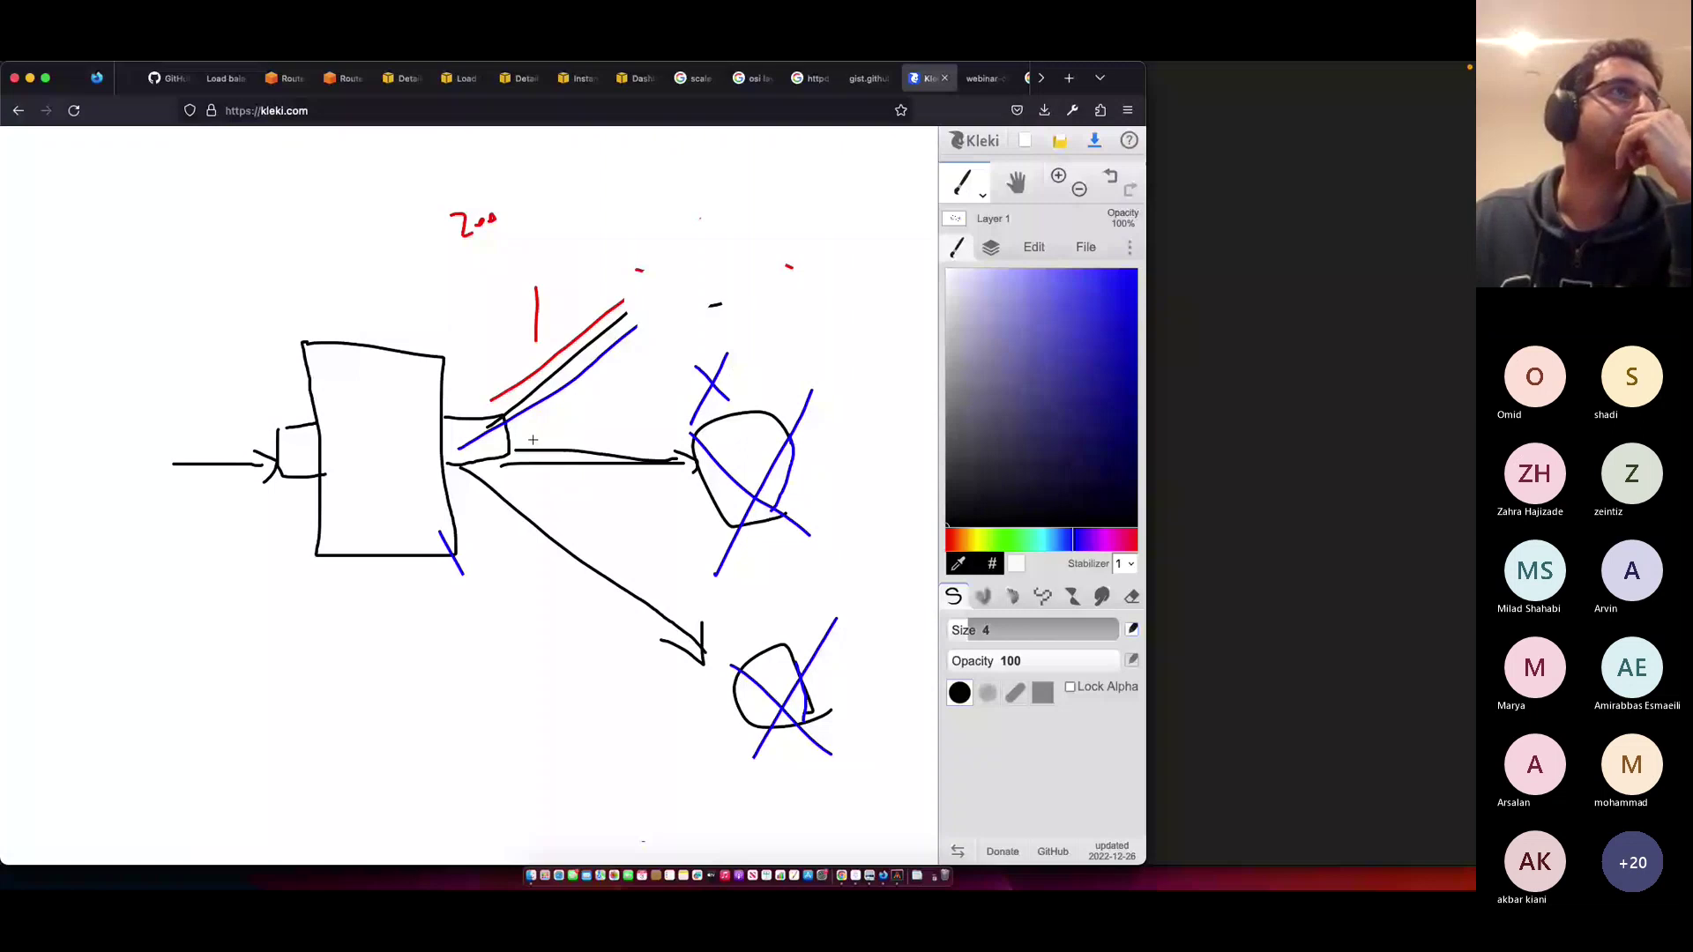
pyautogui.moveTo(494, 450); pyautogui.dragTo(683, 451)
pyautogui.moveTo(631, 429); pyautogui.dragTo(623, 483)
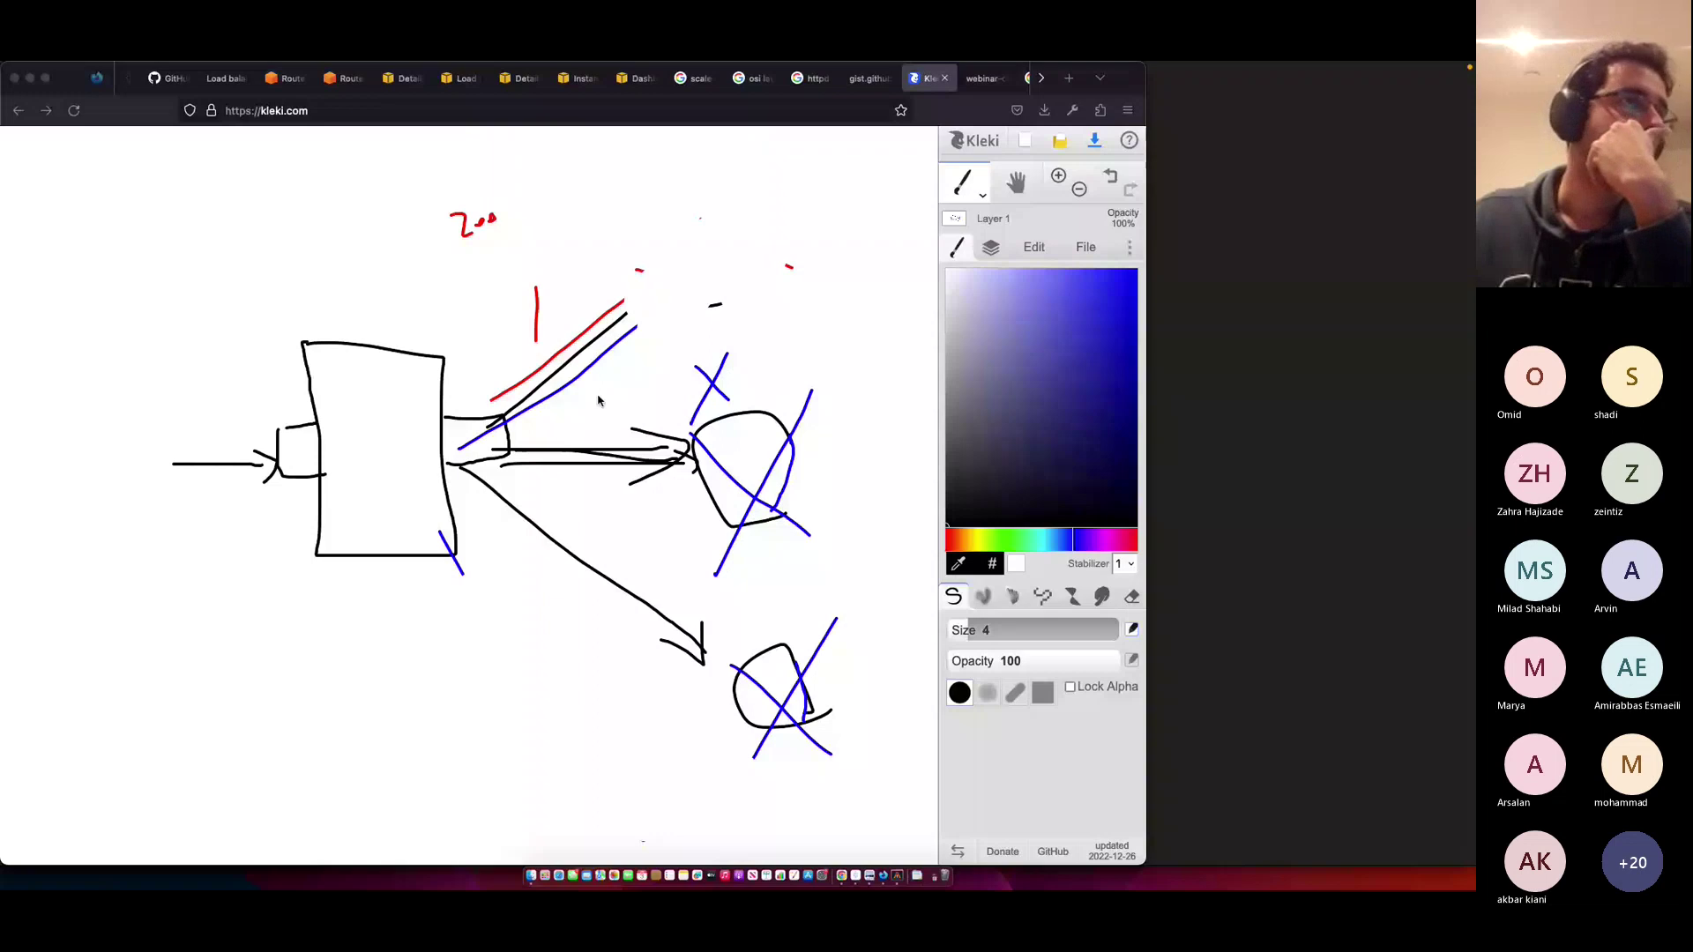
# - Return to the webinar-clb details to check the instances' service status in the description, and switch to the Alacritty terminal
pyautogui.click(412, 81)
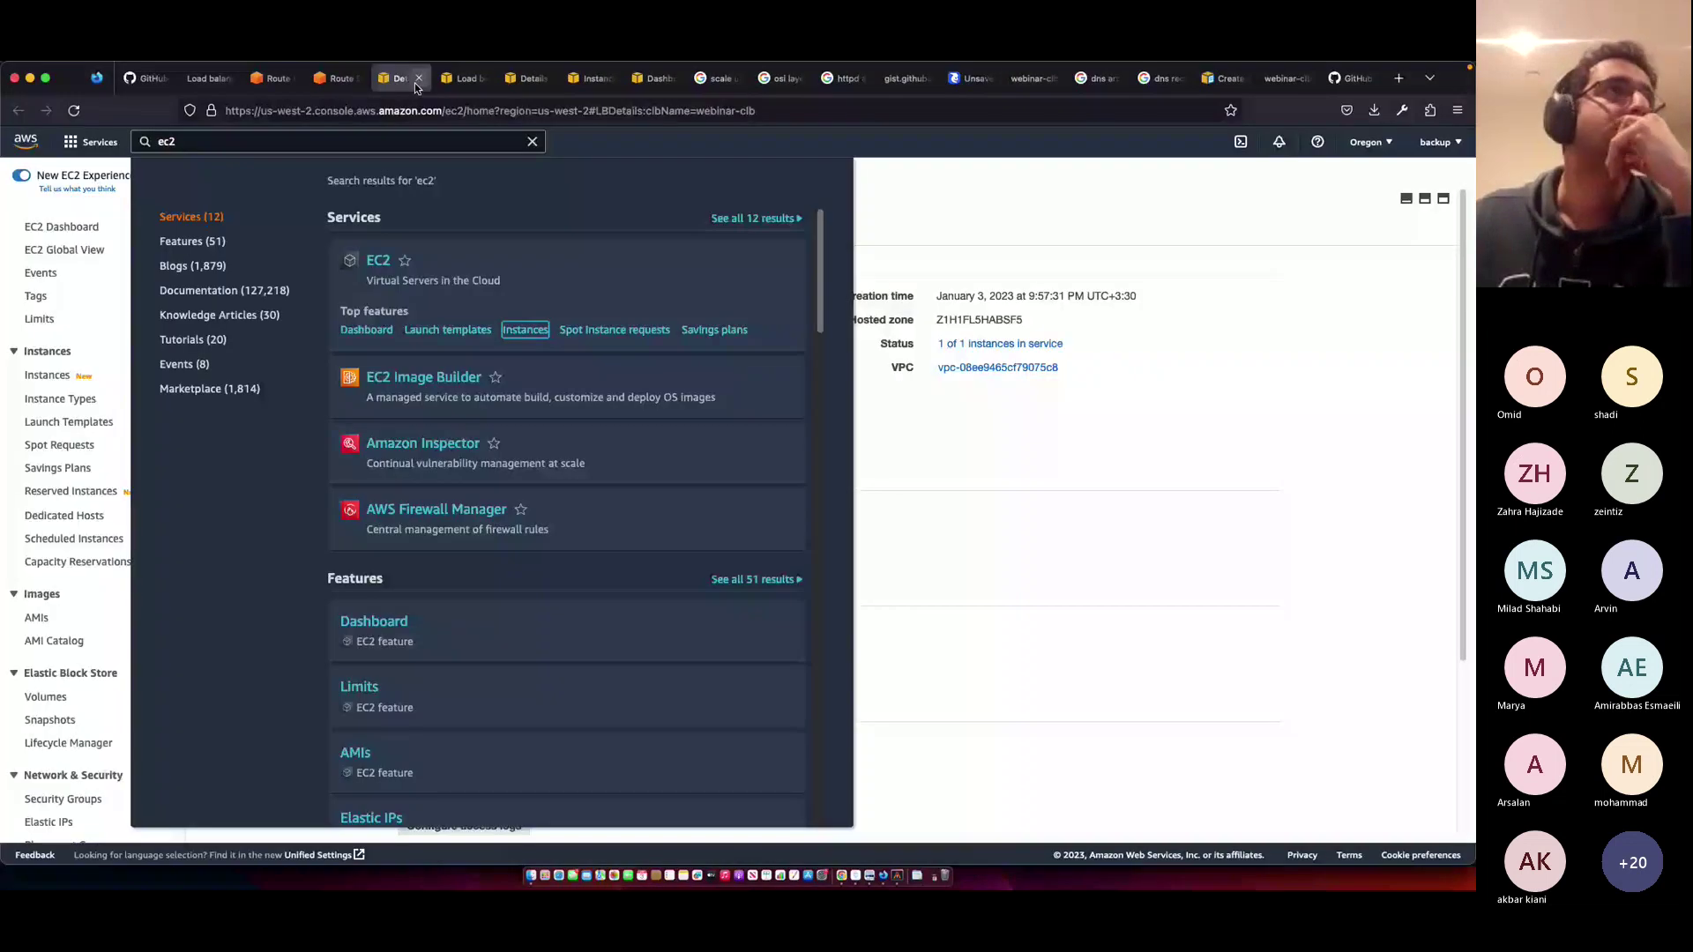
pyautogui.click(459, 81)
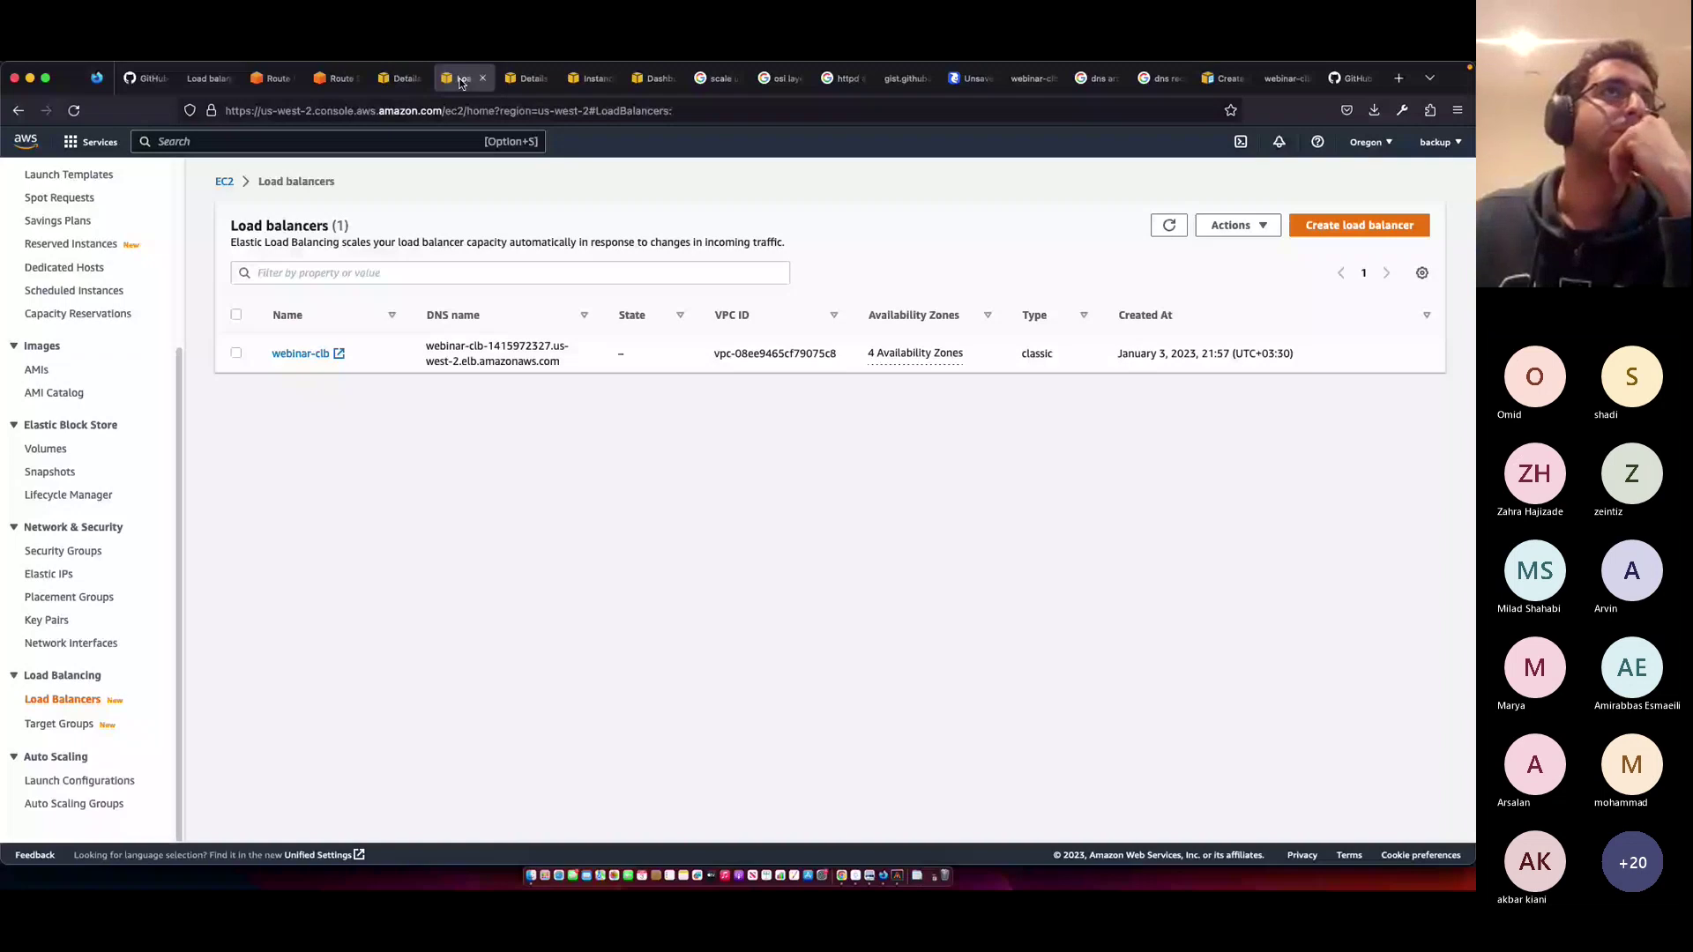
pyautogui.hotkey('ctrl', 'Tab')
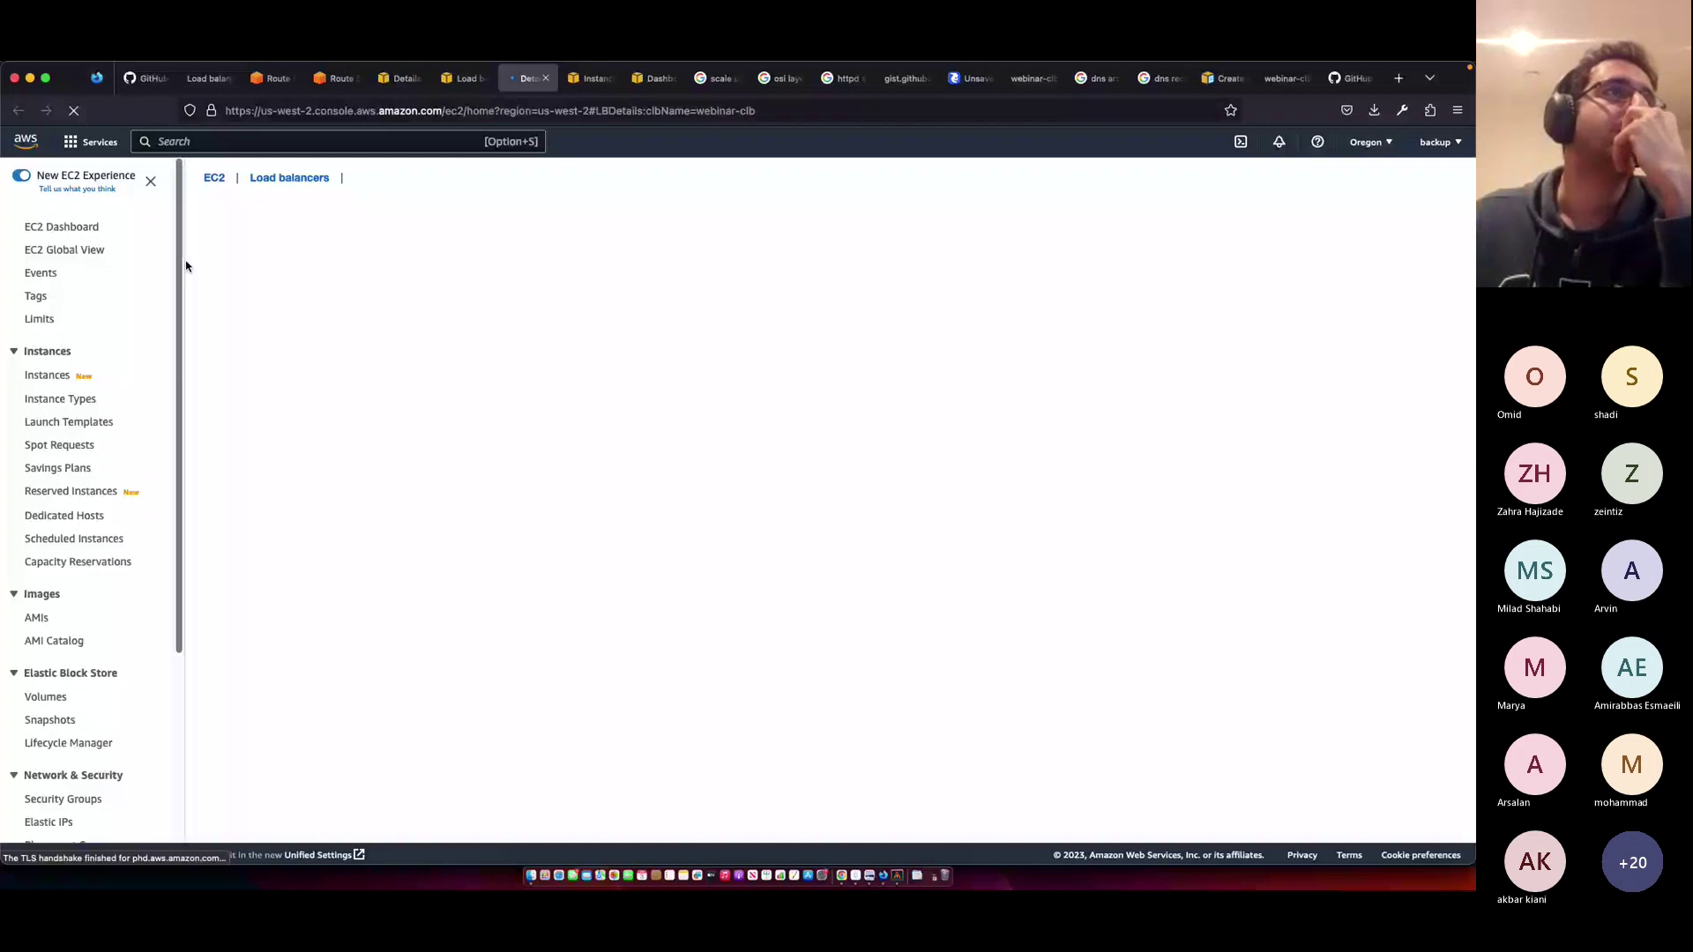
pyautogui.click(240, 238)
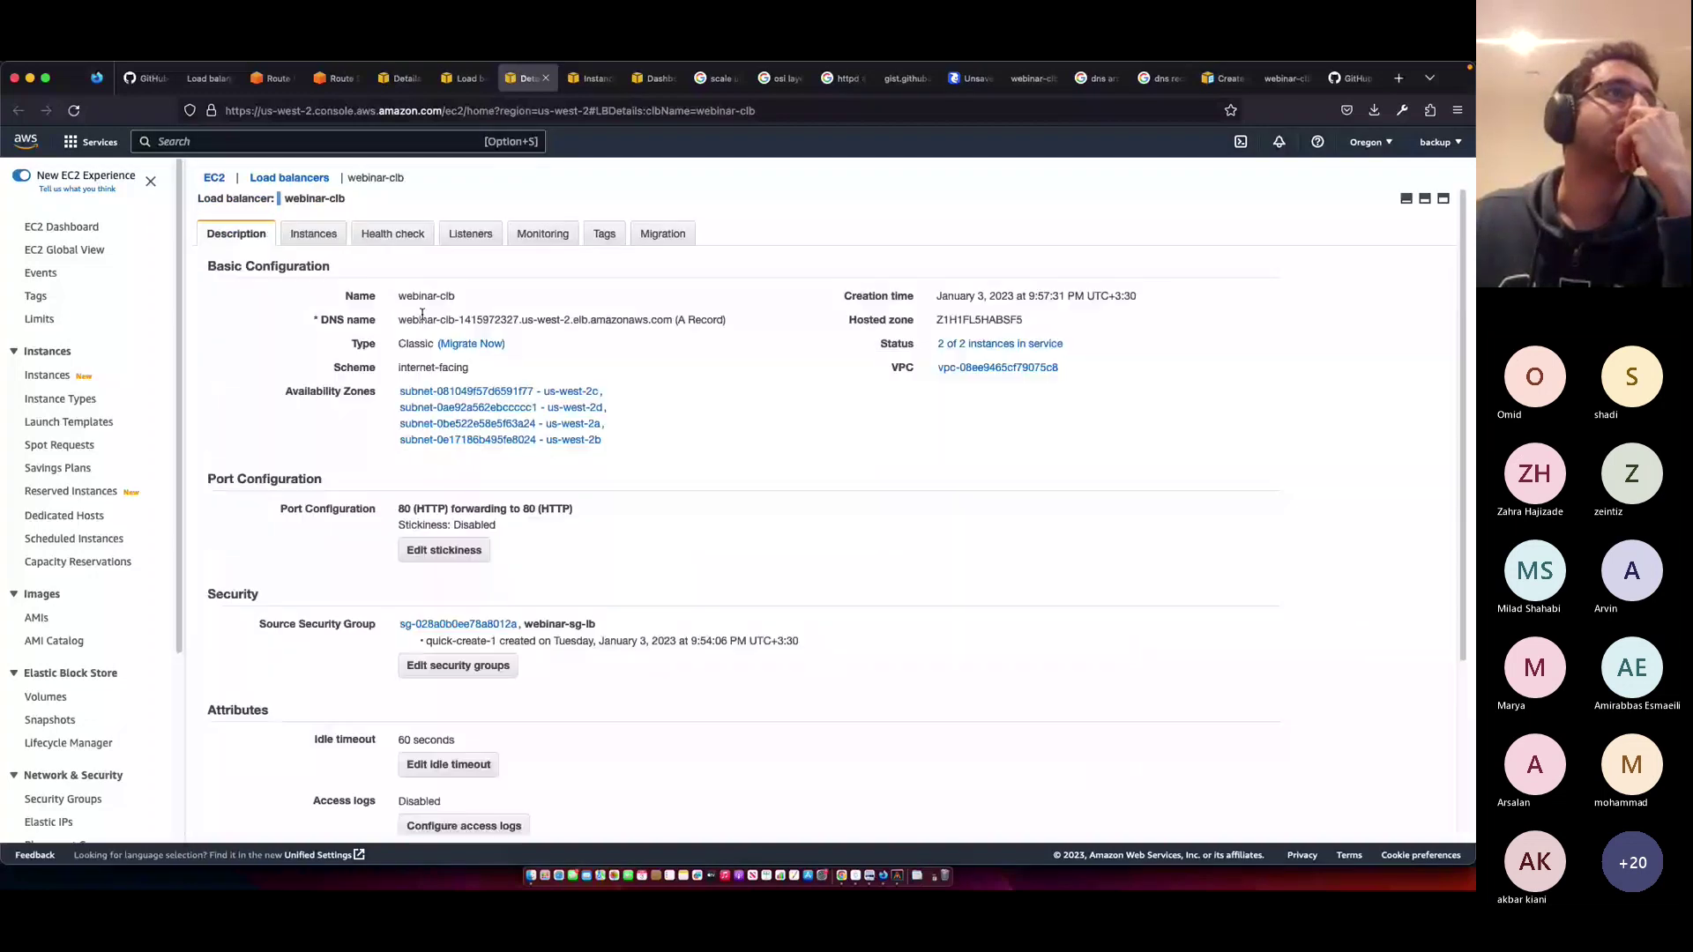
pyautogui.press('super+Tab')
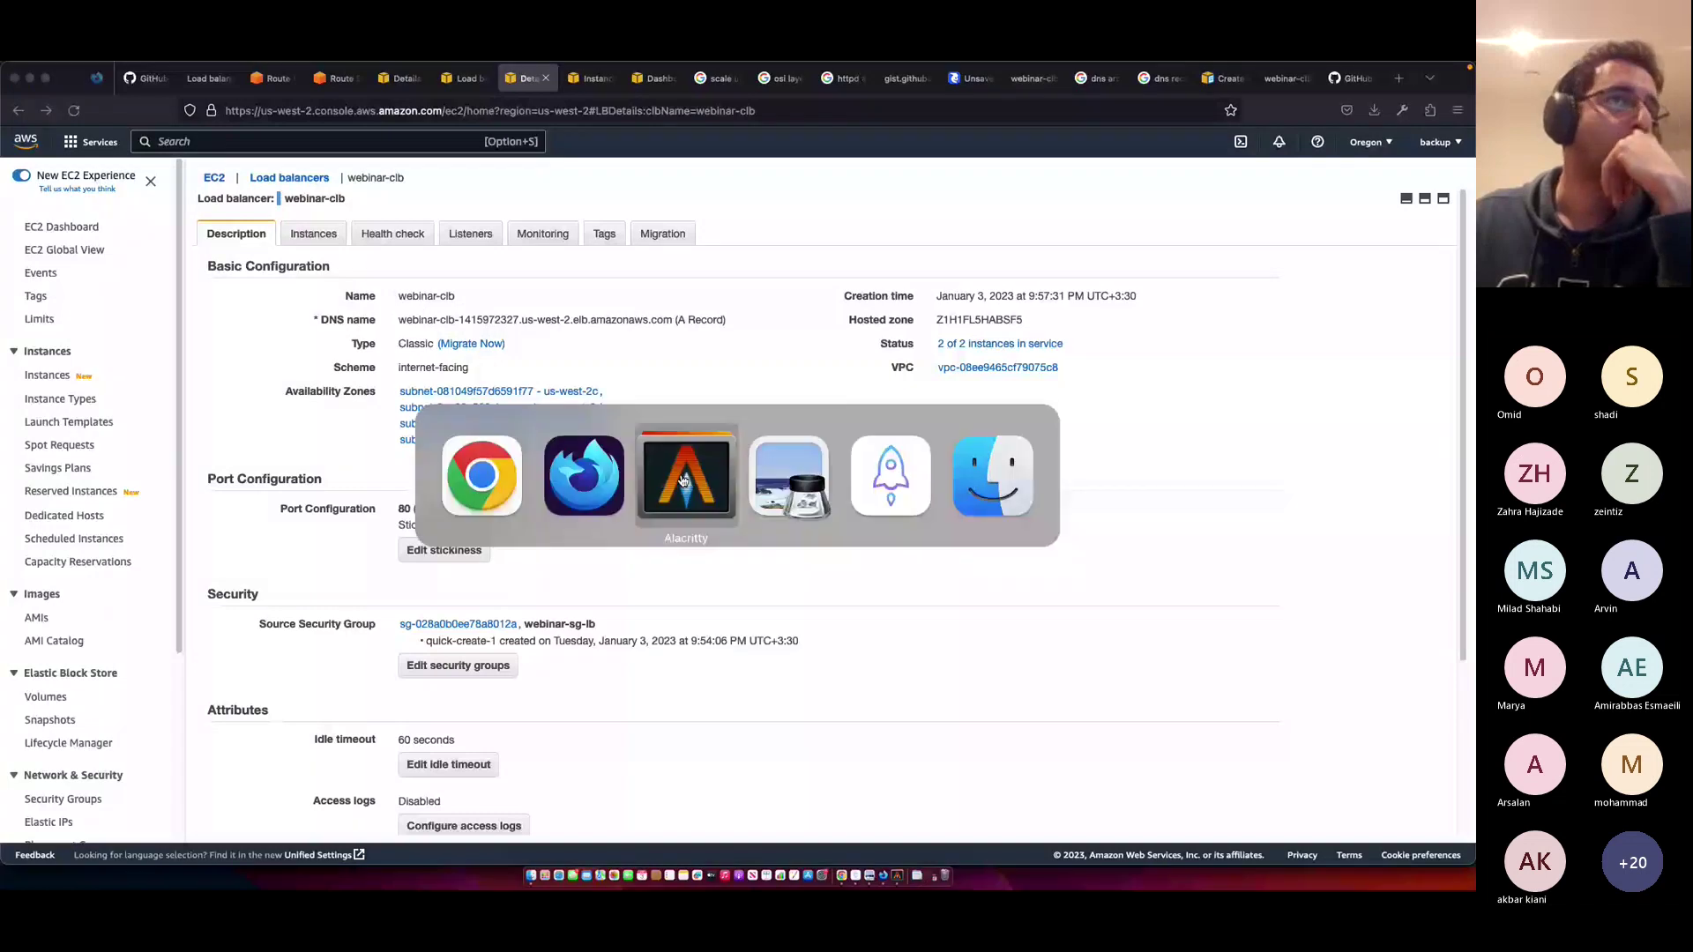
# - Switch to the terminal and repeat the curl request to the webinar-clb DNS name several times to test the traffic distribution
pyautogui.click(682, 480)
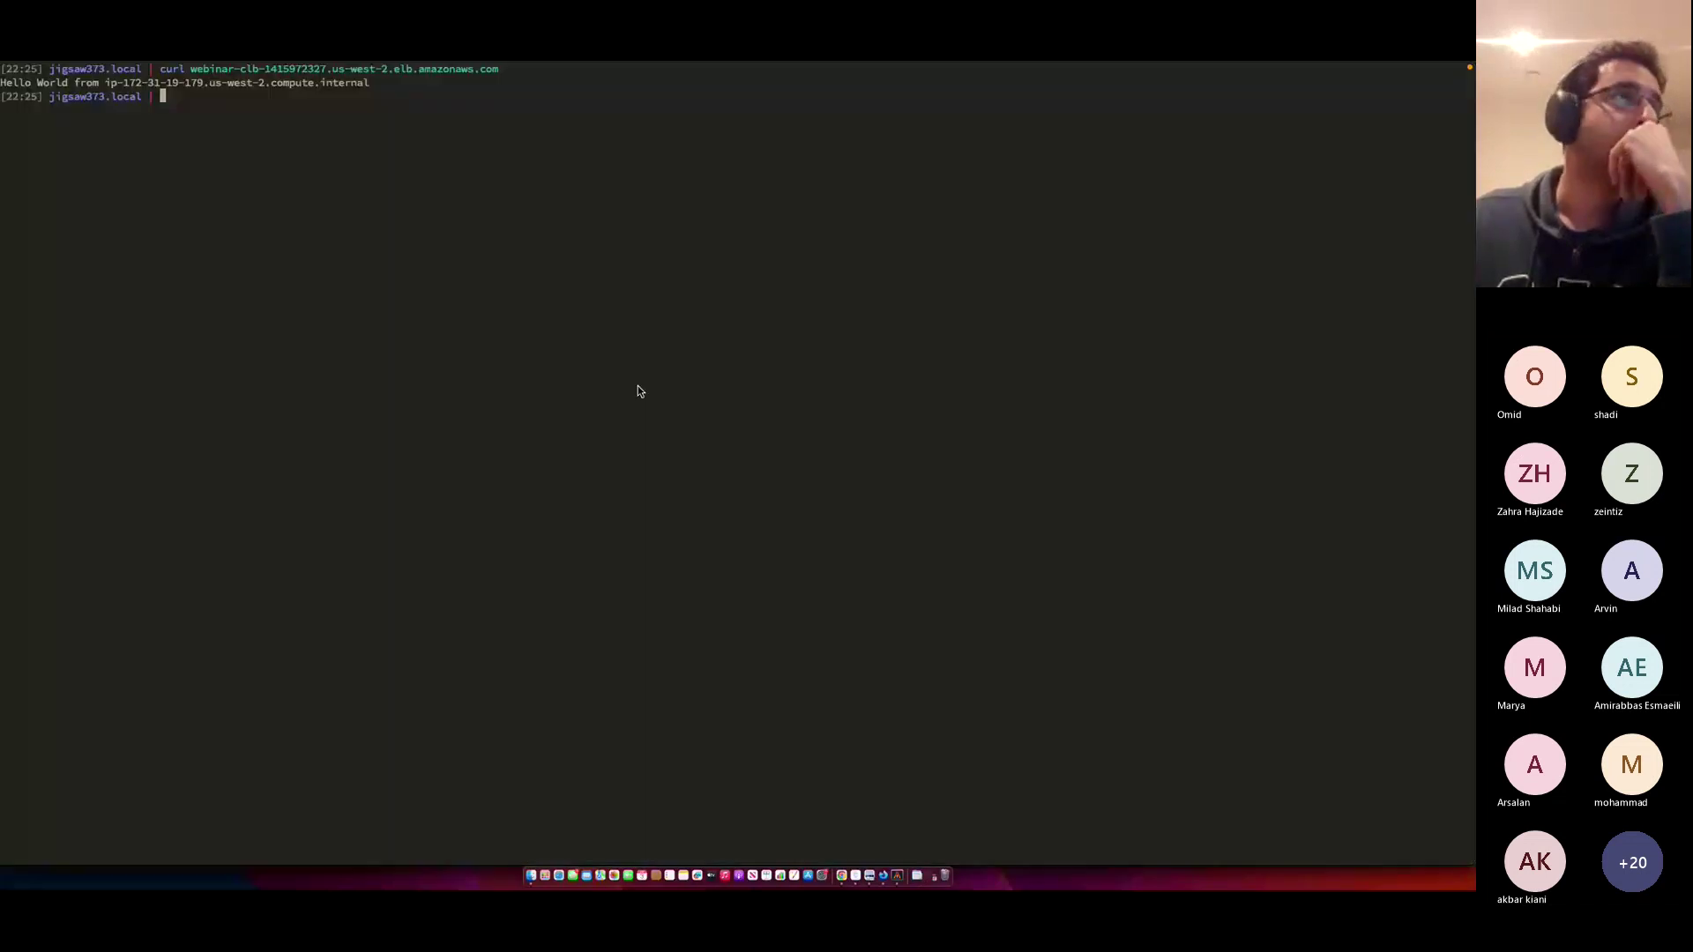
pyautogui.press('Up')
pyautogui.press('Return')
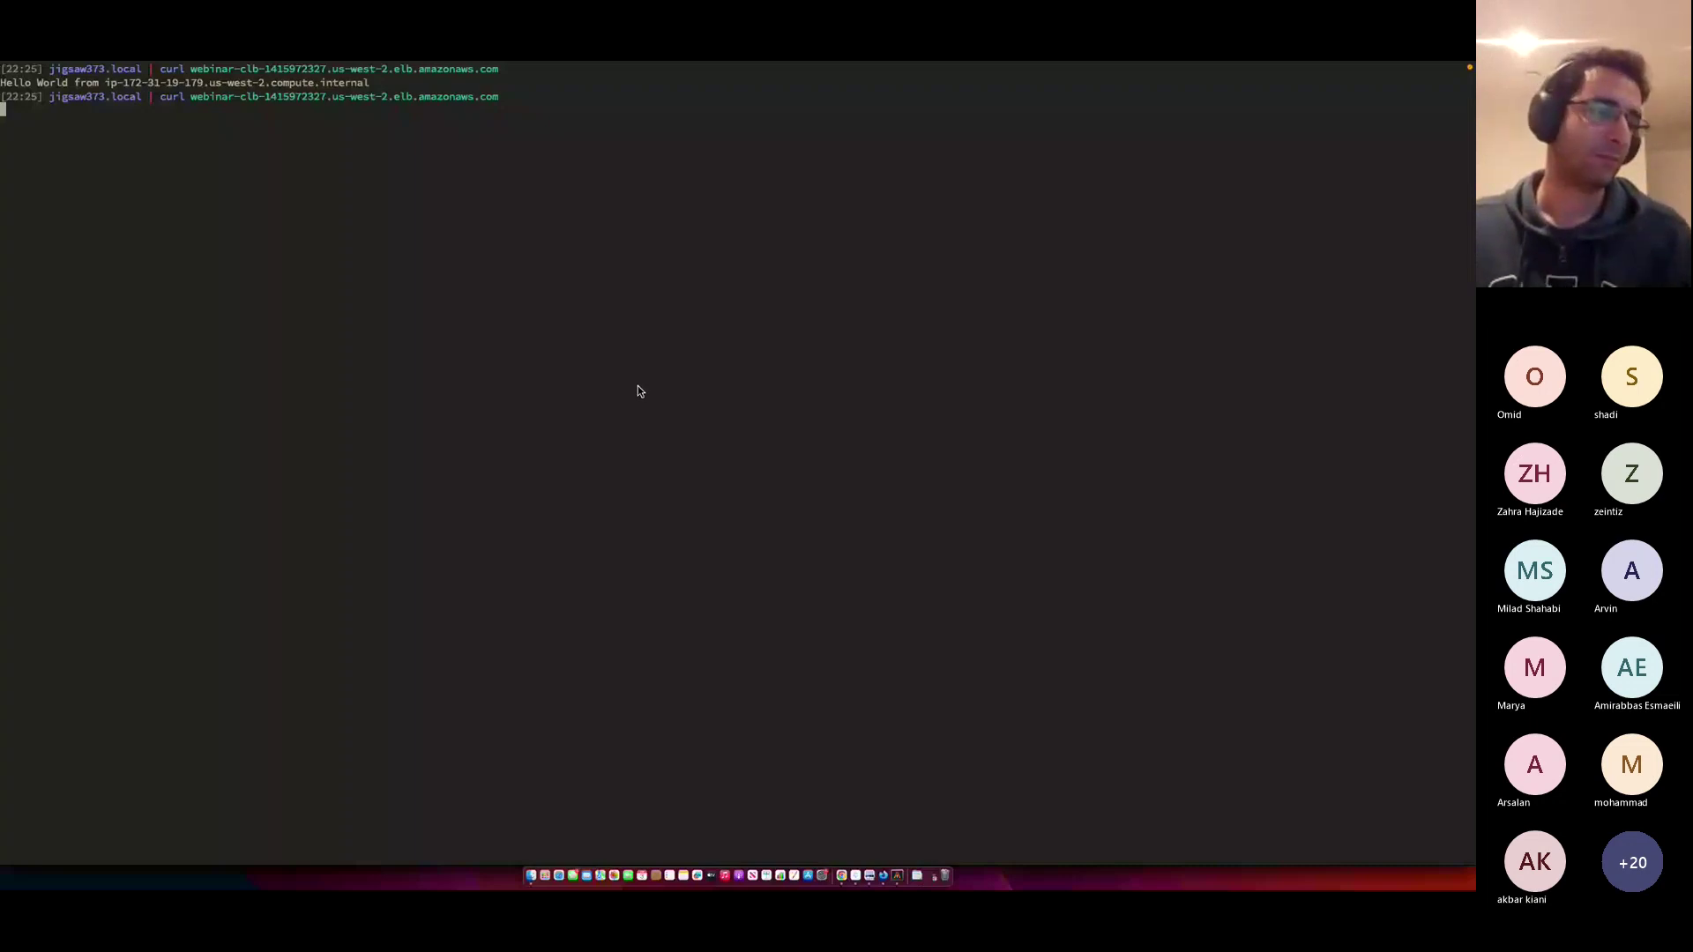
pyautogui.press('Up')
pyautogui.press('Return')
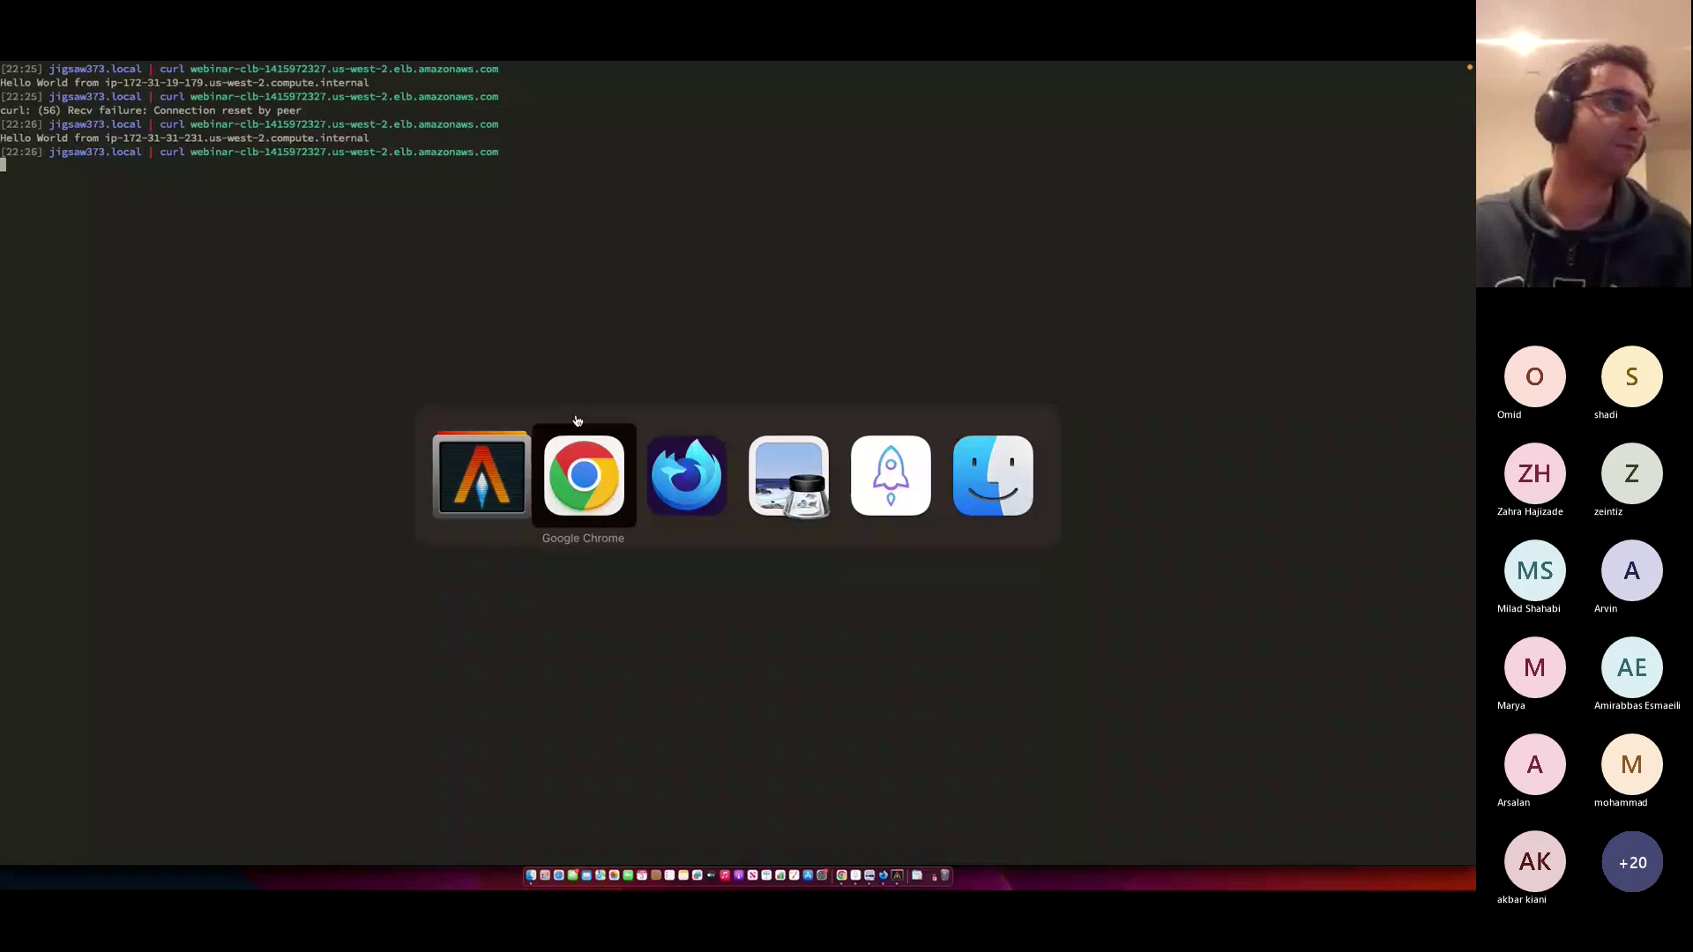
# - Switch to the browser and from there to the AWS slides PDF for the Application Load Balancer (v2) routing page
pyautogui.press('super+Tab')
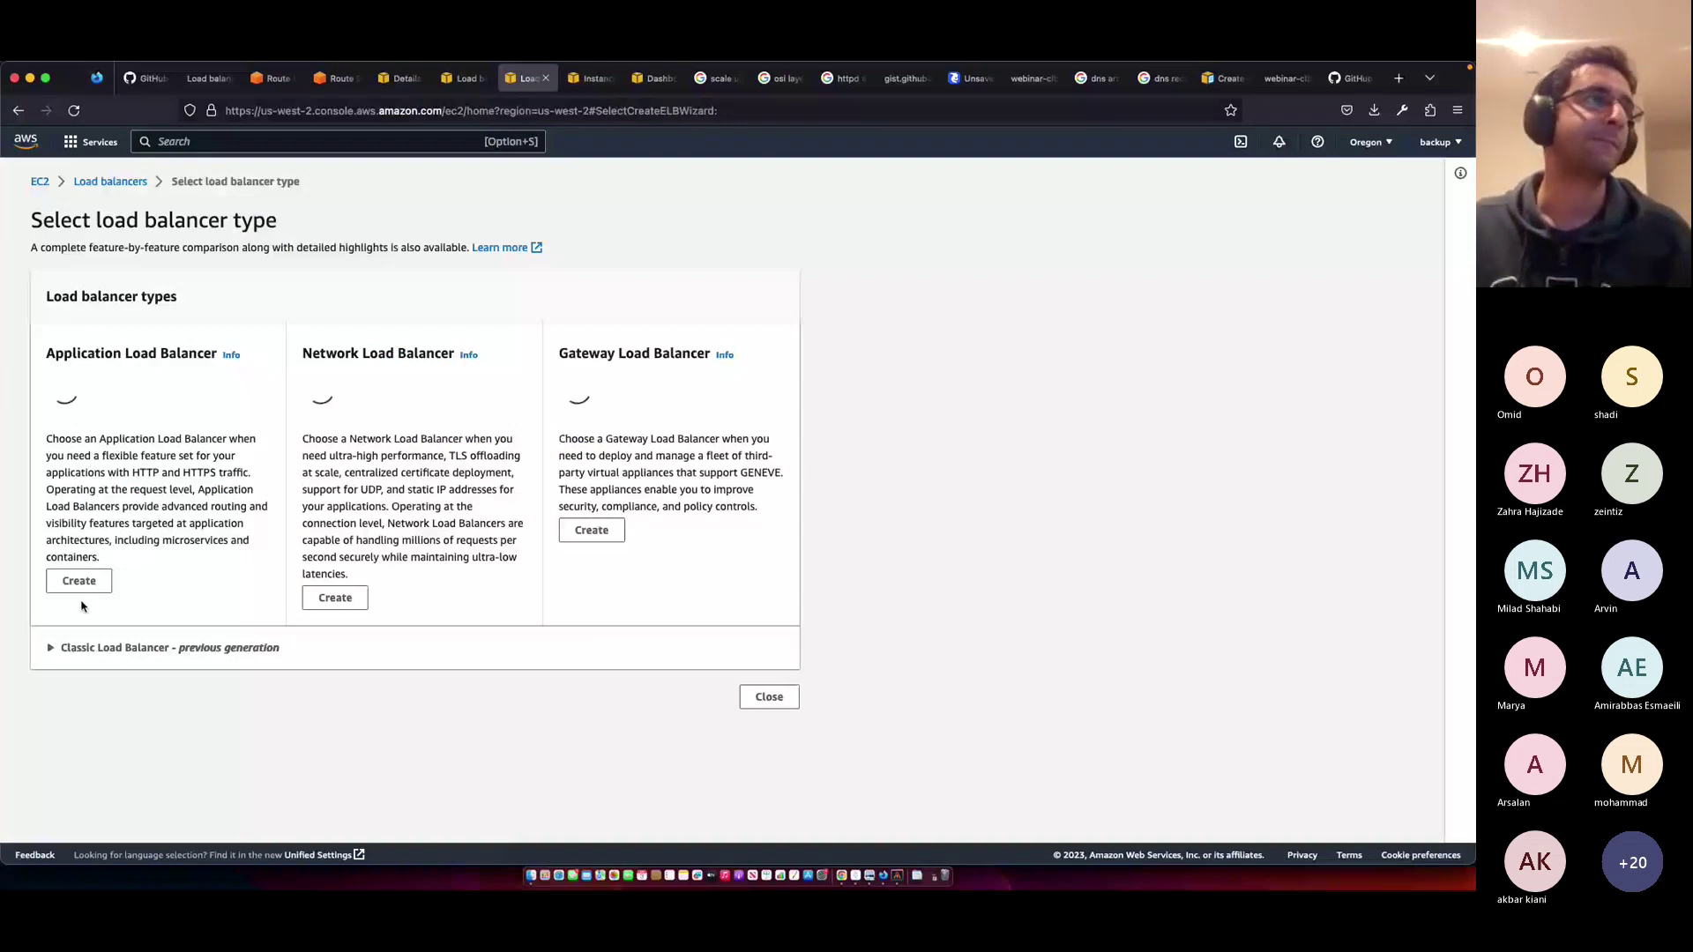
pyautogui.press('super+Tab')
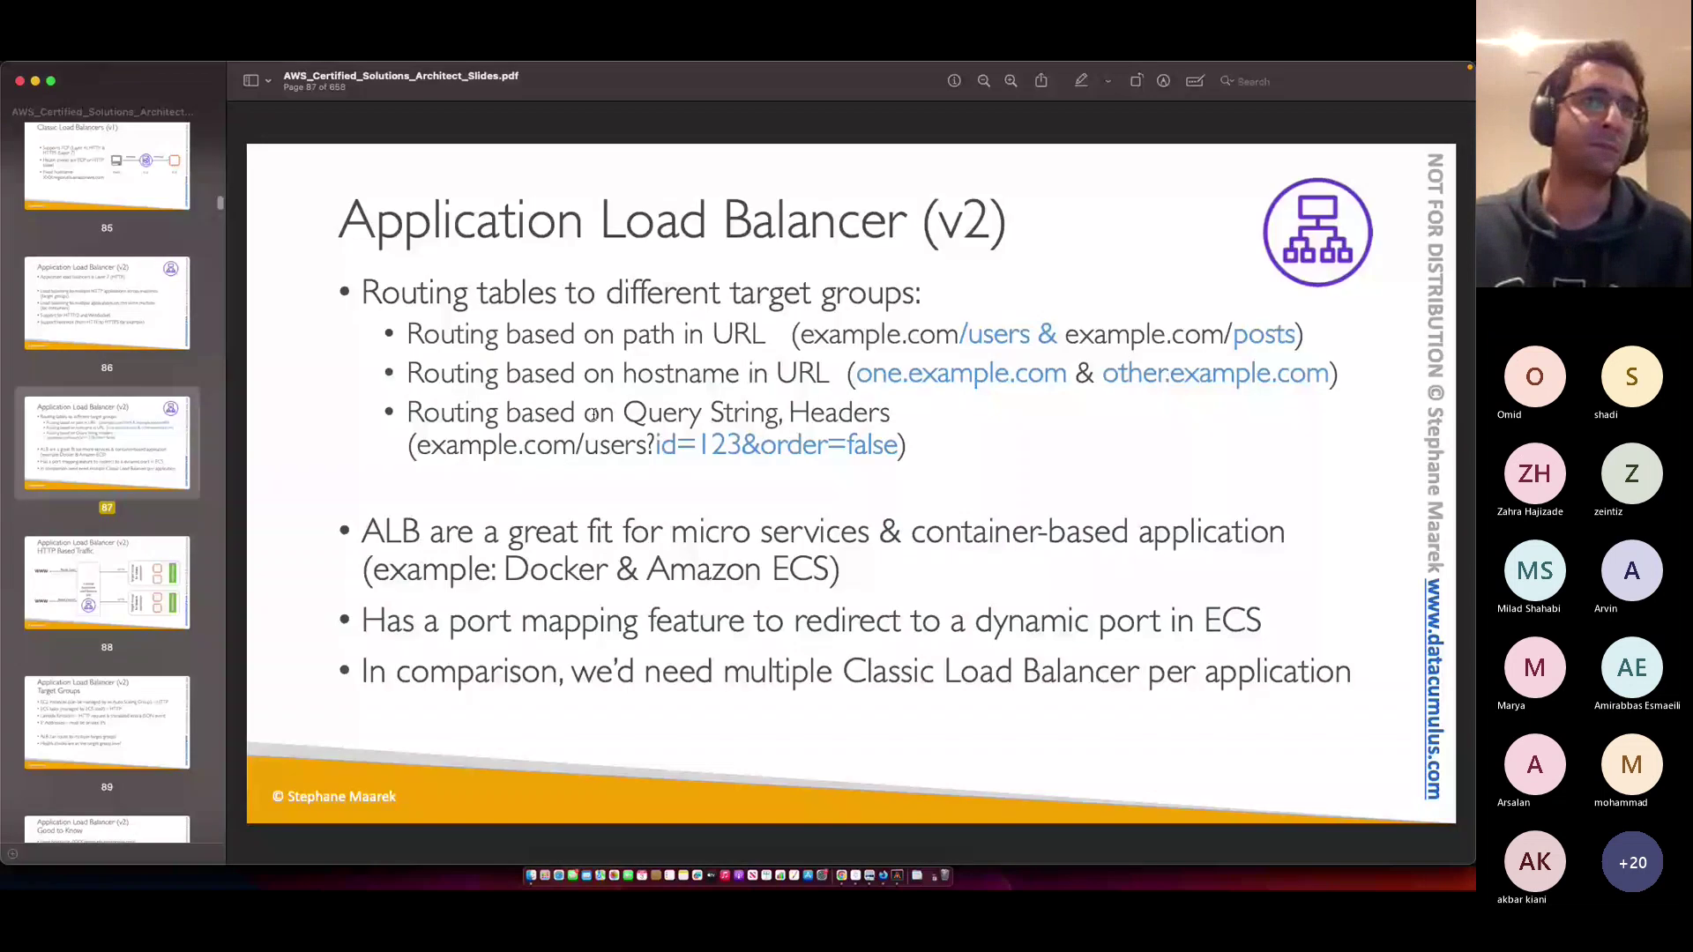
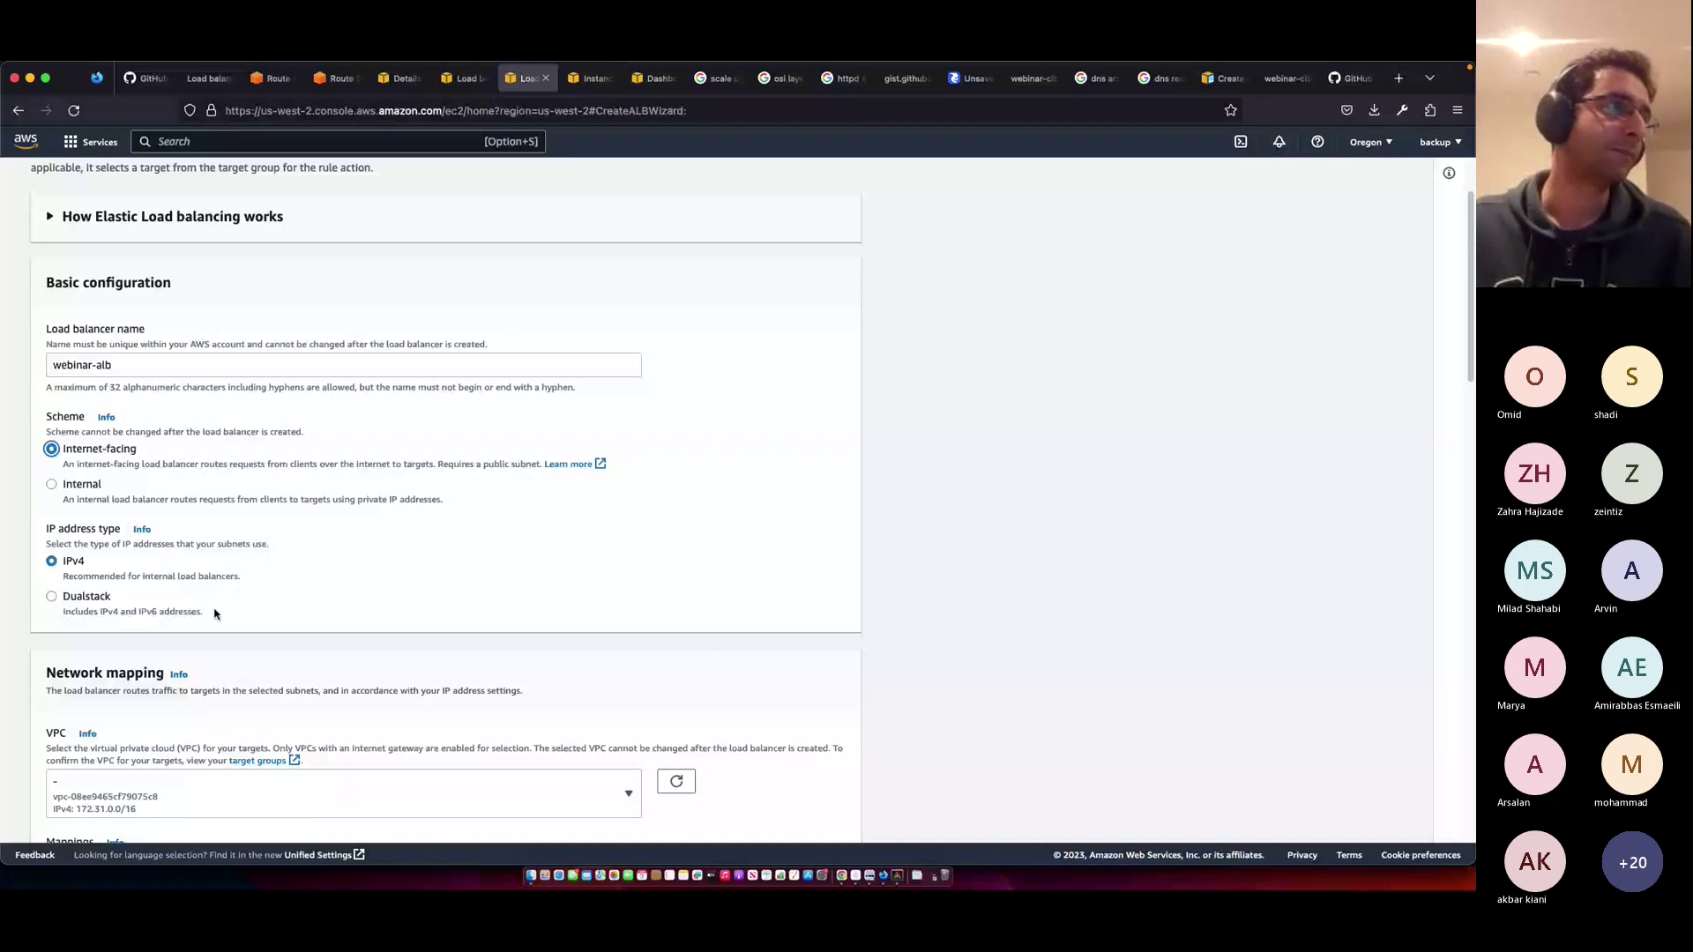
# - For webinar-alb, enable the us-west-2 availability zone mappings and replace the default security group with webinar-sg-lb
pyautogui.scroll(-5, 215, 614)
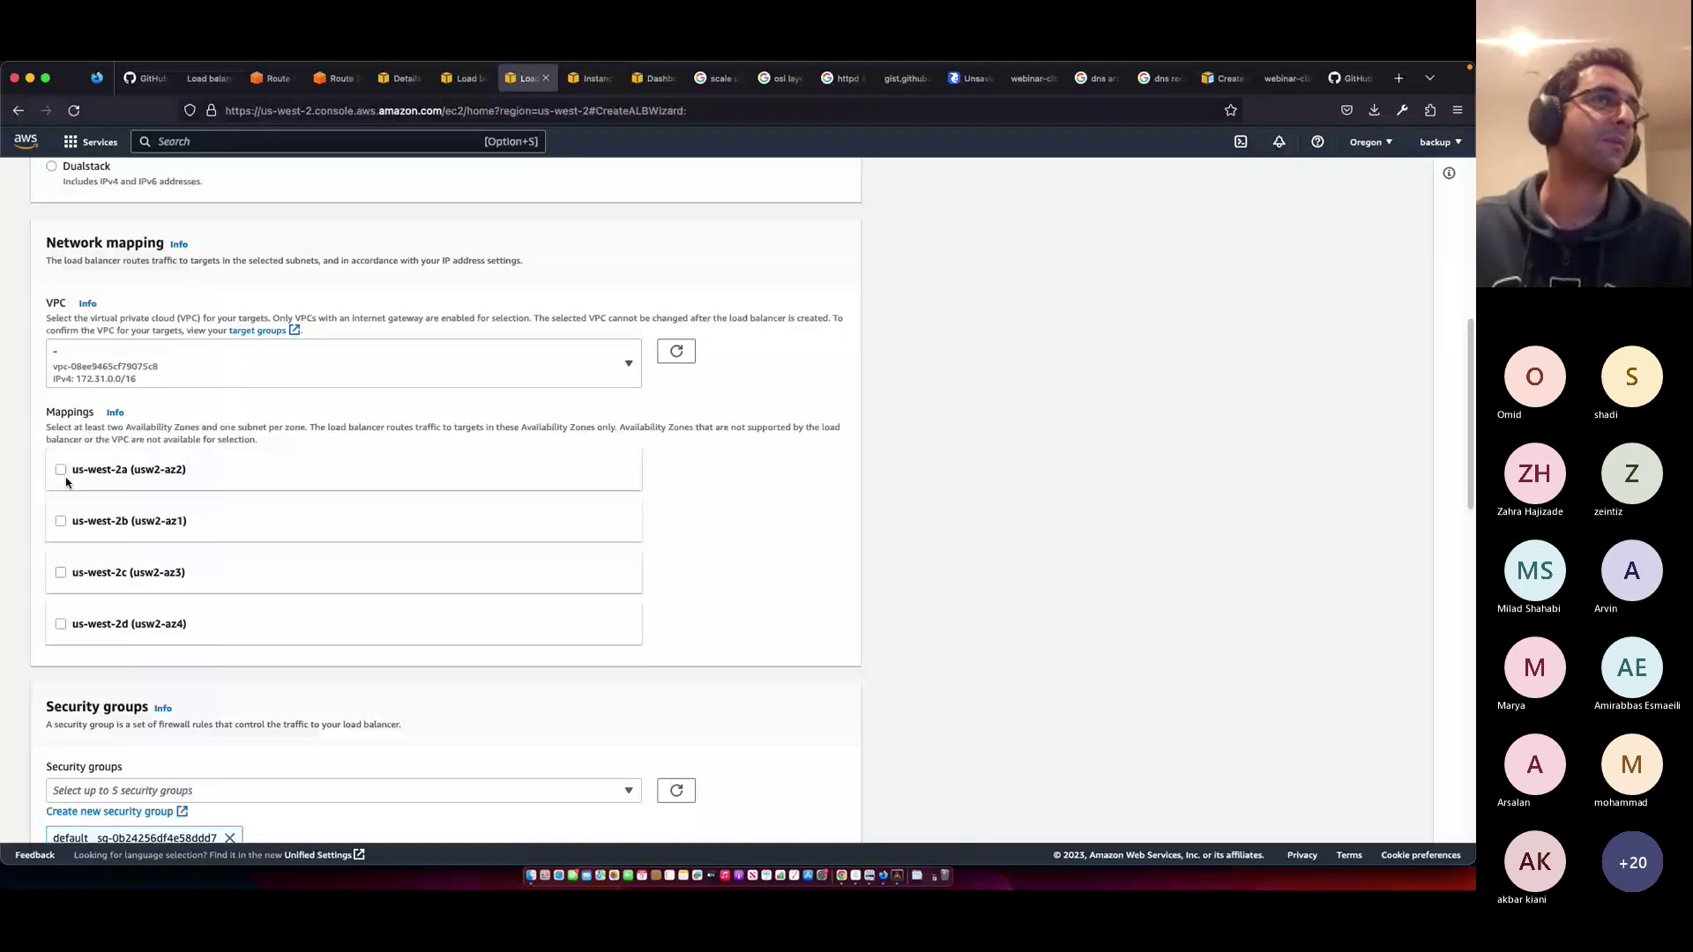
pyautogui.scroll(-5, 66, 482)
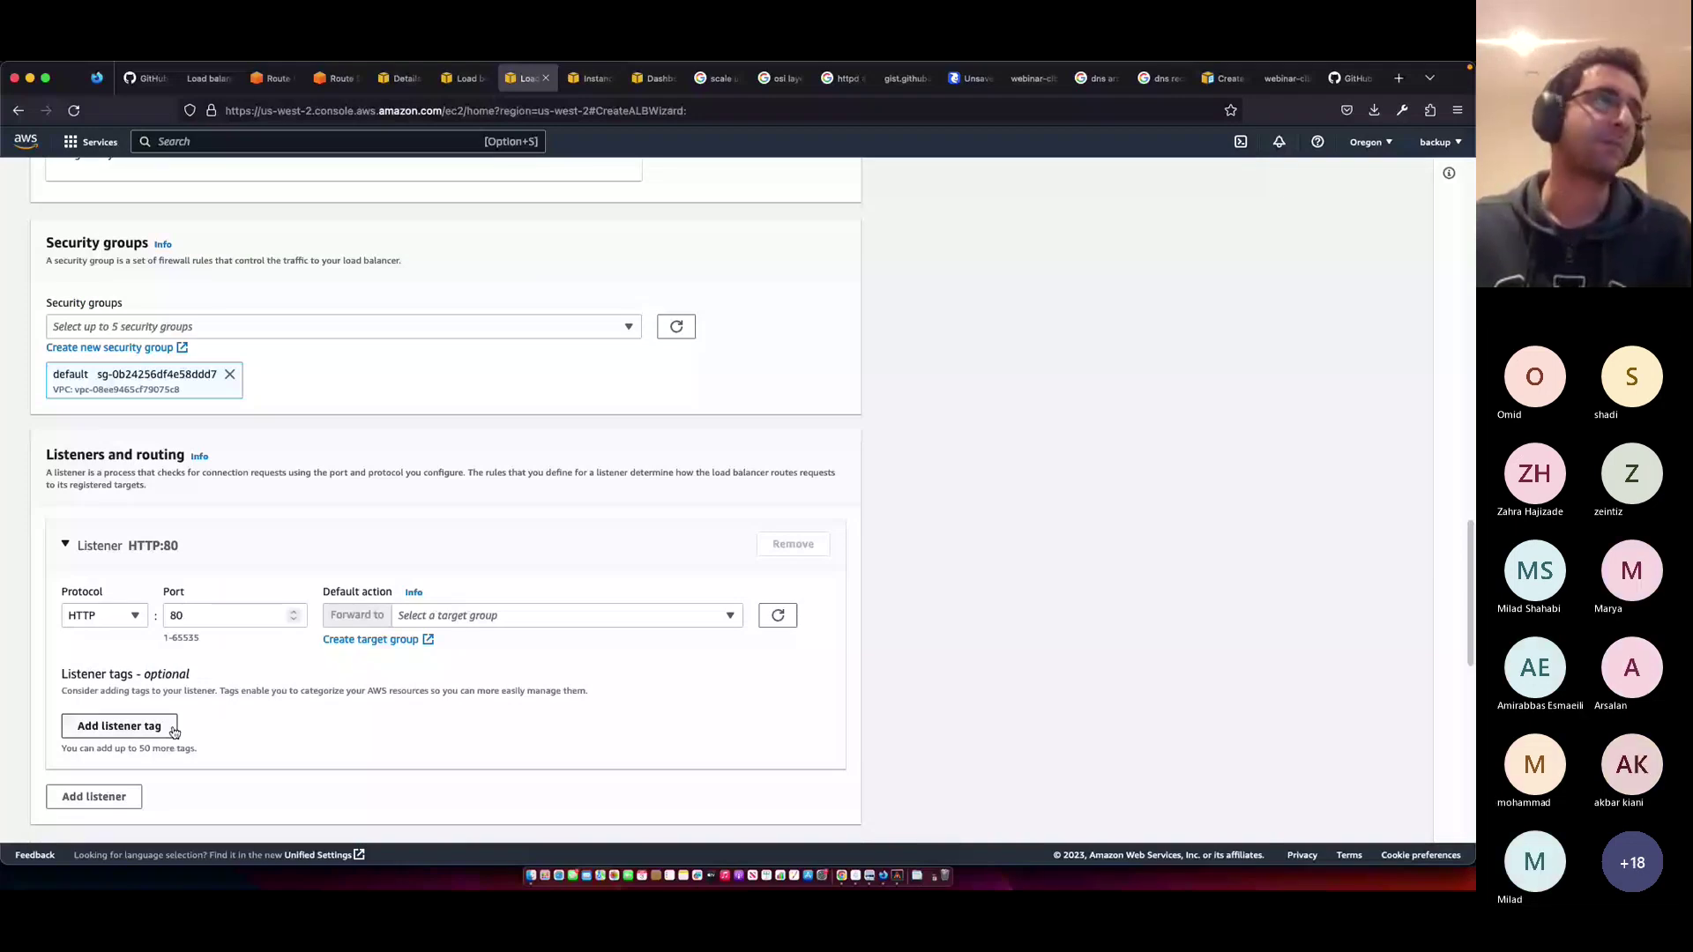
pyautogui.click(317, 328)
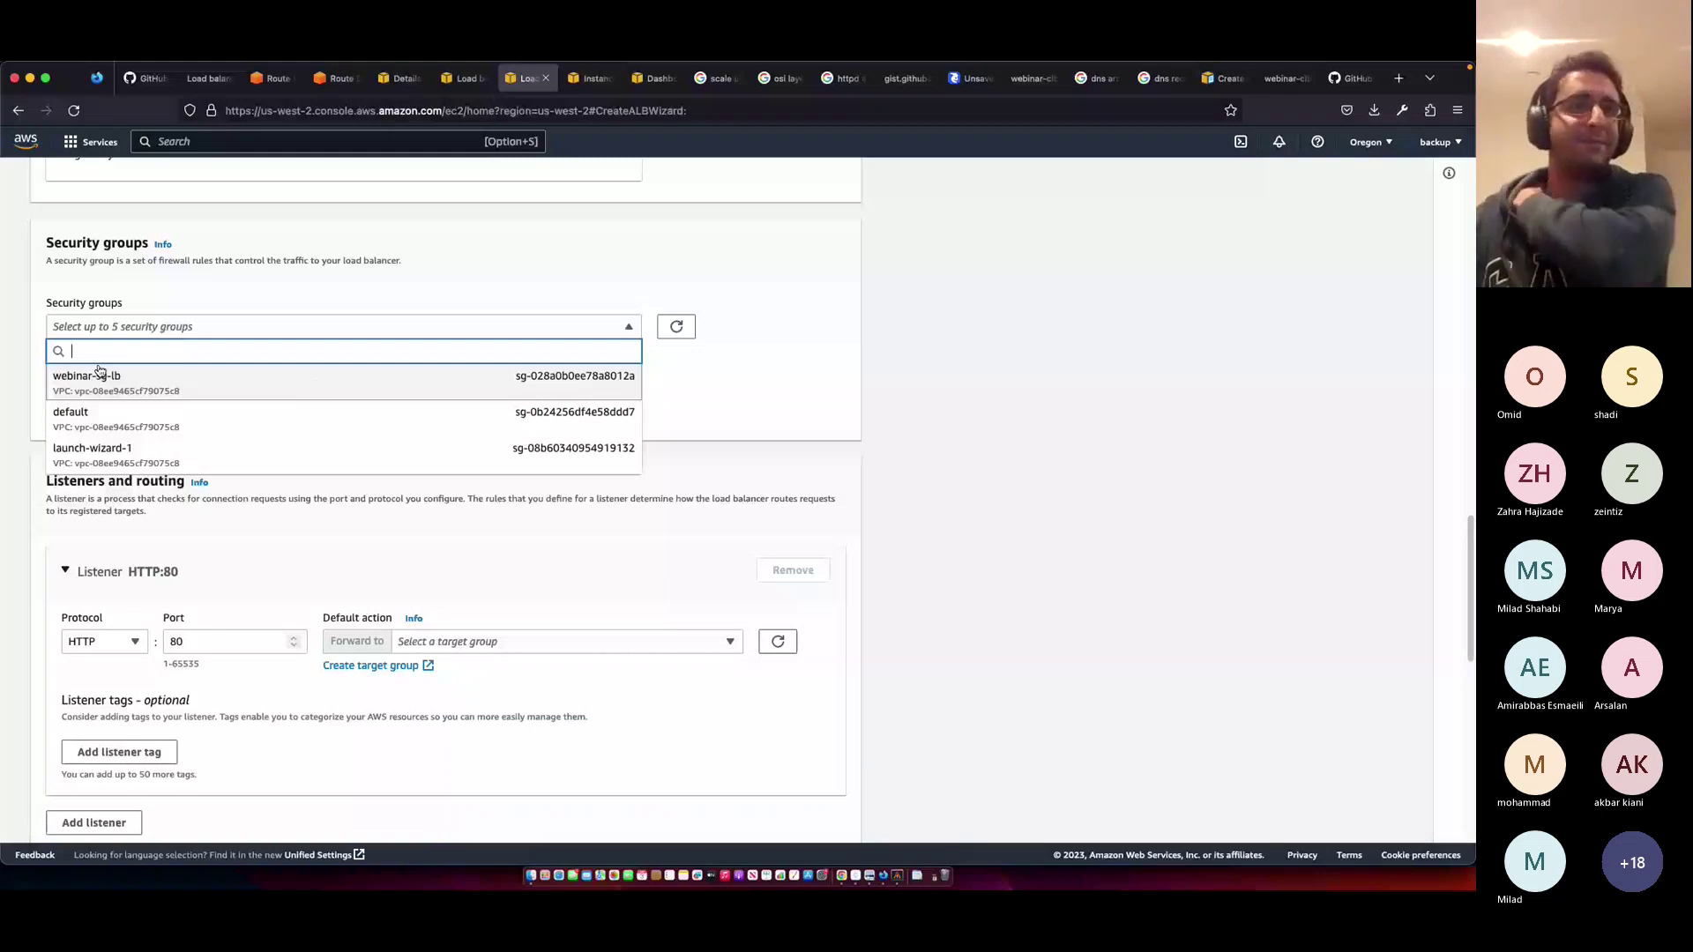
pyautogui.click(100, 374)
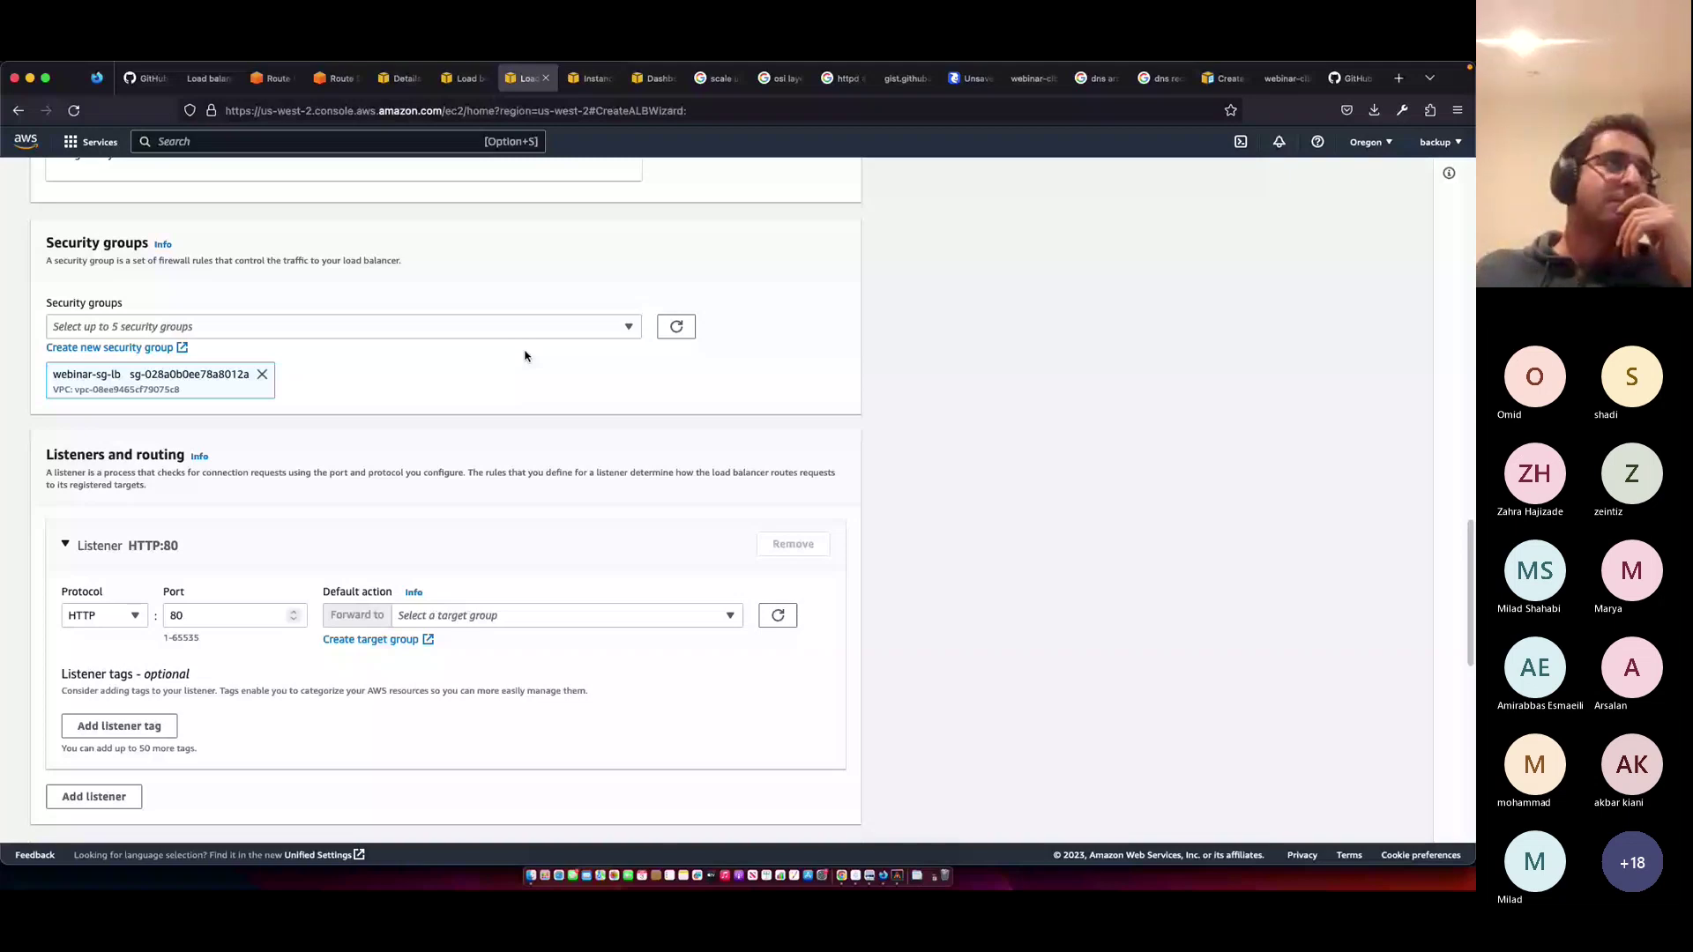
pyautogui.scroll(5, 546, 388)
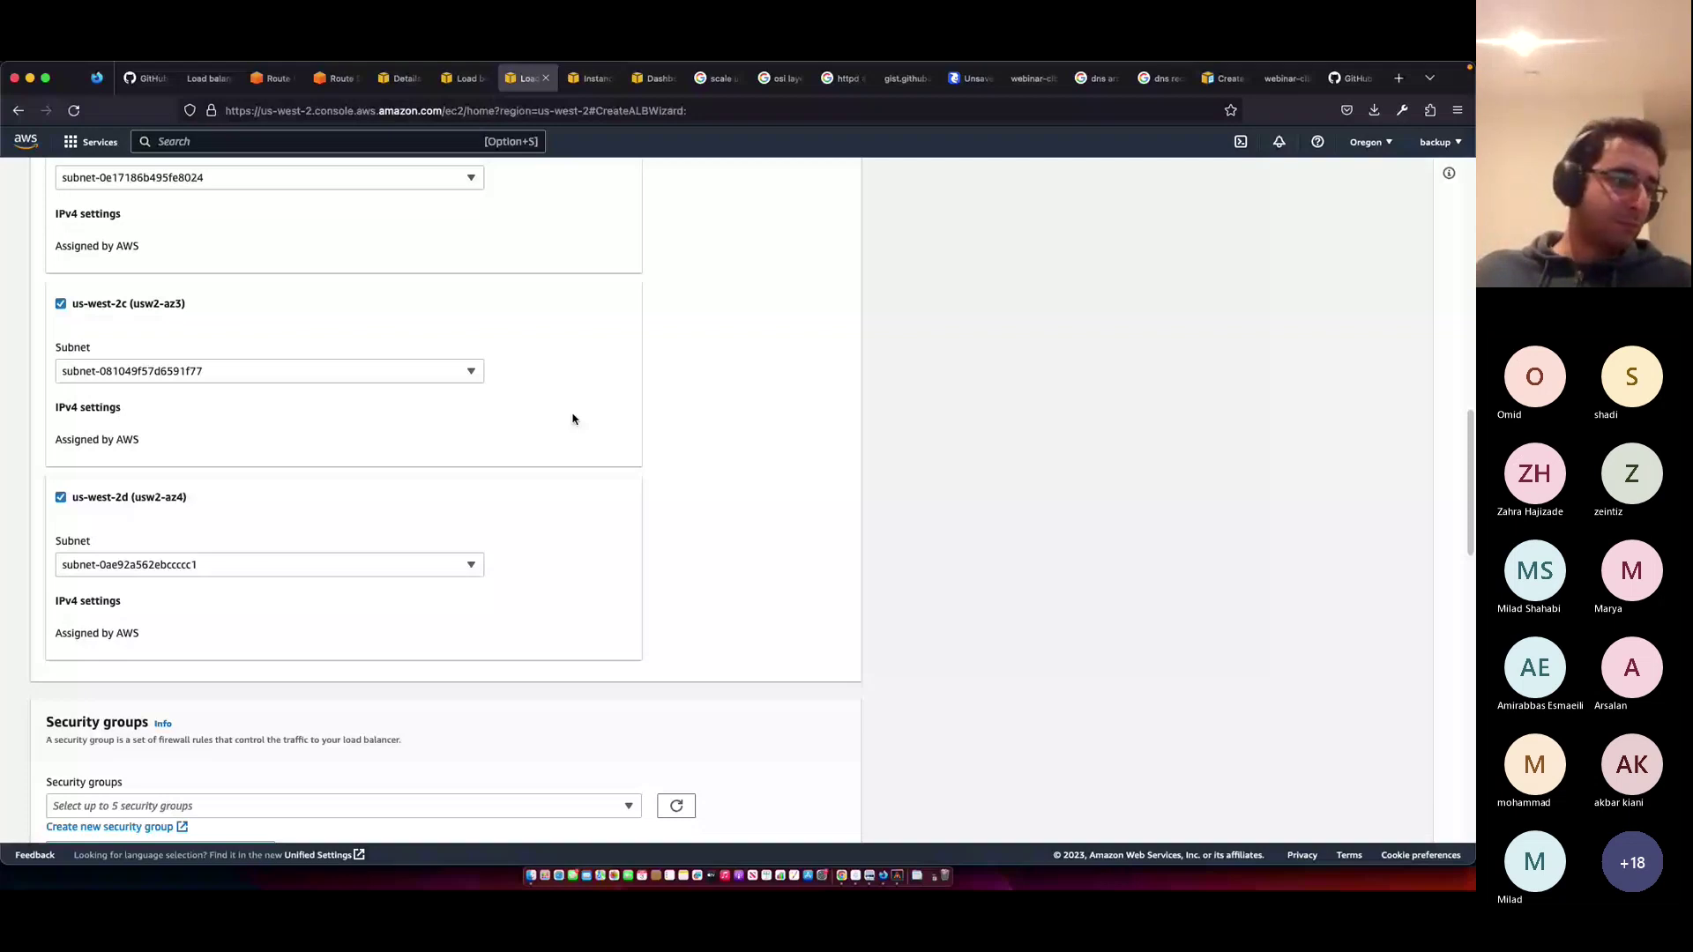
# - Open target group creation from the HTTP:80 listener, and draw a black rectangle above the servers in the Kleki drawing
pyautogui.scroll(-10, 572, 419)
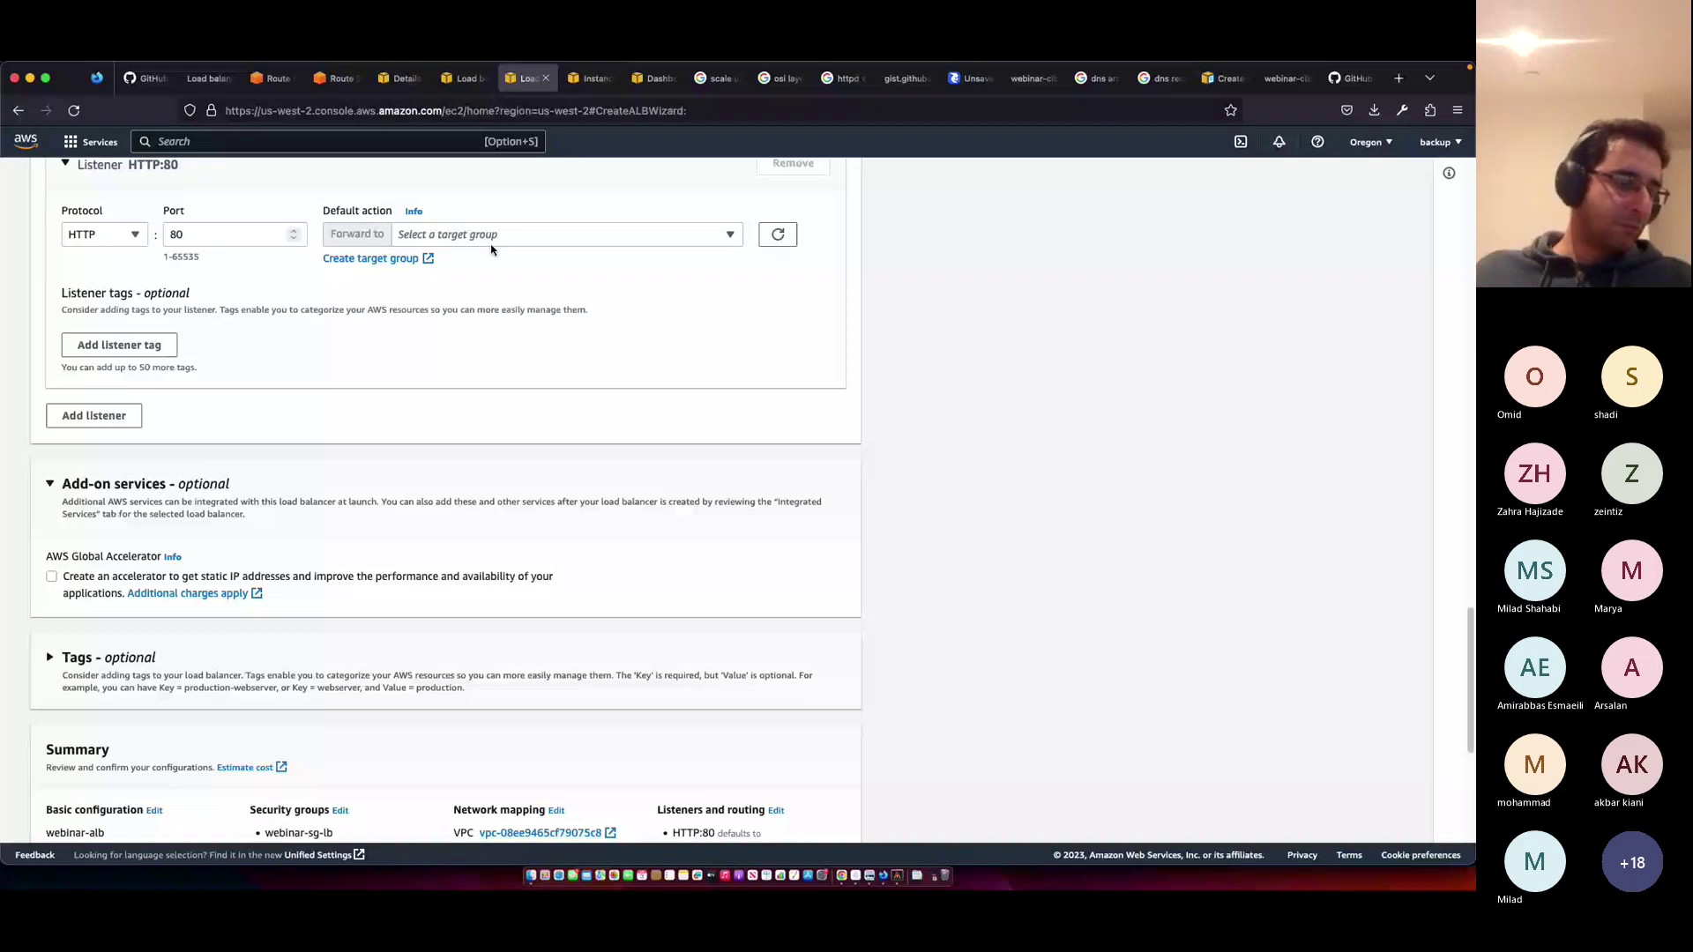
pyautogui.click(370, 258)
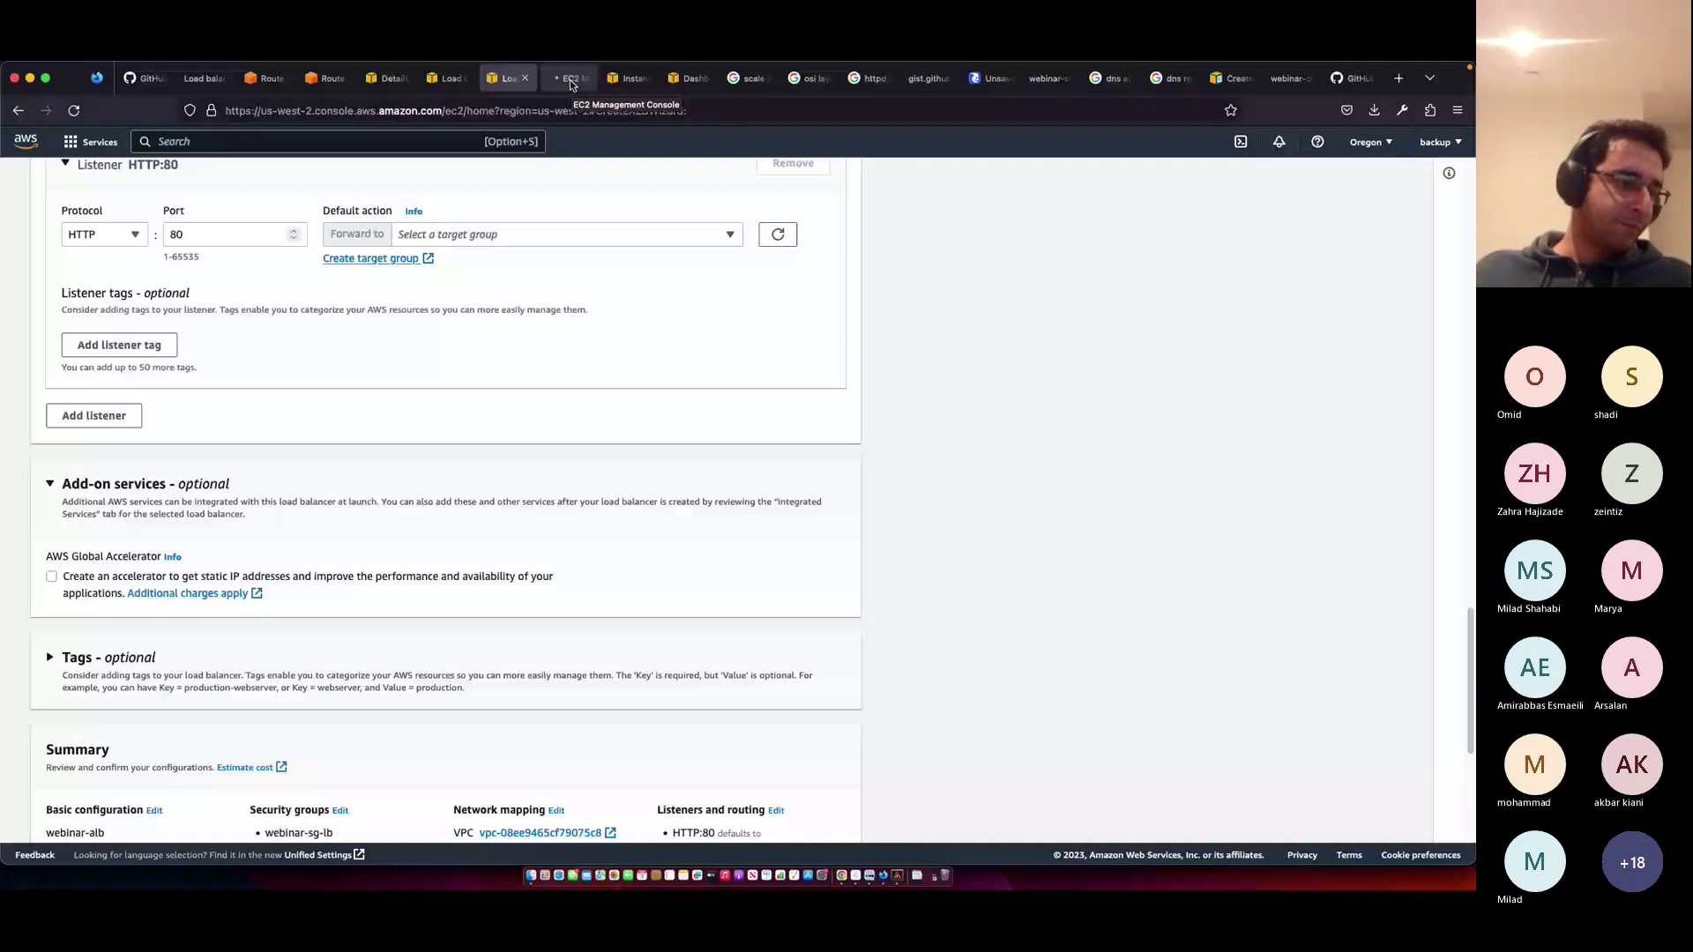
pyautogui.click(988, 77)
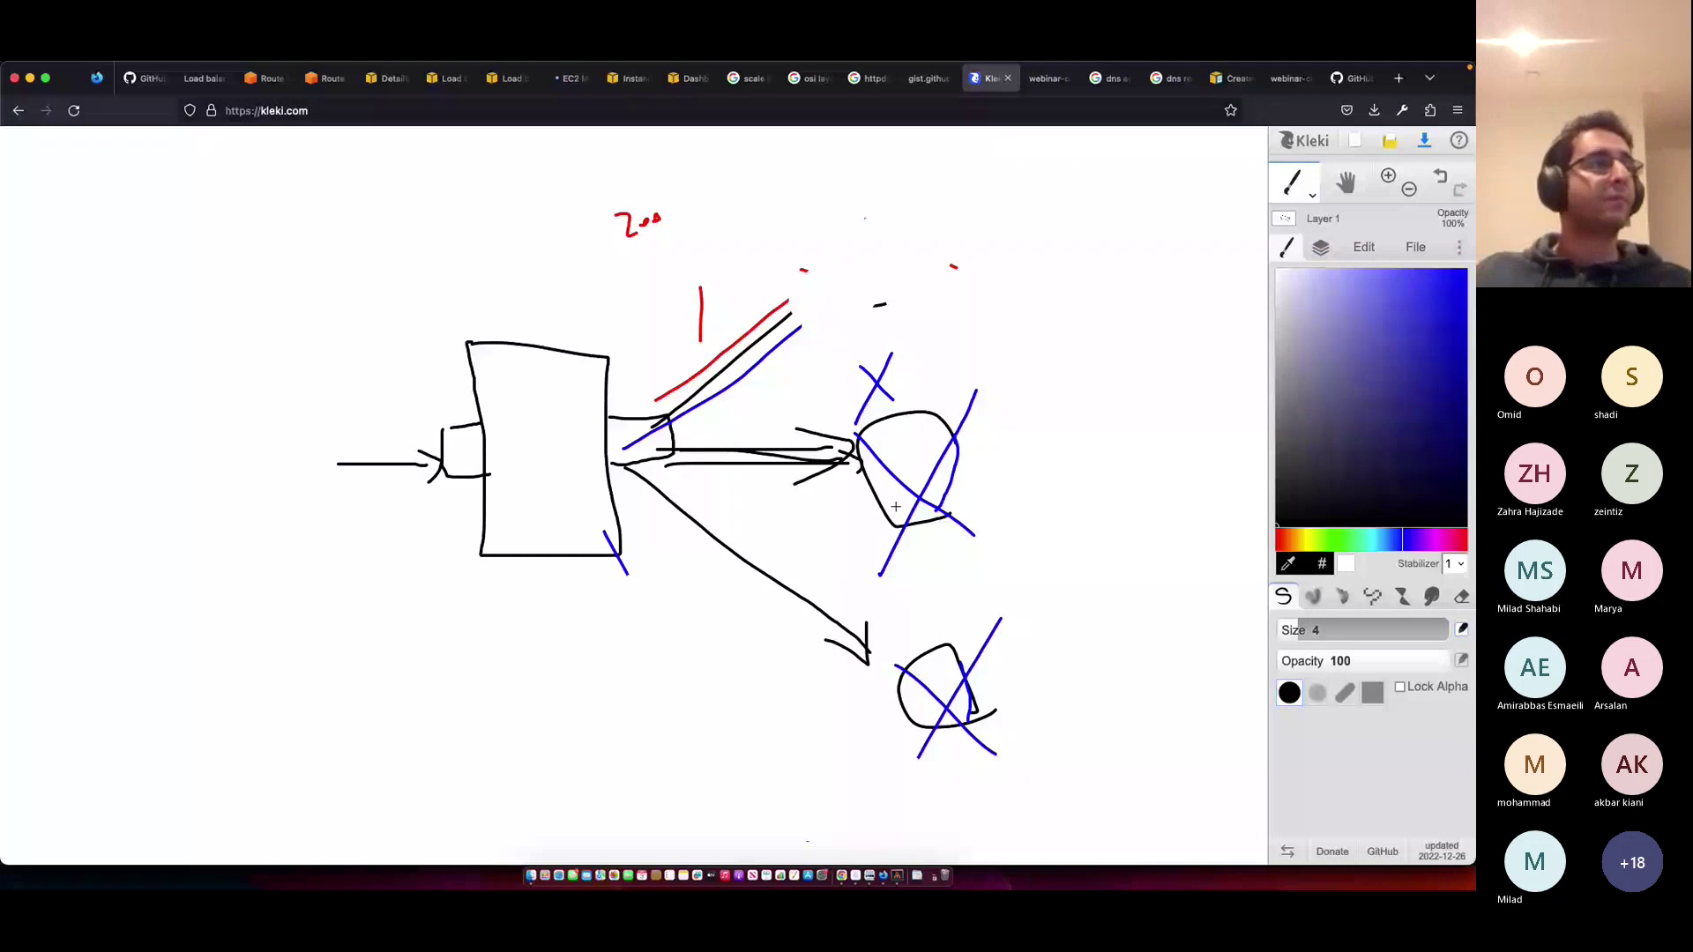
pyautogui.moveTo(868, 182); pyautogui.dragTo(871, 269)
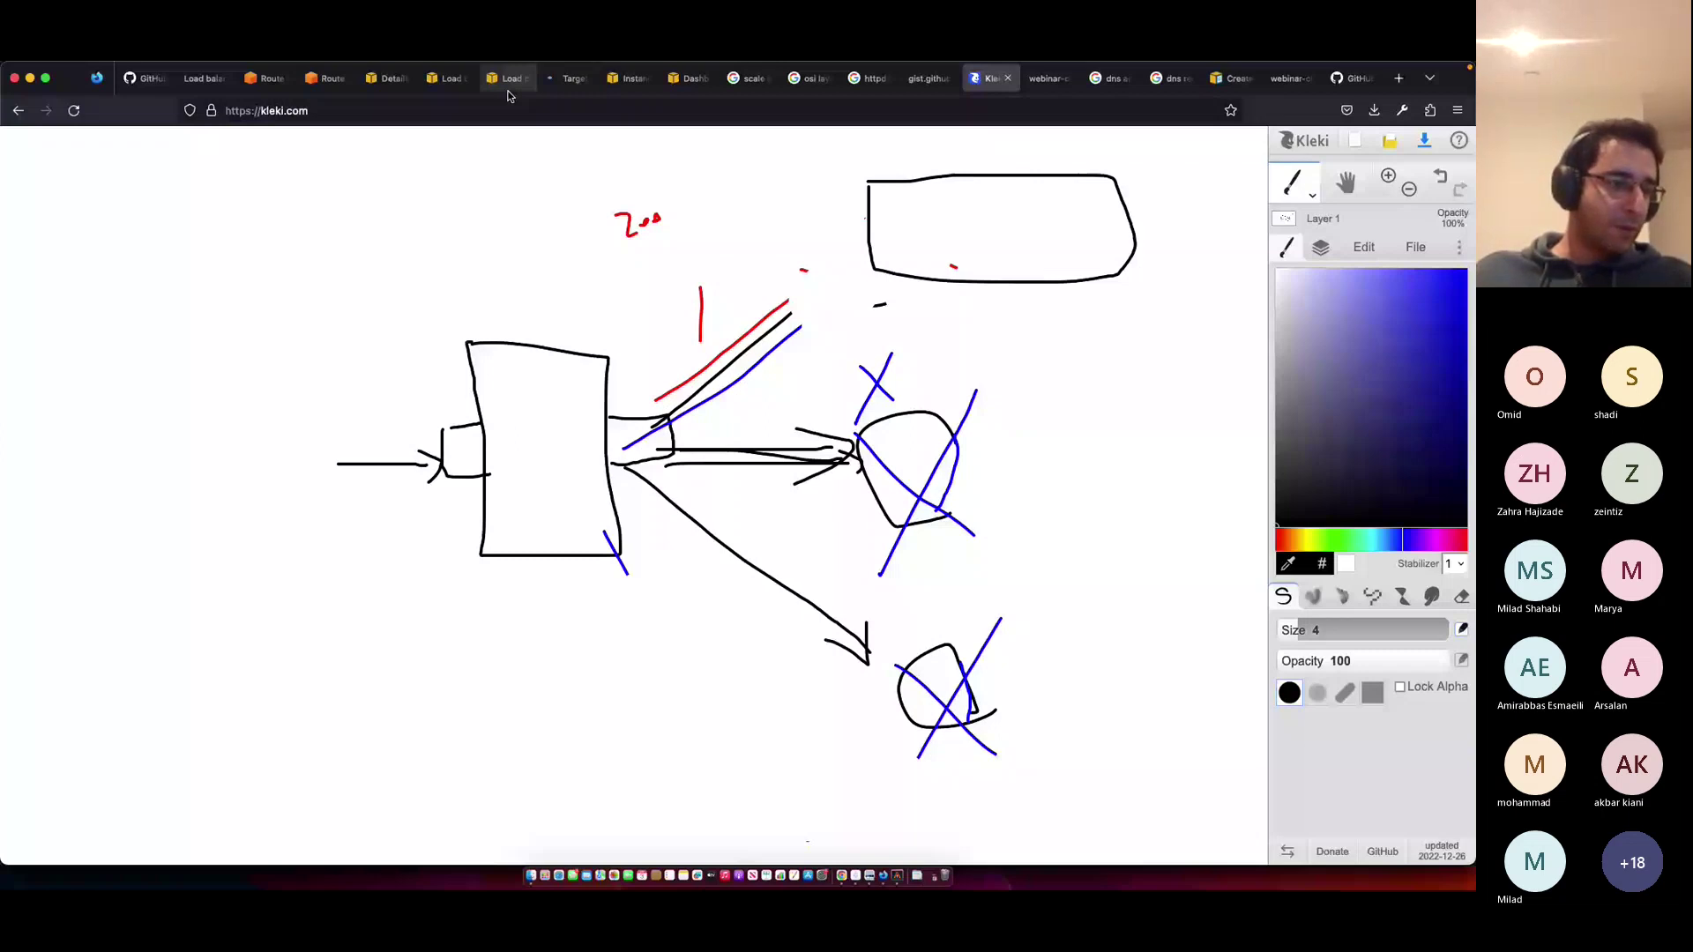
# - Return to the new target group form, choose Instances as the target type and name the group webinar-tg
pyautogui.click(569, 78)
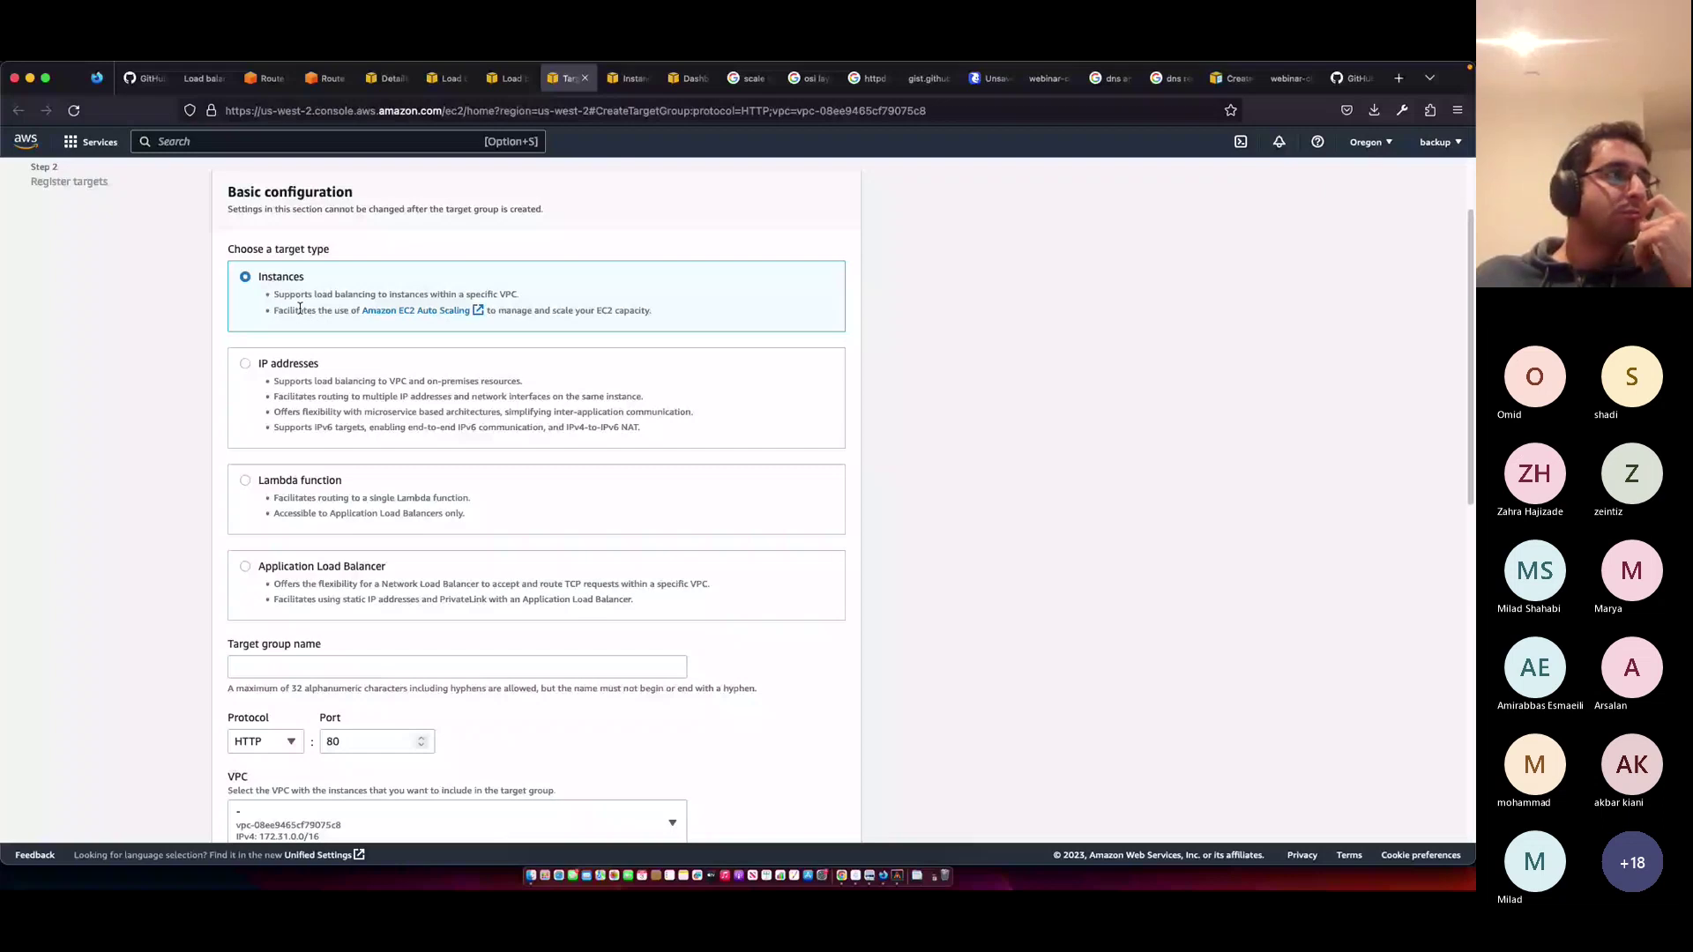
pyautogui.press('Up')
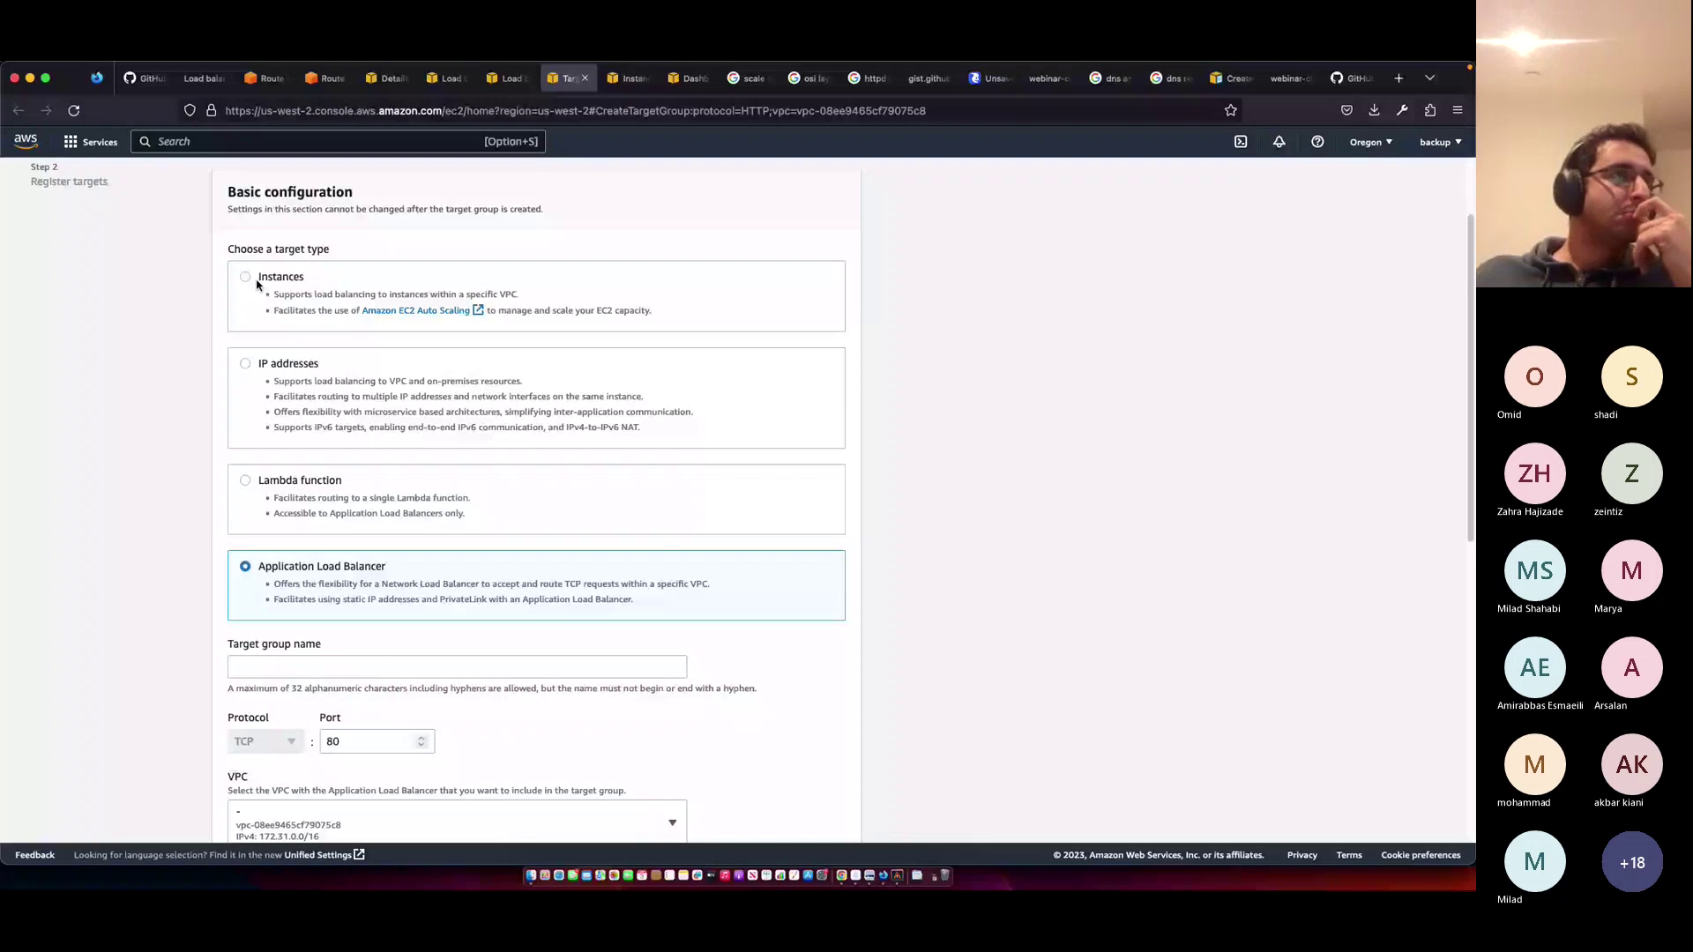
pyautogui.click(256, 283)
pyautogui.scroll(-1, 348, 653)
pyautogui.click(348, 636)
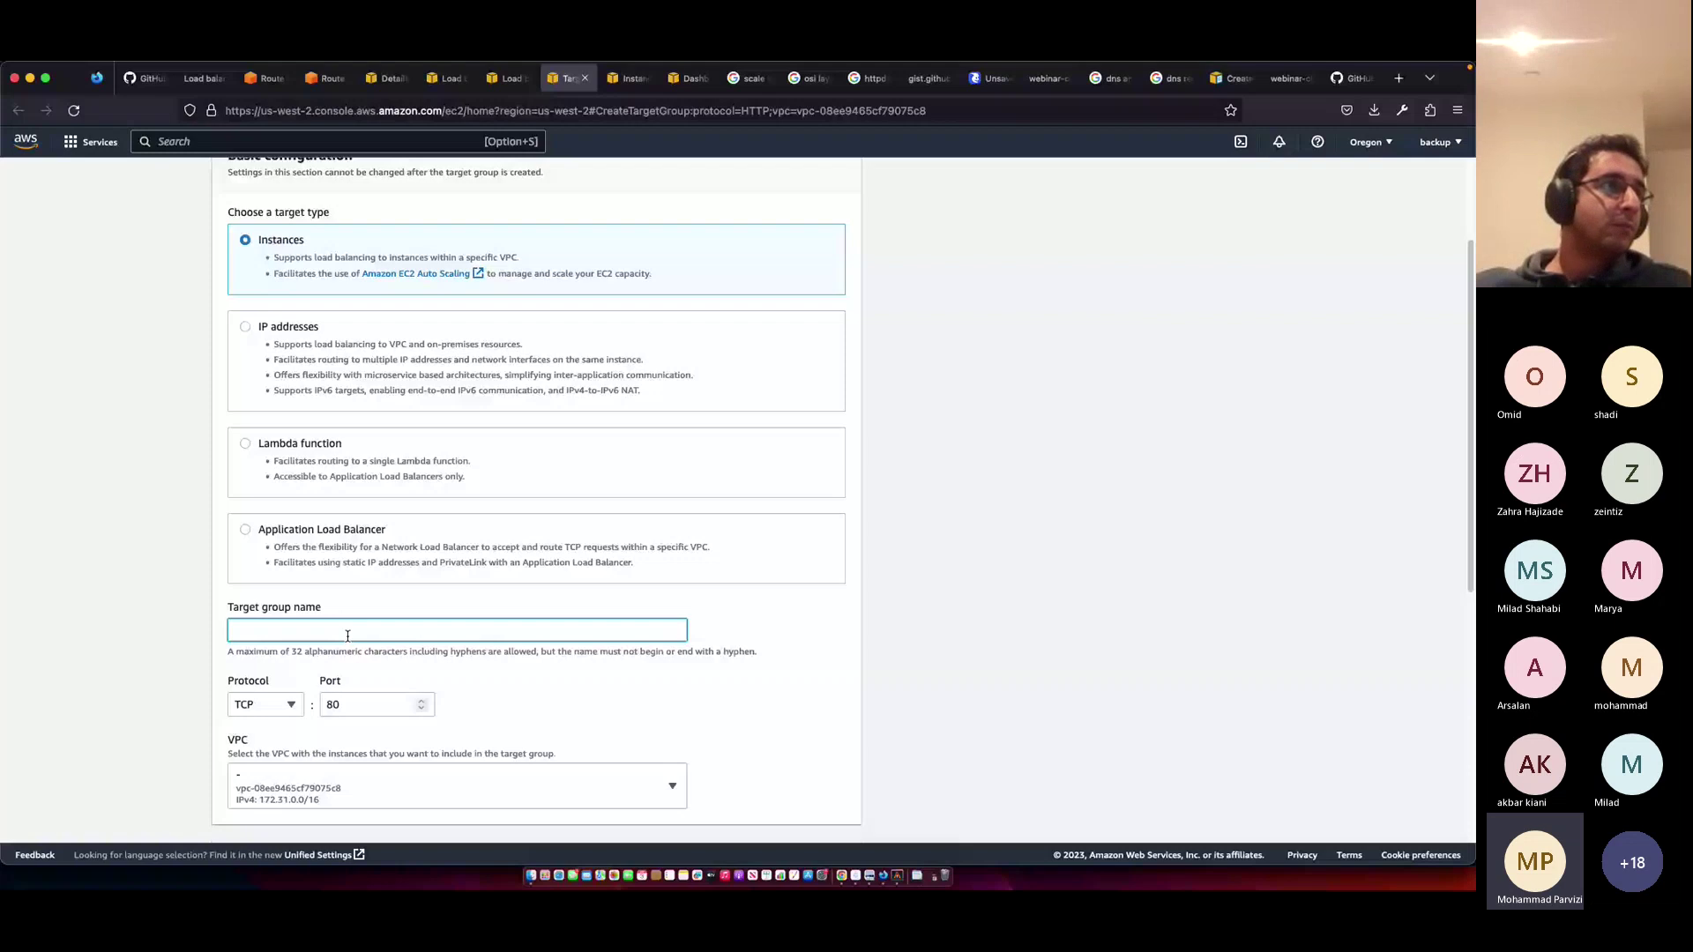
pyautogui.scroll(-3, 347, 635)
pyautogui.write('we')
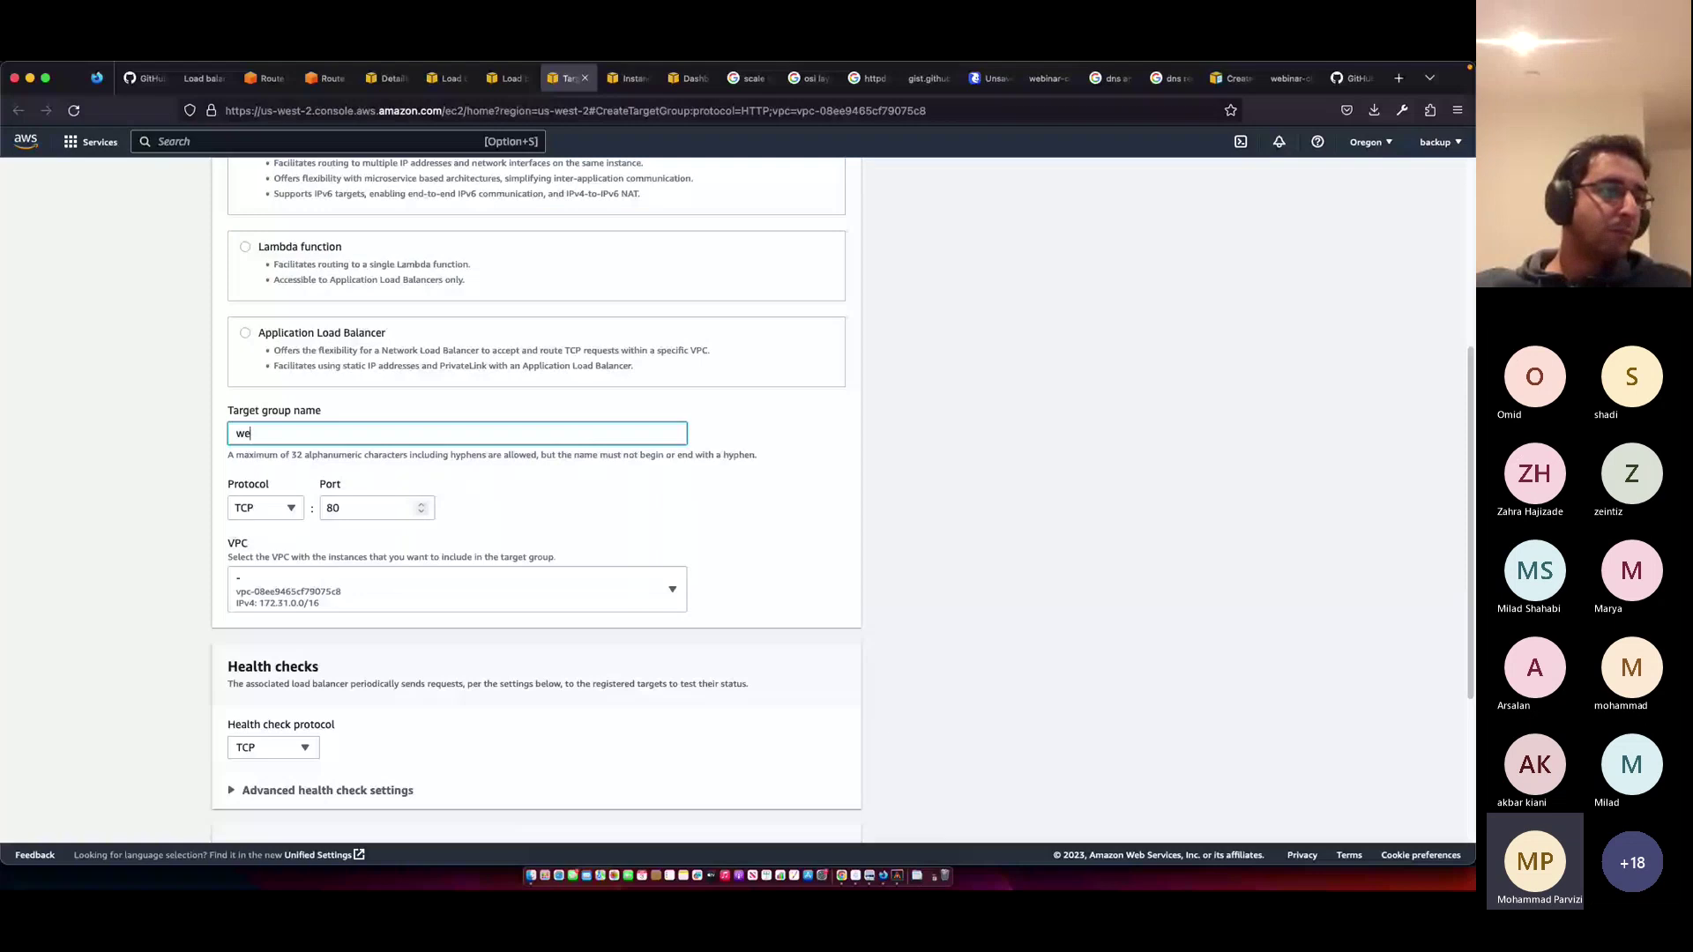
pyautogui.write('binar-tg')
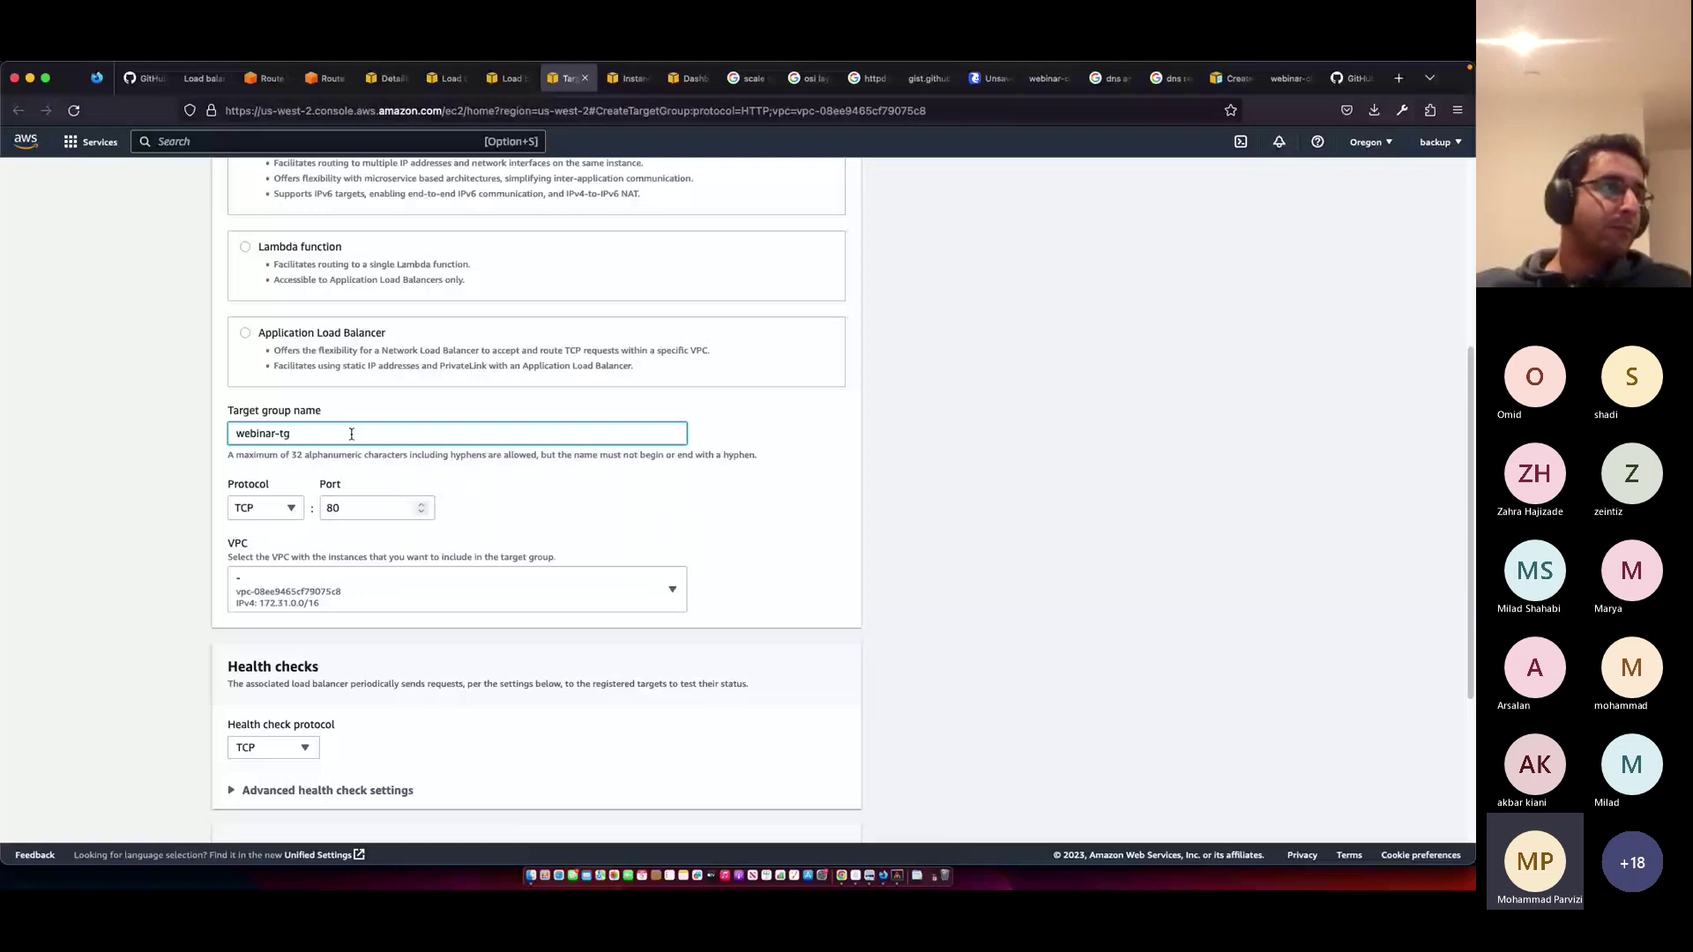
# - Set the health check protocol to HTTP, with a healthy threshold of 2 and a timeout of 5 seconds
pyautogui.scroll(-4, 289, 480)
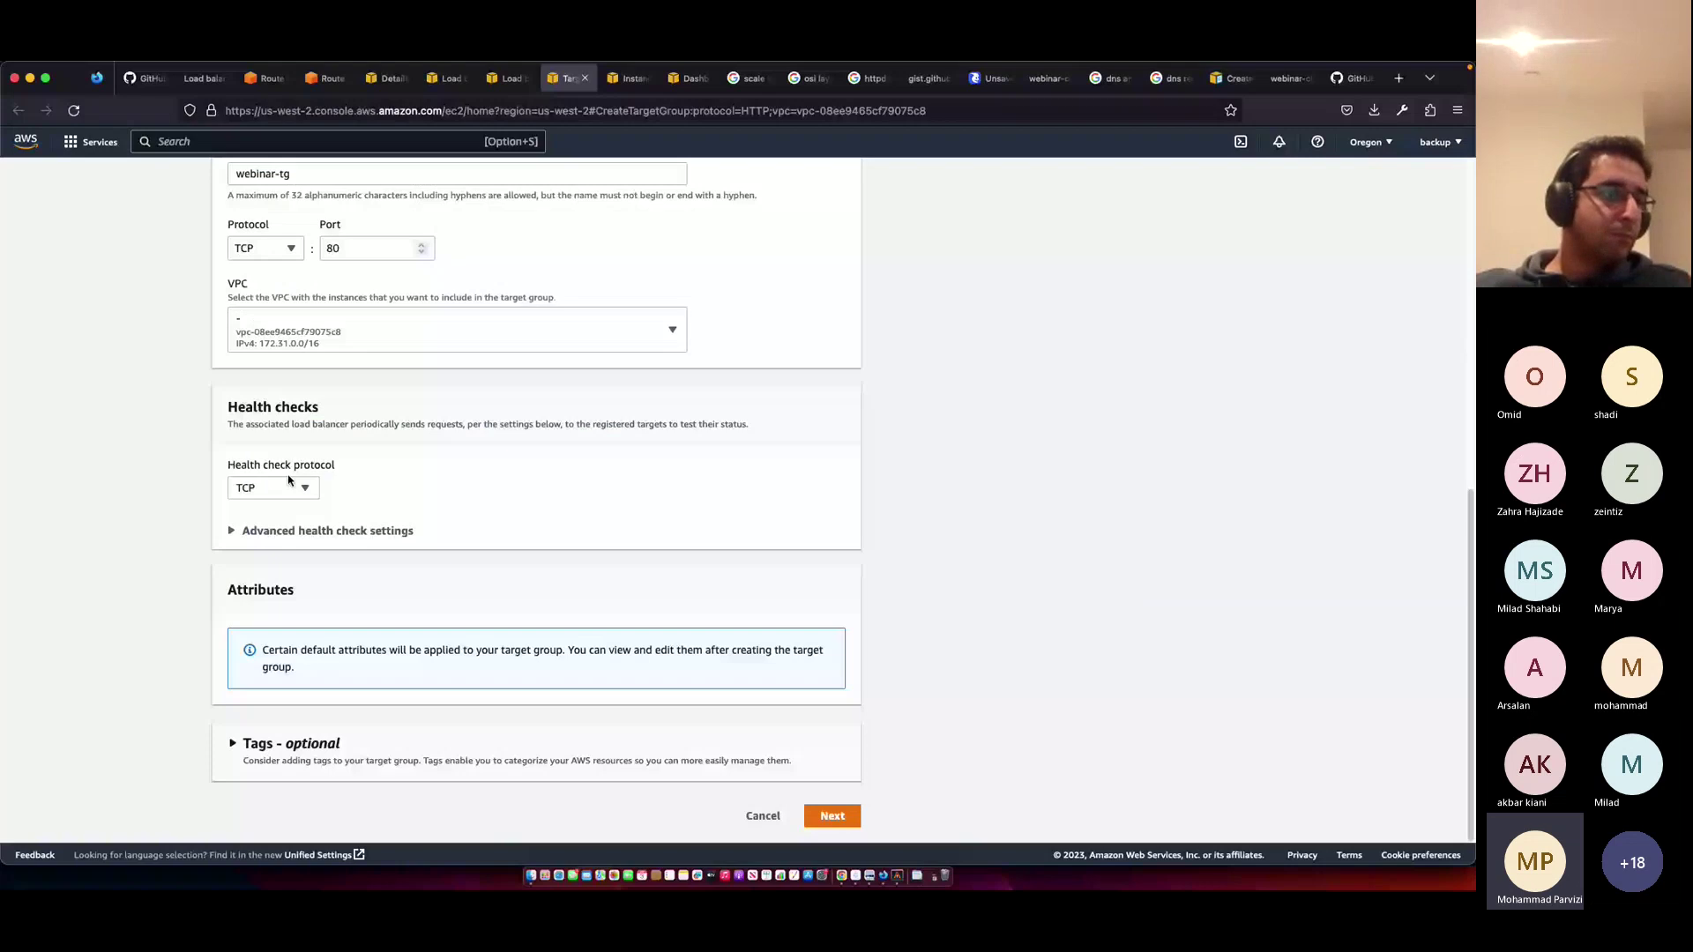
pyautogui.click(289, 487)
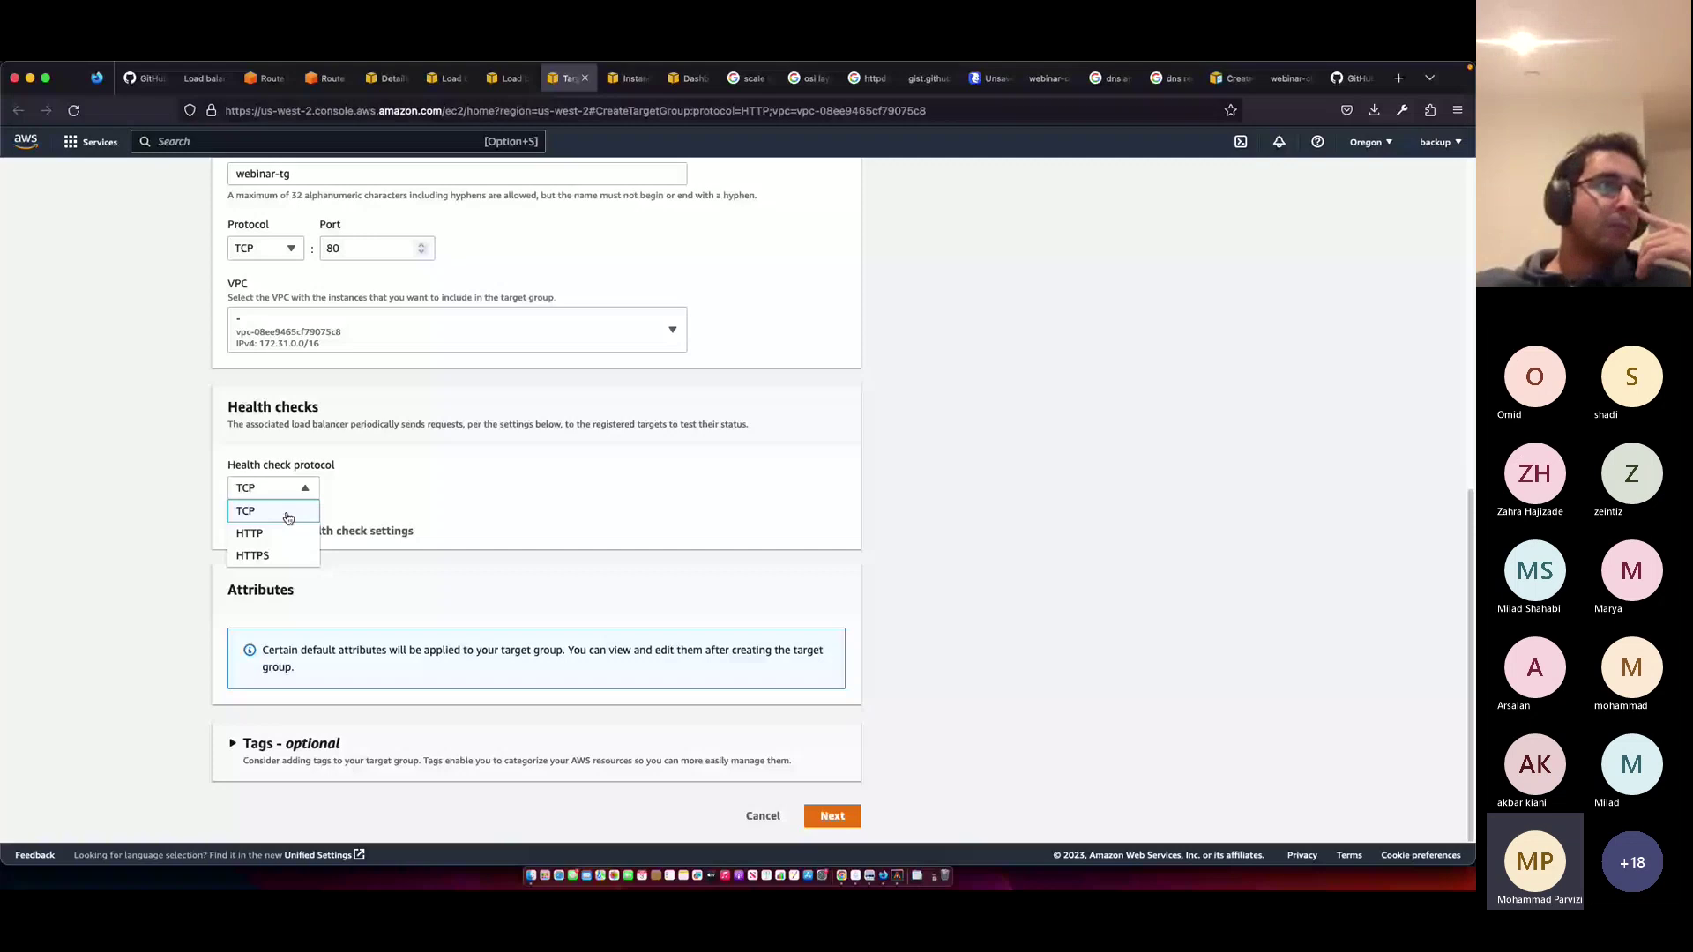
pyautogui.click(288, 511)
pyautogui.click(247, 530)
pyautogui.scroll(-5, 248, 525)
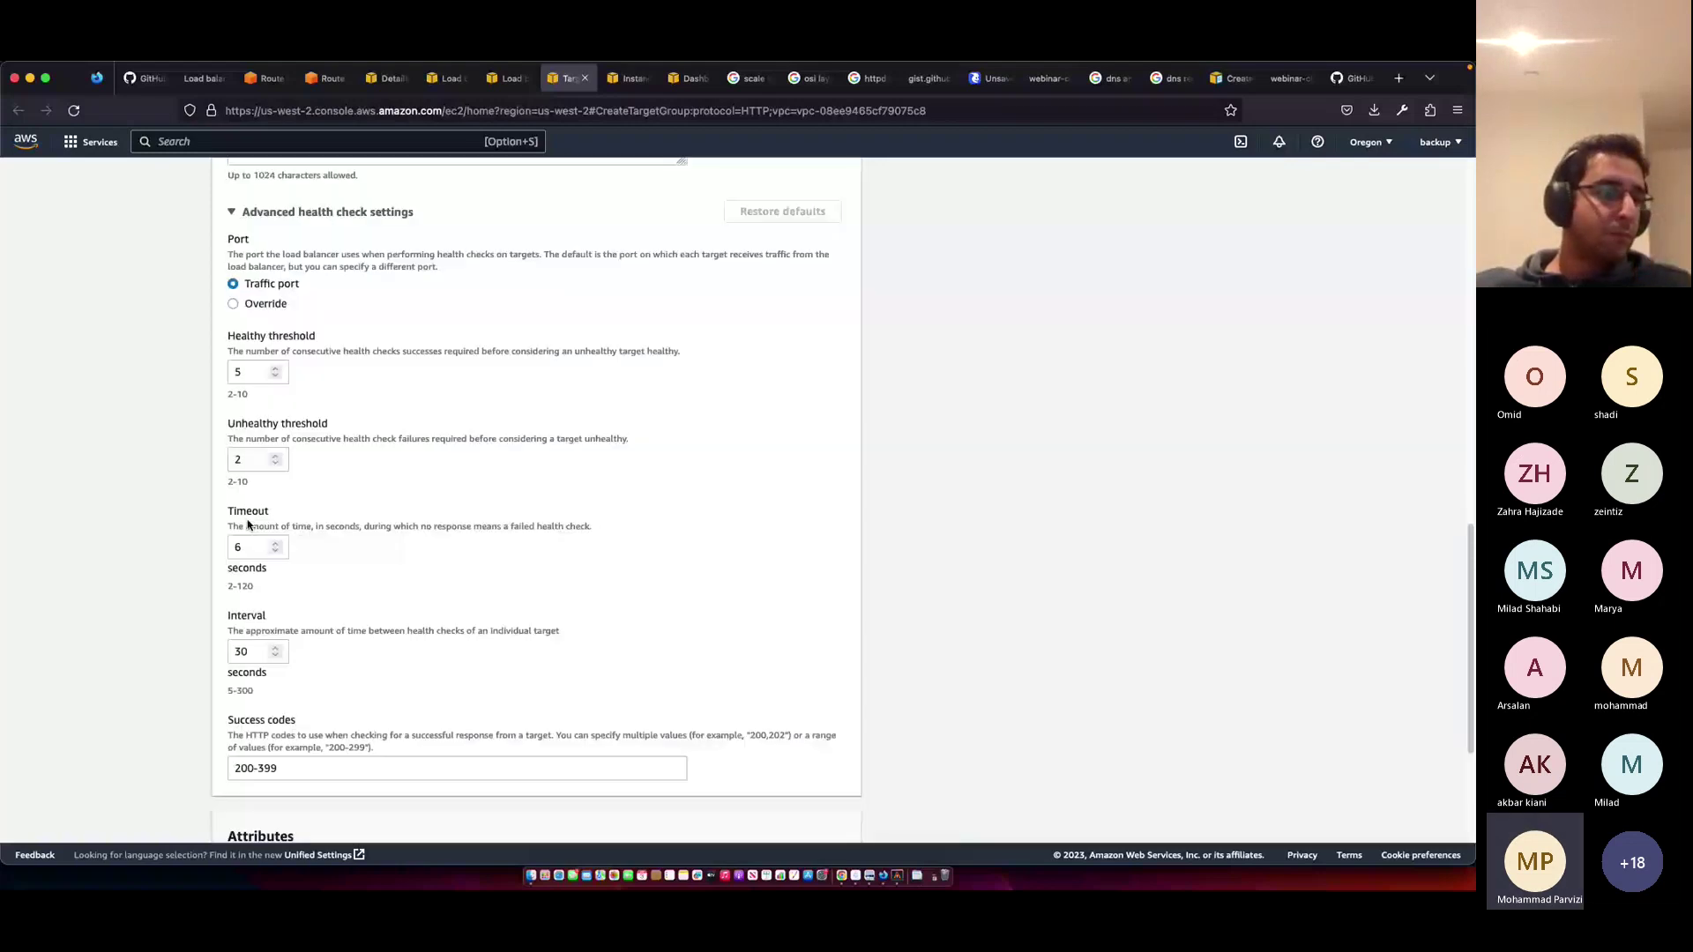
pyautogui.click(249, 461)
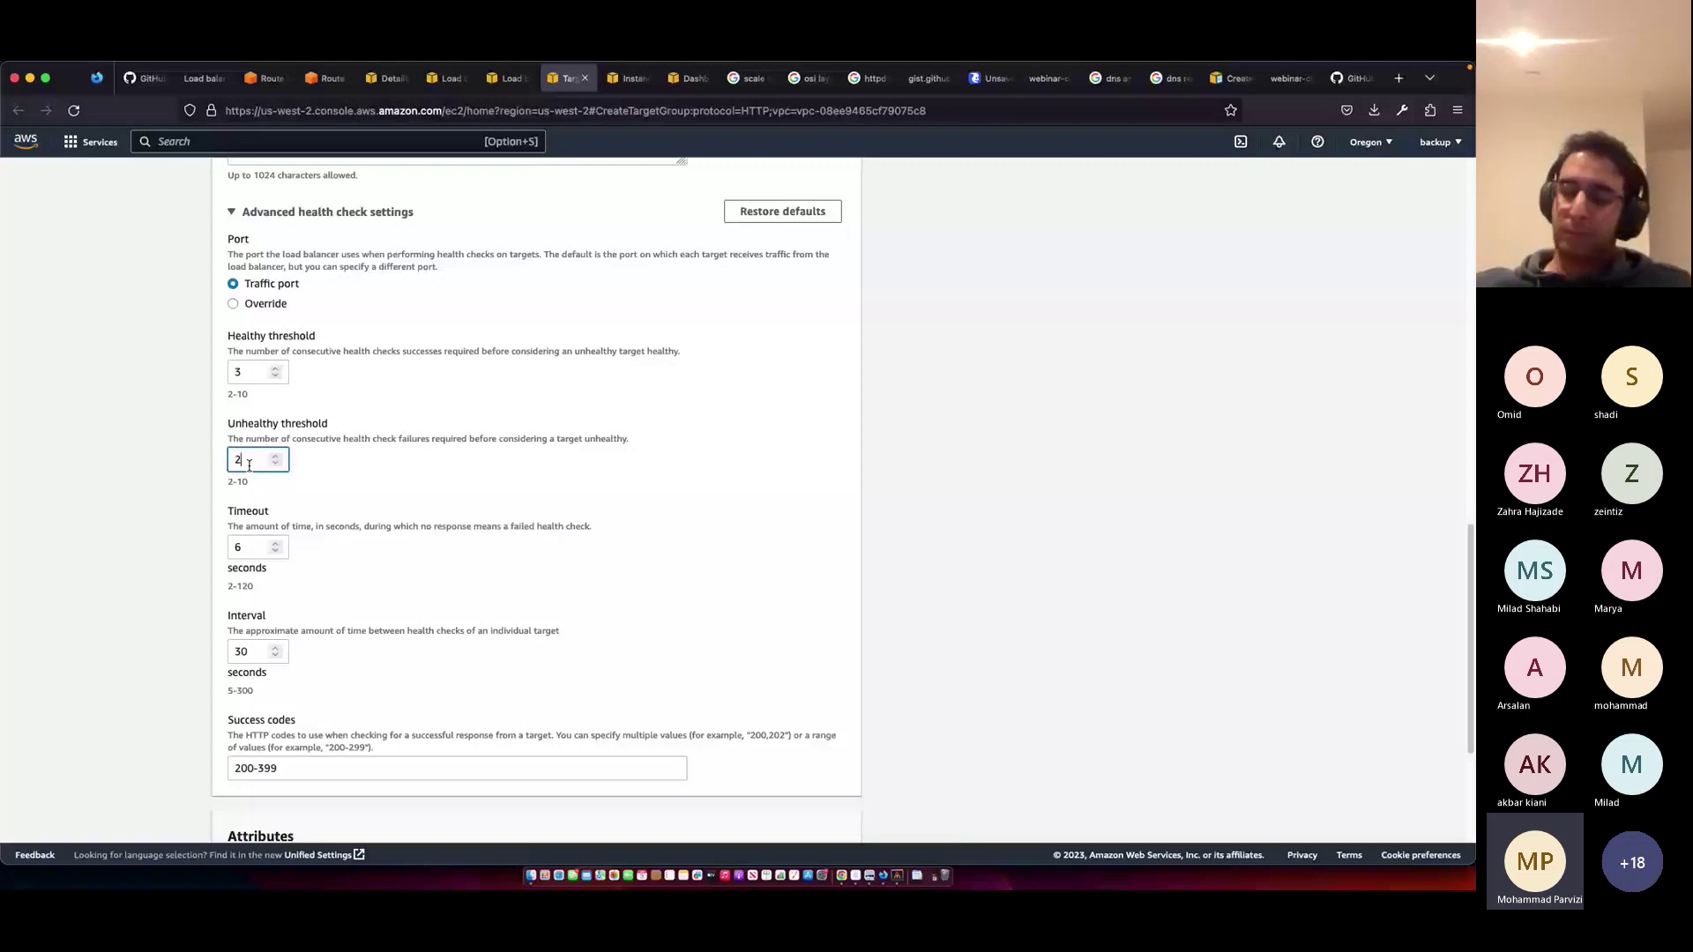
pyautogui.click(251, 548)
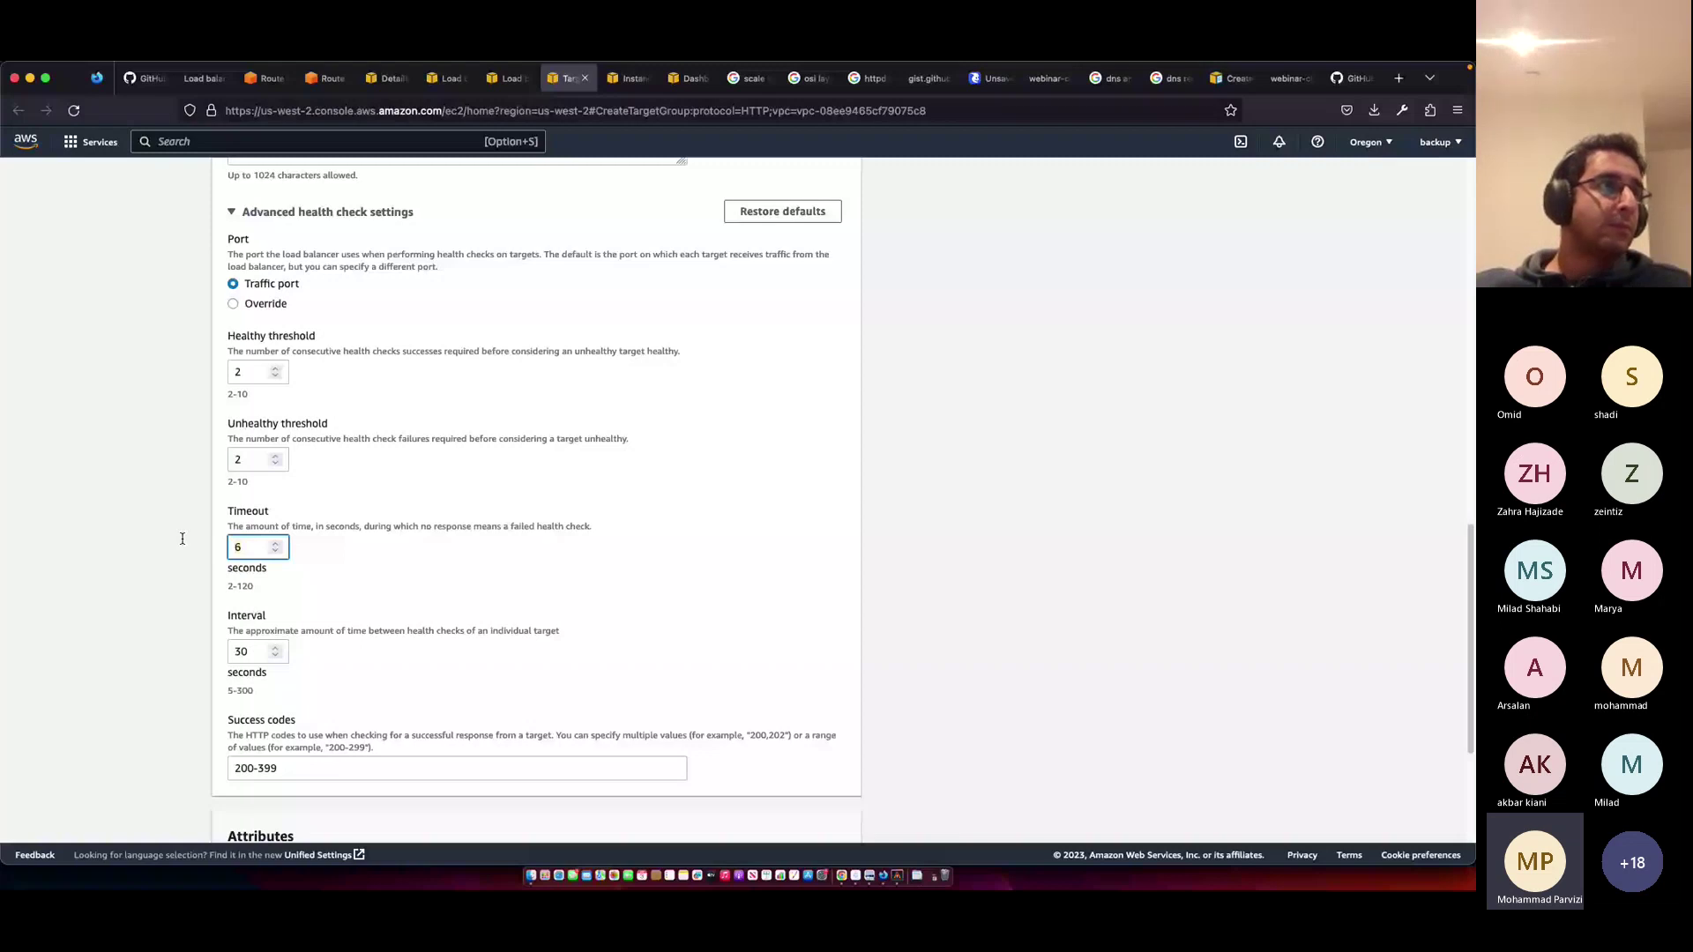
pyautogui.write('5')
pyautogui.press('Tab')
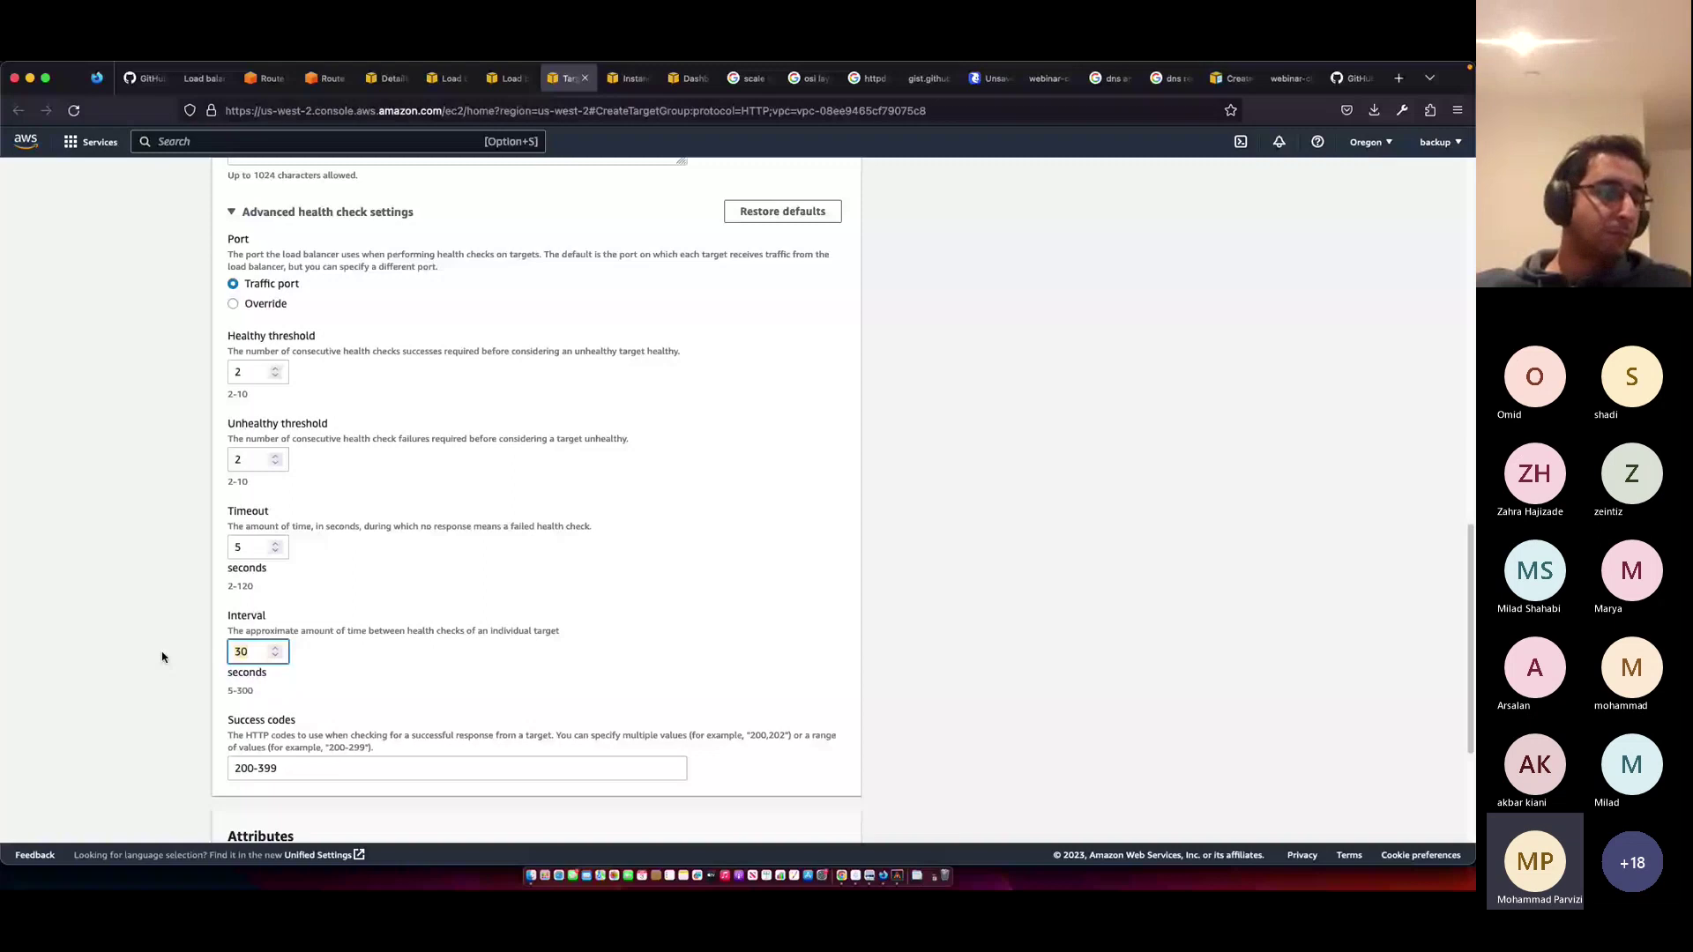
# - Change the health check protocol back to TCP and set the timeout to 3 seconds
pyautogui.scroll(5, 289, 595)
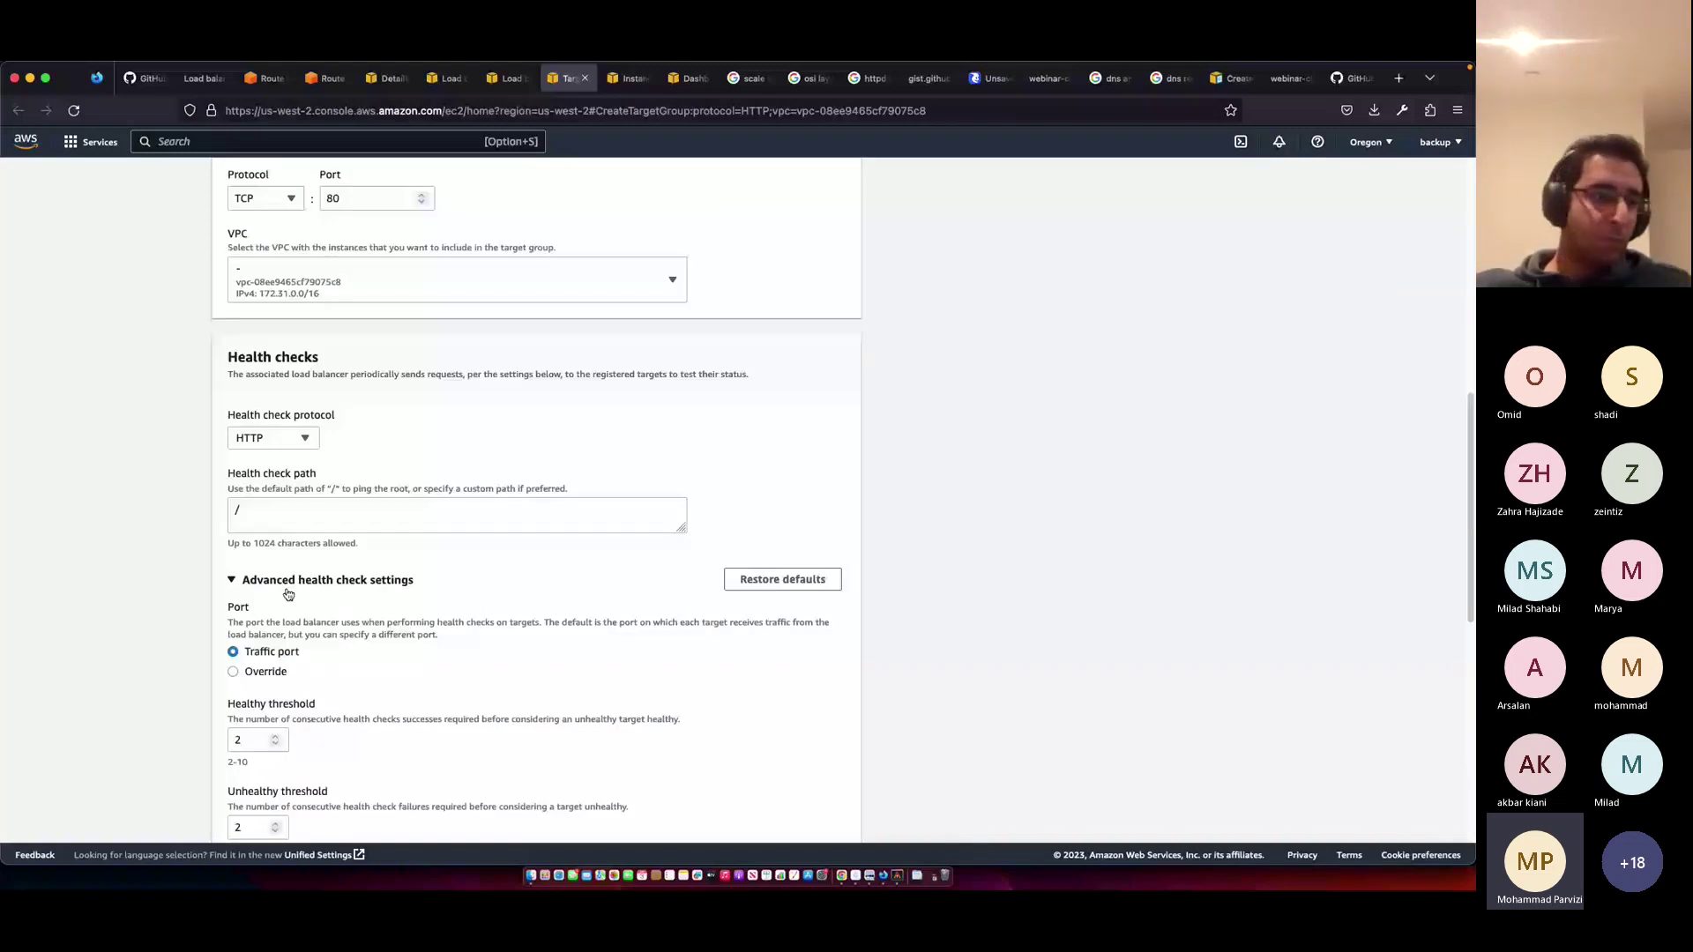
pyautogui.scroll(-5, 288, 595)
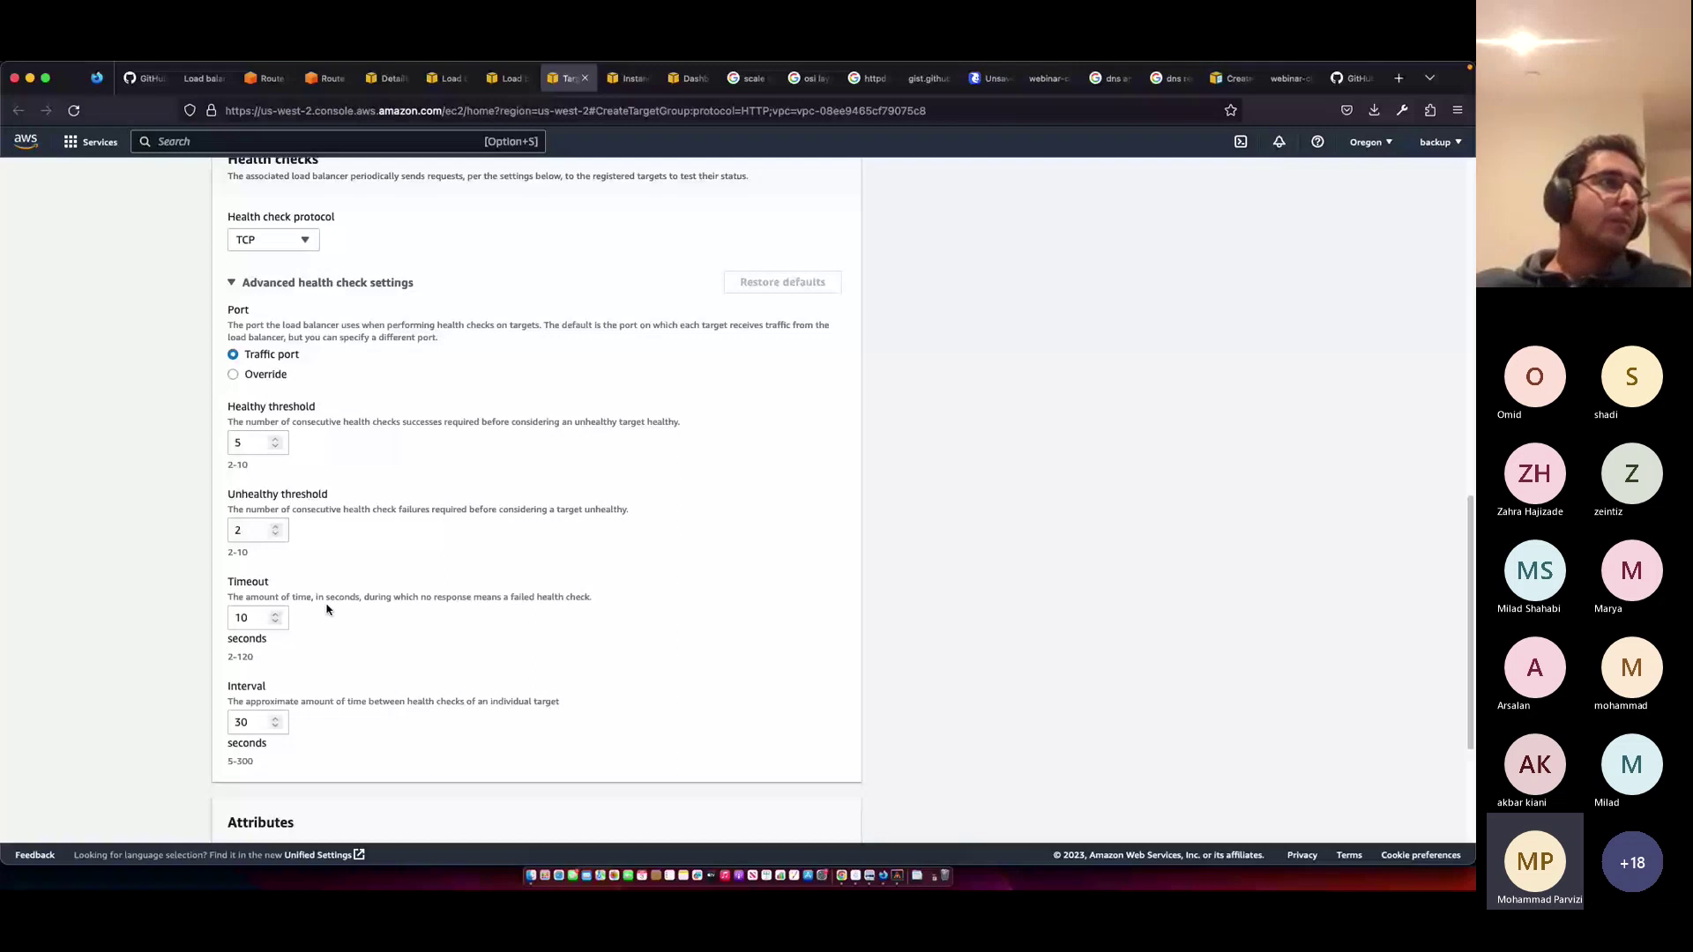
pyautogui.scroll(1, 335, 613)
pyautogui.press('Tab')
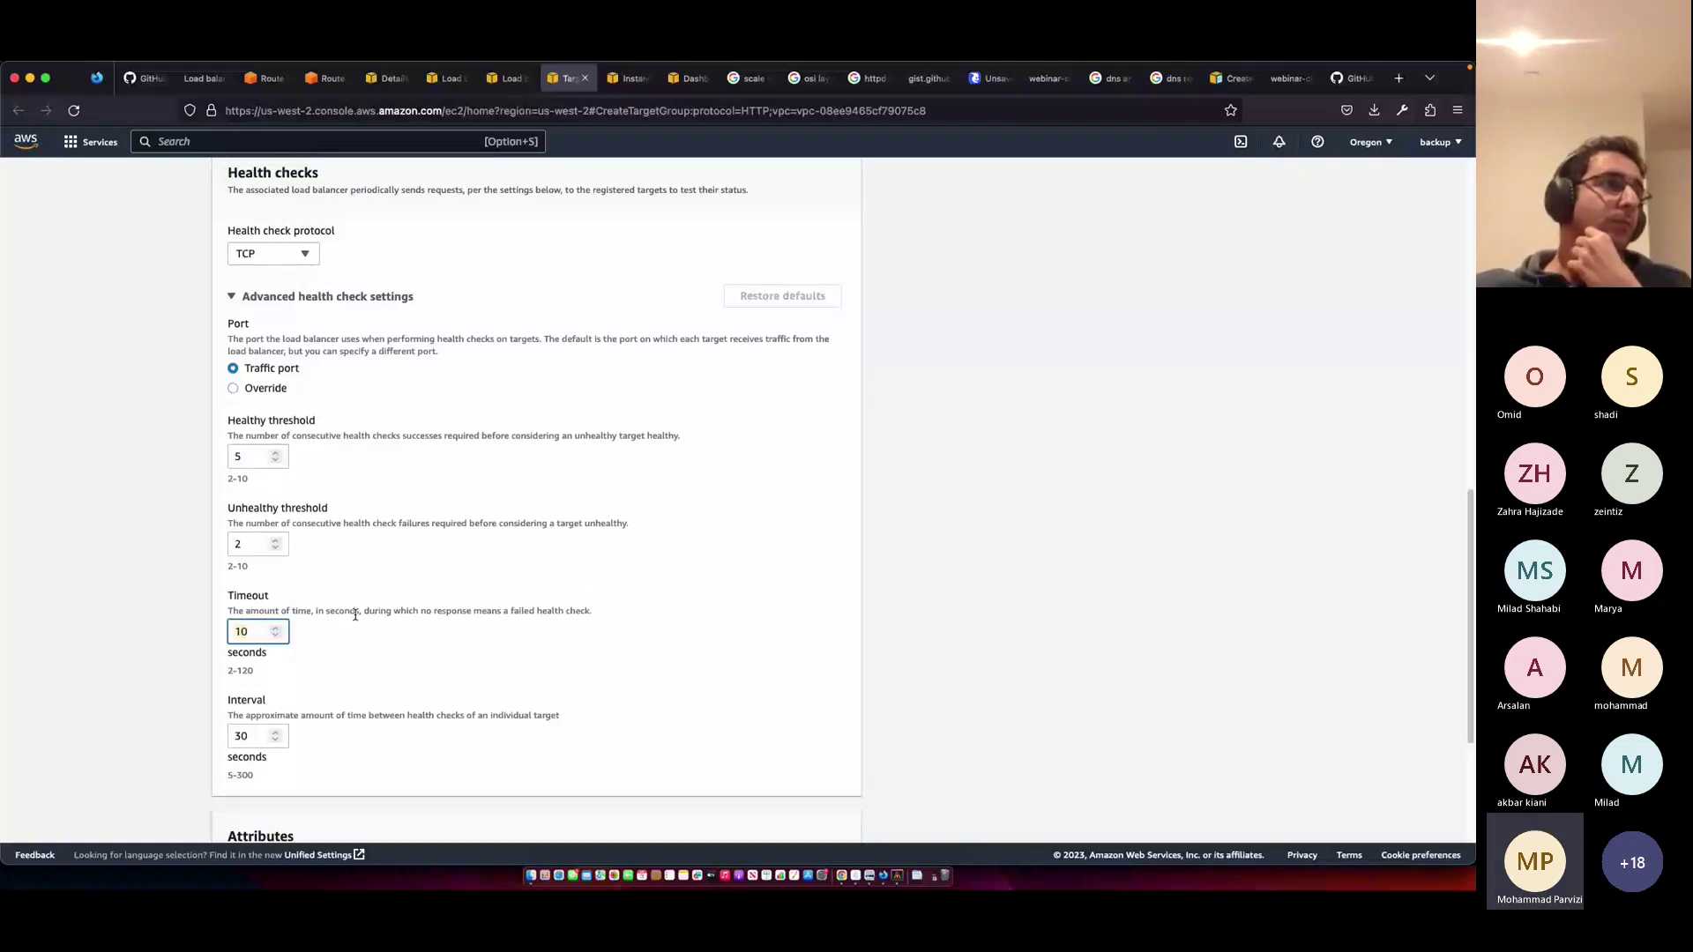
pyautogui.write('3')
# - Set the health check's healthy threshold to 2 and its interval to 5 seconds
pyautogui.click(265, 456)
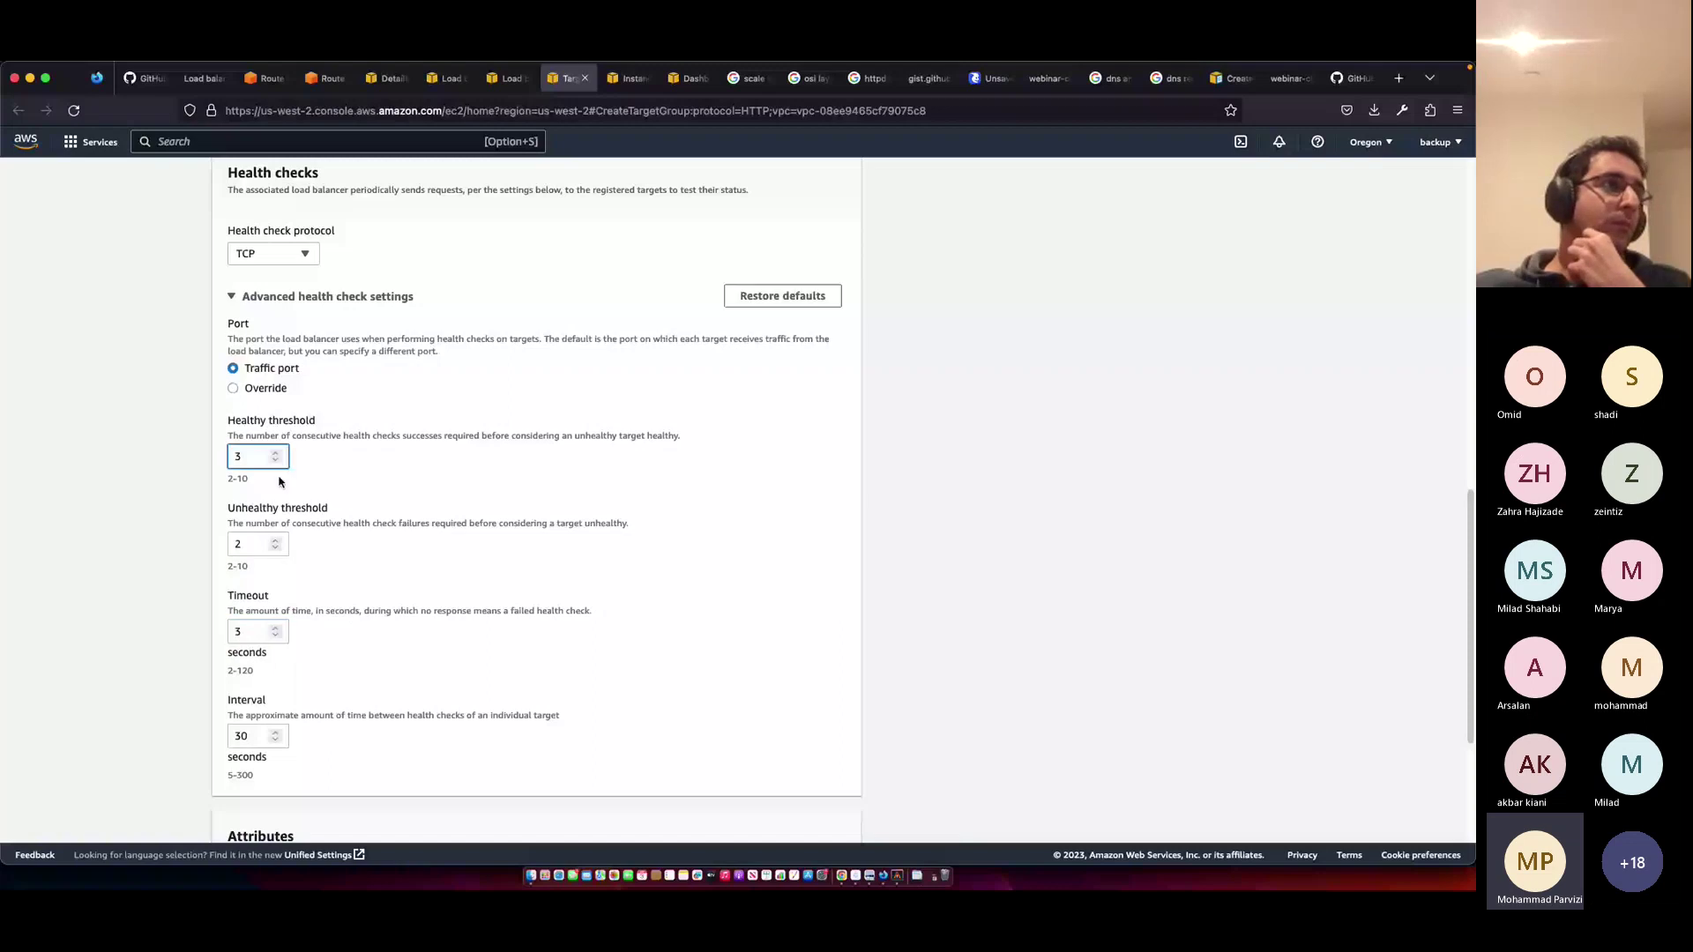
pyautogui.press('Down')
pyautogui.press('Down')
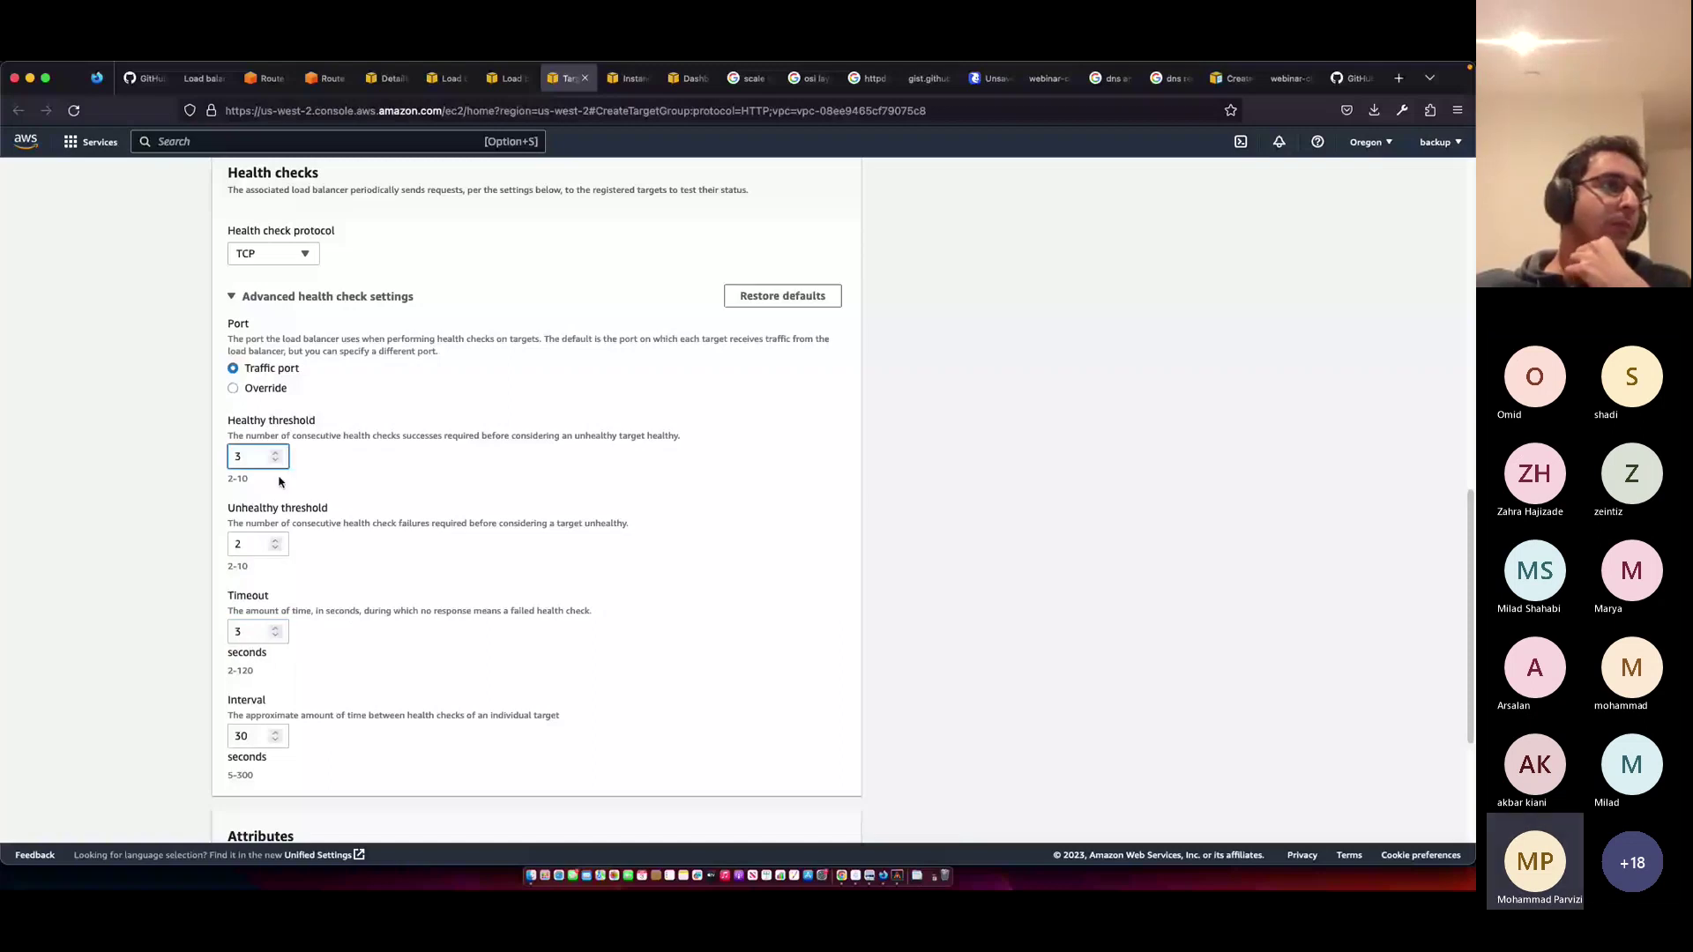
pyautogui.press('Down')
pyautogui.doubleClick(247, 736)
pyautogui.write('5')
# - Continue to target registration, add webinar-ec2-1 and webinar-ec2-2 as pending targets on port 80, and create the target group
pyautogui.scroll(-3, 758, 743)
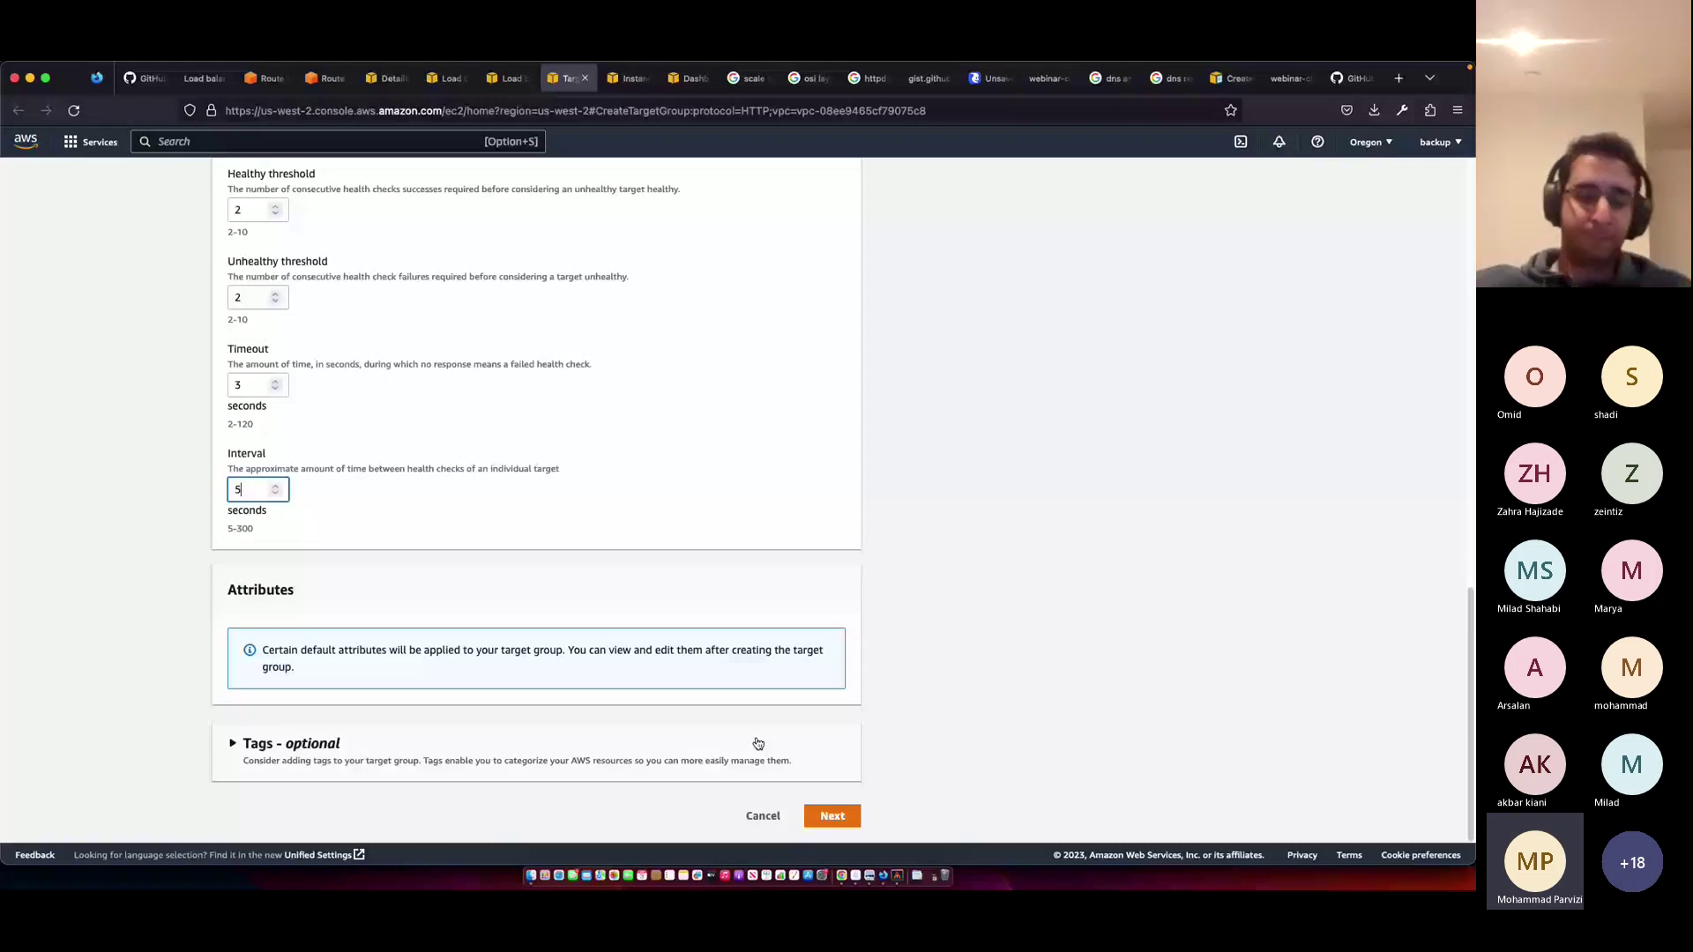
pyautogui.click(831, 816)
pyautogui.click(245, 409)
pyautogui.click(245, 440)
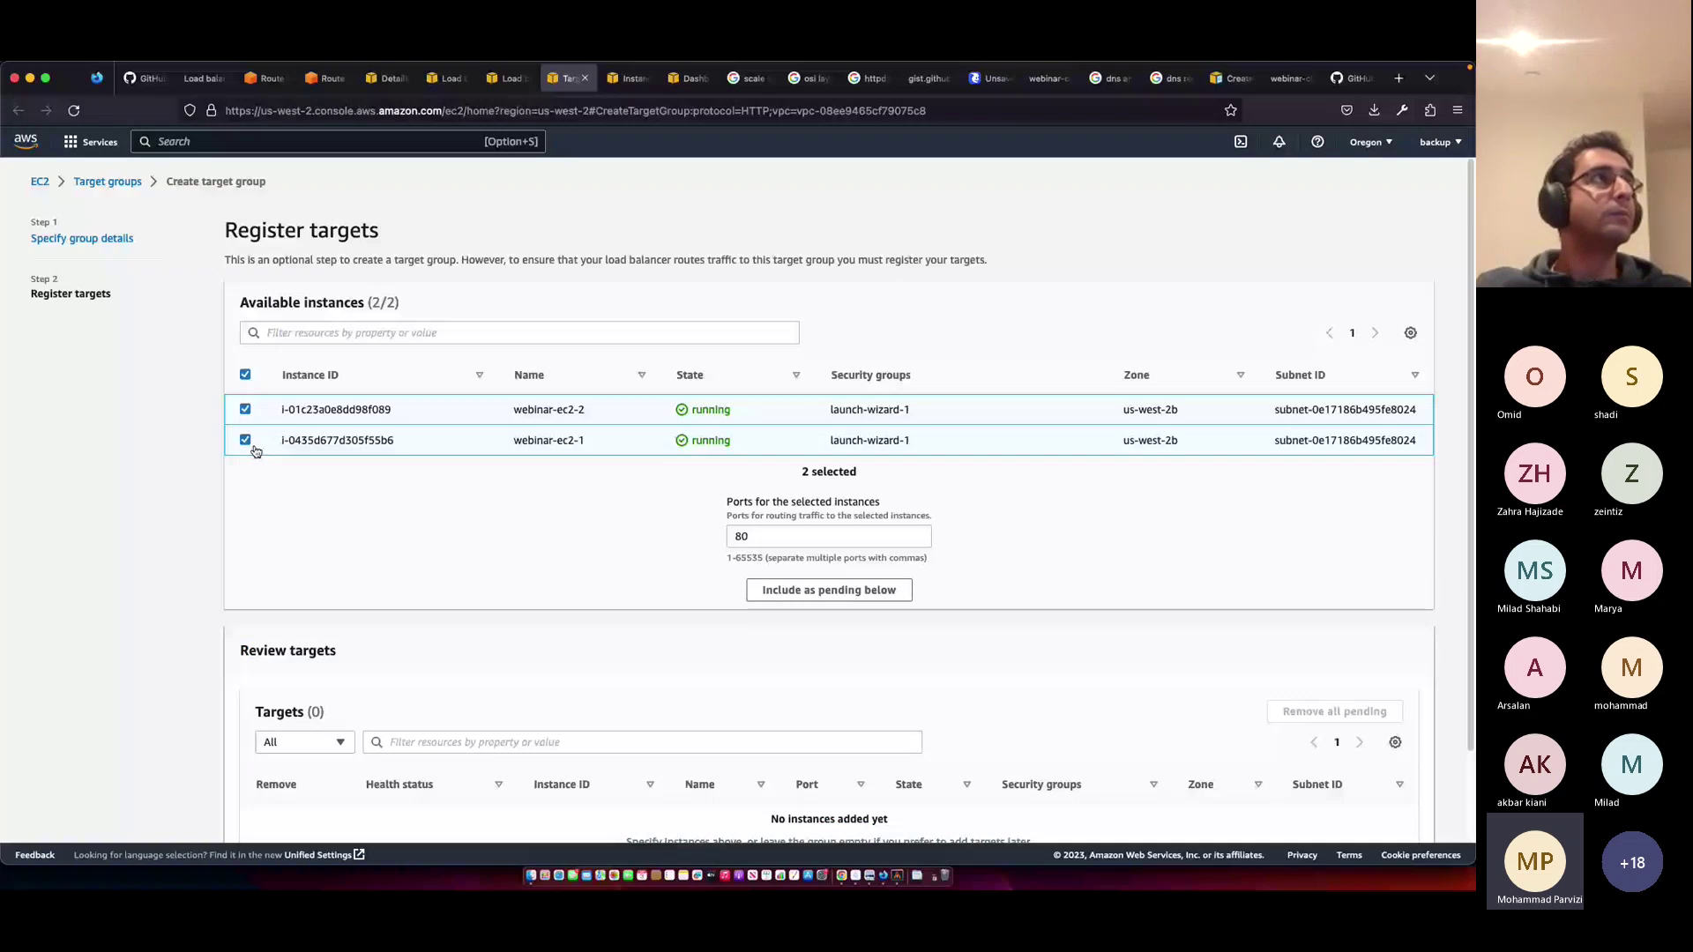
pyautogui.click(829, 590)
pyautogui.scroll(-3, 1058, 618)
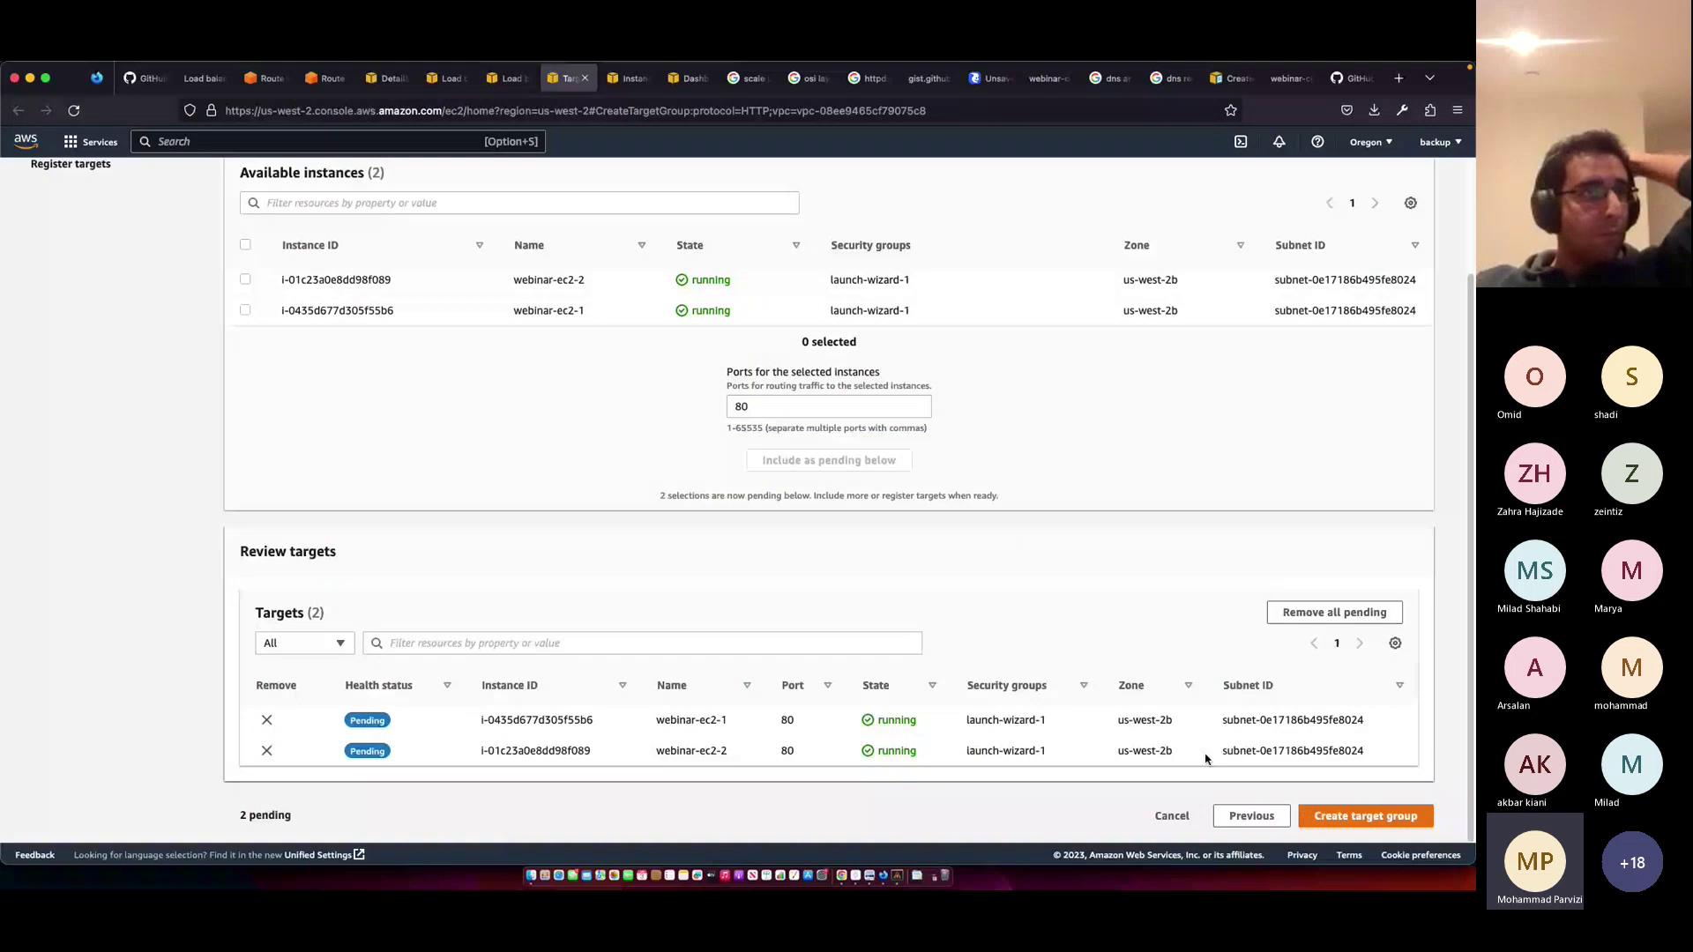
pyautogui.click(1340, 816)
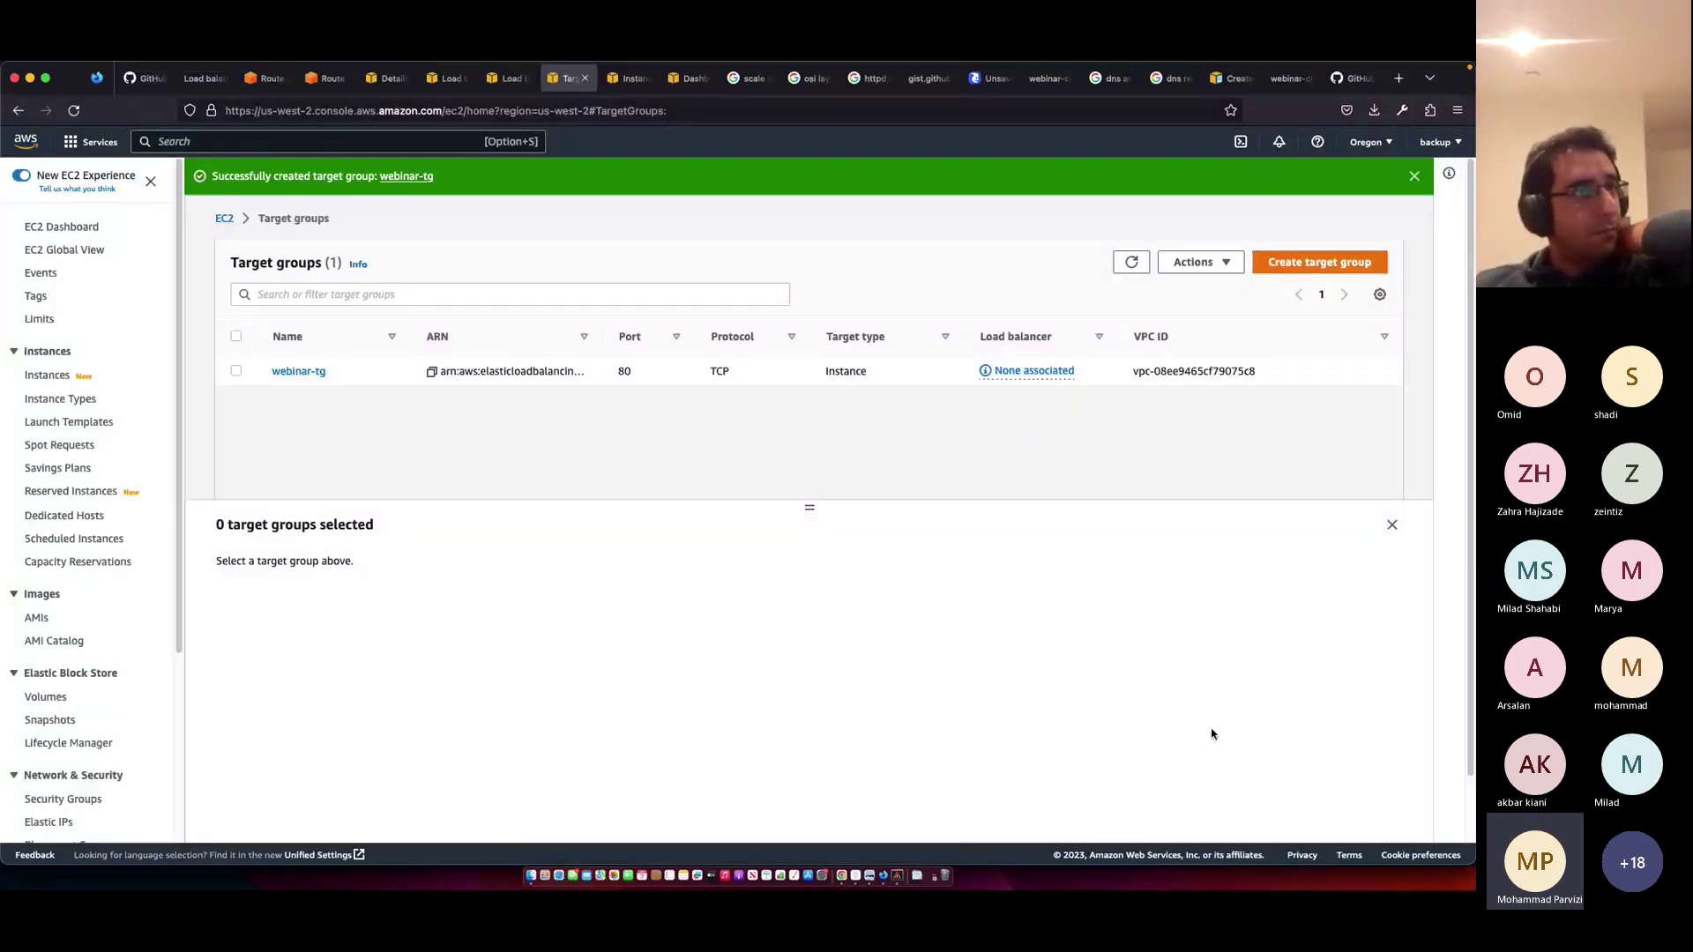
# - Open the webinar-tg target group's details in a new tab and review the webinar-clb load balancer's description
pyautogui.keyDown('super'); pyautogui.click(298, 371); pyautogui.keyUp('super')
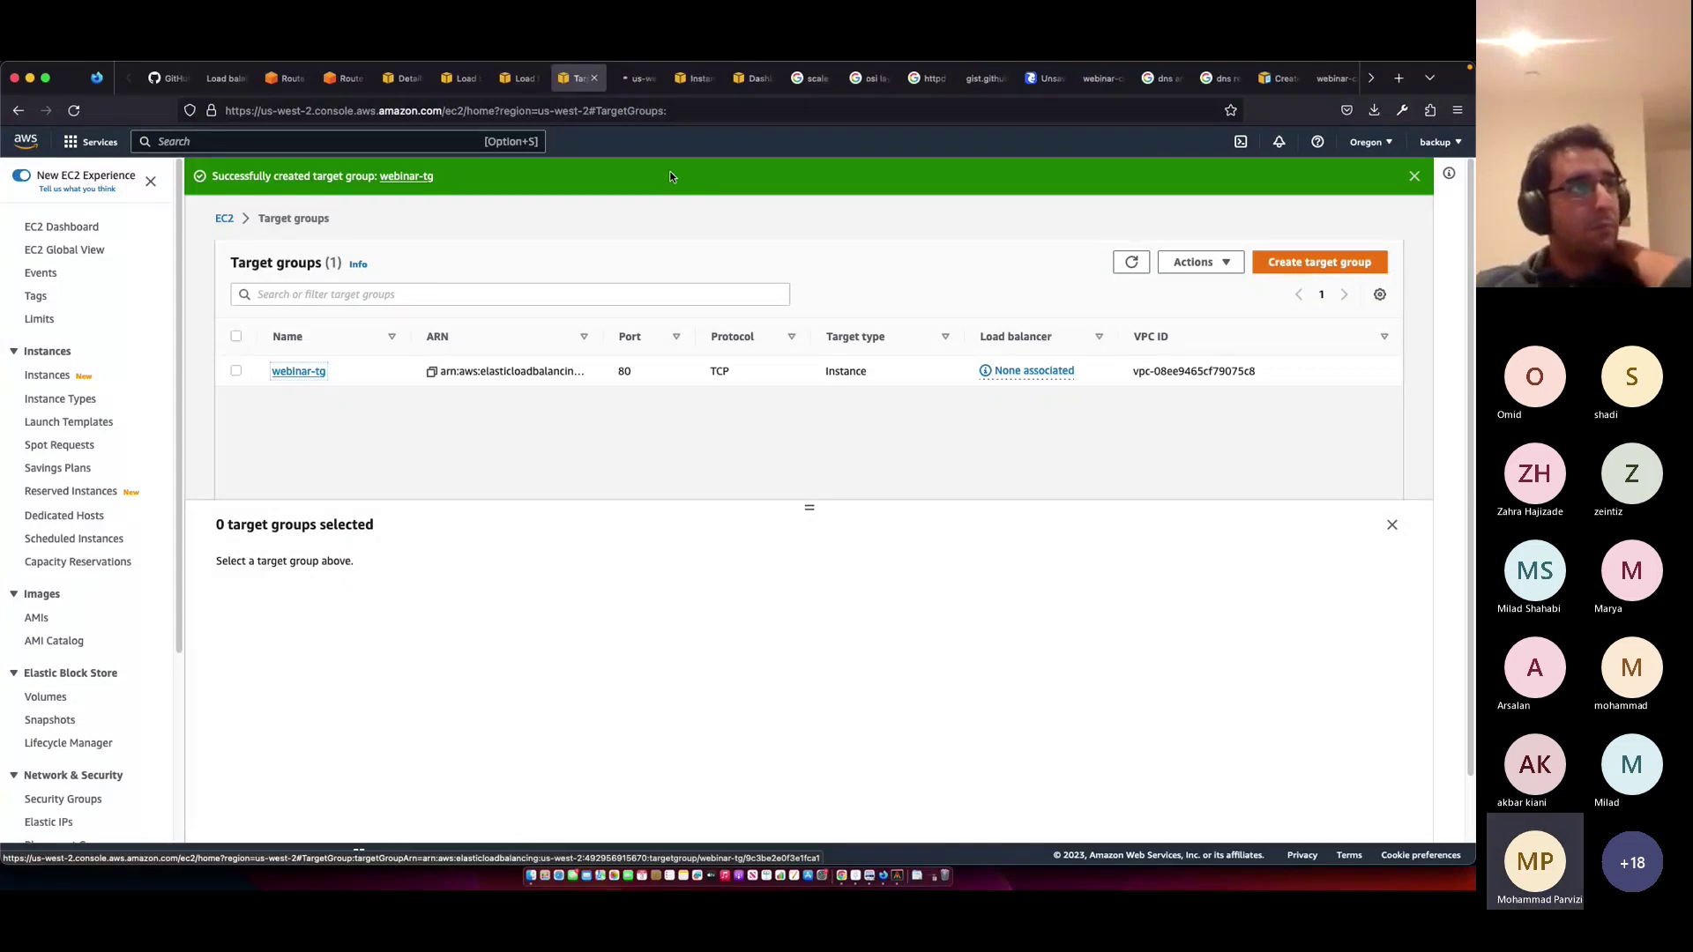
pyautogui.hotkey('ctrl', 'Tab')
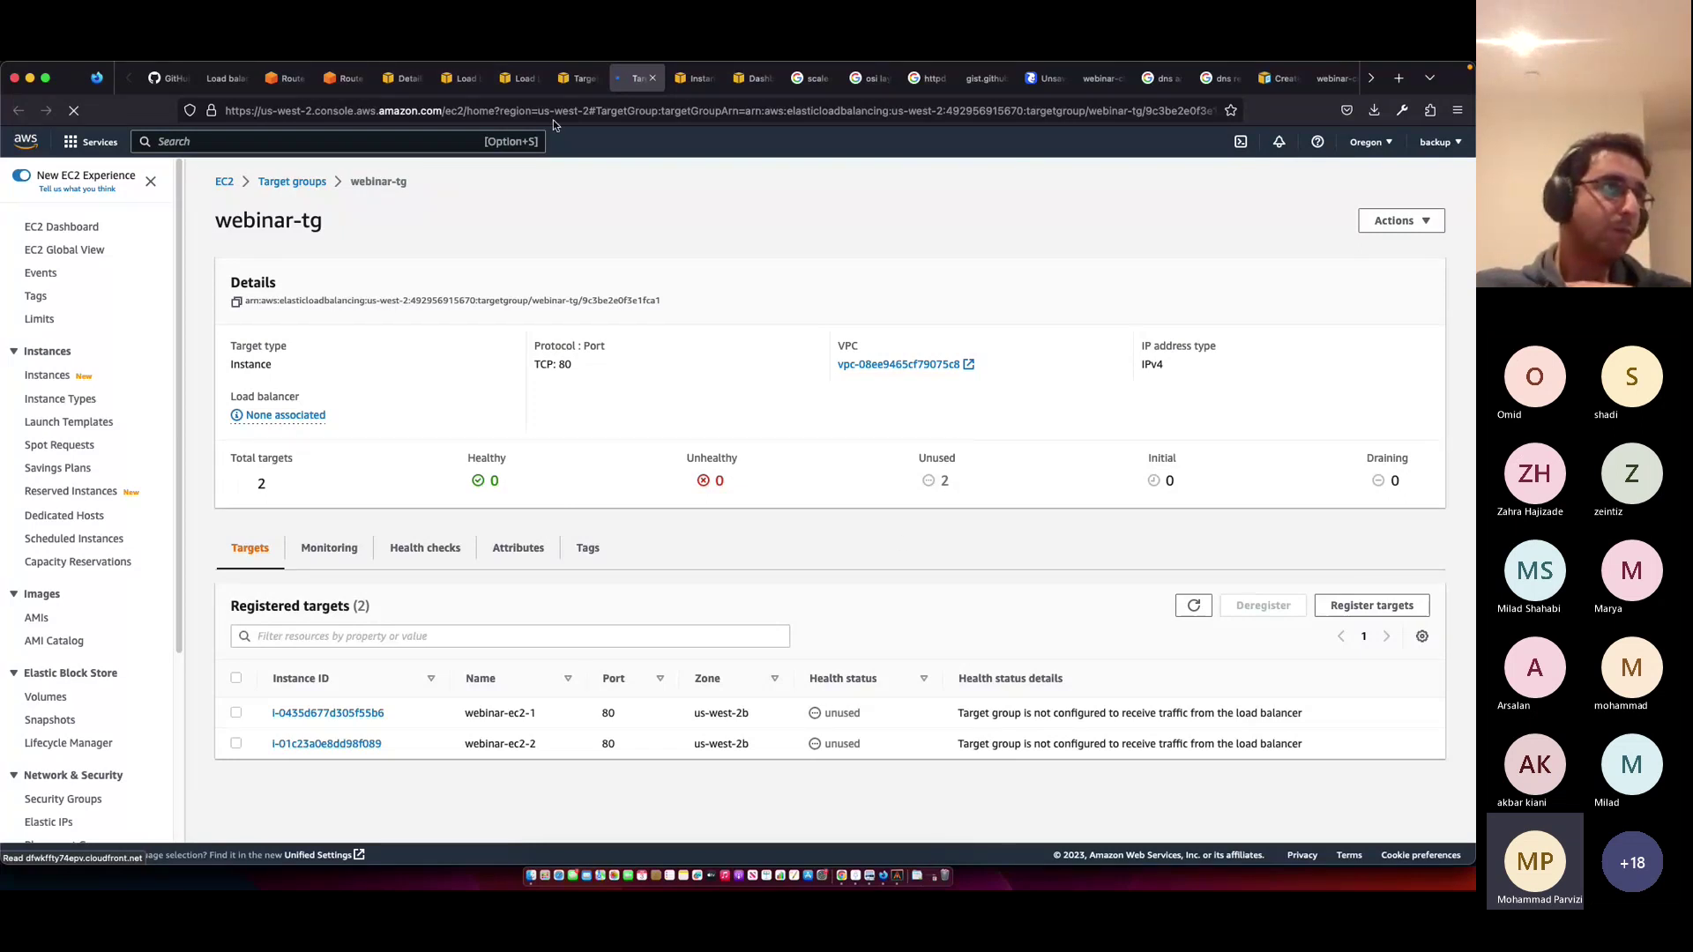
pyautogui.click(582, 78)
pyautogui.click(522, 78)
pyautogui.click(463, 78)
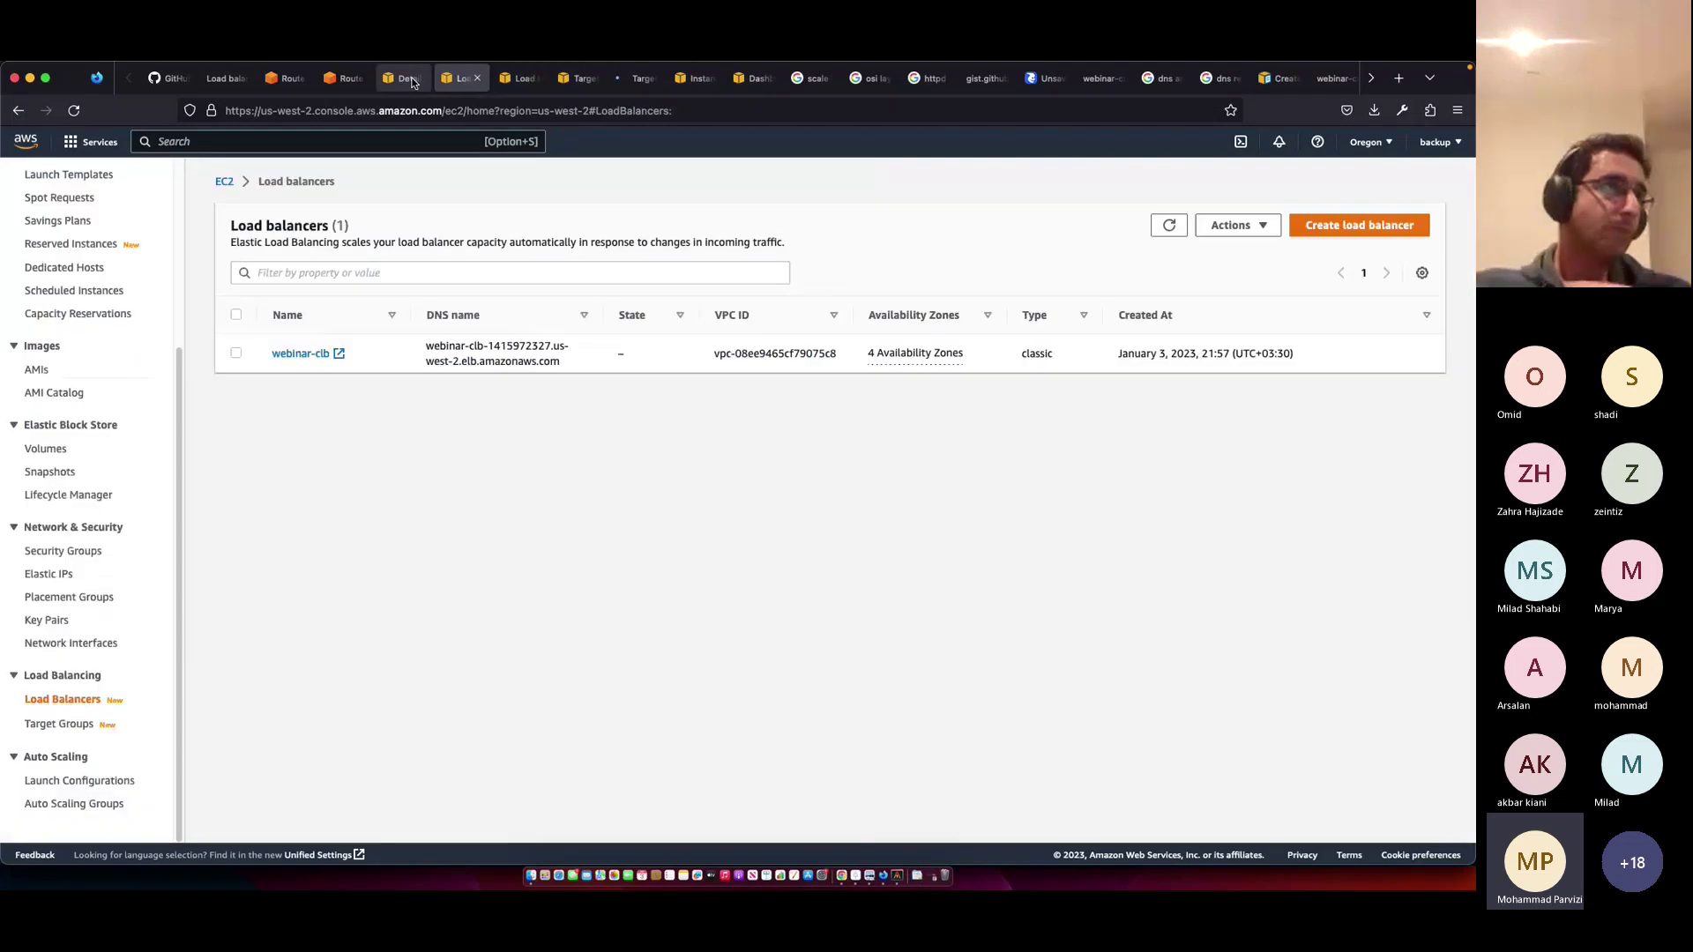
pyautogui.click(407, 78)
pyautogui.click(1032, 208)
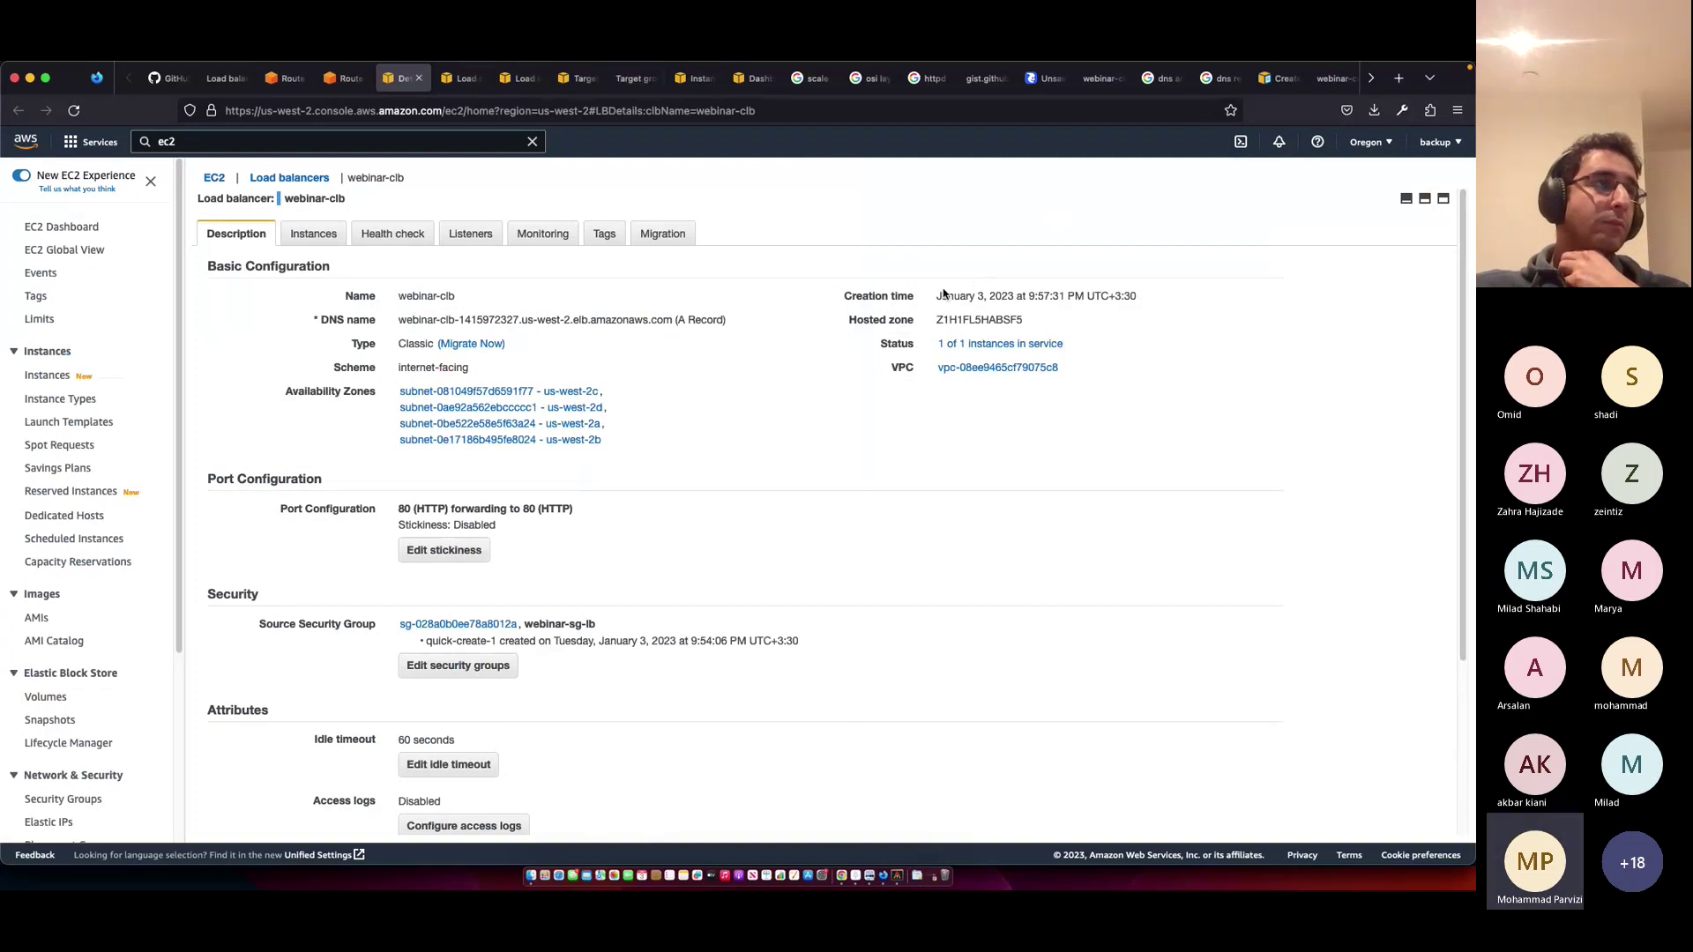
# - Open the list of load balancers in a separate tab from the webinar-clb details
pyautogui.click(238, 143)
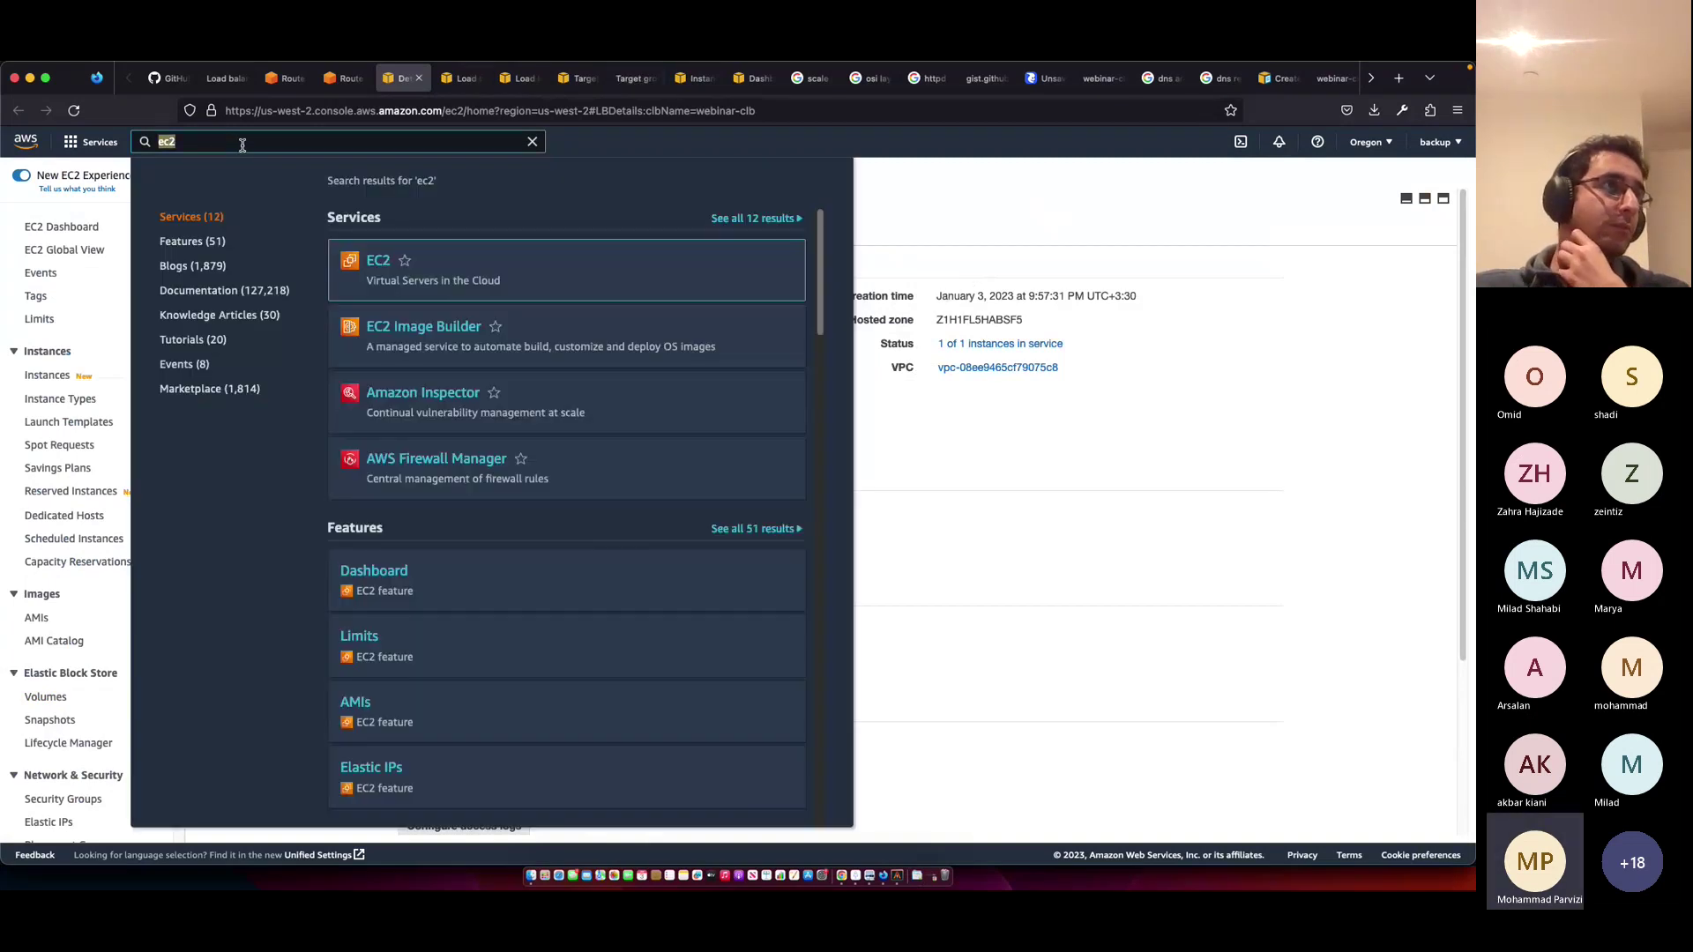
pyautogui.scroll(-1, 68, 754)
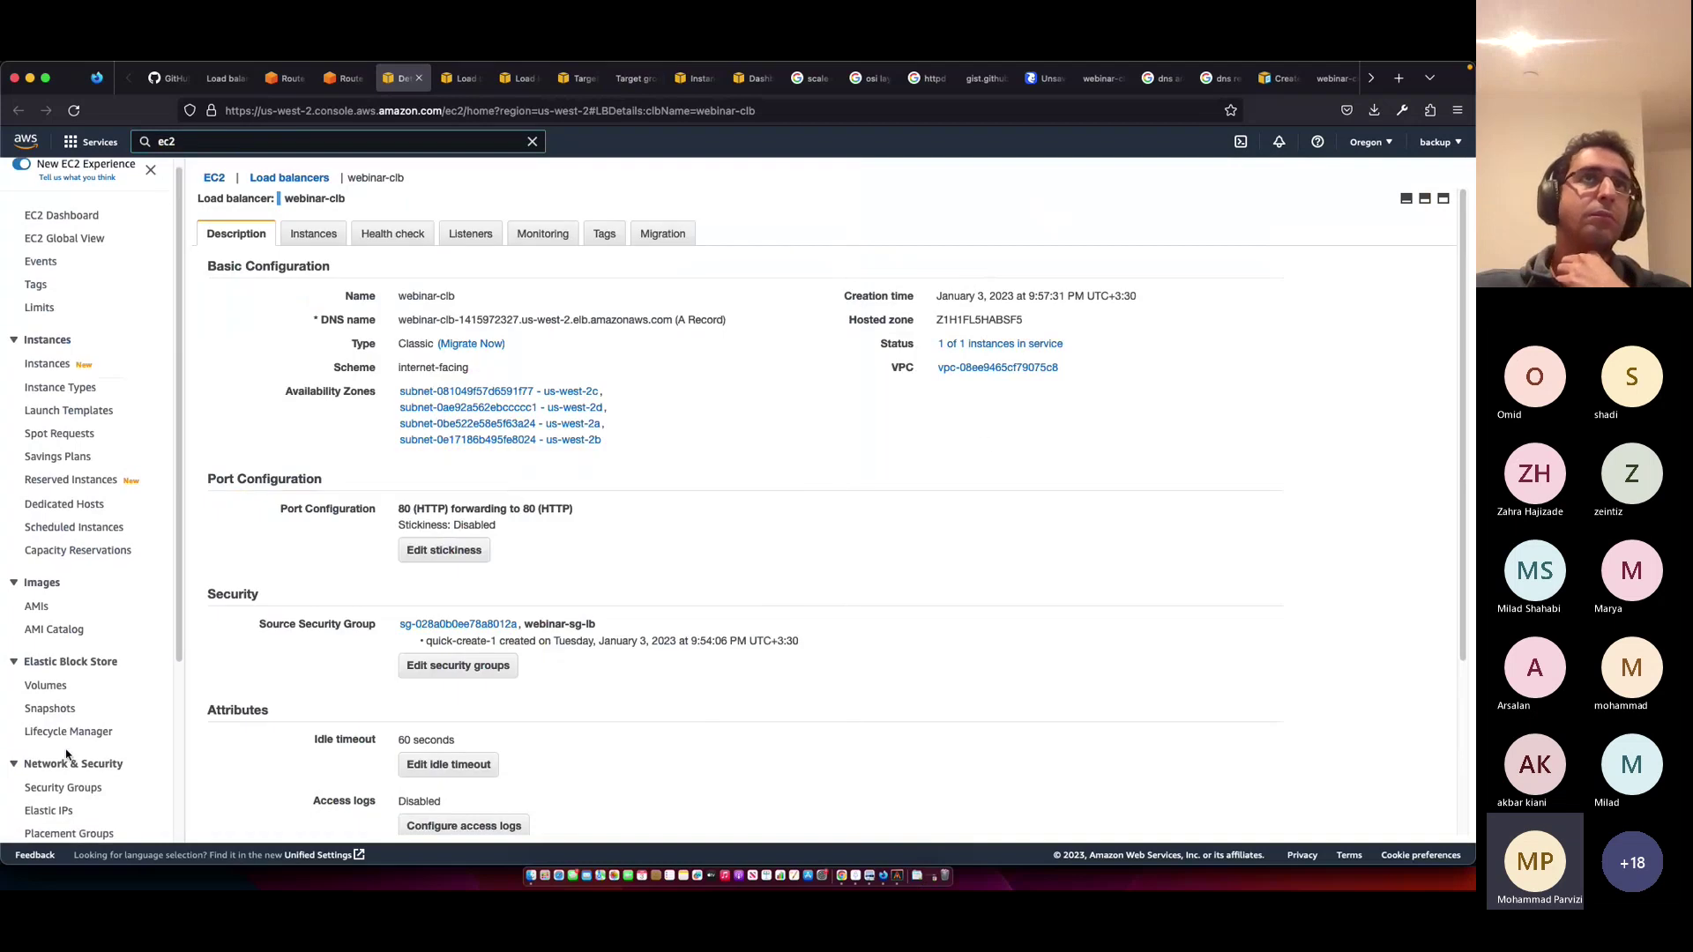
pyautogui.scroll(-5, 66, 755)
pyautogui.keyDown('super'); pyautogui.click(71, 701); pyautogui.keyUp('super')
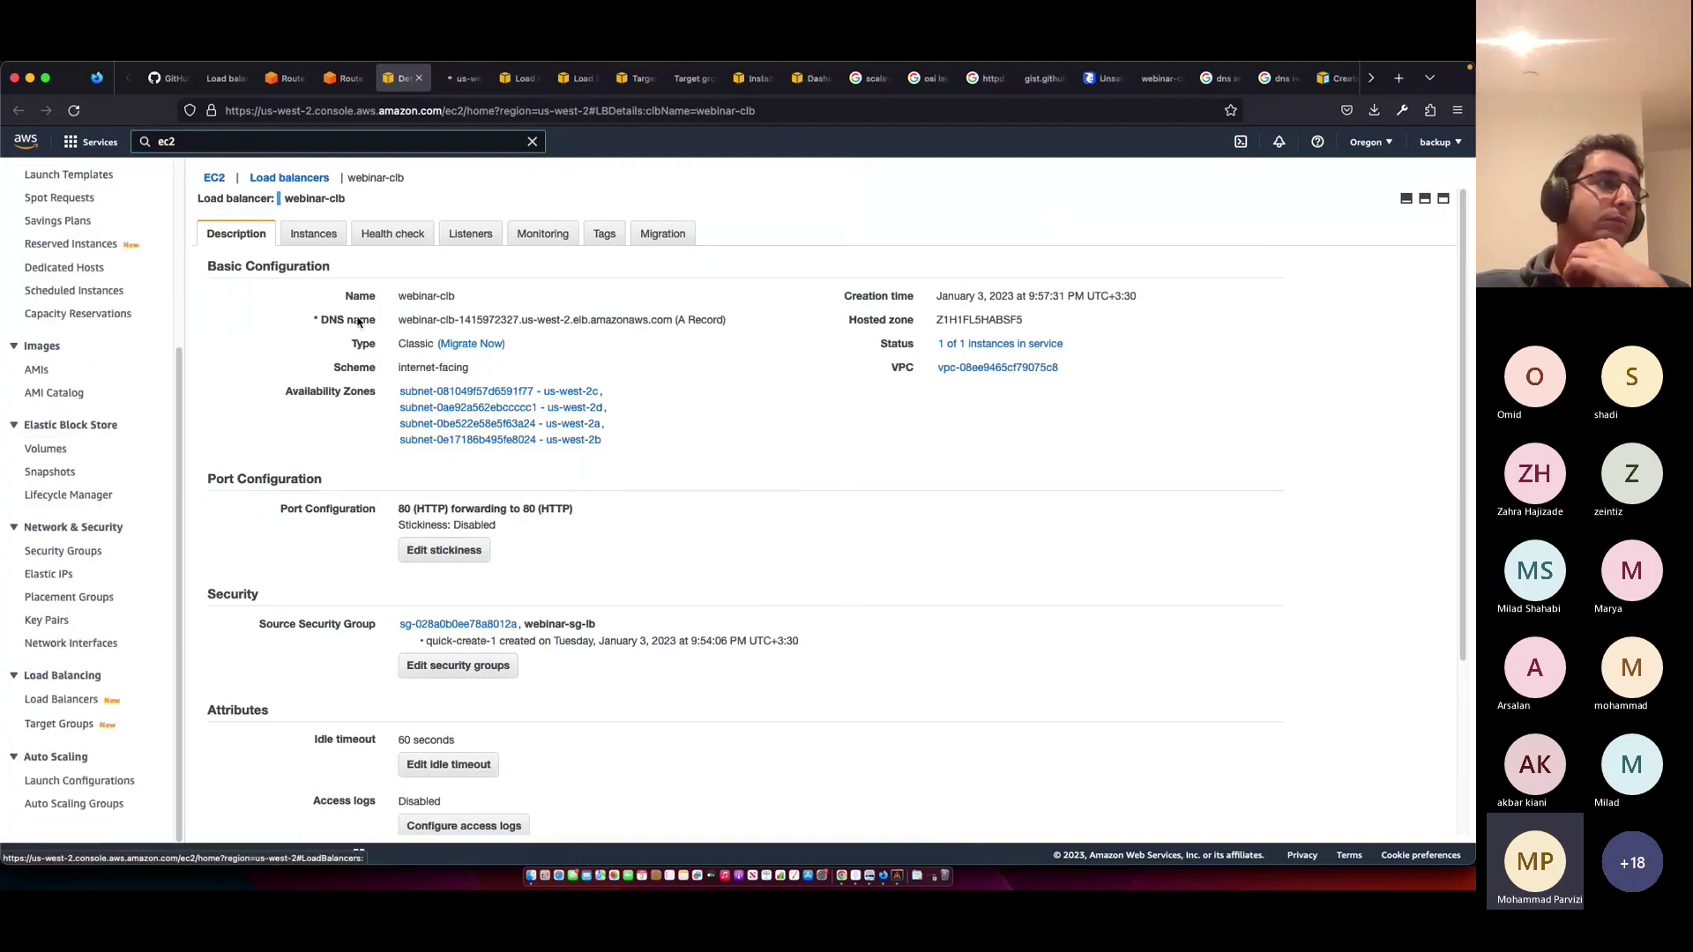
pyautogui.click(460, 78)
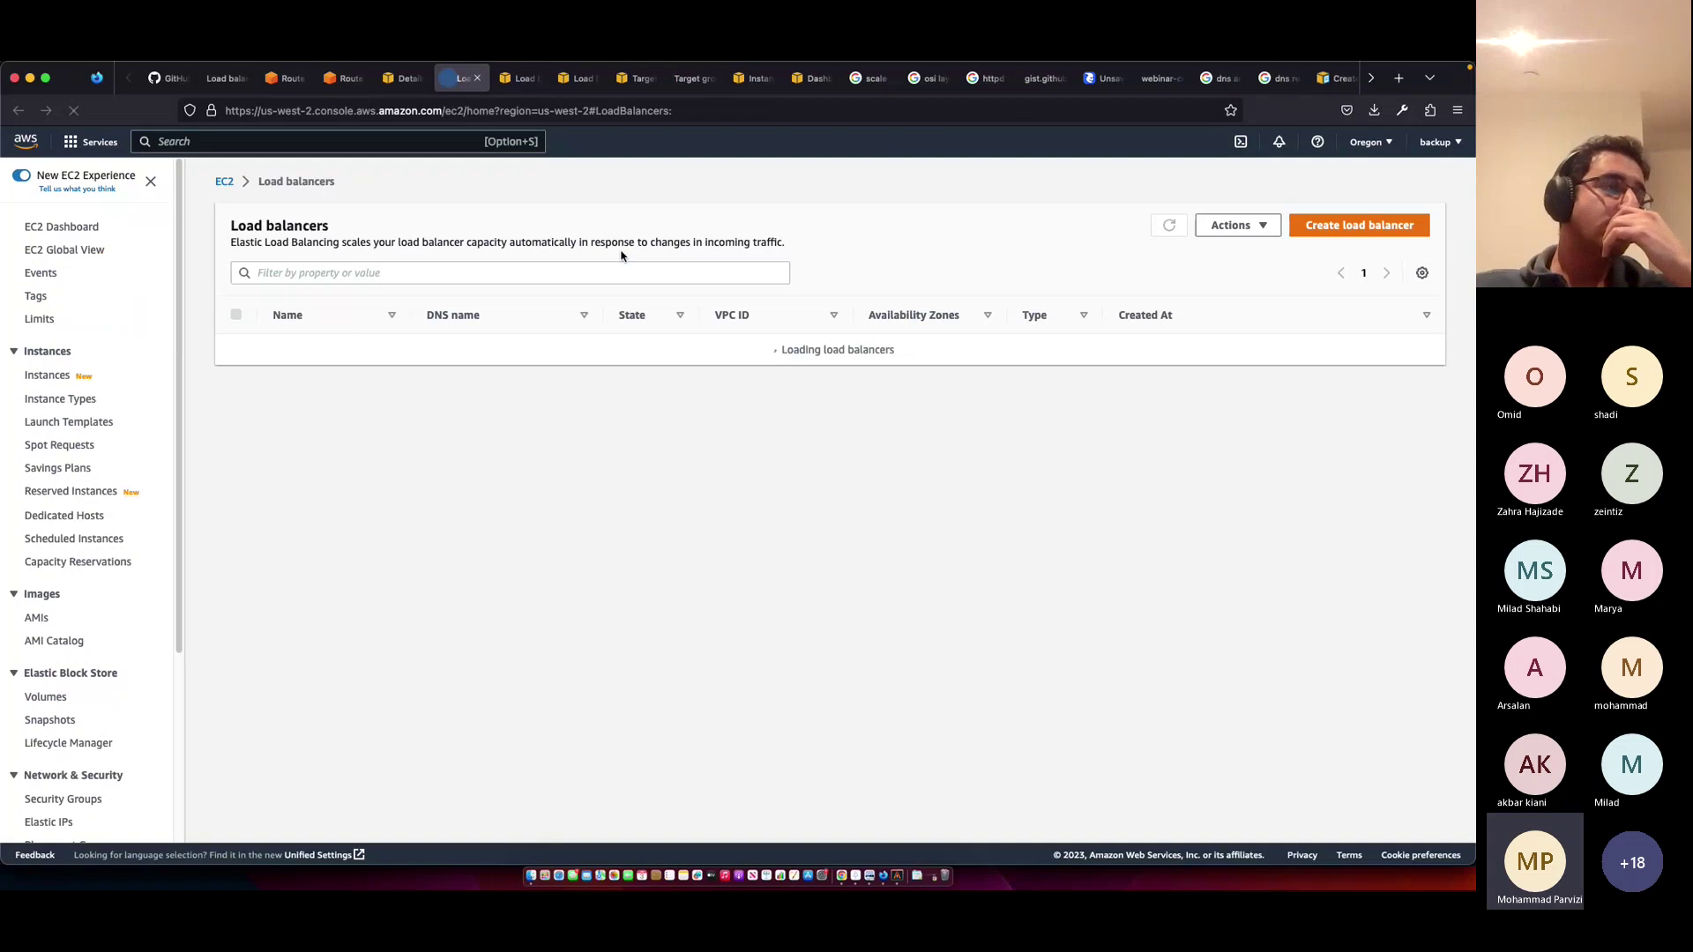
# - Start creating a Network Load Balancer and name it webinar-nlb
pyautogui.click(1359, 222)
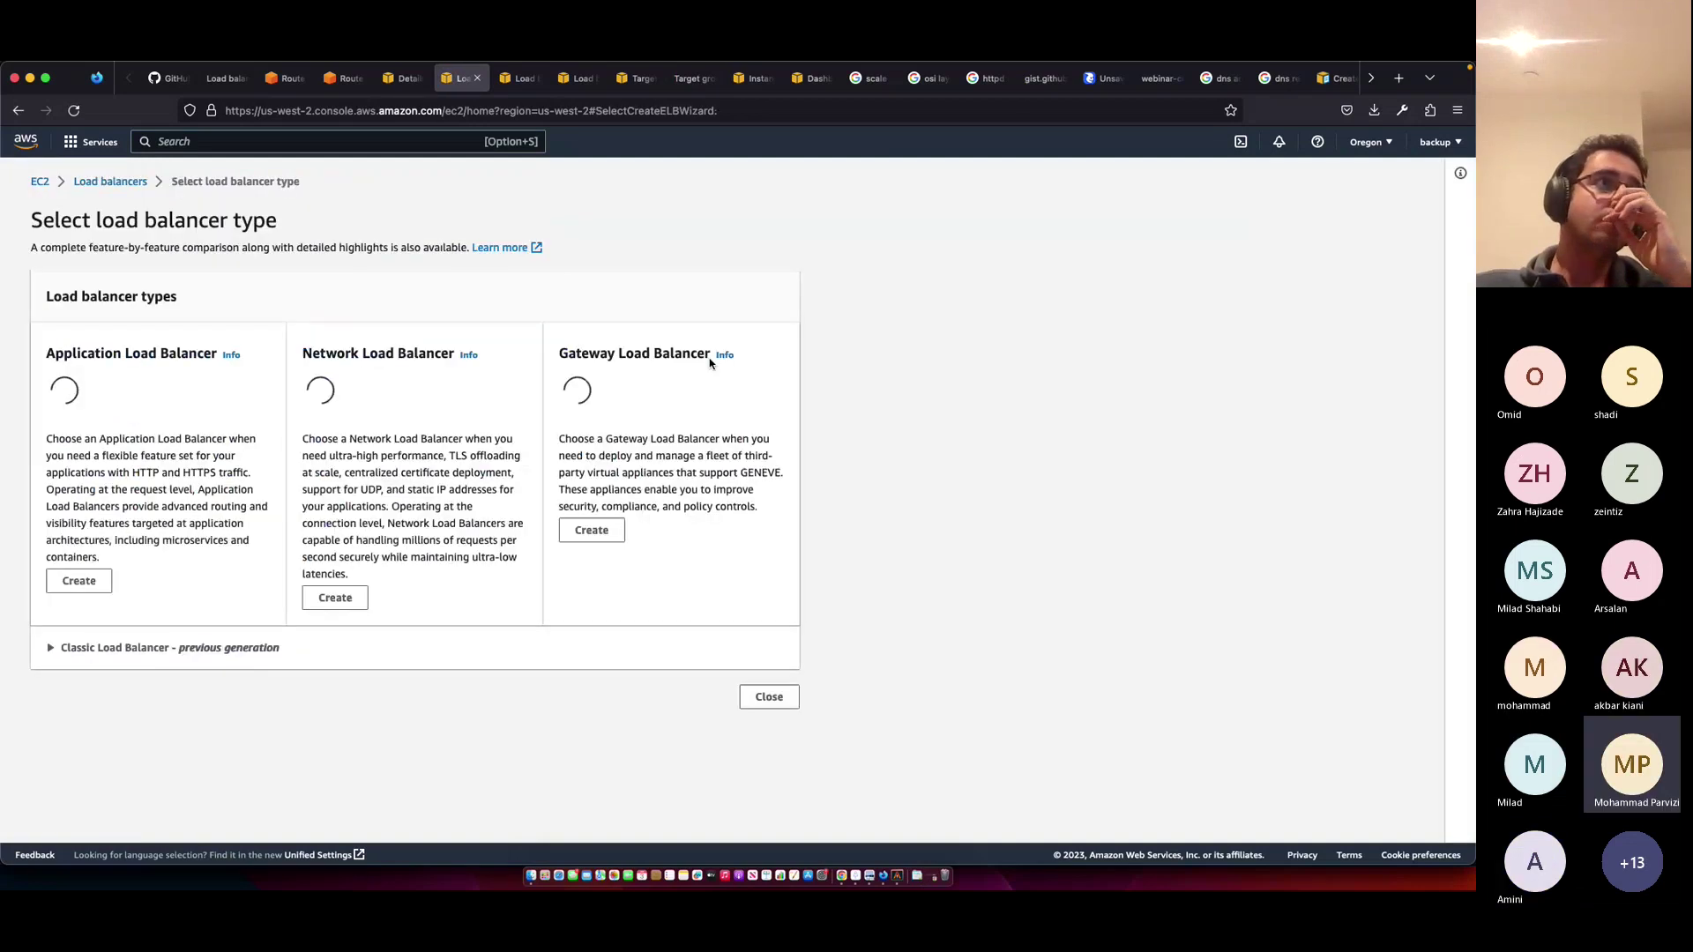
pyautogui.click(336, 597)
pyautogui.scroll(-3, 457, 506)
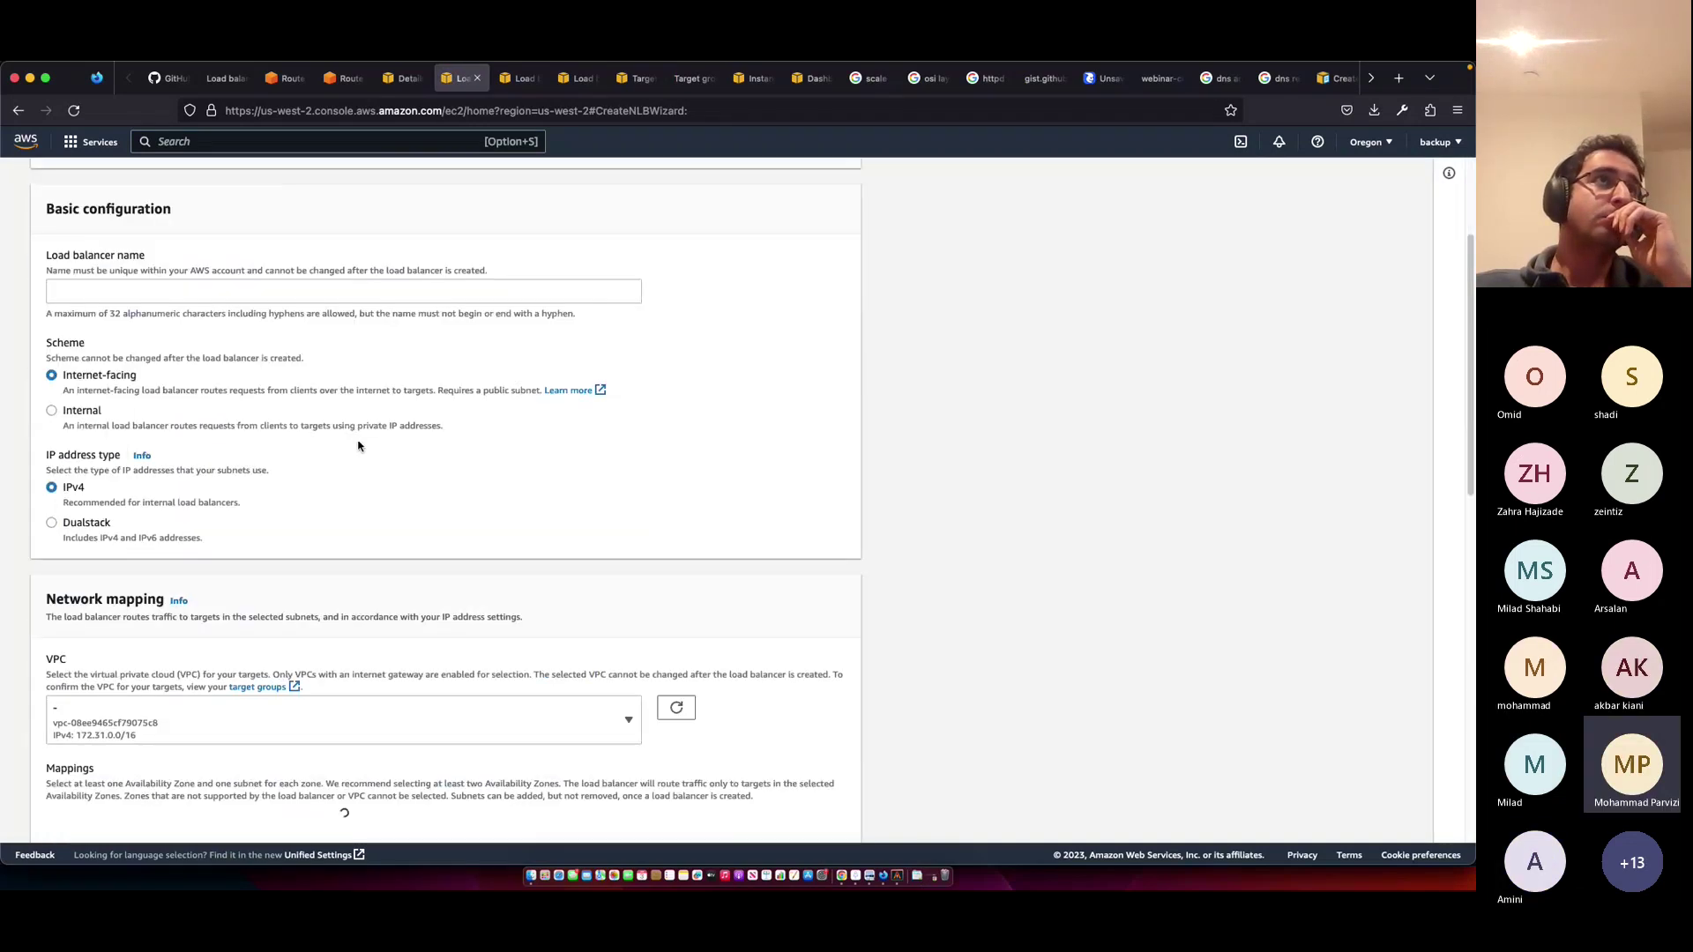
pyautogui.click(124, 296)
pyautogui.write('webina')
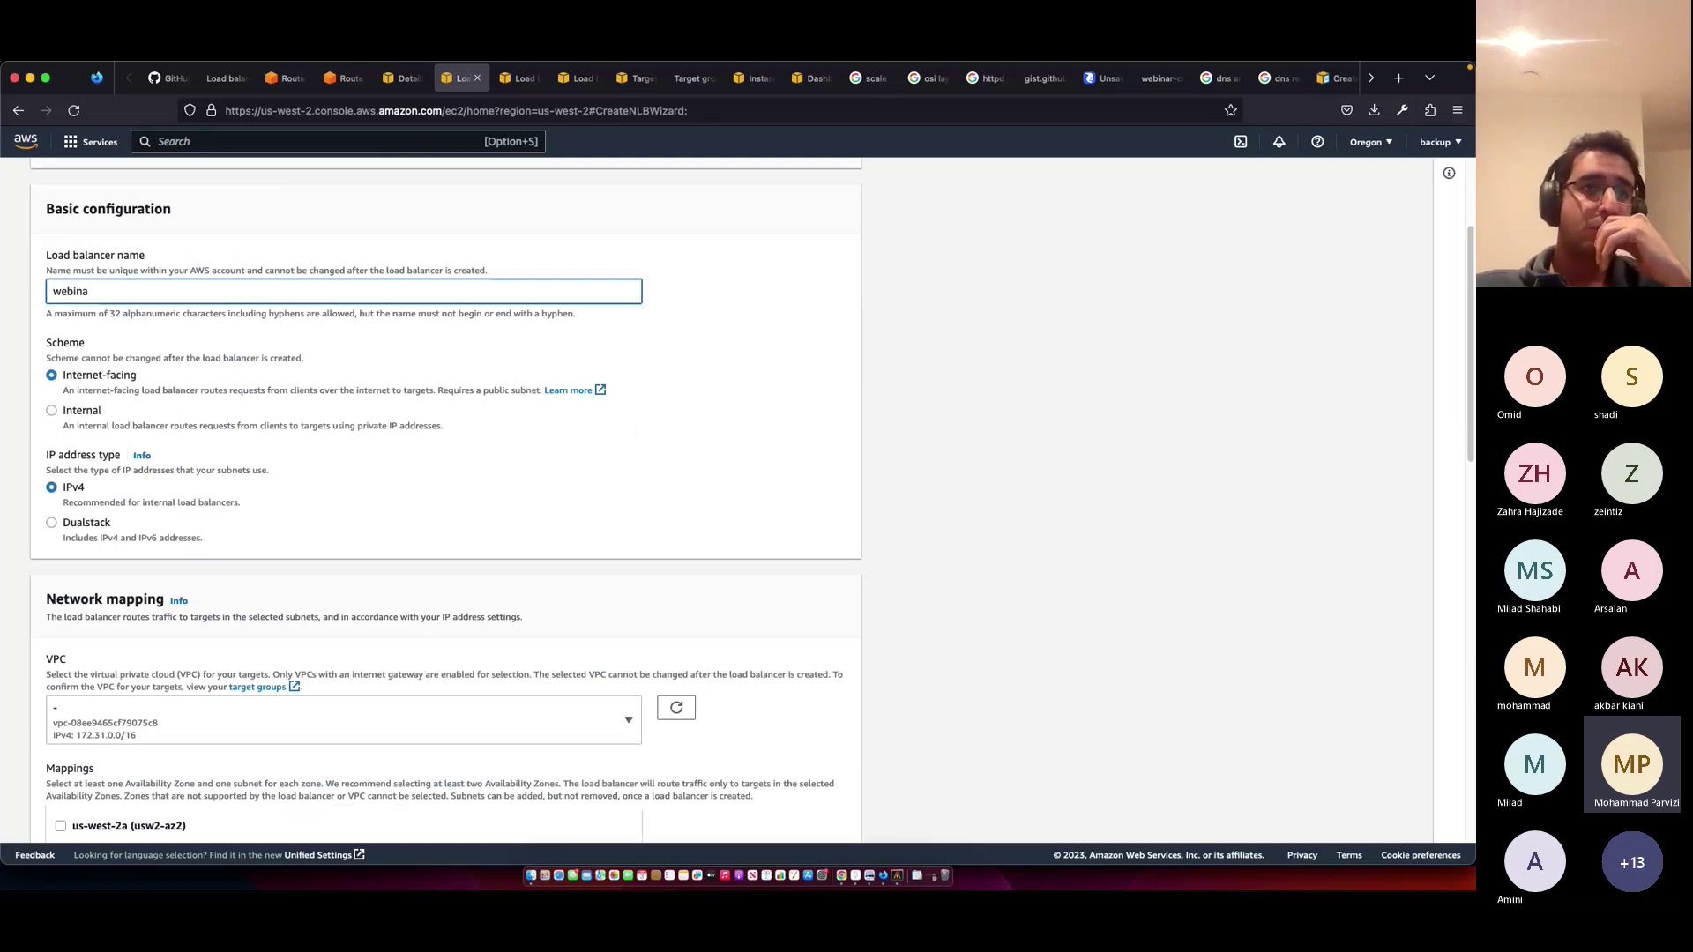
pyautogui.write('r-nlb')
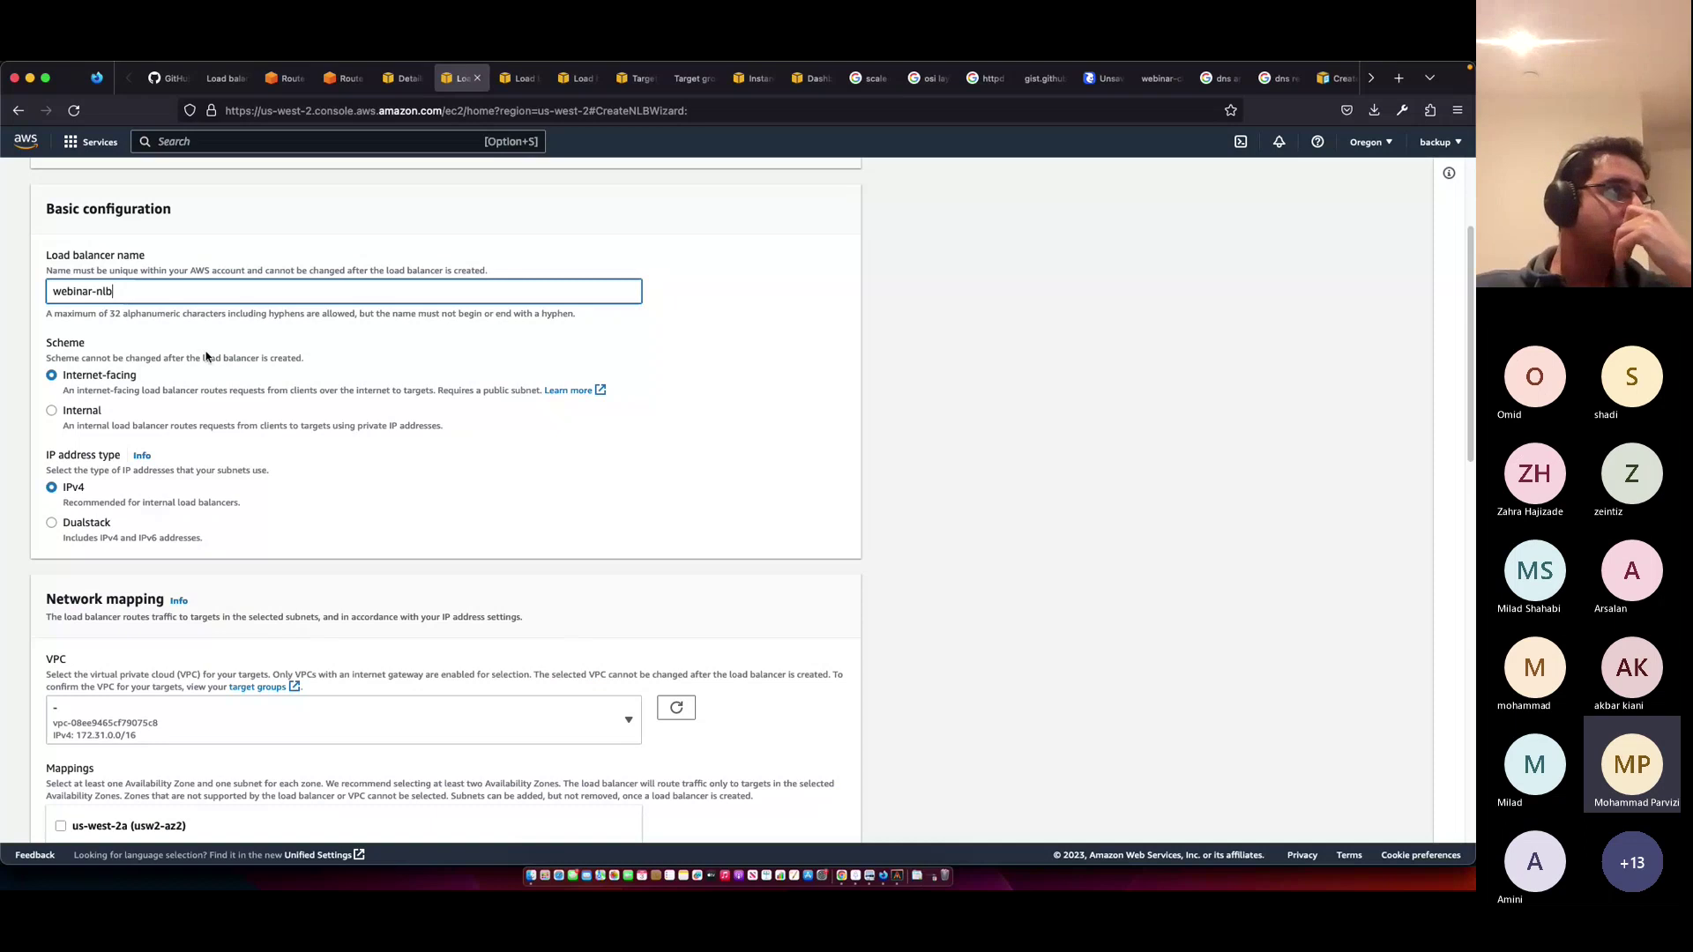
# - Set the TCP:80 listener's default action to forward to the target group webinar-tg
pyautogui.scroll(-1, 146, 439)
pyautogui.scroll(-3, 70, 397)
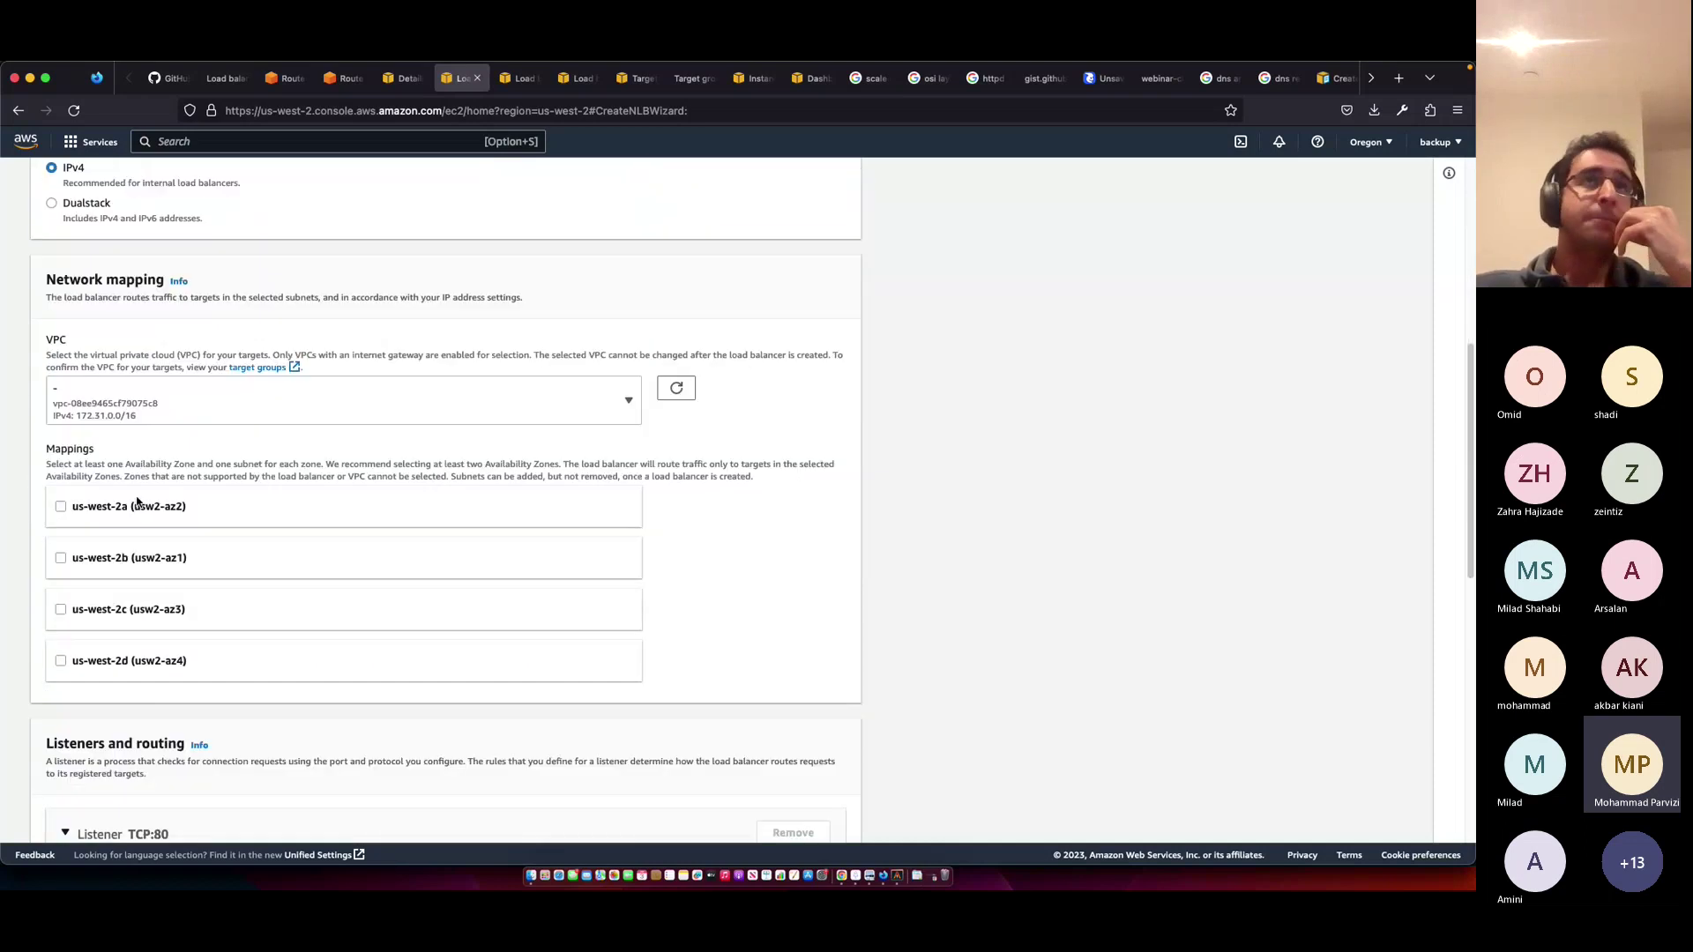
pyautogui.scroll(-5, 79, 669)
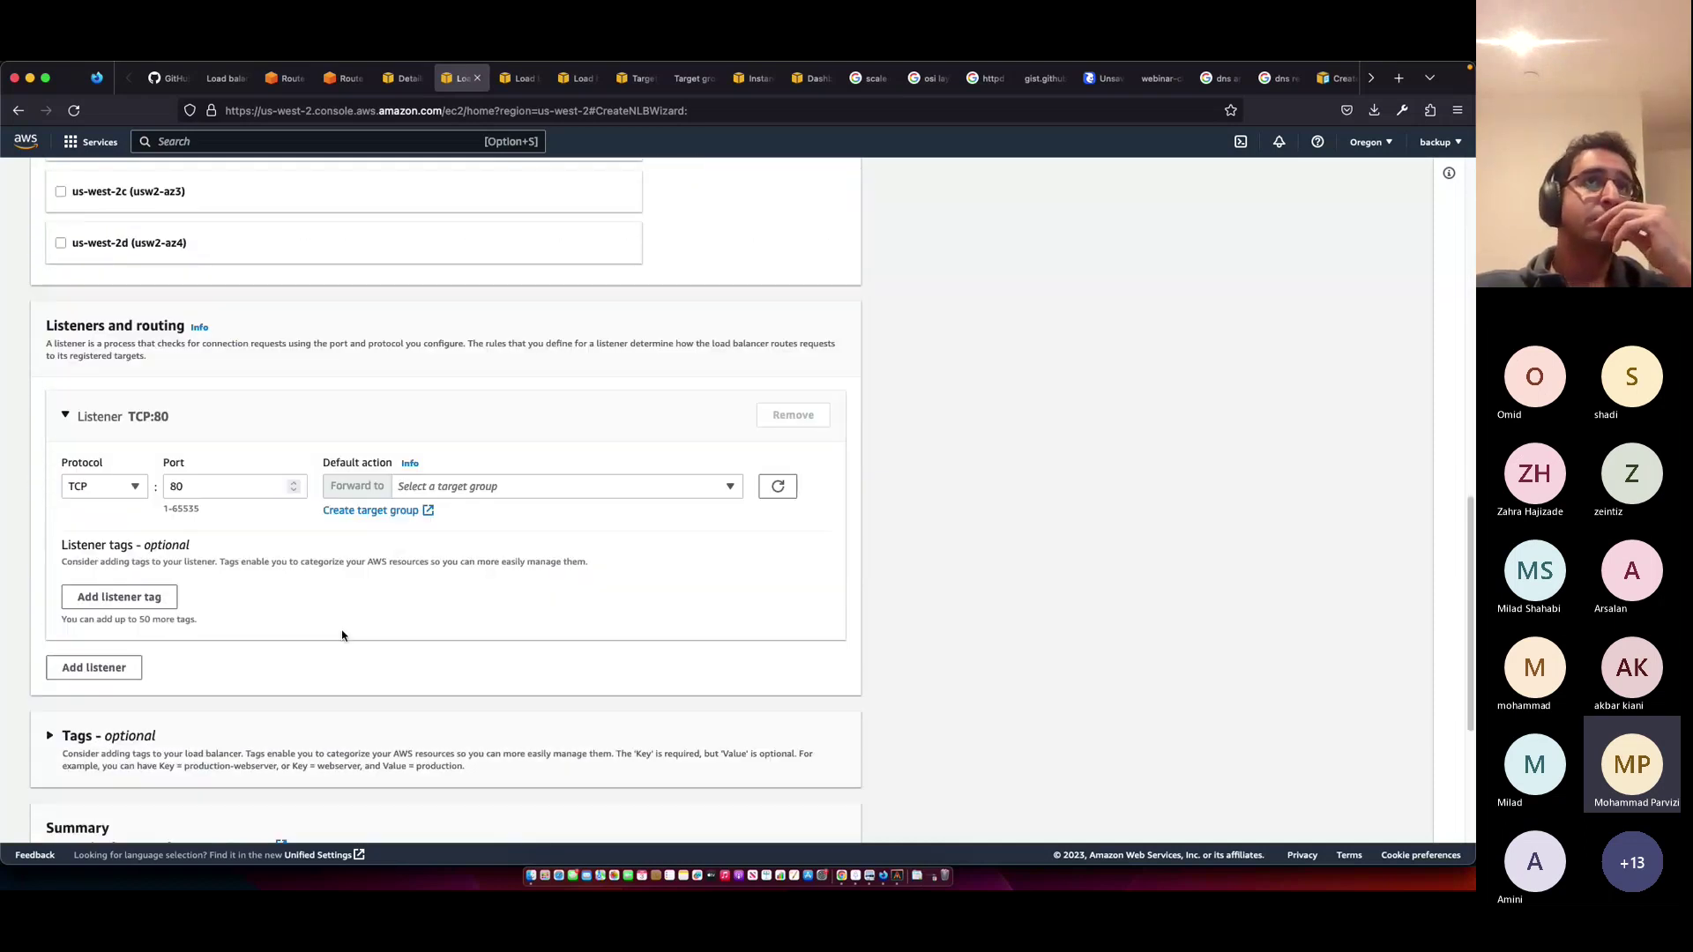
pyautogui.click(102, 486)
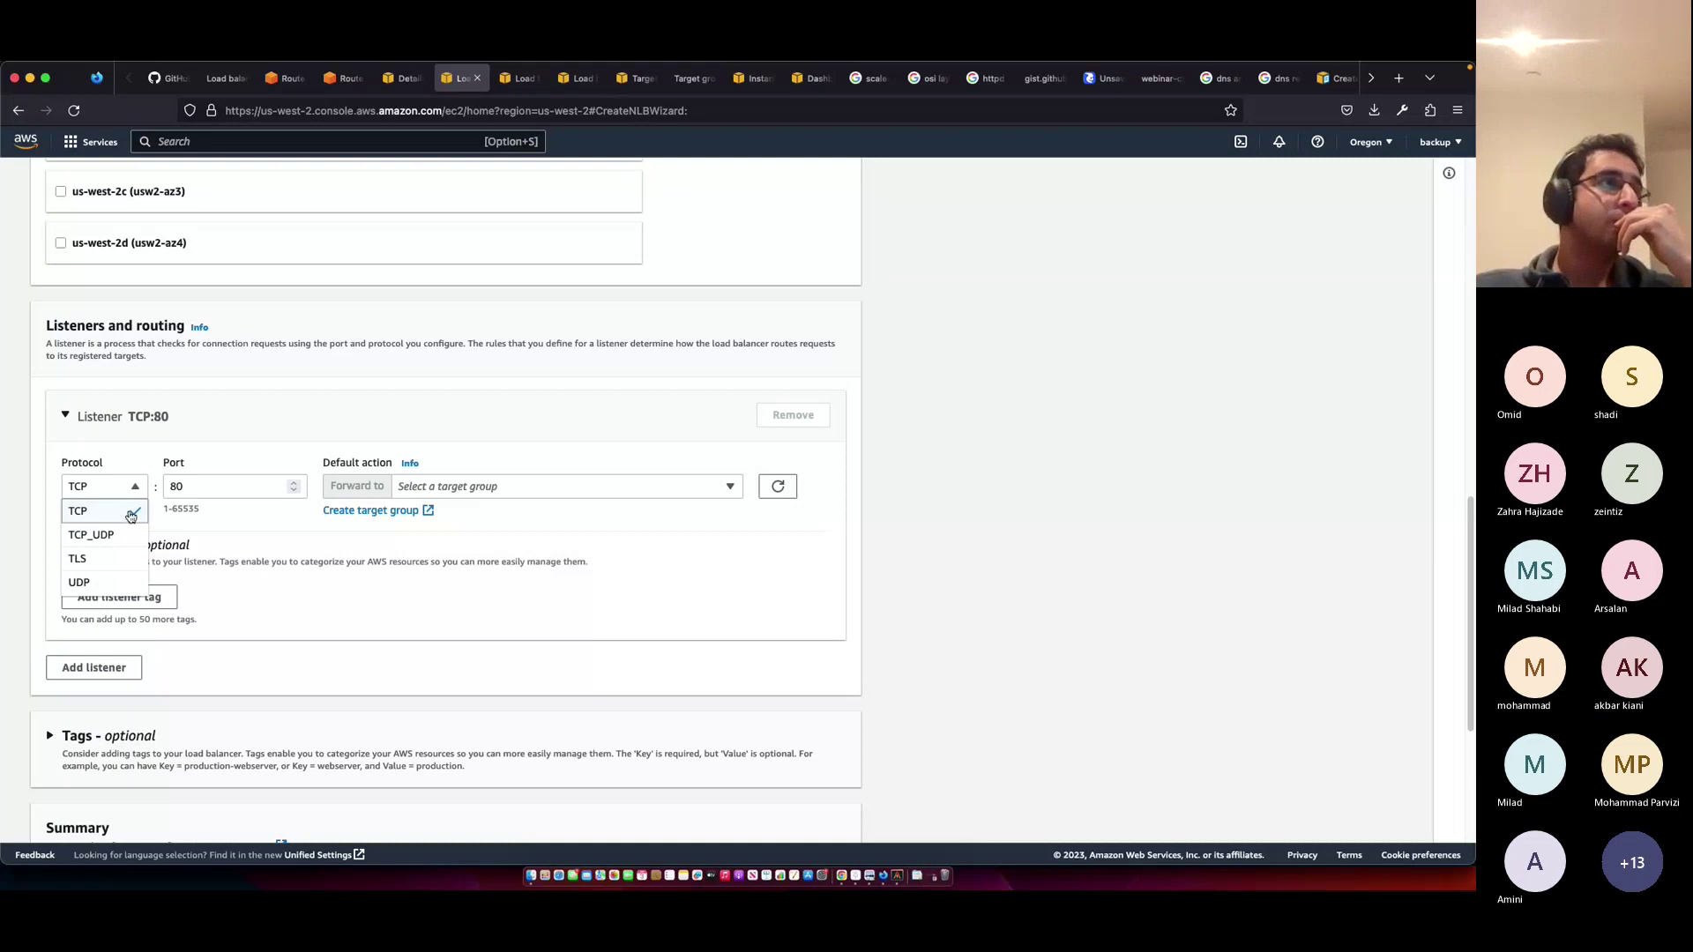
pyautogui.click(346, 427)
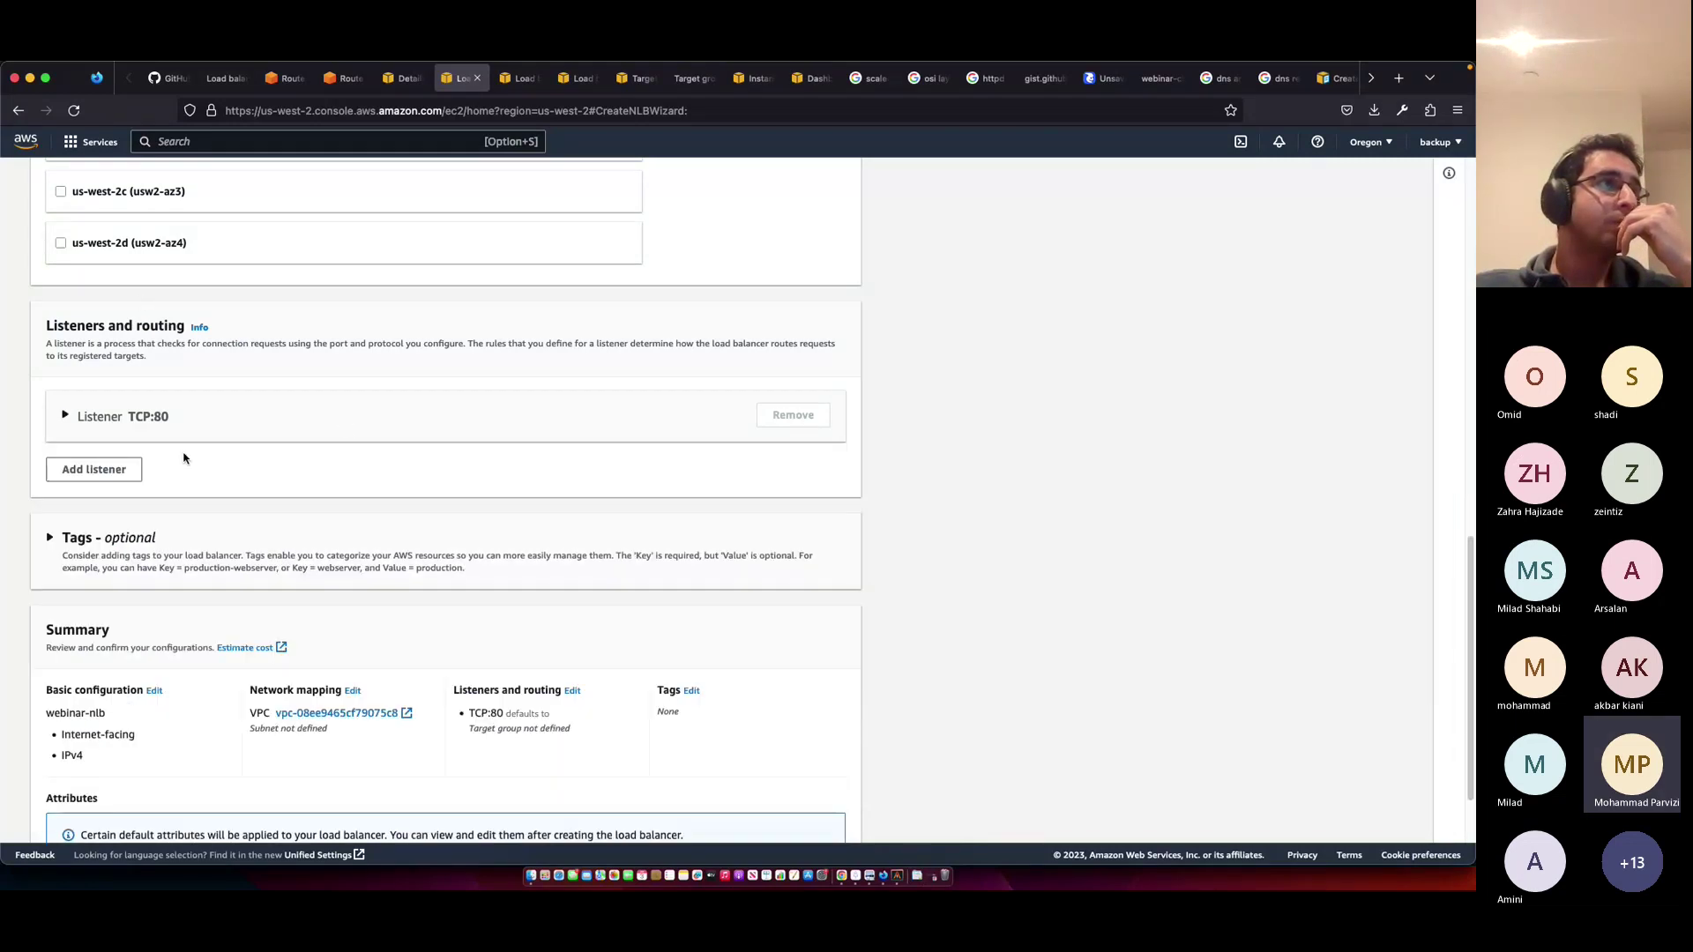
pyautogui.click(187, 426)
pyautogui.click(565, 489)
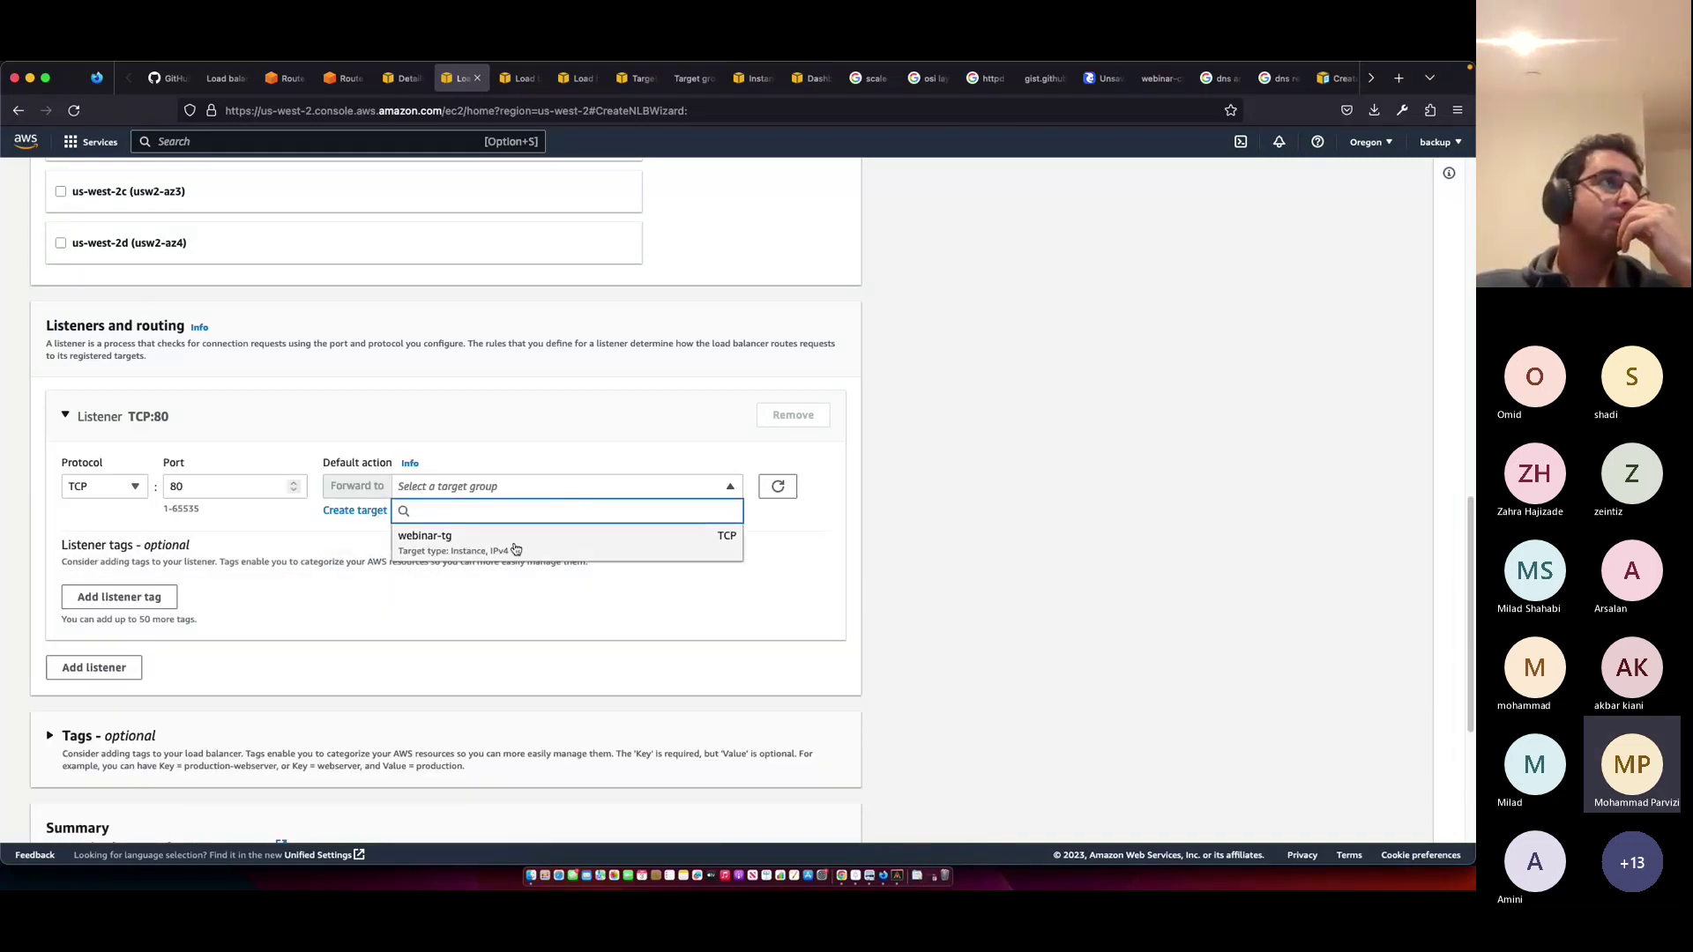
pyautogui.click(734, 544)
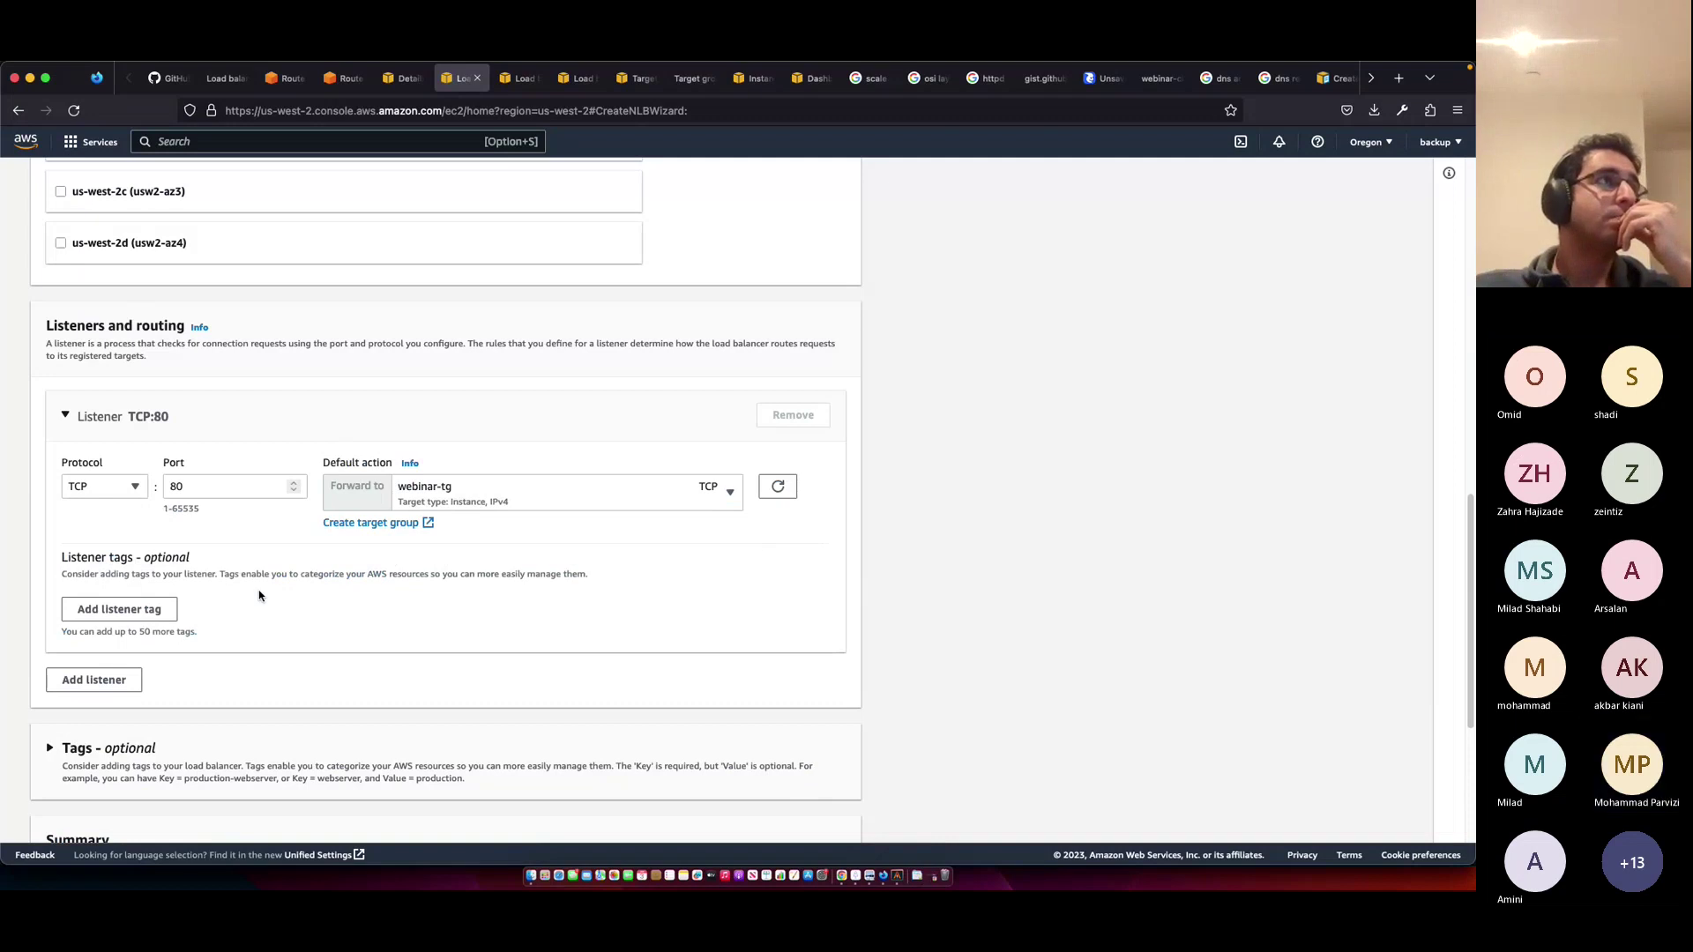
# - Map the load balancer to the Availability Zone us-west-2a and create it
pyautogui.scroll(-5, 403, 625)
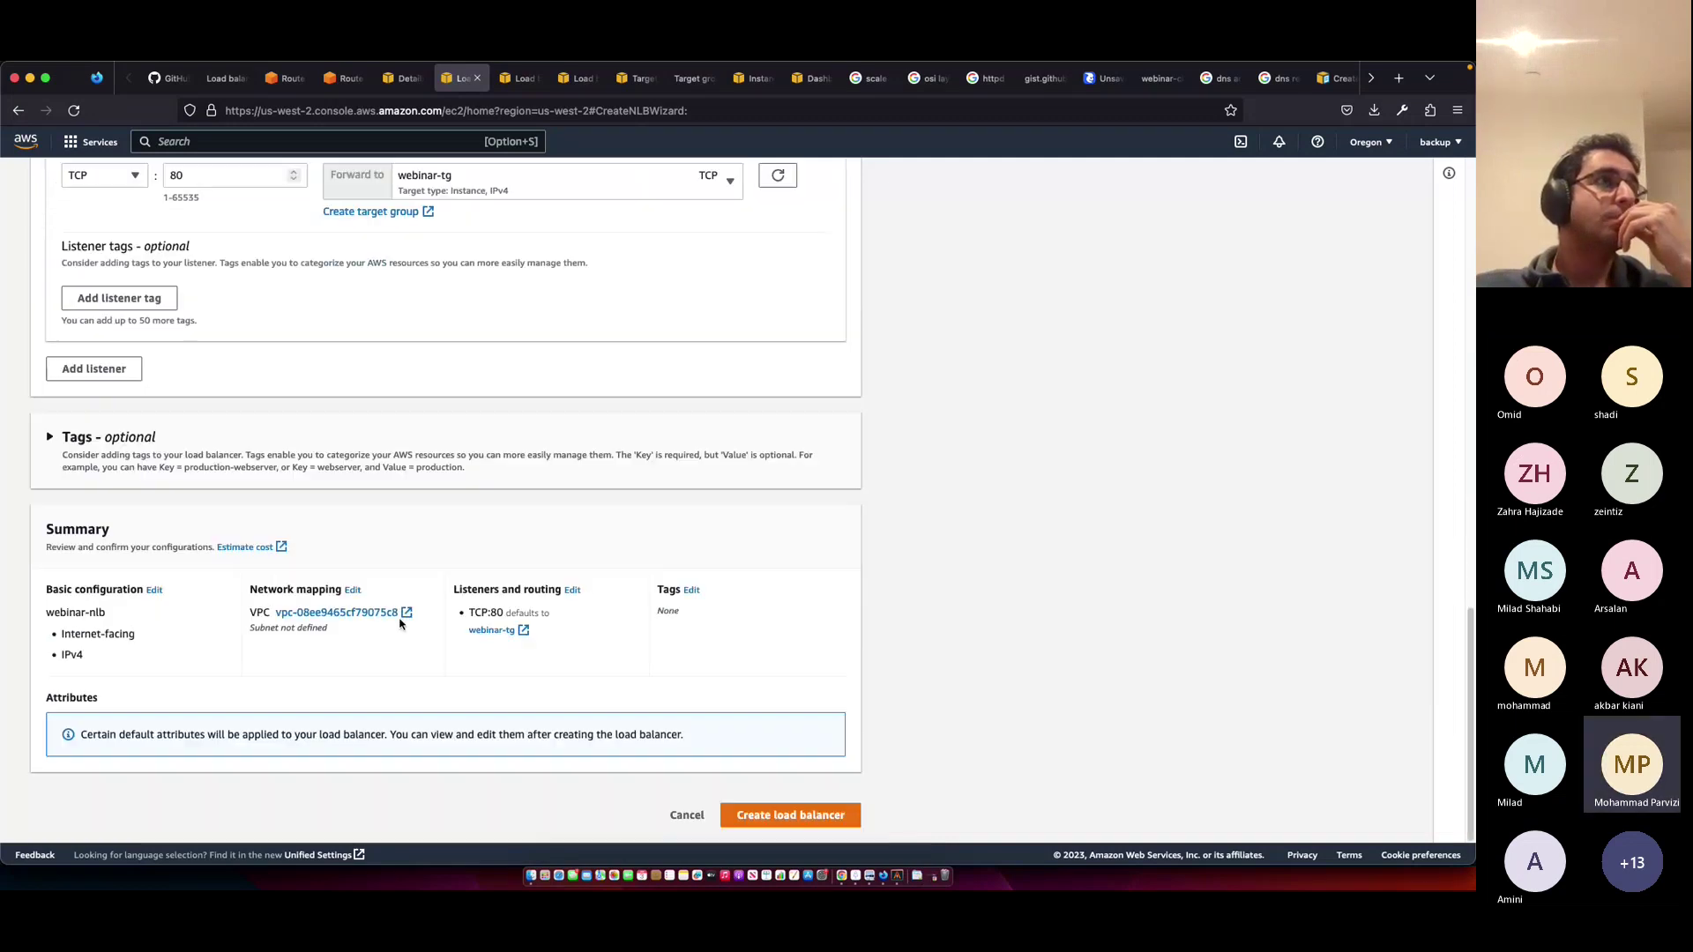
pyautogui.click(820, 820)
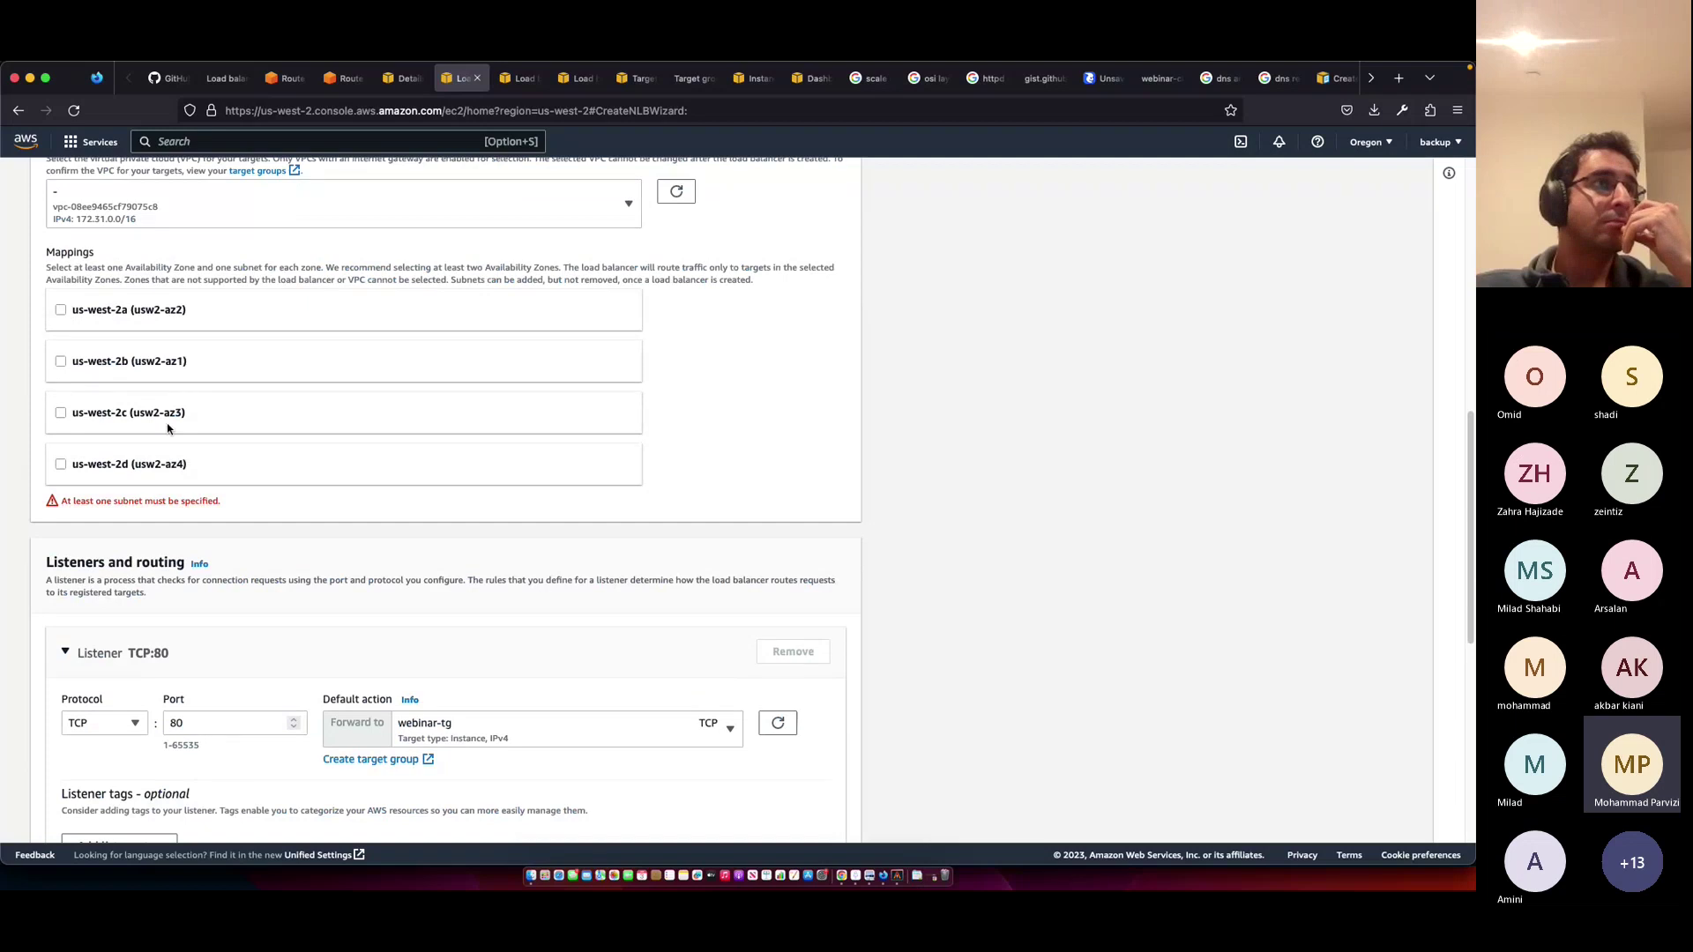
pyautogui.click(59, 312)
pyautogui.scroll(-10, 476, 574)
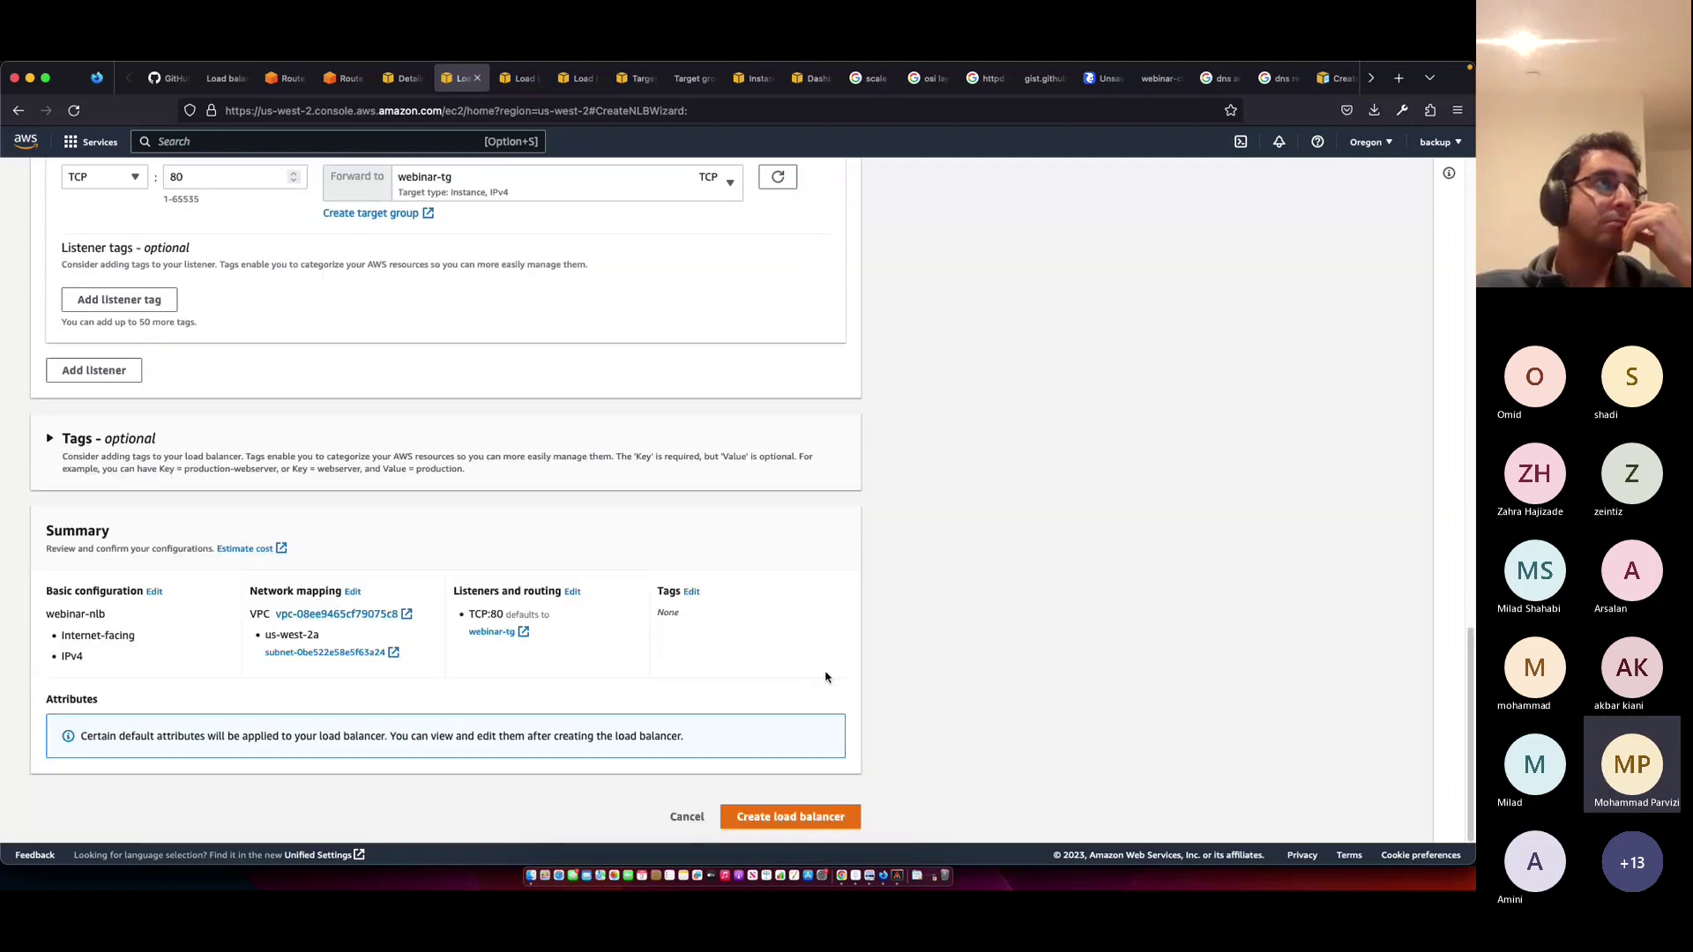
pyautogui.click(786, 826)
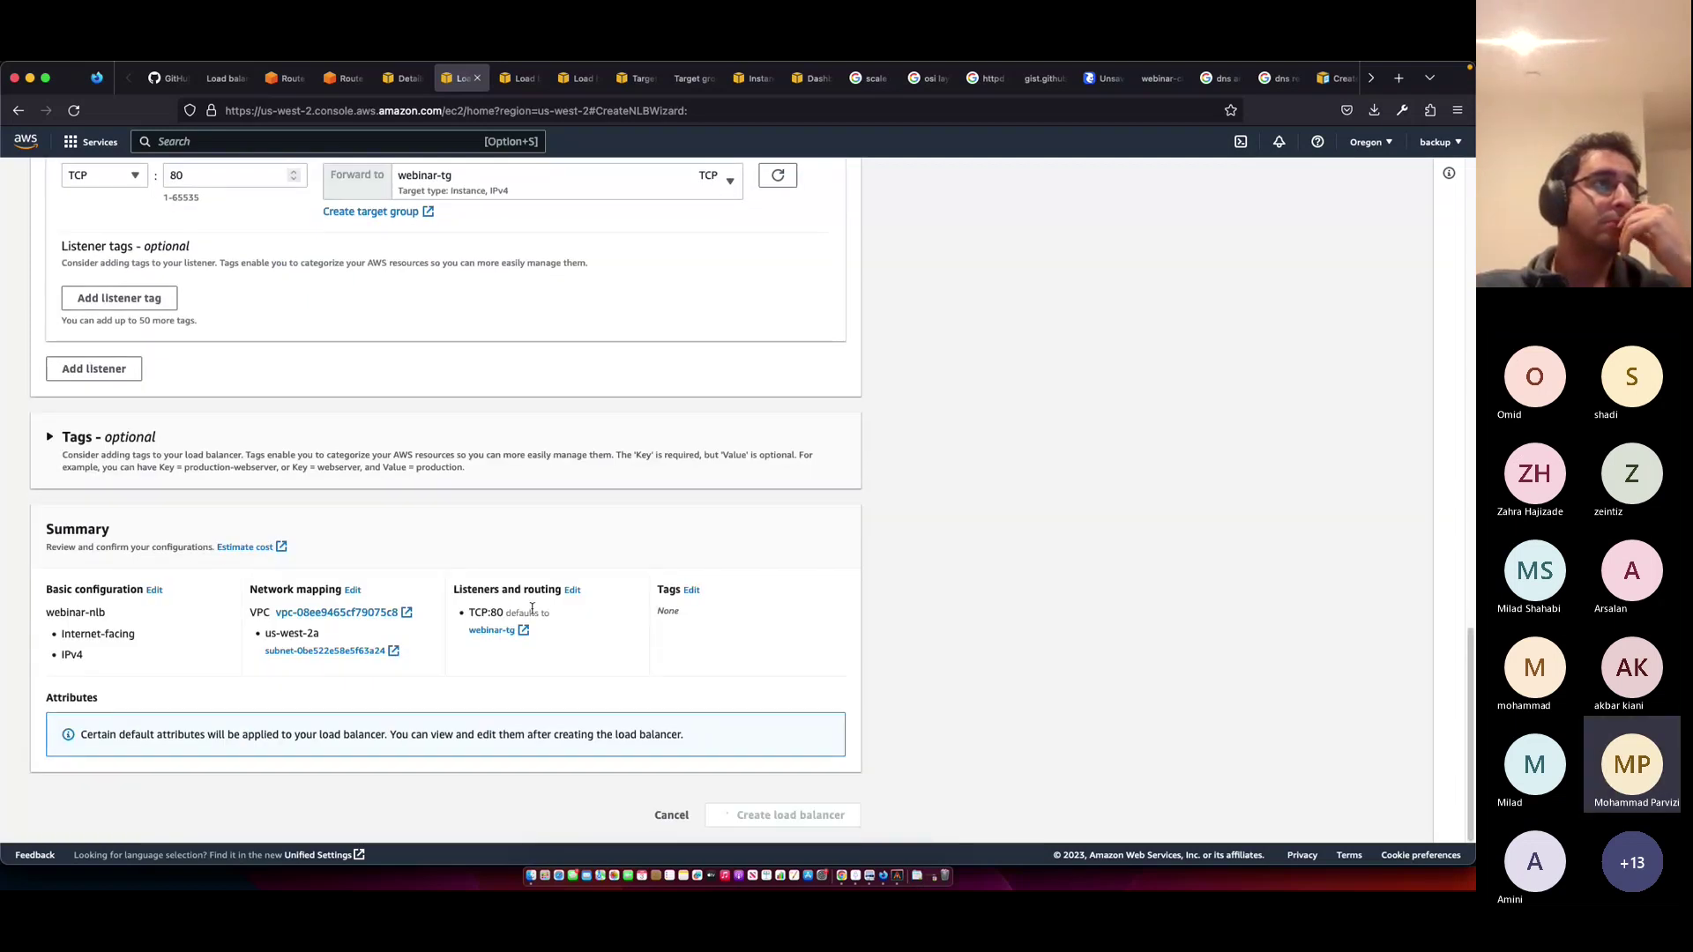
pyautogui.click(792, 436)
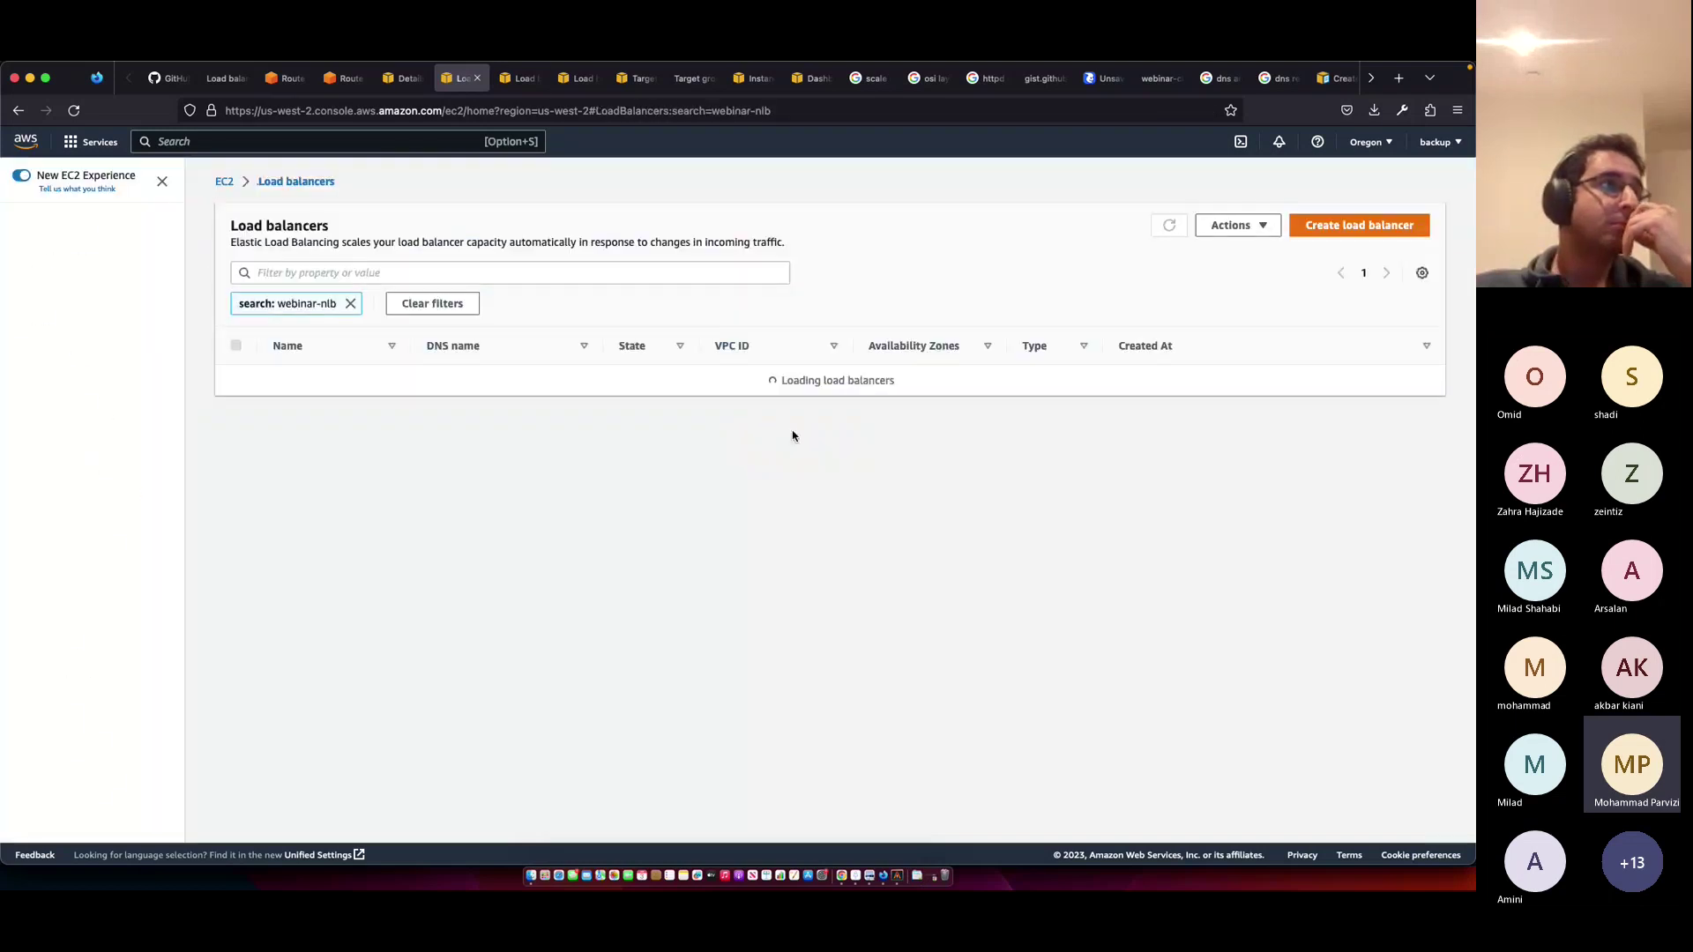
# - Refresh the registered targets of webinar-tg and examine their health status details
pyautogui.click(580, 77)
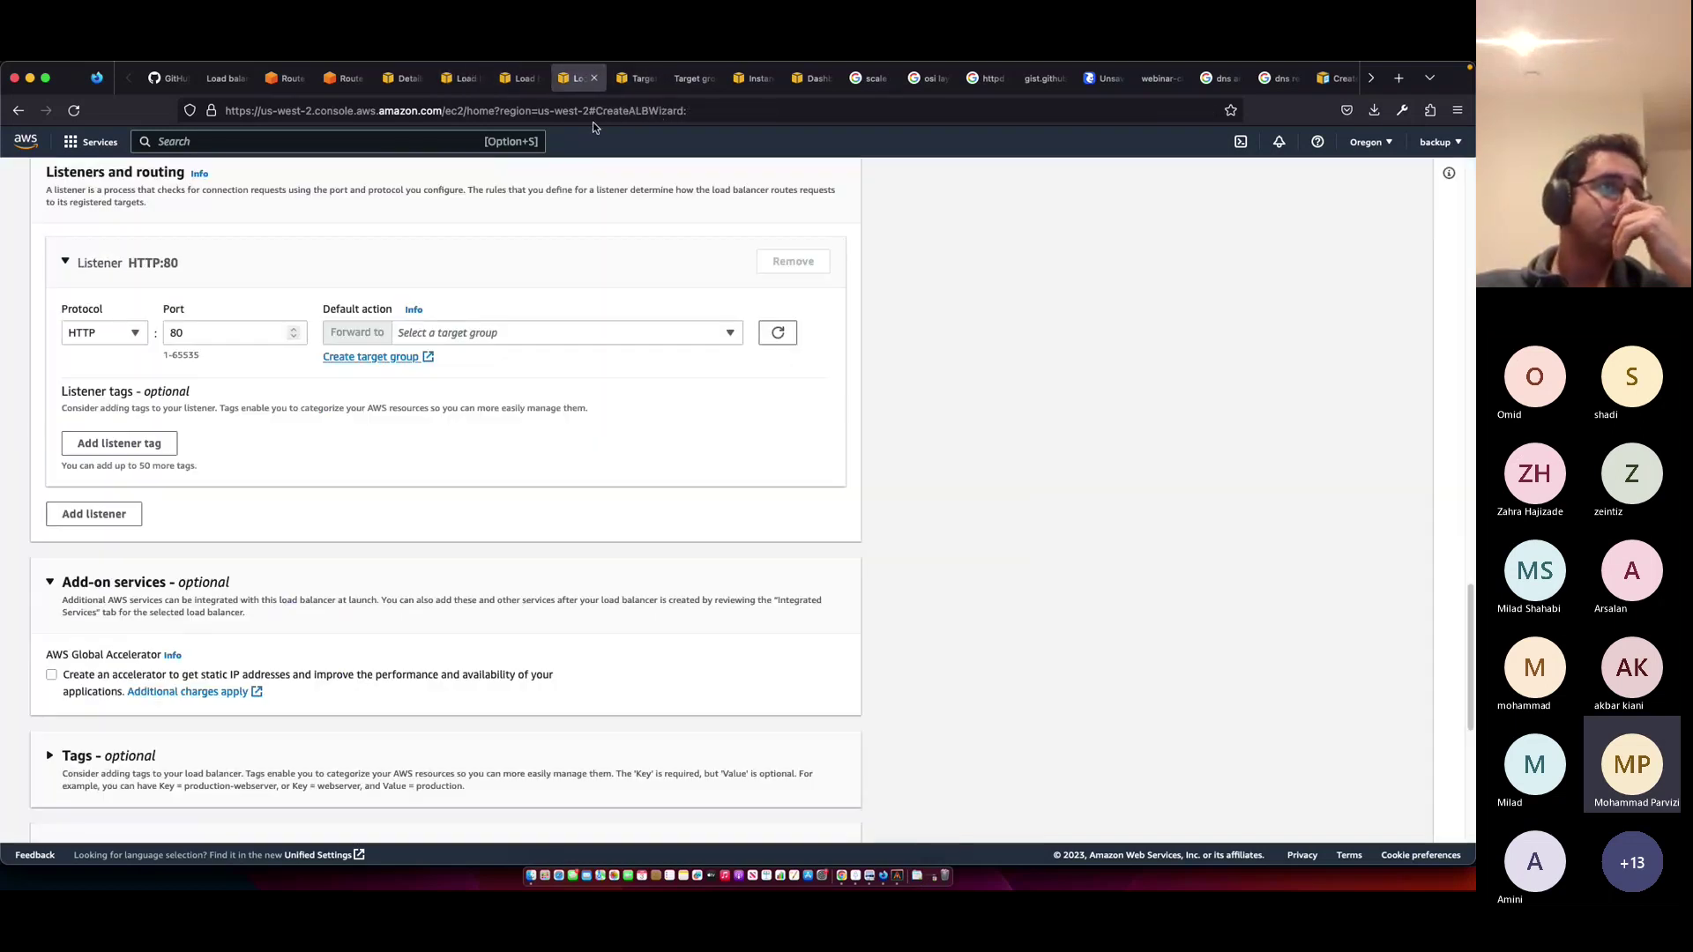
pyautogui.click(636, 77)
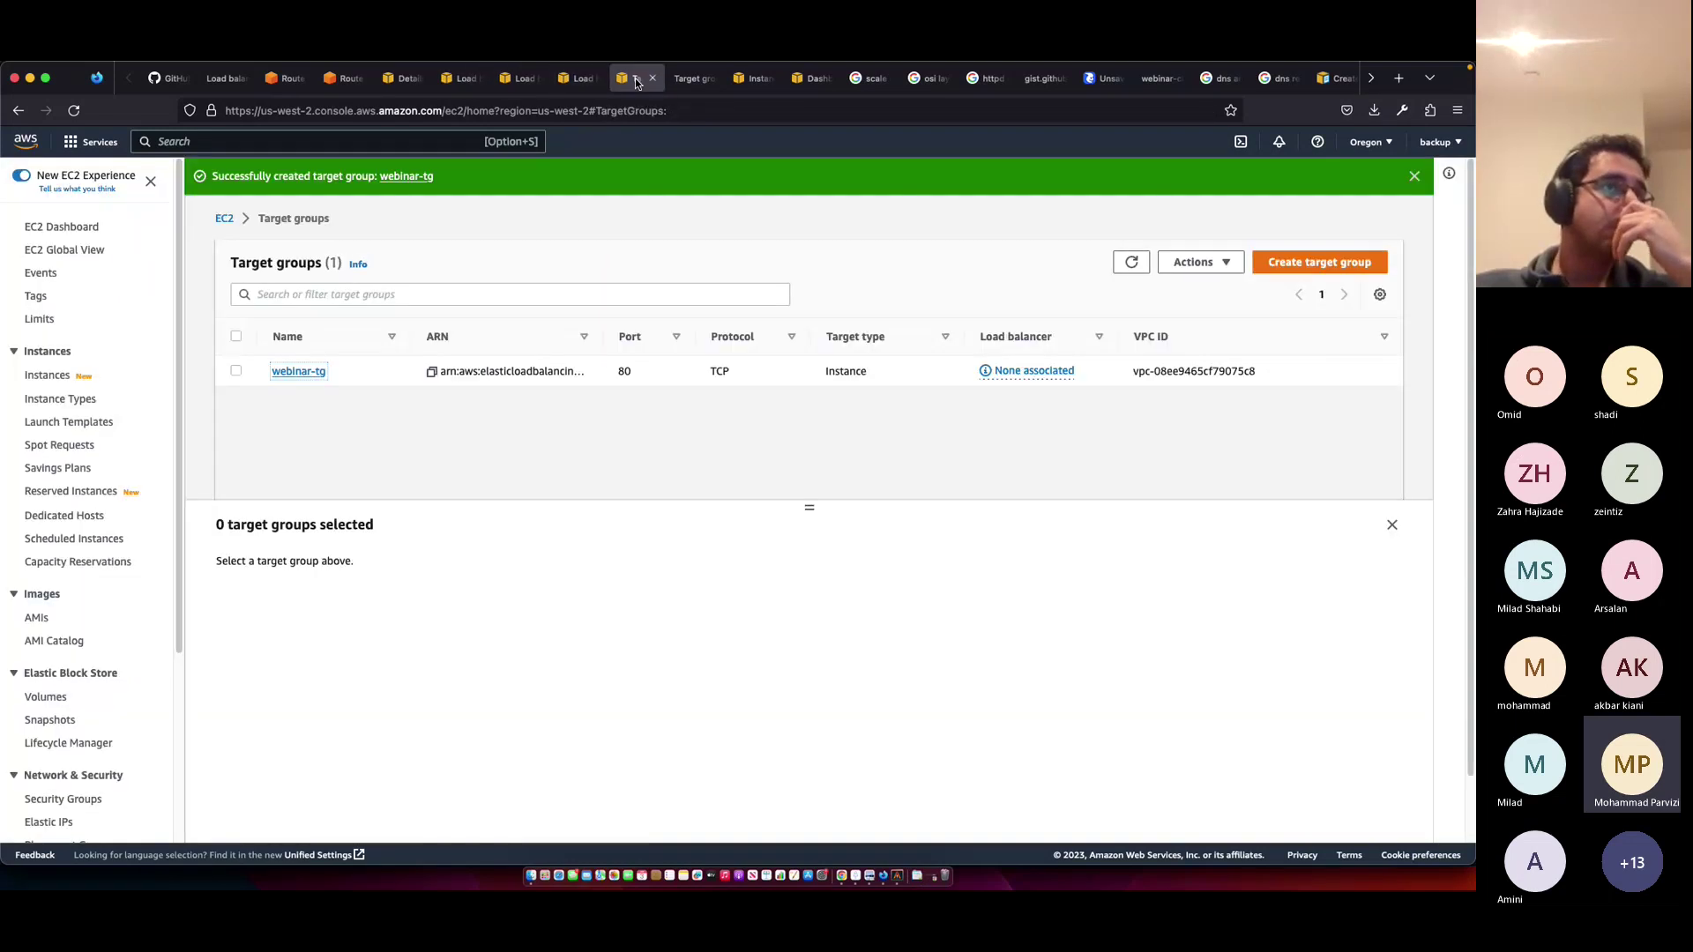
pyautogui.click(694, 81)
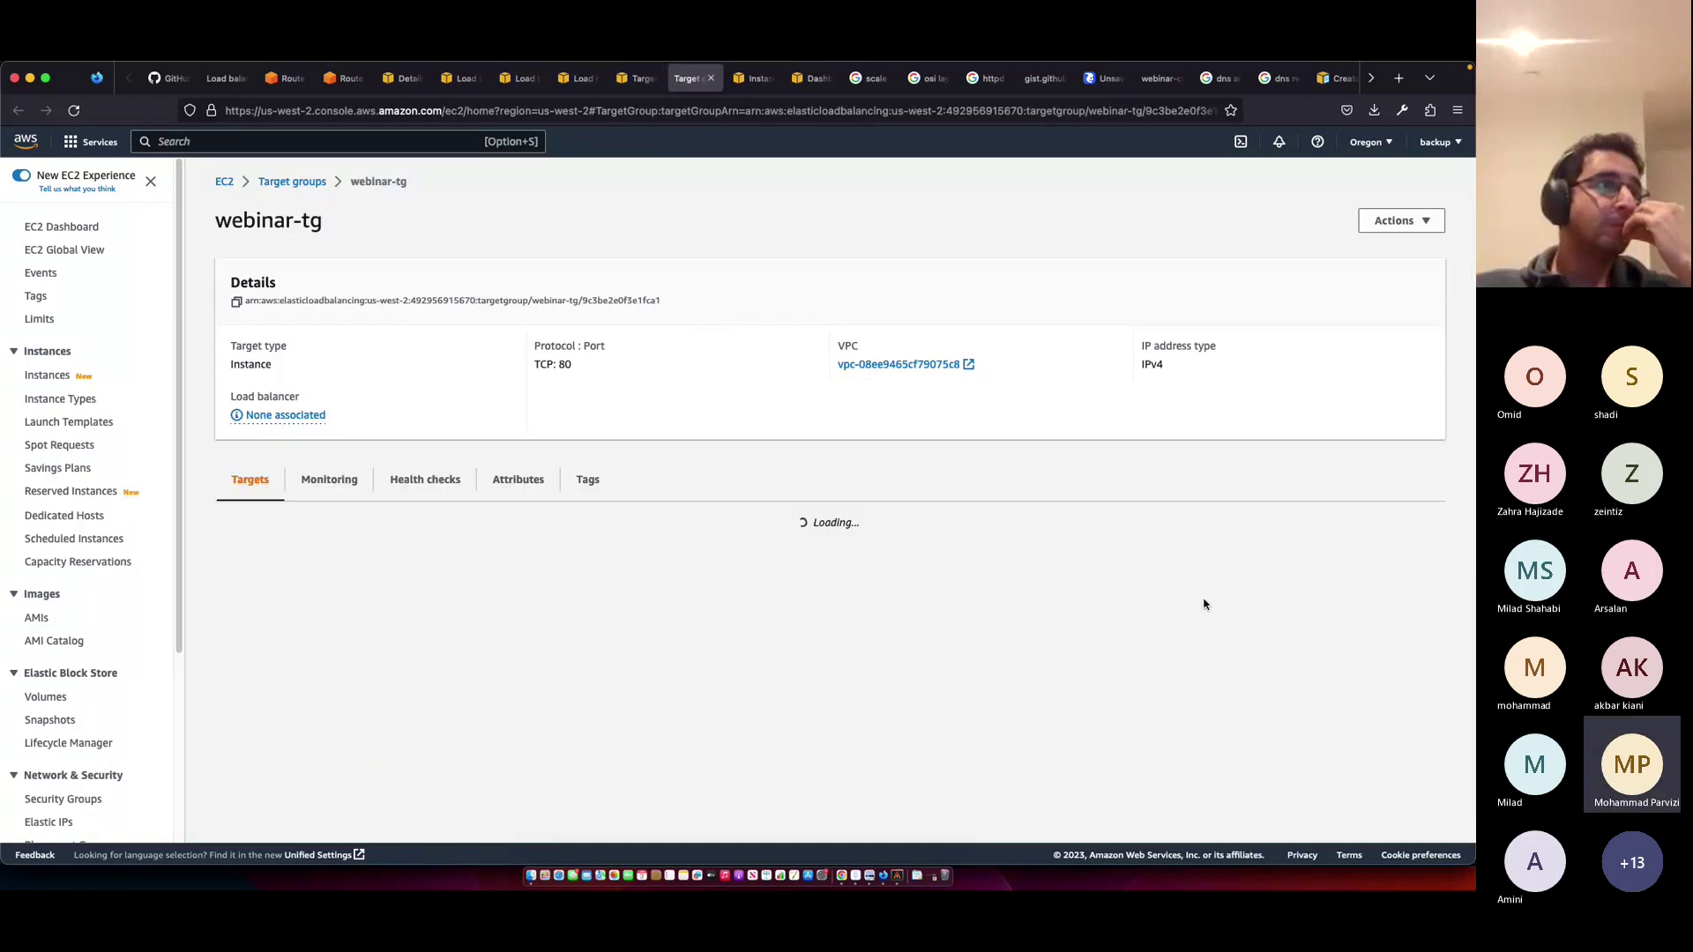
pyautogui.click(1201, 604)
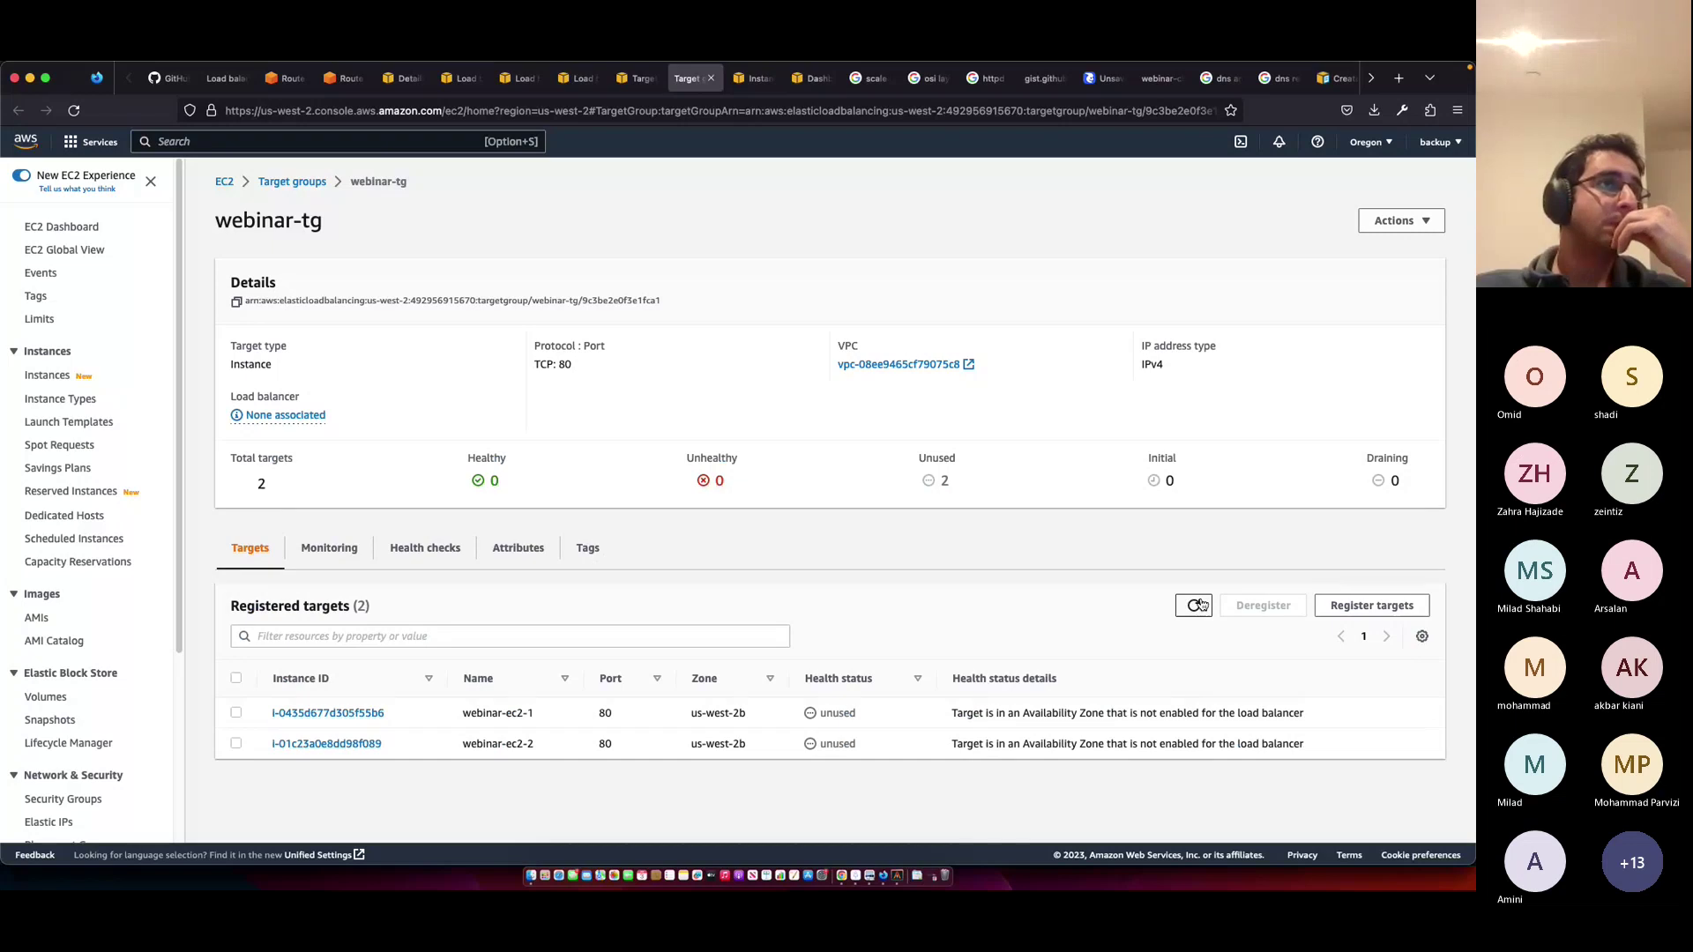
pyautogui.tripleClick(1227, 714)
pyautogui.click(1227, 714)
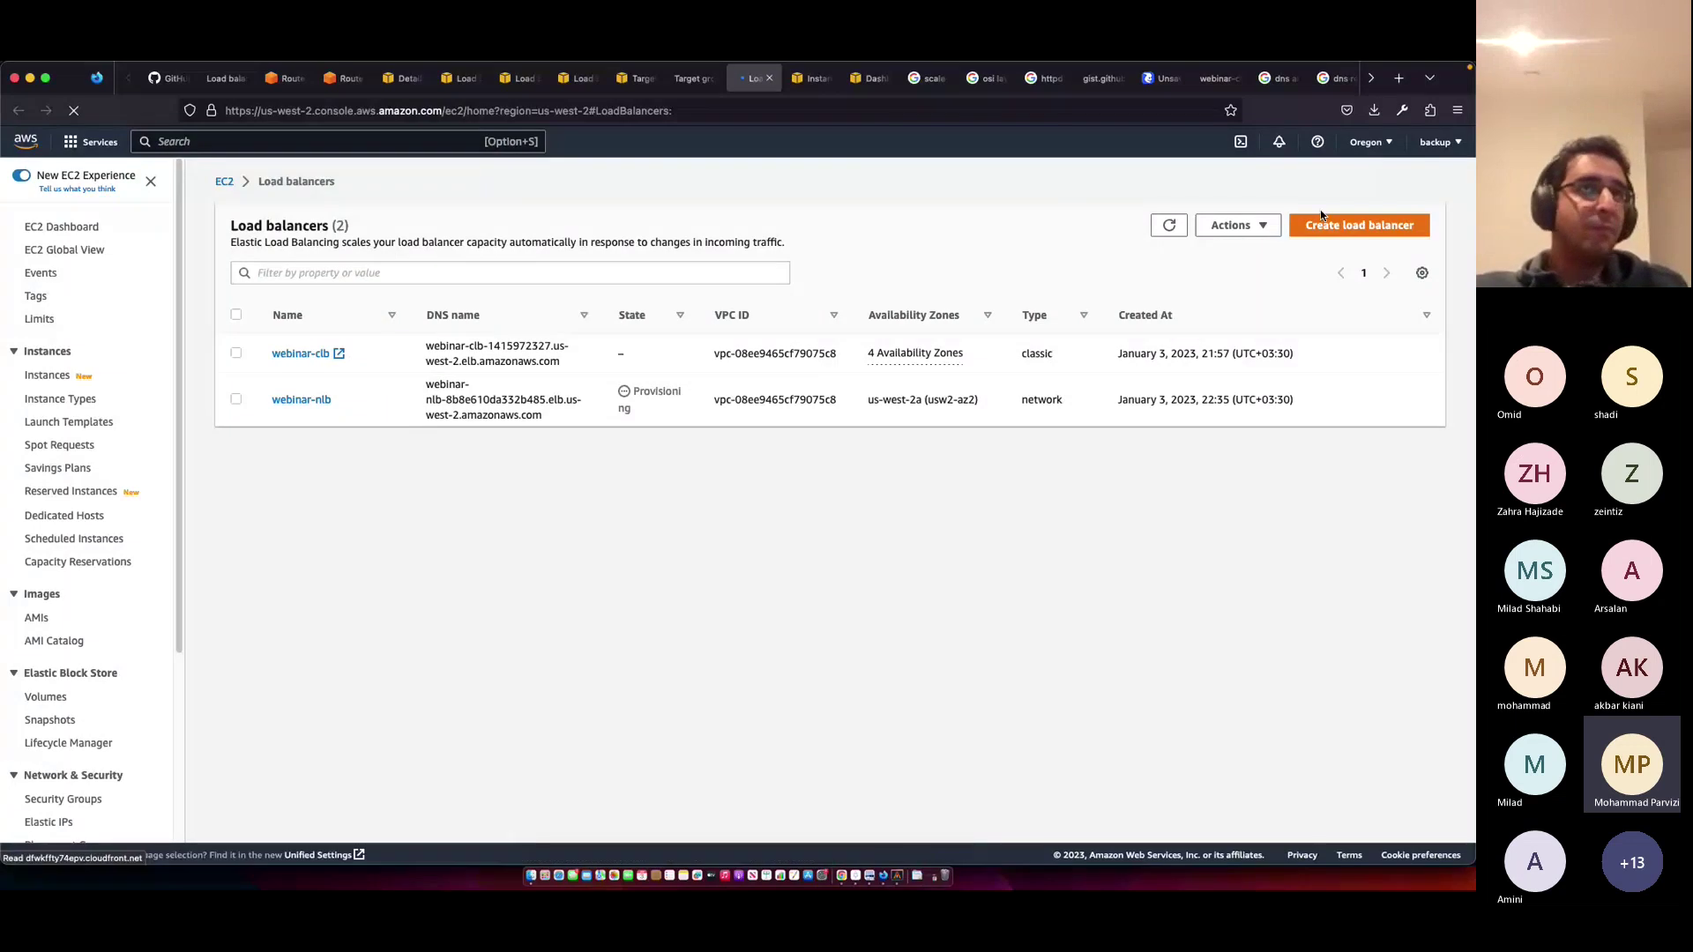
# - Return to the unfinished Application Load Balancer form and review its subnet mappings, security group and listener settings
pyautogui.click(627, 78)
pyautogui.click(577, 78)
pyautogui.click(447, 81)
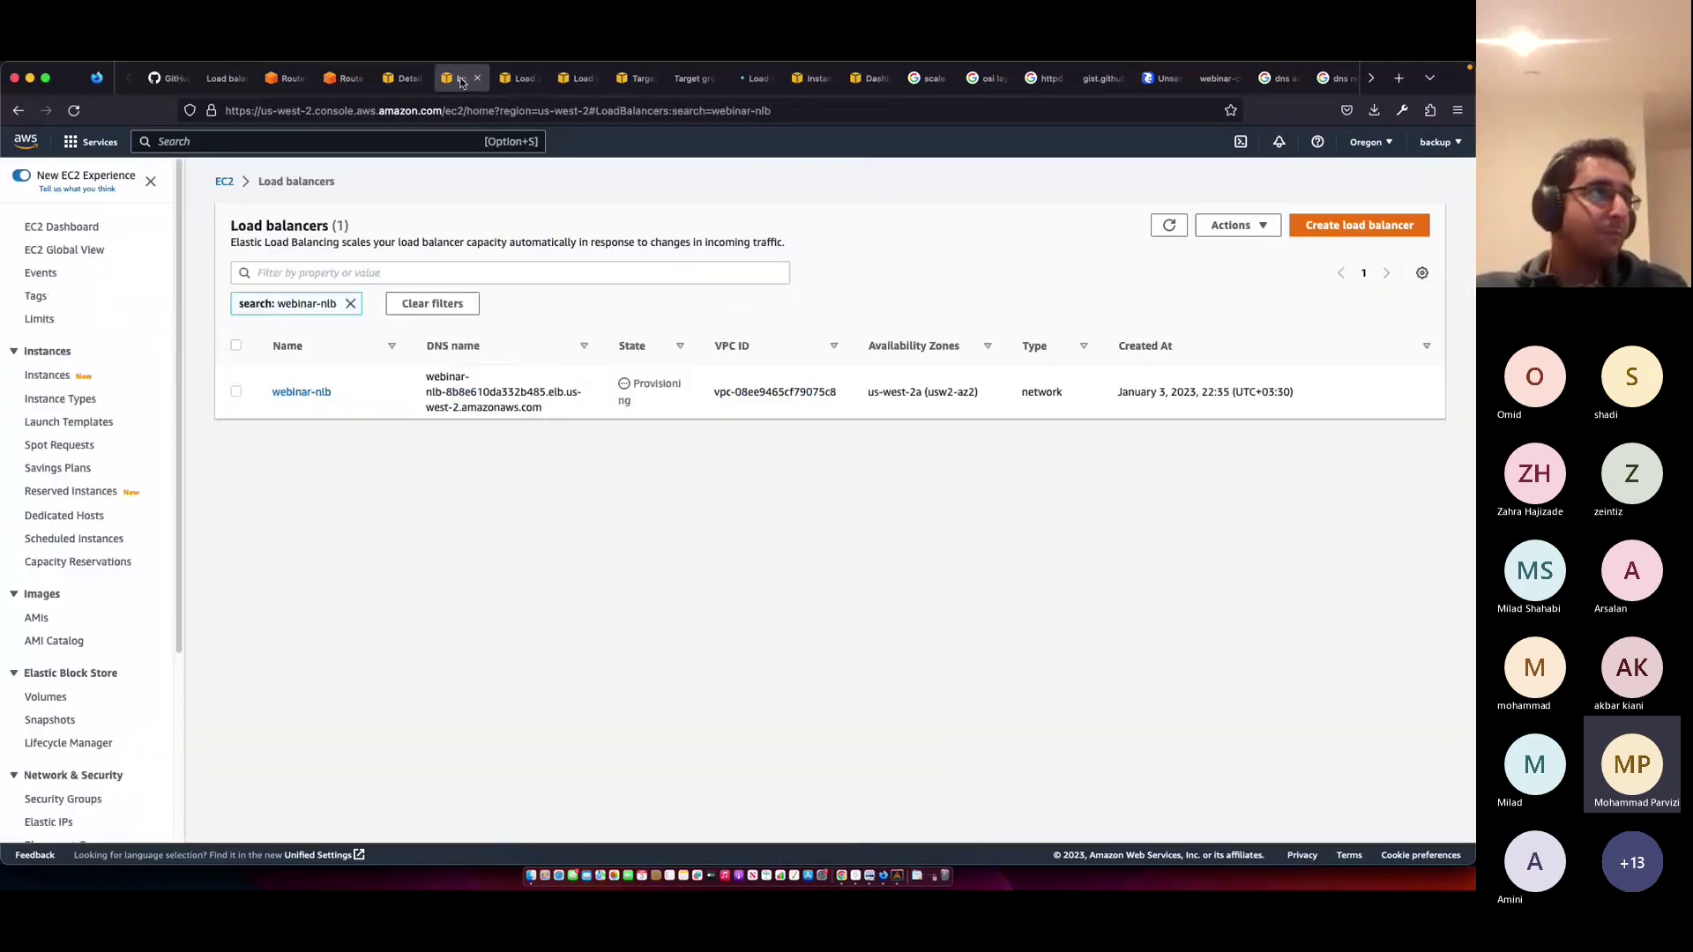
pyautogui.click(395, 87)
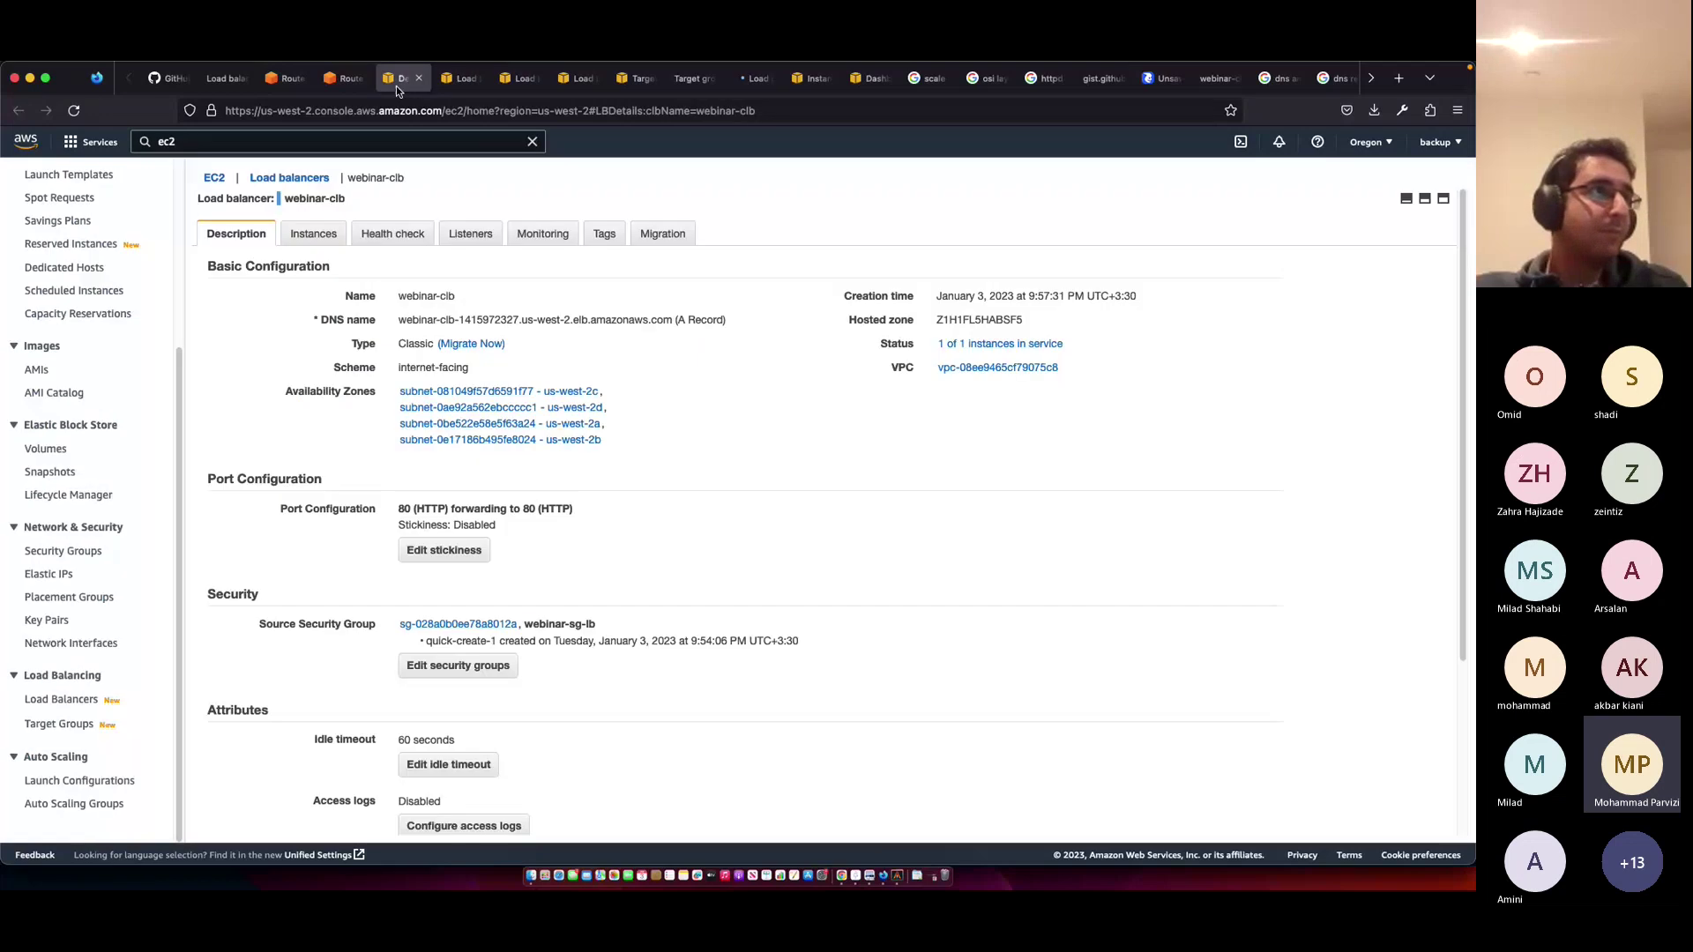
pyautogui.click(566, 81)
pyautogui.scroll(15, 378, 438)
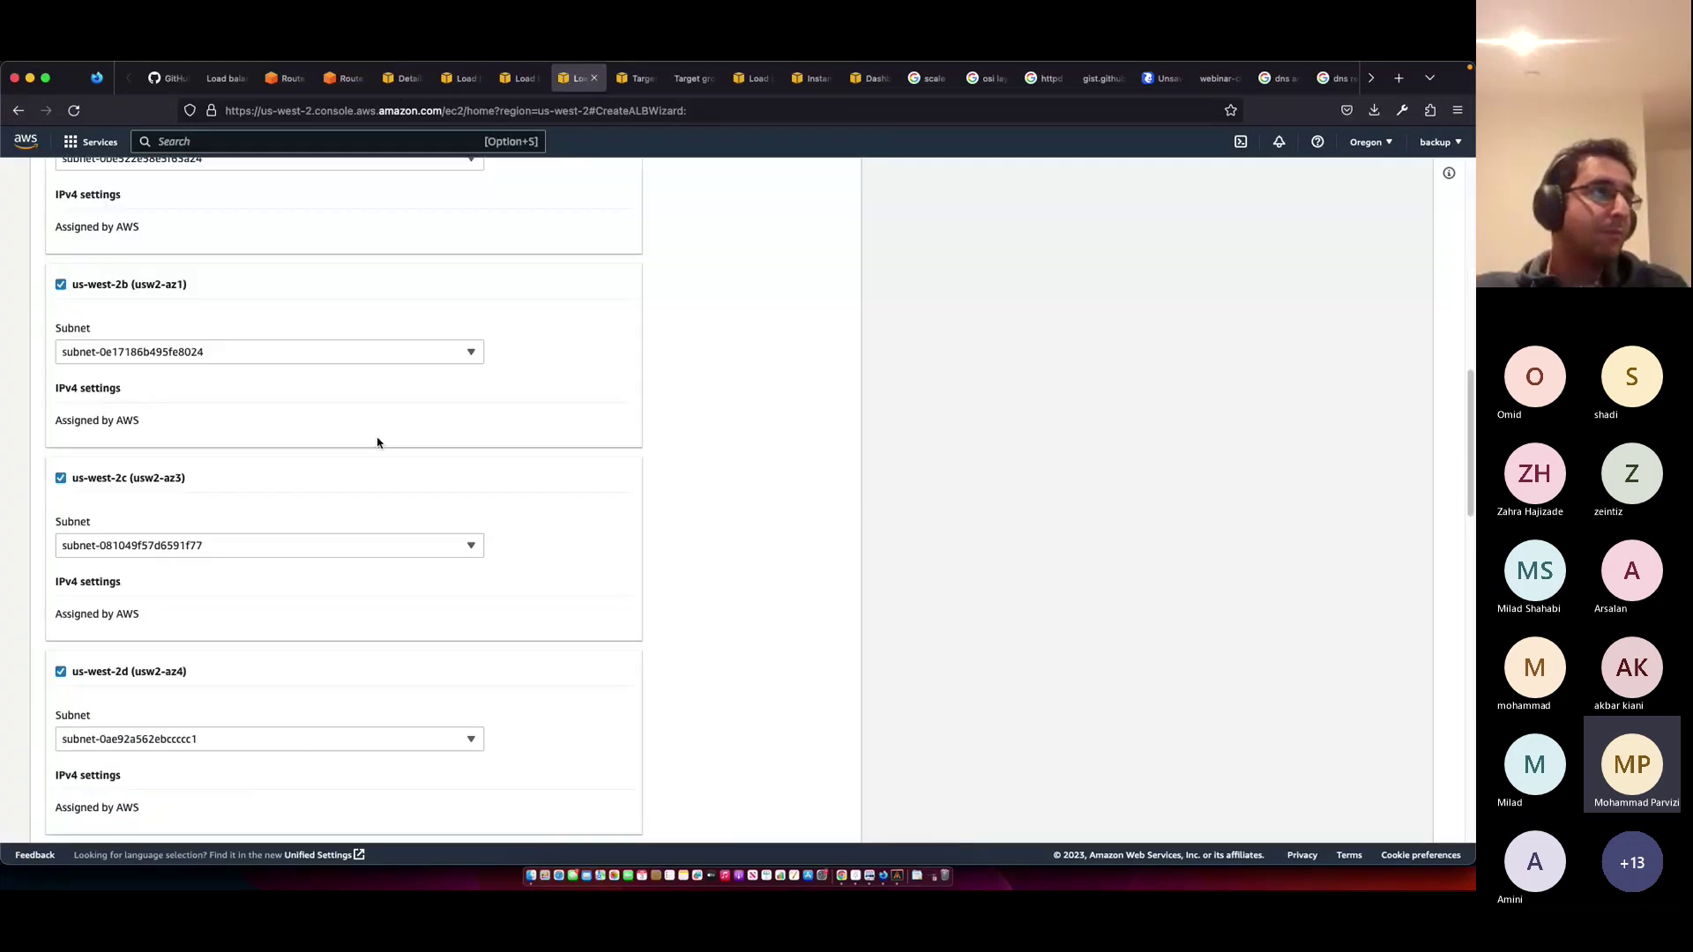
pyautogui.scroll(-5, 366, 447)
pyautogui.scroll(-10, 366, 448)
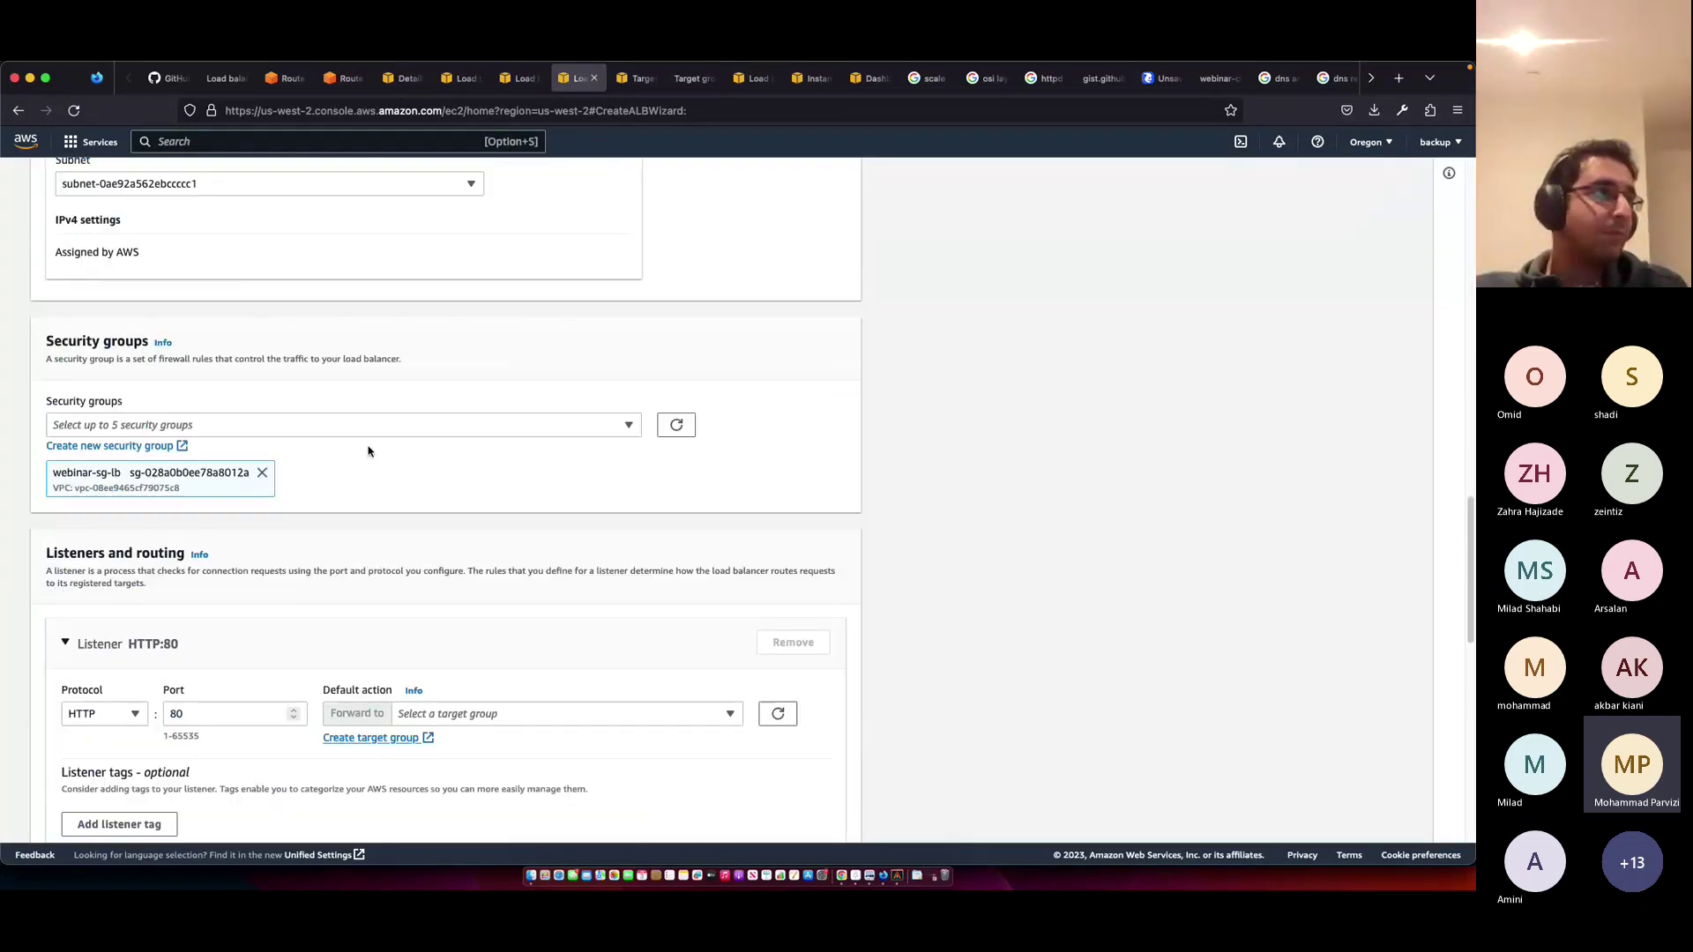
pyautogui.scroll(-2, 366, 447)
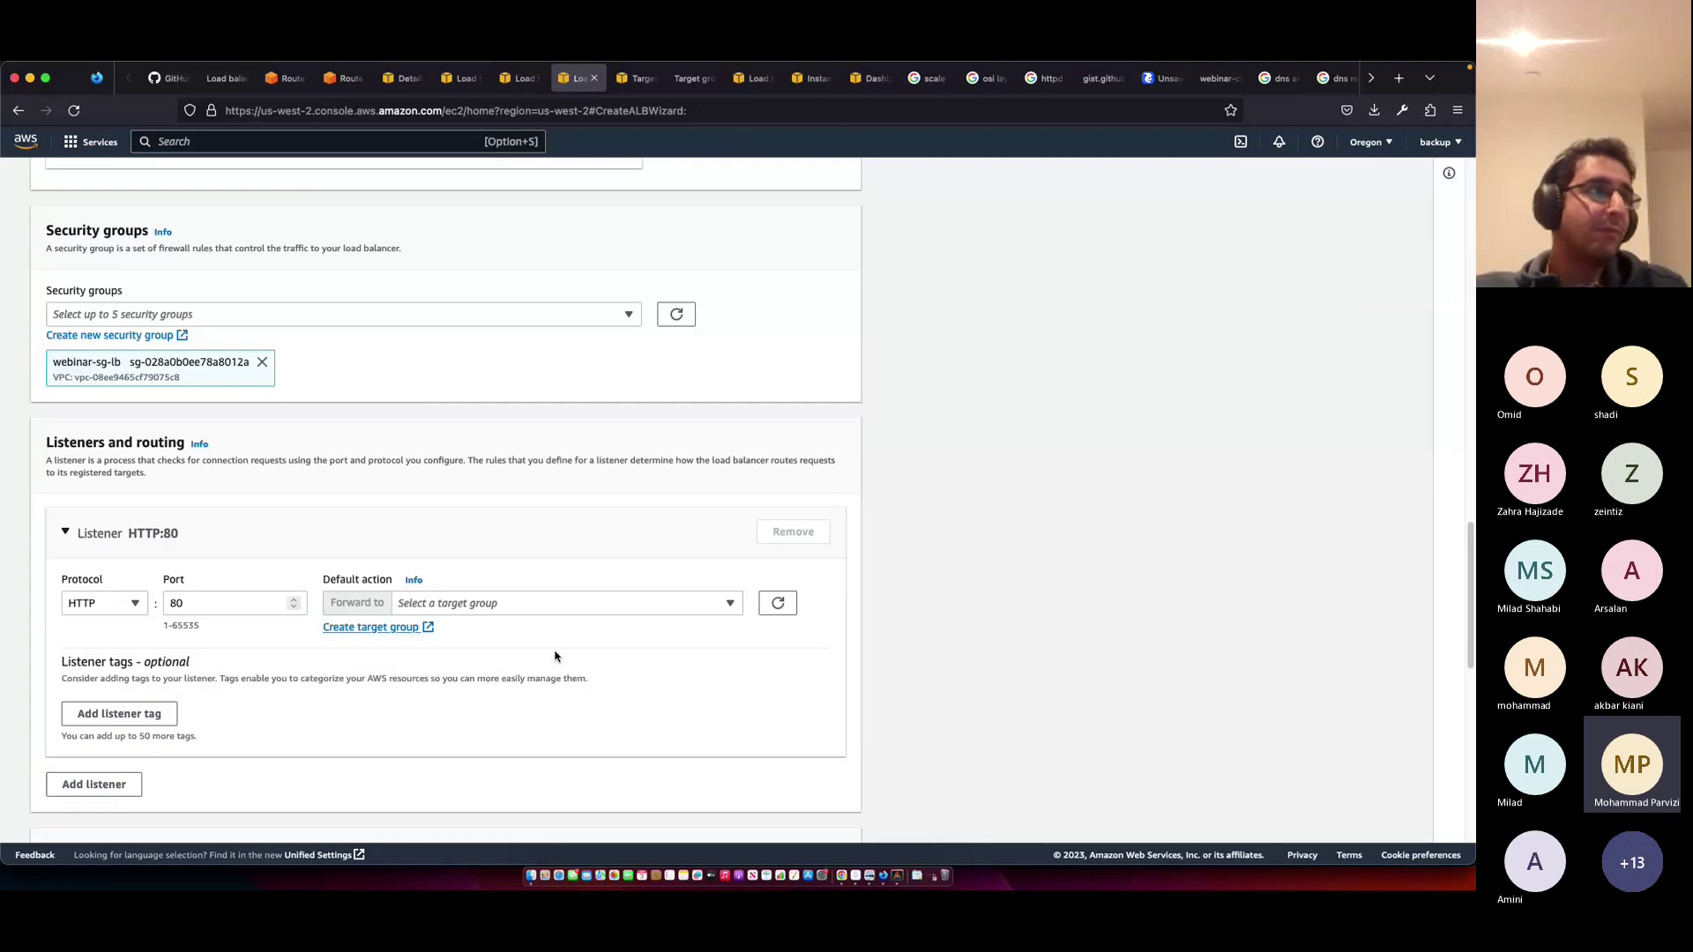
# - Refresh the target groups offered for the HTTP:80 listener's default action
pyautogui.click(609, 609)
pyautogui.click(780, 605)
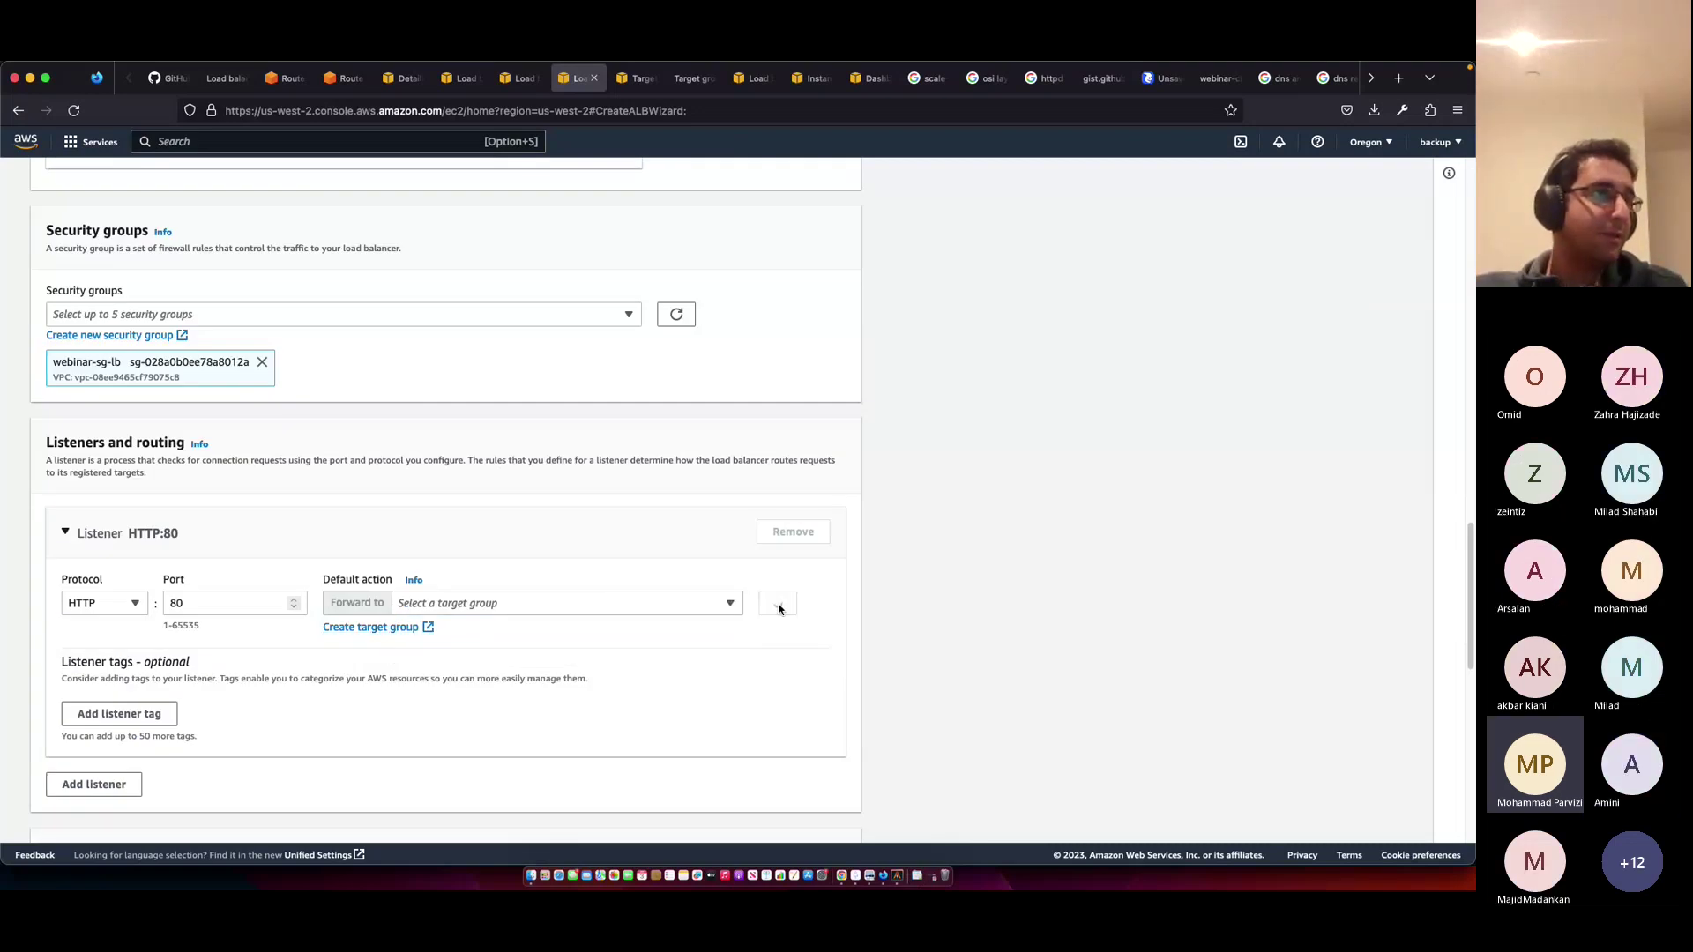
pyautogui.click(779, 606)
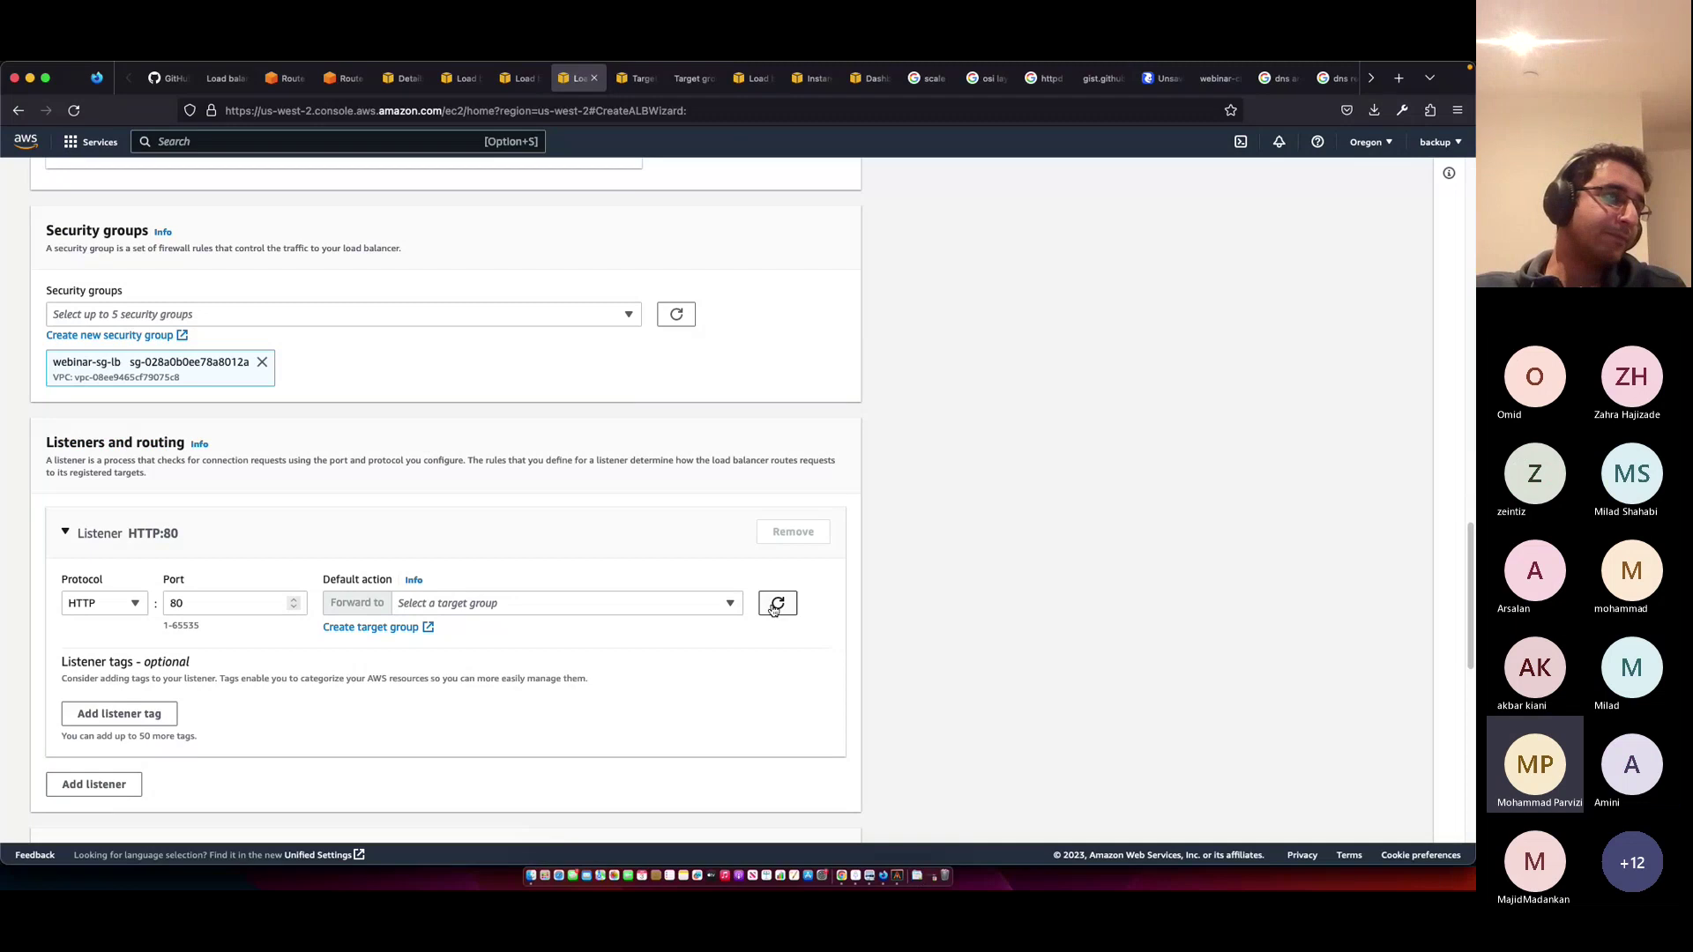
# - Check the existing target group list, then reload the Create Application Load Balancer form and discard its entered settings
pyautogui.click(631, 77)
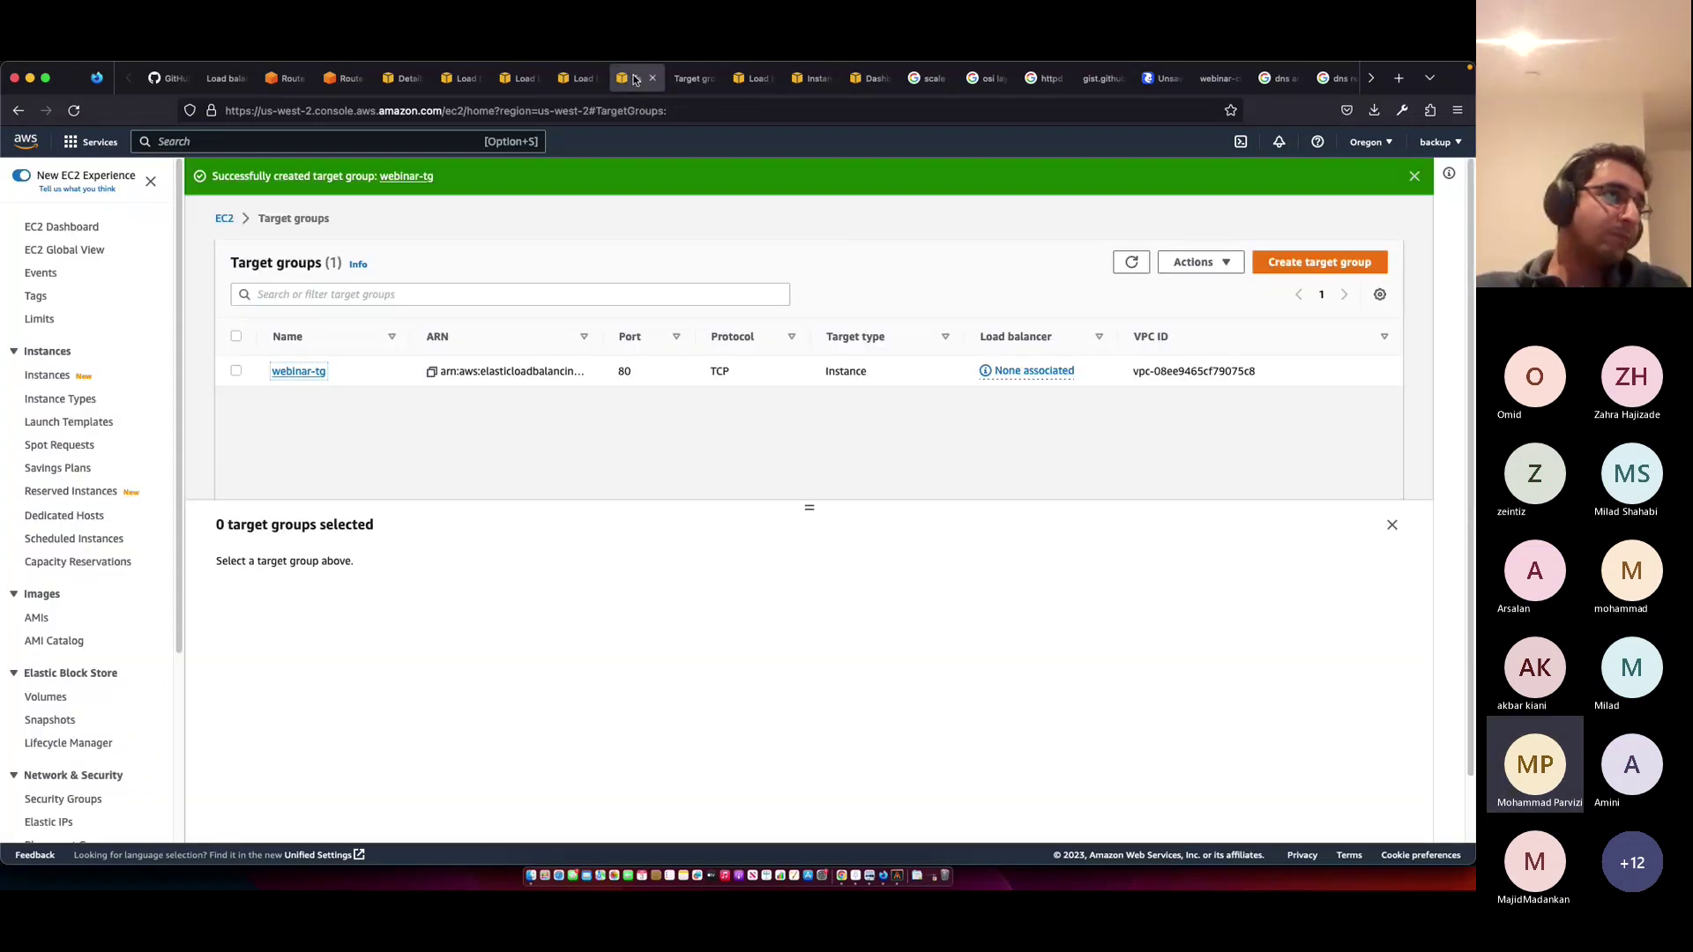
pyautogui.hotkey('ctrl', 'shift', 'Tab')
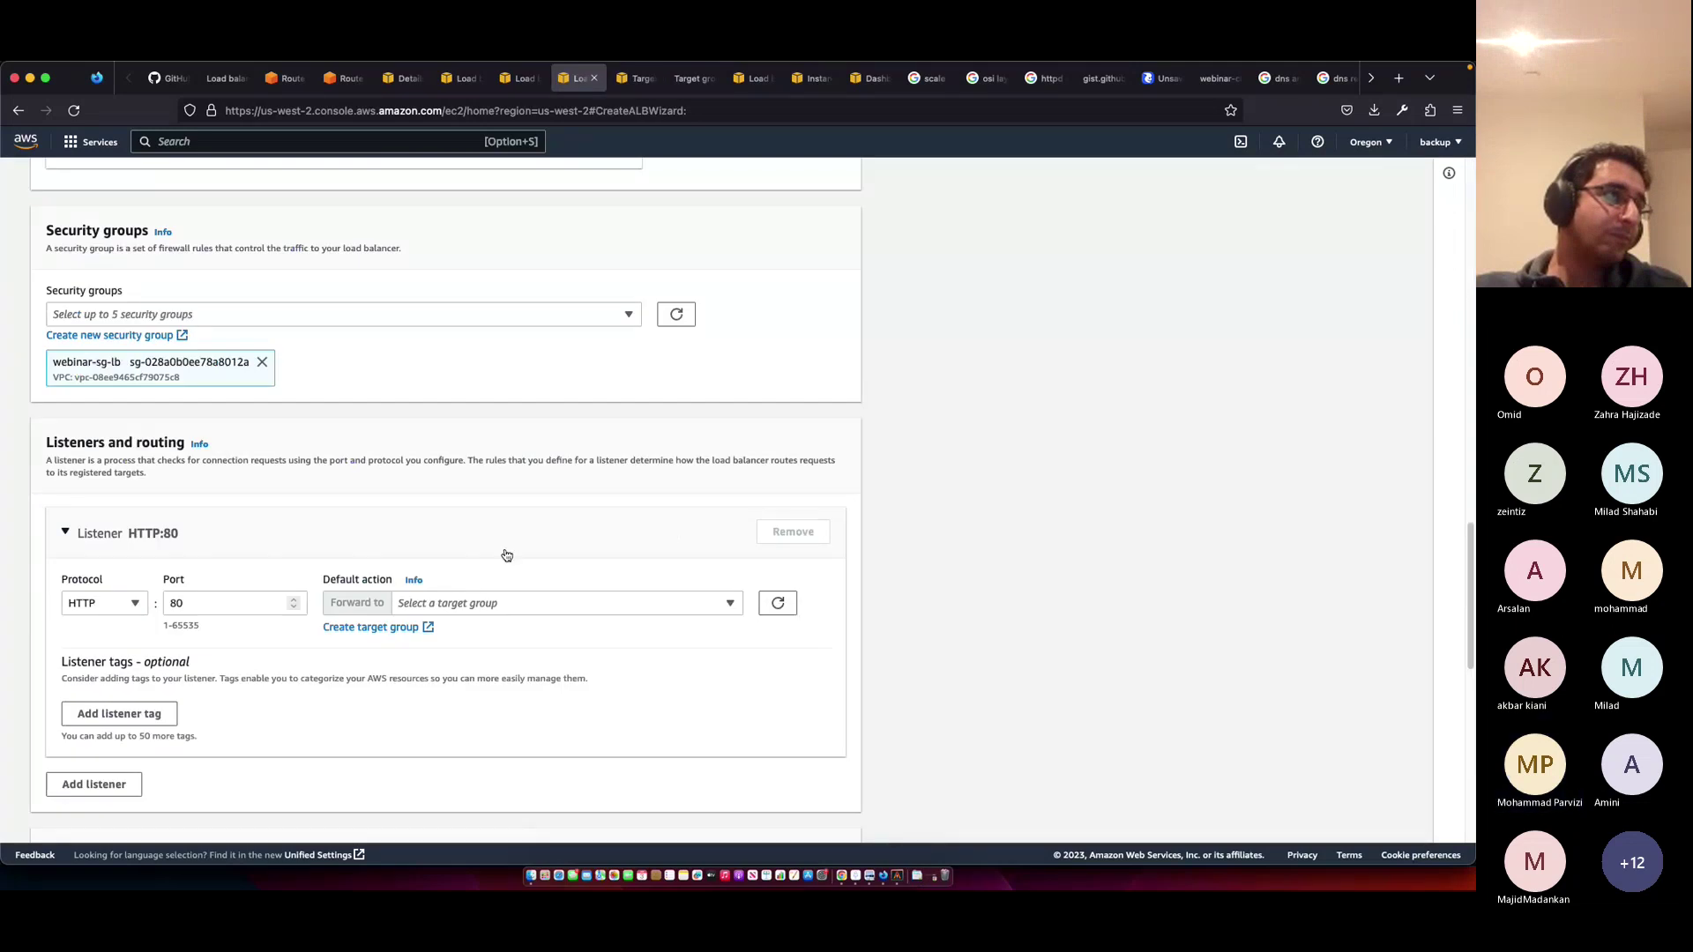
pyautogui.scroll(15, 505, 553)
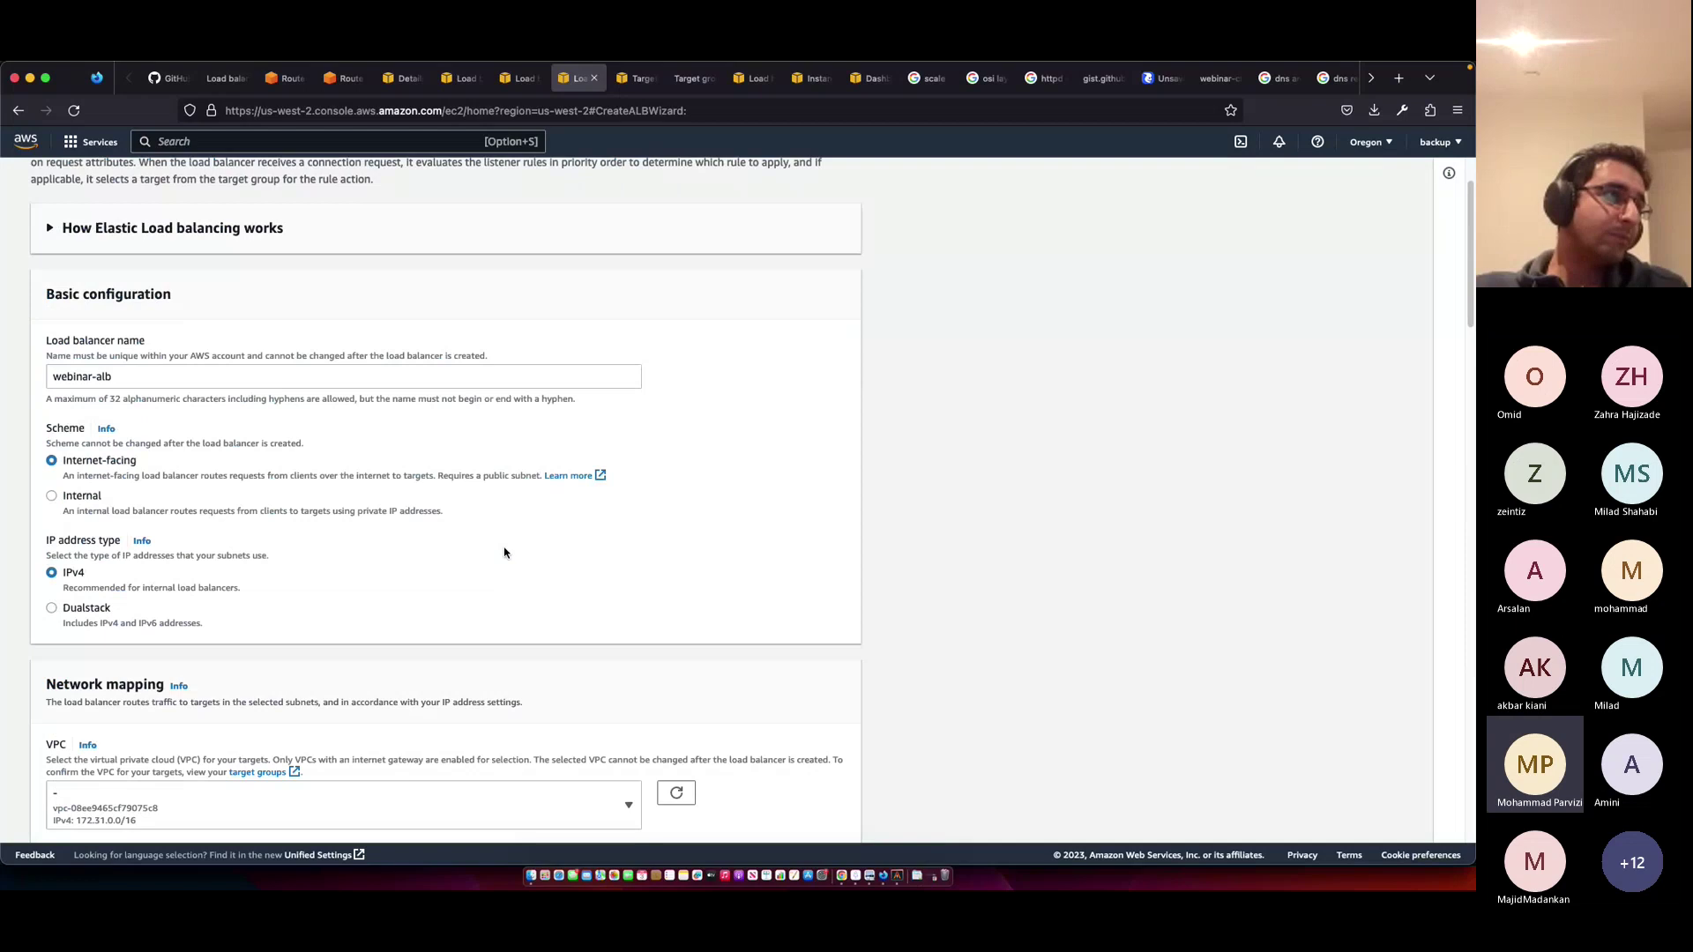
pyautogui.scroll(-3, 504, 552)
pyautogui.press('super+r')
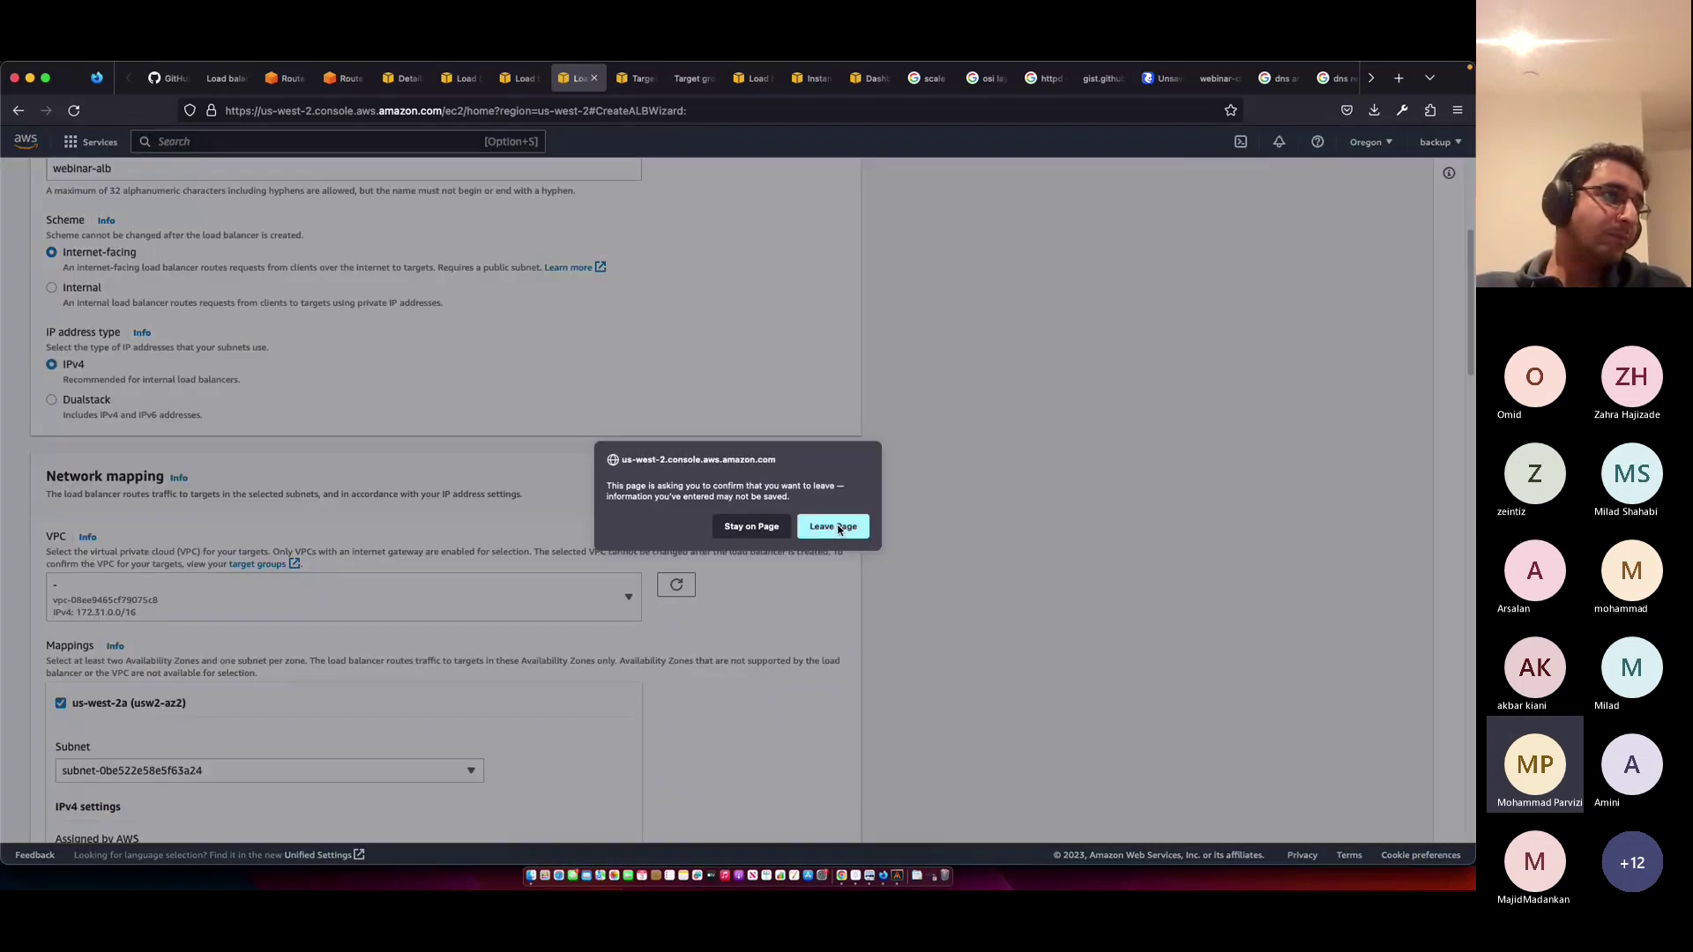
pyautogui.click(834, 526)
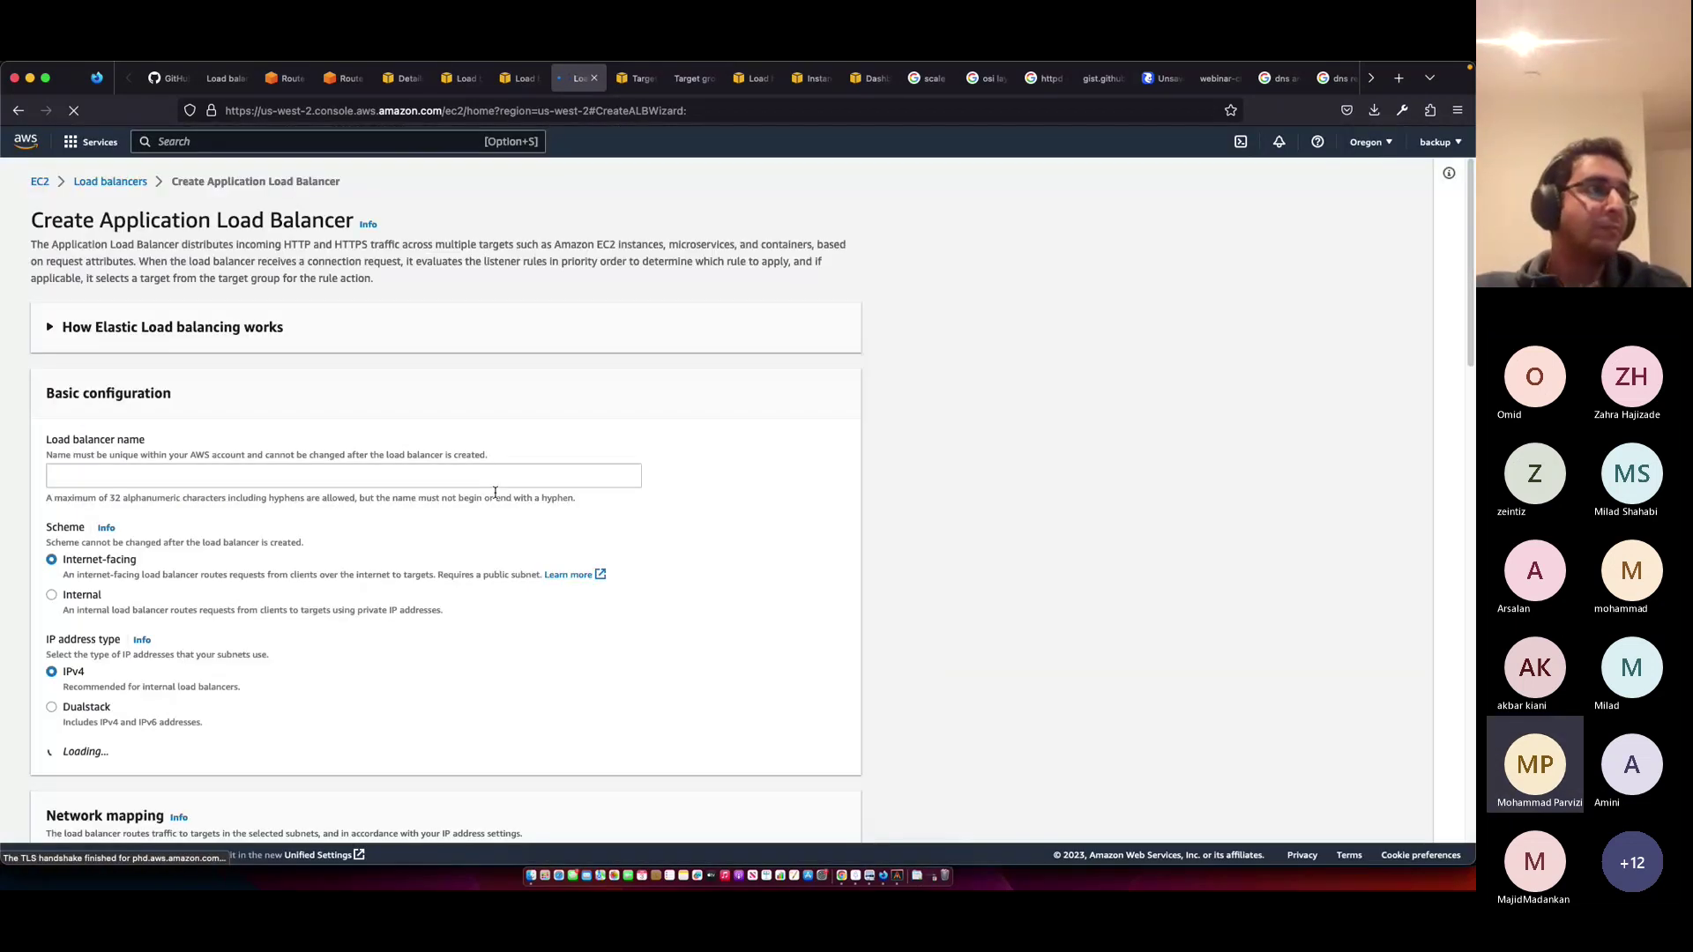
# - Refresh the target group choices for the HTTP:80 listener in the reloaded load balancer form
pyautogui.scroll(-12, 495, 492)
pyautogui.scroll(-4, 484, 511)
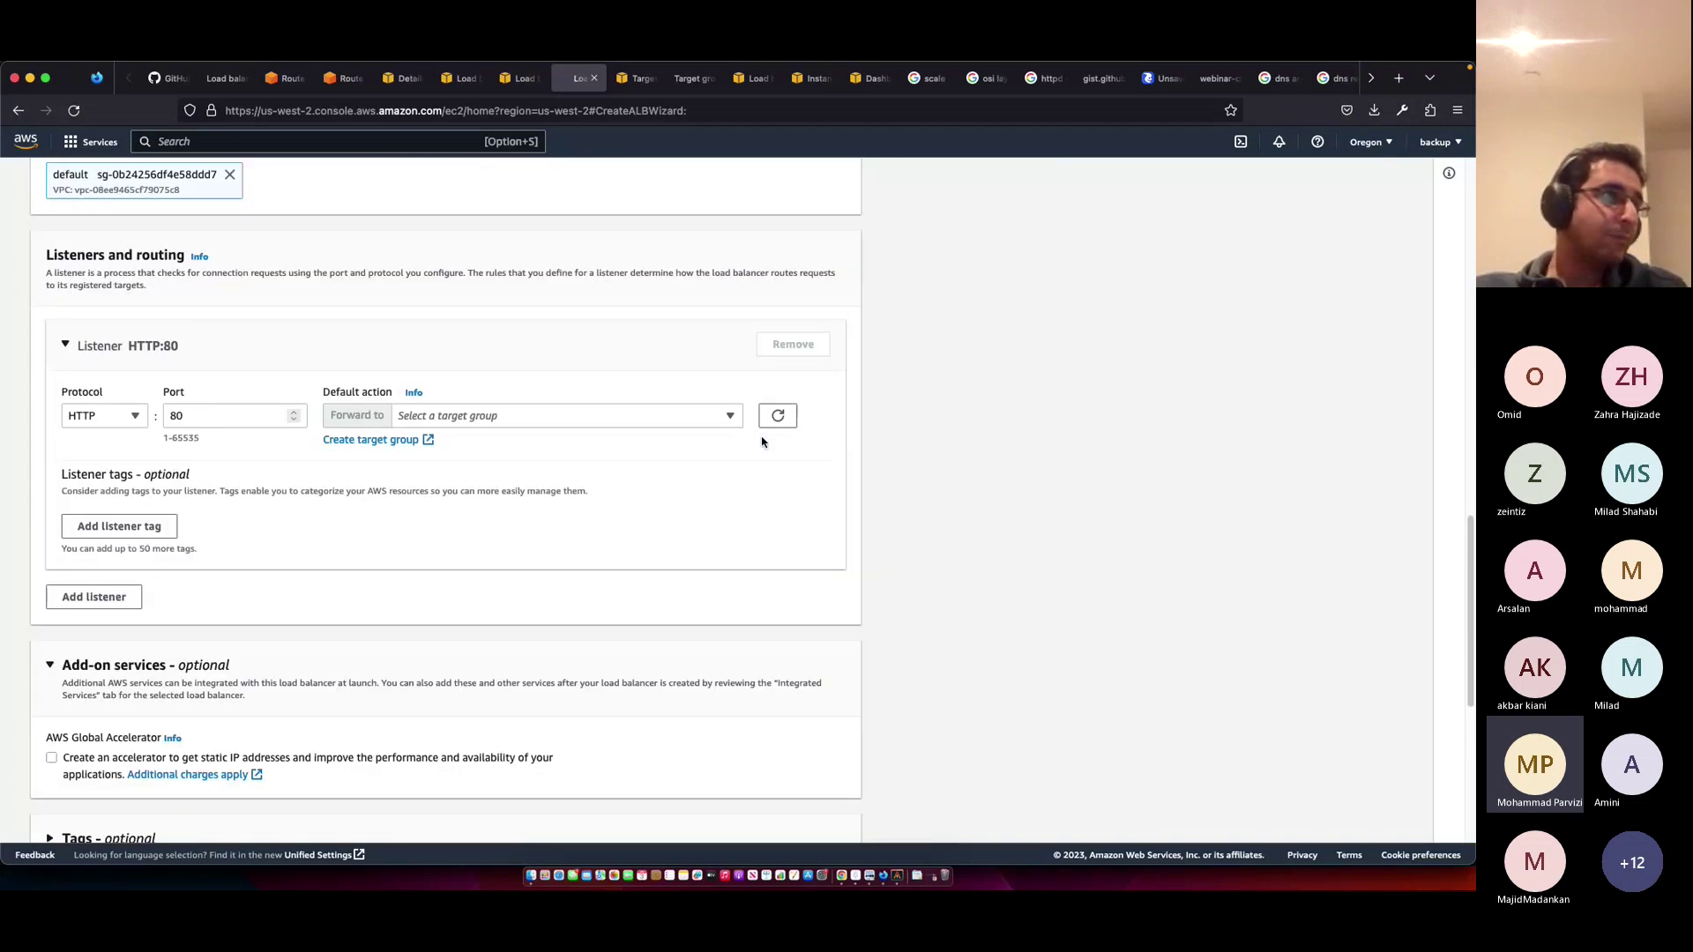
pyautogui.click(725, 416)
pyautogui.click(774, 417)
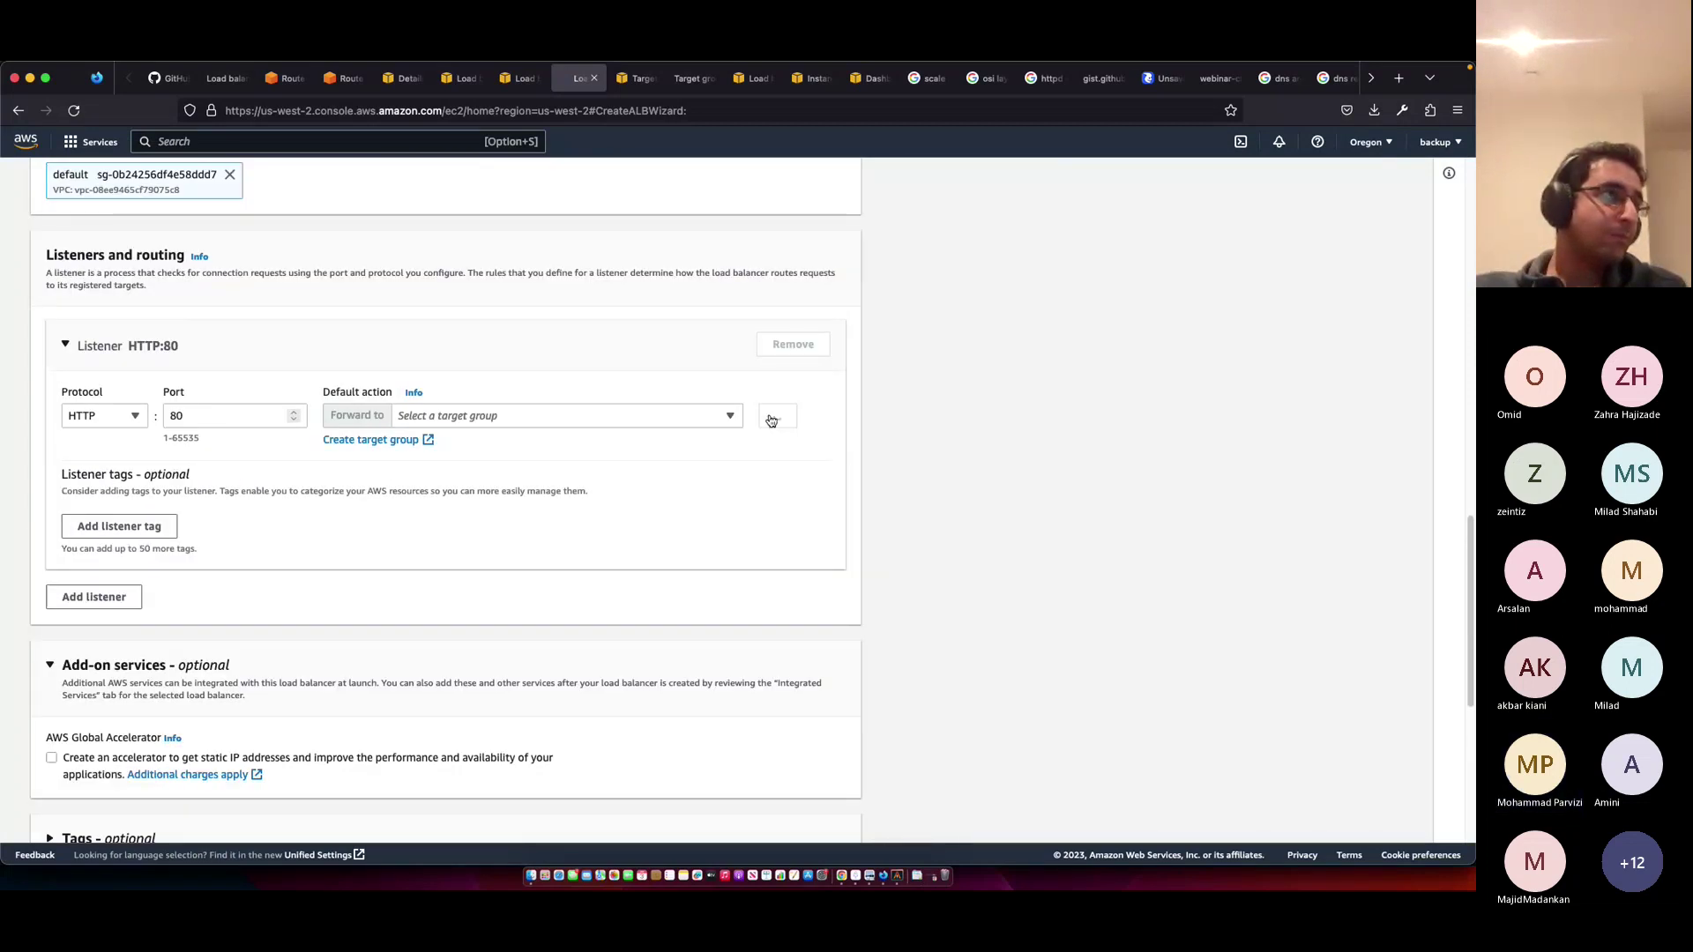
# - Select webinar-tg among the target groups and refresh the list to examine its protocol and associated load balancer
pyautogui.click(401, 440)
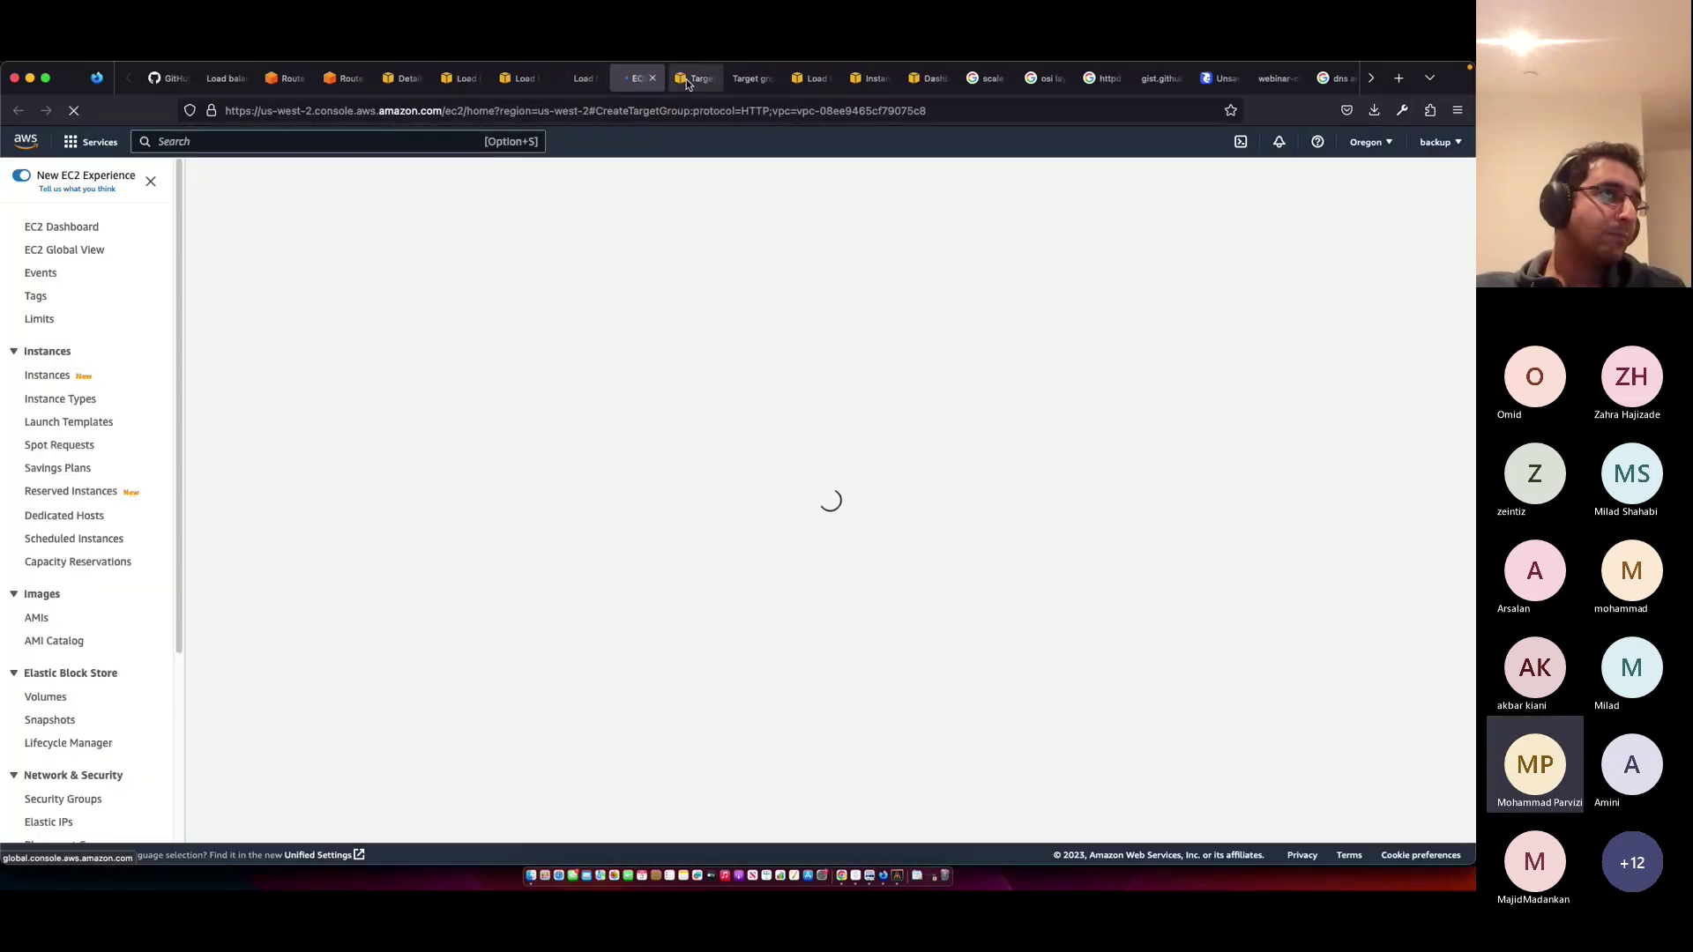
pyautogui.click(687, 82)
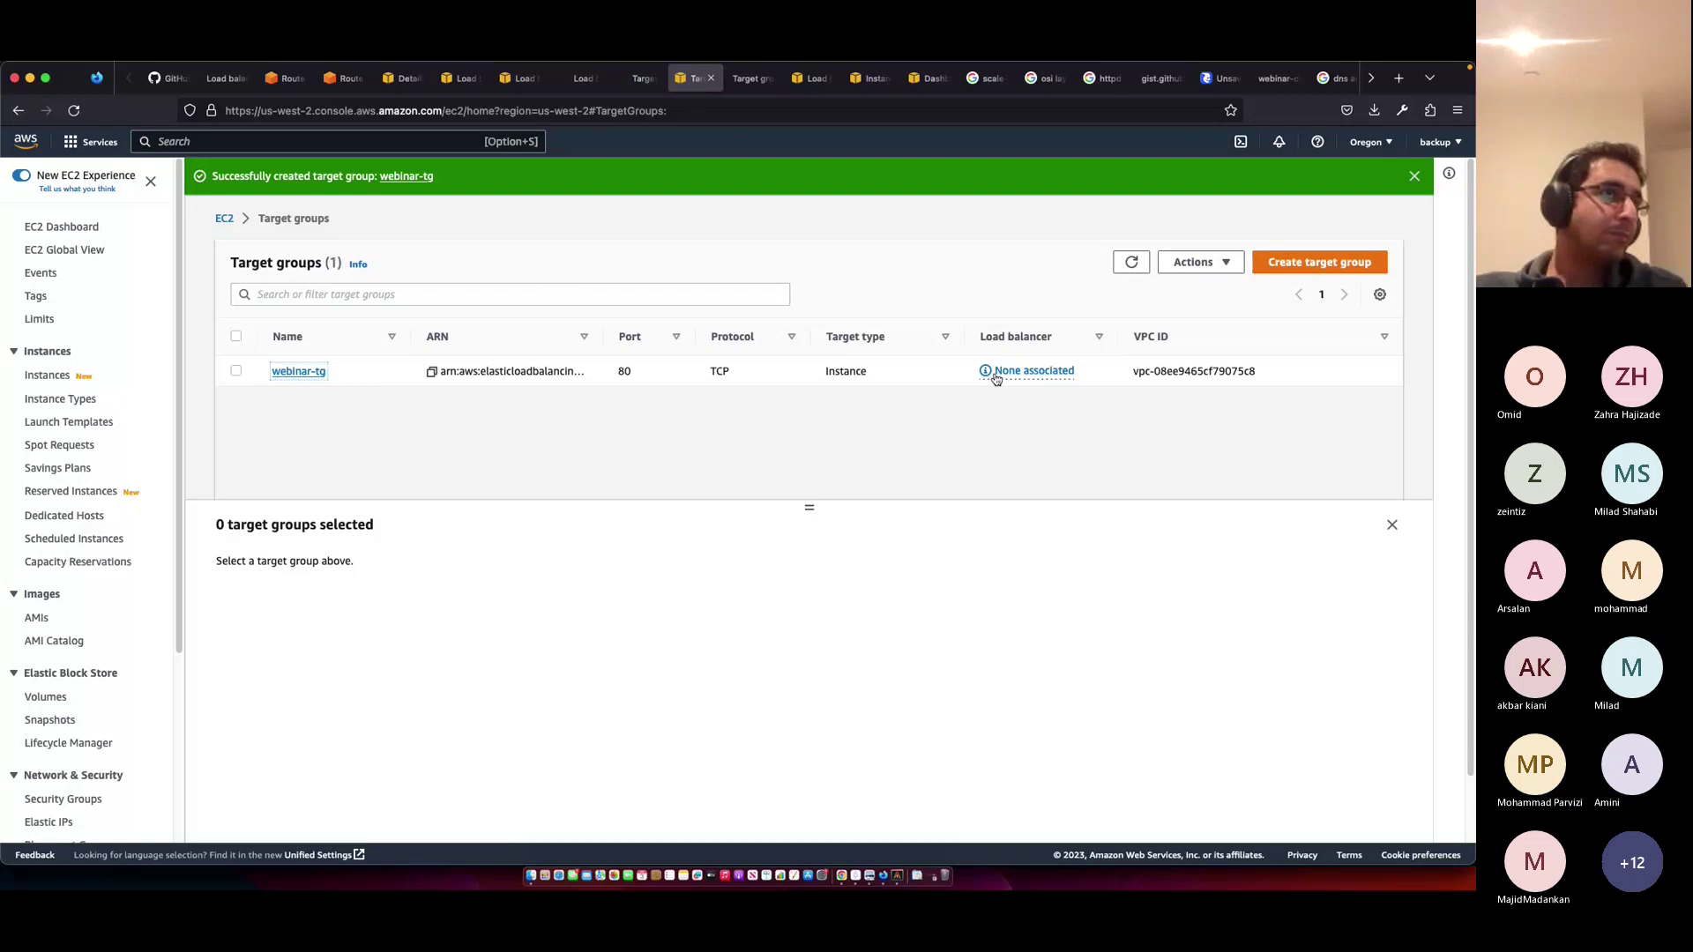
pyautogui.click(945, 379)
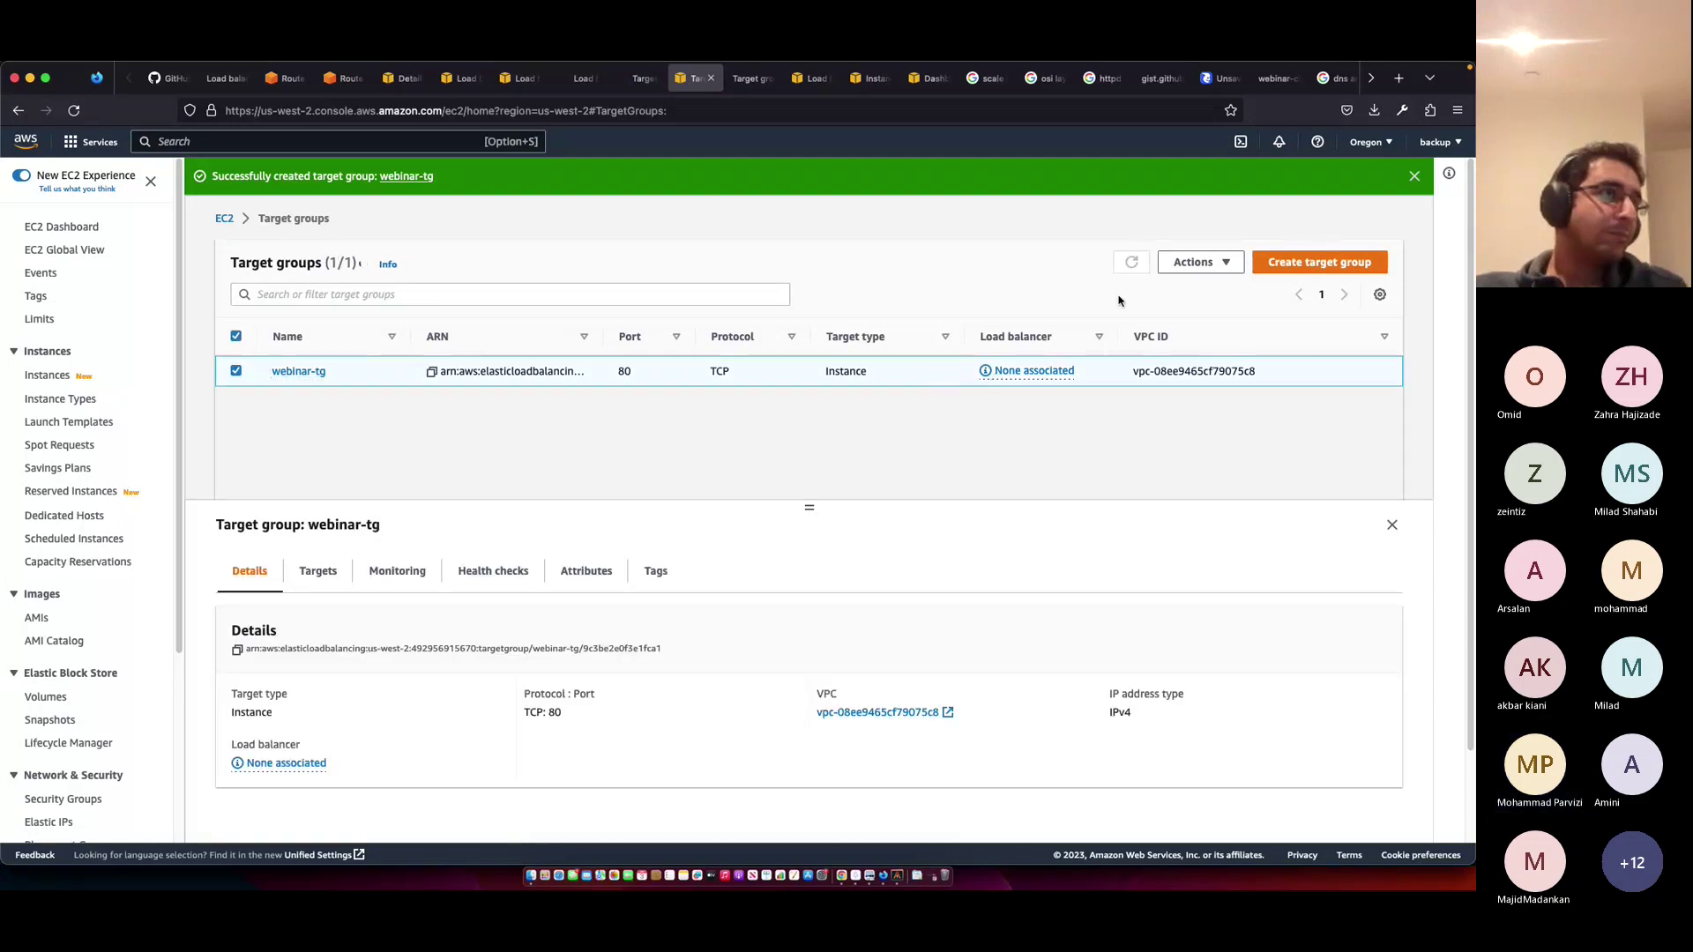
pyautogui.click(1200, 262)
pyautogui.click(1200, 262)
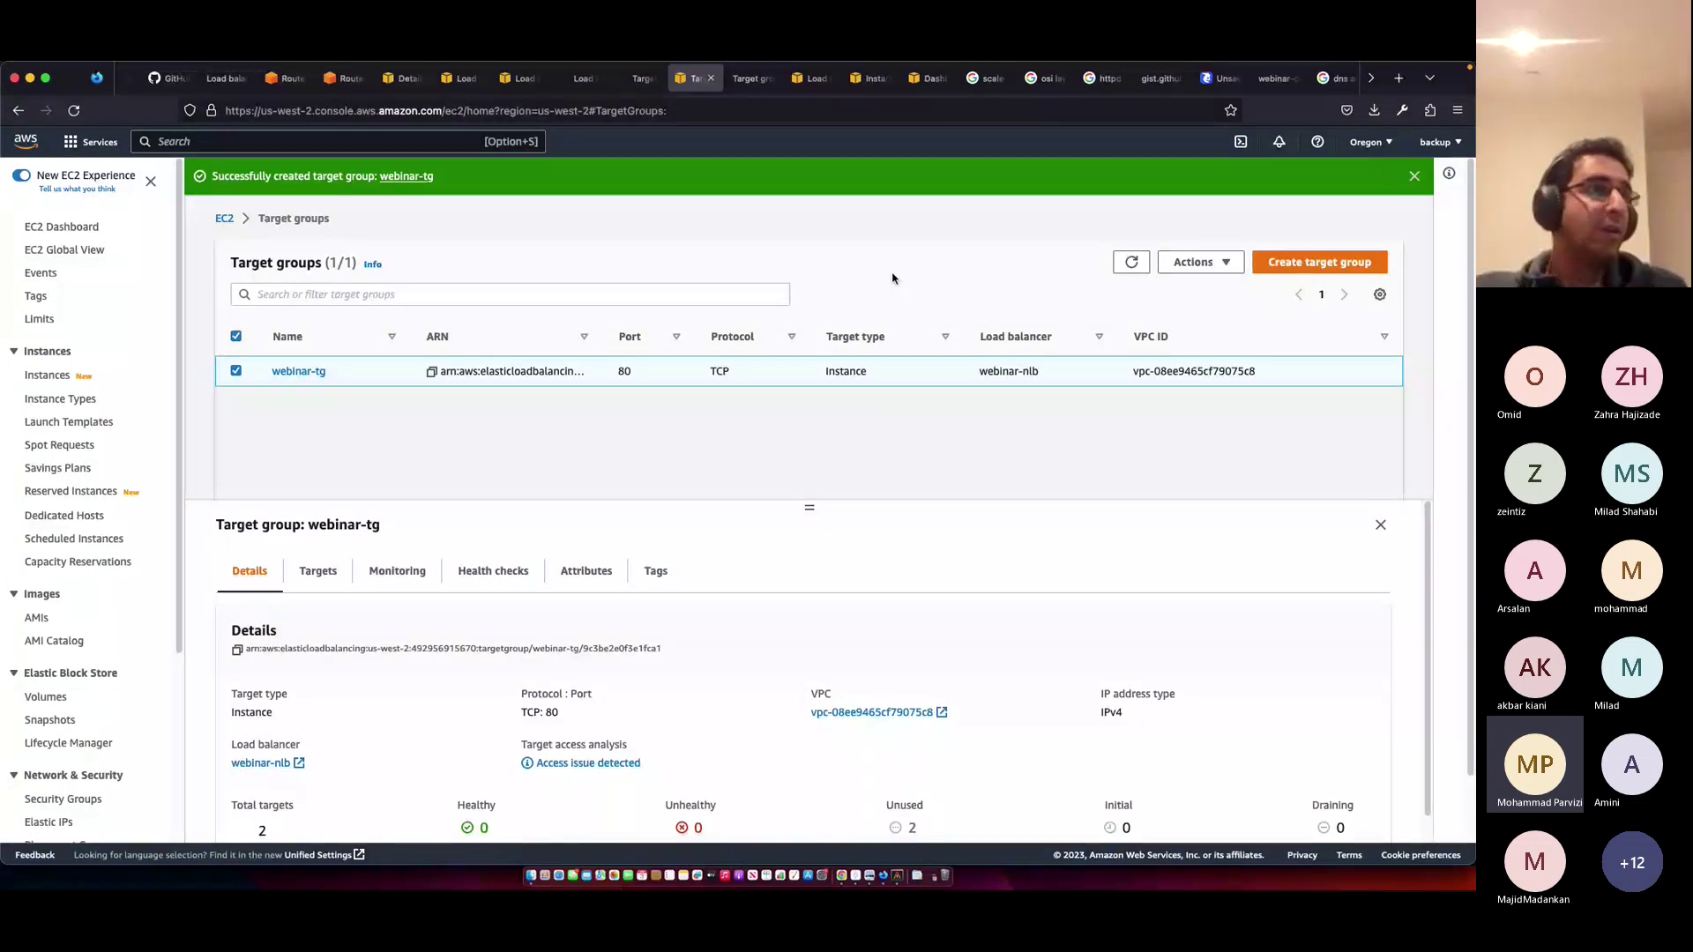
# - Return to the Application Load Balancer form, refresh its target groups again and check the protocols offered for the listener
pyautogui.hotkey('ctrl', 'shift', 'Tab')
pyautogui.hotkey('ctrl', 'shift', 'Tab')
pyautogui.click(778, 418)
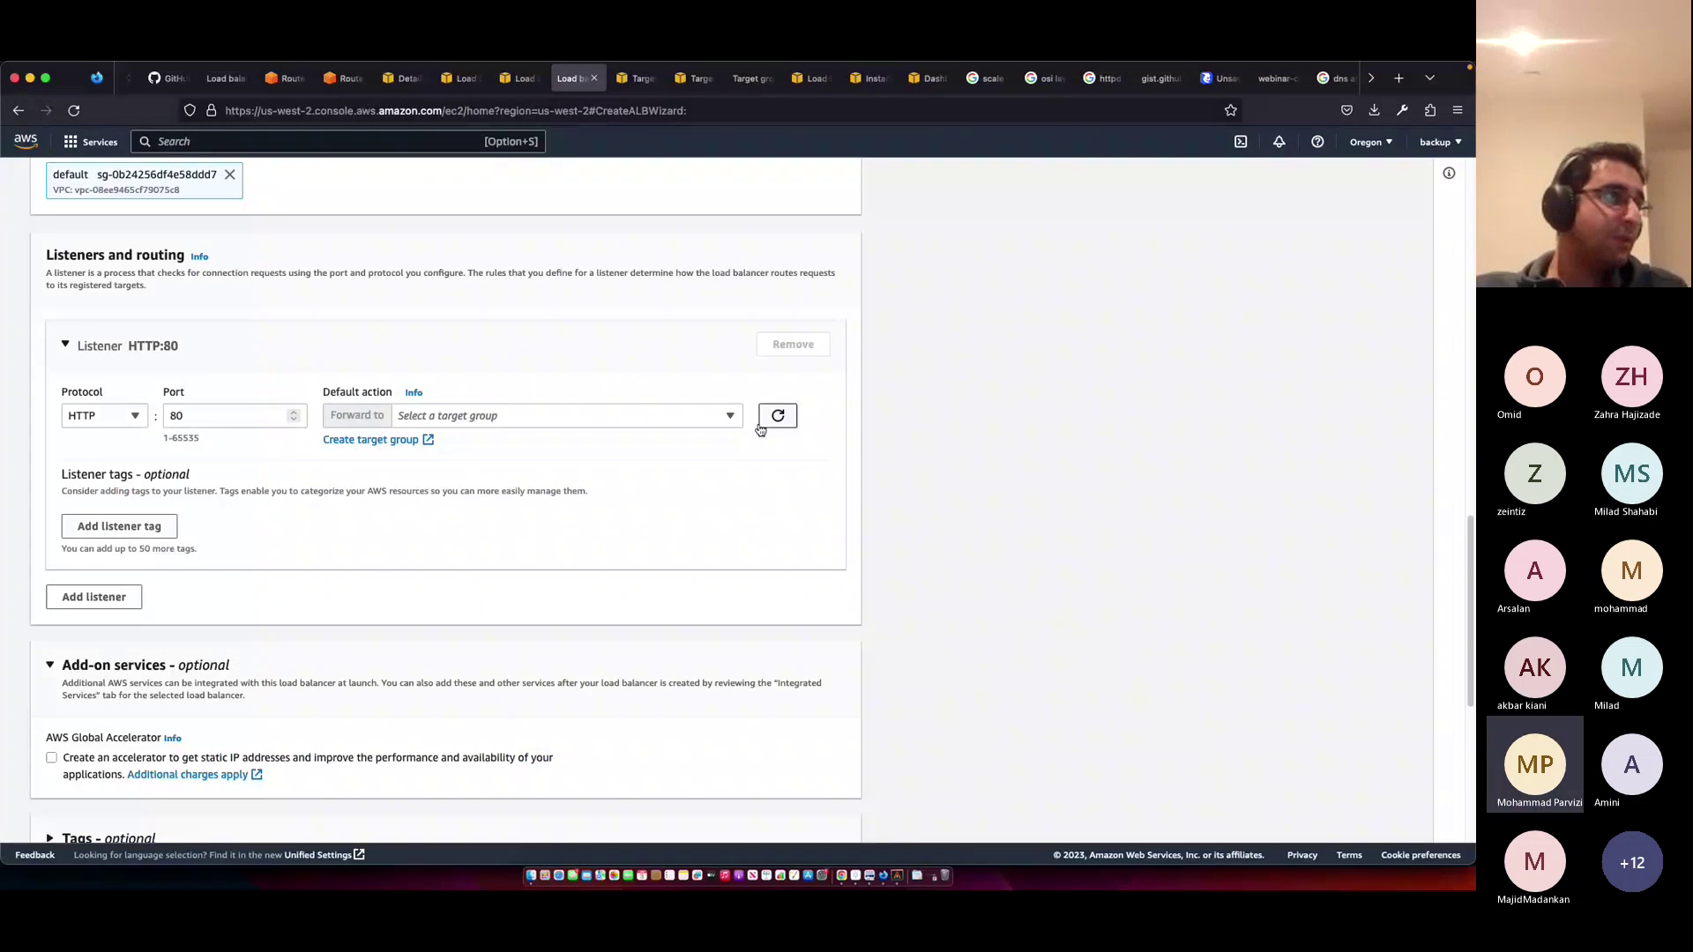
pyautogui.click(123, 416)
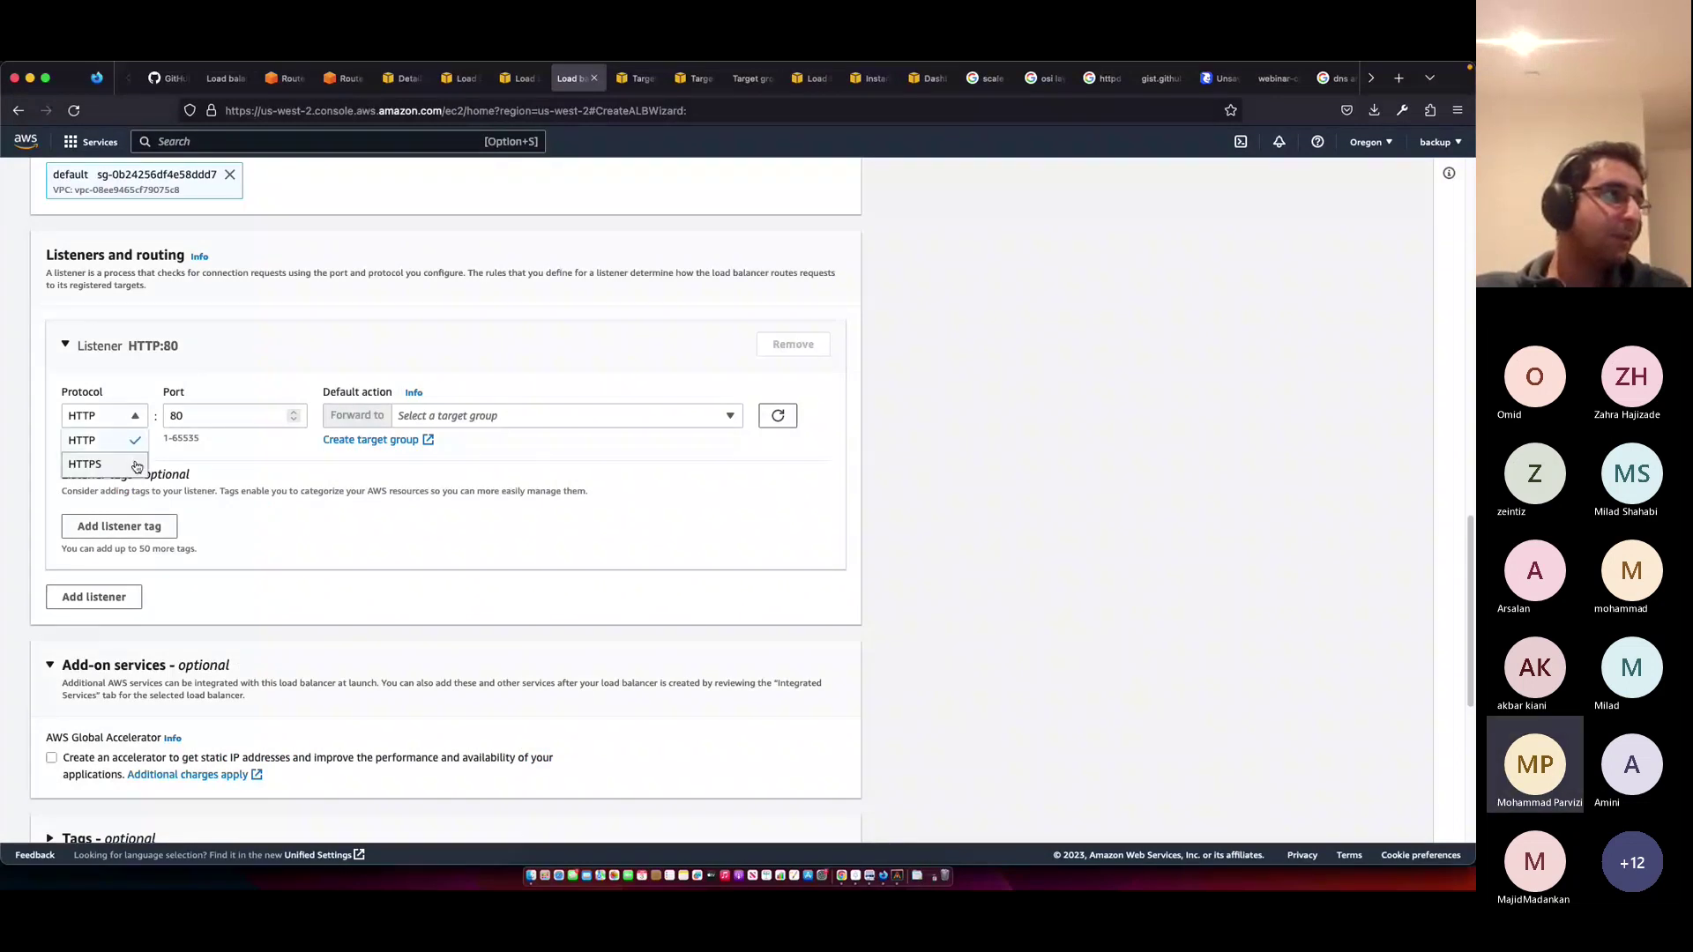
# - Start a new HTTP target group from the listener settings and name it webinar-tg-http
pyautogui.click(370, 439)
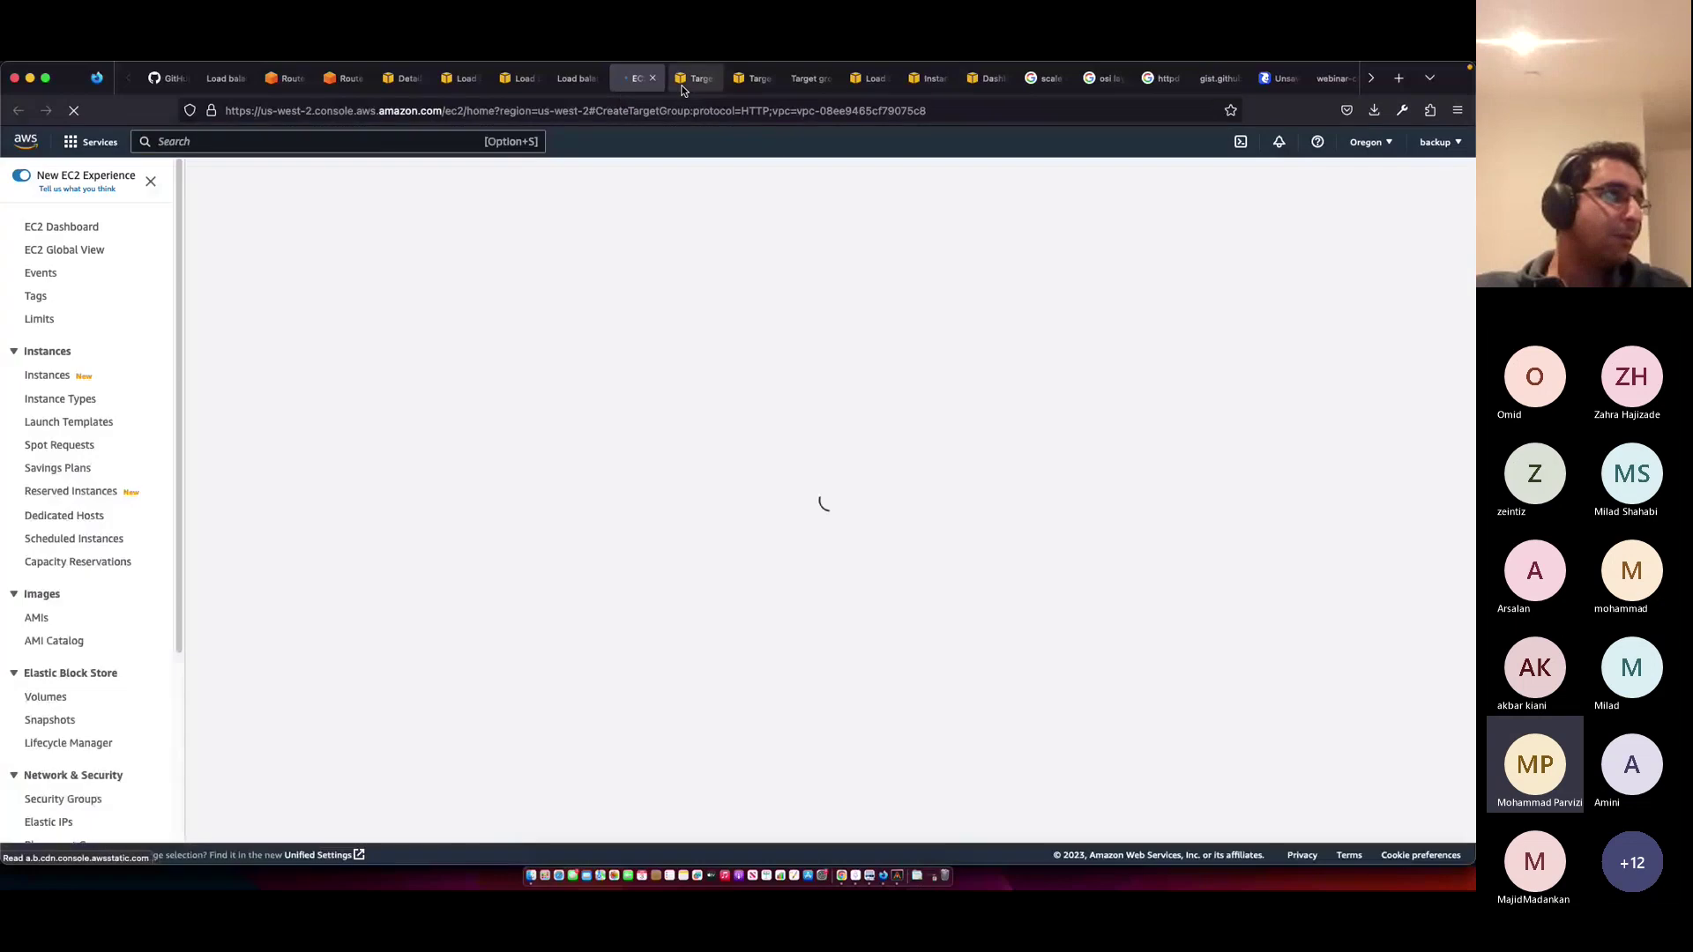
pyautogui.scroll(-5, 326, 519)
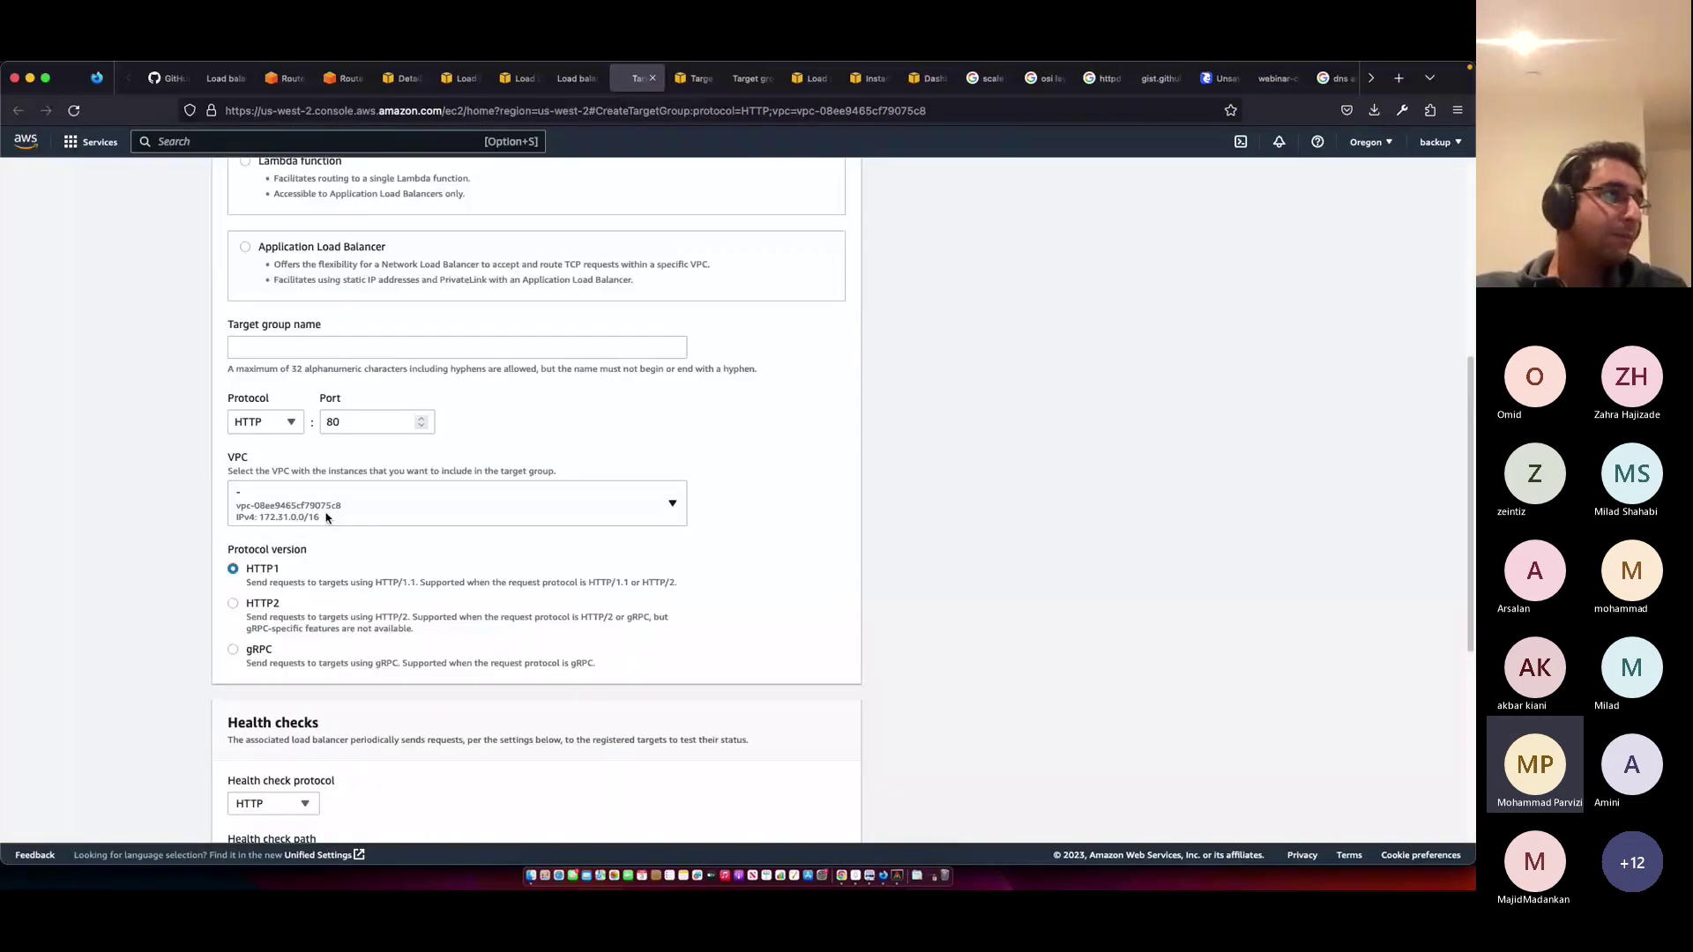
pyautogui.click(314, 348)
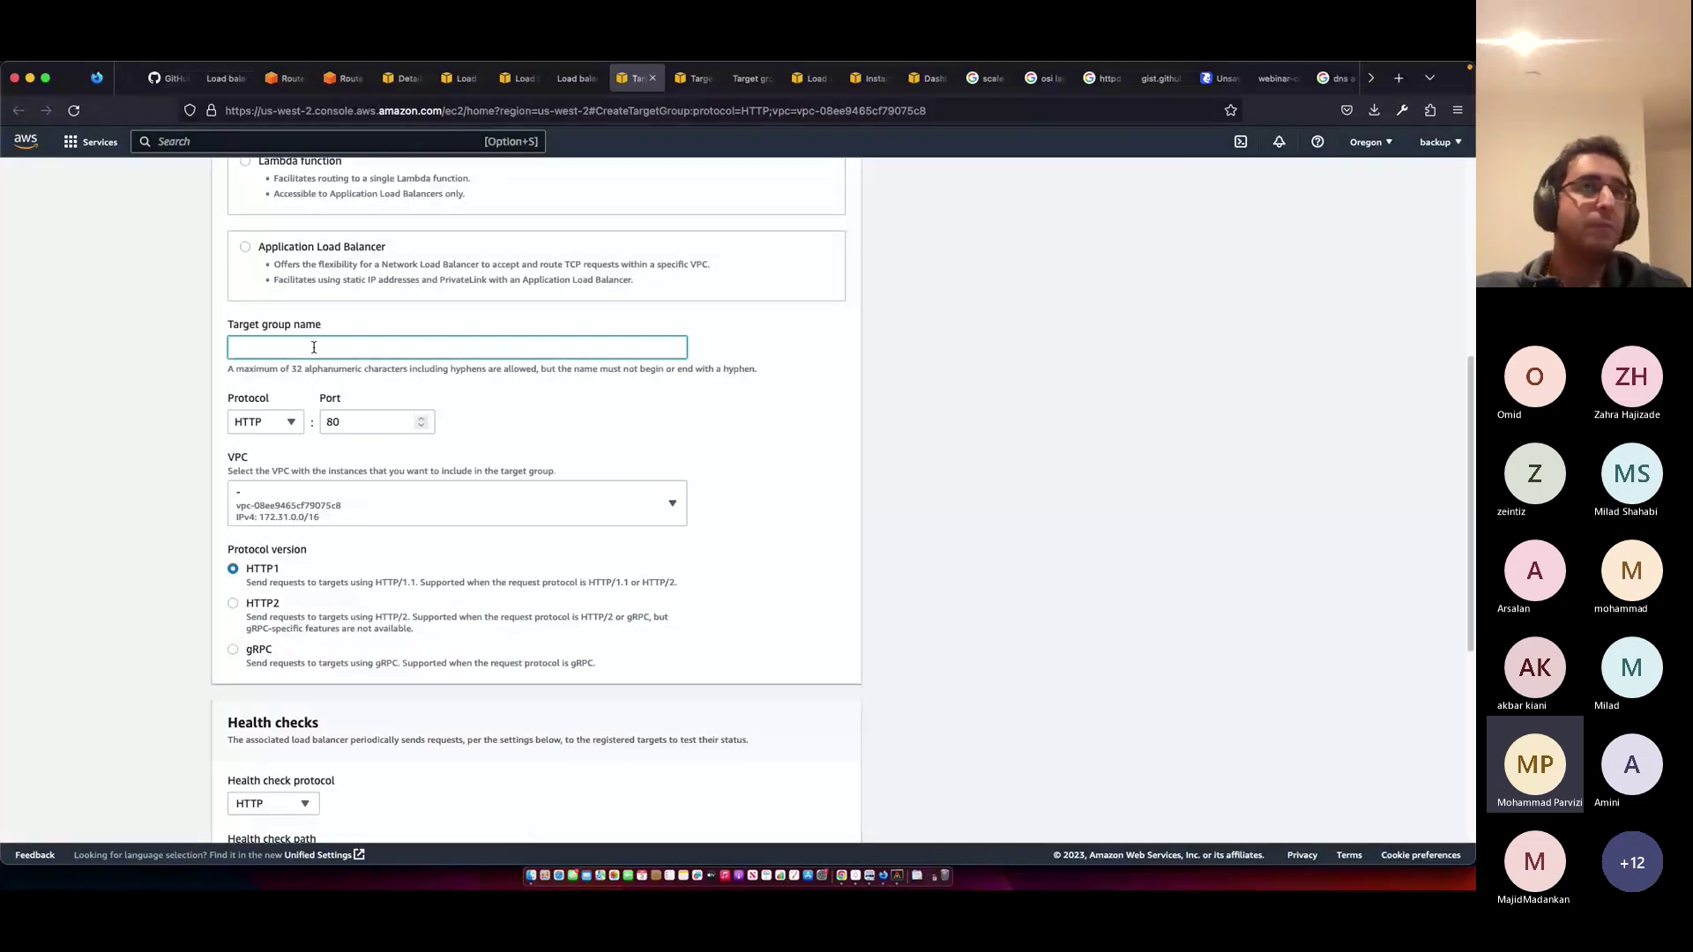
pyautogui.write('webinar-tg-t')
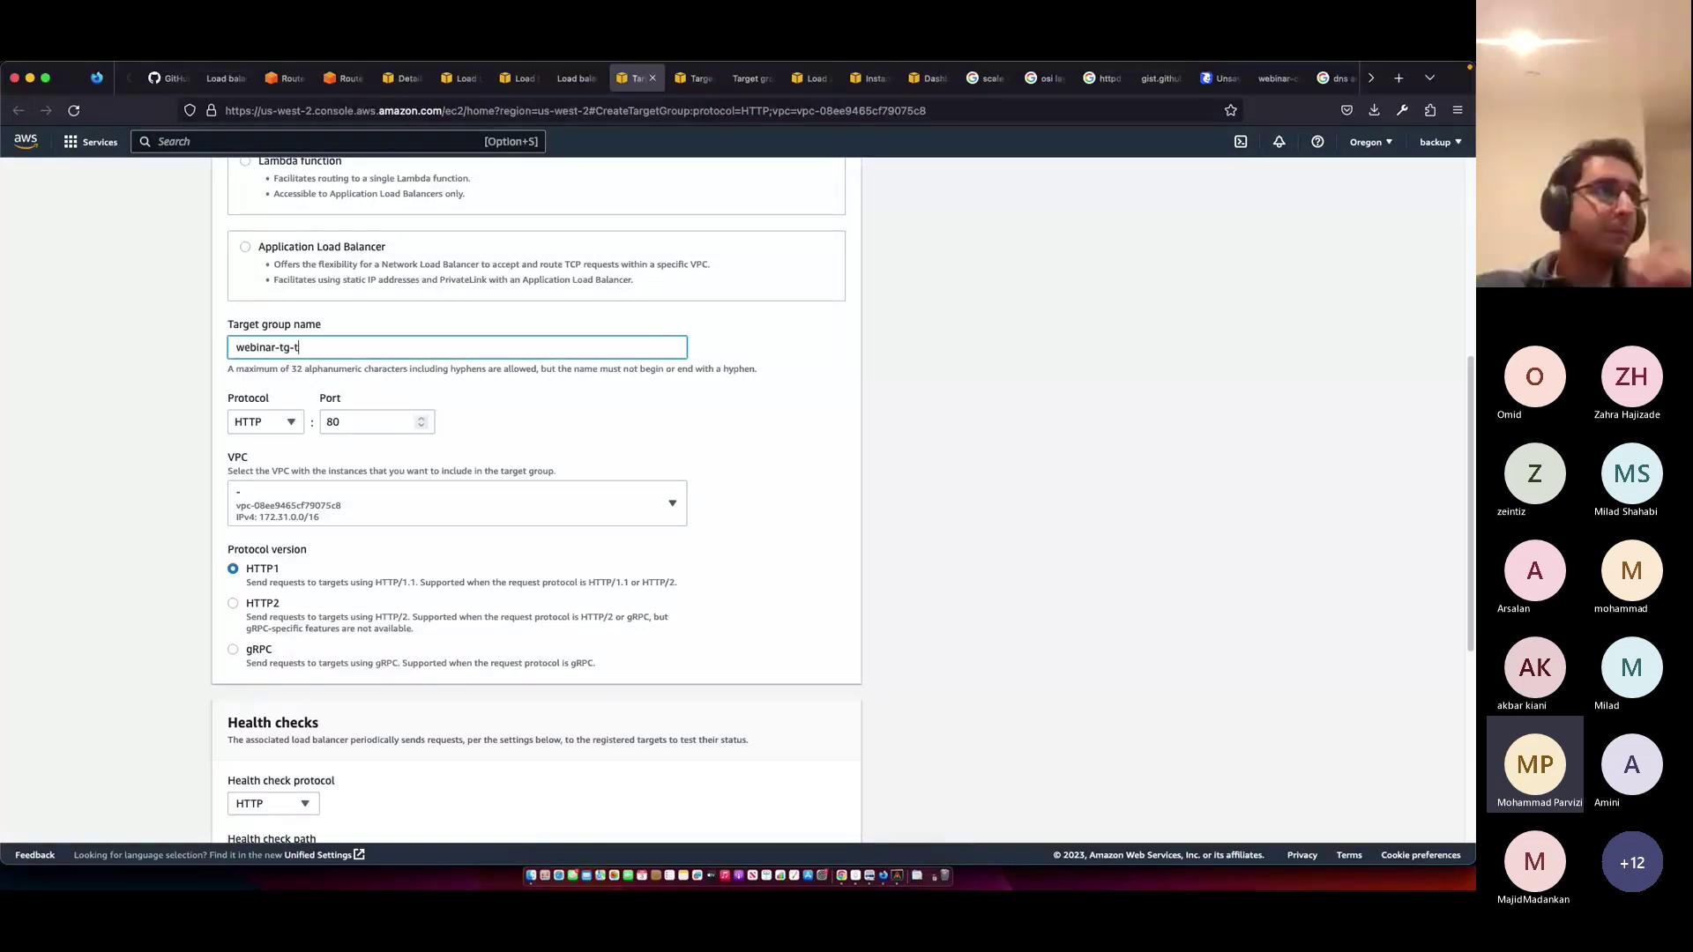
pyautogui.write('cp')
pyautogui.press('BackSpace')
pyautogui.press('BackSpace')
pyautogui.press('BackSpace')
pyautogui.write('http')
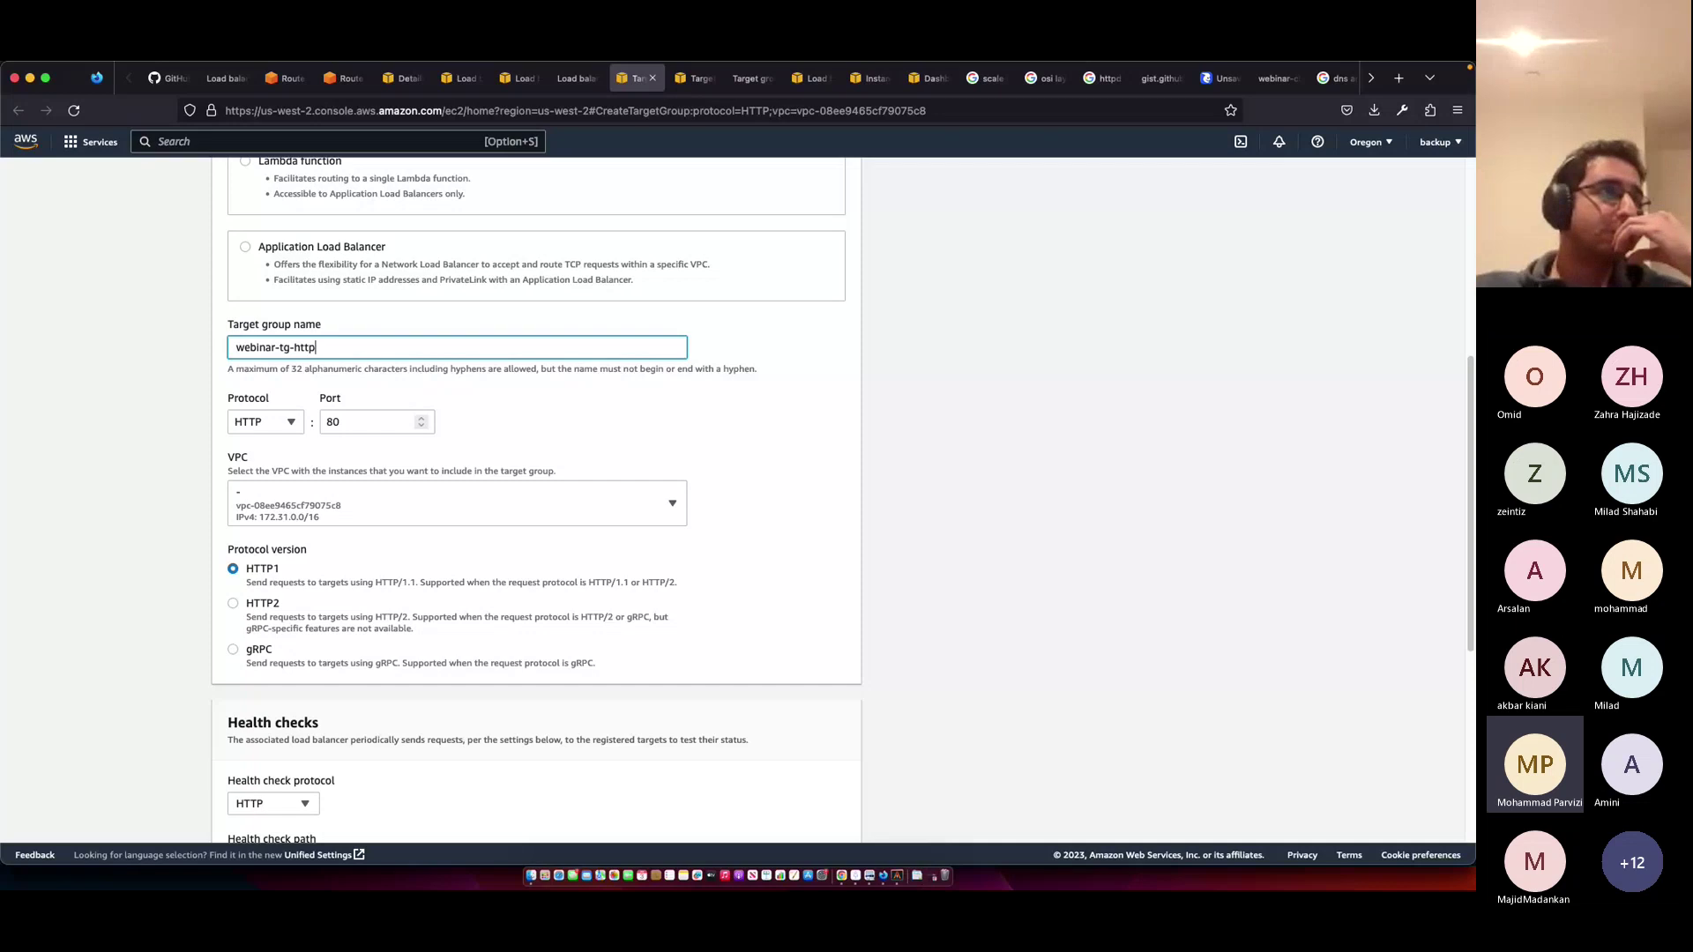
# - Expand the advanced health check settings and set the healthy threshold to 2
pyautogui.scroll(-5, 301, 635)
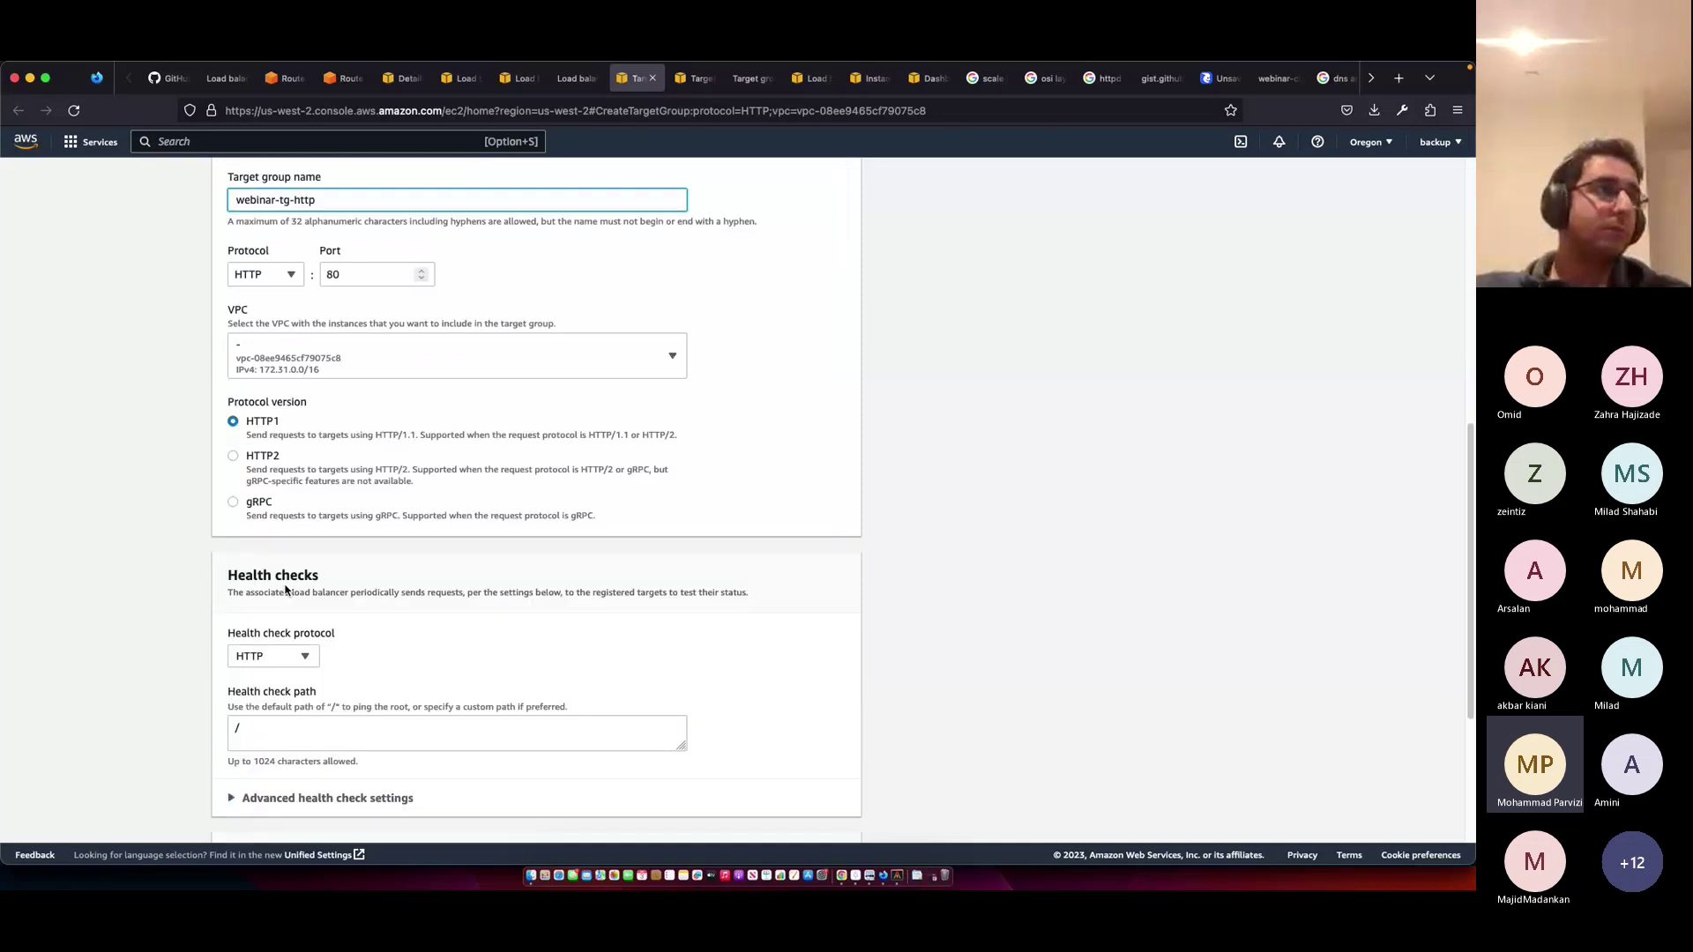
pyautogui.scroll(-3, 301, 635)
pyautogui.click(252, 607)
pyautogui.scroll(-5, 252, 608)
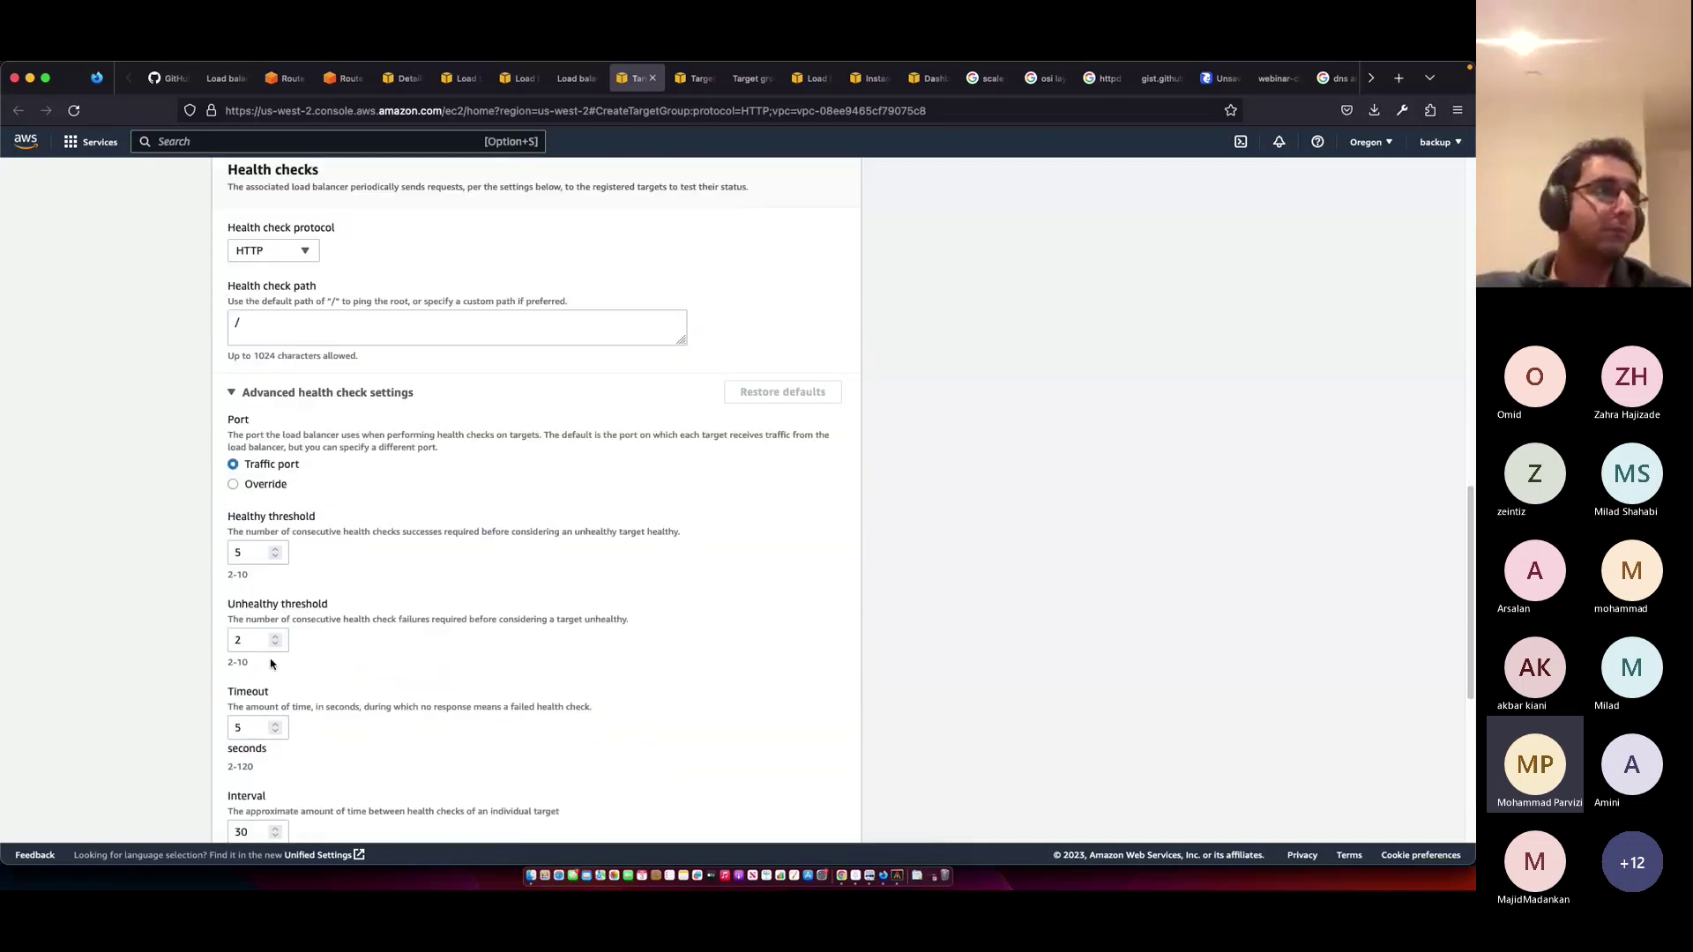
pyautogui.click(249, 552)
pyautogui.press('BackSpace')
pyautogui.write('2')
pyautogui.scroll(-5, 134, 533)
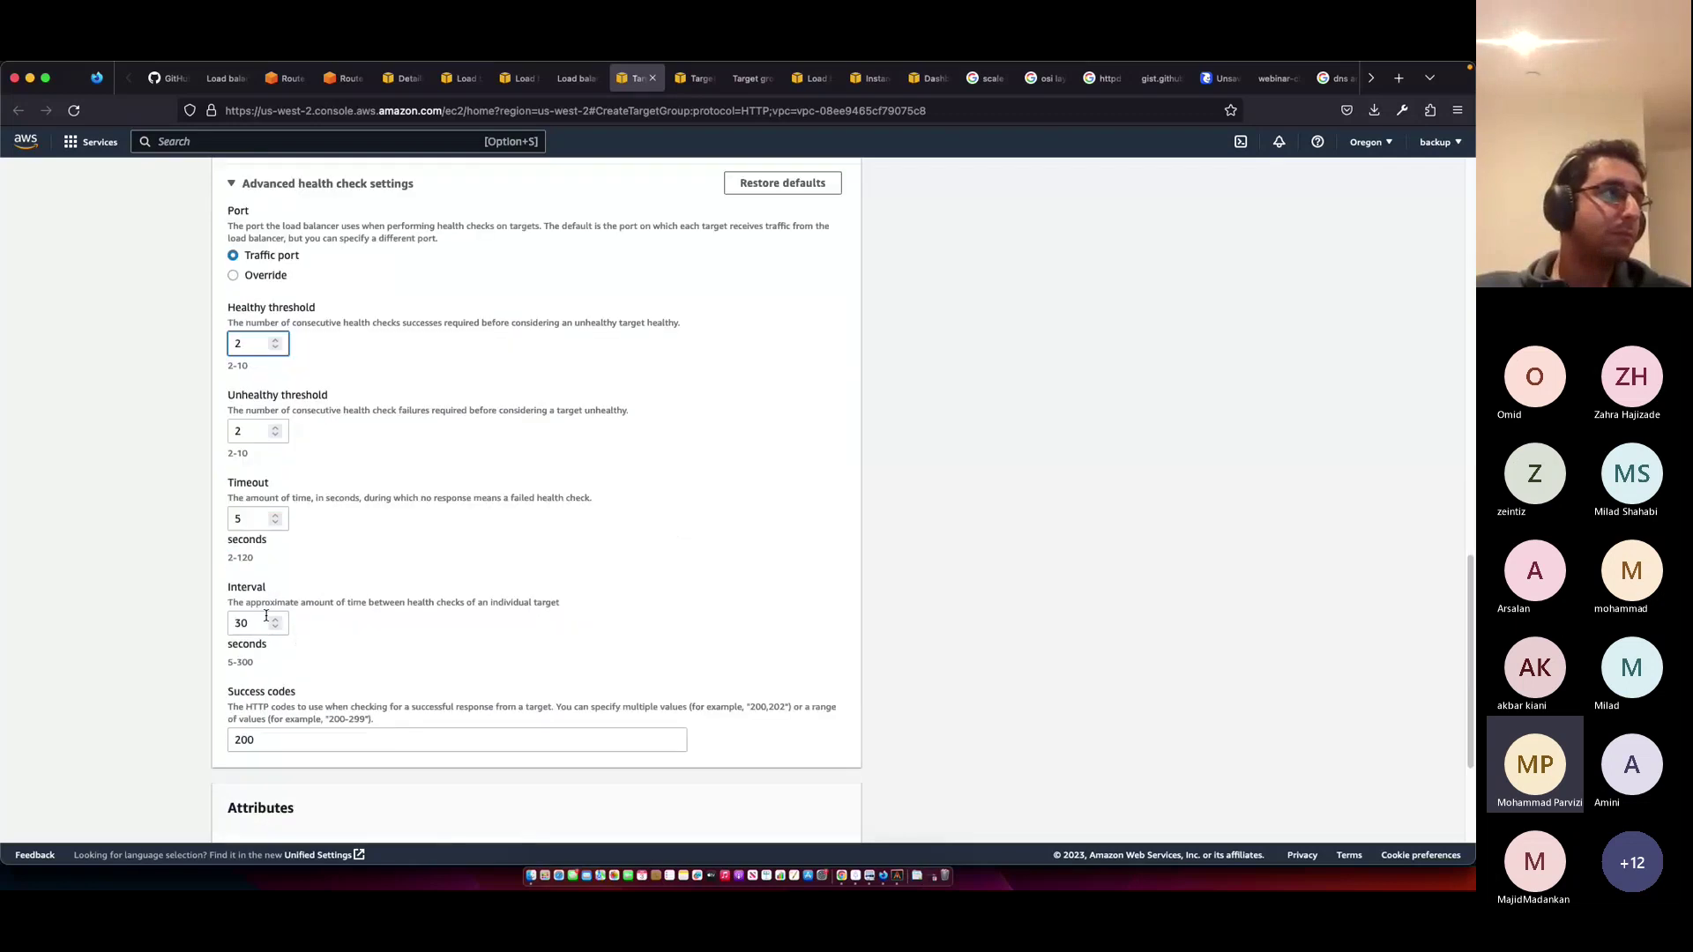
# - Set the health check interval to 5 seconds and try to continue to target registration
pyautogui.click(249, 622)
pyautogui.press('BackSpace')
pyautogui.press('BackSpace')
pyautogui.write('5')
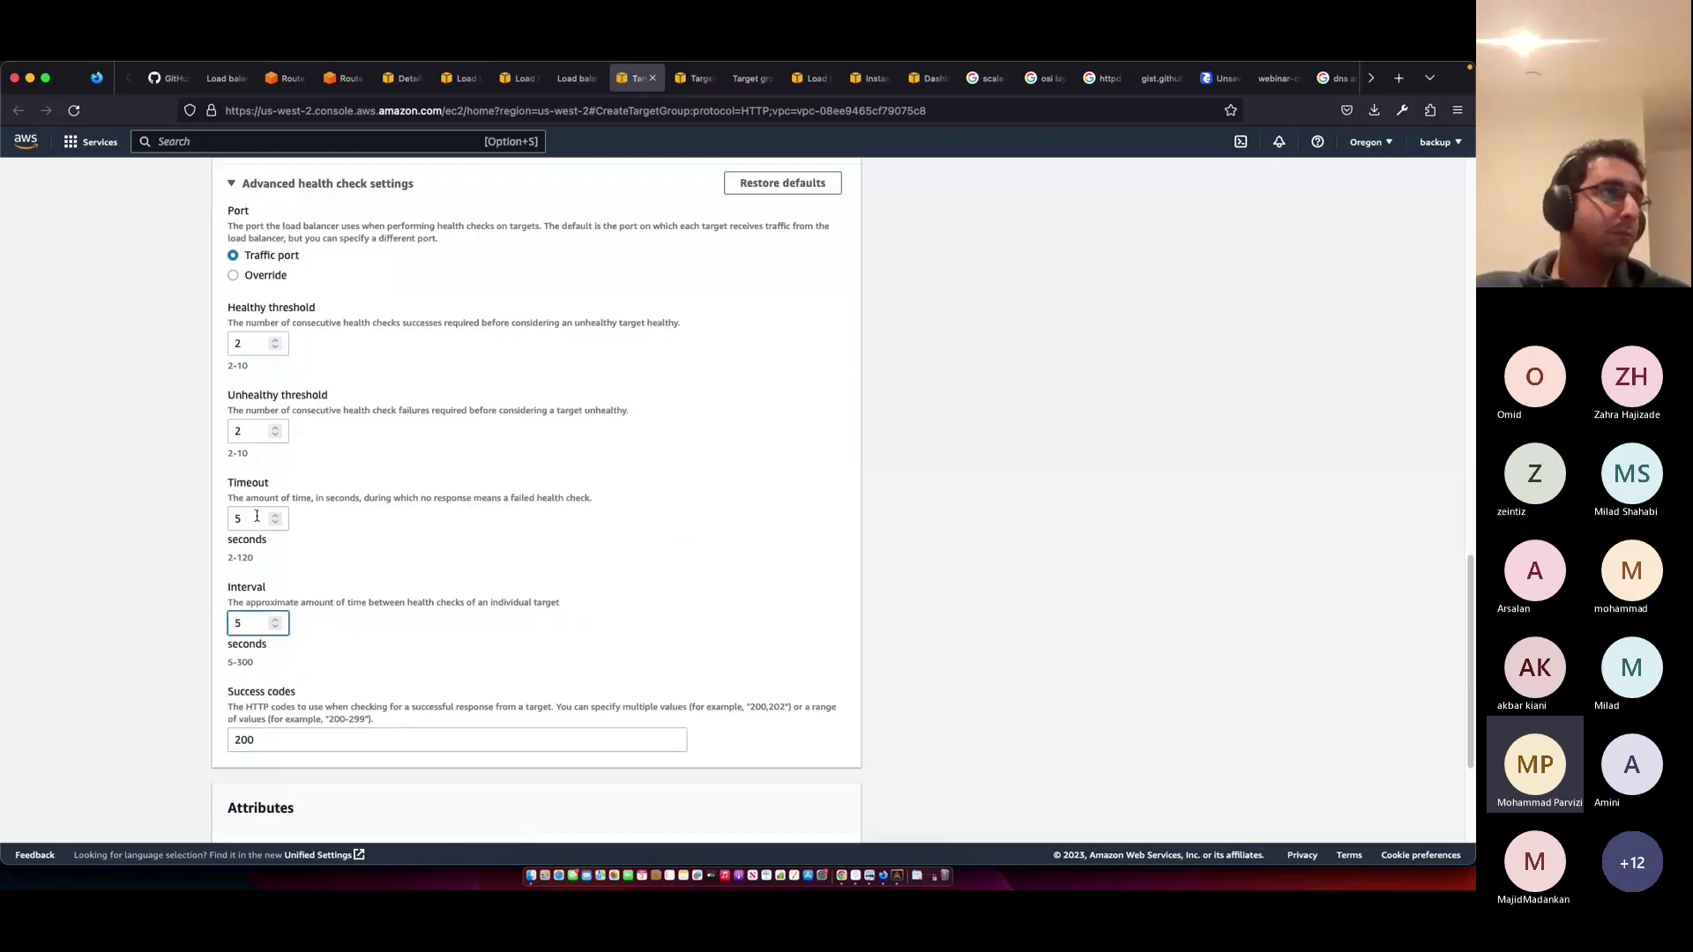
pyautogui.click(257, 517)
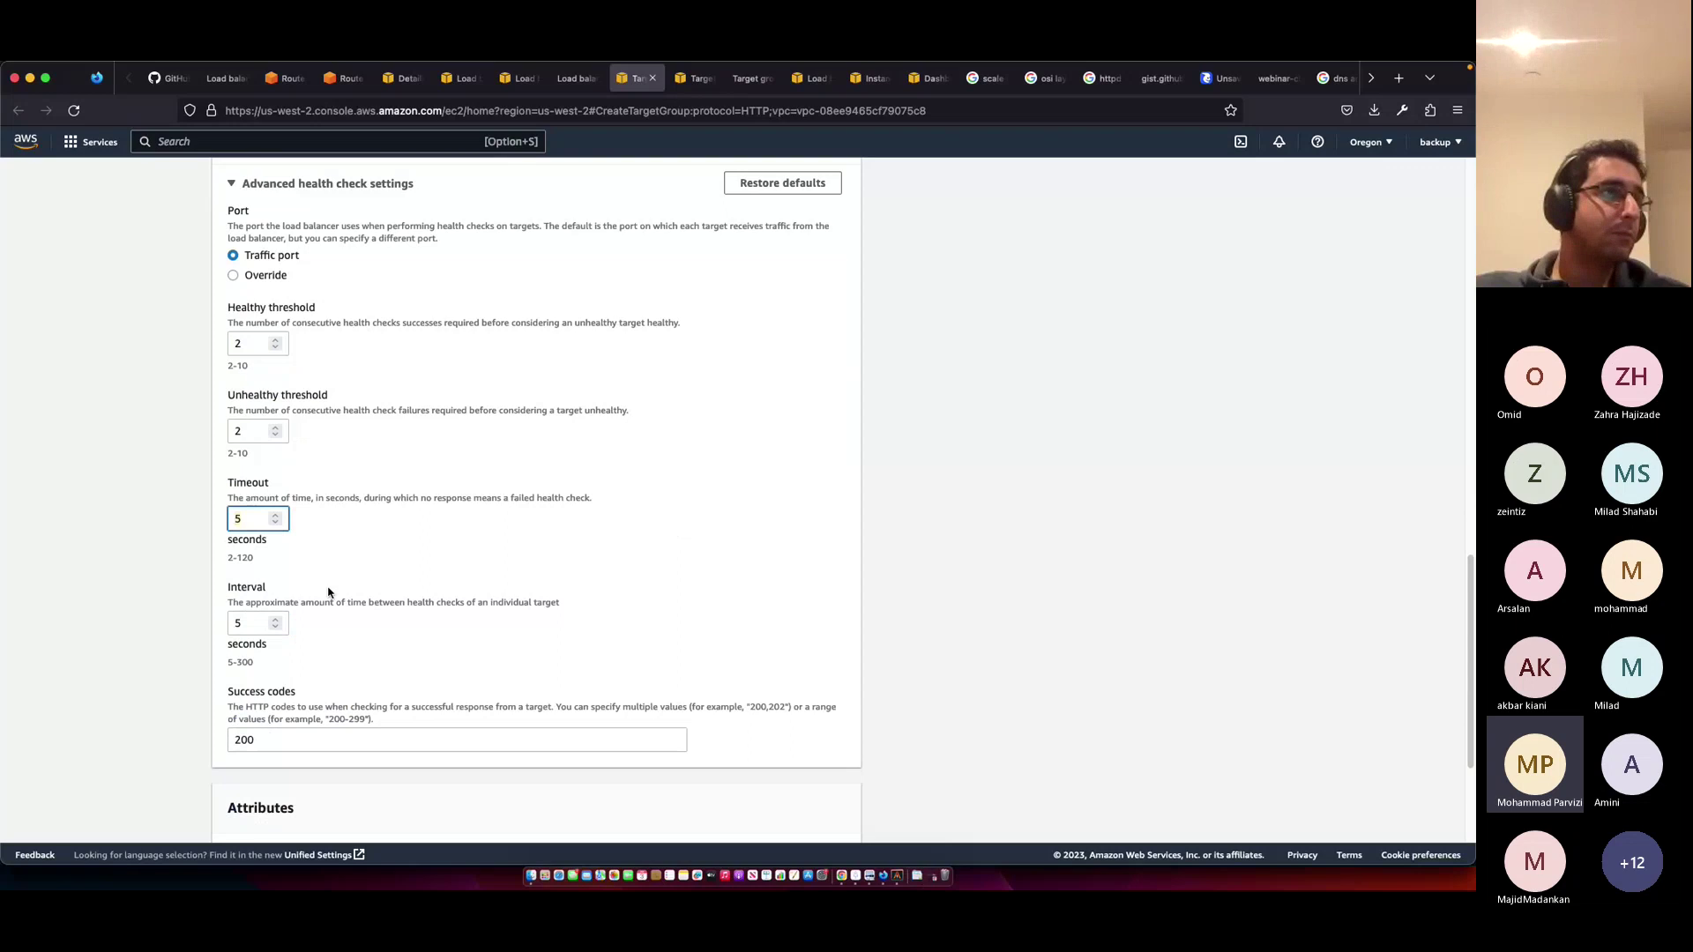
pyautogui.scroll(-5, 332, 594)
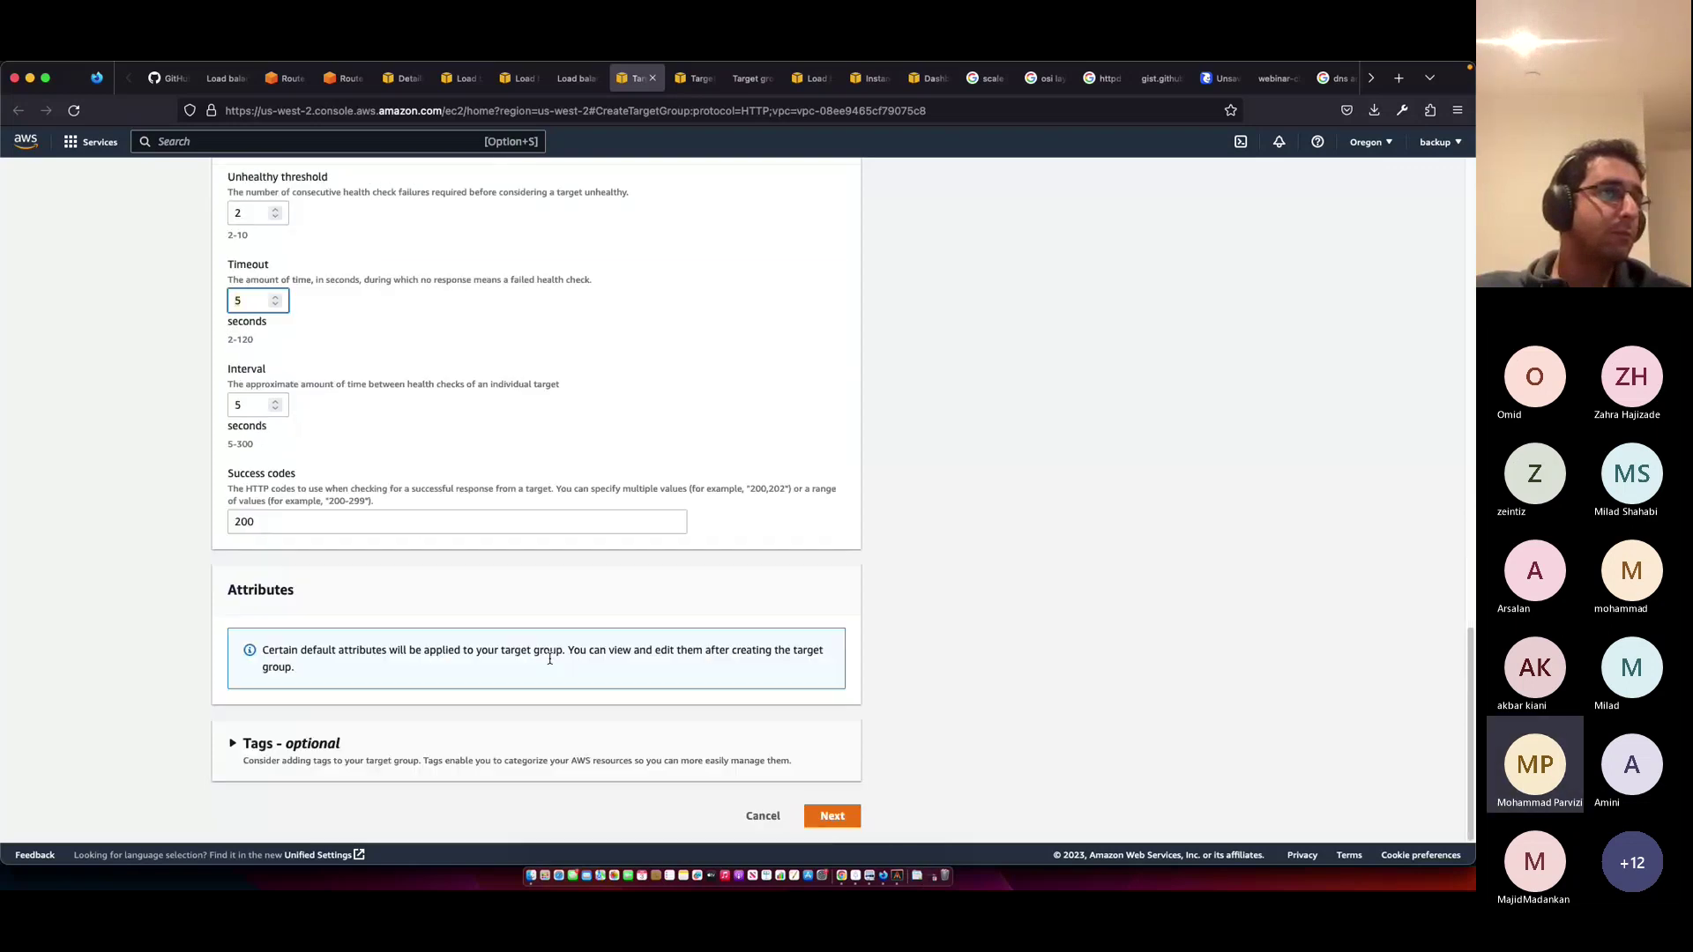
pyautogui.click(832, 817)
# - Set the health check timeout to 4 seconds and continue to target registration
pyautogui.scroll(2, 255, 397)
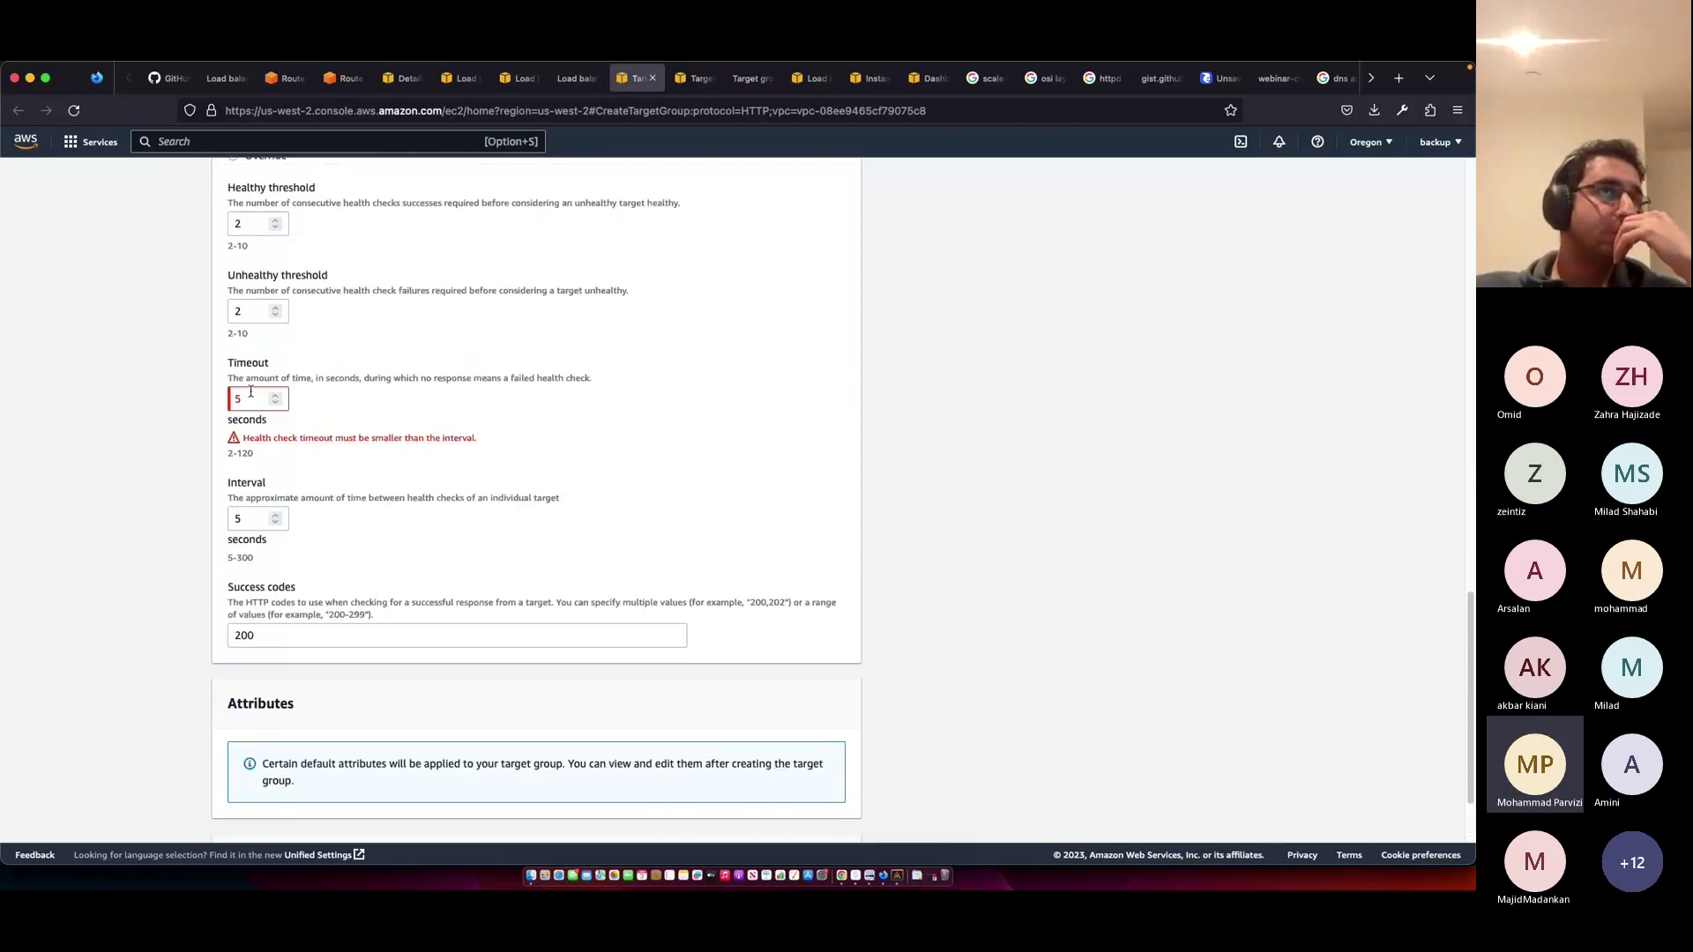
pyautogui.click(251, 392)
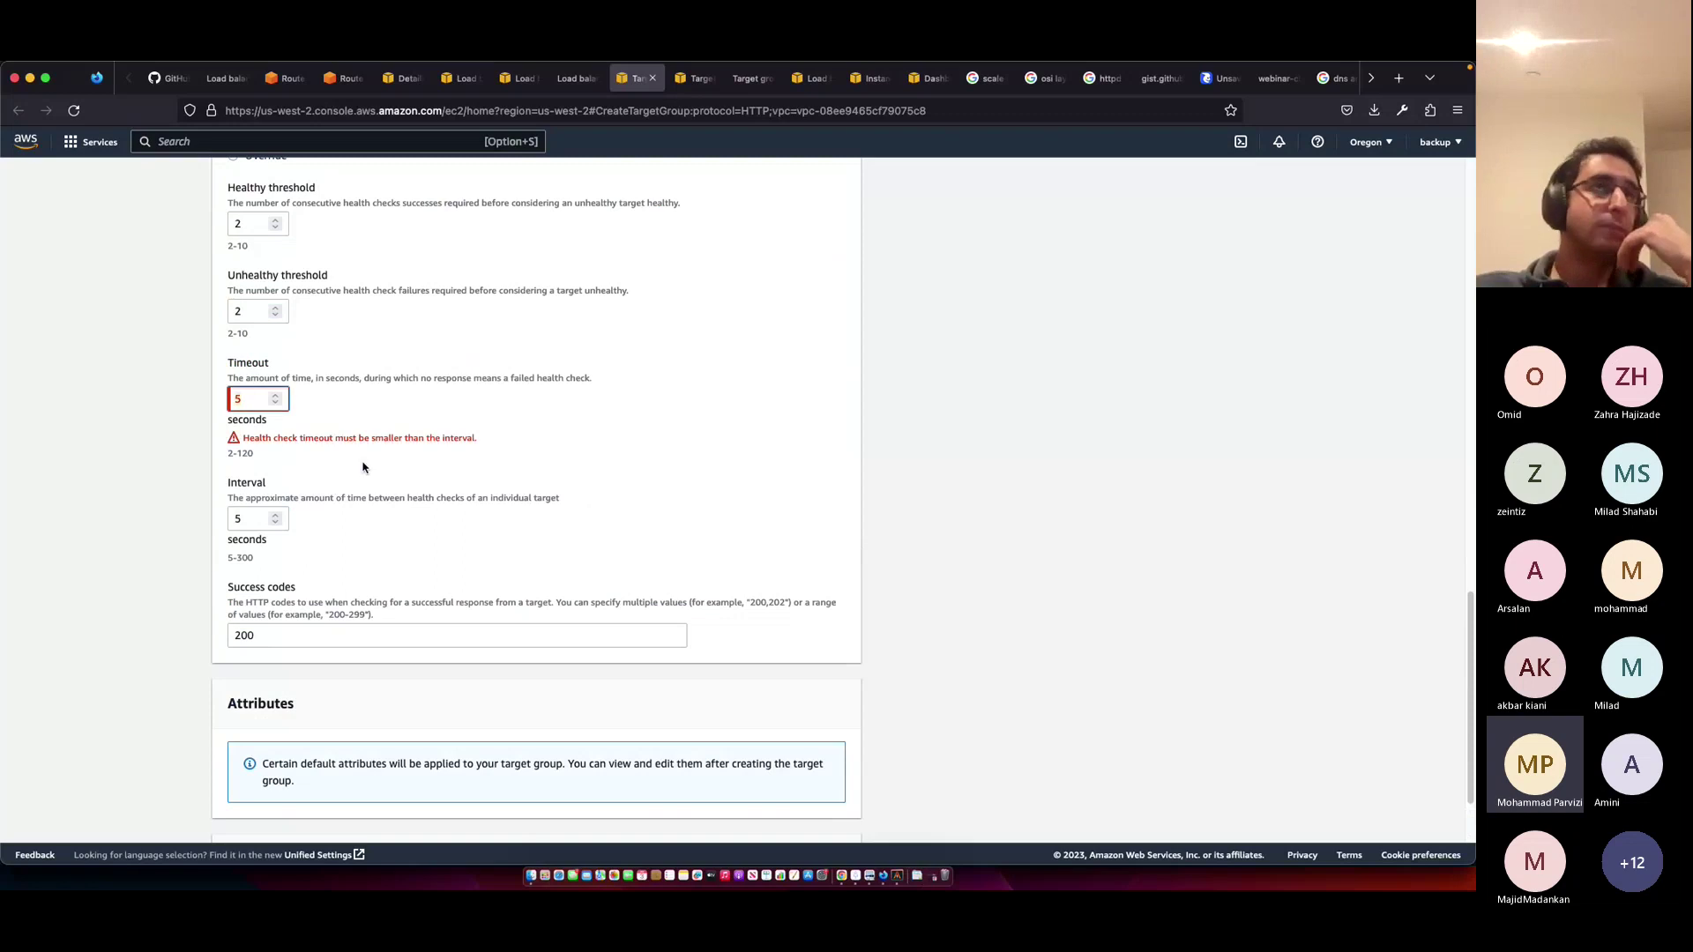
pyautogui.press('BackSpace')
pyautogui.write('4')
pyautogui.scroll(-2, 389, 473)
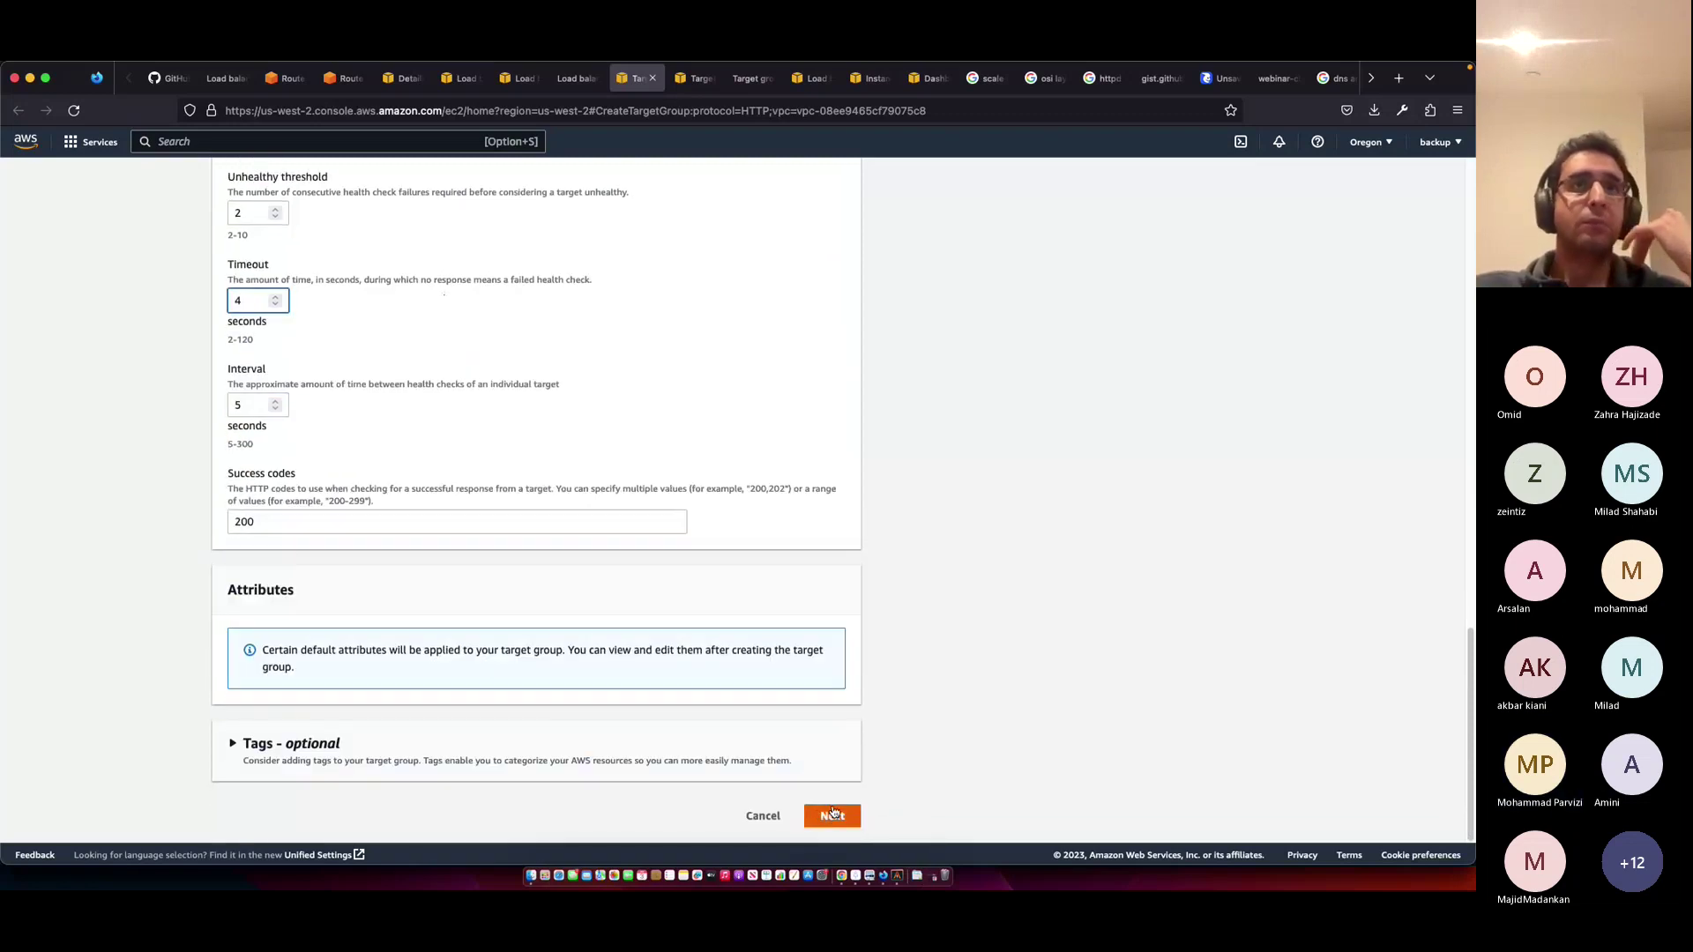
pyautogui.click(832, 815)
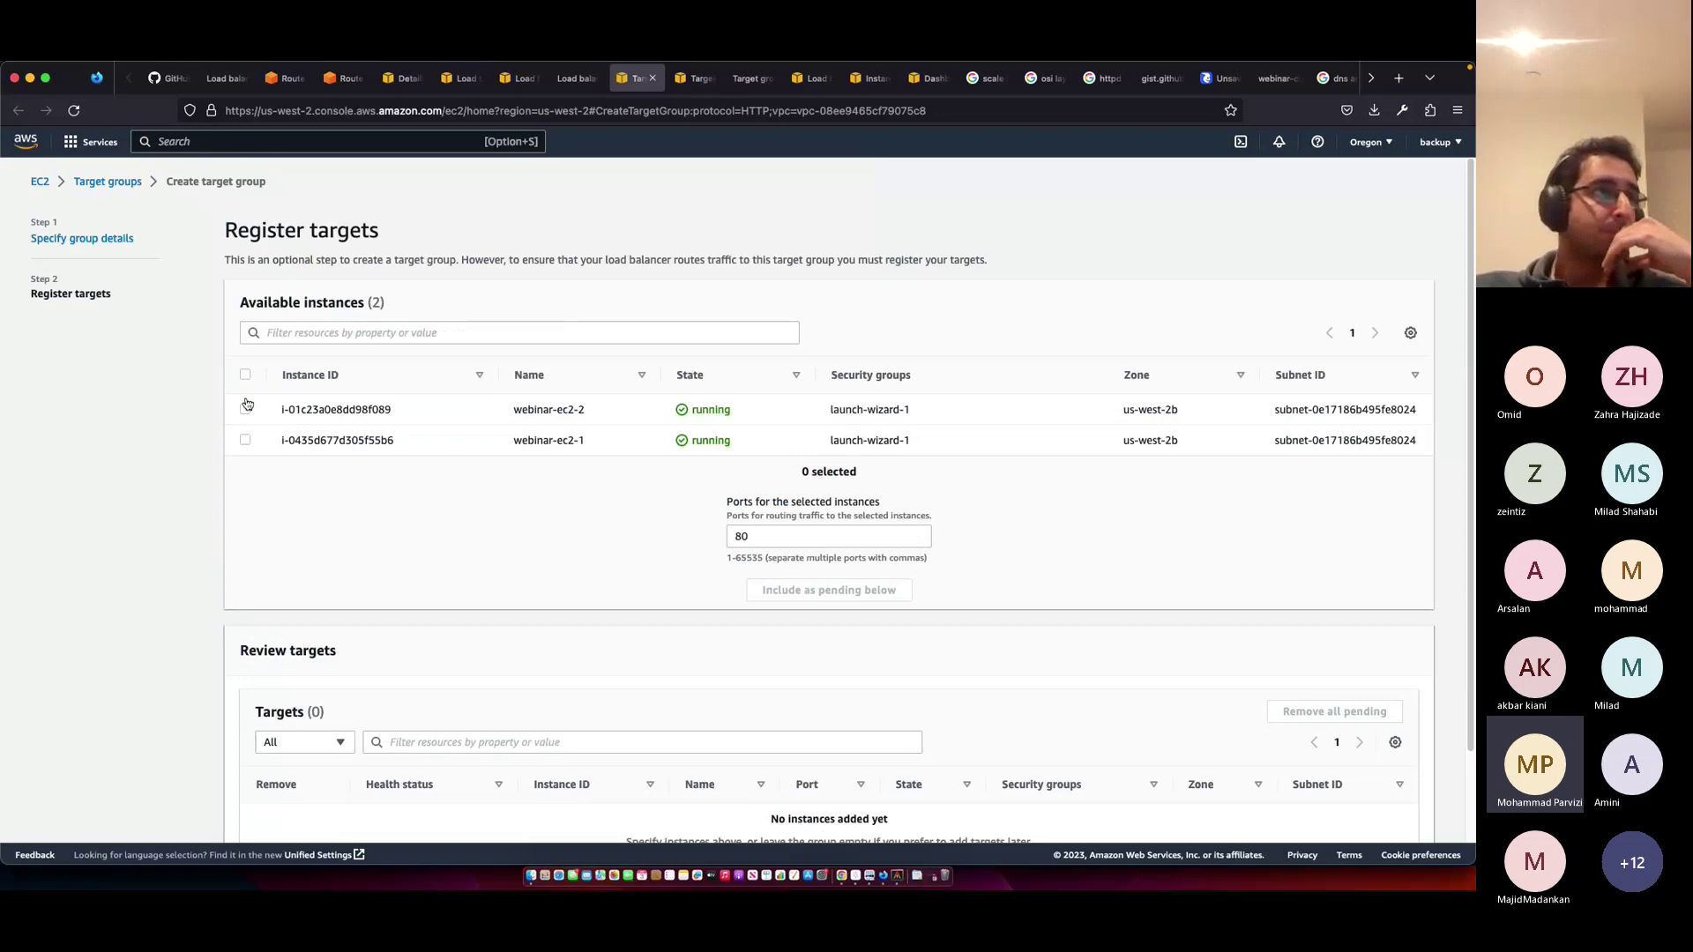
# - Include both instances, webinar-ec2-1 and webinar-ec2-2, as pending targets on port 80 and create the target group
pyautogui.click(245, 375)
pyautogui.scroll(-2, 793, 617)
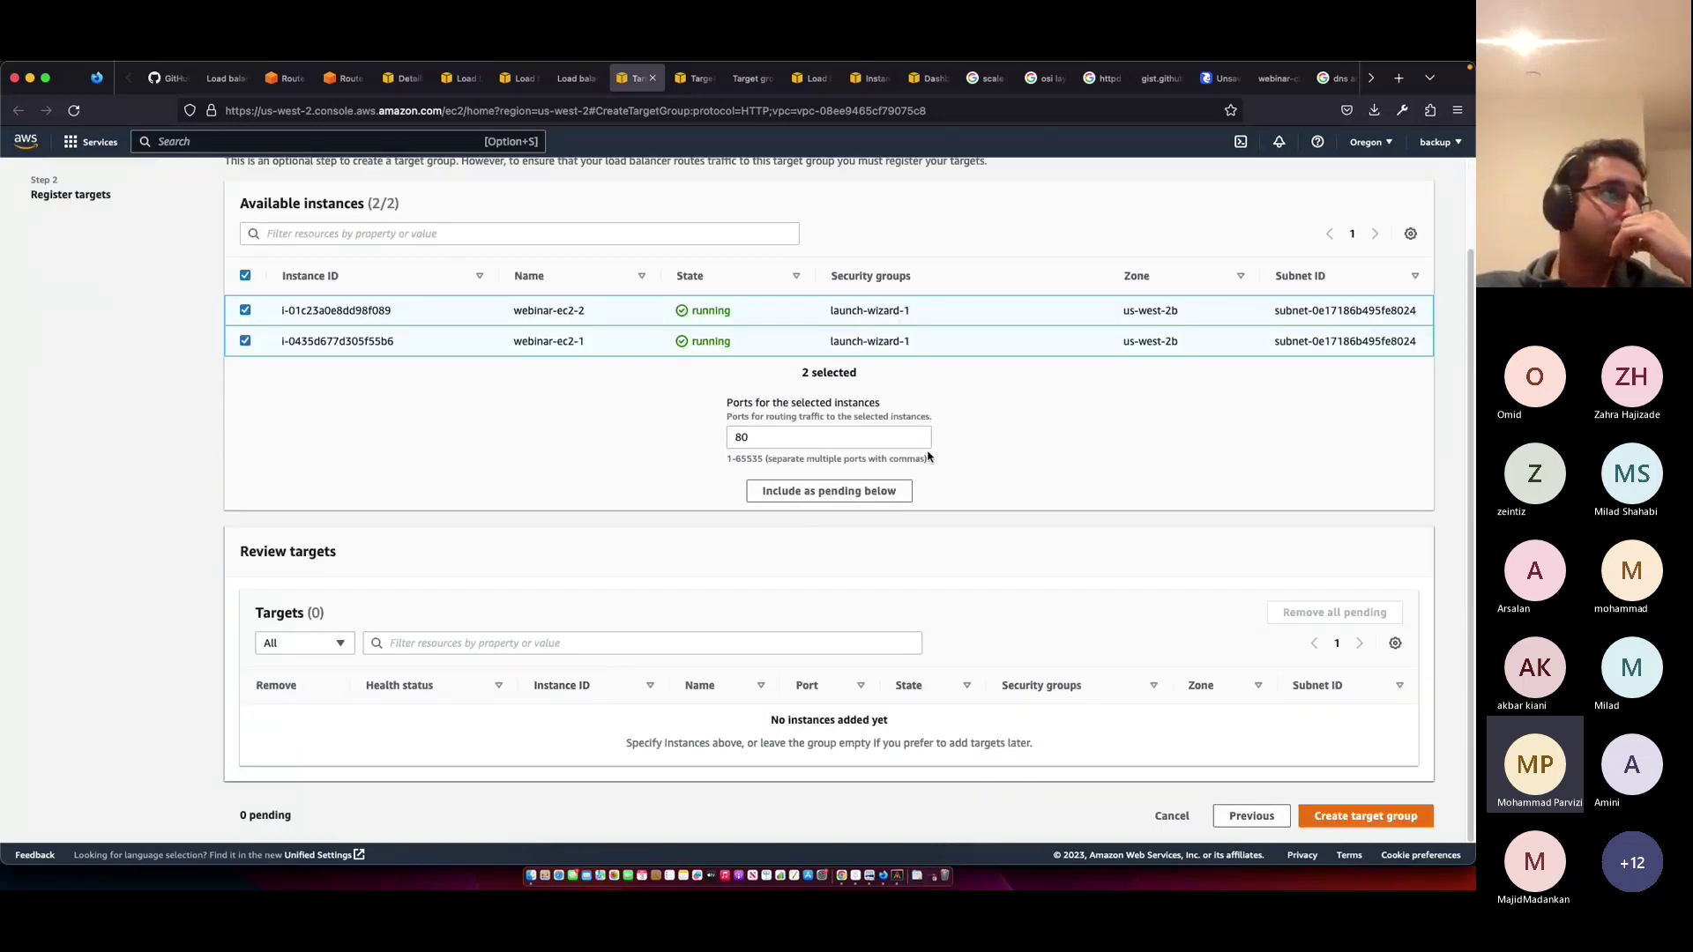
pyautogui.click(860, 489)
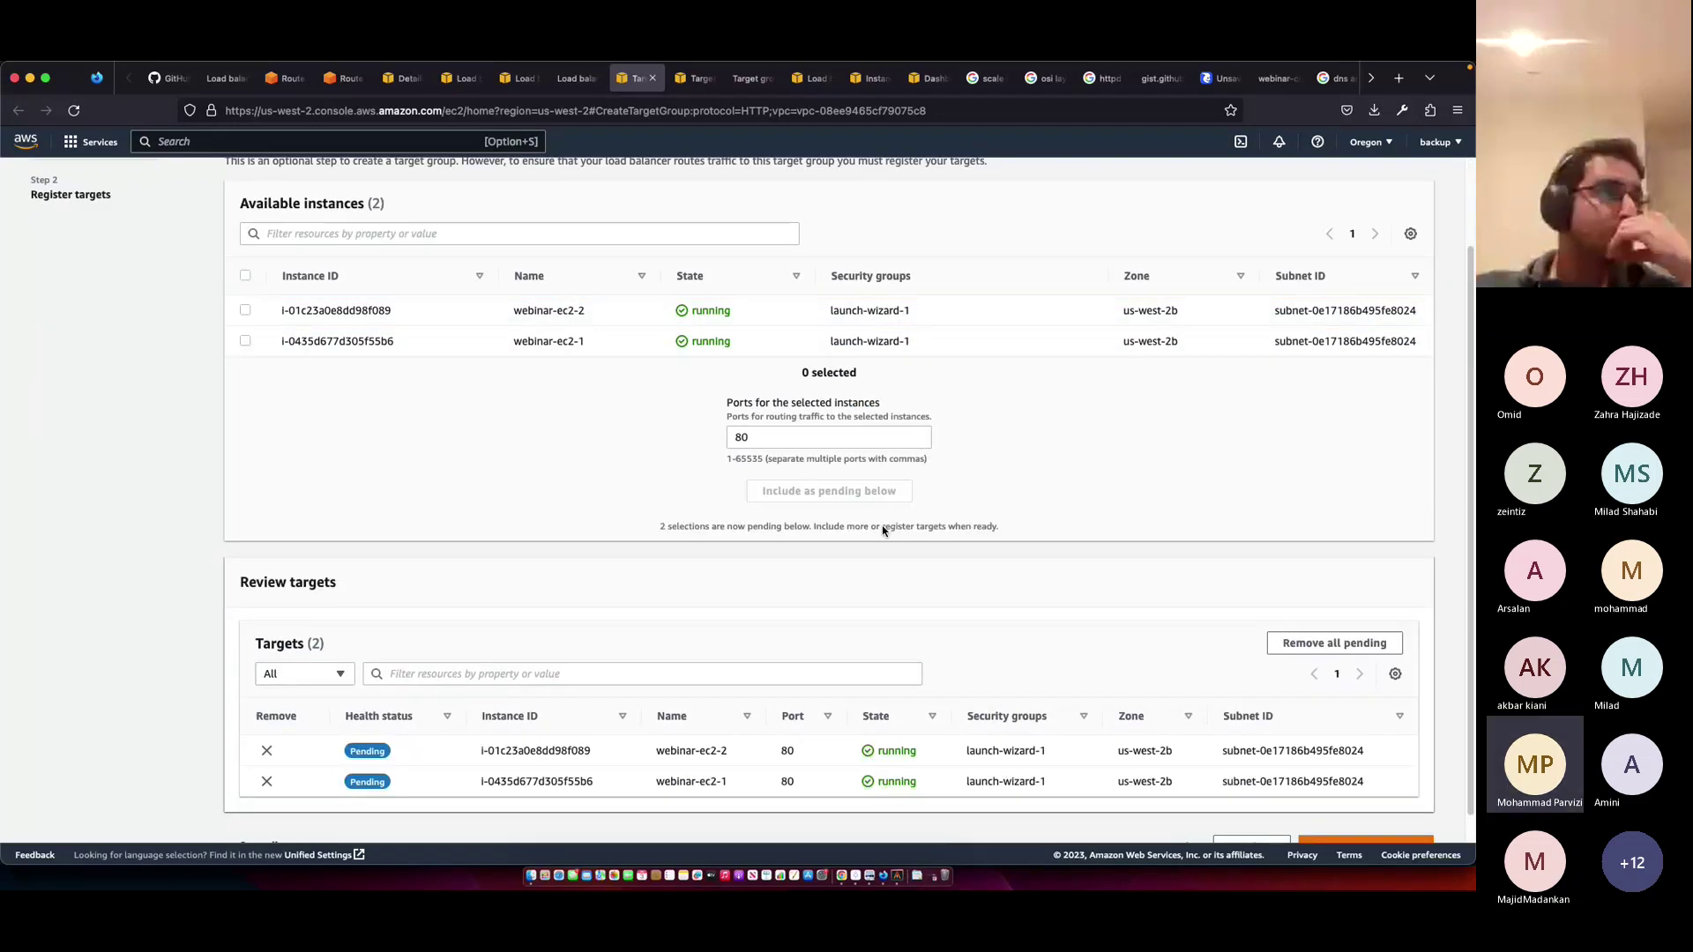
pyautogui.scroll(-1, 883, 530)
pyautogui.press('Return')
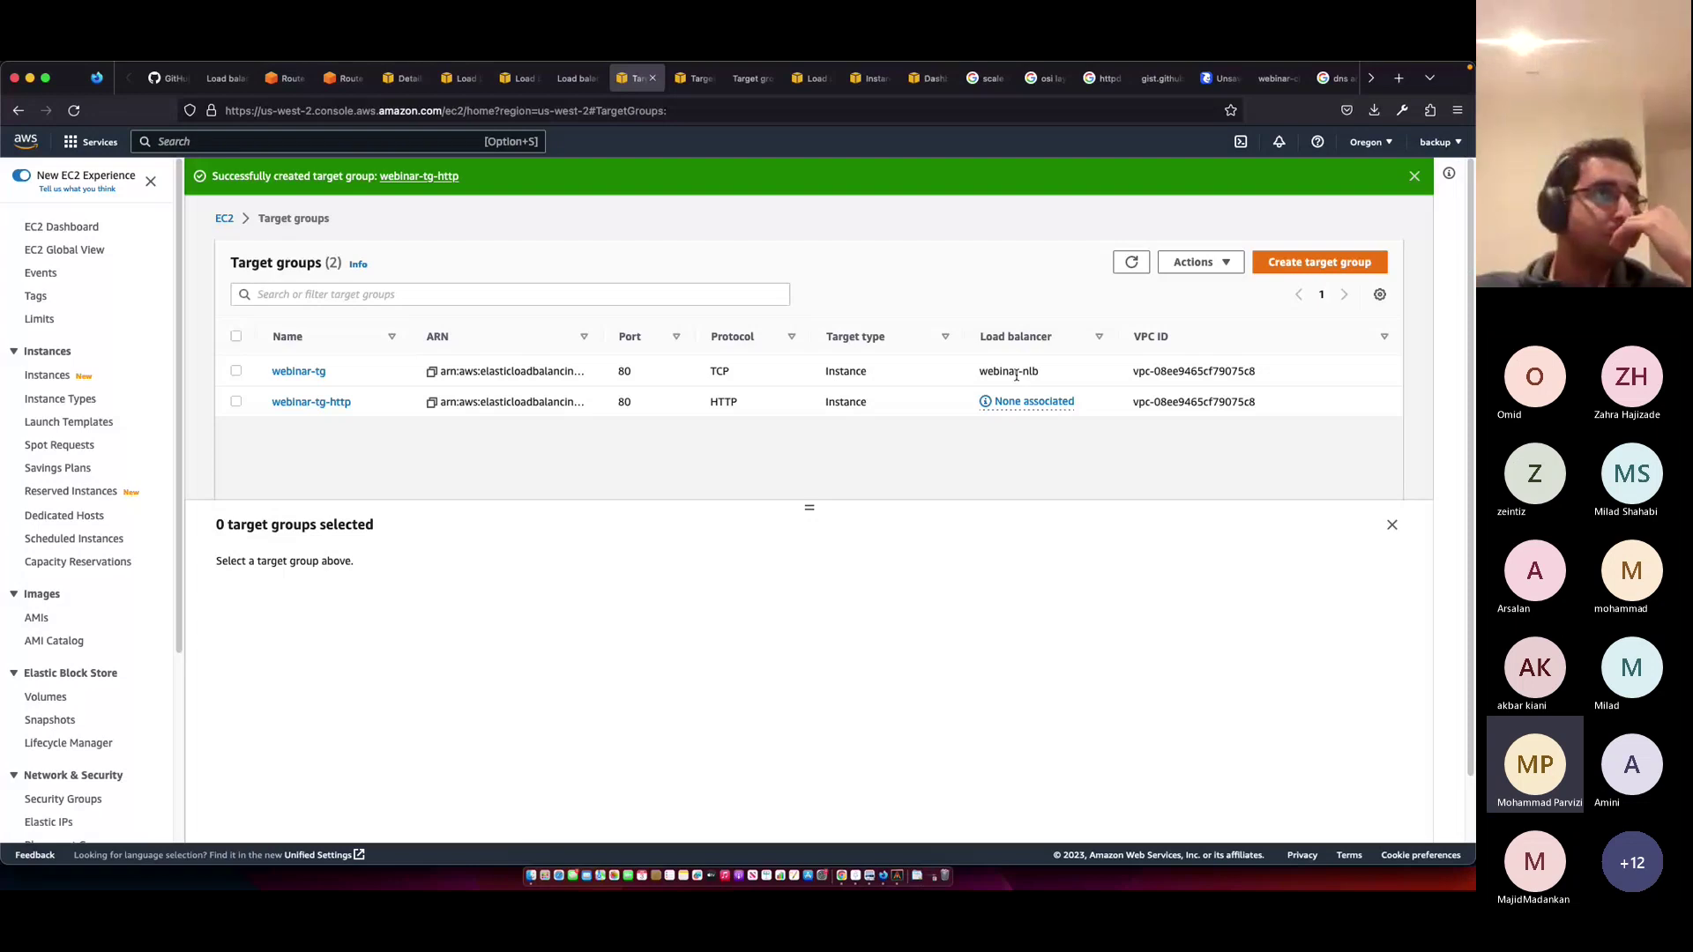
# - Forward the load balancer form's HTTP:80 listener to webinar-tg-http and try to create the load balancer
pyautogui.click(575, 78)
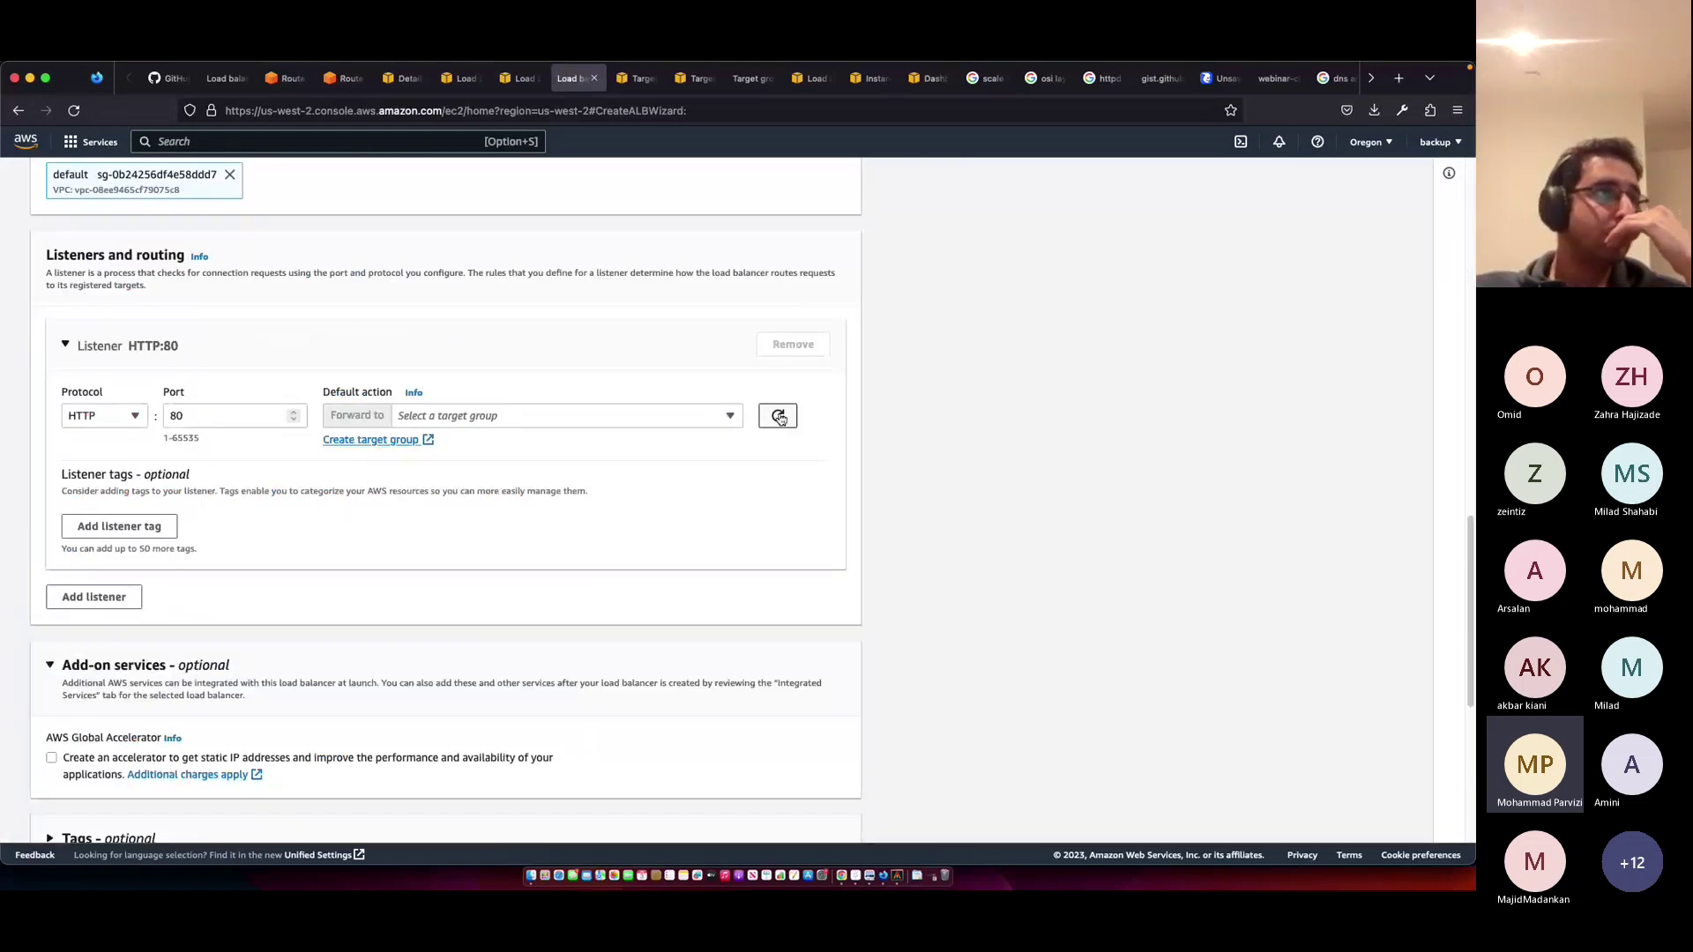
pyautogui.click(688, 416)
pyautogui.click(606, 473)
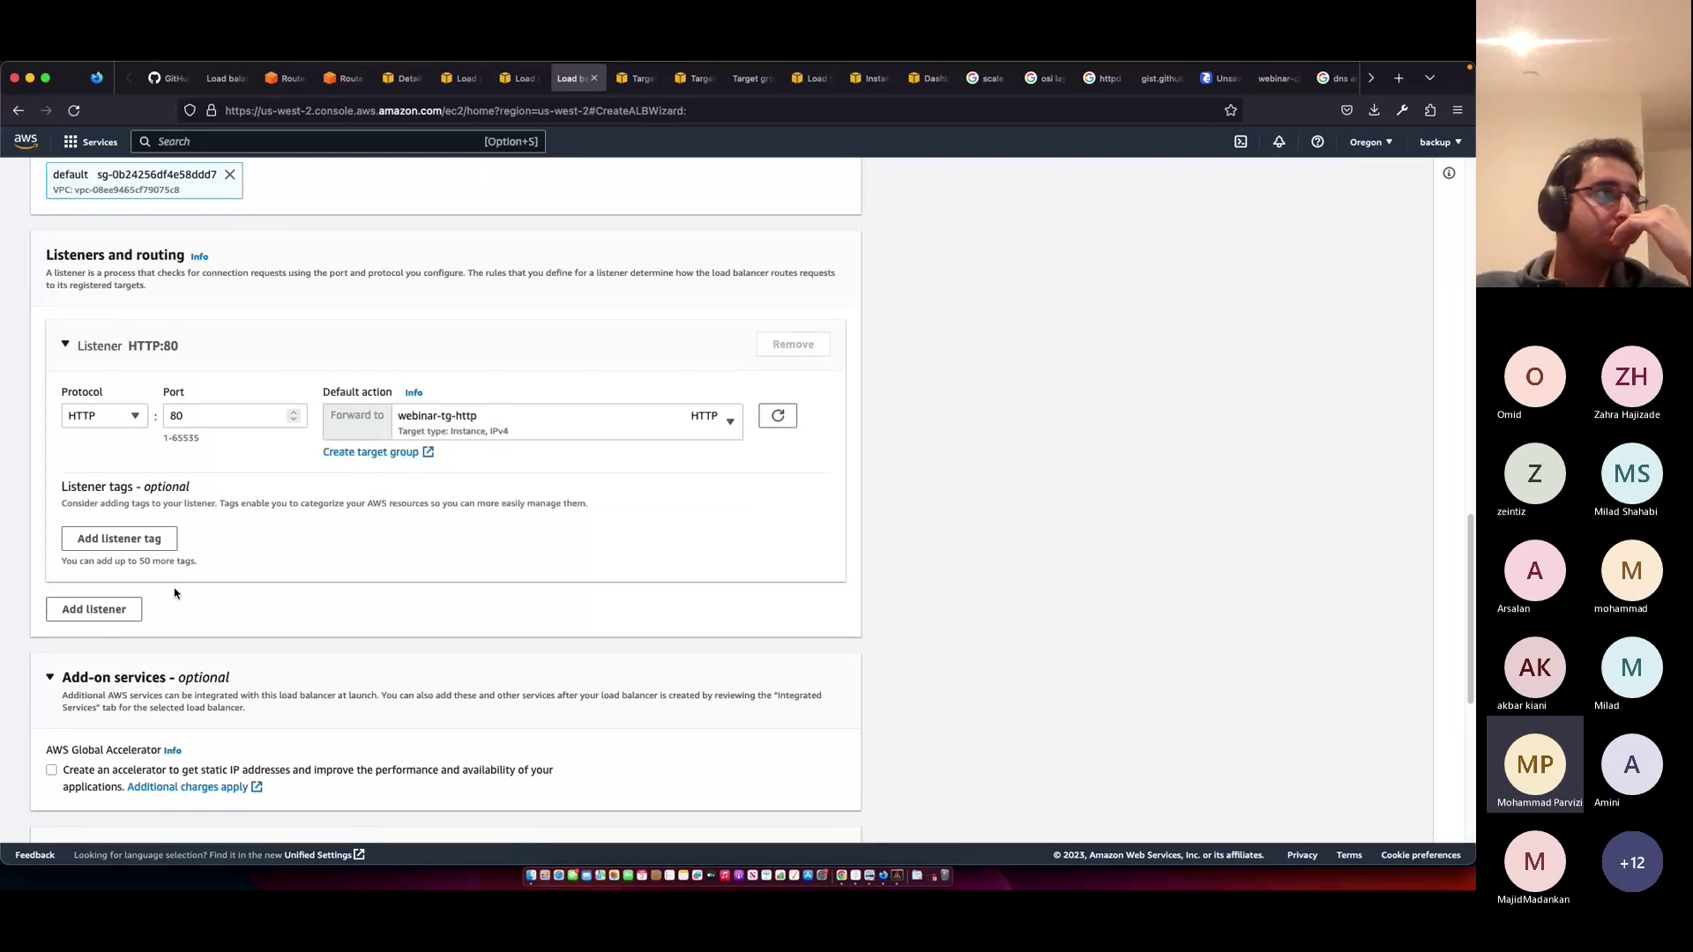
pyautogui.scroll(-5, 173, 594)
pyautogui.scroll(-3, 130, 605)
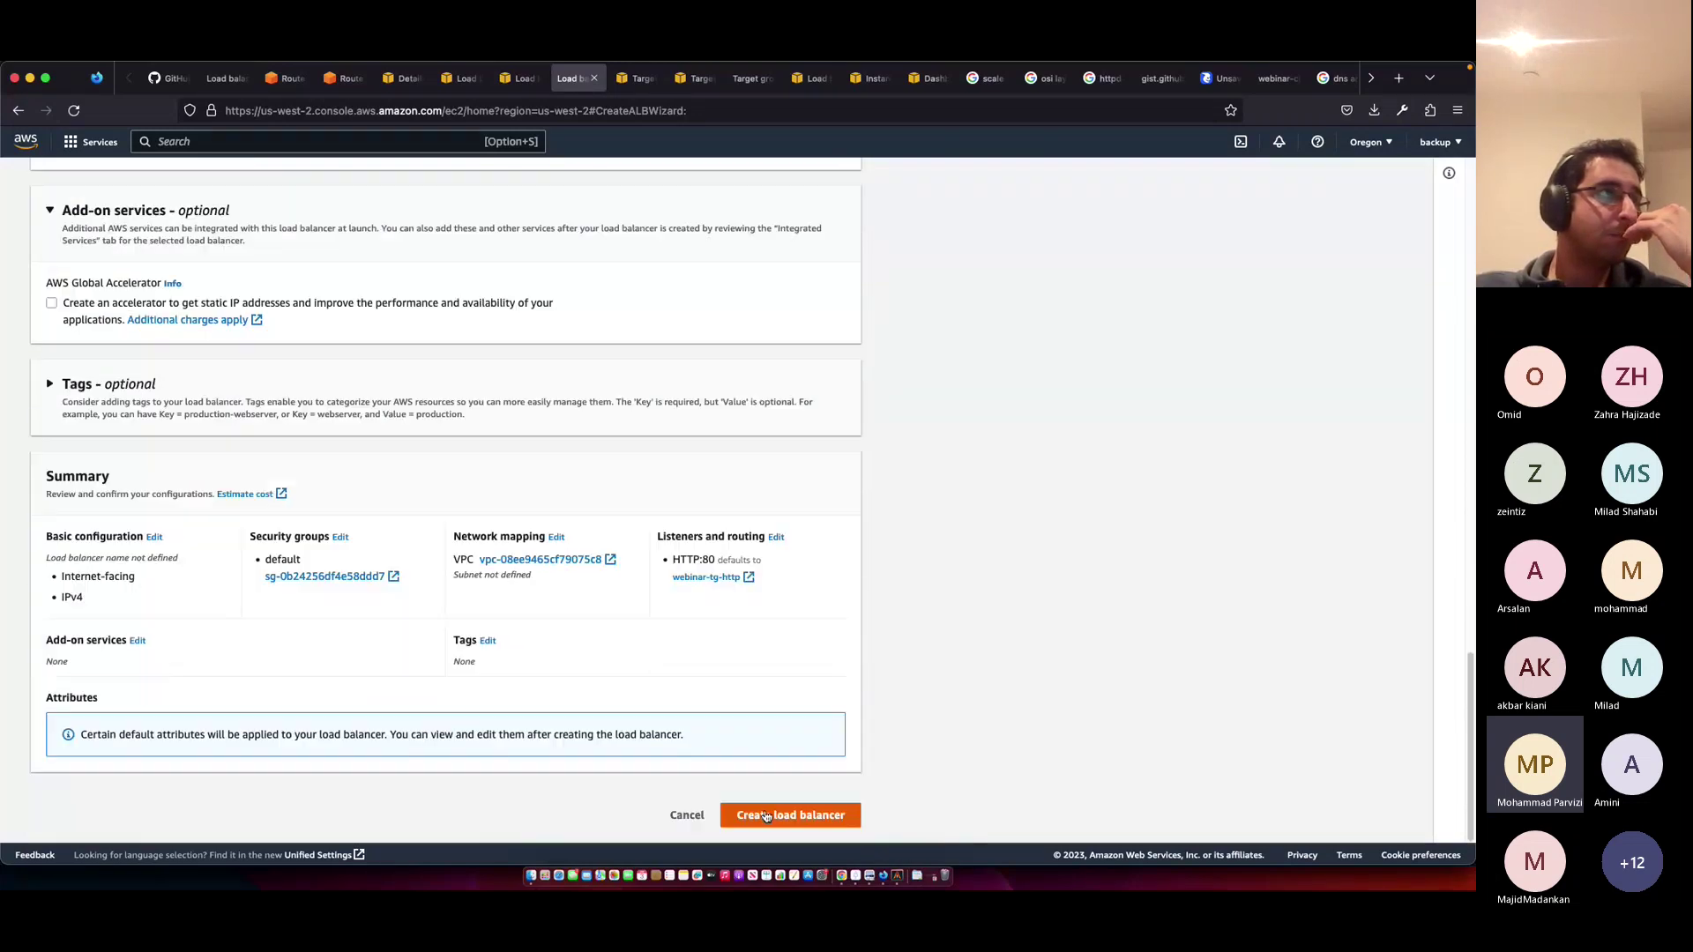
pyautogui.click(820, 815)
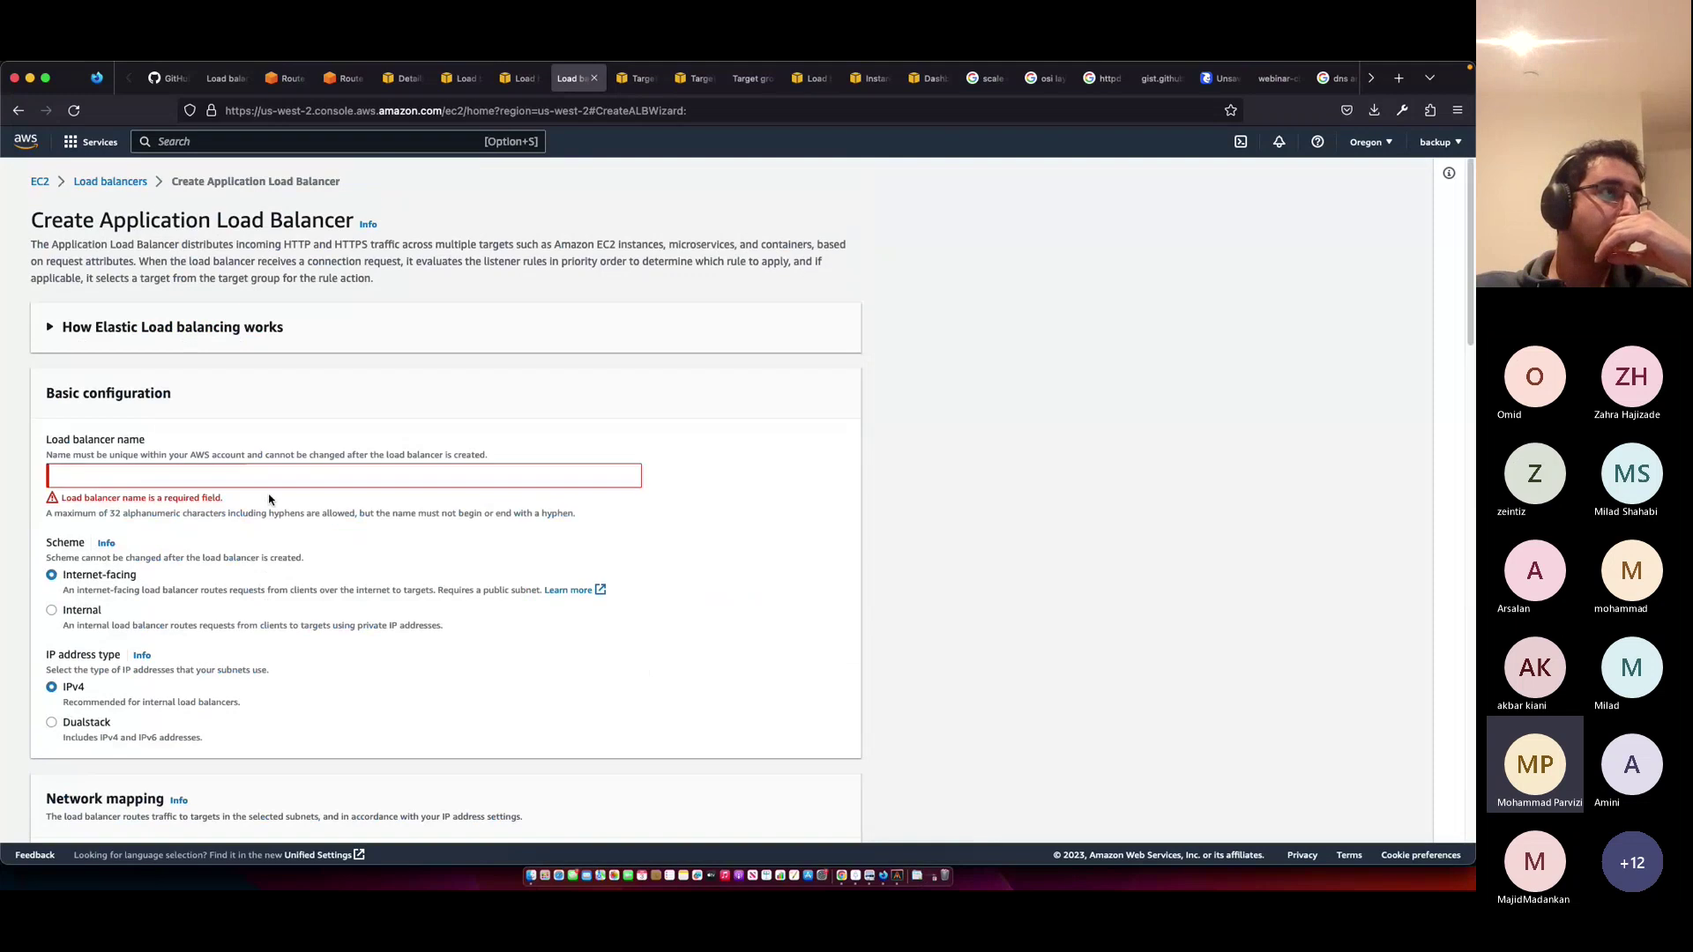
# - Name the load balancer webinar-alb and map it to the us-west-2a Availability Zone
pyautogui.write('web')
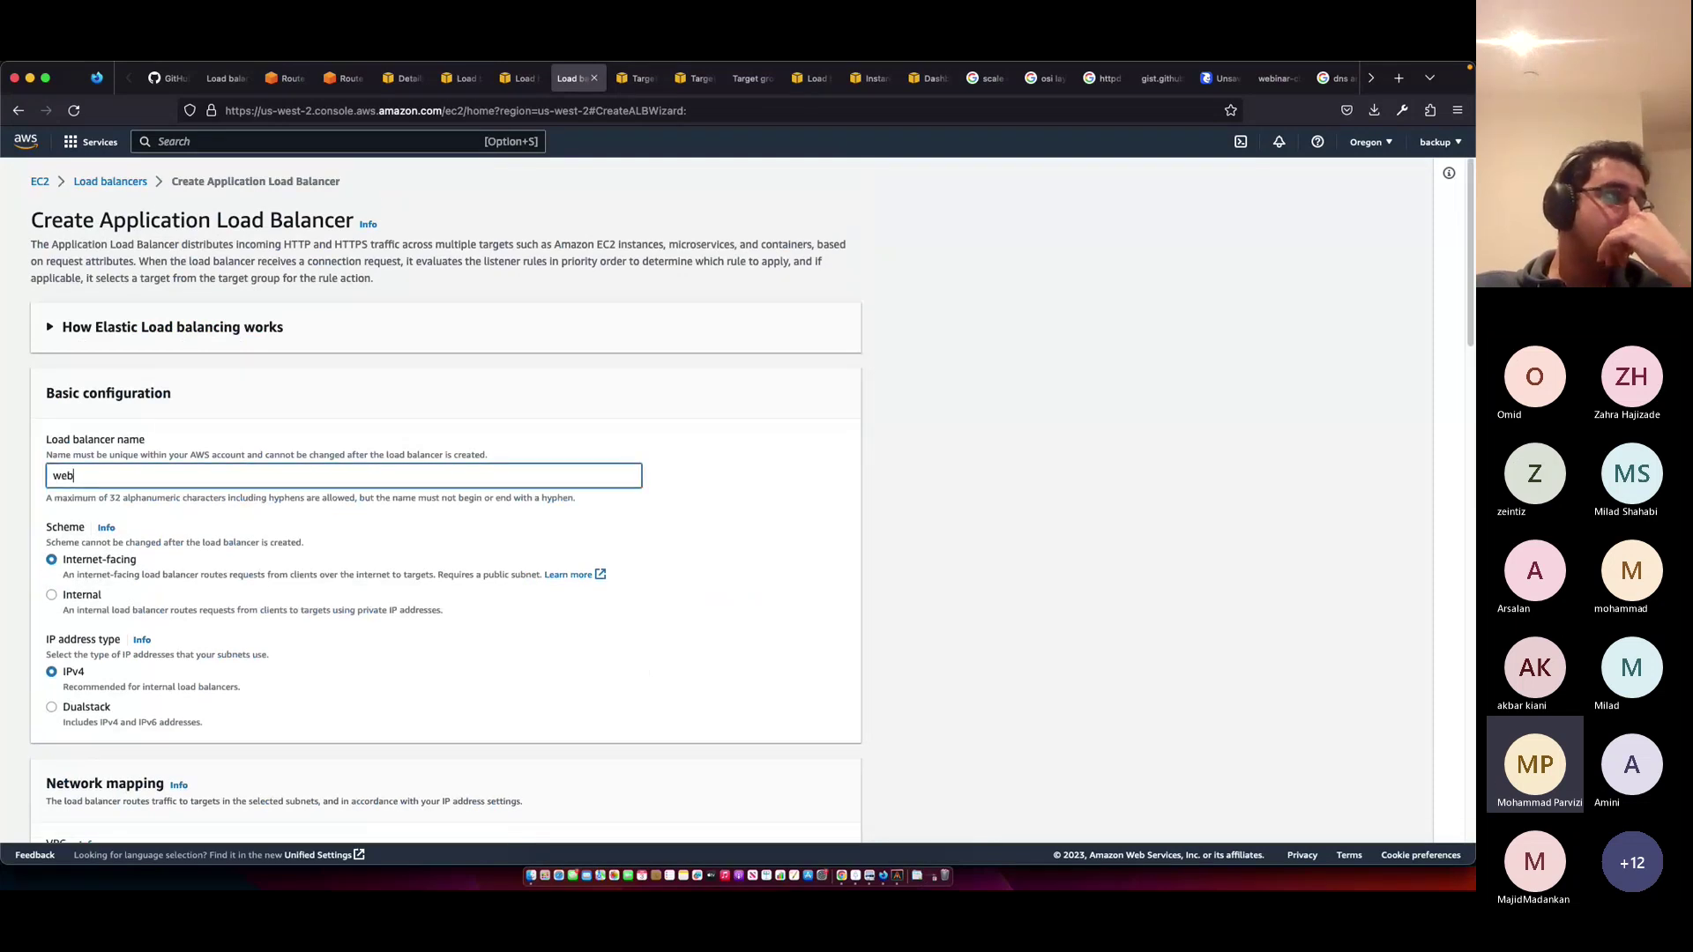
pyautogui.write('inar-alb')
pyautogui.scroll(-3, 185, 559)
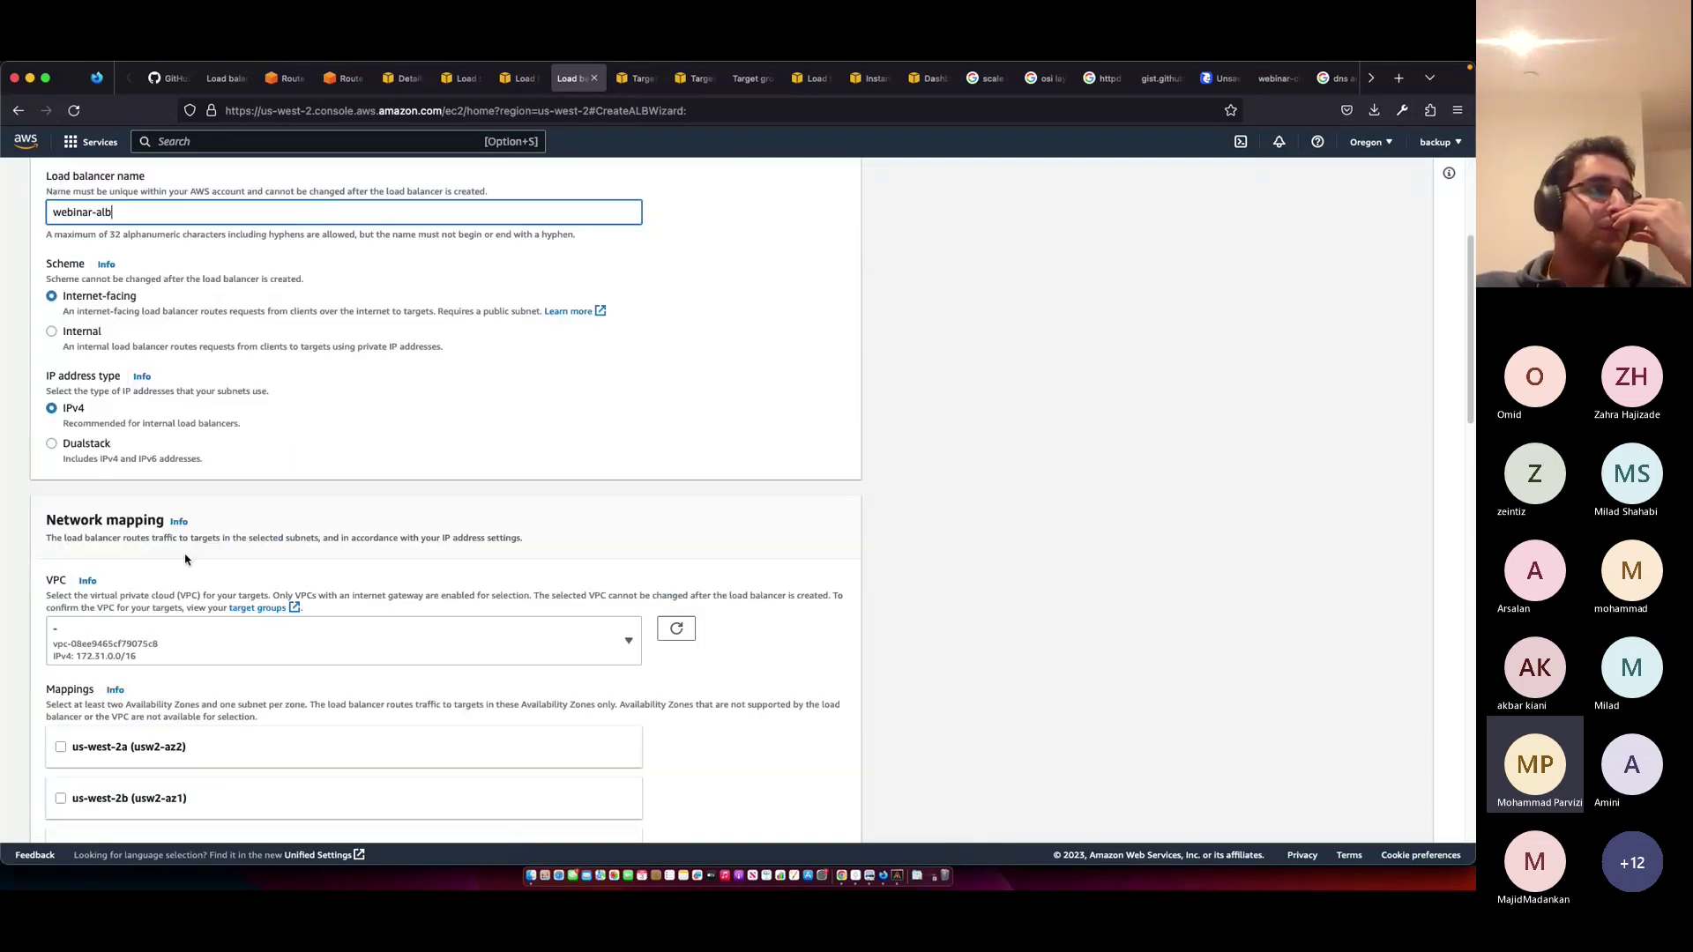
pyautogui.scroll(-2, 185, 559)
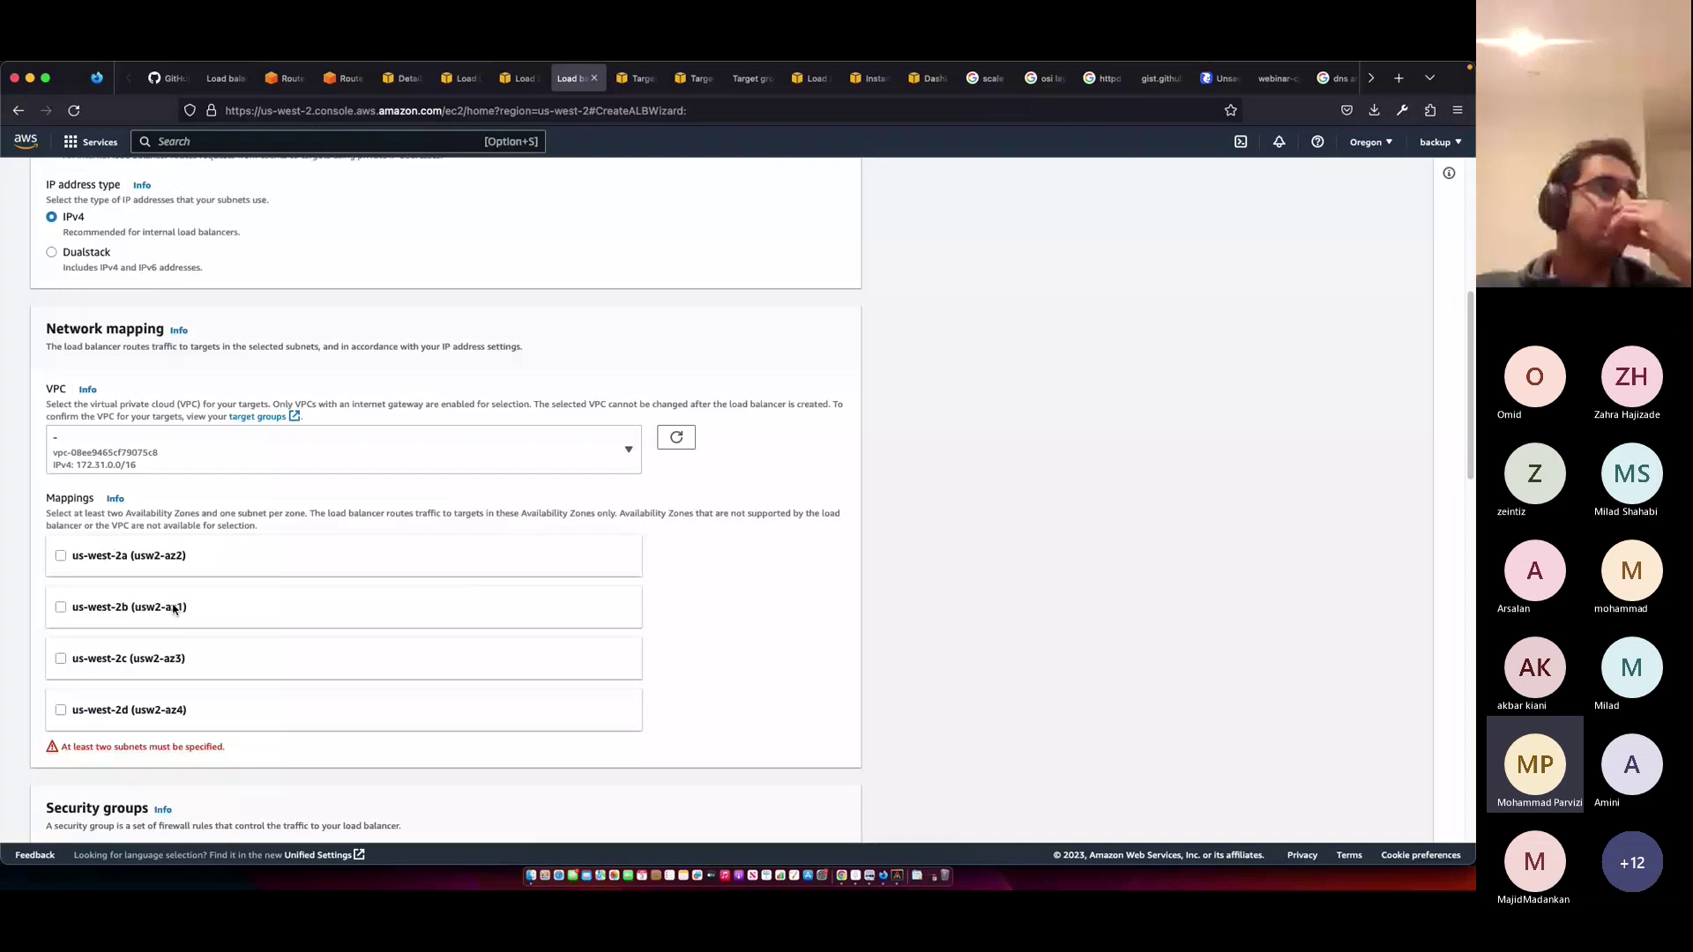
# - Replace the default security group with webinar-sg-lb for the load balancer
pyautogui.scroll(-6, 174, 608)
pyautogui.scroll(-1, 206, 328)
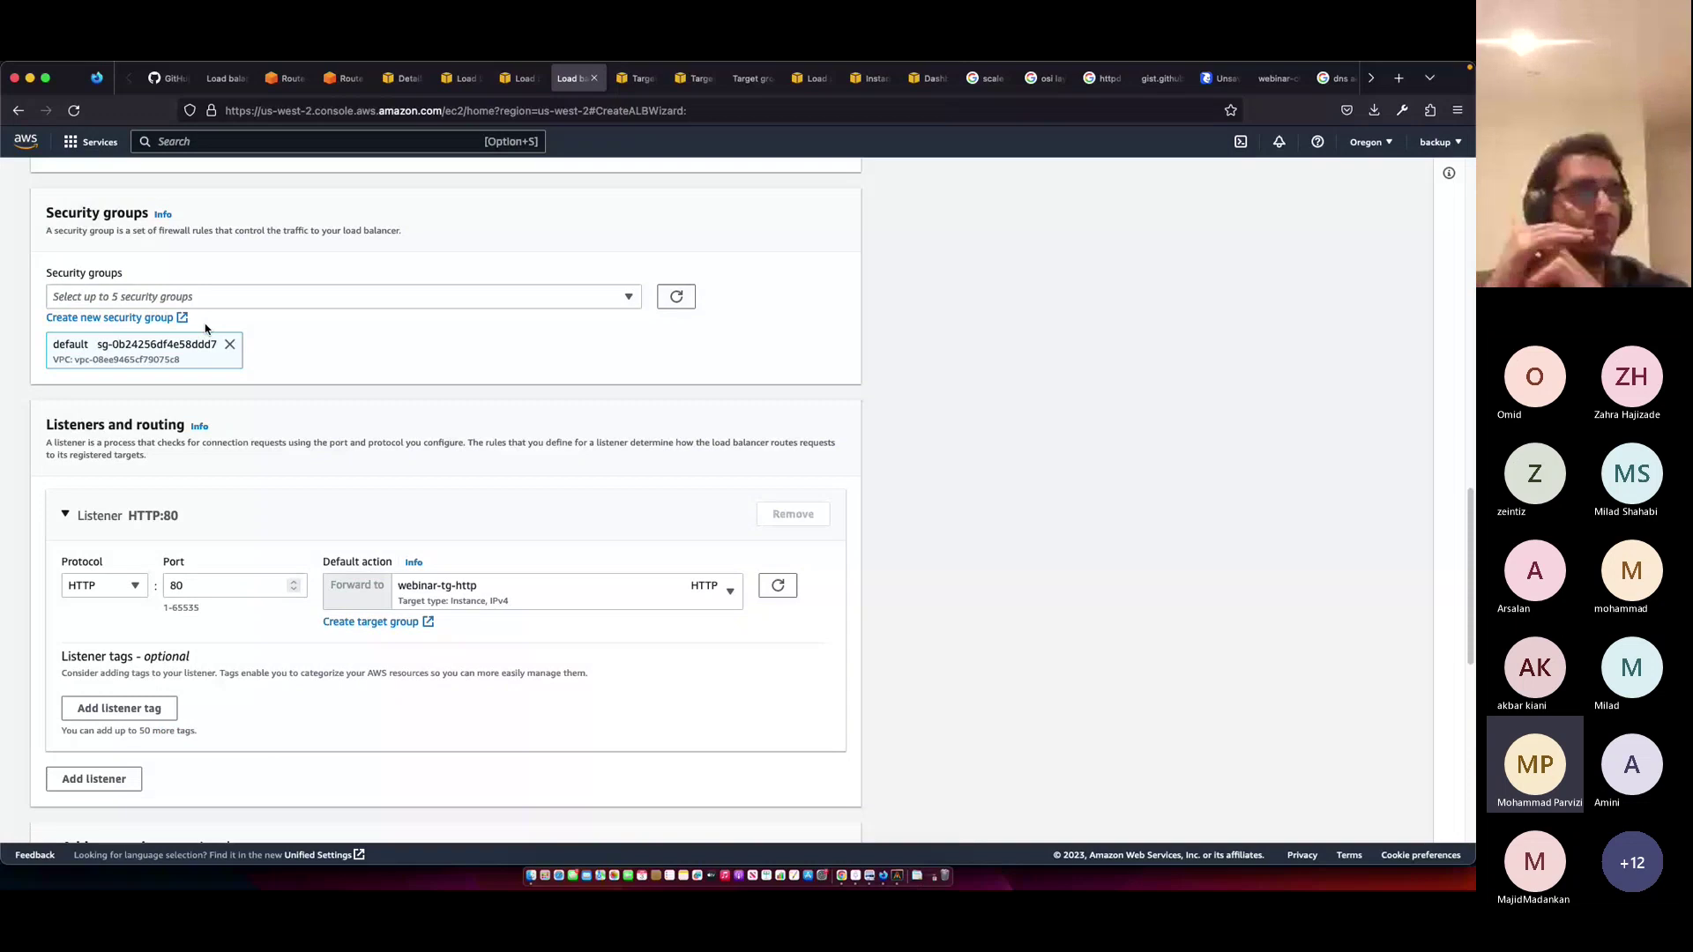
pyautogui.click(190, 297)
pyautogui.click(177, 348)
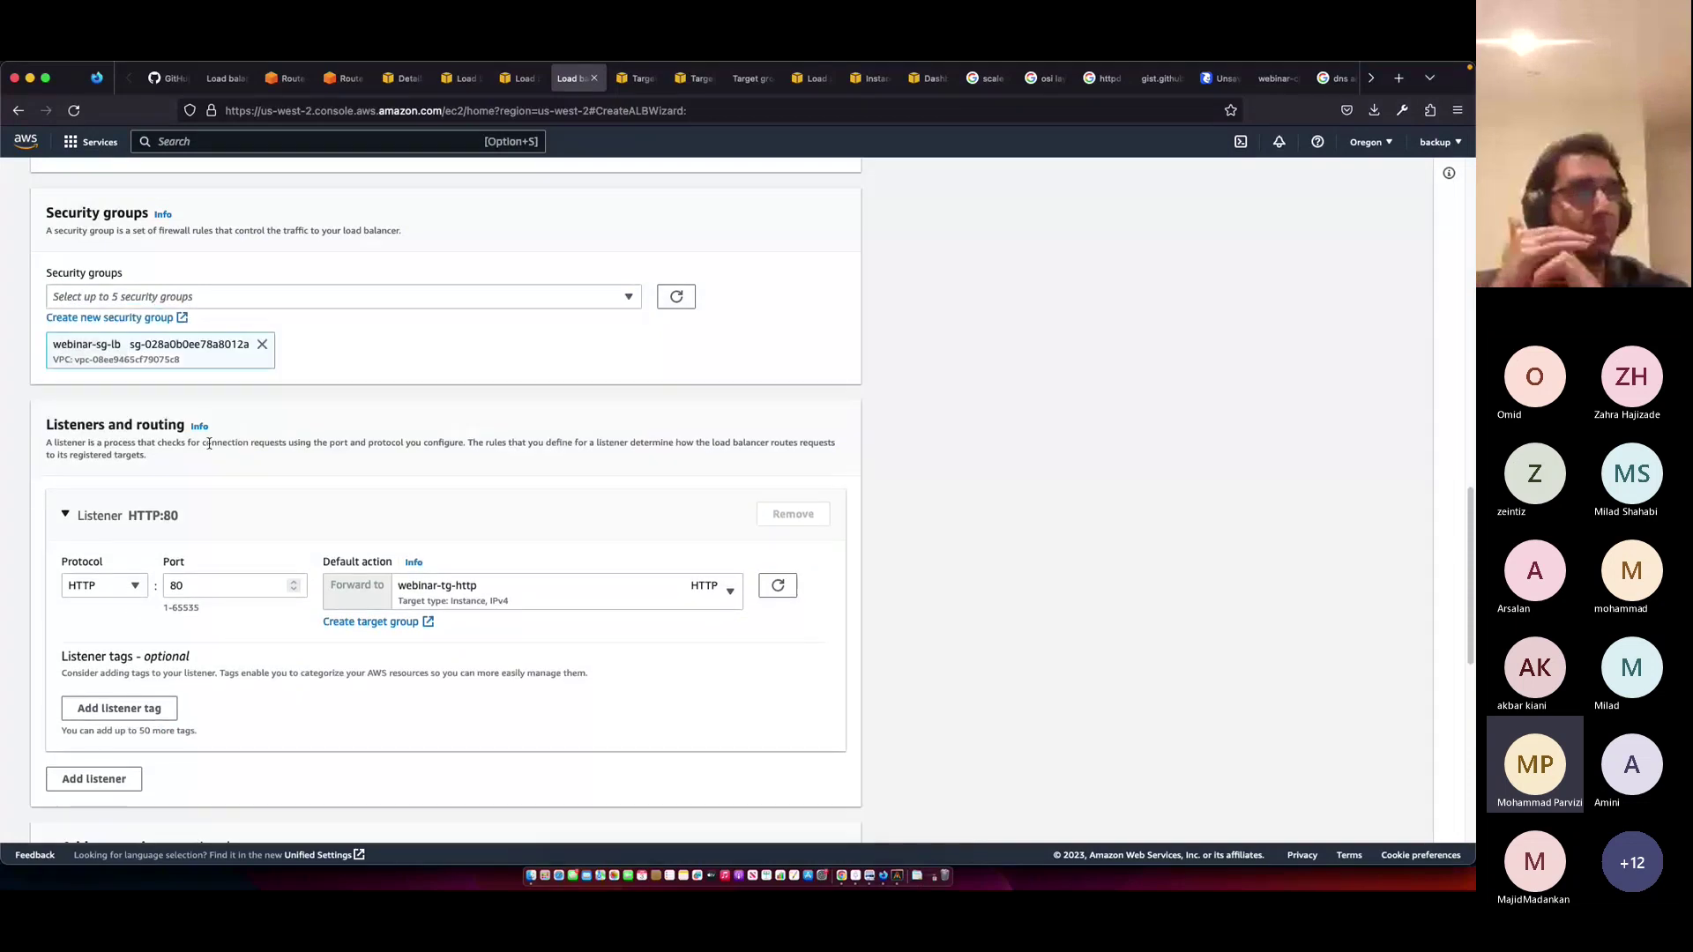
# - Add the us-west-2b Availability Zone to the network mapping and create the load balancer
pyautogui.scroll(-10, 209, 444)
pyautogui.scroll(15, 69, 426)
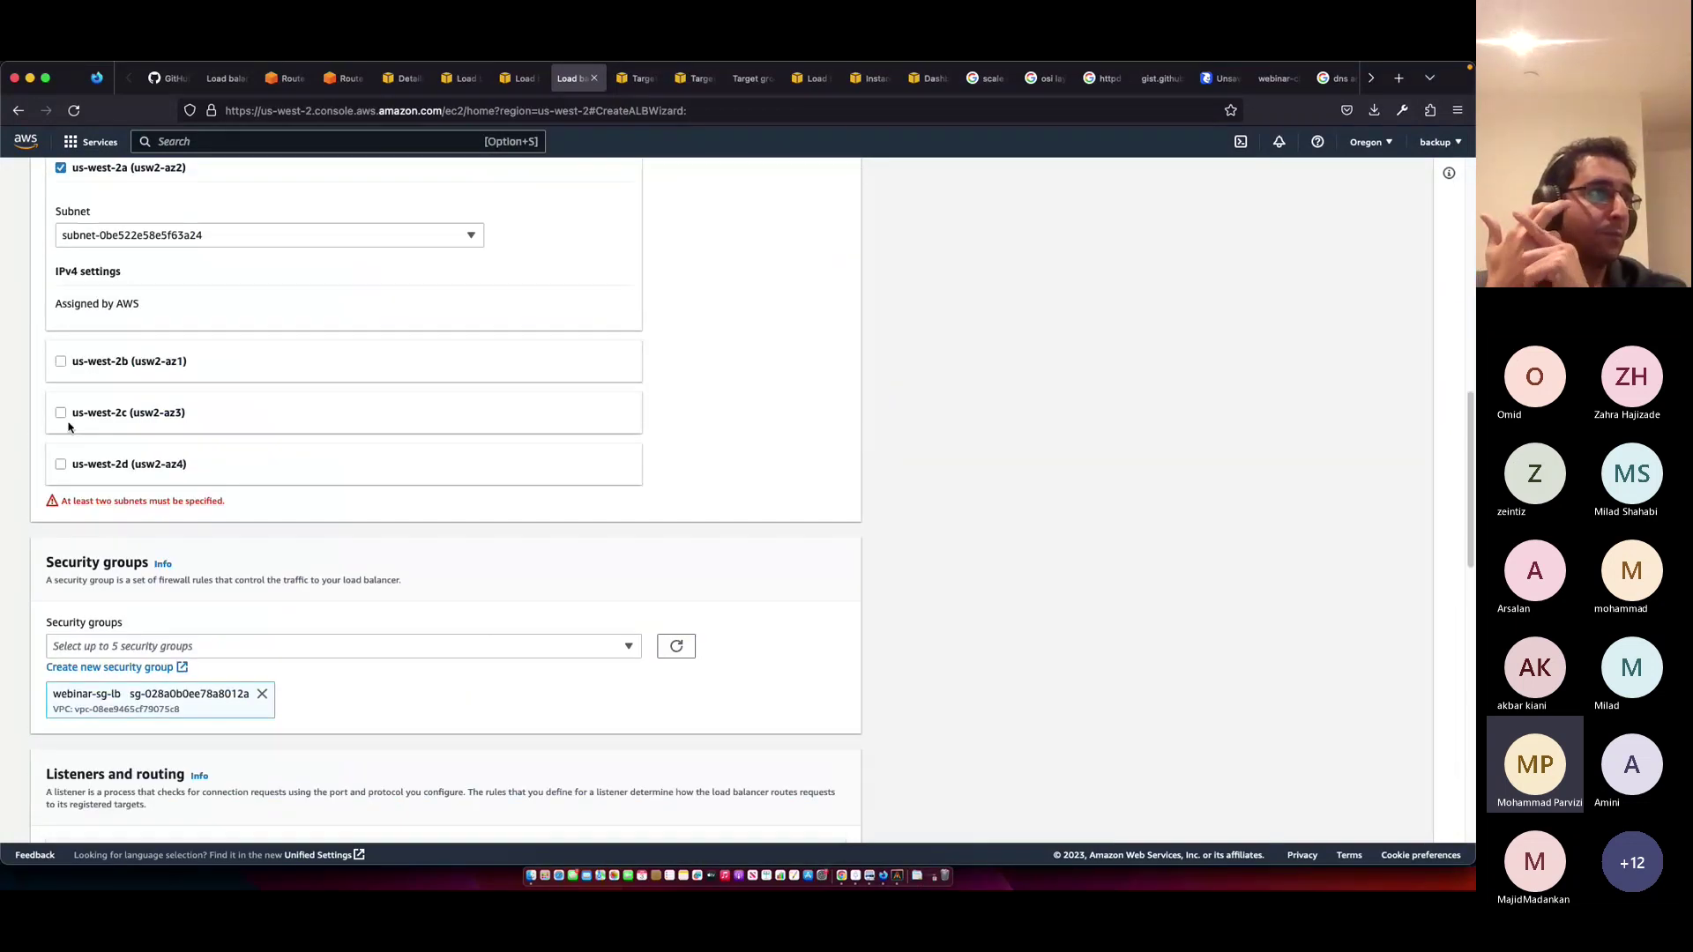
pyautogui.scroll(2, 66, 415)
pyautogui.click(60, 461)
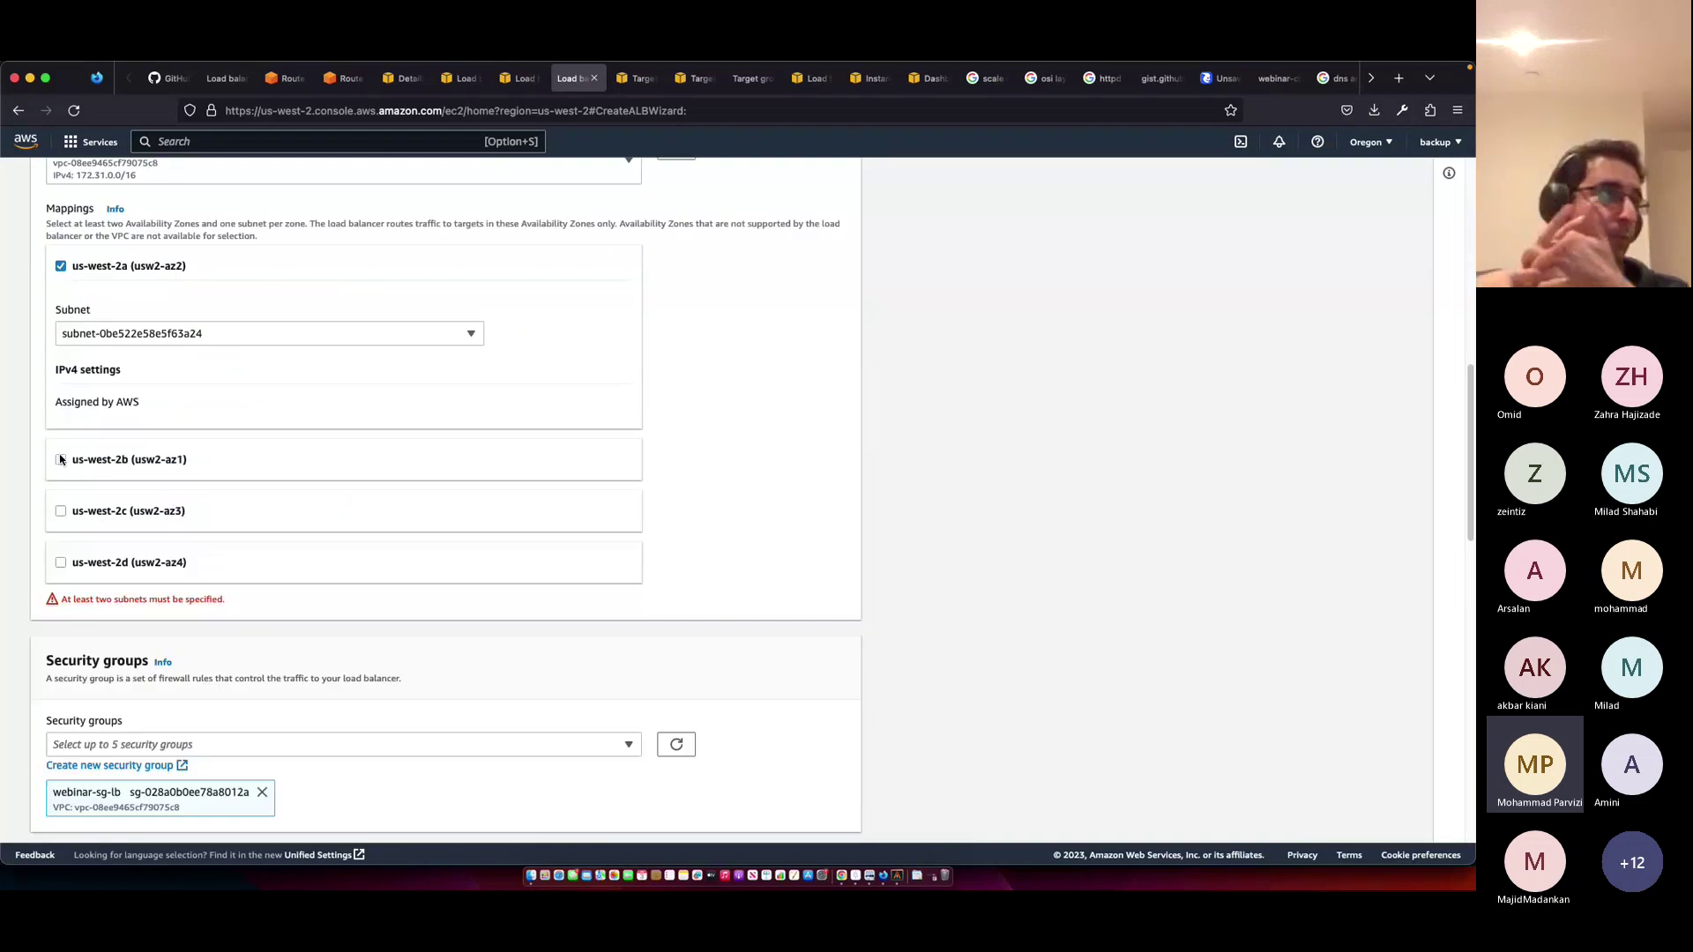
pyautogui.scroll(-5, 603, 644)
pyautogui.scroll(-10, 602, 644)
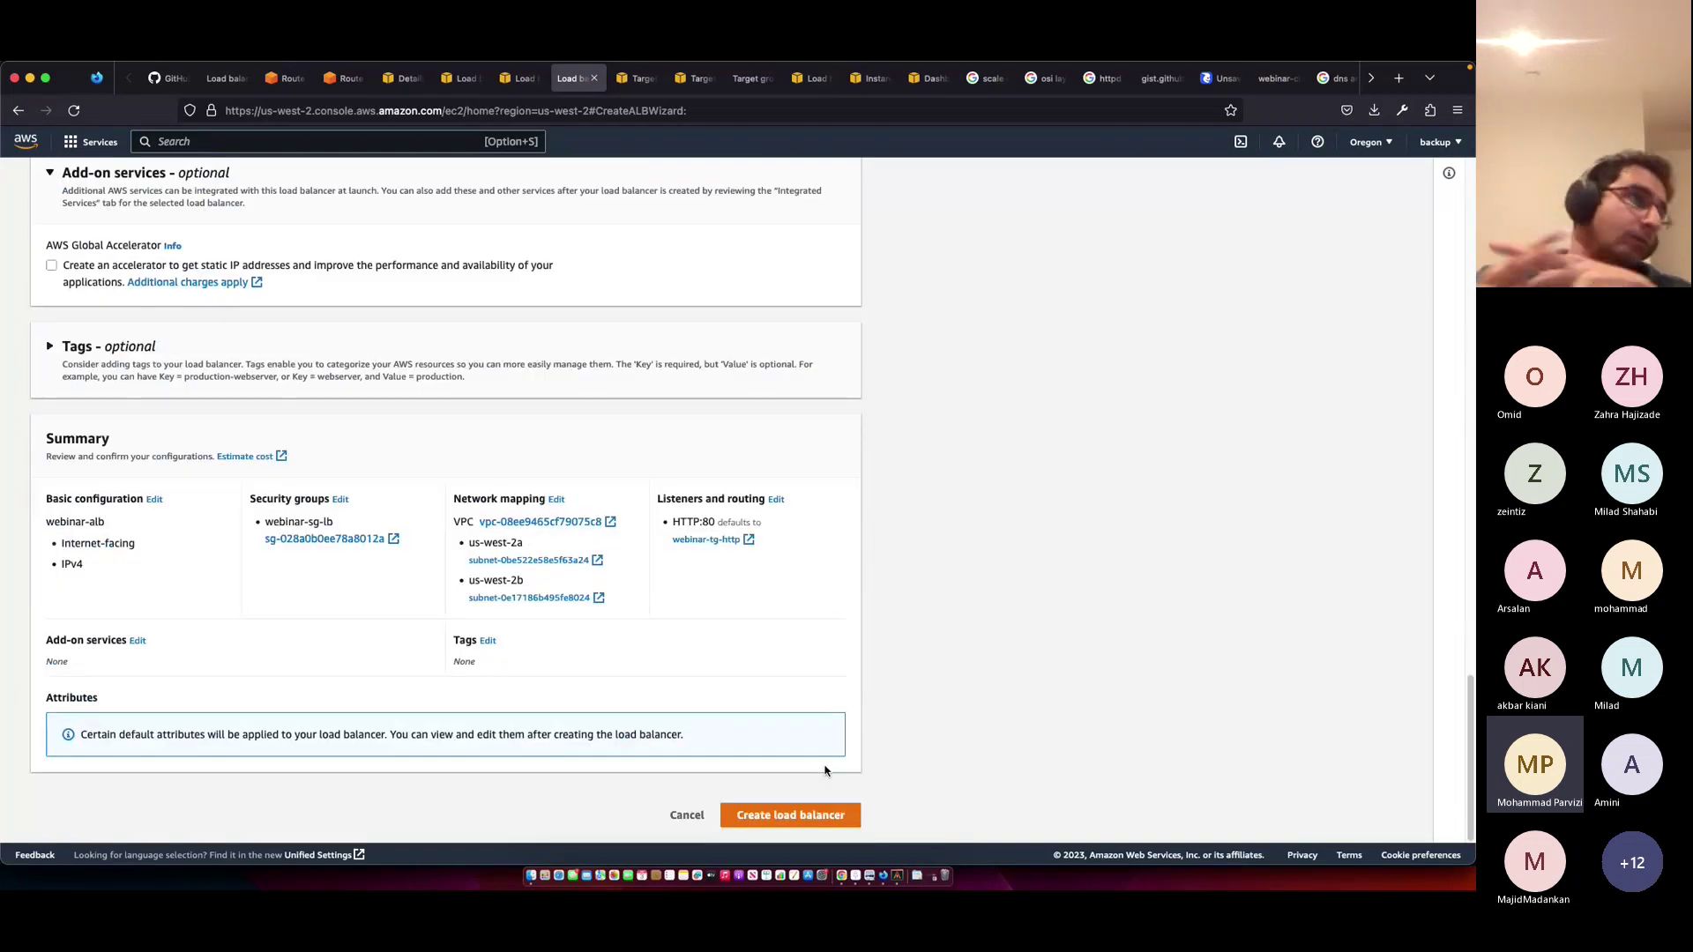
pyautogui.click(824, 815)
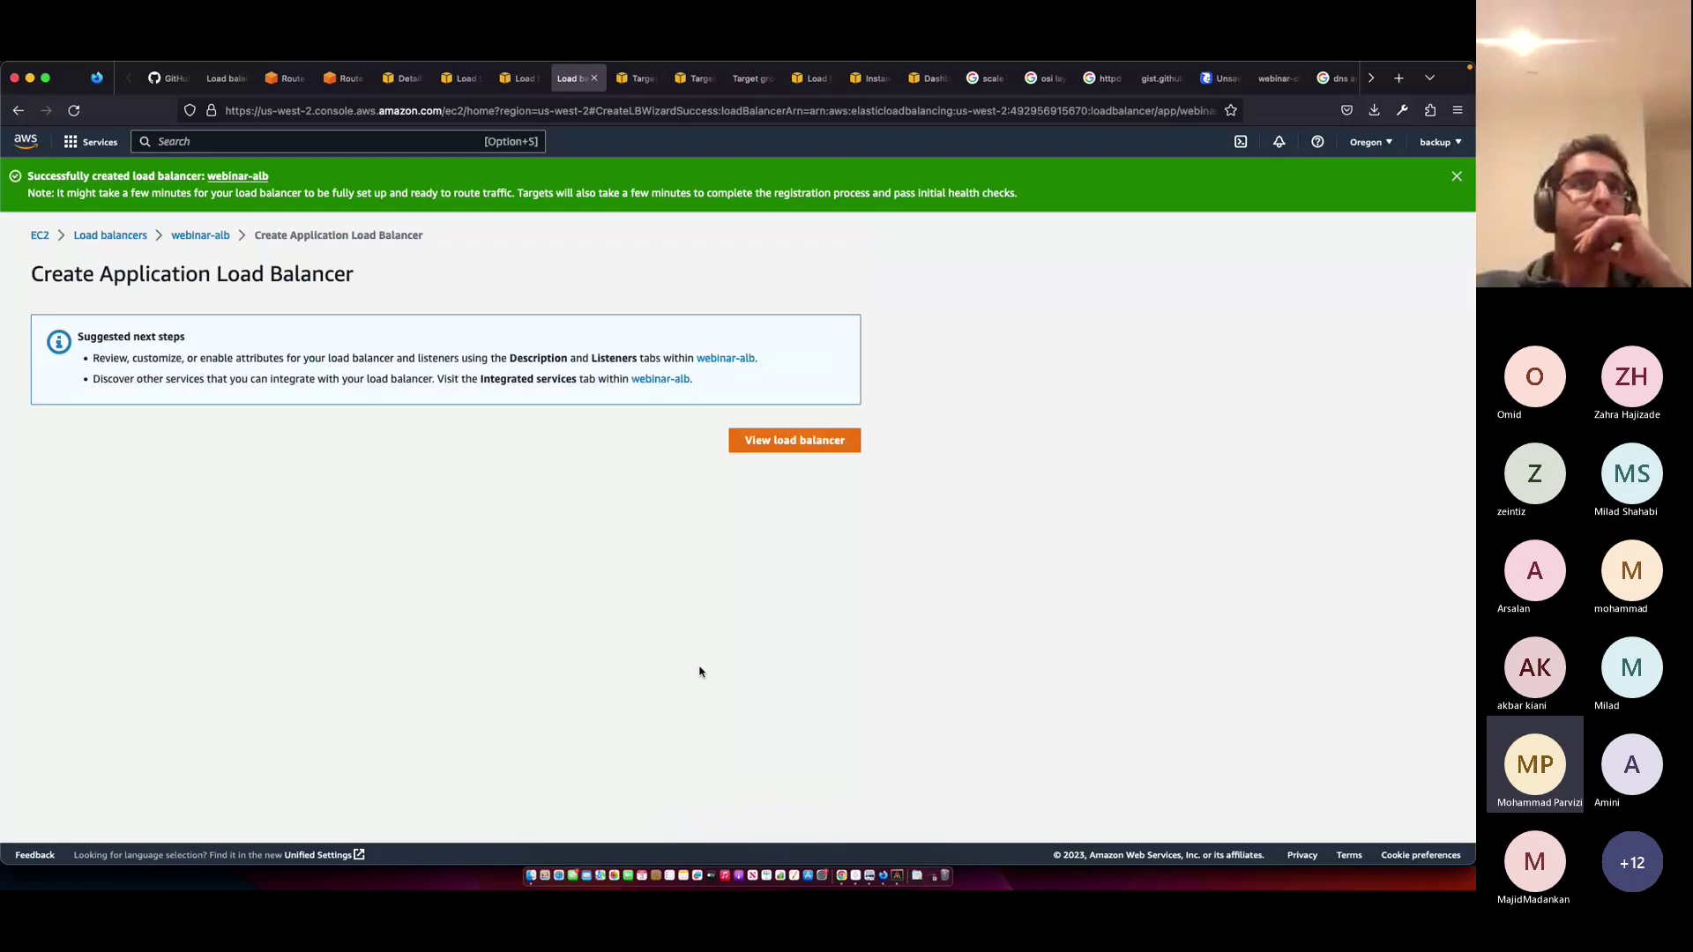
# - View the load balancer list without the webinar-alb filter and open the details of webinar-nlb
pyautogui.click(798, 440)
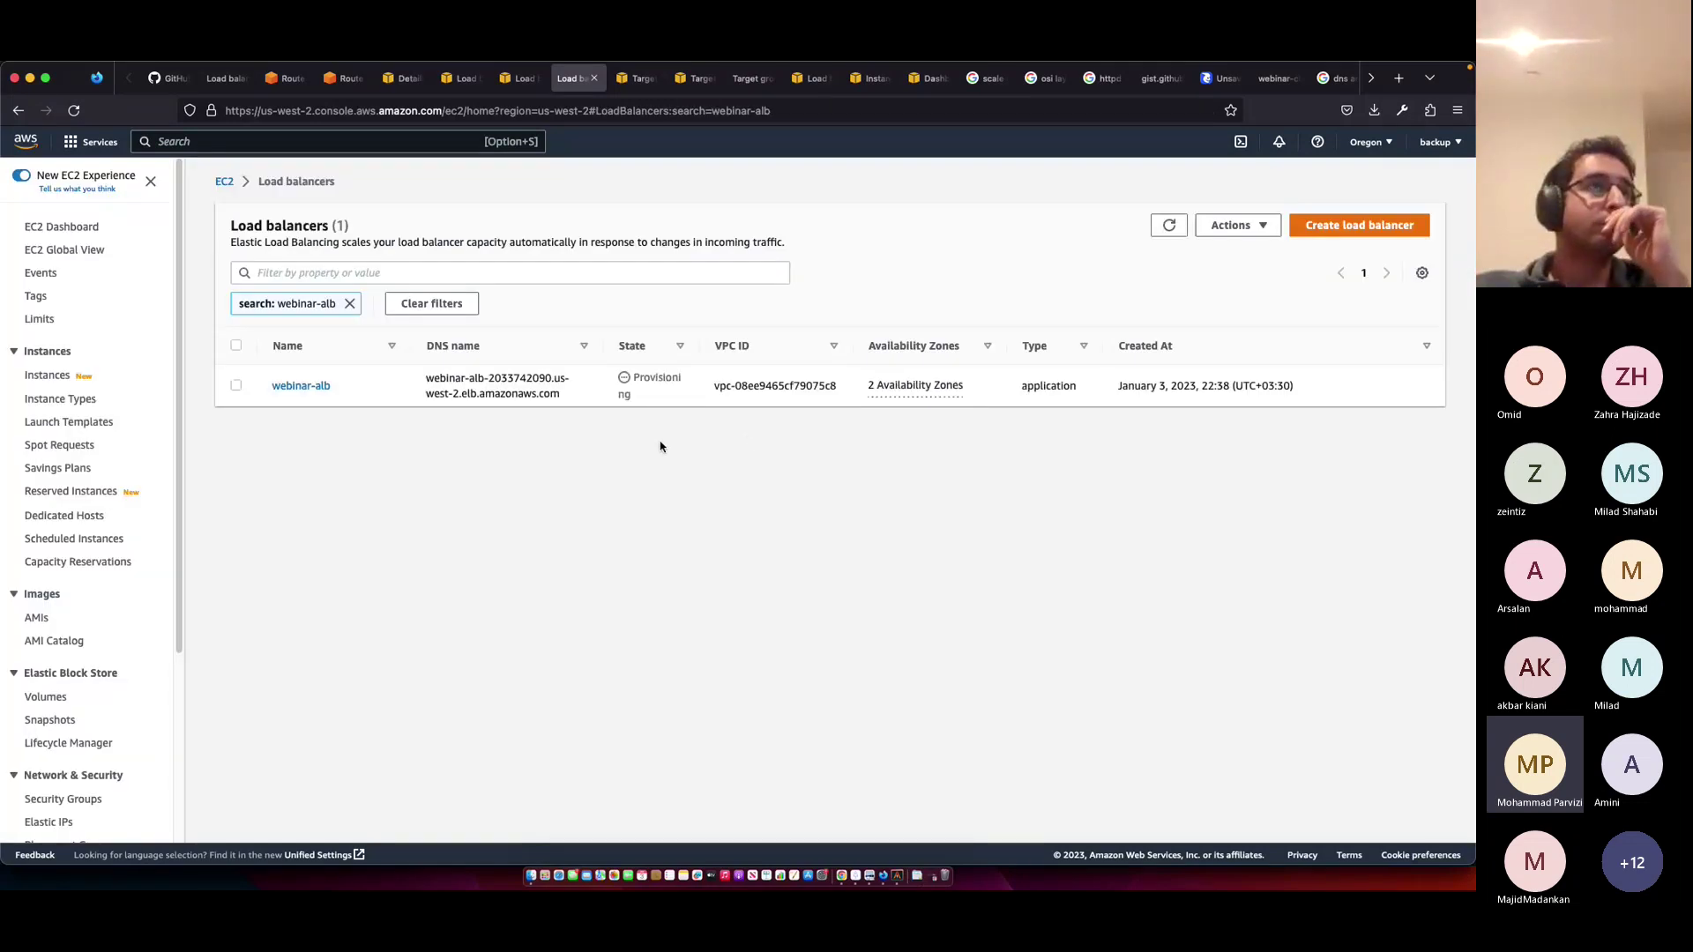
pyautogui.click(349, 304)
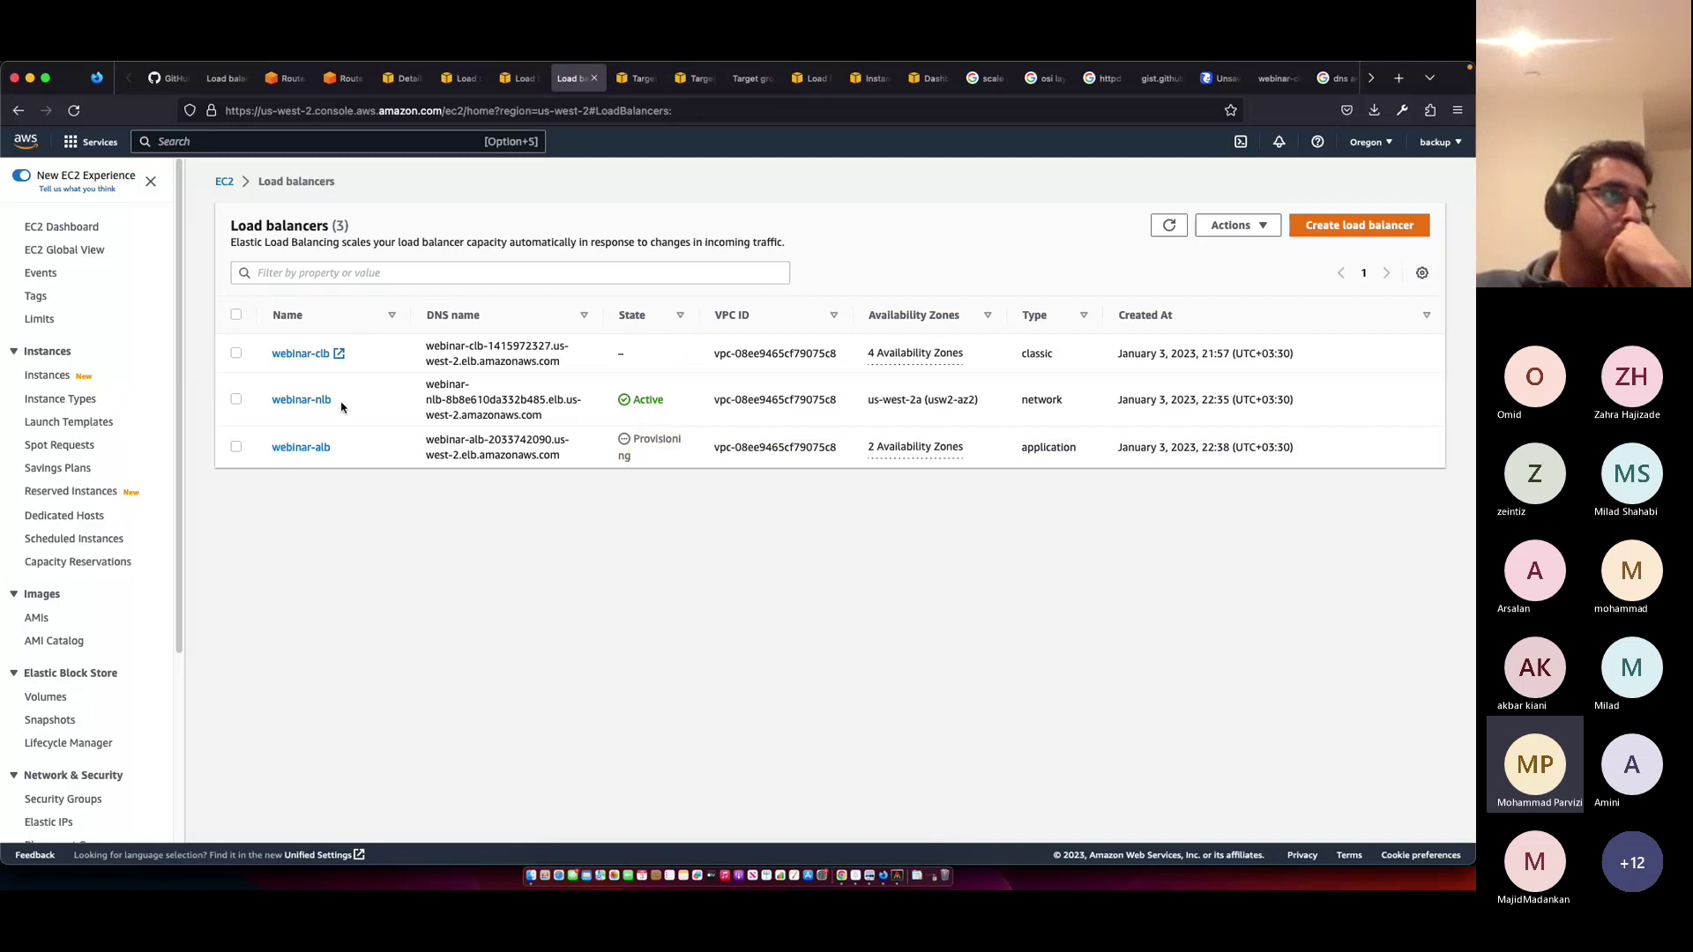
pyautogui.keyDown('super'); pyautogui.click(302, 400); pyautogui.keyUp('super')
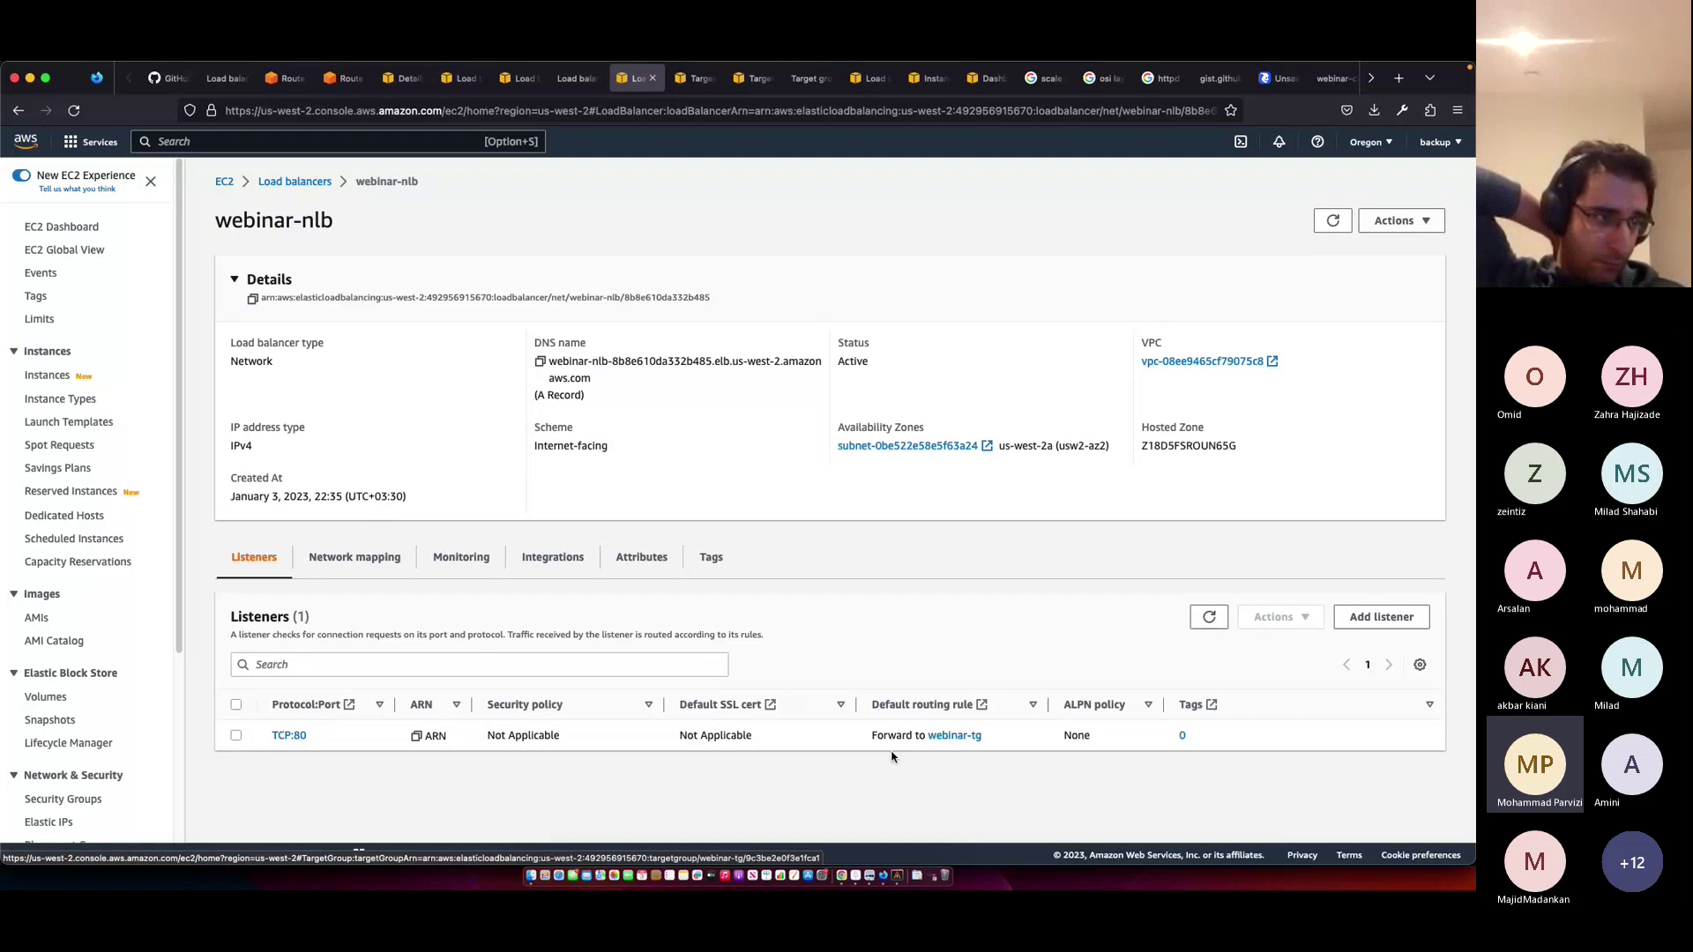
# - Open the webinar-tg target group behind webinar-nlb and examine the health status details of its registered targets
pyautogui.keyDown('super'); pyautogui.click(949, 737); pyautogui.keyUp('super')
pyautogui.click(693, 83)
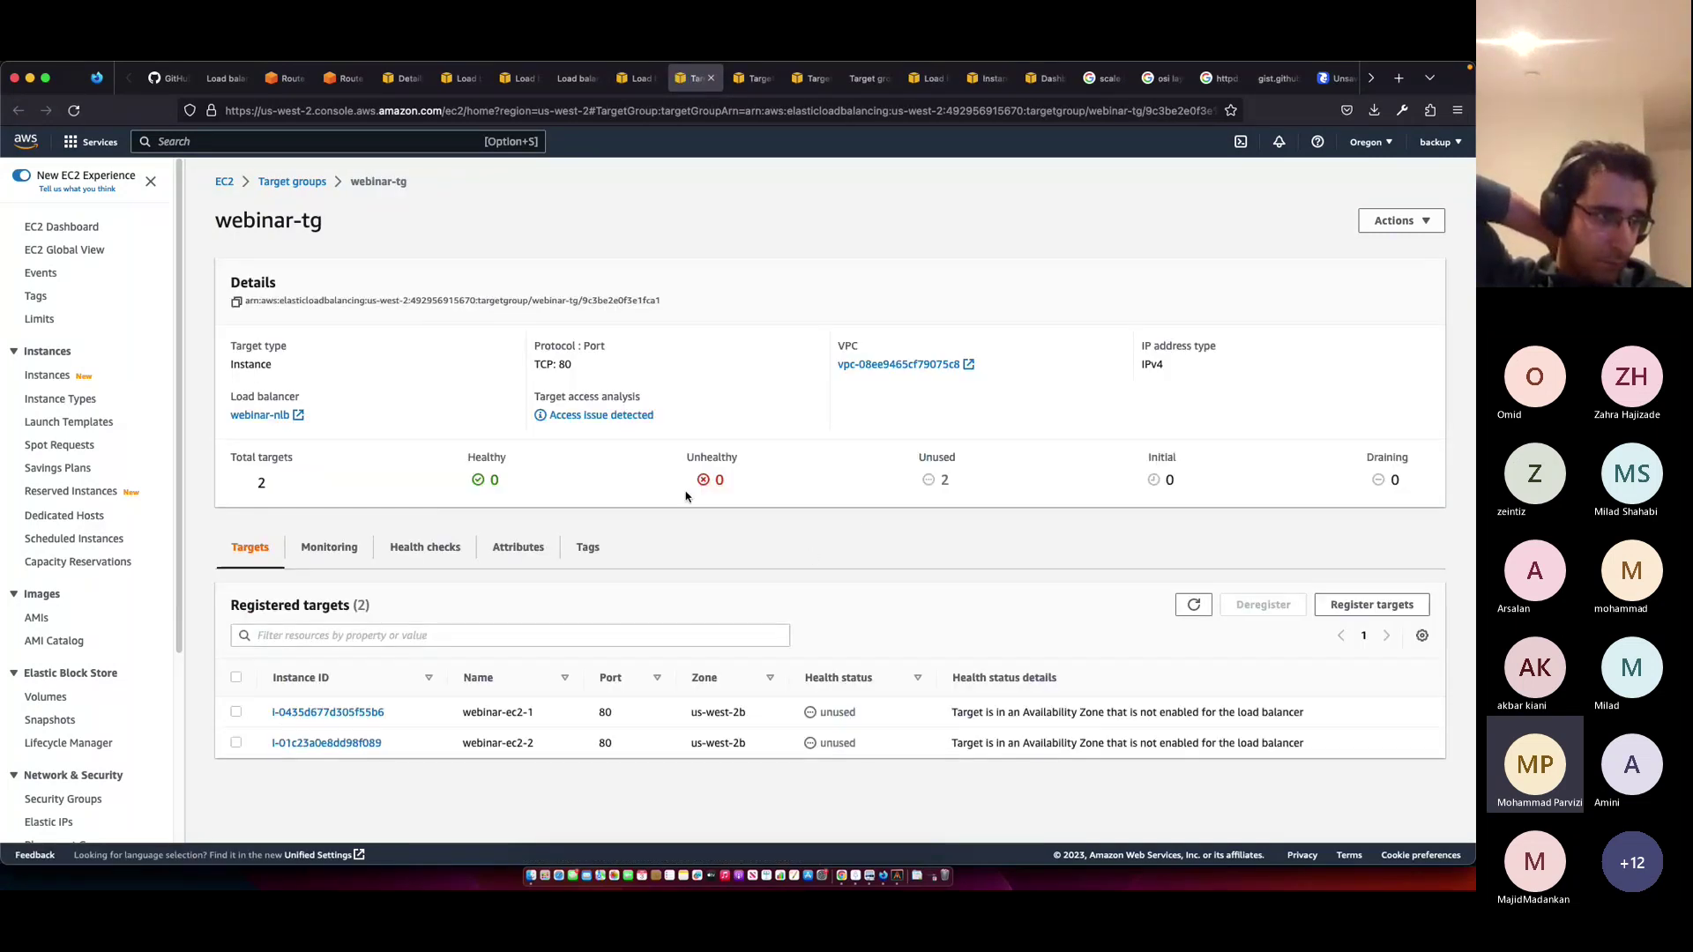
pyautogui.moveTo(955, 713); pyautogui.dragTo(1314, 716)
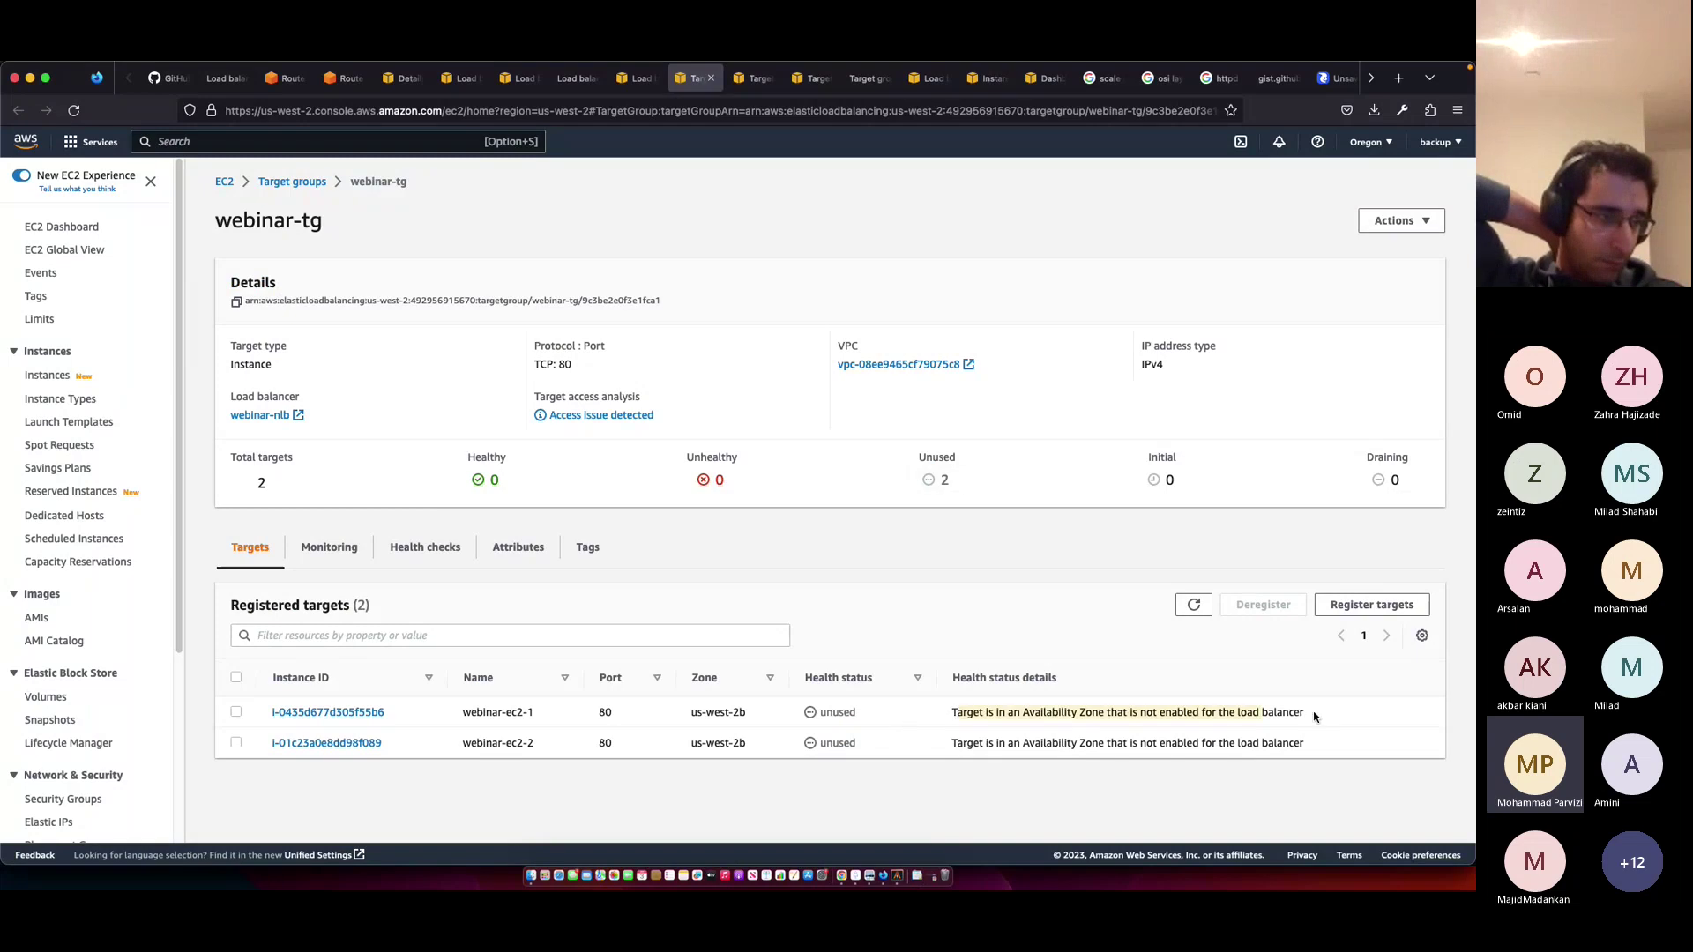
pyautogui.click(1314, 717)
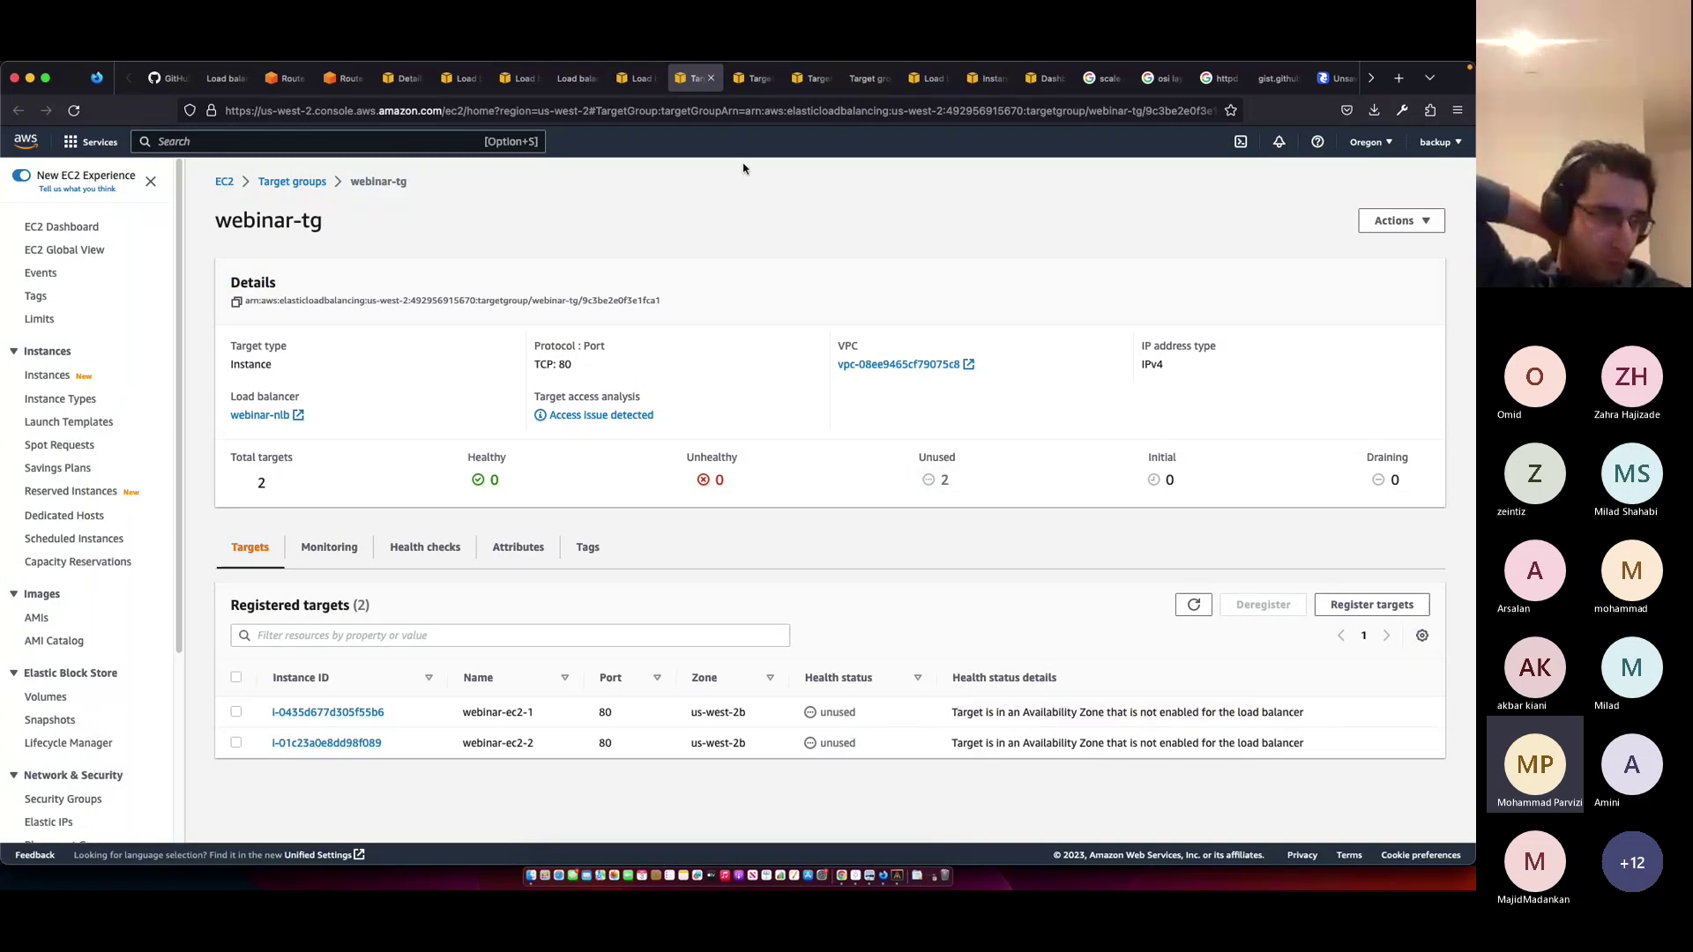
# - Refresh the load balancer list, open webinar-alb and check its target group webinar-tg-http
pyautogui.click(607, 79)
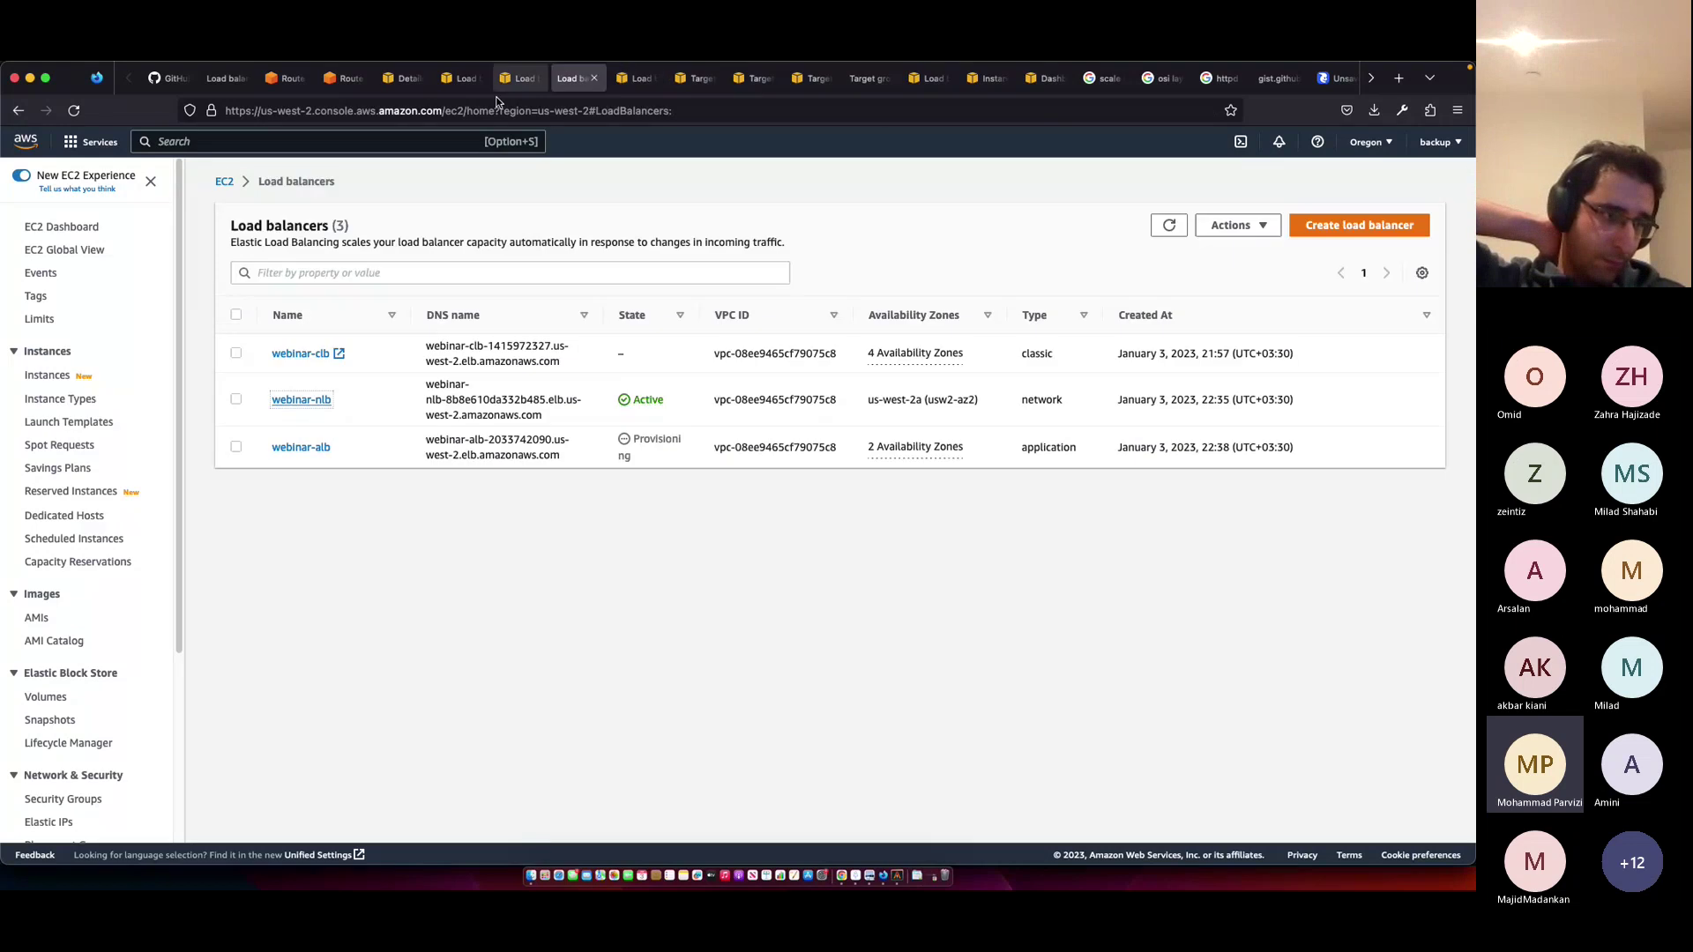
pyautogui.click(1169, 228)
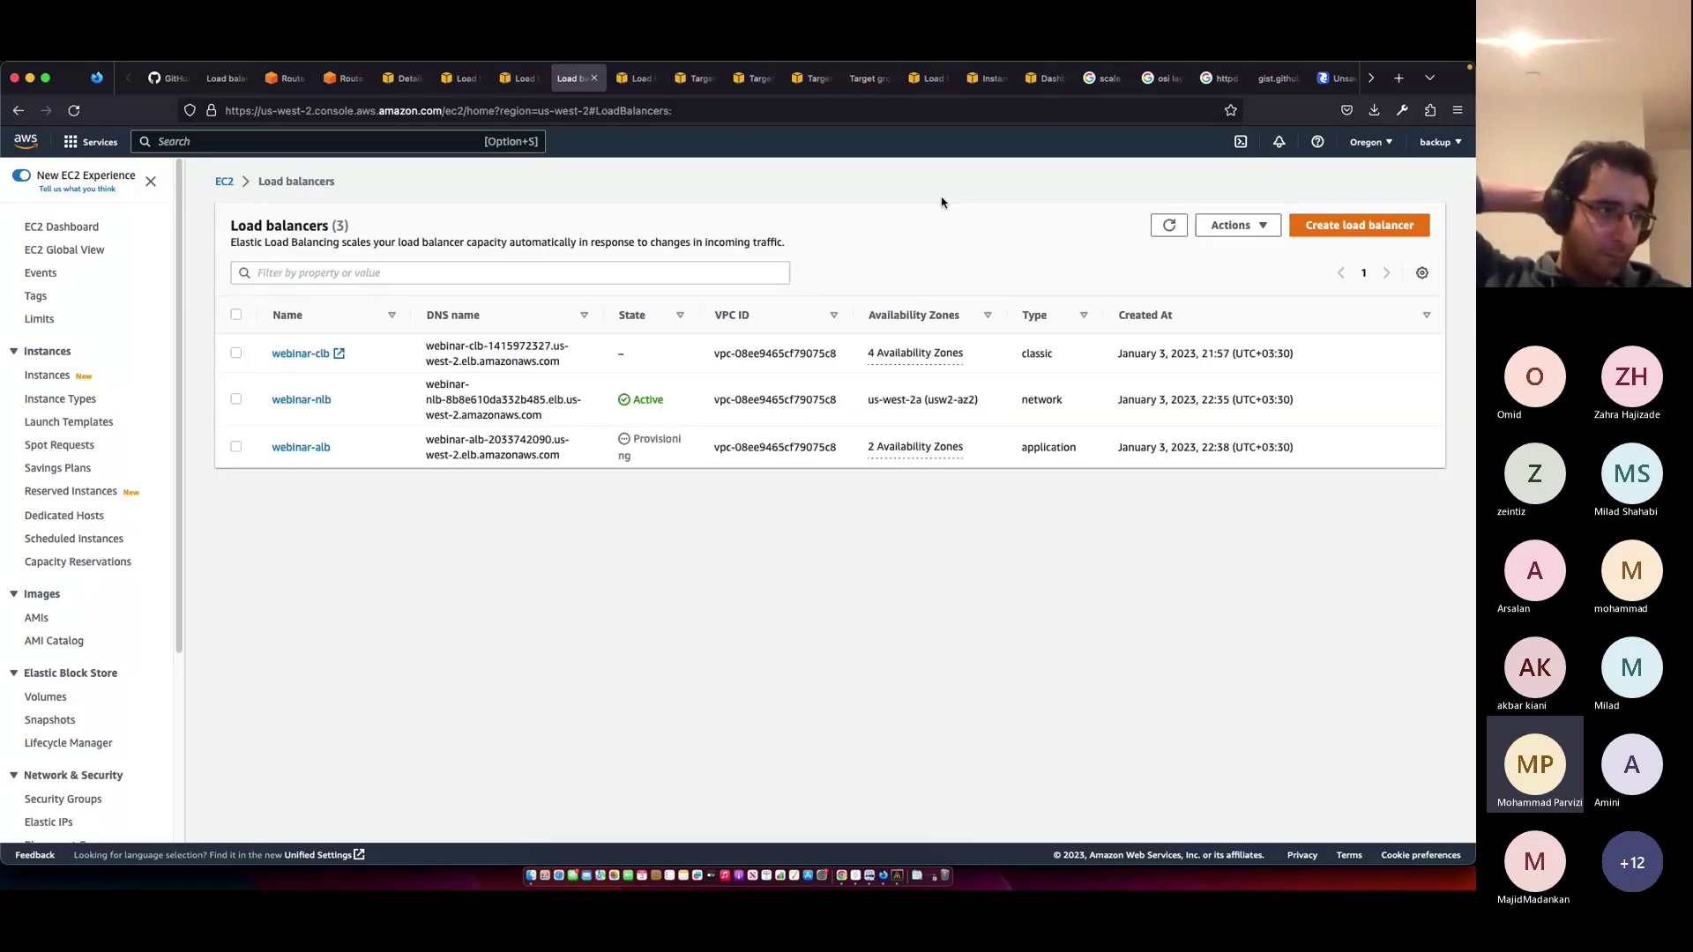
pyautogui.click(301, 447)
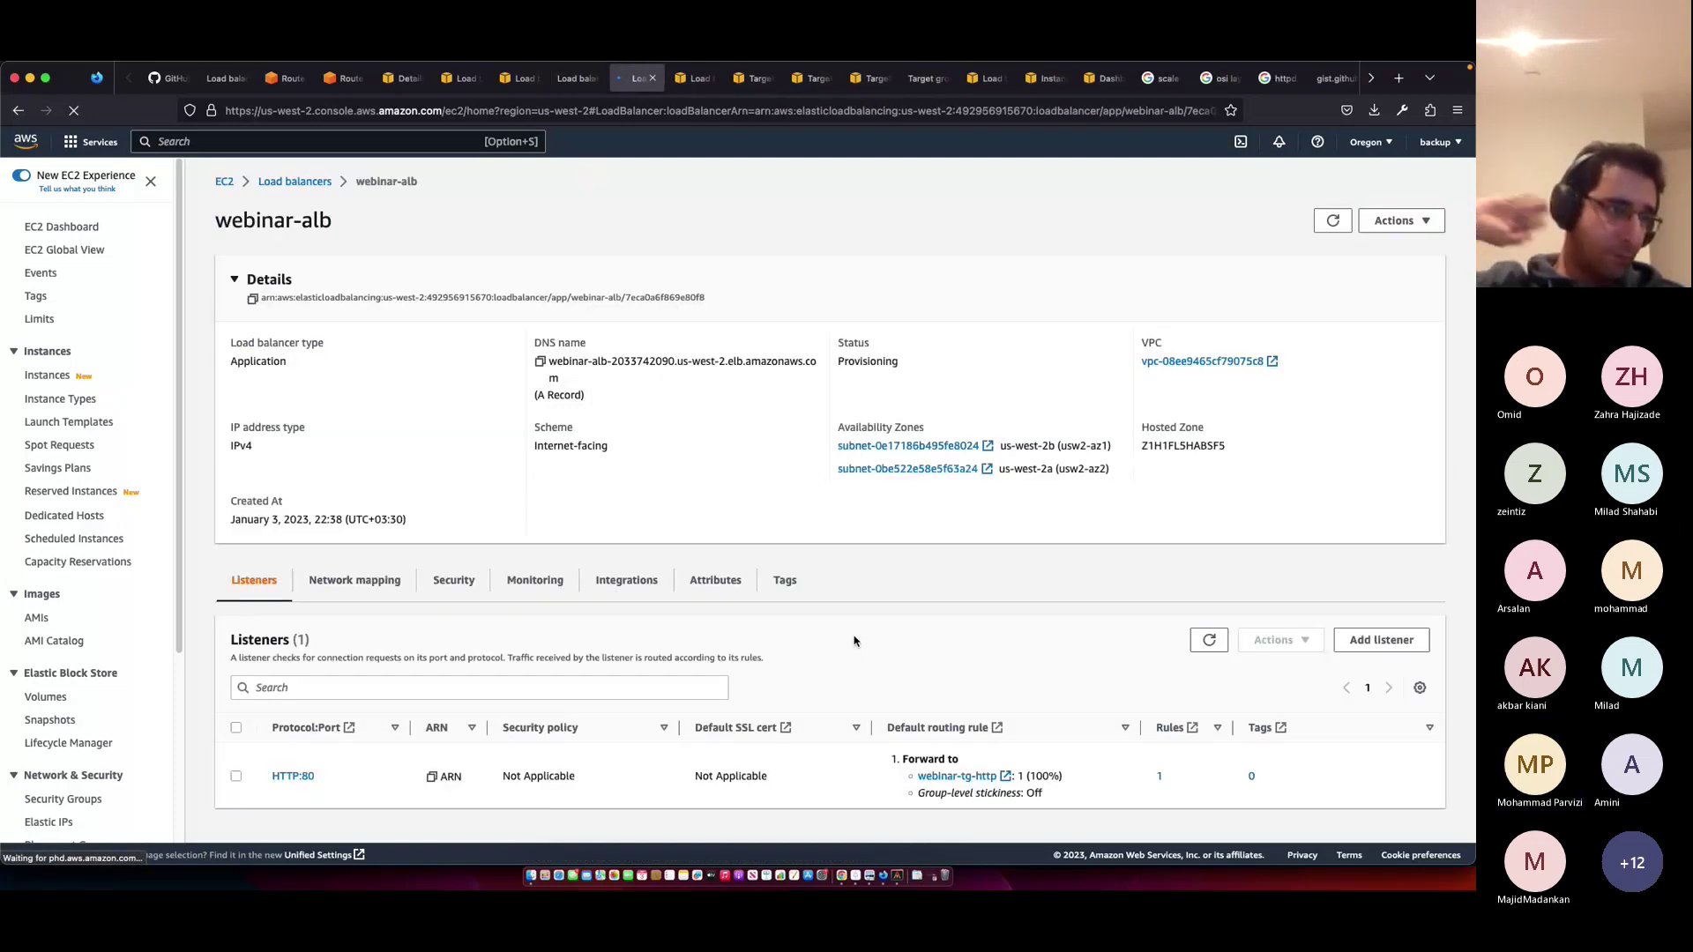
pyautogui.keyDown('super'); pyautogui.click(956, 776); pyautogui.keyUp('super')
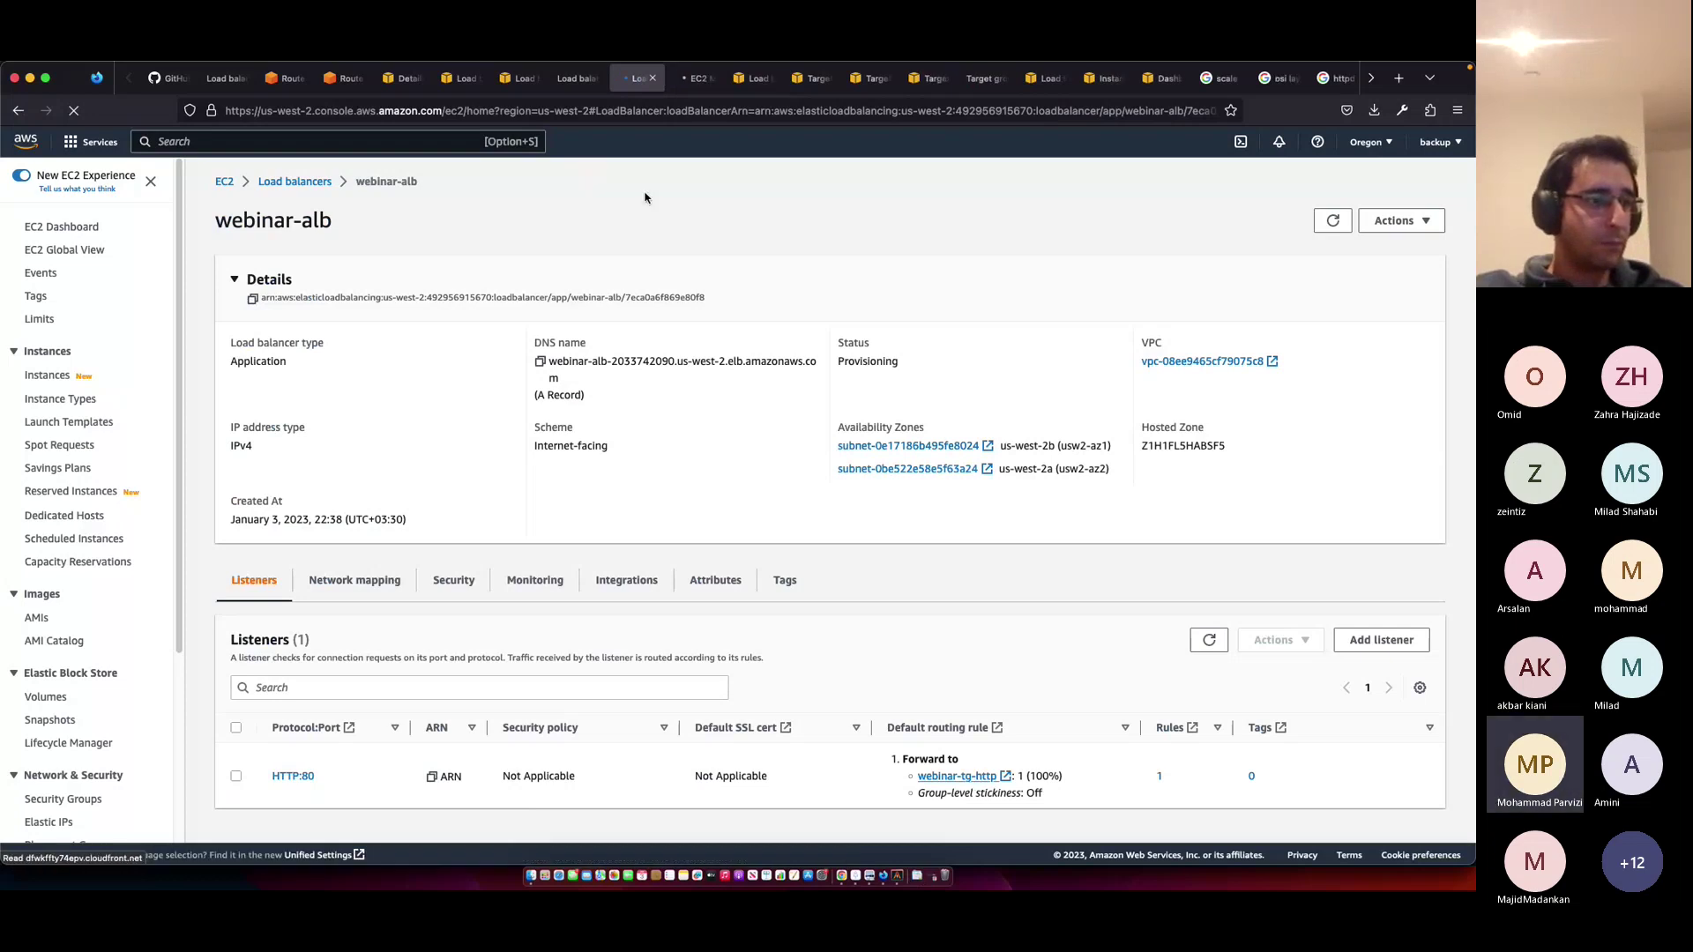
pyautogui.hotkey('ctrl', 'Tab')
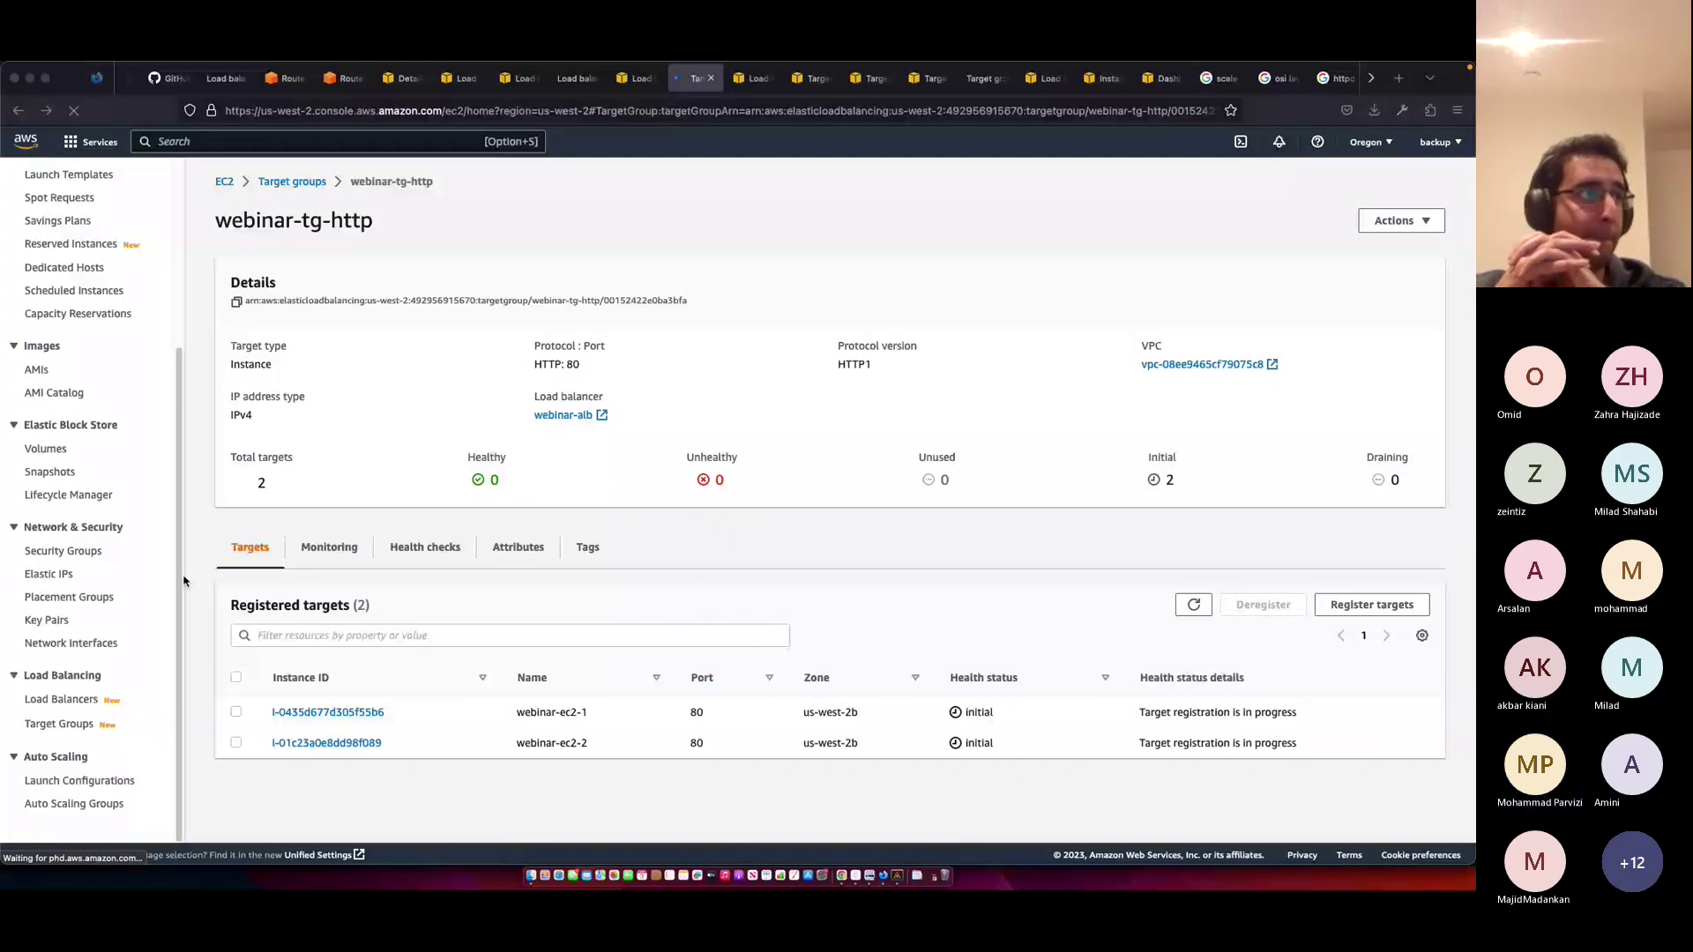
# - Look at the Auto Scaling groups page and its group creation form, and return to the webinar-tg-http target group
pyautogui.click(85, 809)
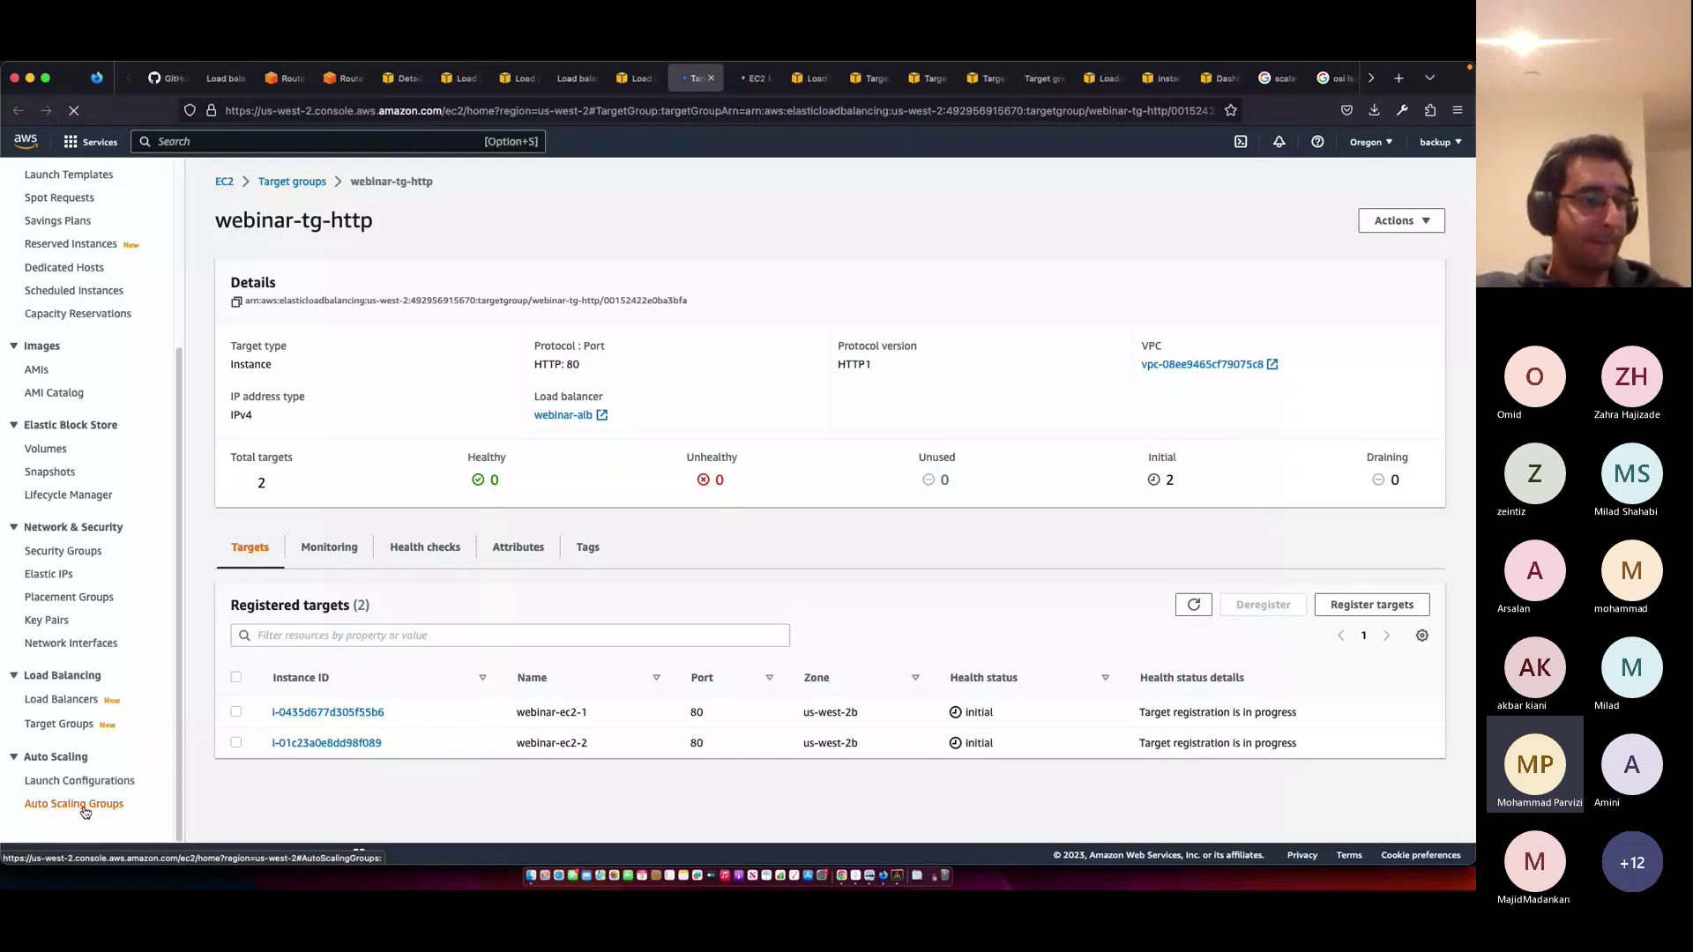
pyautogui.hotkey('ctrl', 'Tab')
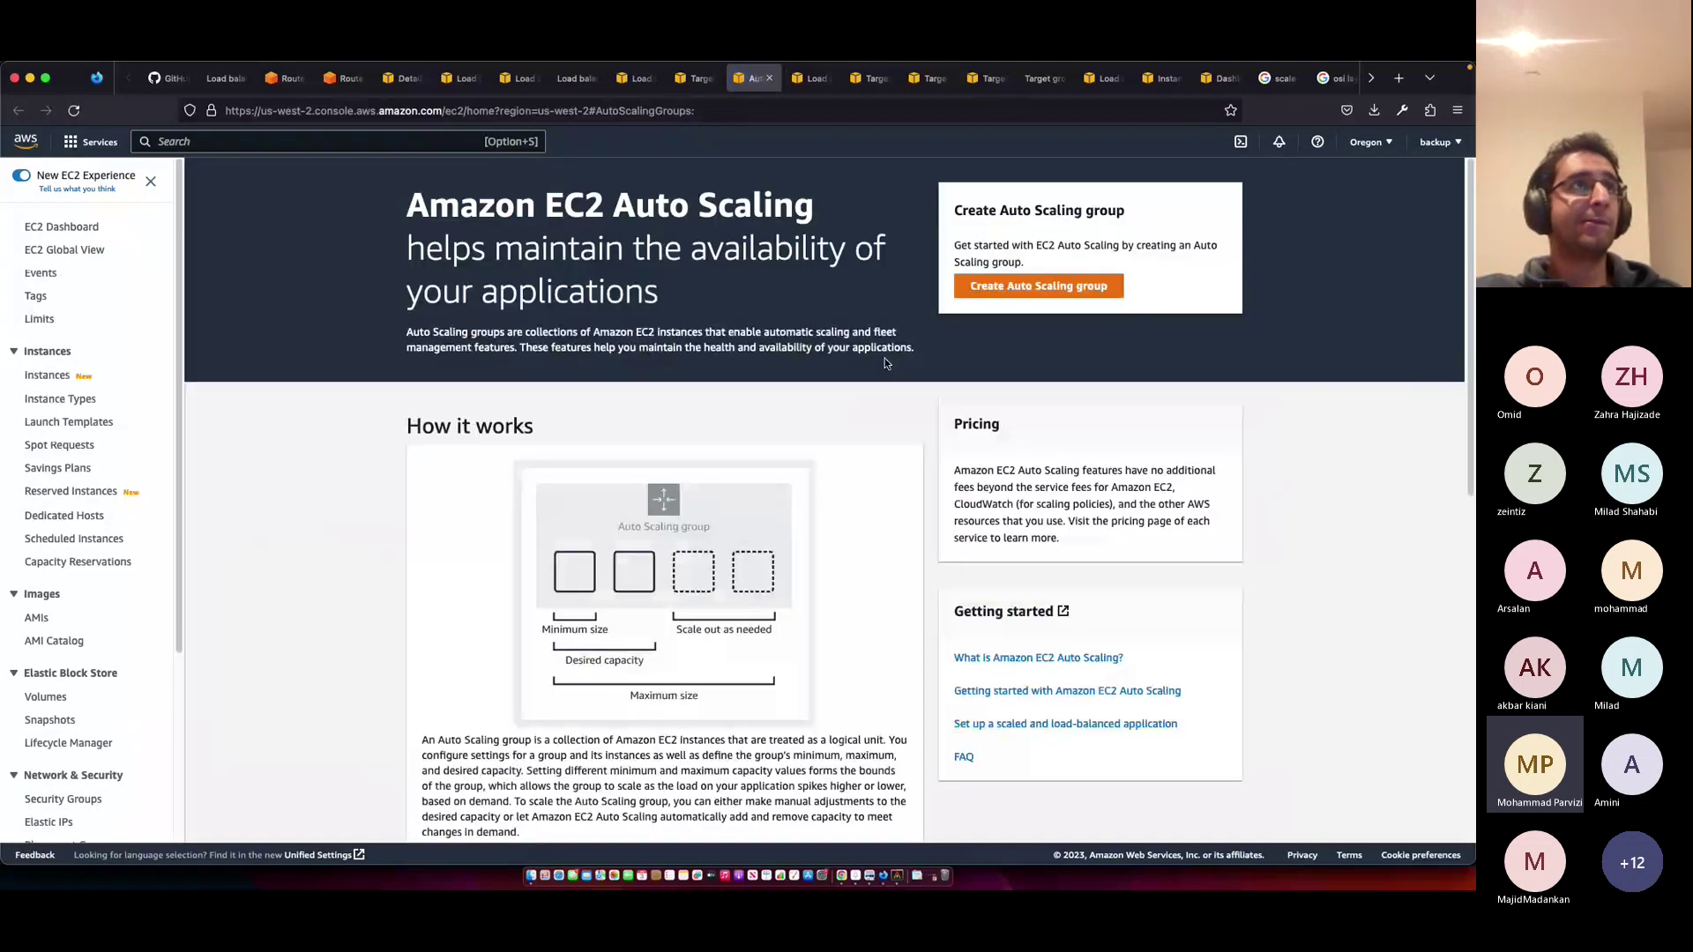
pyautogui.click(1060, 291)
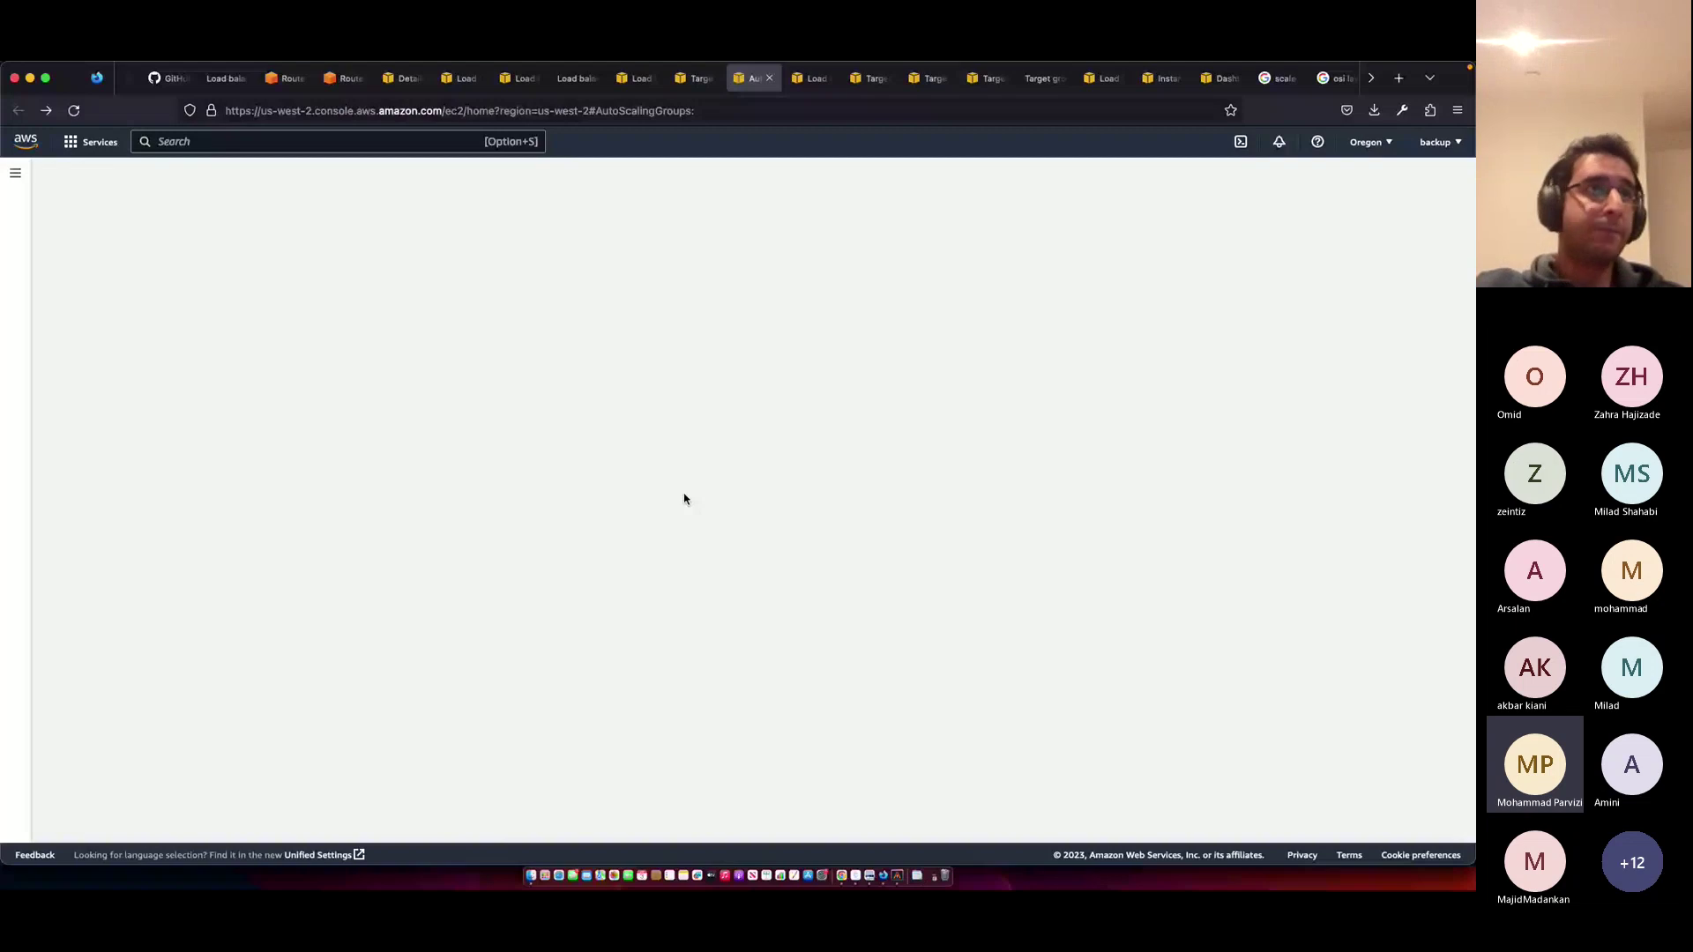
pyautogui.hotkey('ctrl', 'shift', 'Tab')
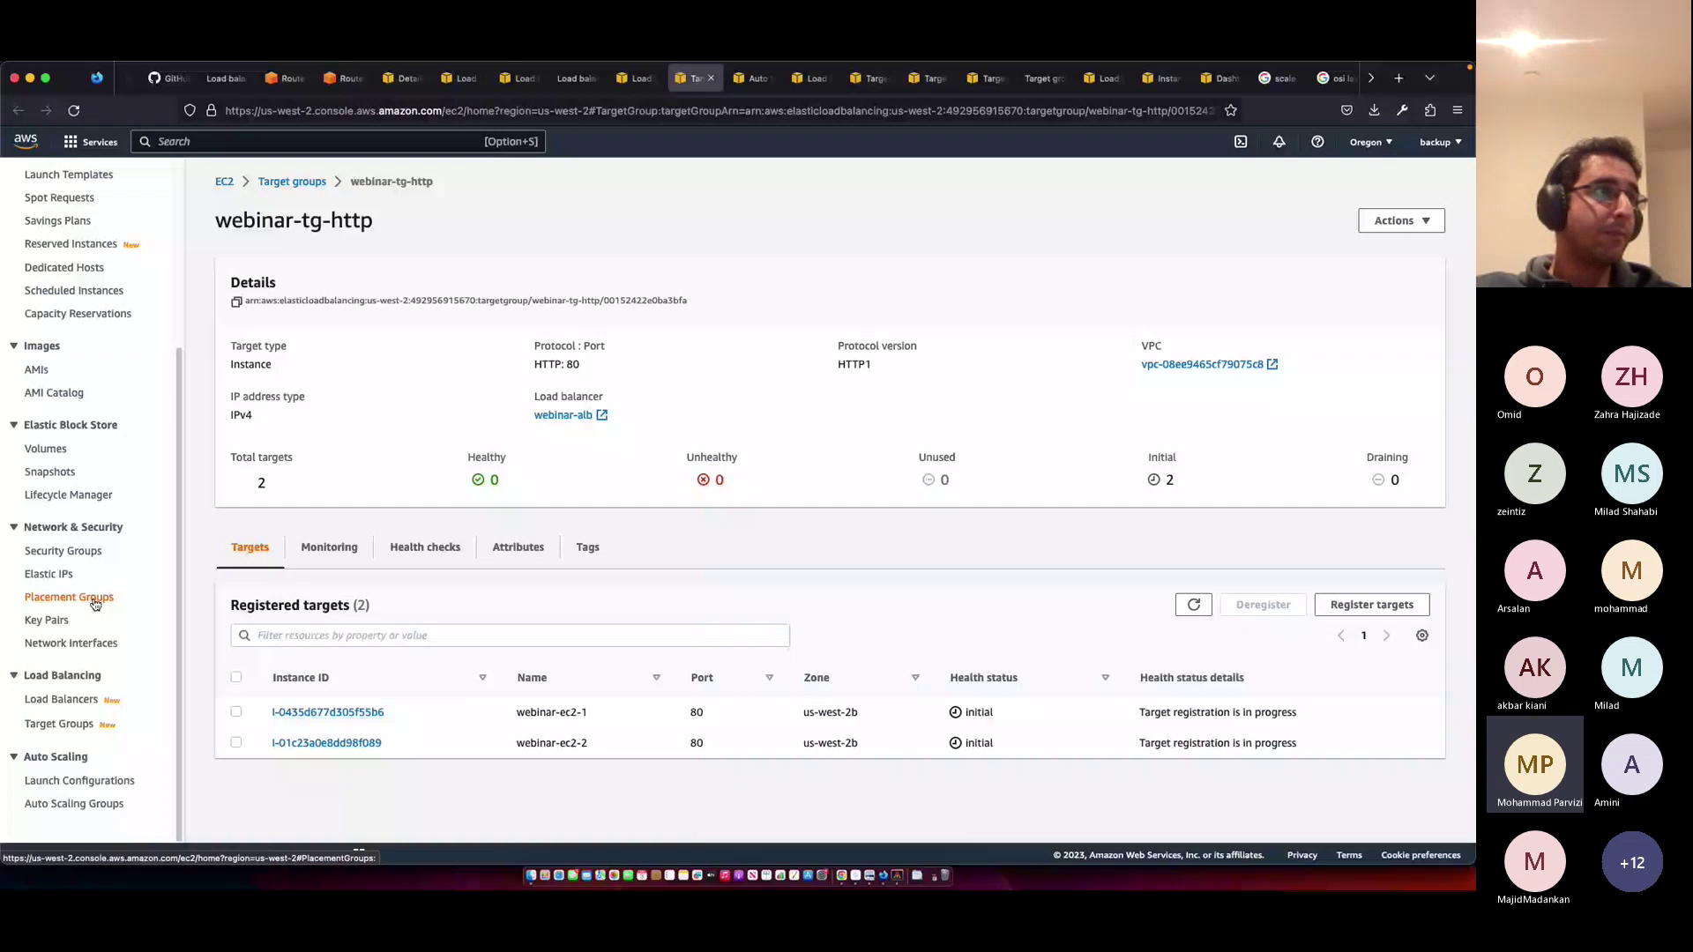
# - Read through the ALB module's main.tf on GitHub and return to the terraform-aws-load-balancer repository page
pyautogui.scroll(2, 95, 604)
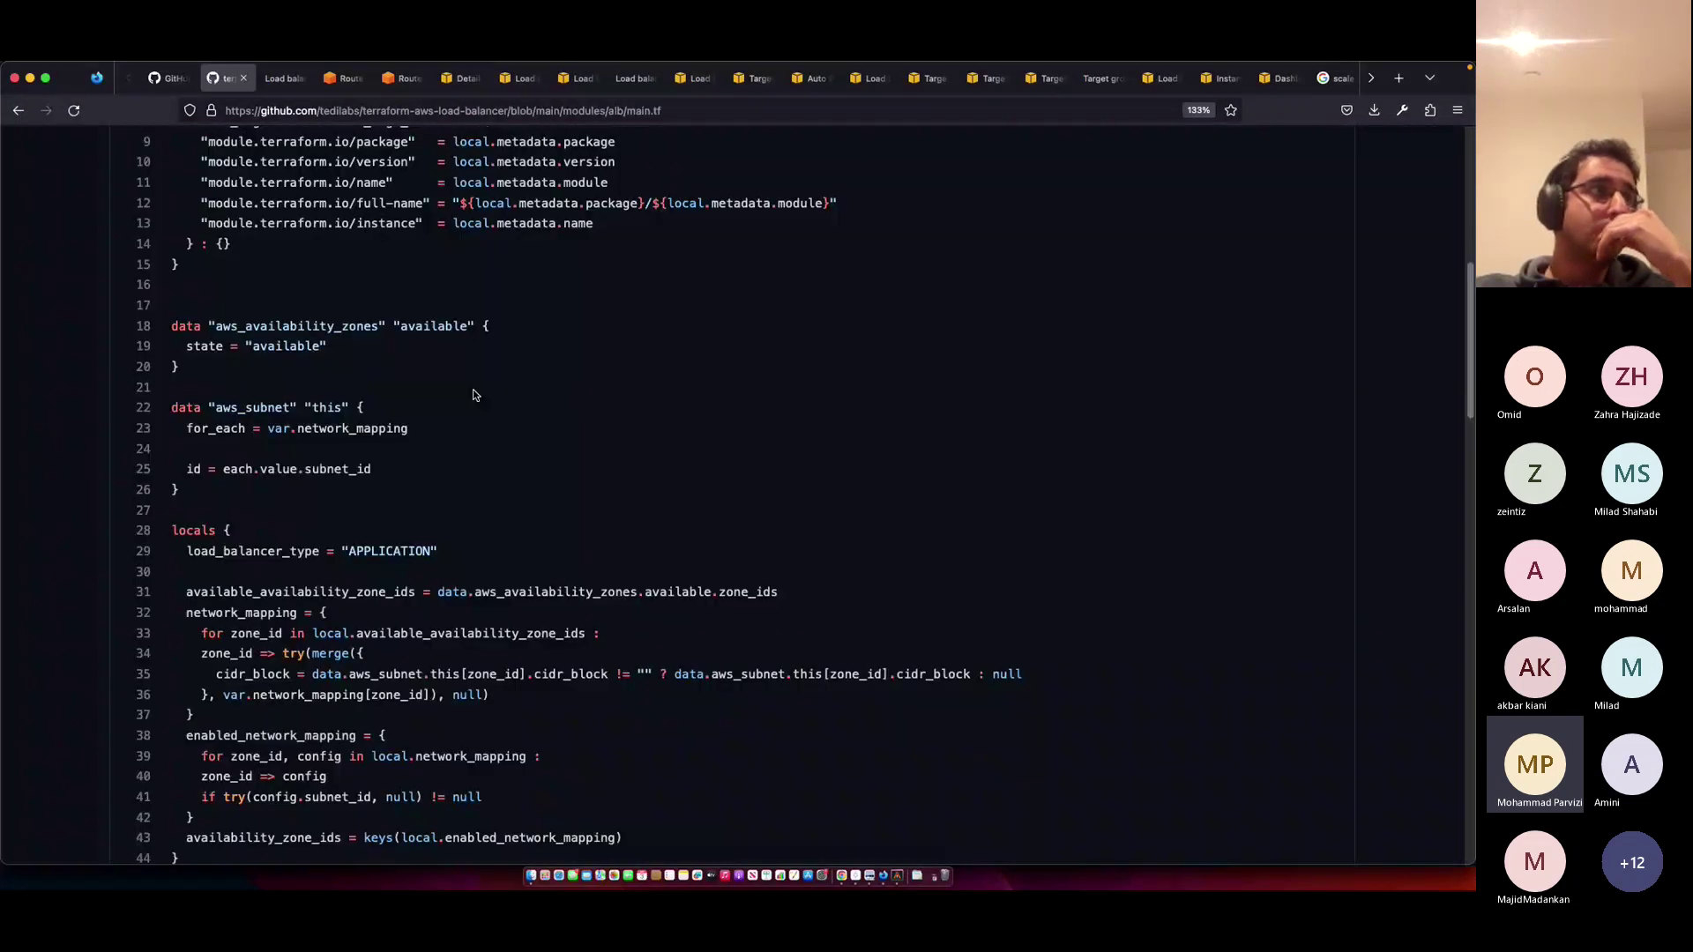
pyautogui.scroll(-15, 473, 395)
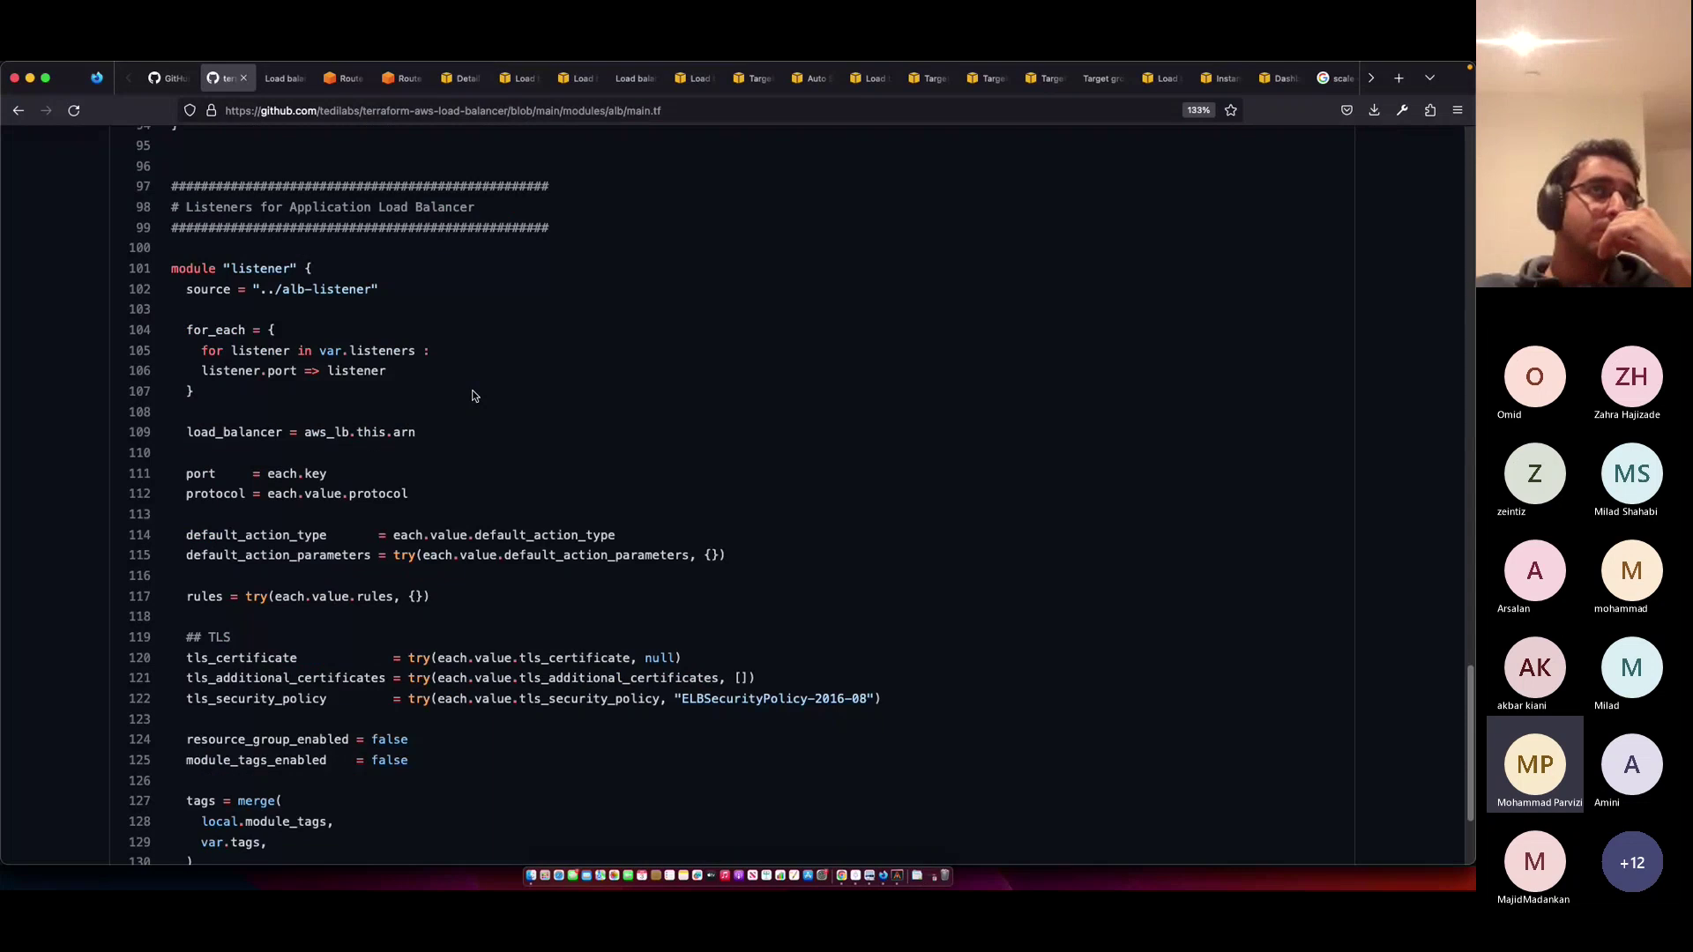
pyautogui.scroll(-5, 469, 392)
pyautogui.press('super+bracketleft')
pyautogui.press('super+bracketleft')
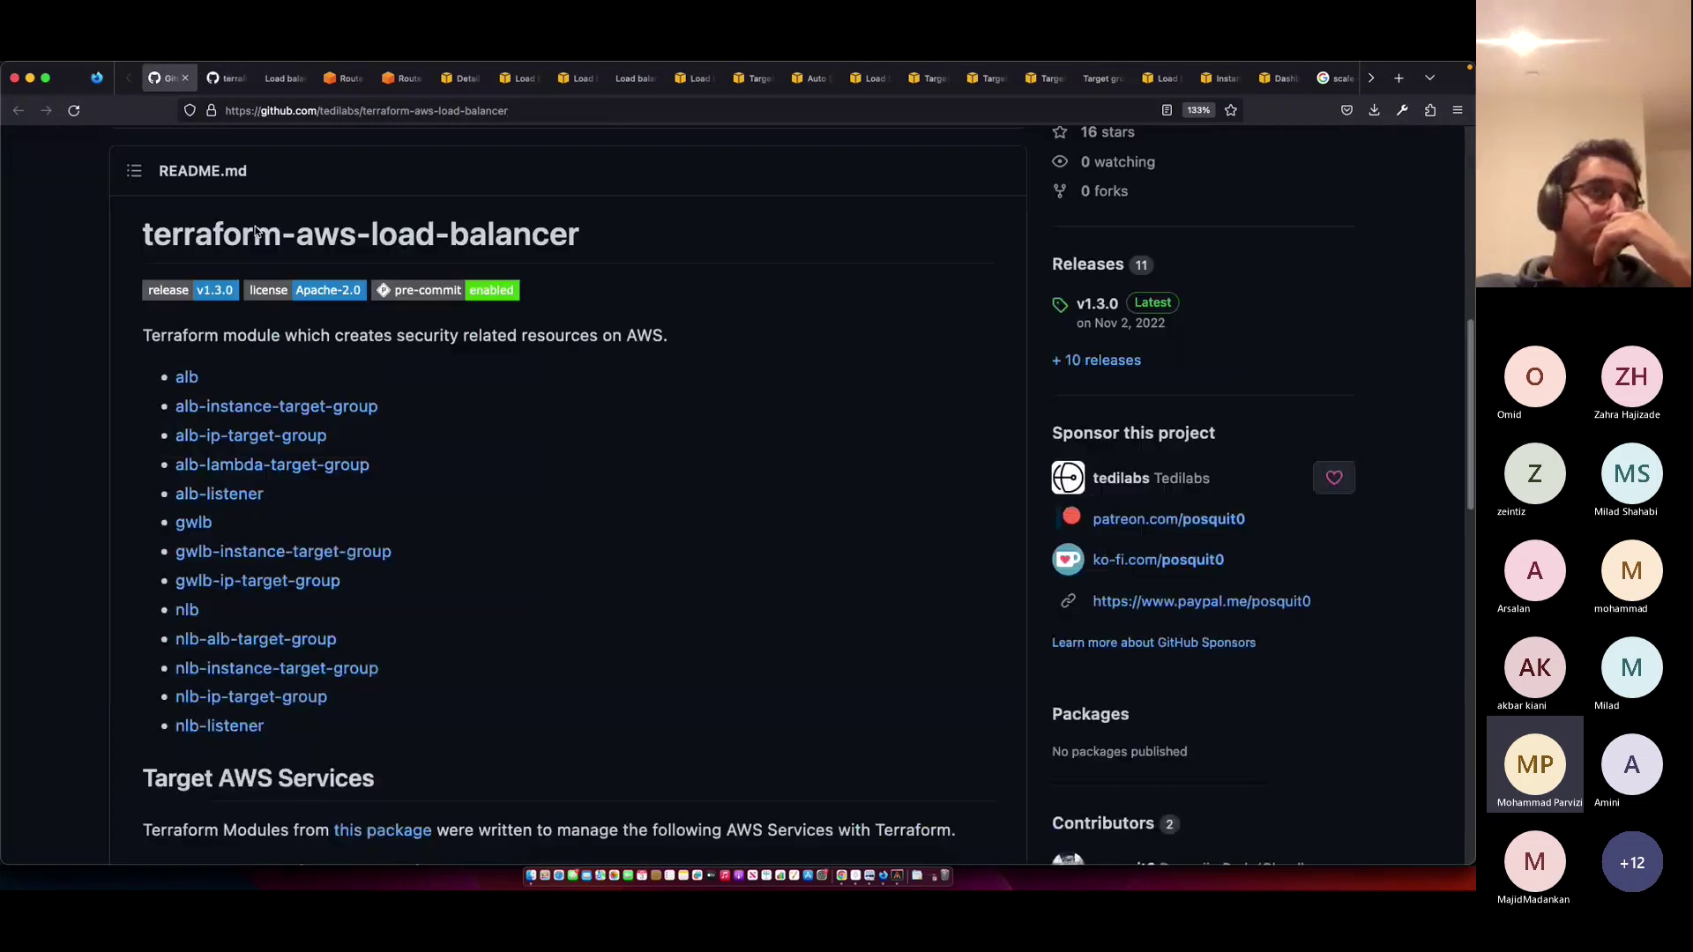
# - Search the web for "aws alb terraform example"
pyautogui.scroll(10, 256, 232)
pyautogui.click(342, 111)
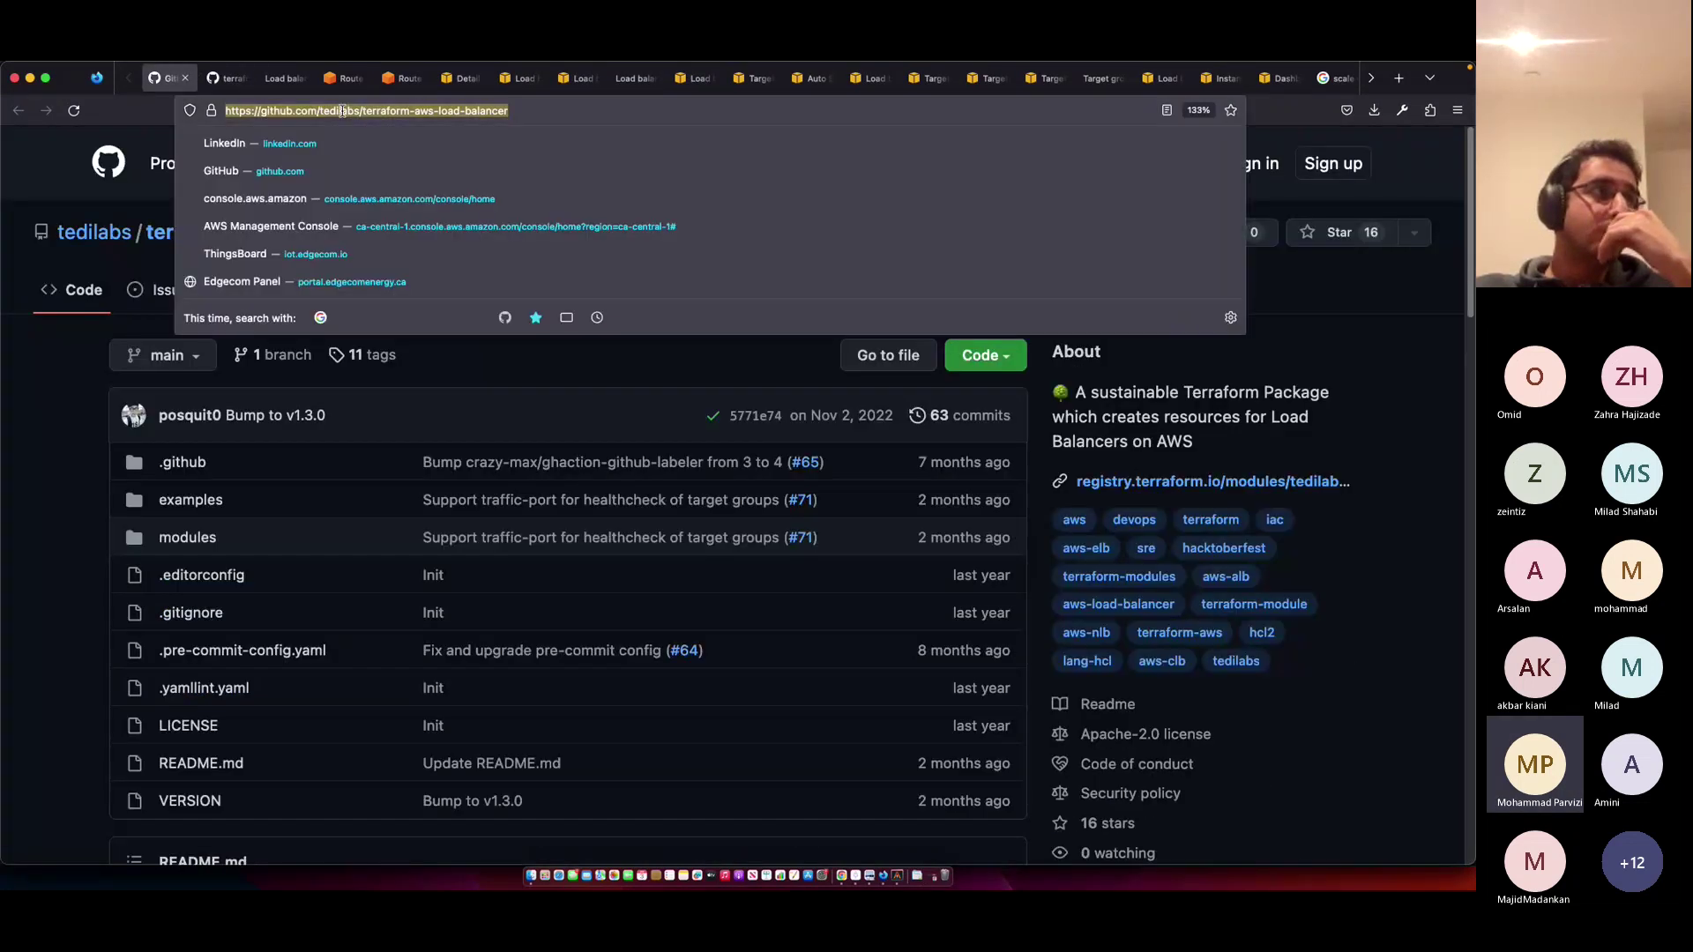
pyautogui.write('aws alb terraform ex')
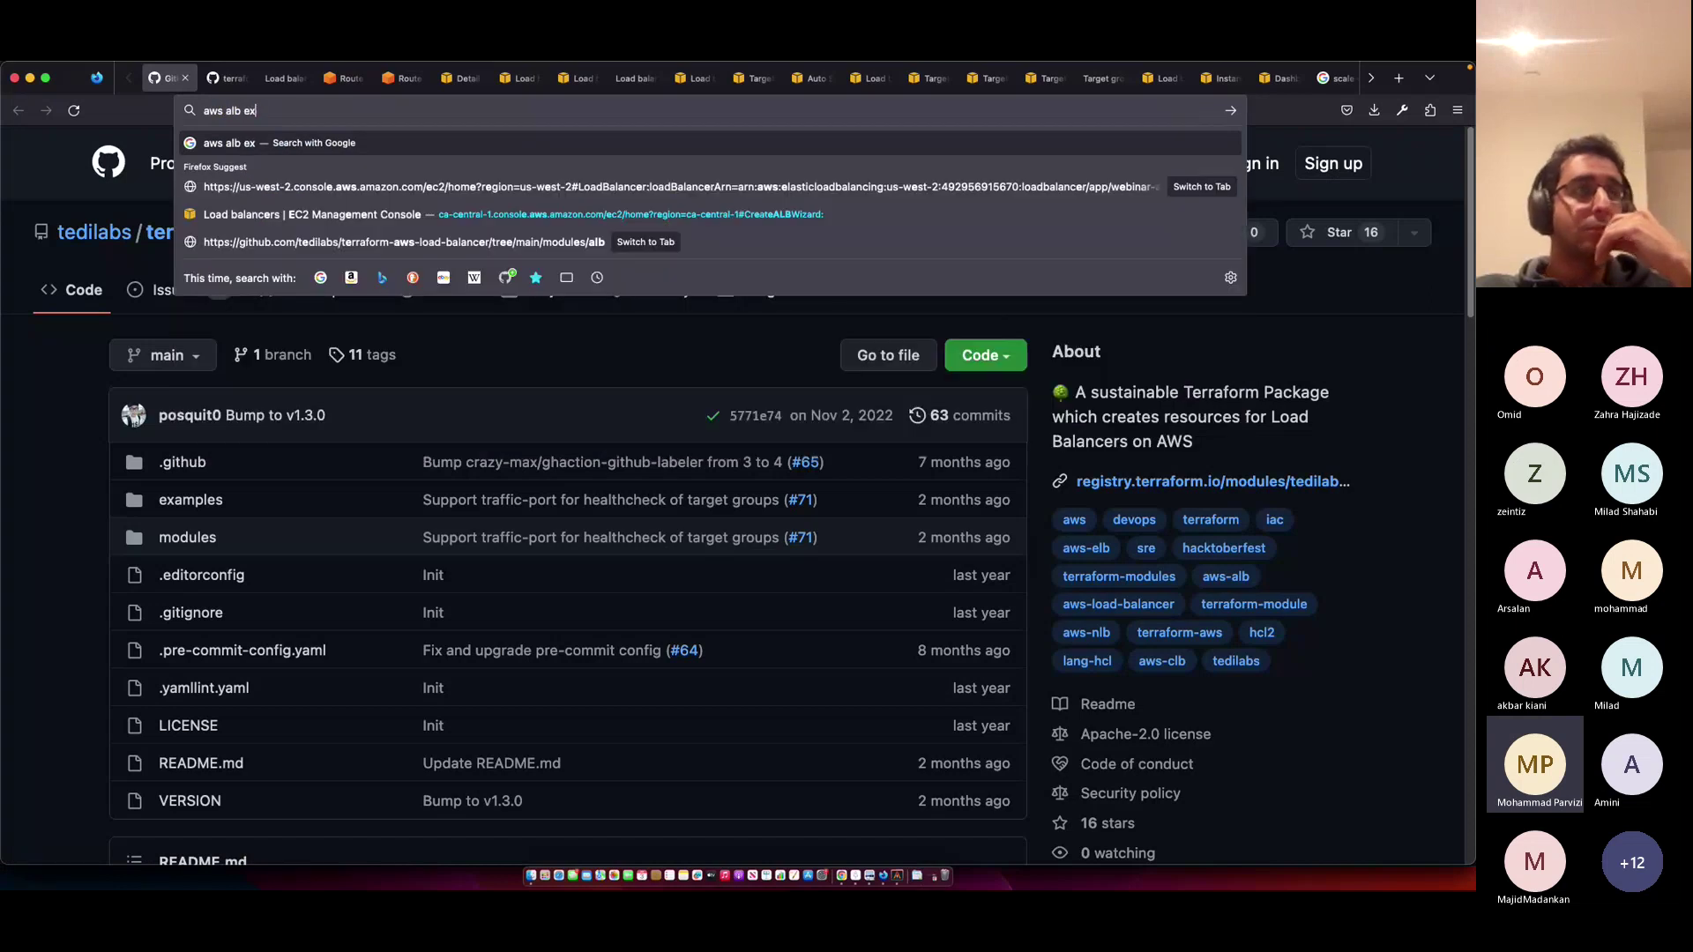
pyautogui.write('amp')
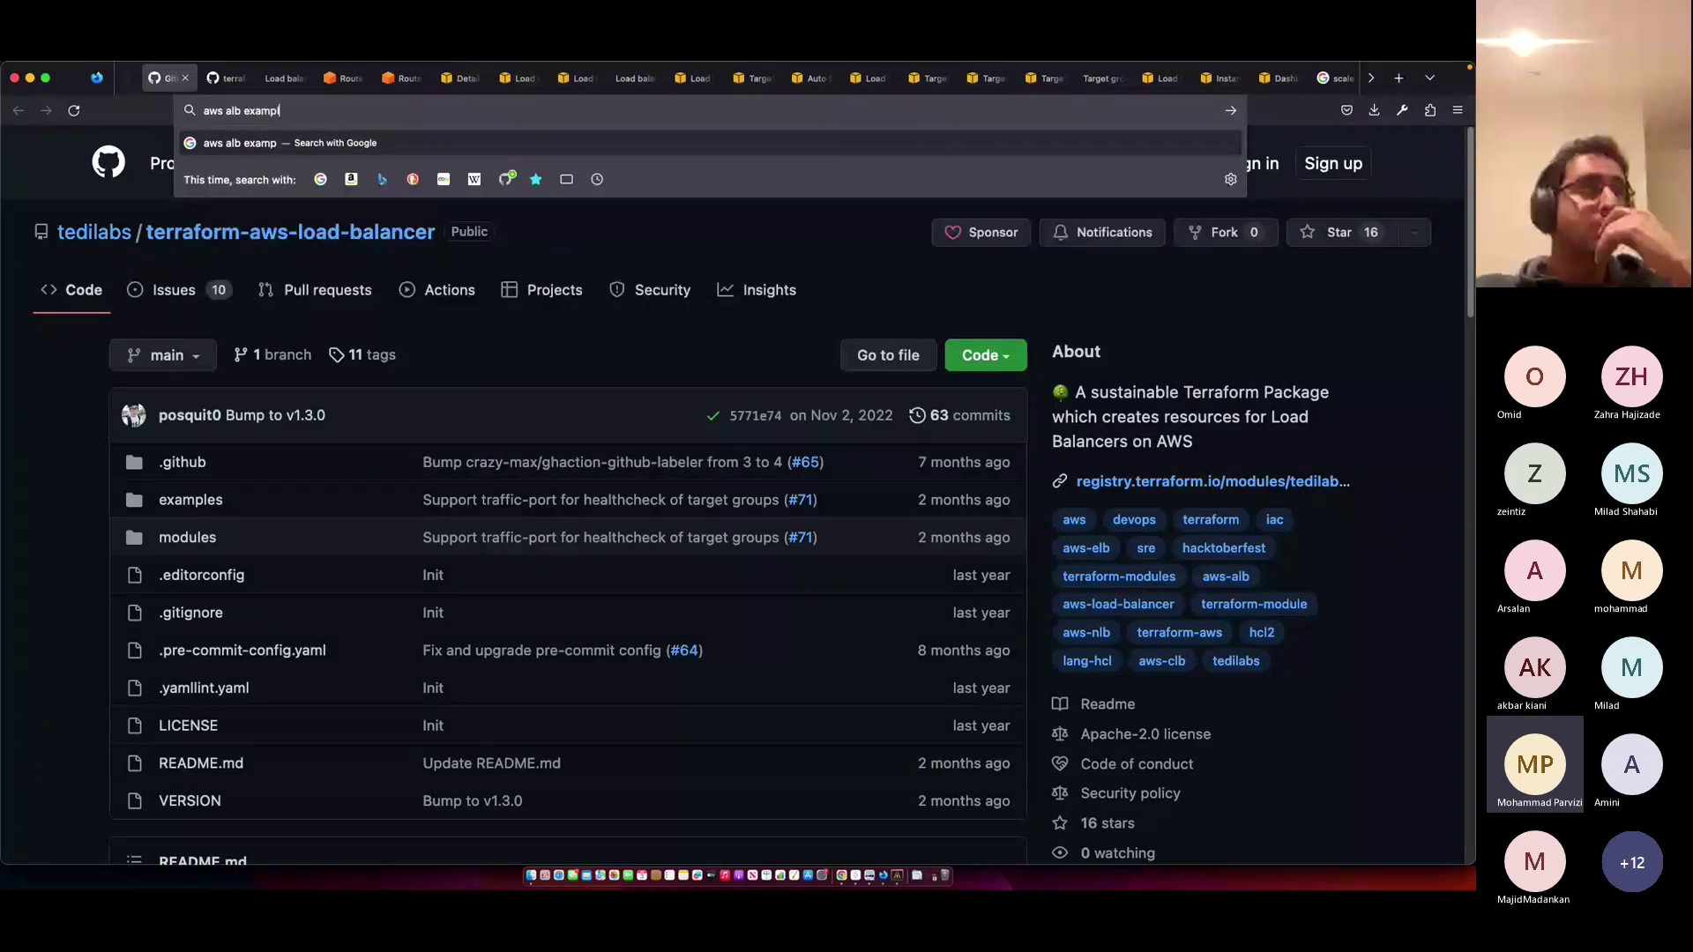
pyautogui.write('le')
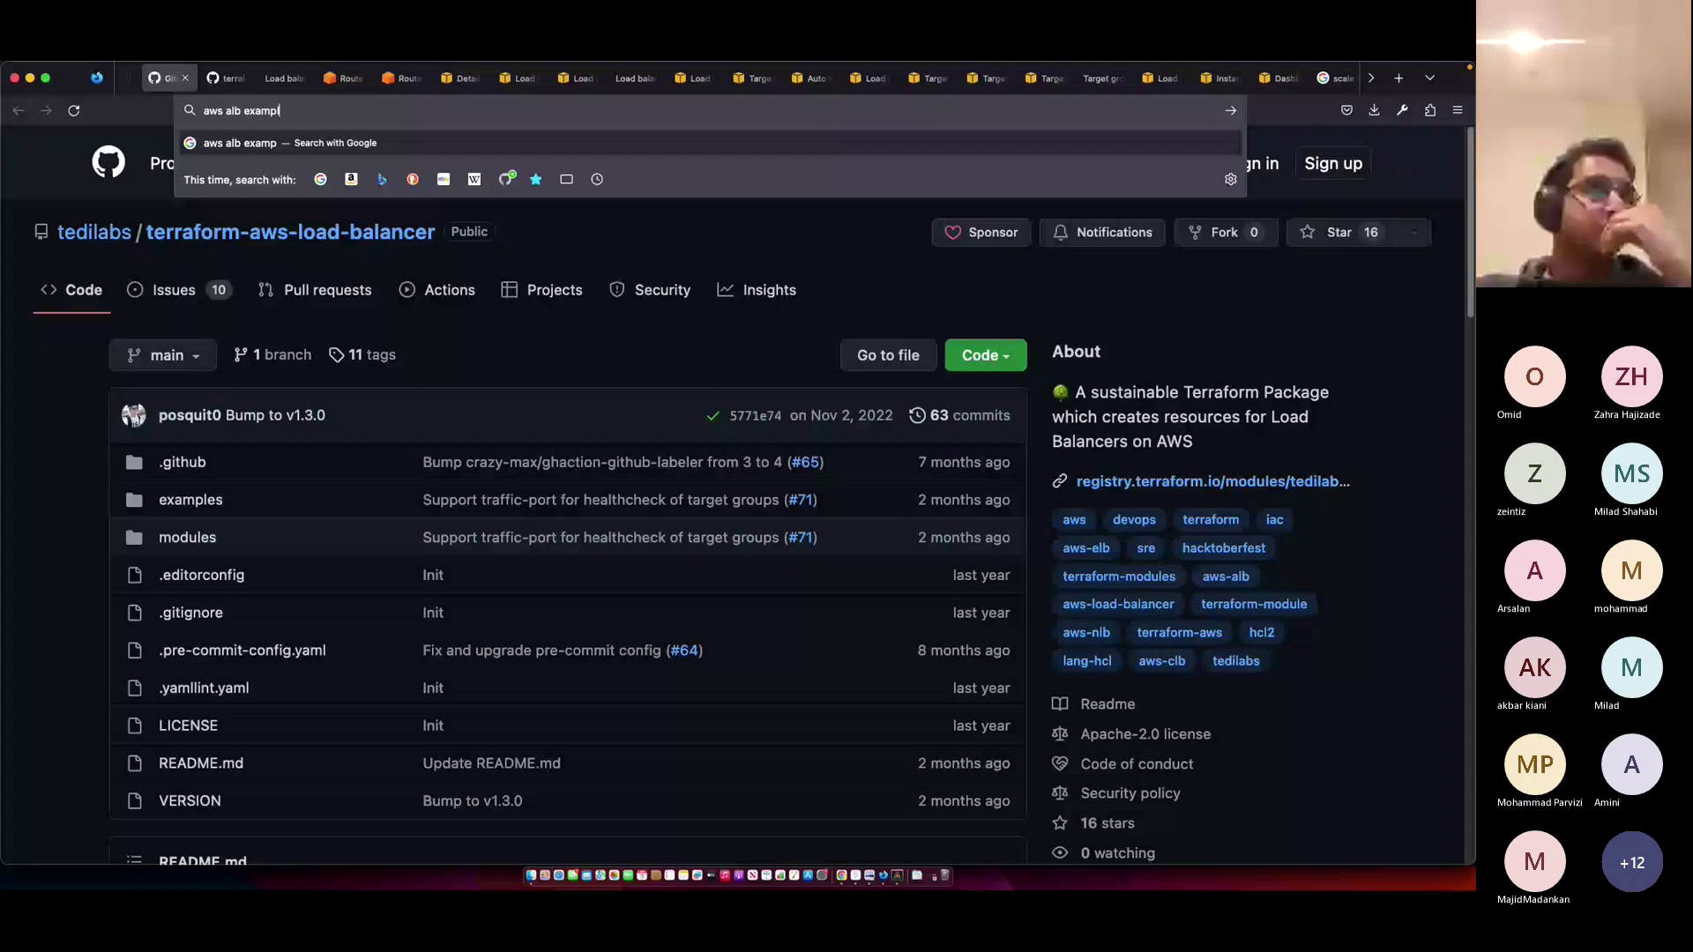
pyautogui.hotkey('alt', 'Left')
pyautogui.write('terraform')
pyautogui.press('Return')
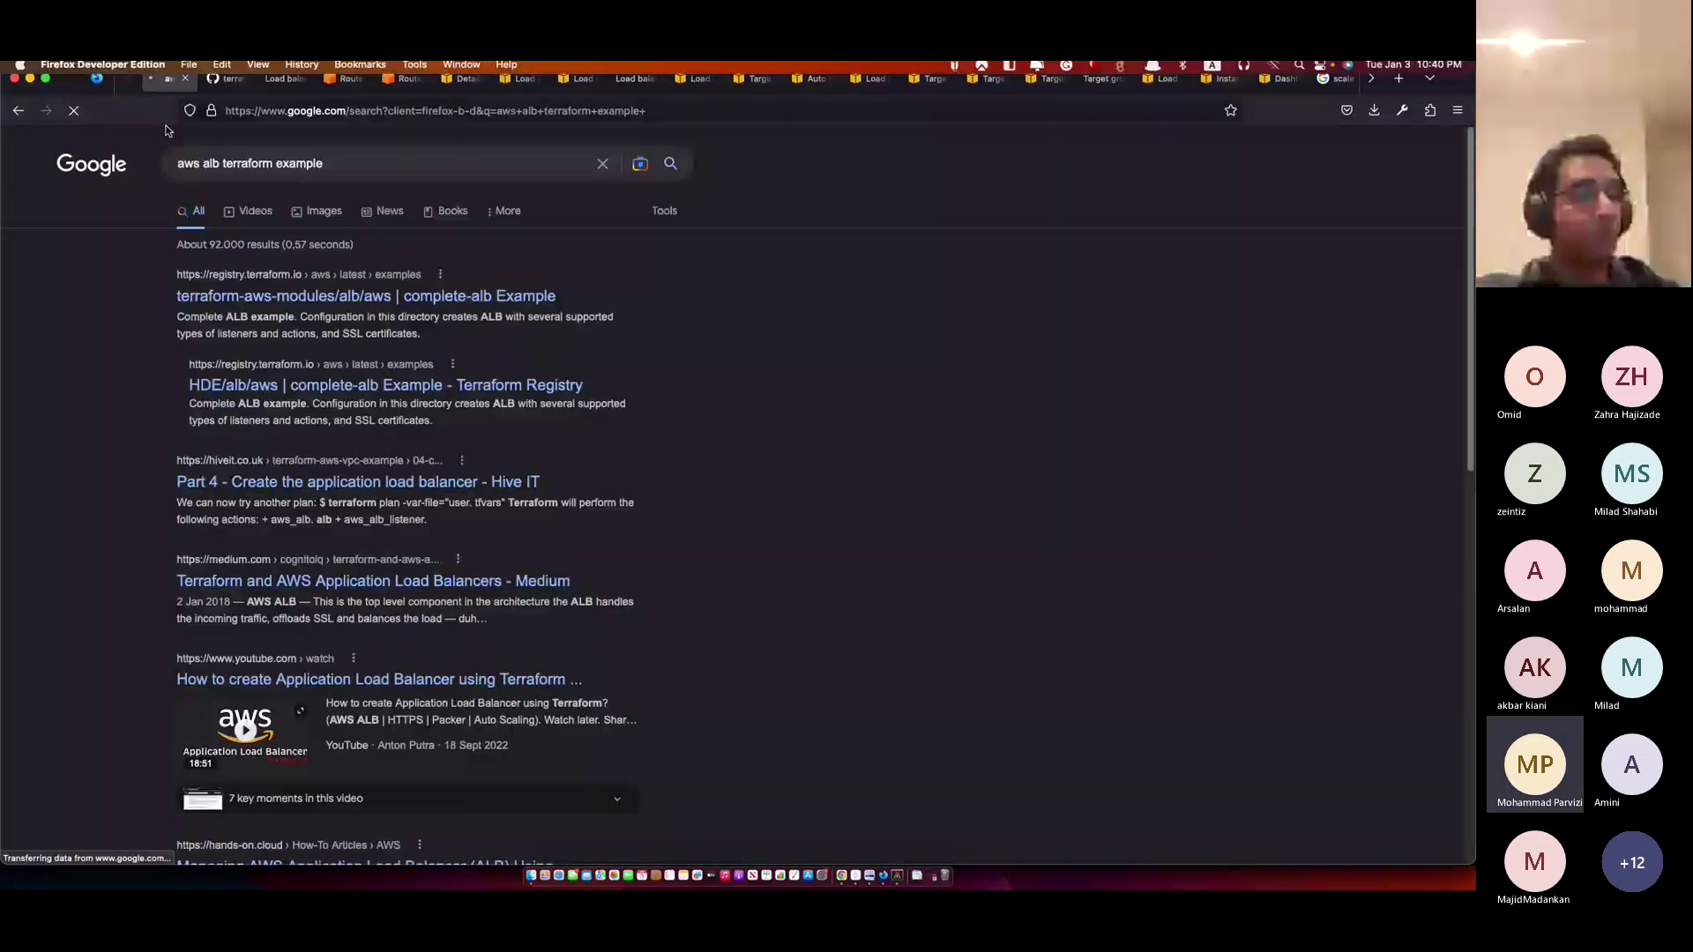
# - Open the terraform-aws-modules complete-alb example from the search results and read its main.tf source on GitHub
pyautogui.keyDown('super'); pyautogui.click(367, 297); pyautogui.keyUp('super')
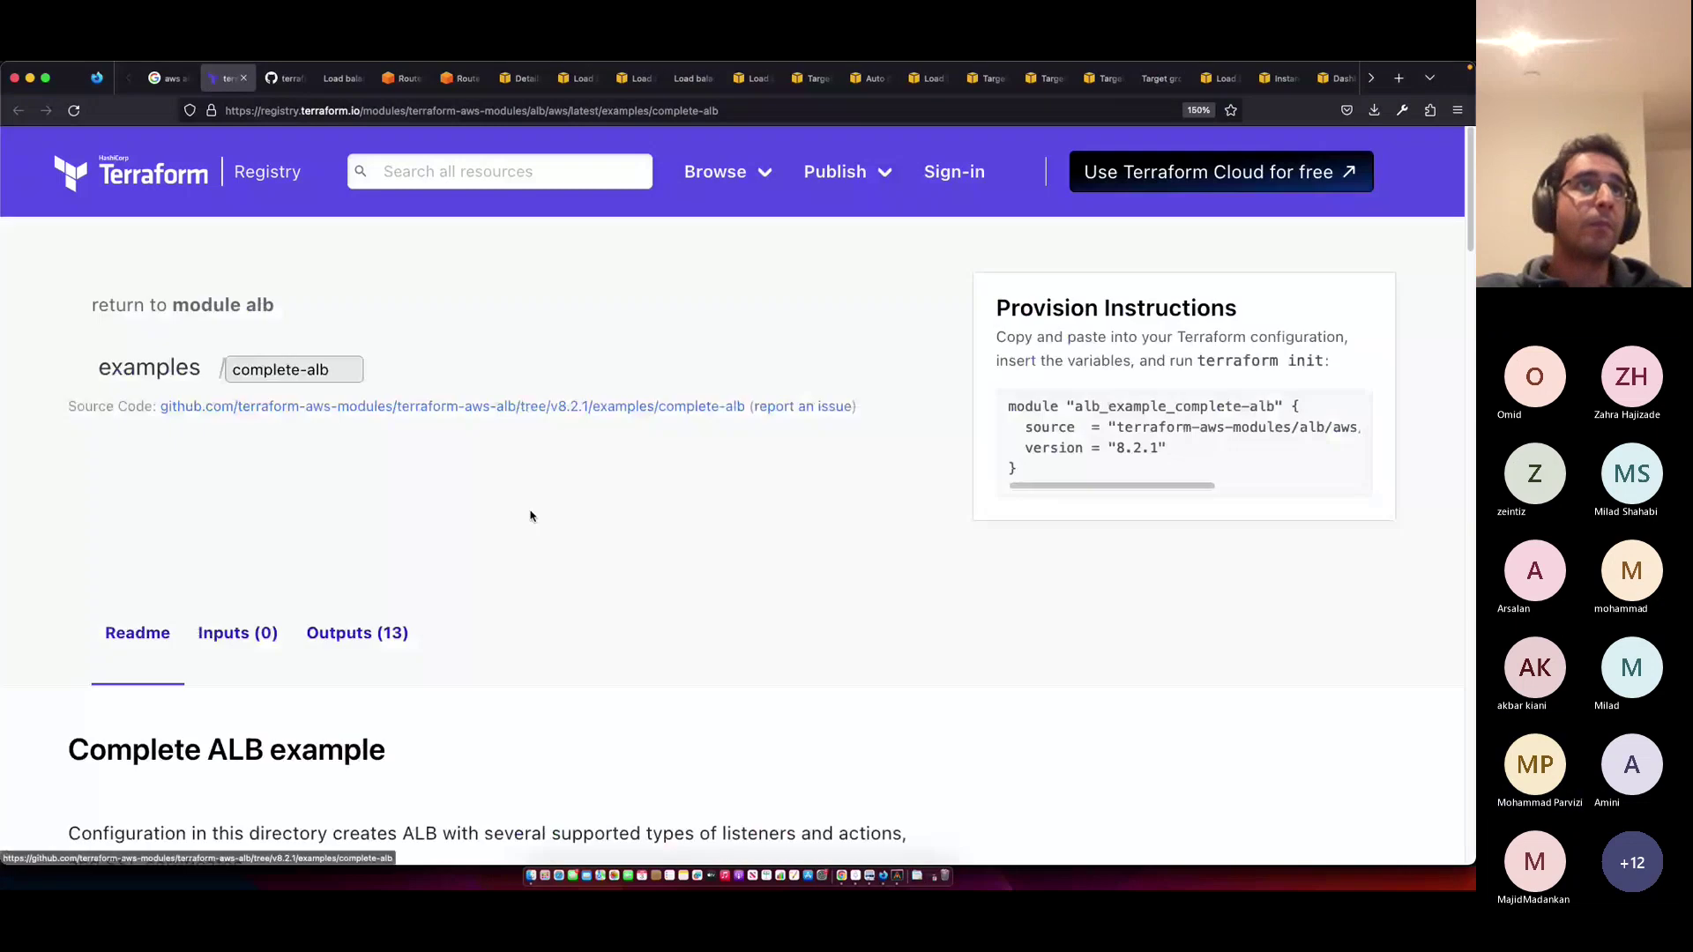
pyautogui.click(472, 406)
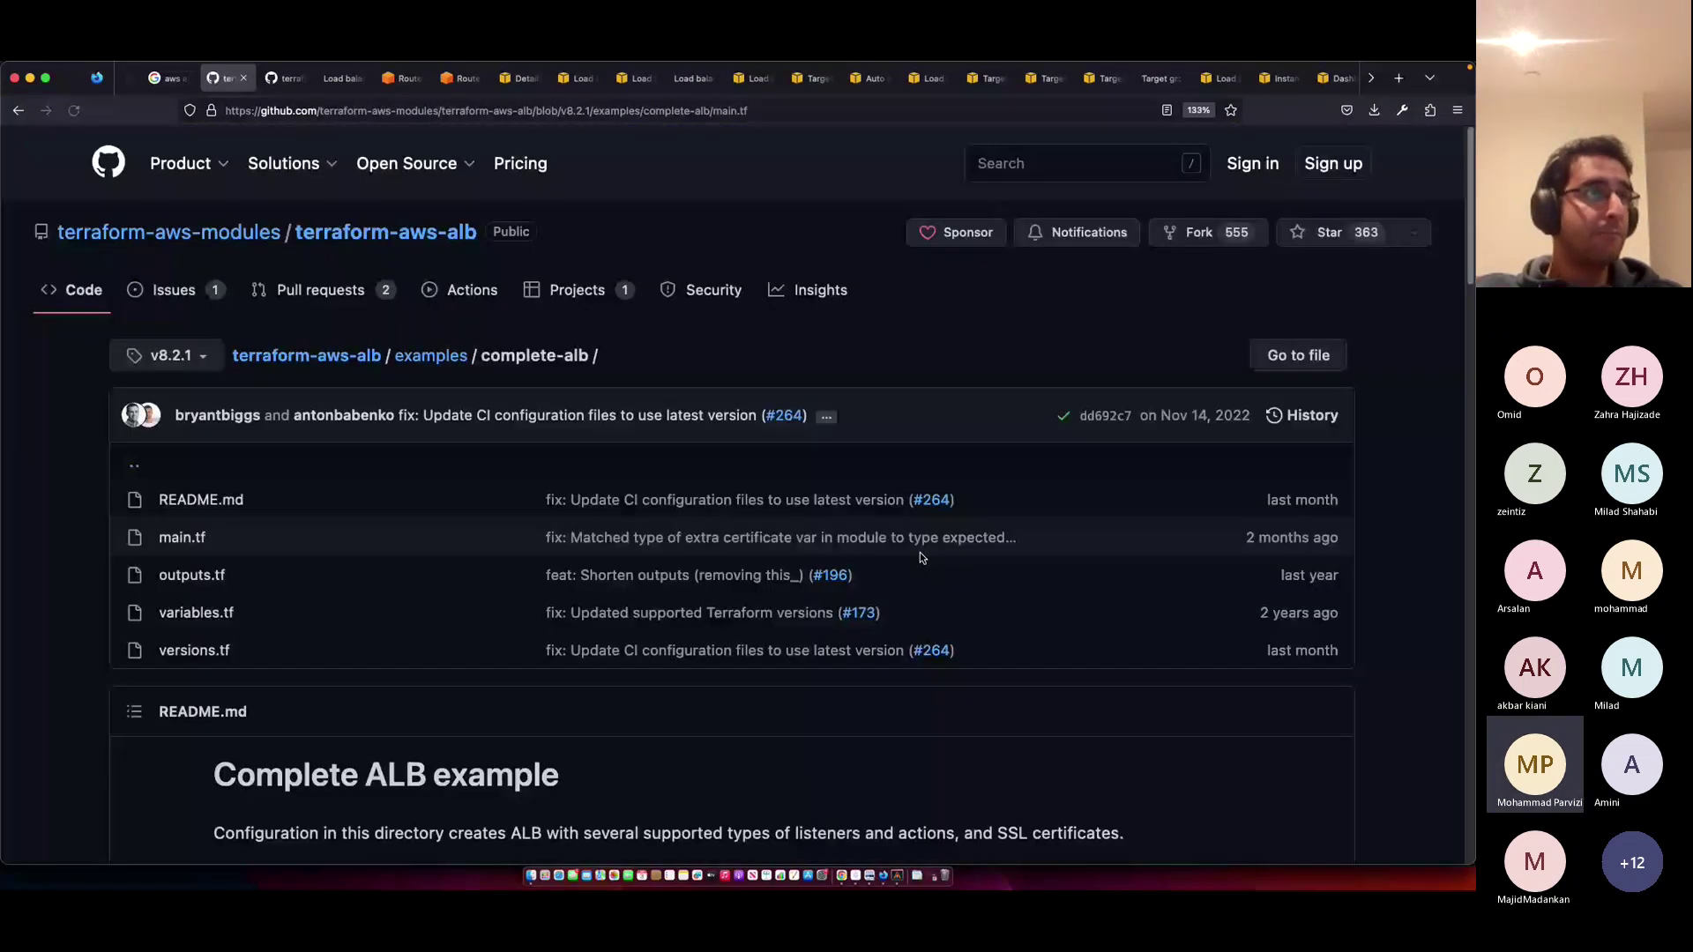
pyautogui.click(917, 547)
pyautogui.scroll(-5, 870, 544)
pyautogui.scroll(-2, 871, 544)
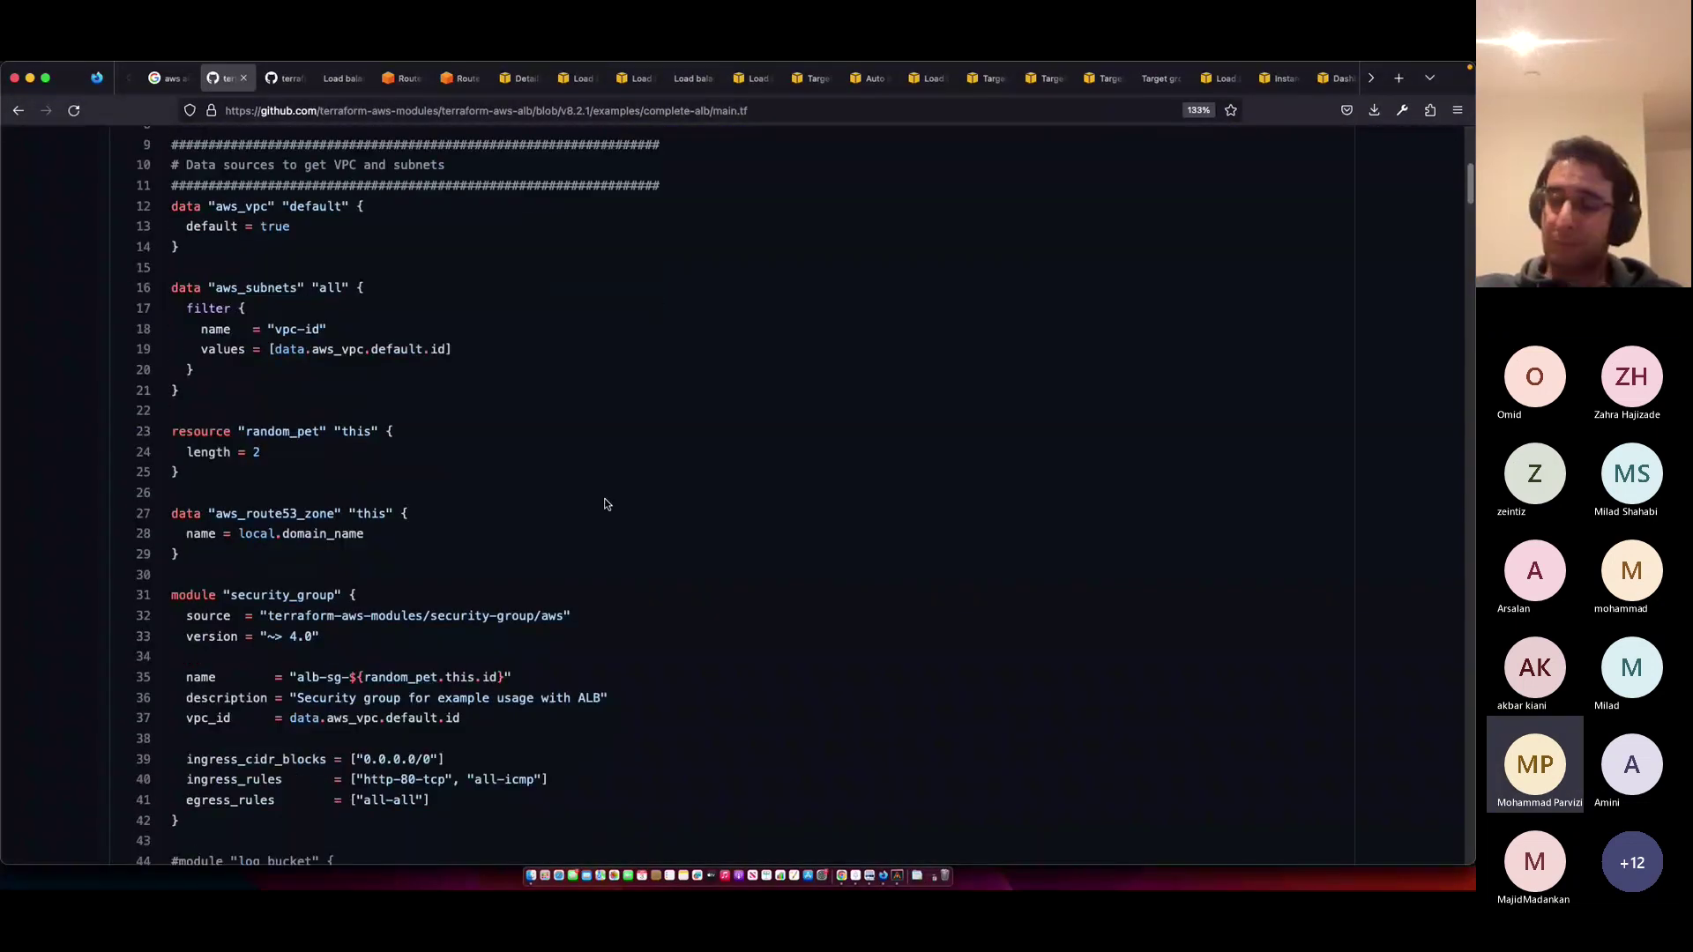
# - Examine the VPC and subnet data sources and the security group, certificate and Cognito blocks in the complete-alb main.tf
pyautogui.scroll(-1, 606, 504)
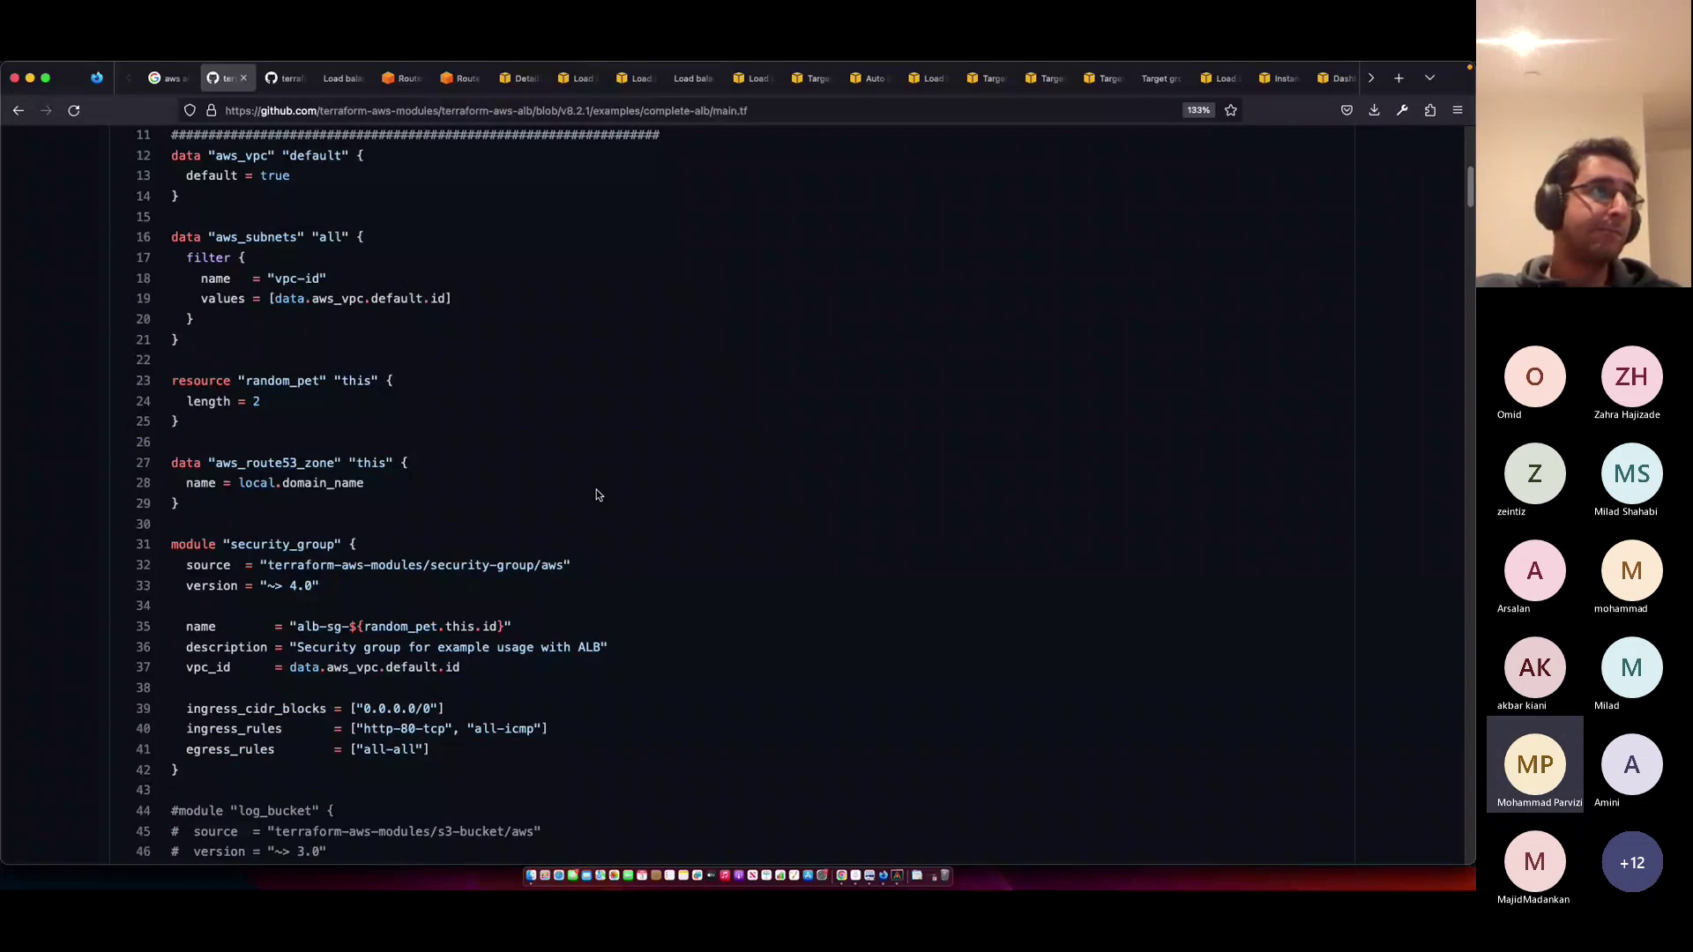
pyautogui.scroll(5, 597, 496)
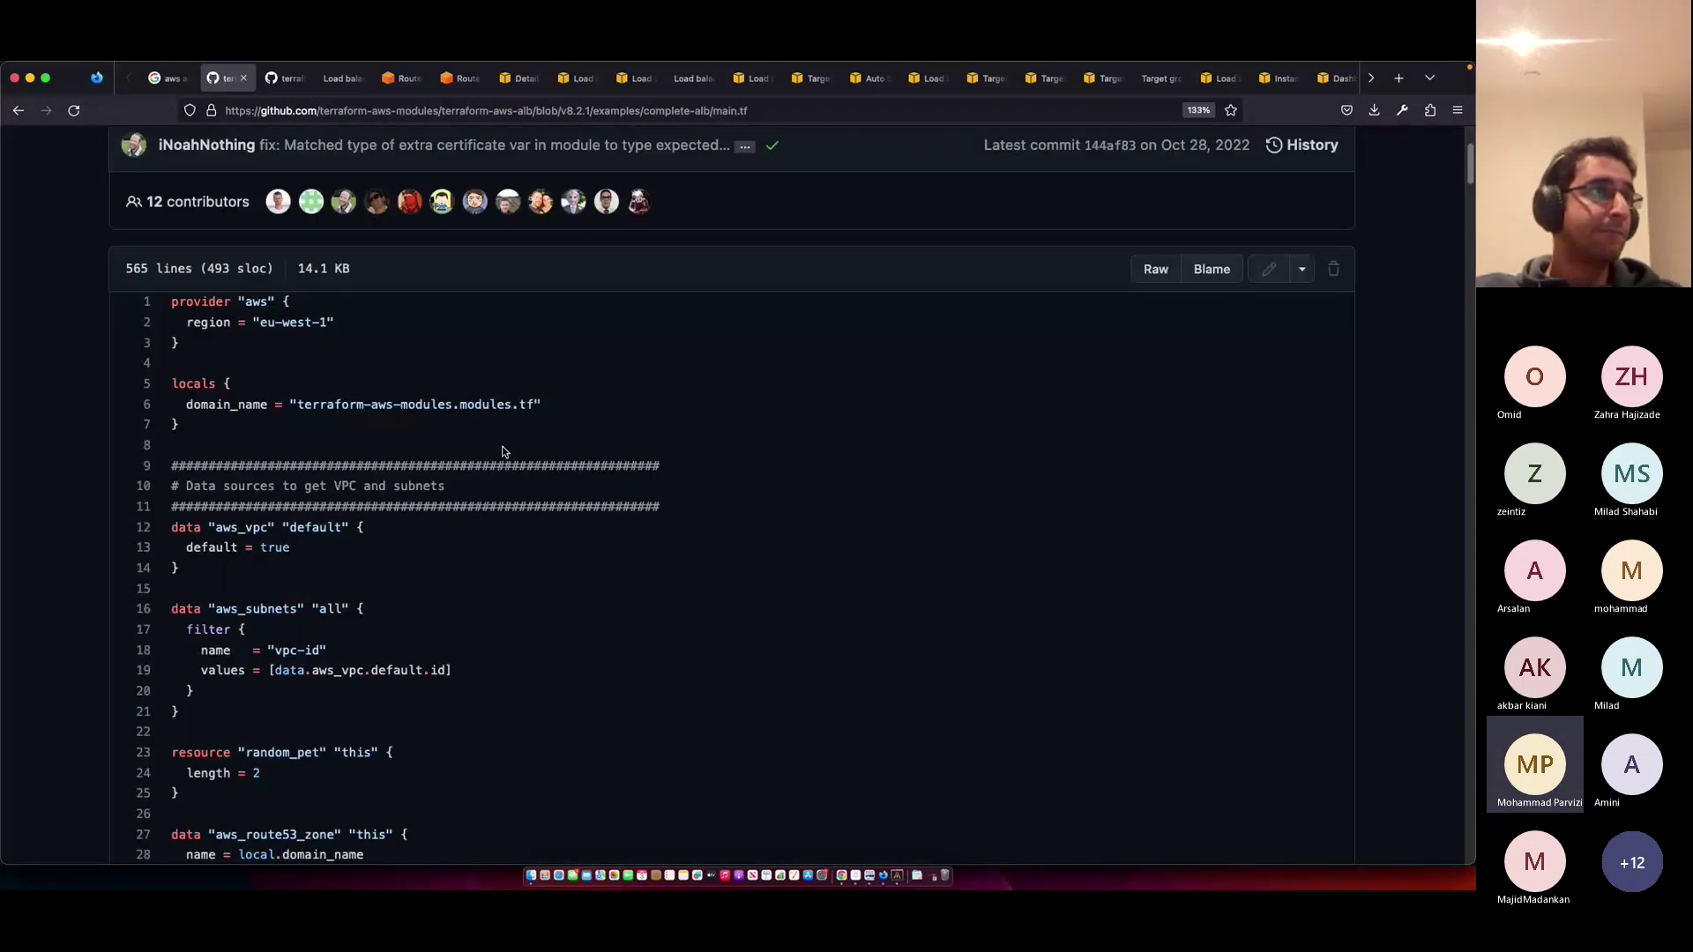
pyautogui.scroll(-1, 459, 366)
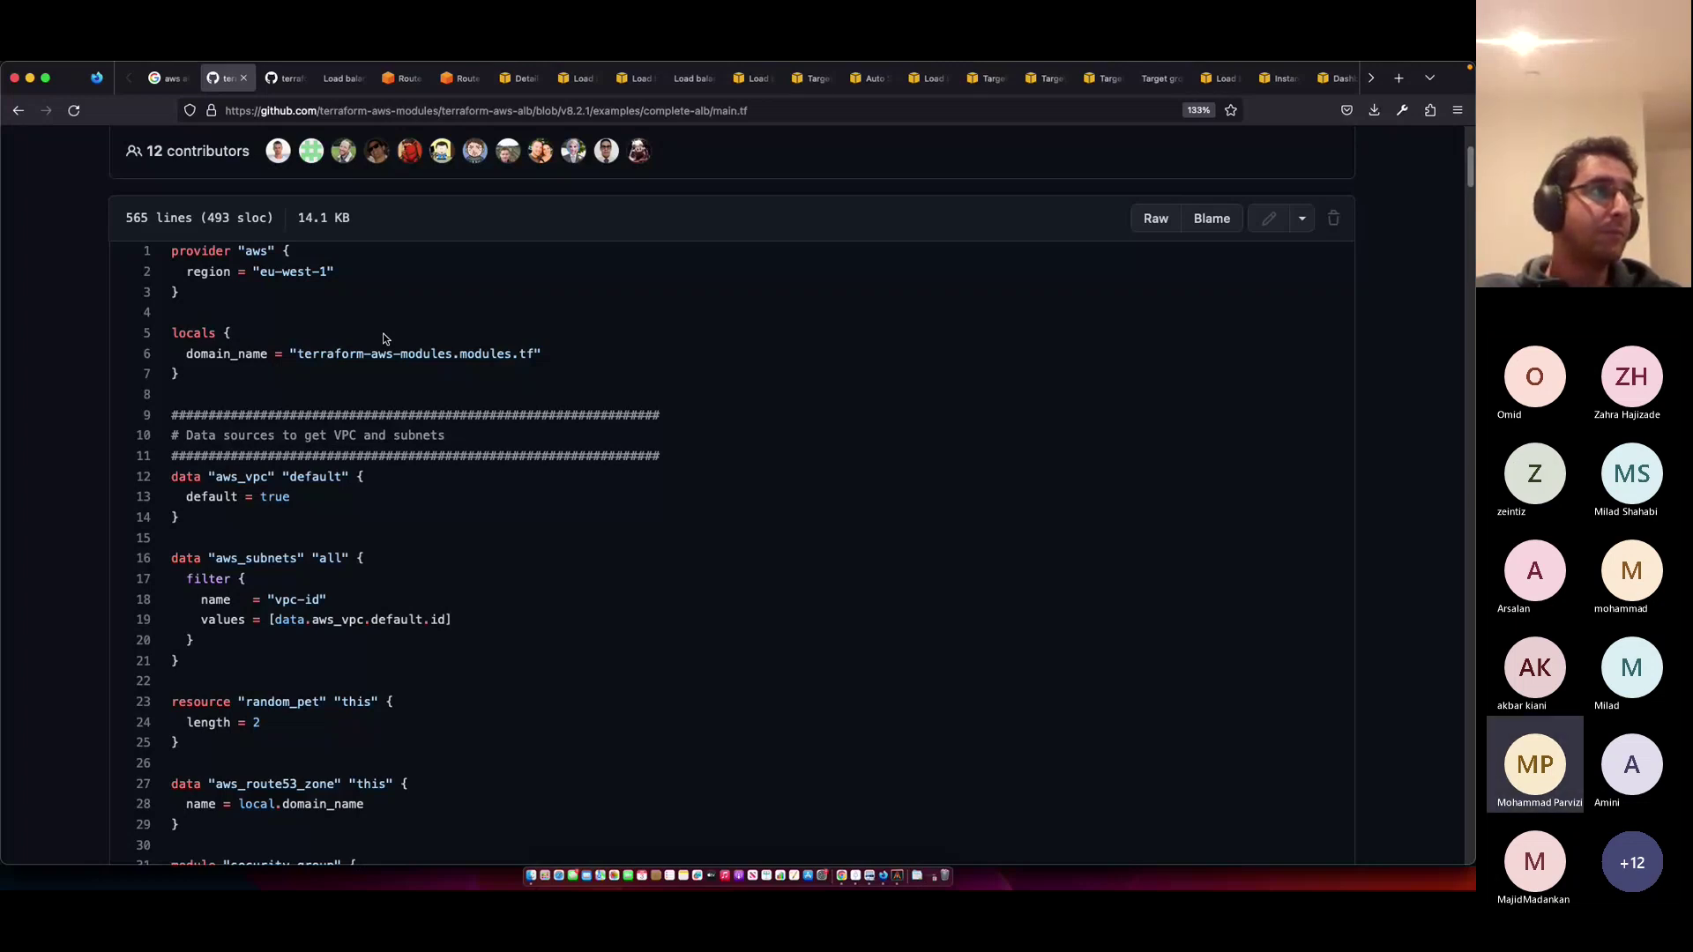
pyautogui.scroll(-7, 385, 338)
pyautogui.doubleClick(265, 443)
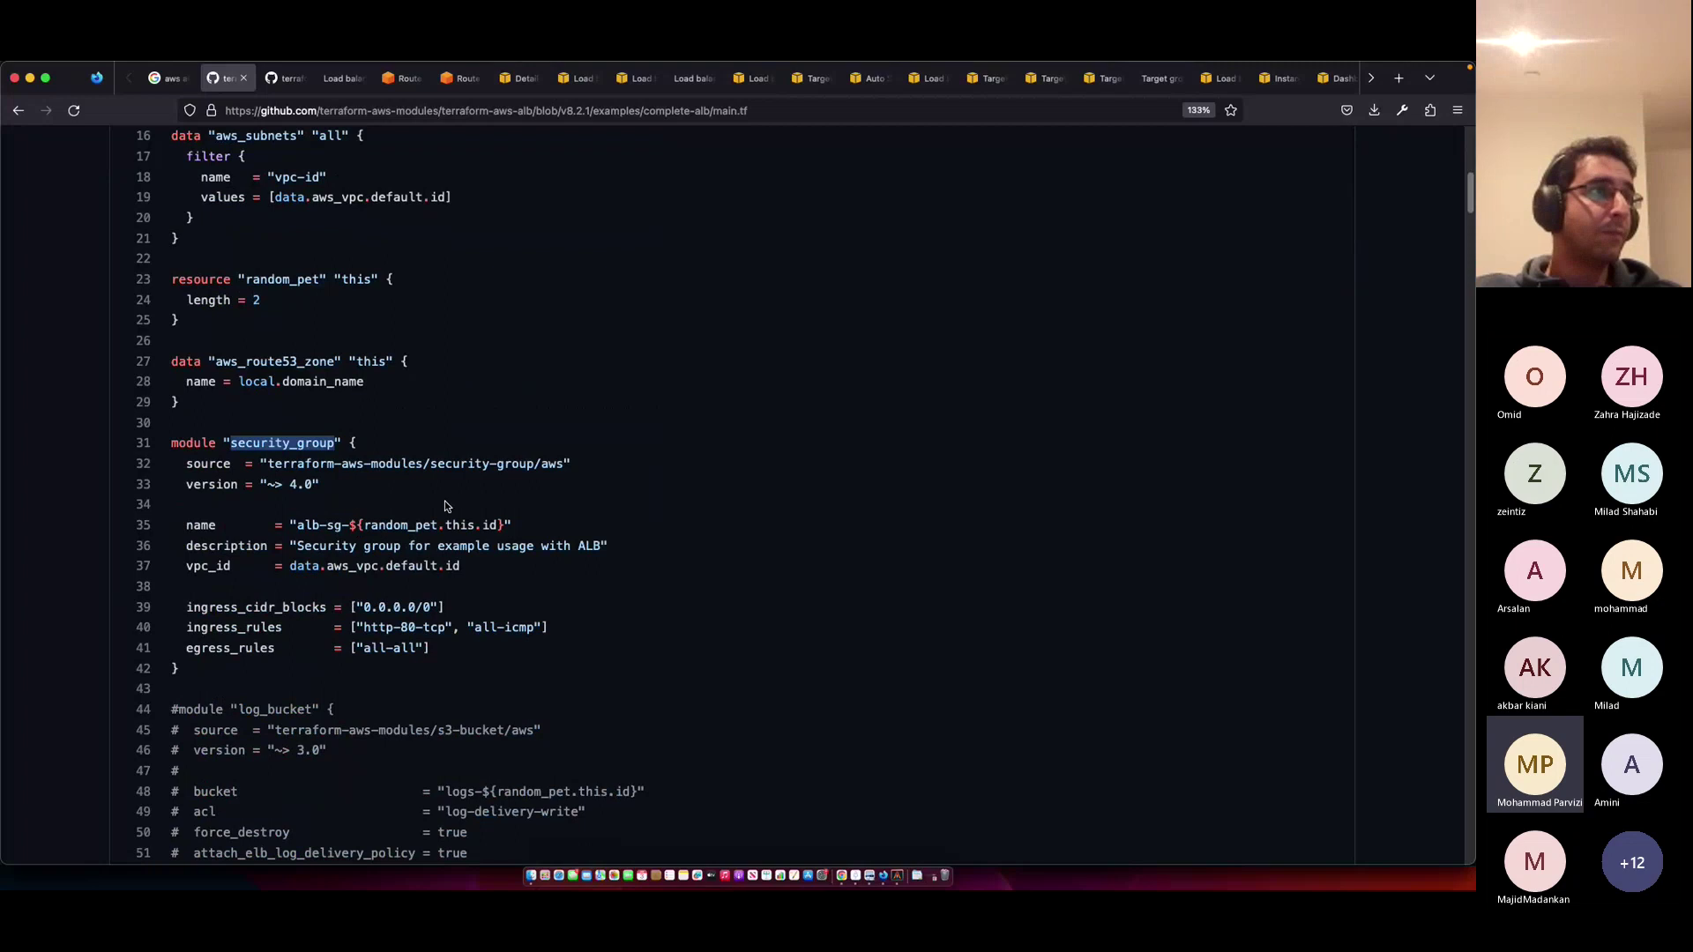
pyautogui.scroll(-3, 445, 506)
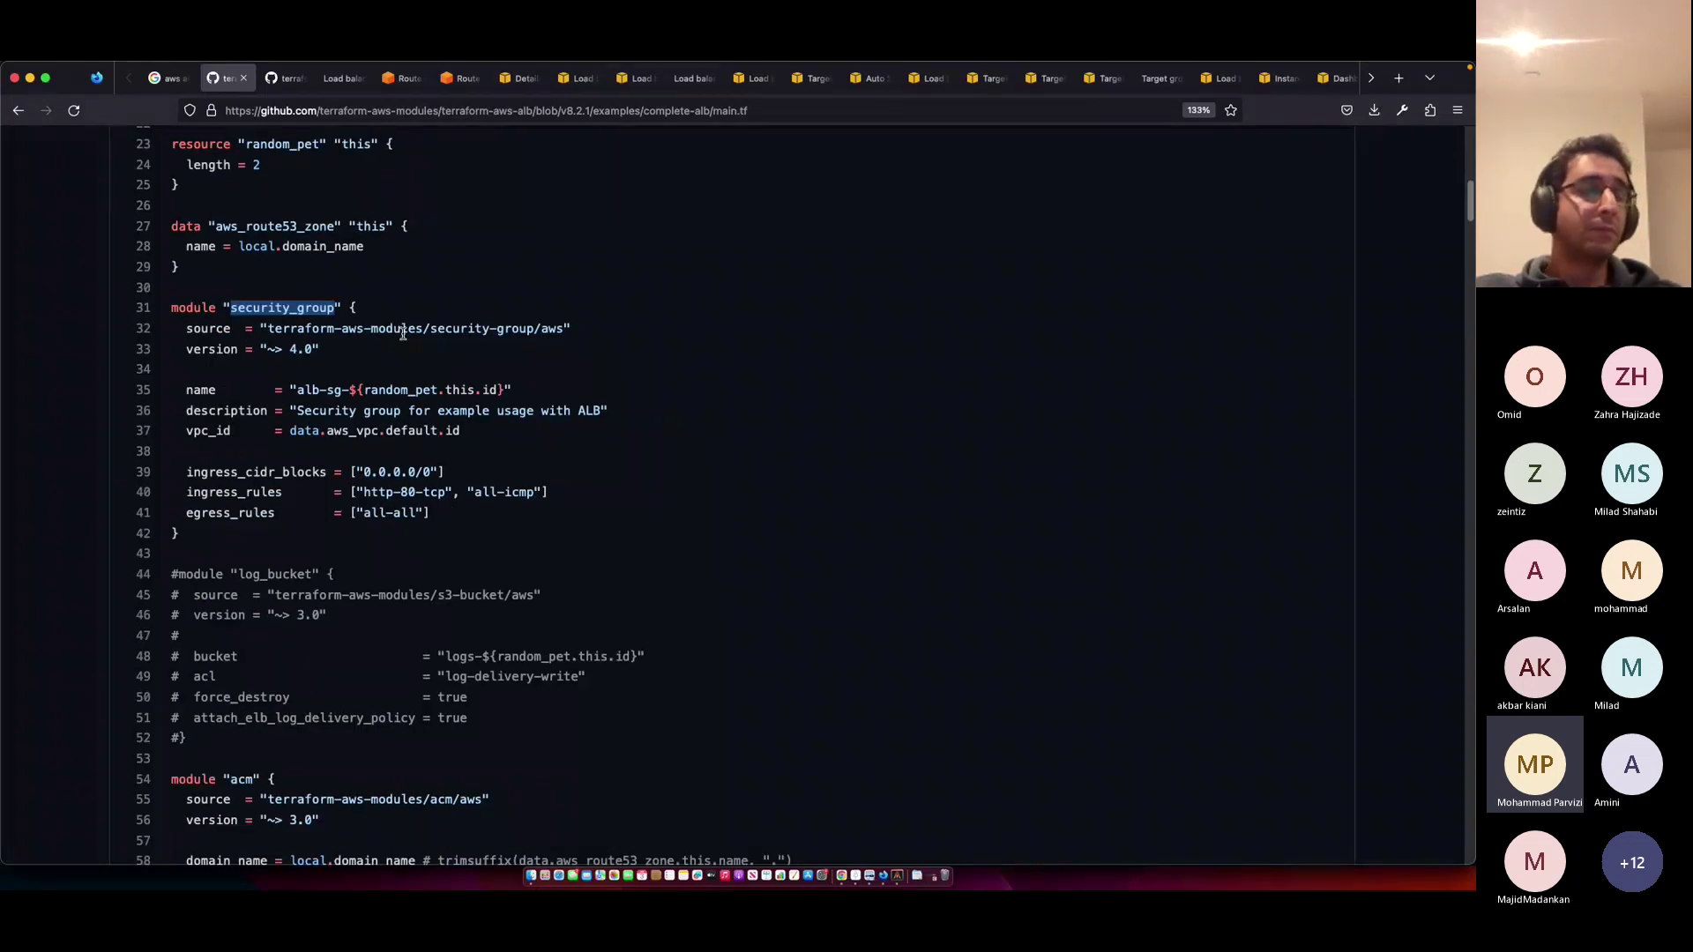
pyautogui.scroll(-7, 403, 333)
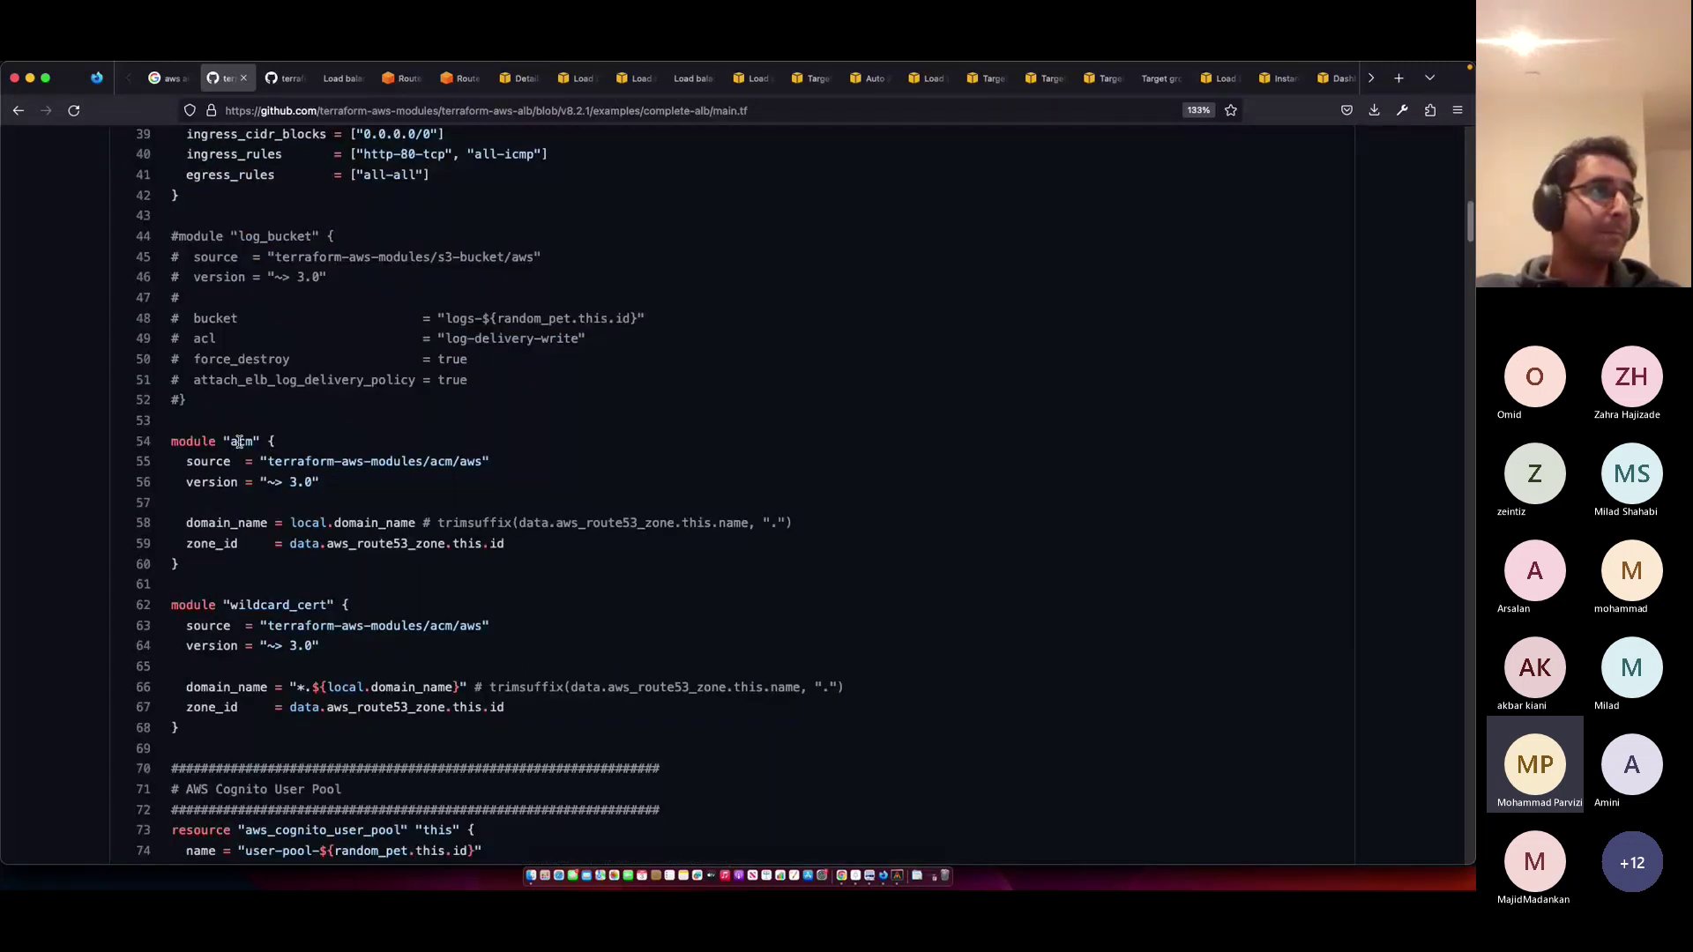
pyautogui.scroll(-4, 336, 509)
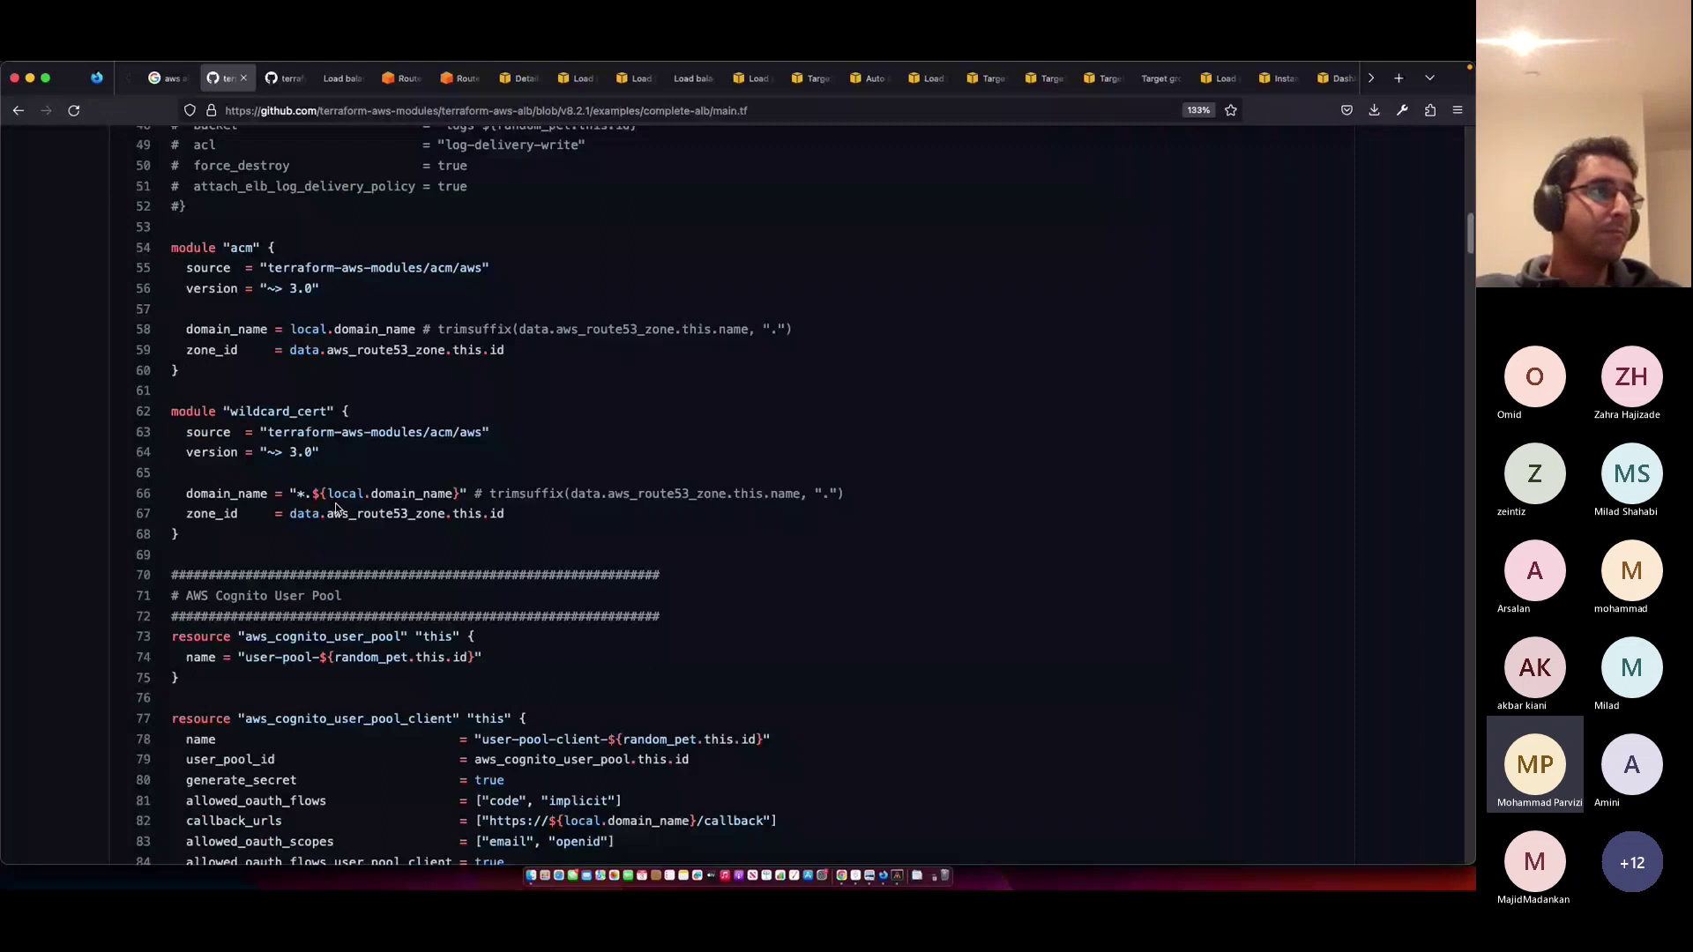
pyautogui.scroll(-2, 336, 509)
pyautogui.scroll(-3, 426, 578)
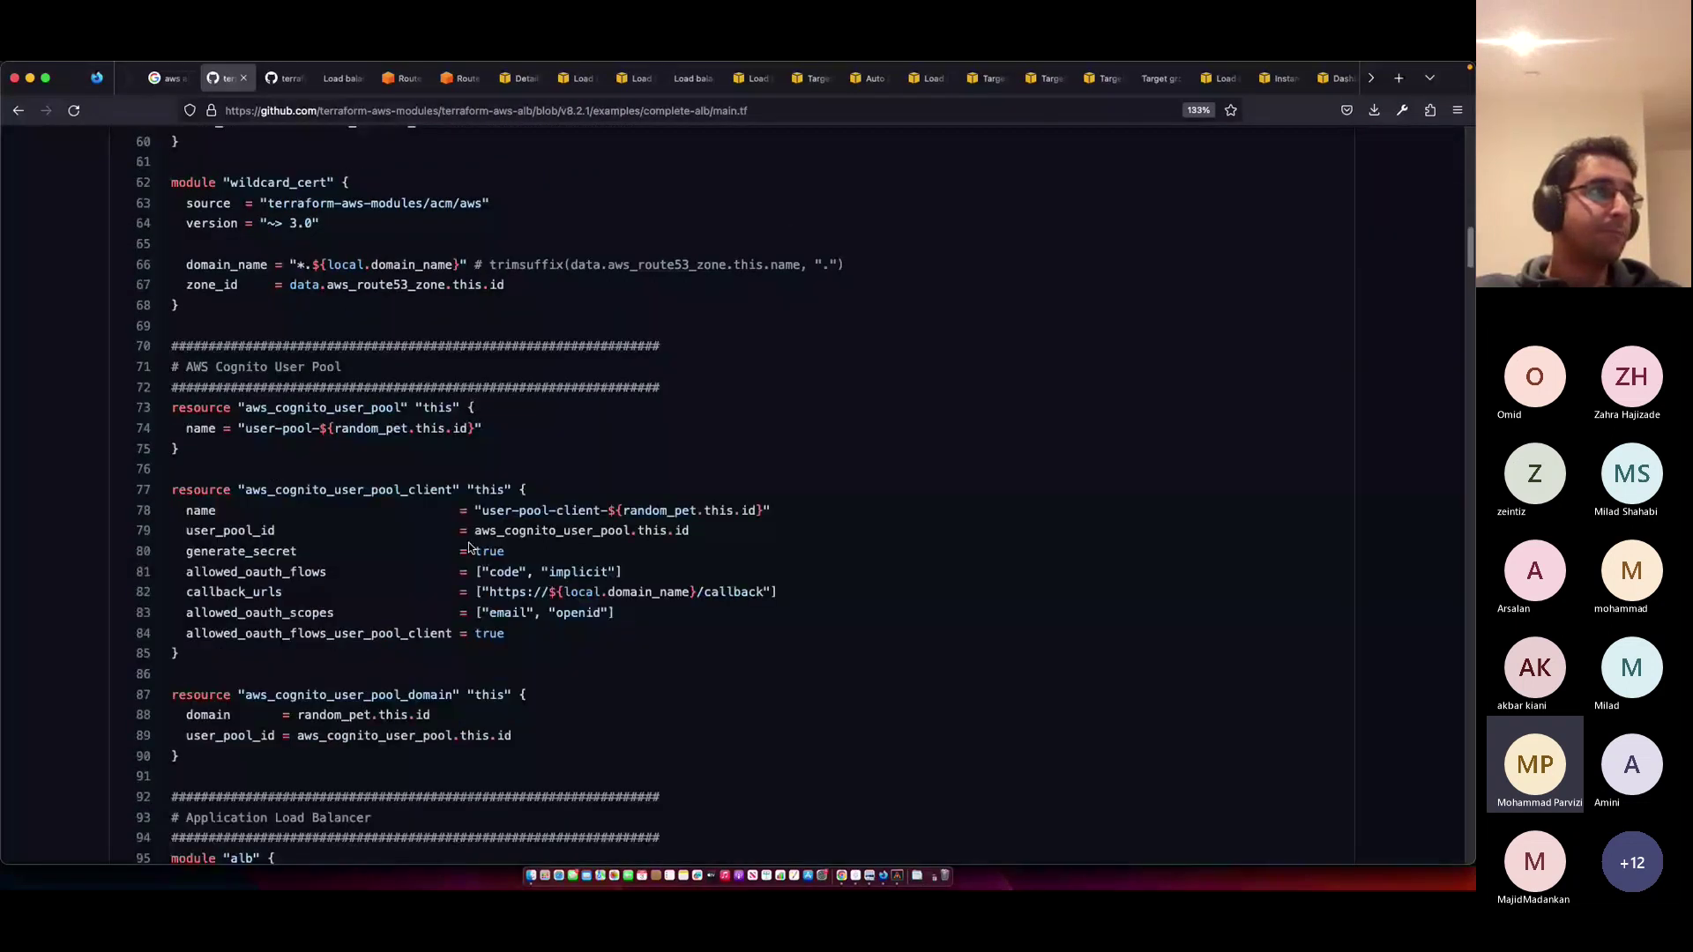
# - Examine the alb module block in main.tf, including its load balancer type, network settings and HTTP listeners
pyautogui.scroll(-15, 469, 547)
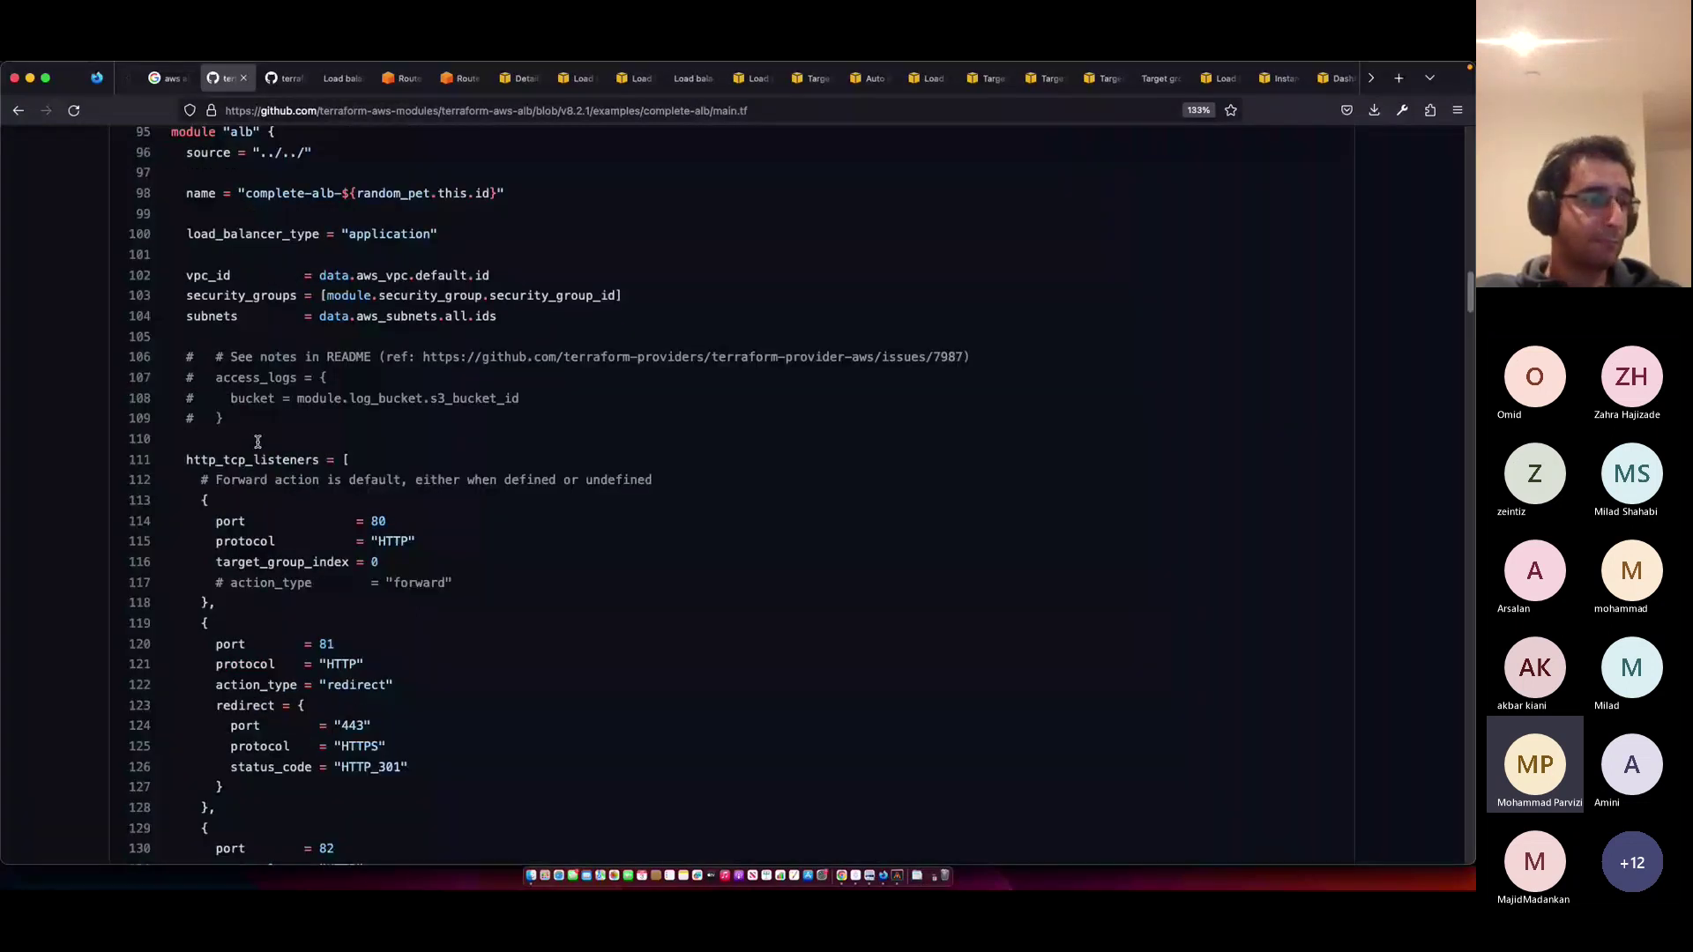
pyautogui.scroll(3, 257, 440)
pyautogui.click(250, 389)
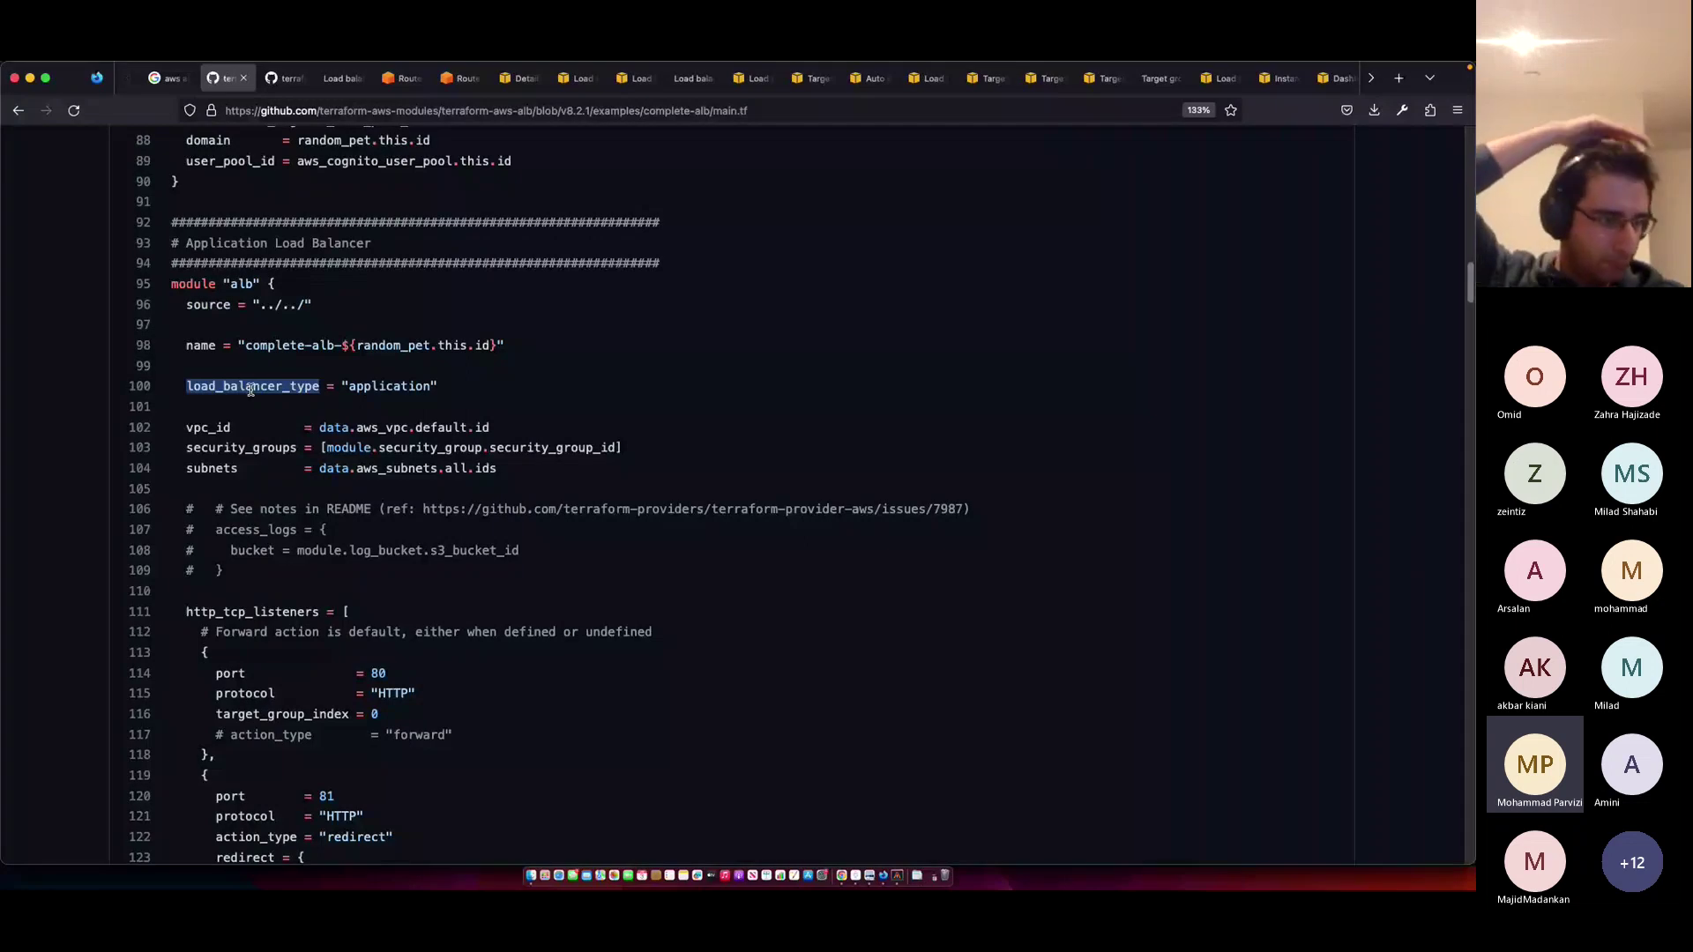
pyautogui.doubleClick(389, 386)
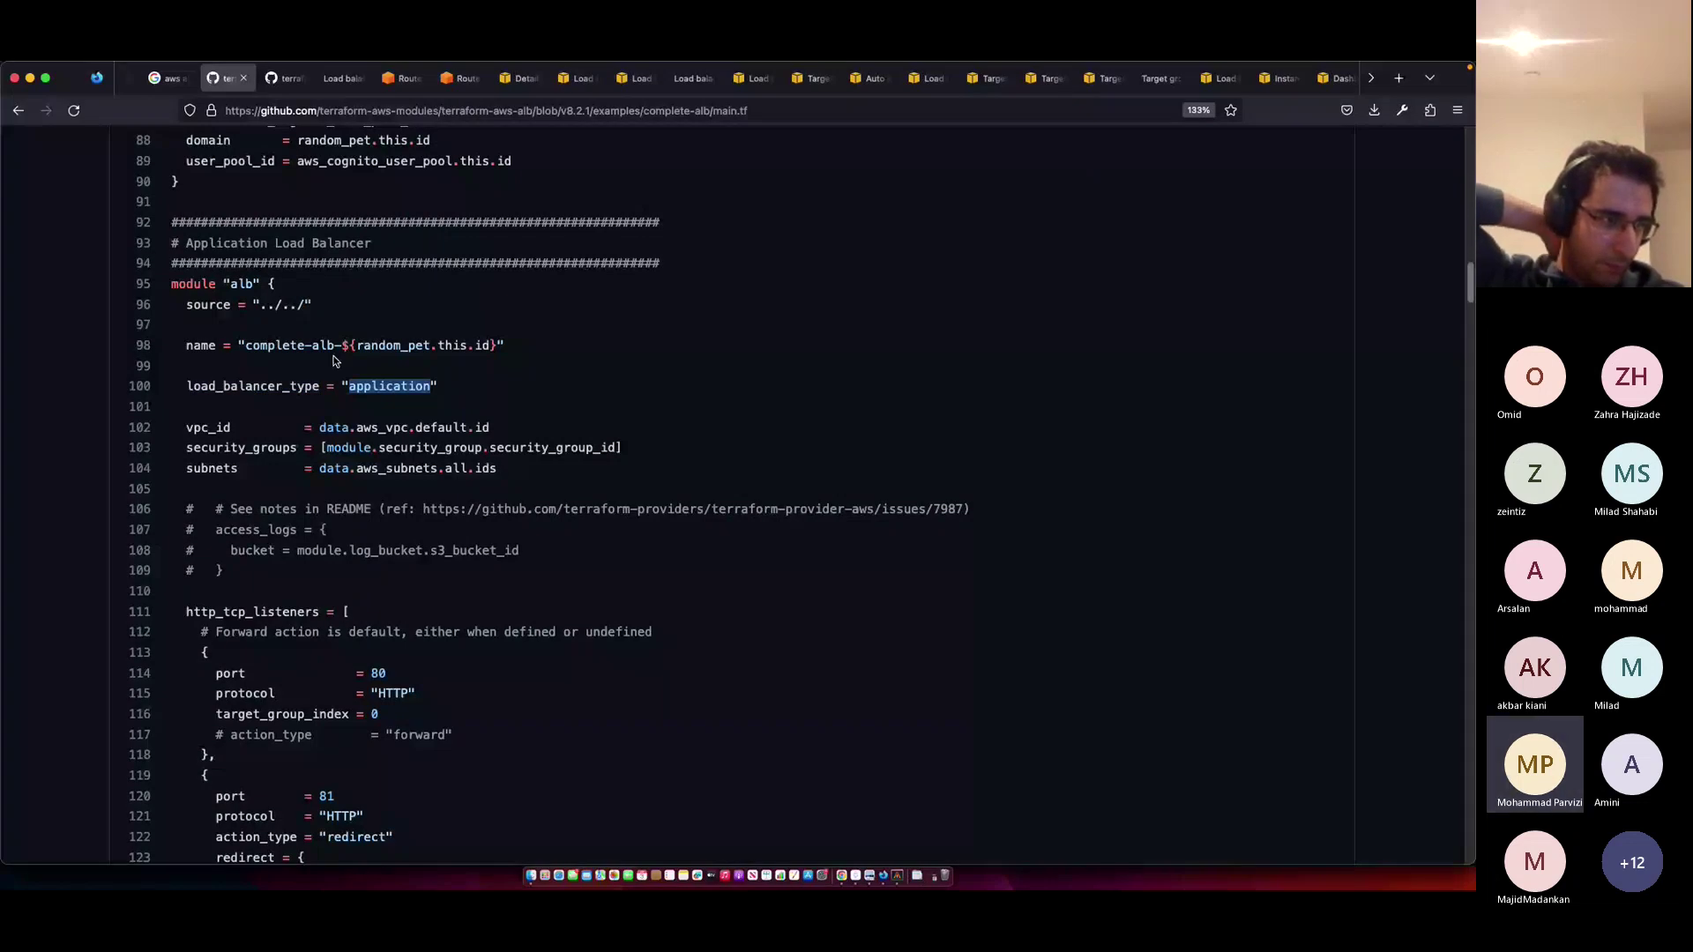
pyautogui.doubleClick(242, 284)
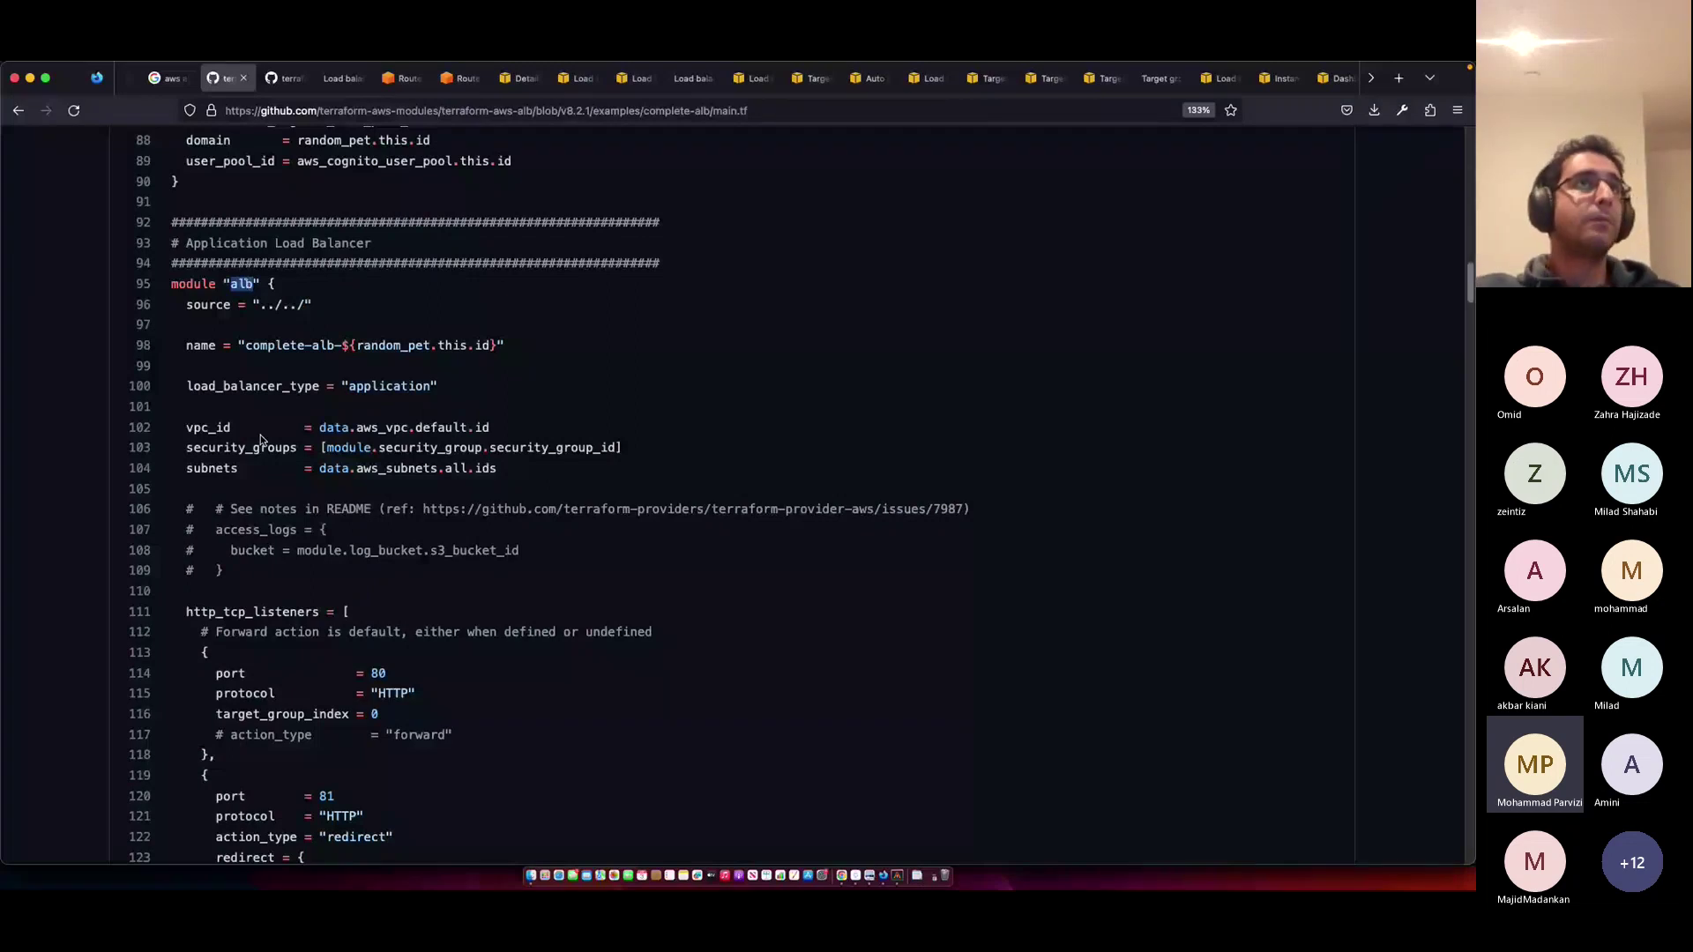
pyautogui.scroll(-1, 565, 411)
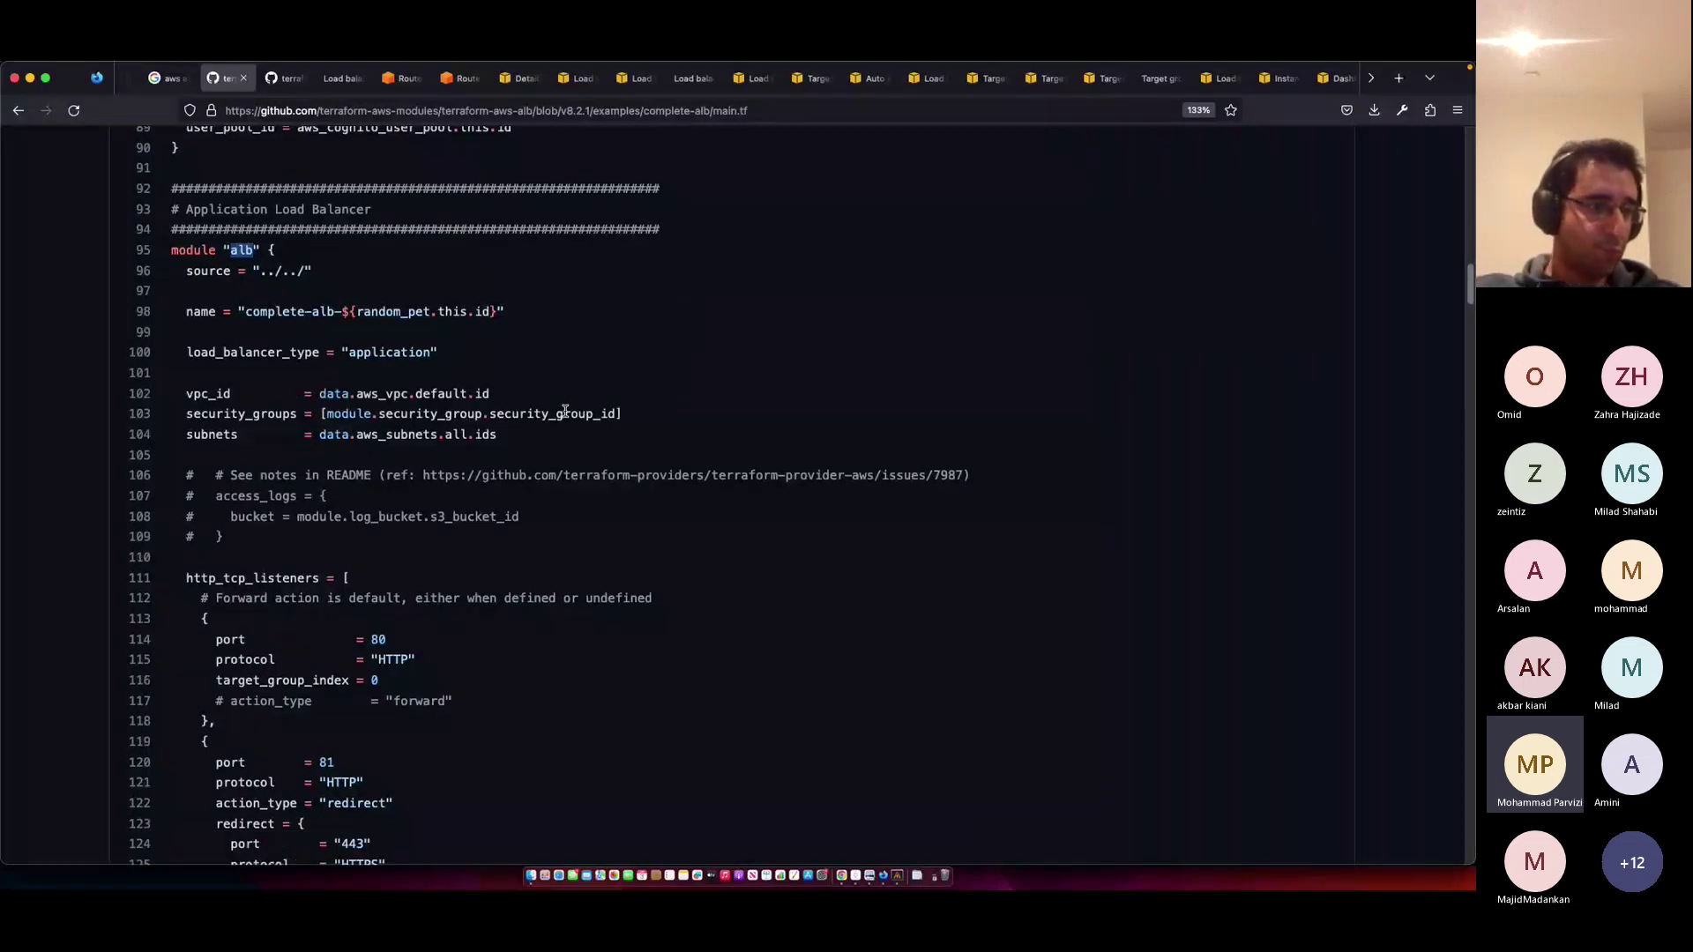
pyautogui.scroll(-4, 426, 331)
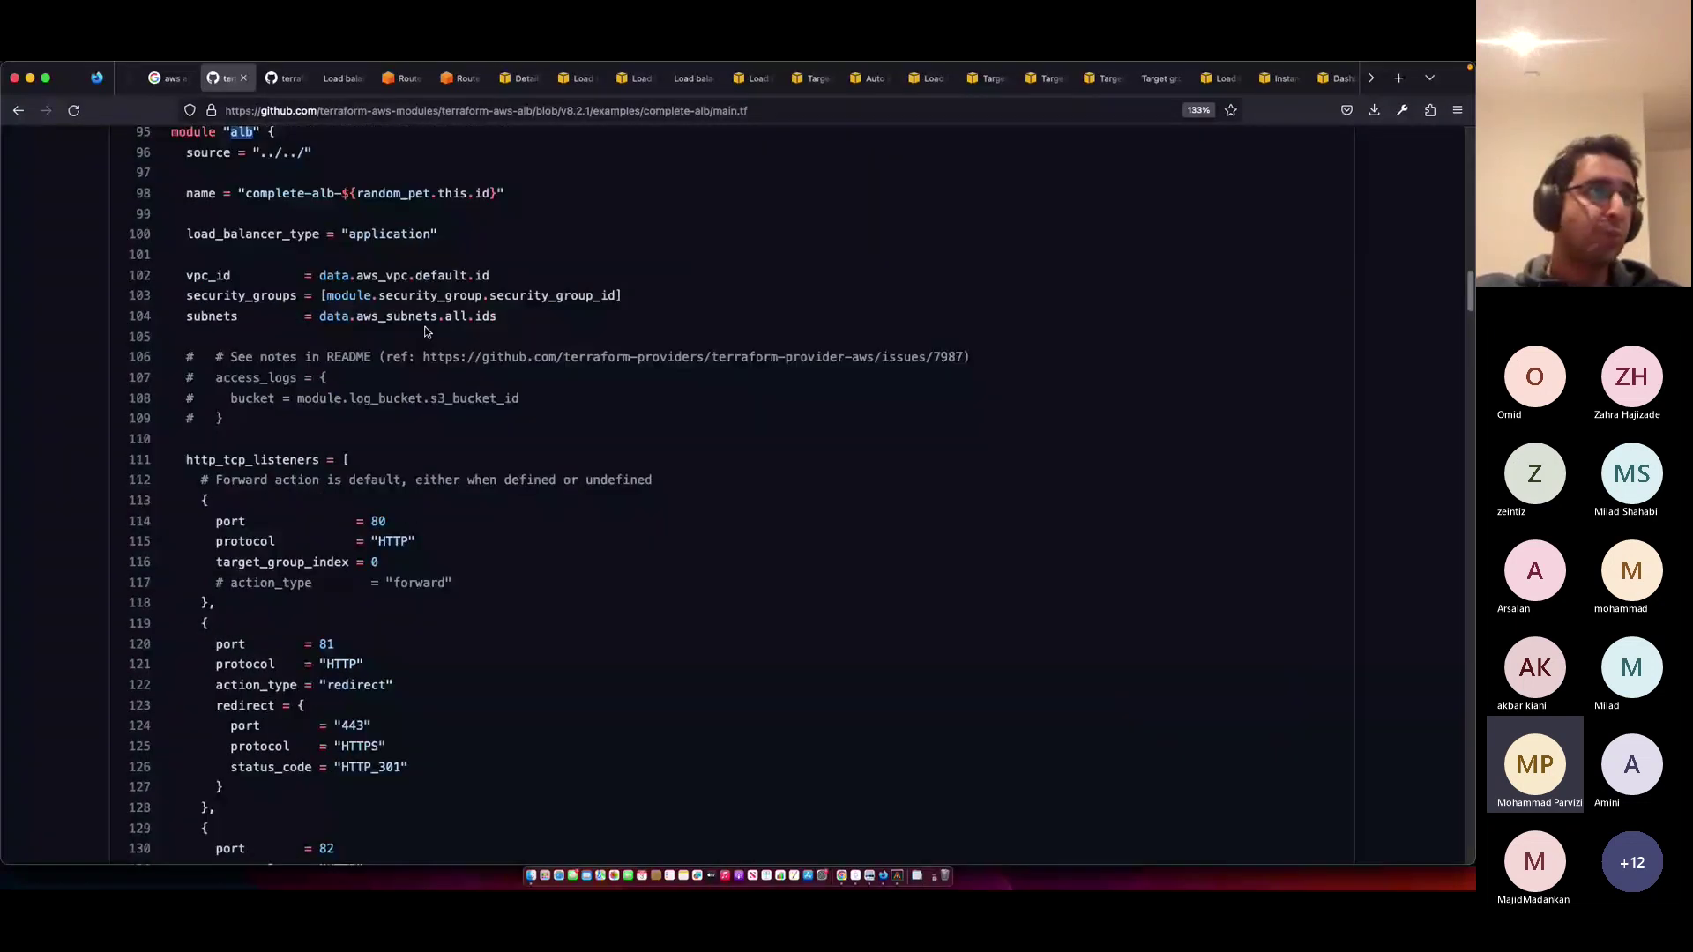